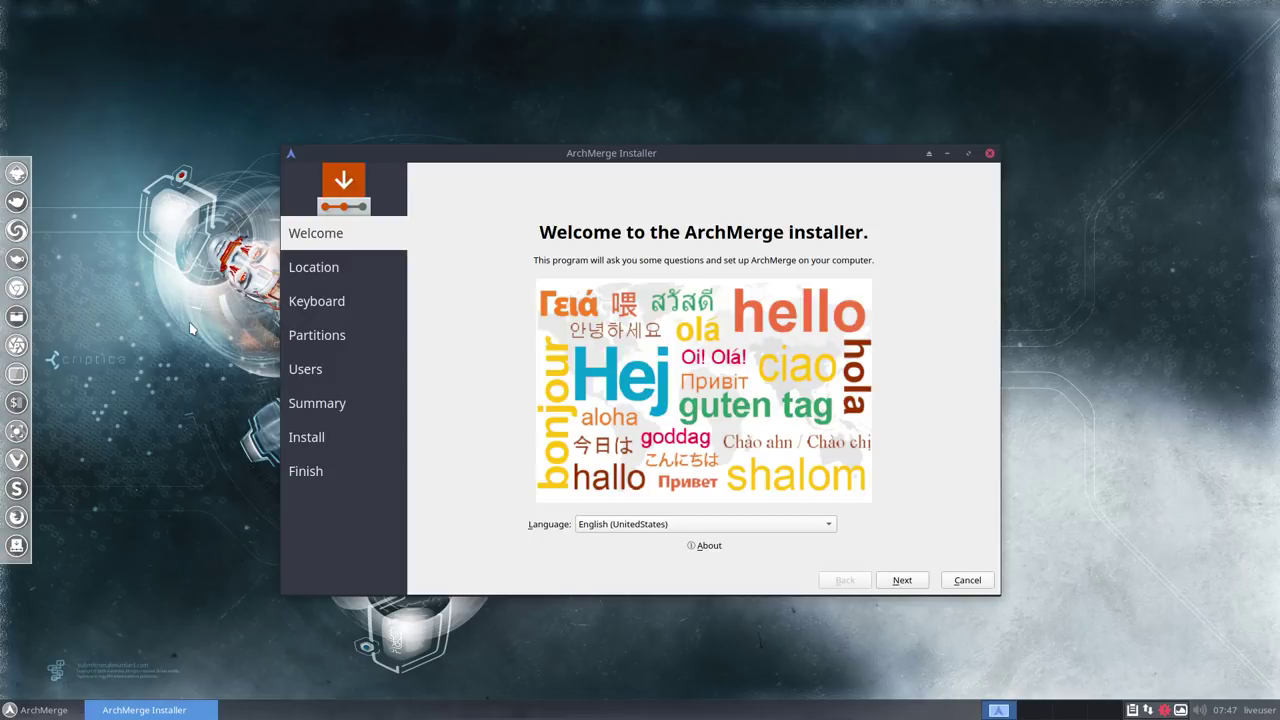
Step: Accept the default language and Europe/Brussels location, choose the Belgian keyboard, and erase the whole disk
left_click(903, 582)
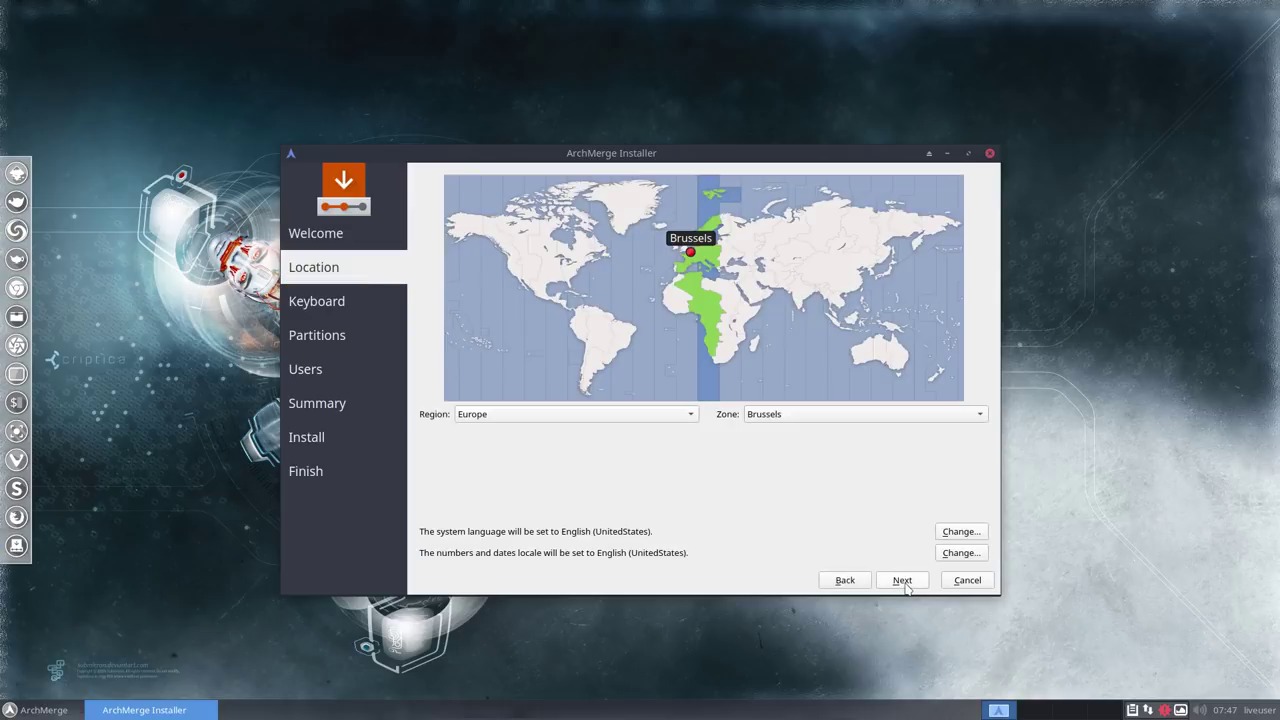
left_click(913, 585)
scroll(557, 383, "up", 4)
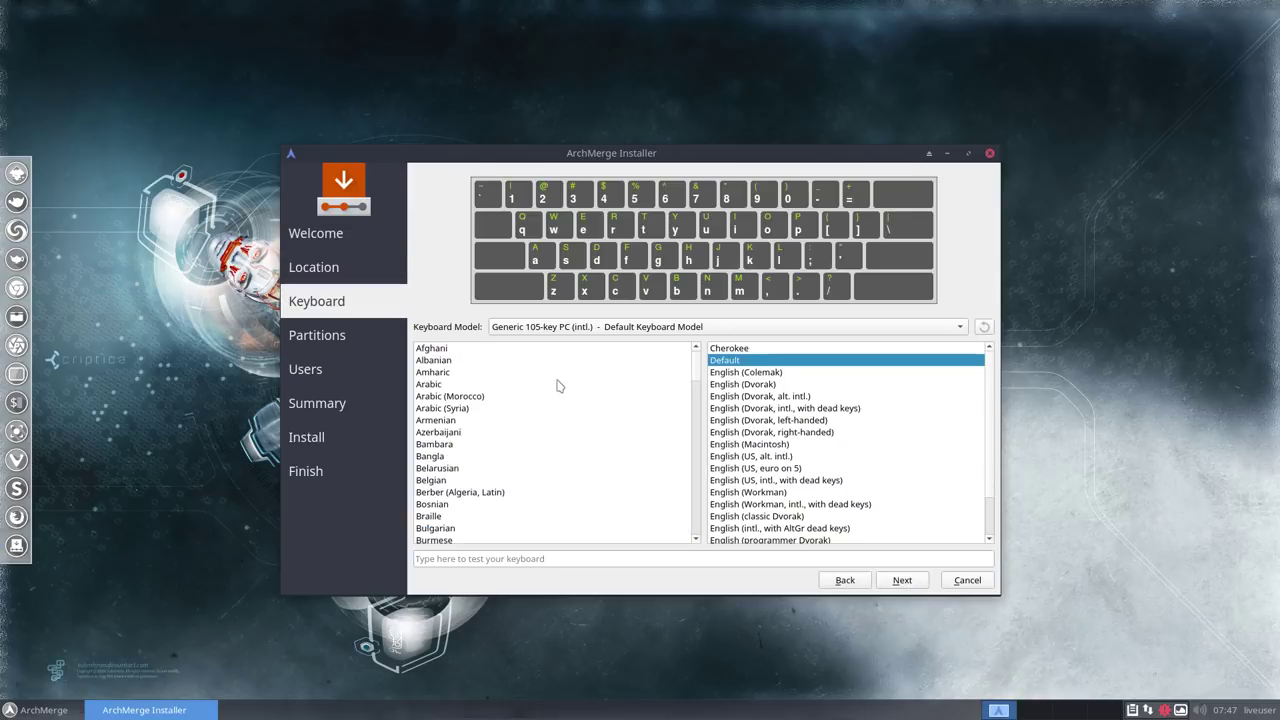
left_click(446, 480)
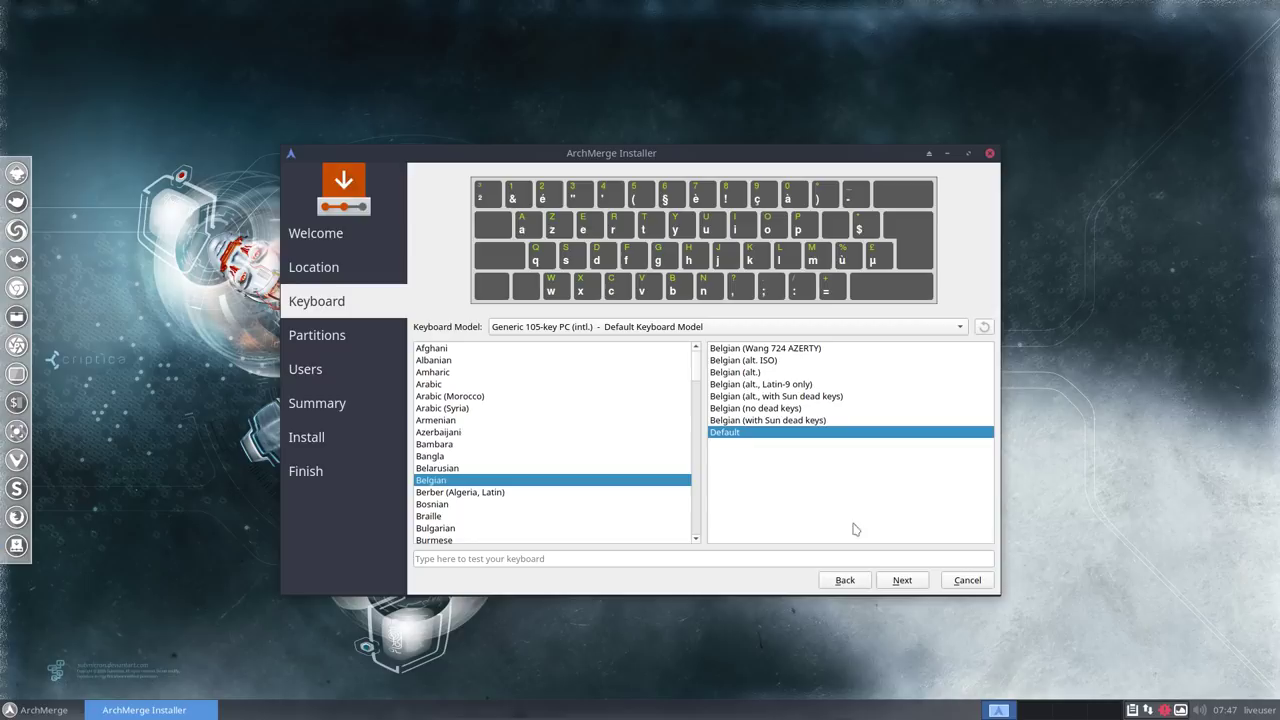
left_click(890, 582)
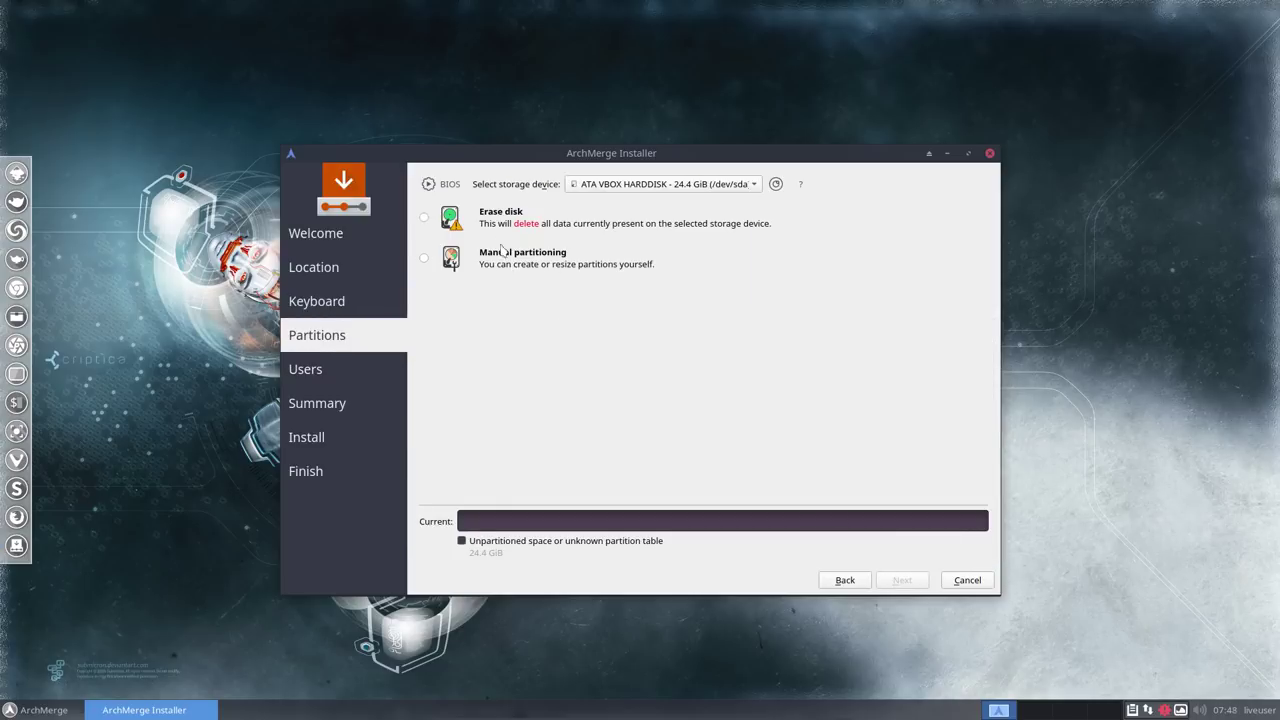
left_click(531, 231)
left_click(902, 581)
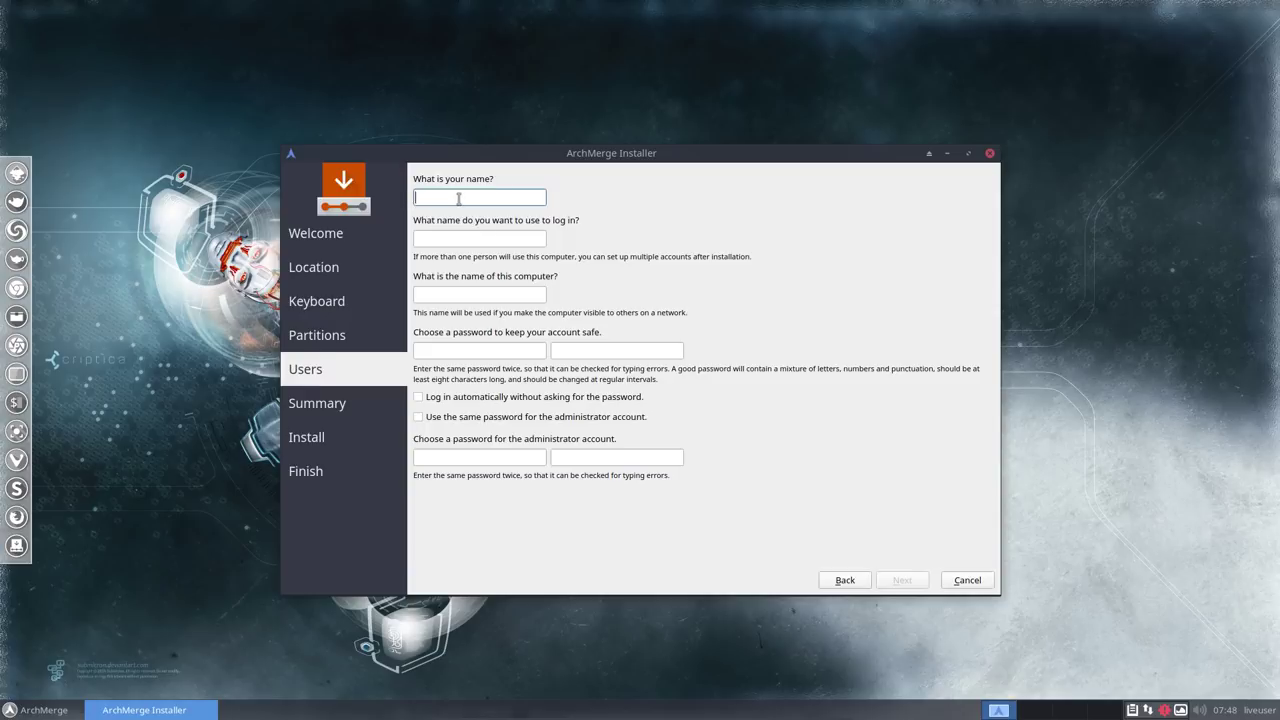
Step: Enter the user's name, computer name ArchMerge and a password, enable auto-login and reuse the password for administrator
type("erik")
key("Tab")
key("Tab")
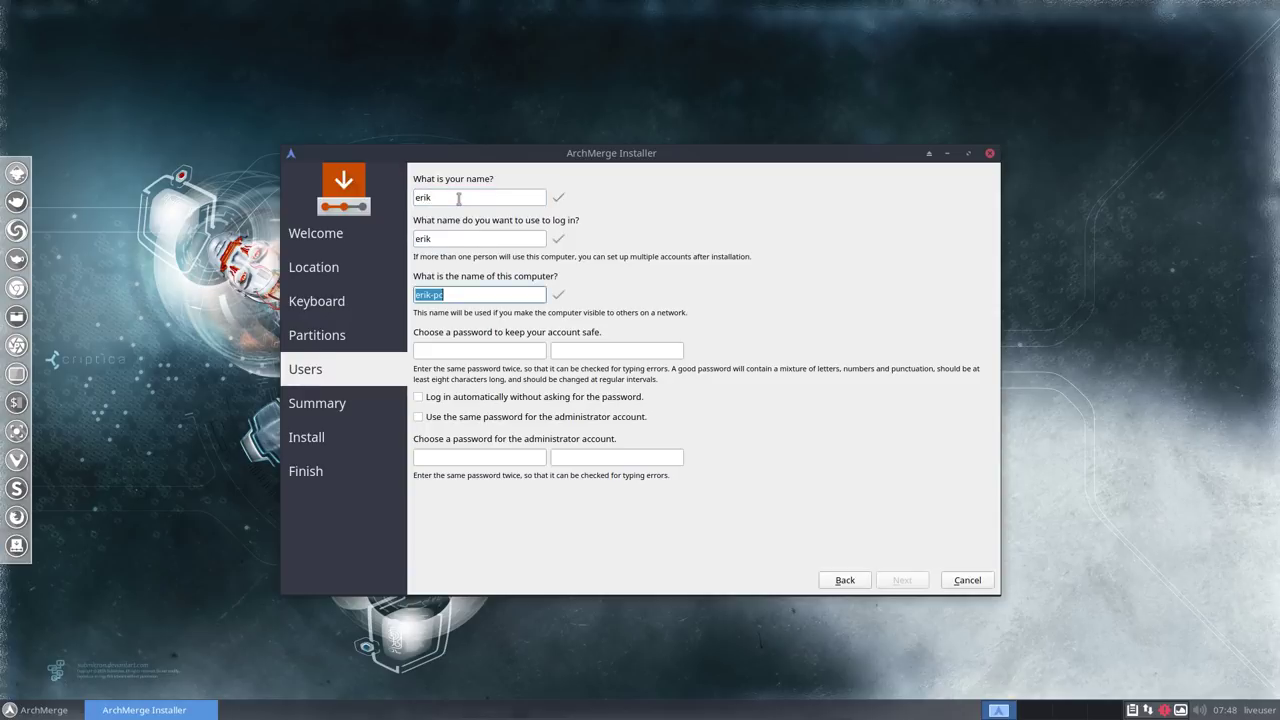
type("ArchMerge")
key("Tab")
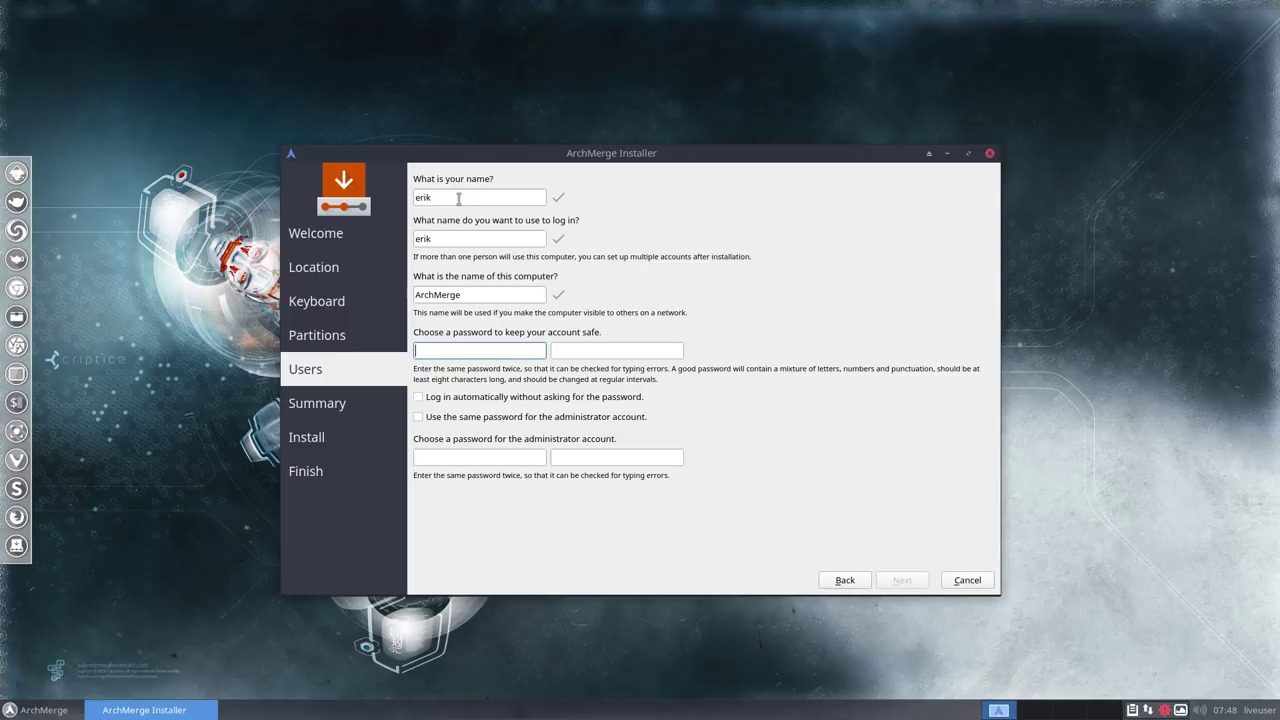
key("Tab")
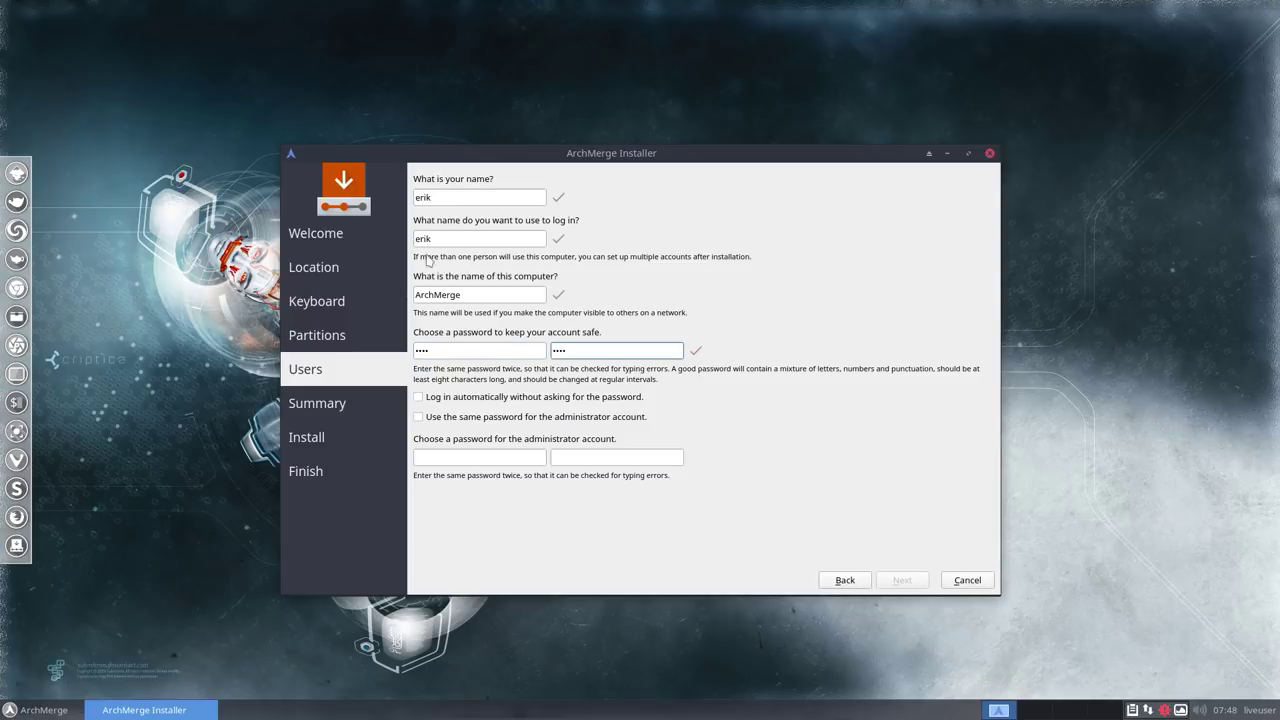
left_click(518, 400)
left_click(518, 416)
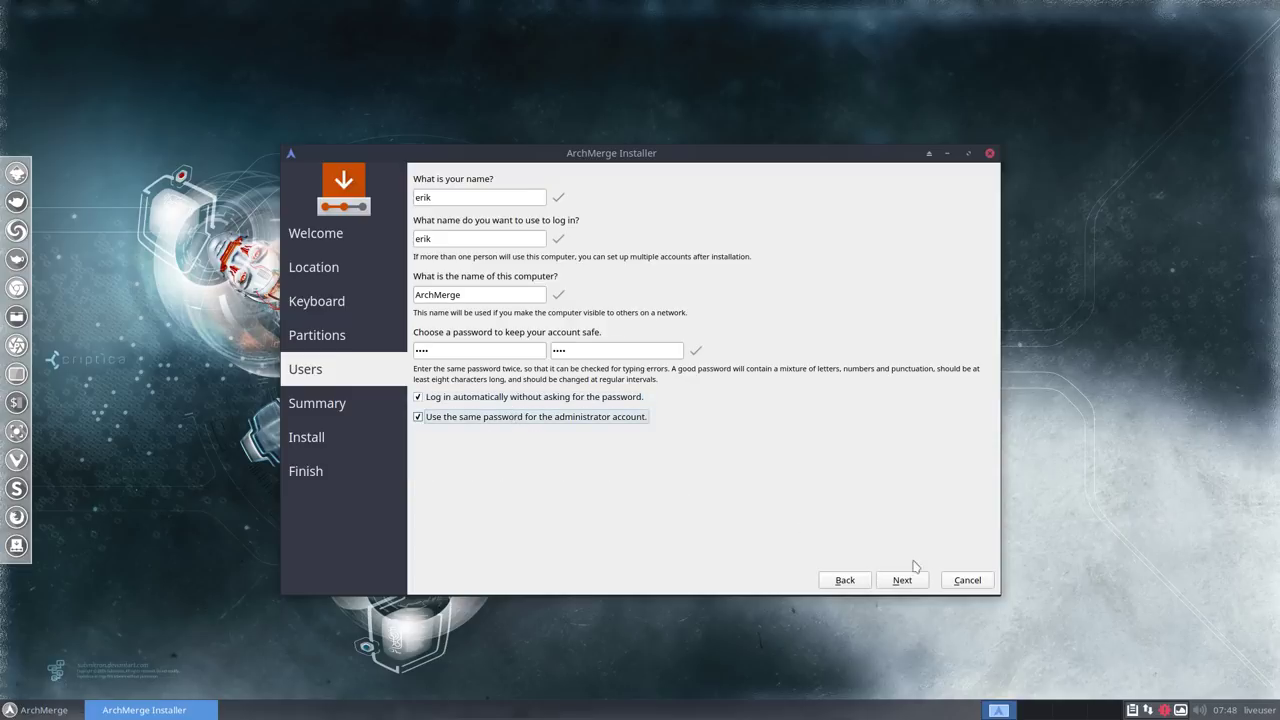
left_click(906, 582)
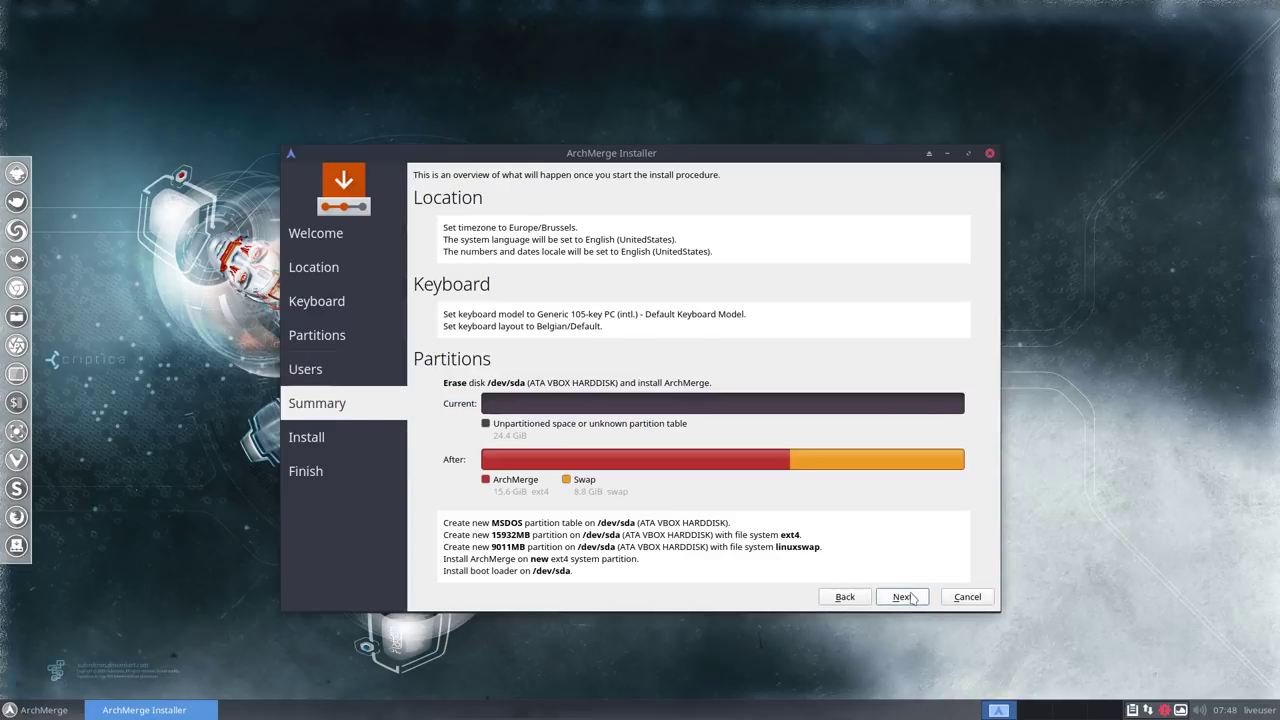
Step: Start the ArchMerge installation from the Summary page
left_click(906, 597)
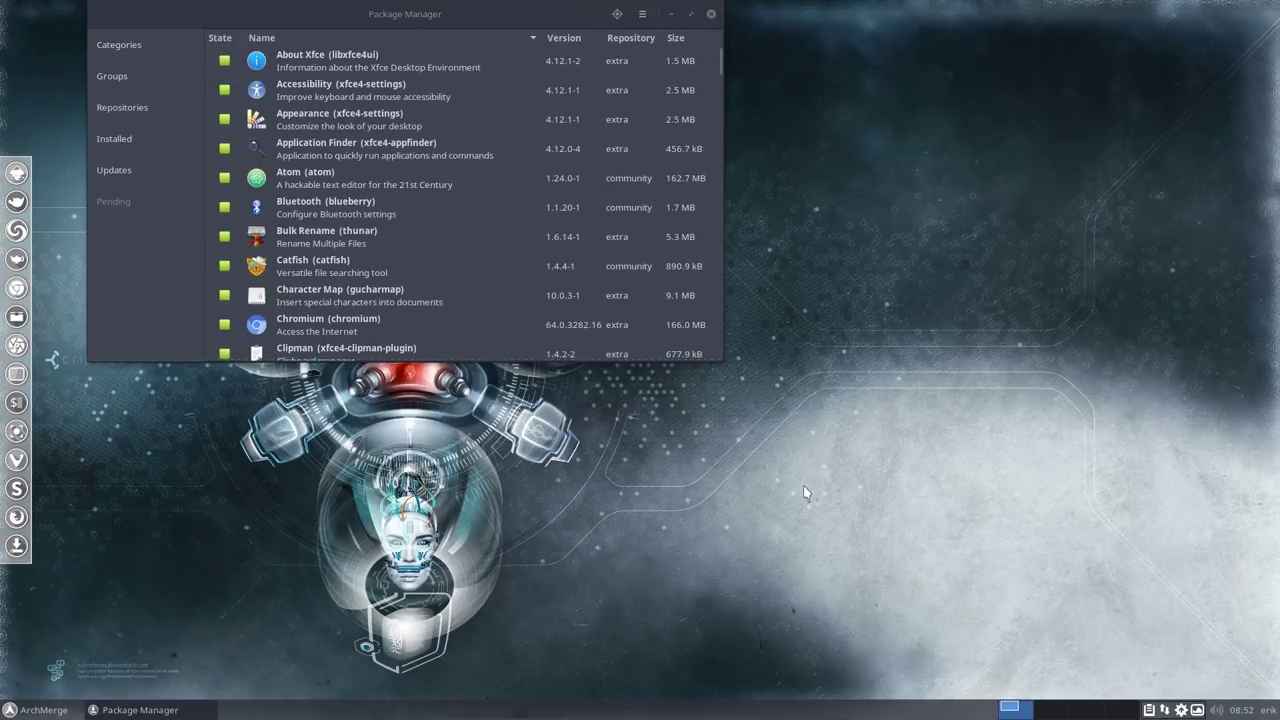
Step: Run the pksyua full upgrade in a terminal, authorise it, then cancel before downloading
key("ctrl+alt+t")
type("pk")
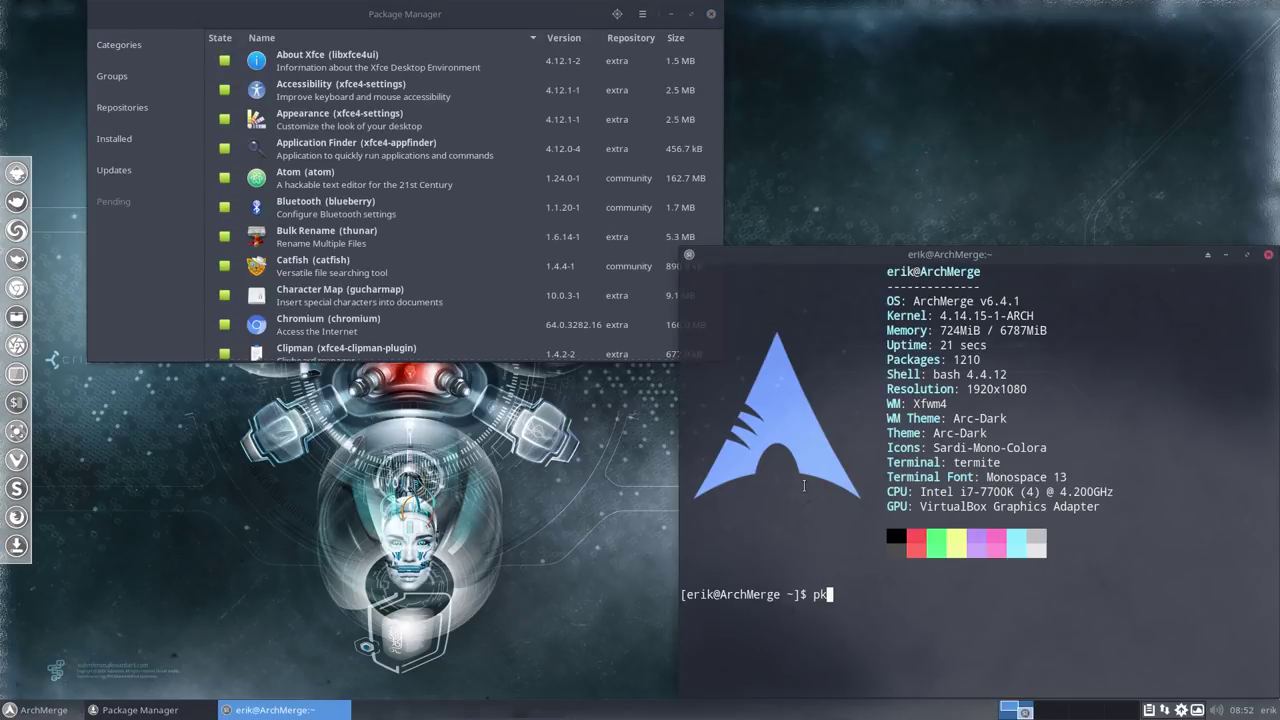
type("syua")
key("Return")
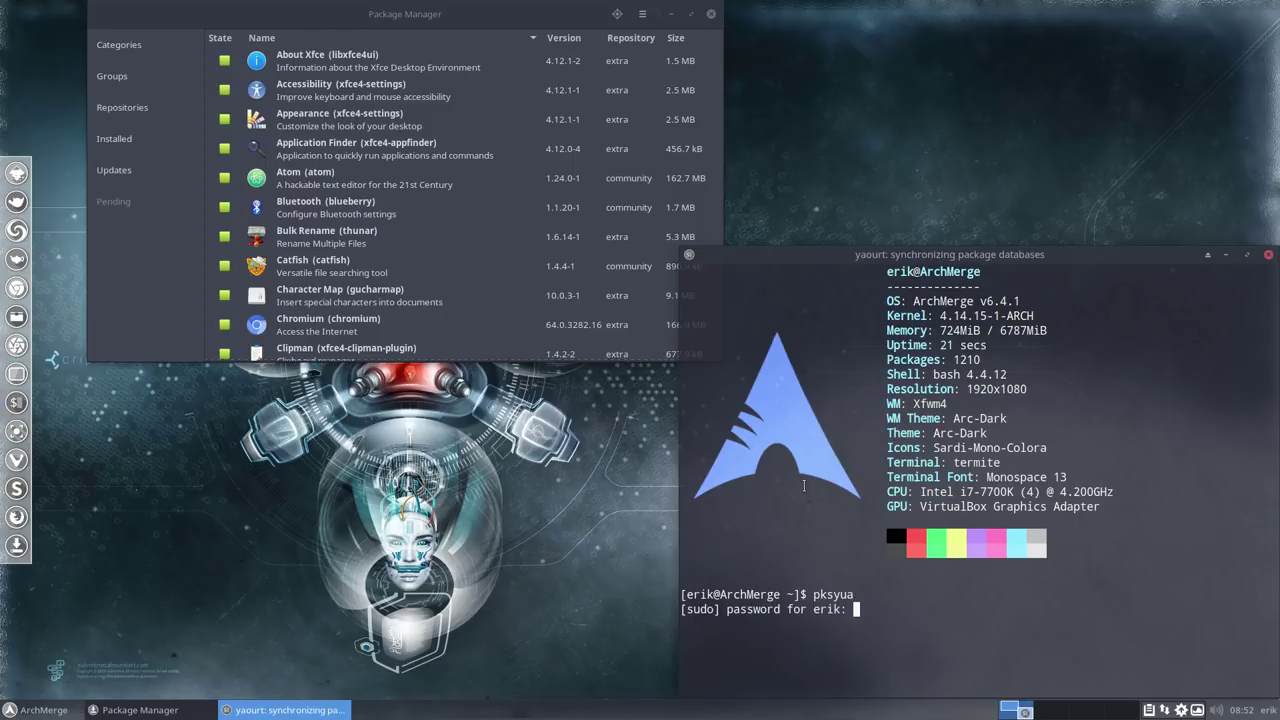
key("Return")
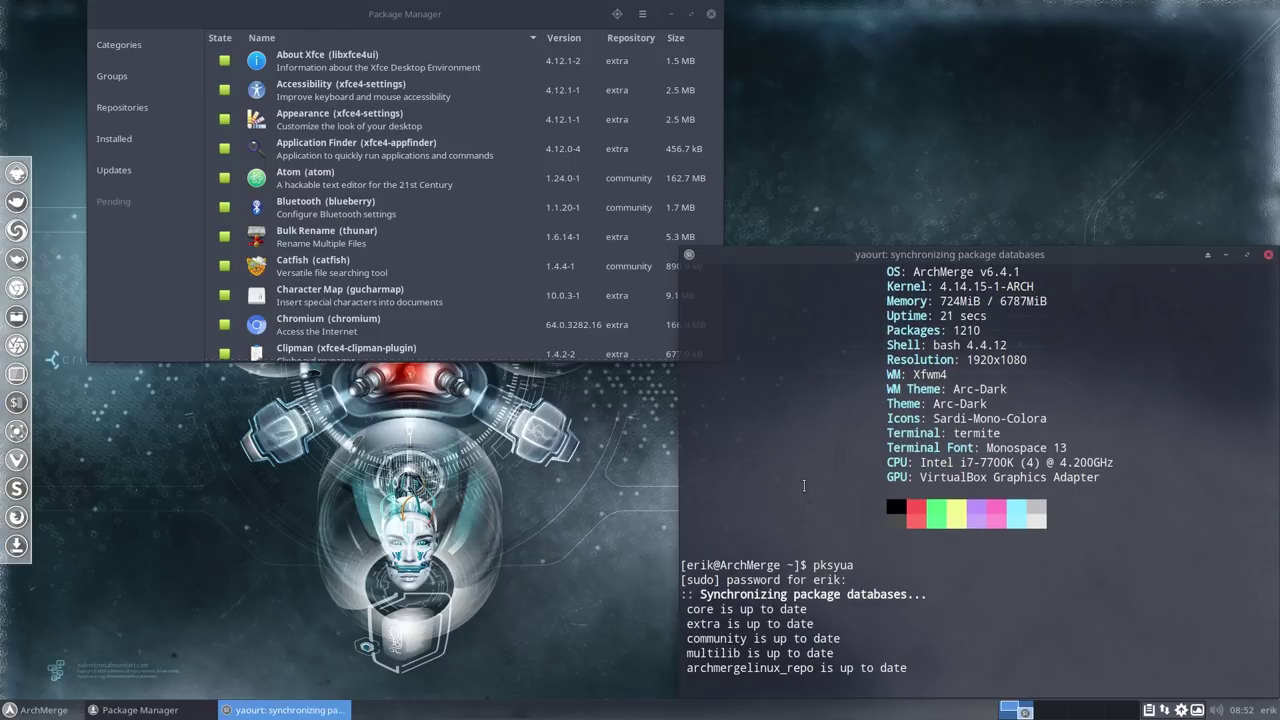
left_click_drag(1005, 255, 880, 141)
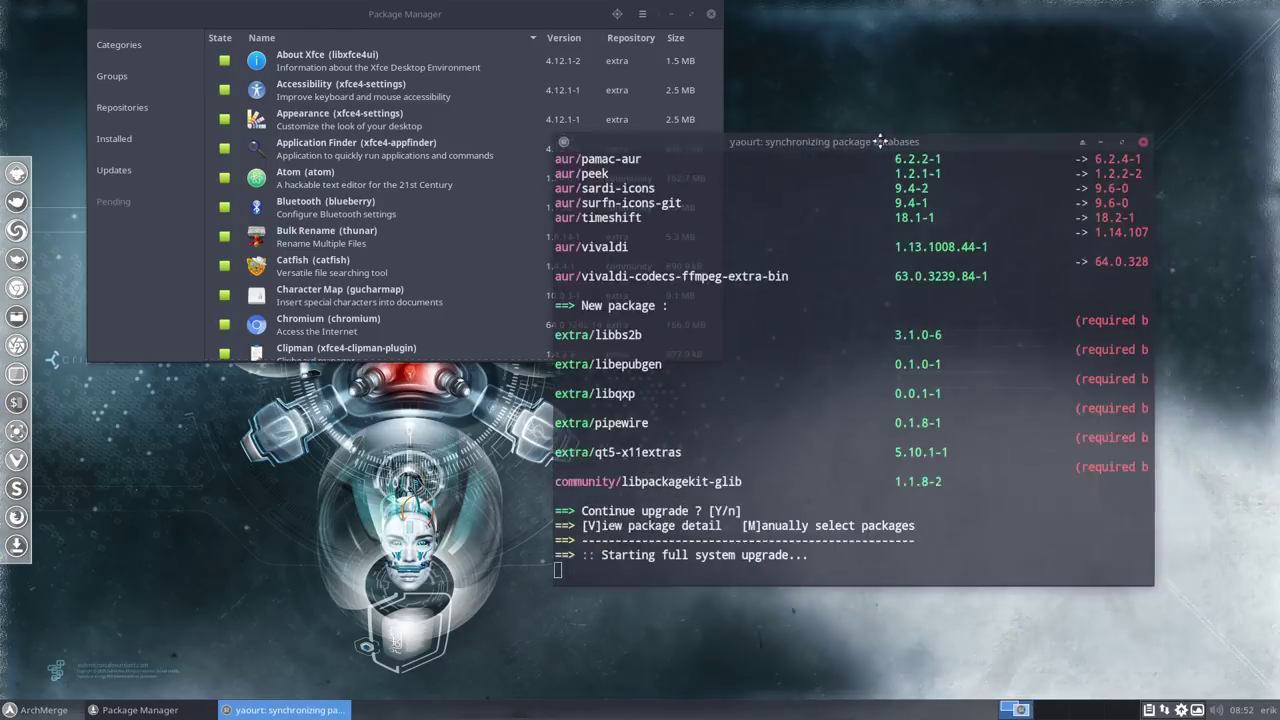
key("ctrl+c")
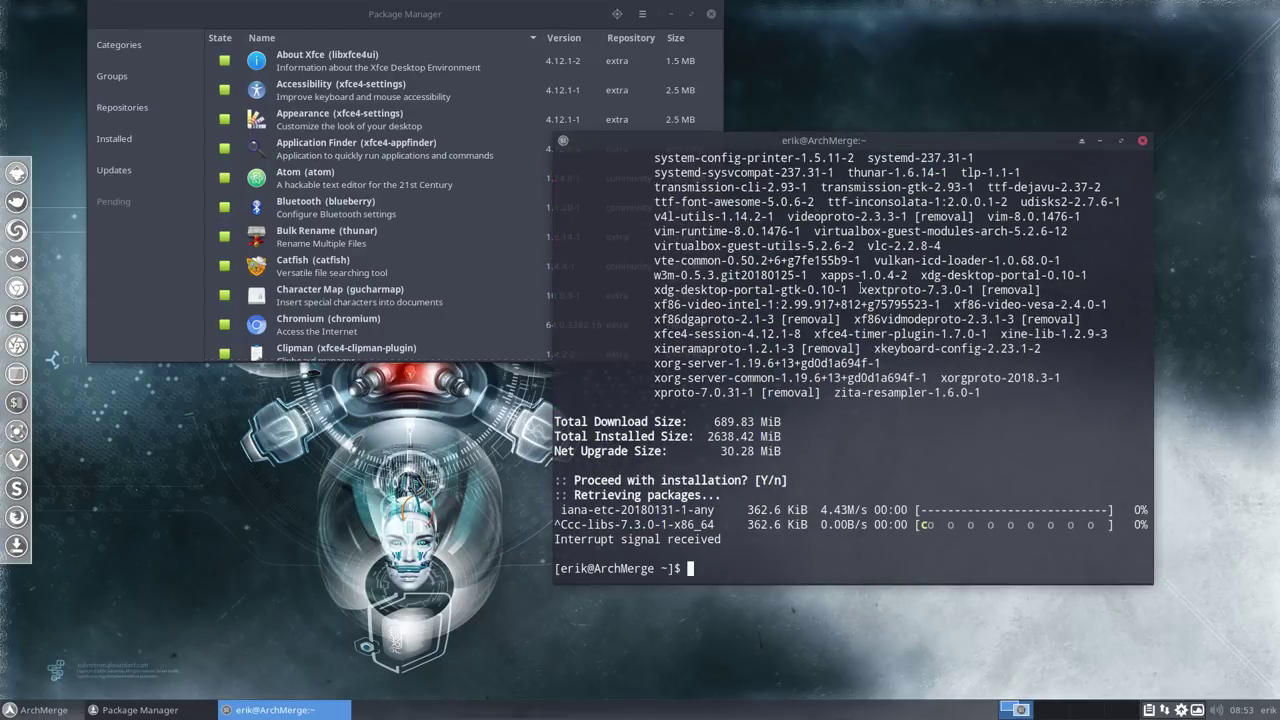
Step: Highlight the ArchMerge package rows in the upgrade list
scroll(835, 330, "up", 20)
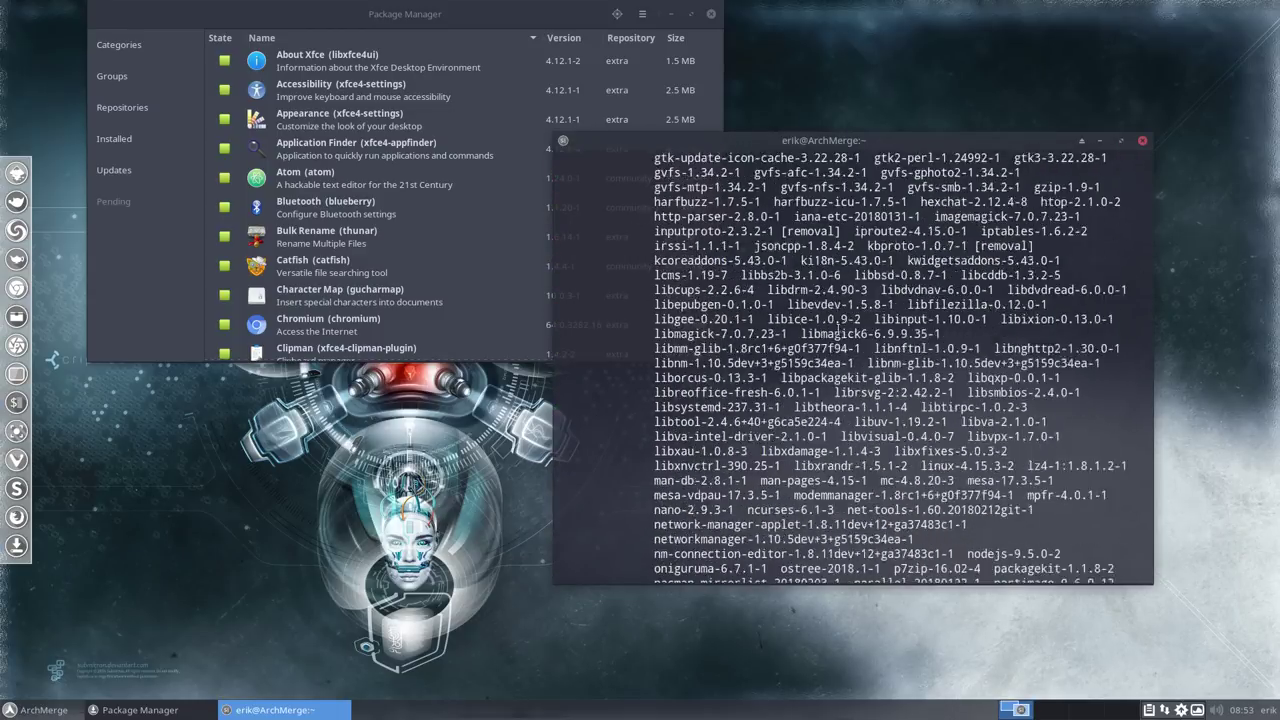
scroll(838, 330, "up", 10)
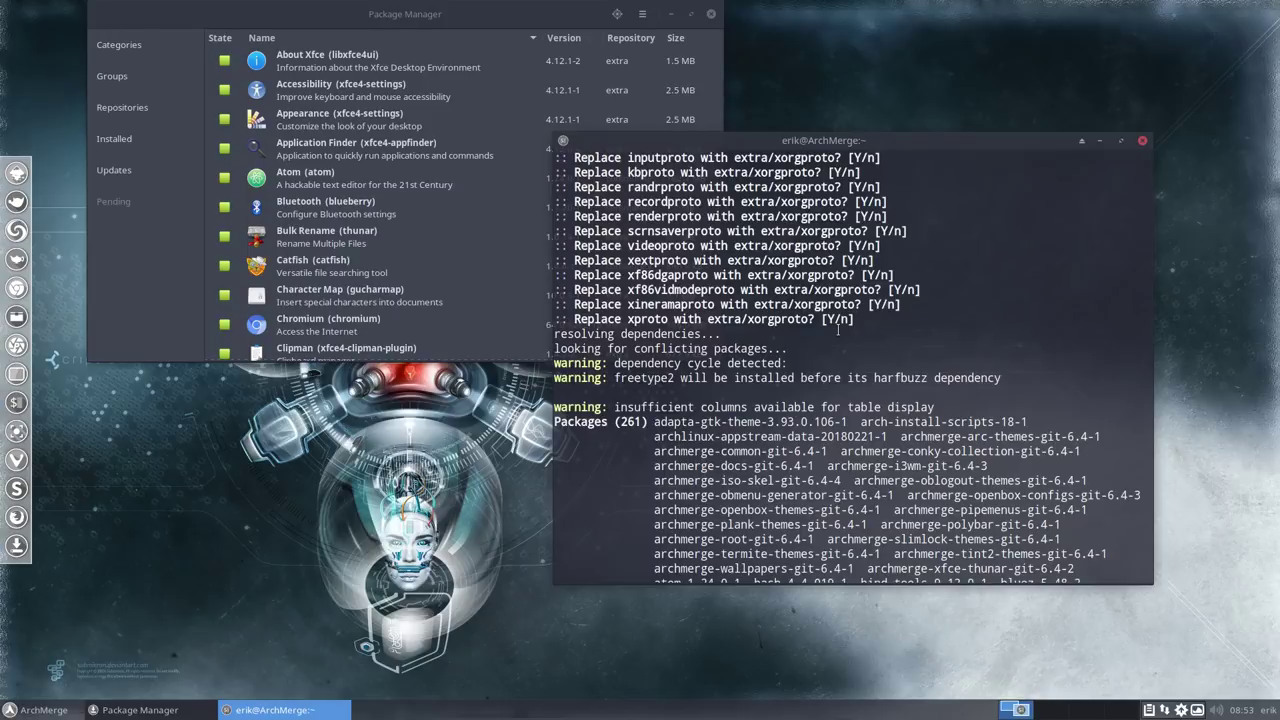
scroll(838, 330, "down", 4)
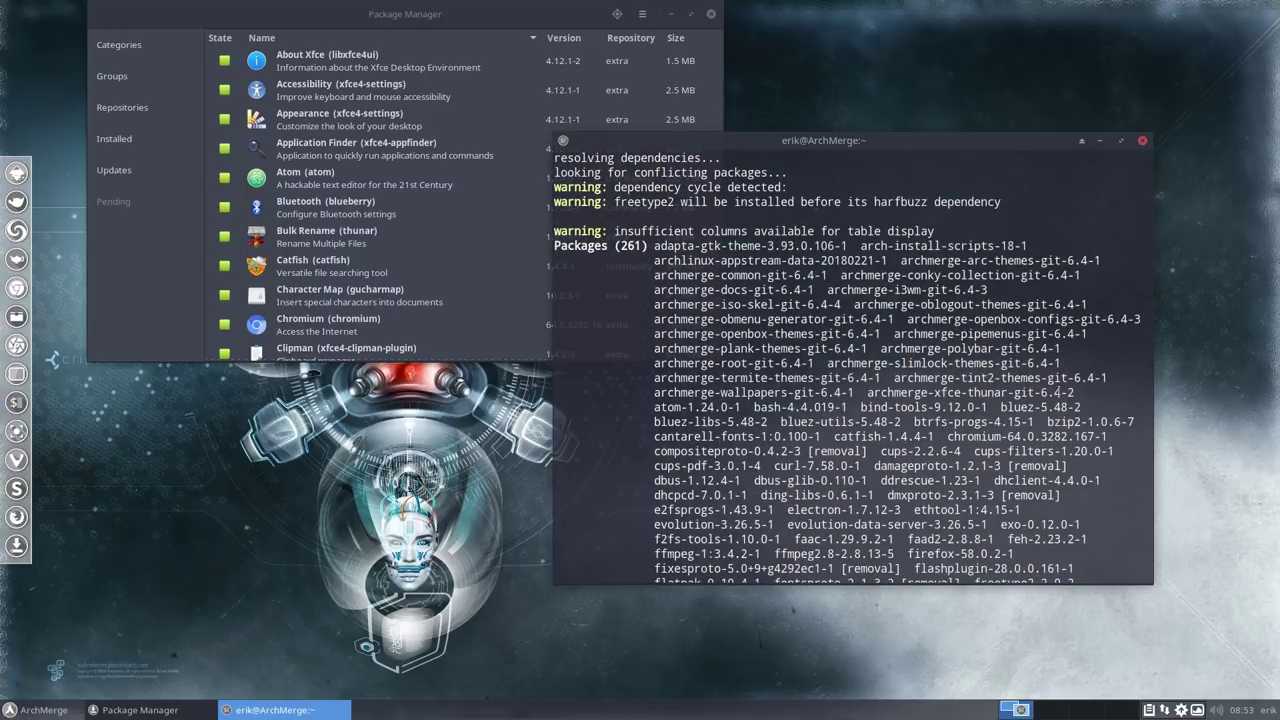
left_click_drag(1096, 390, 900, 262)
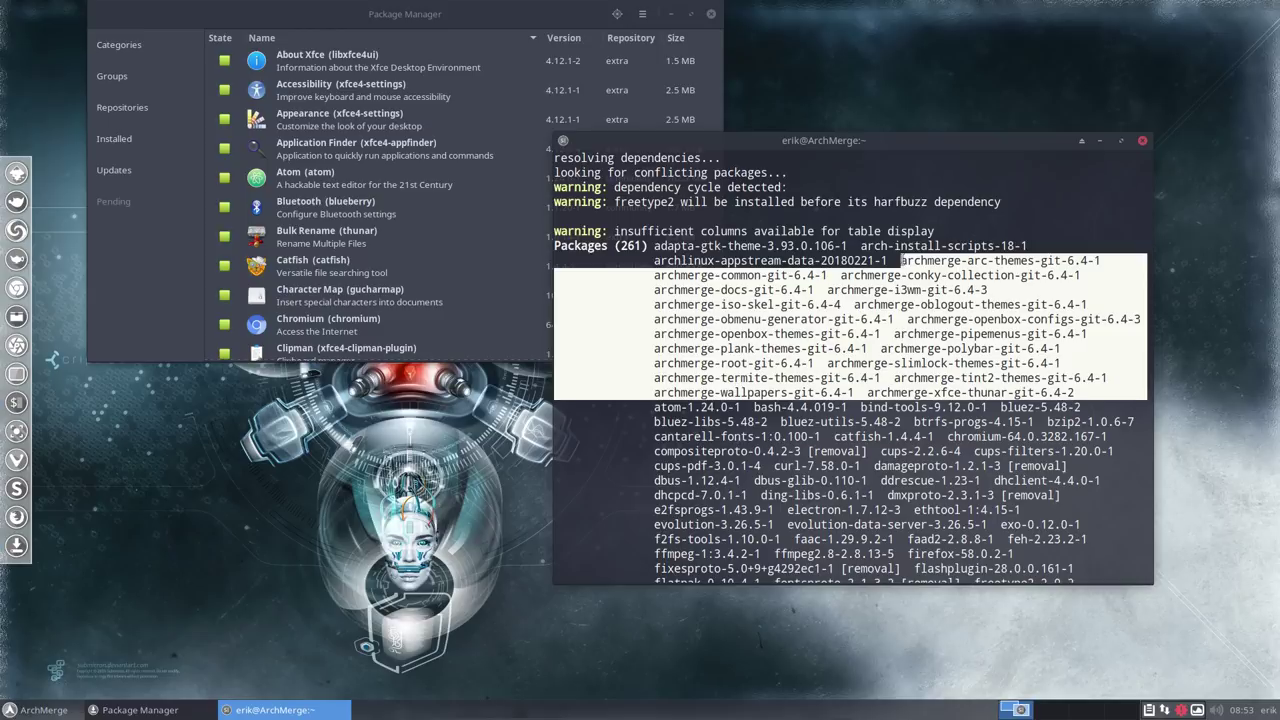
scroll(890, 437, "down", 20)
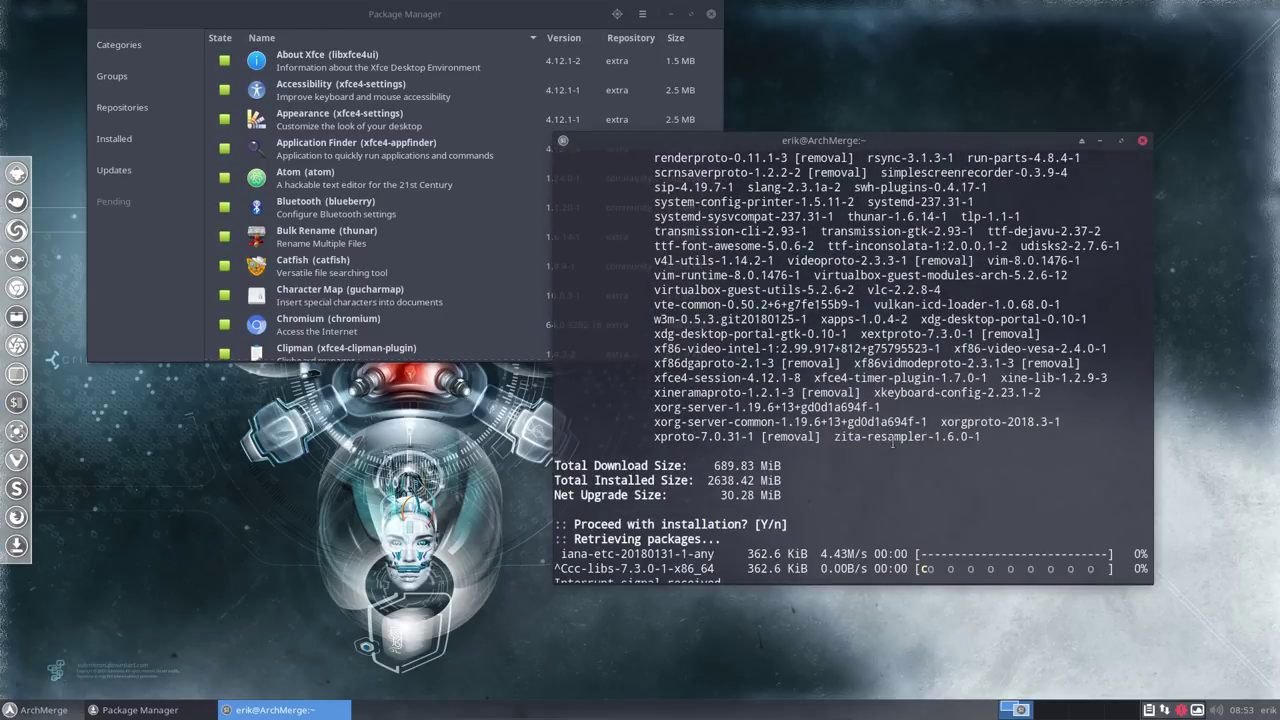
scroll(893, 441, "up", 15)
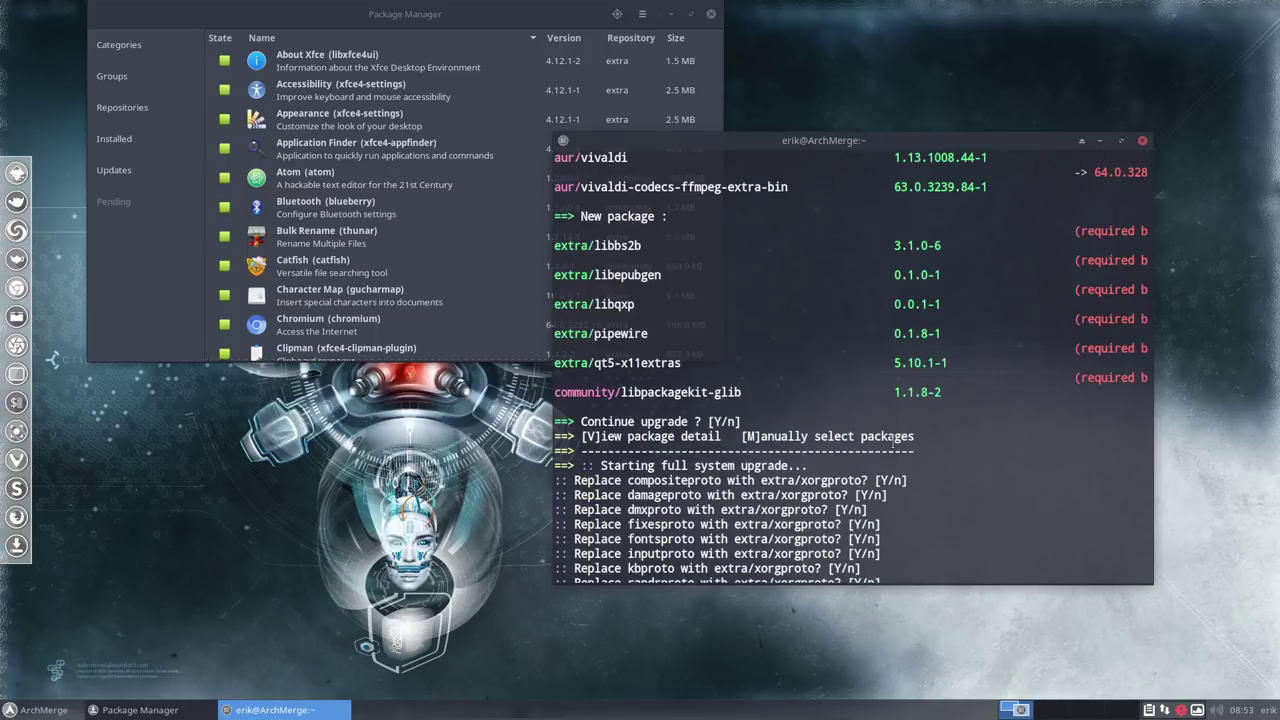
scroll(893, 437, "down", 10)
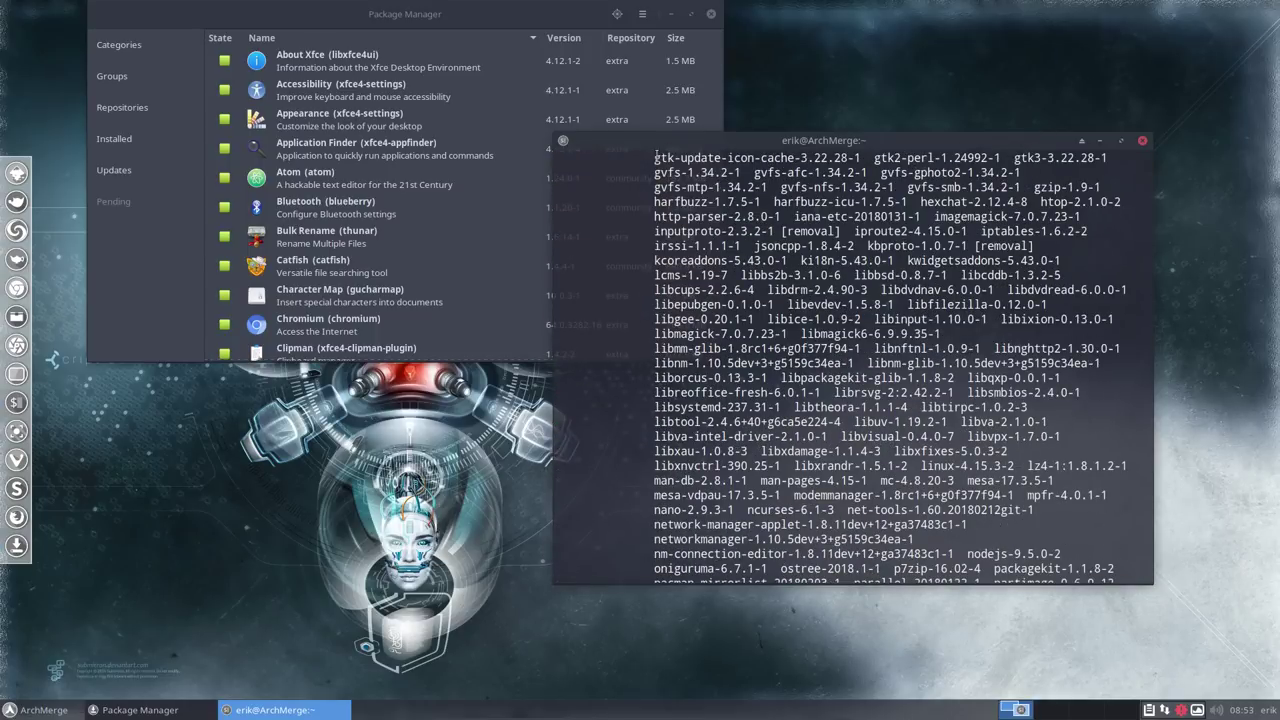
Step: Show the Updates list and untick archmerge arc-themes, common, conky-collection, docs, i3wm and iso-skel packages
left_click(203, 127)
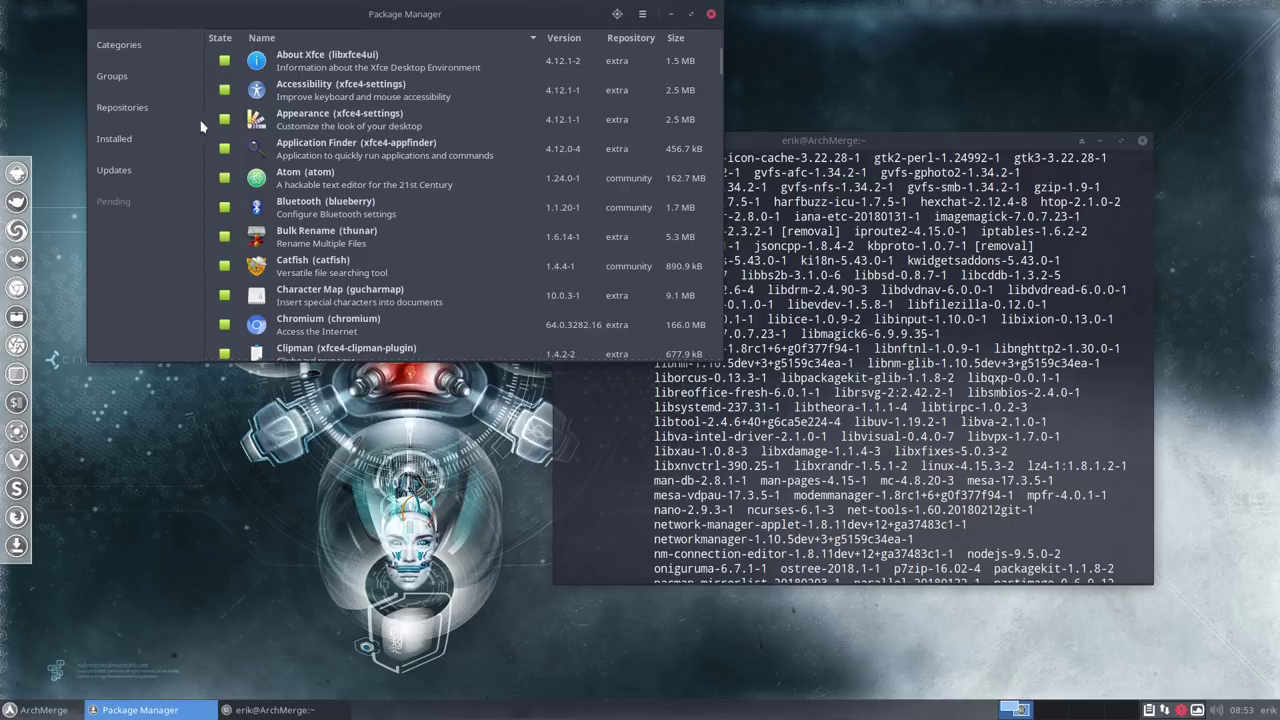
left_click(113, 170)
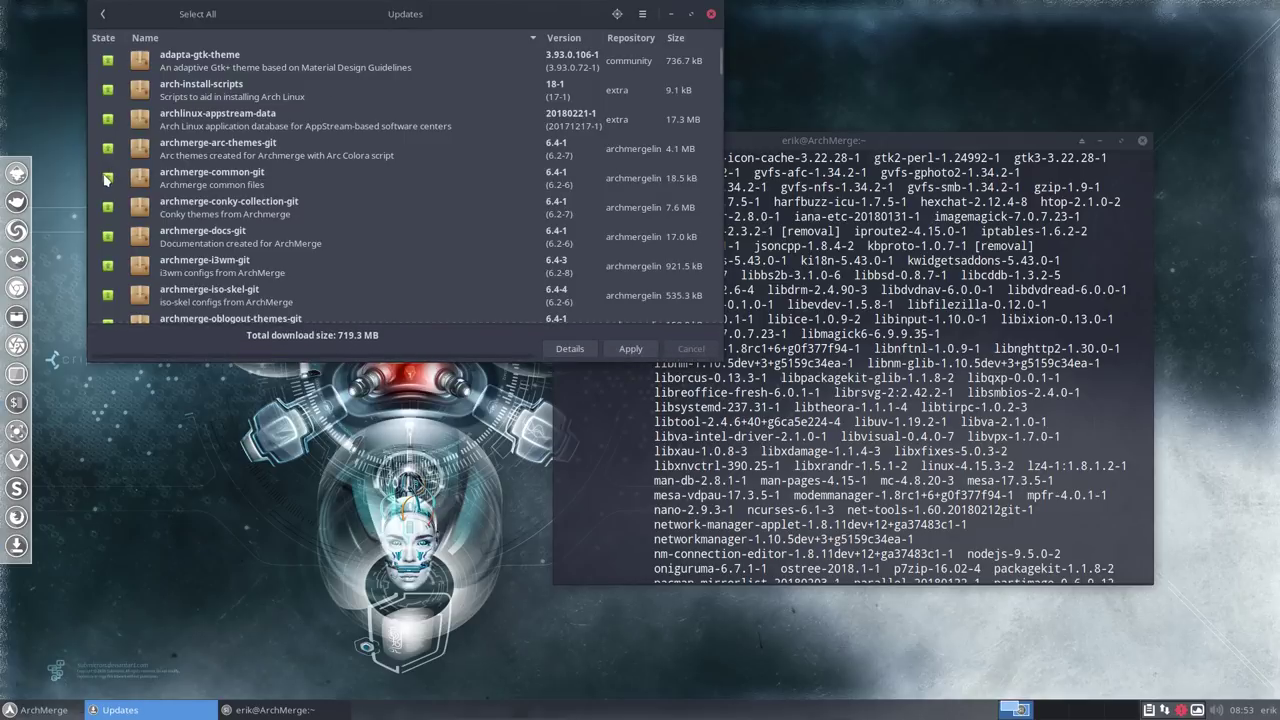
left_click(108, 148)
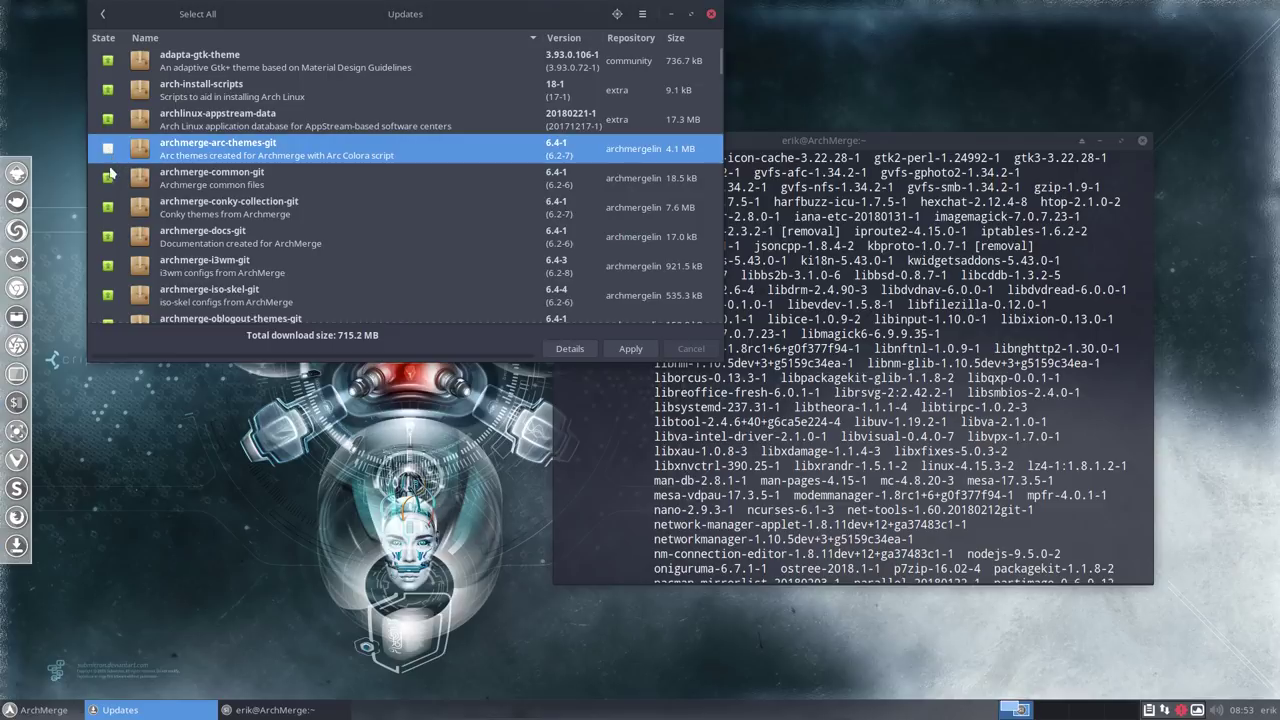
left_click(108, 177)
left_click(108, 207)
left_click(108, 236)
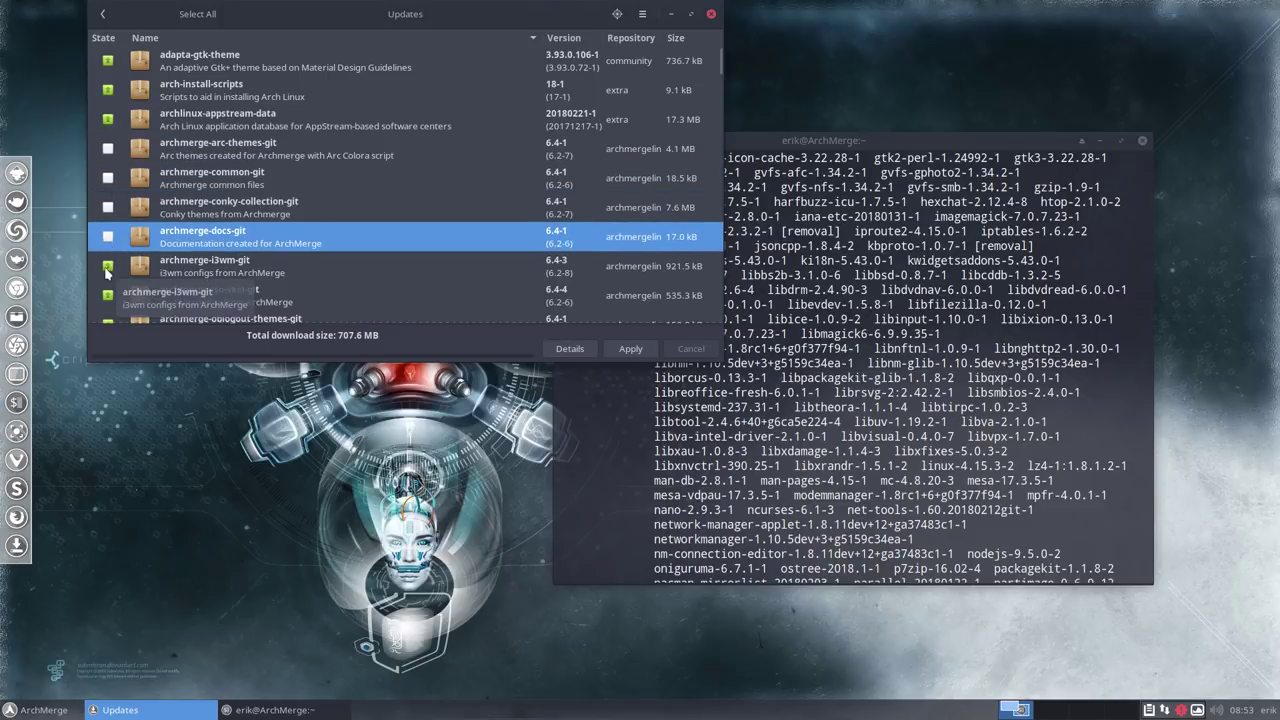
left_click(108, 266)
left_click(108, 295)
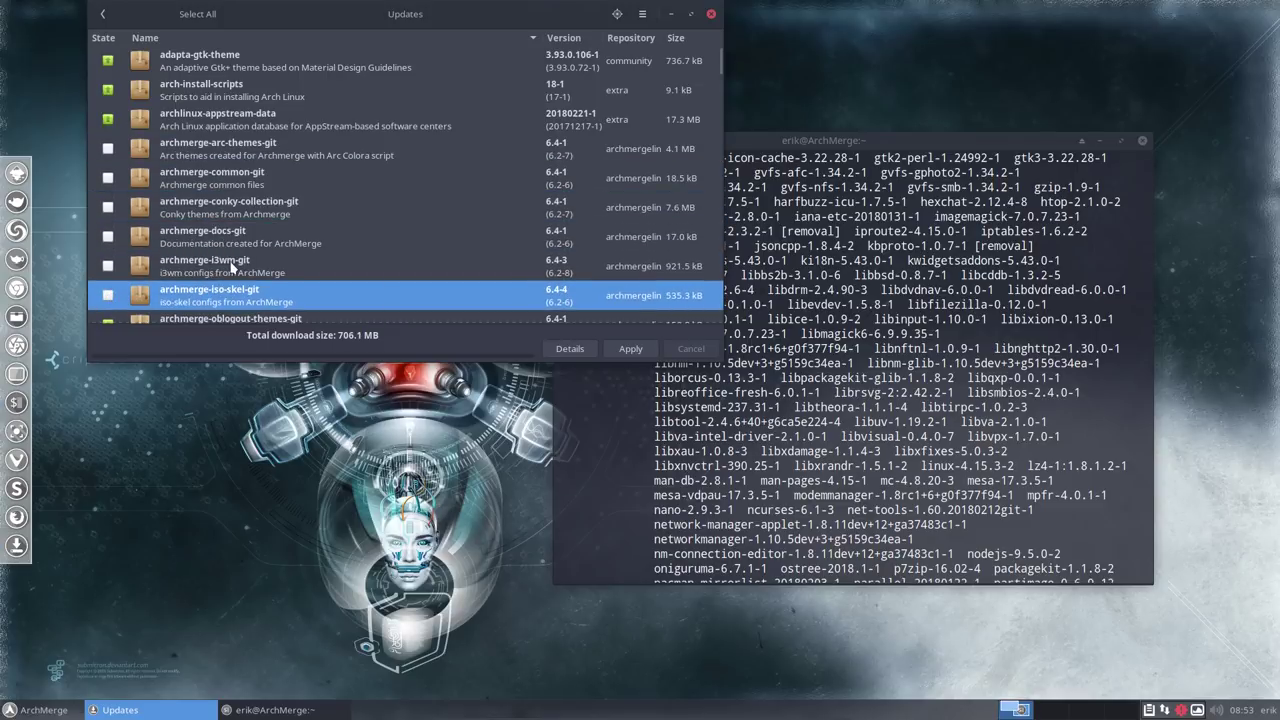
Step: Untick archmerge oblogout-themes, obmenu-generator, openbox-configs, openbox-themes, pipemenus, plank-themes and polybar packages
scroll(232, 265, "down", 3)
left_click(108, 227)
left_click(108, 256)
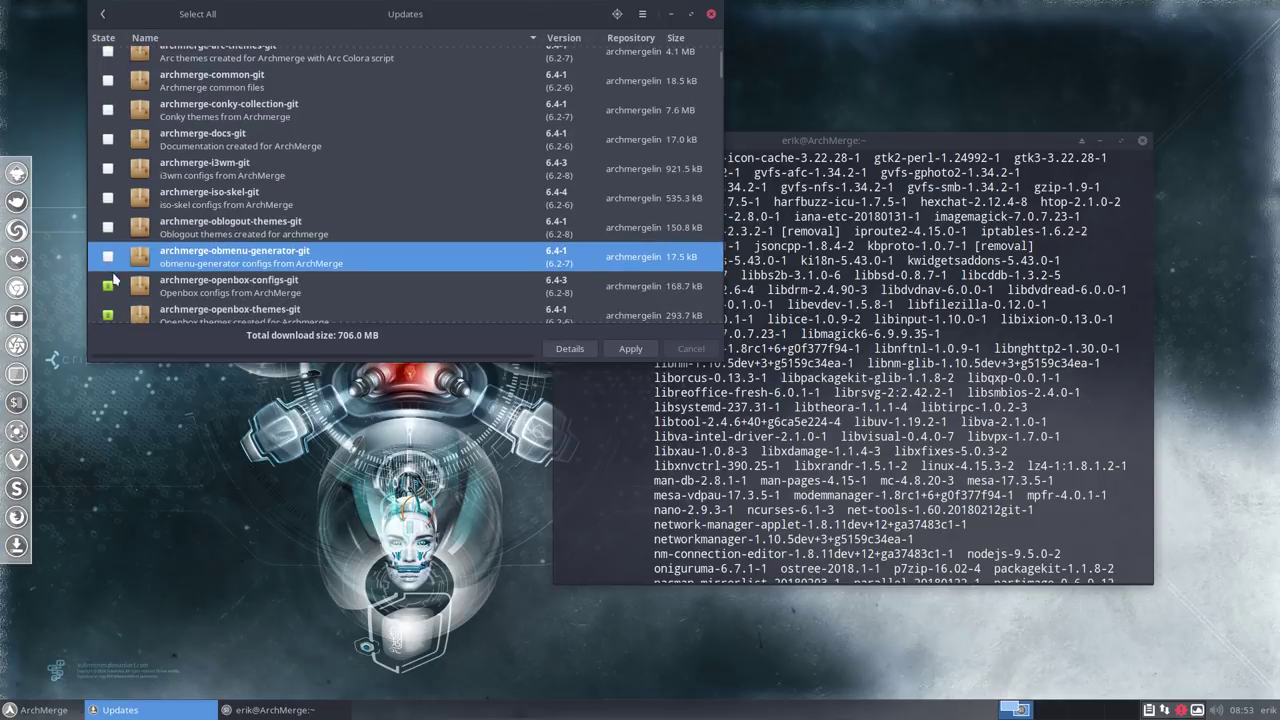
left_click(108, 285)
left_click(108, 314)
scroll(210, 224, "down", 3)
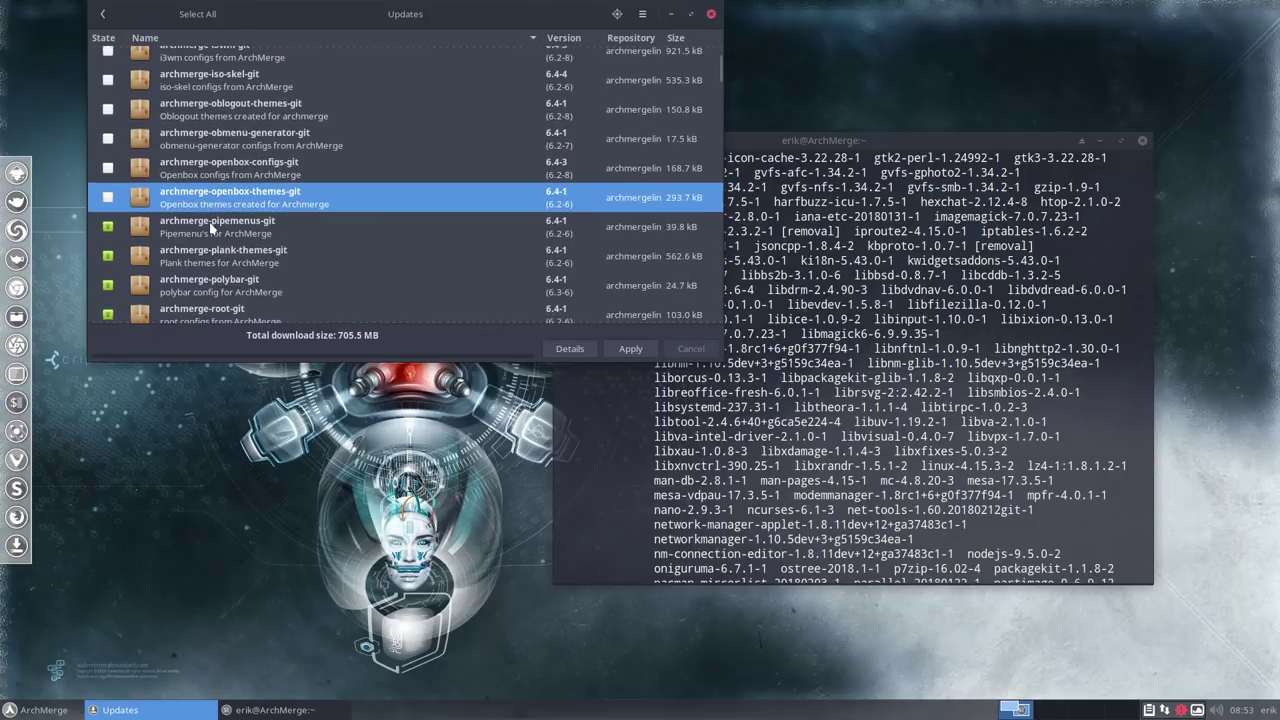
left_click(108, 226)
left_click(108, 255)
left_click(108, 285)
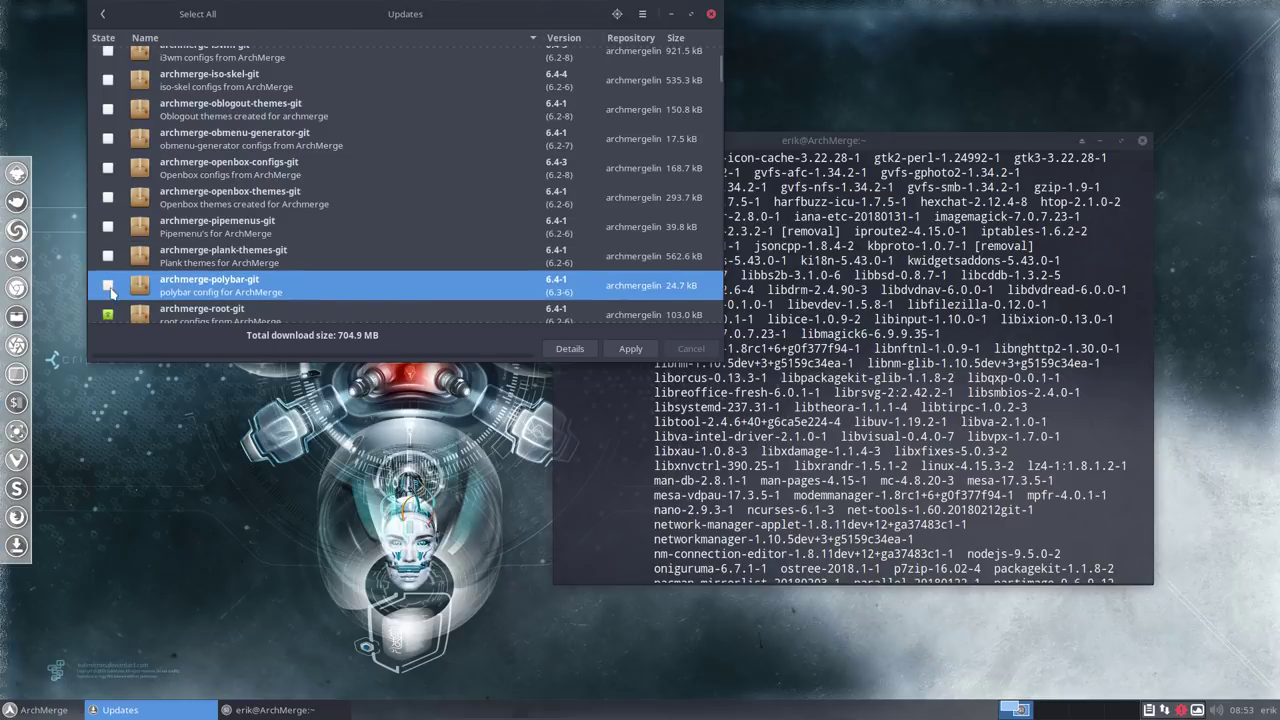
Step: Untick archmerge root, slimlock-themes, termite-themes, tint2-themes, wallpapers and xfce-thunar packages
scroll(110, 289, "down", 1)
left_click(108, 279)
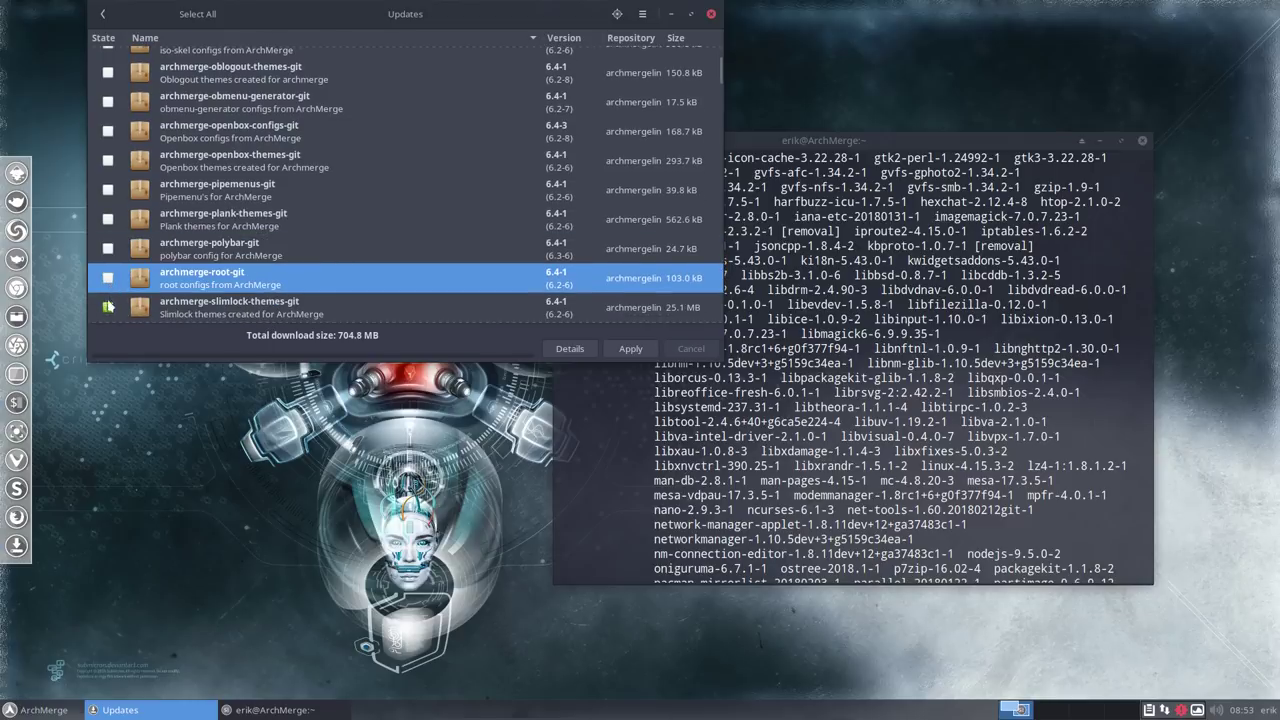
left_click(108, 307)
scroll(130, 250, "down", 2)
left_click(108, 262)
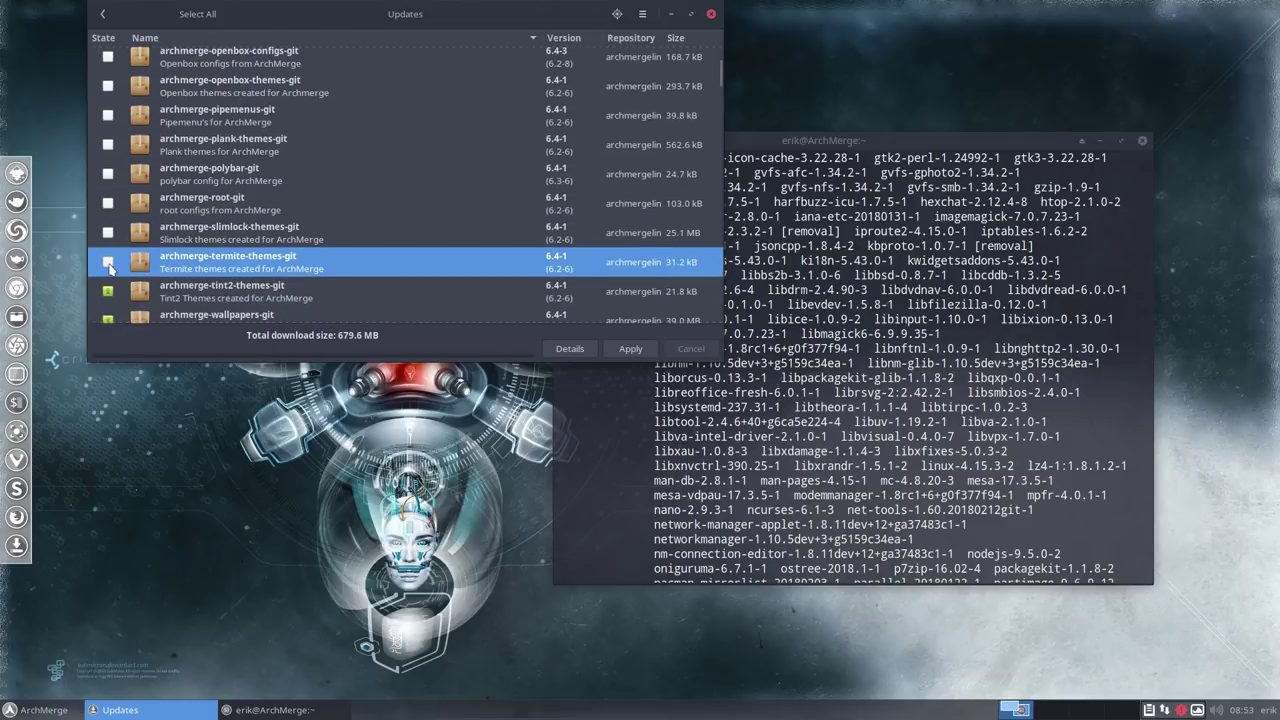
left_click(108, 292)
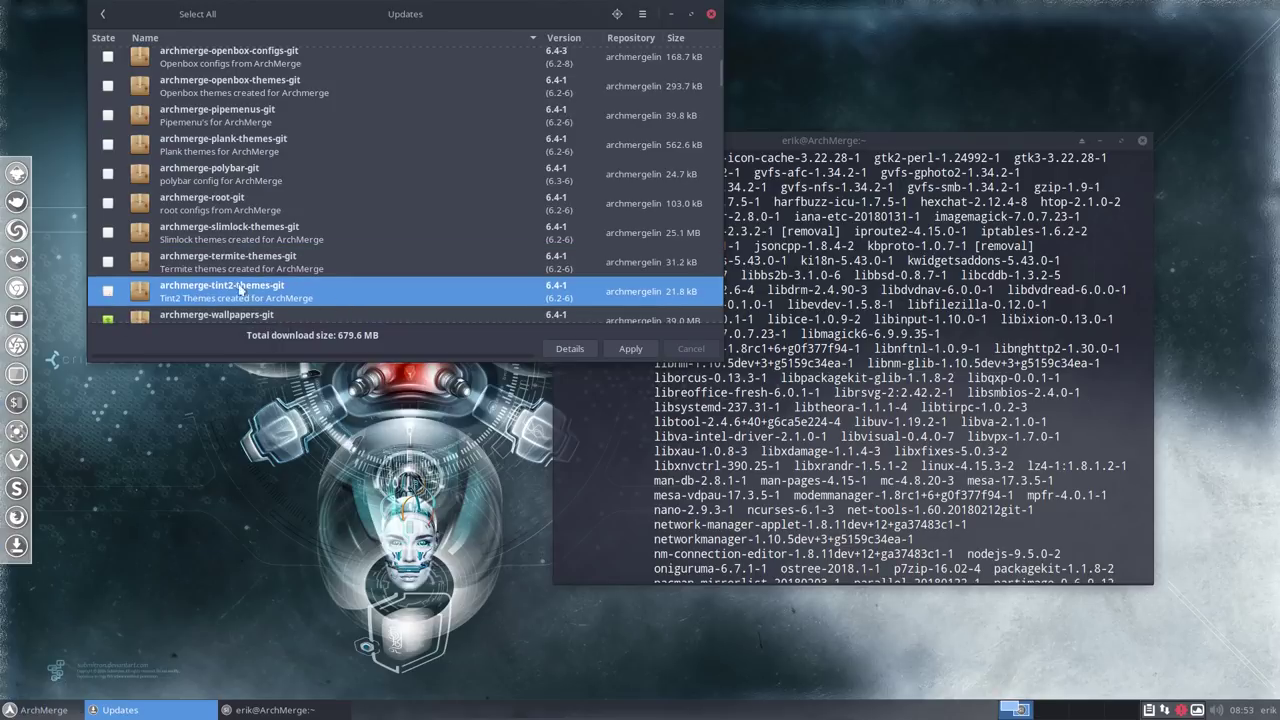
left_click(116, 326)
scroll(130, 316, "down", 3)
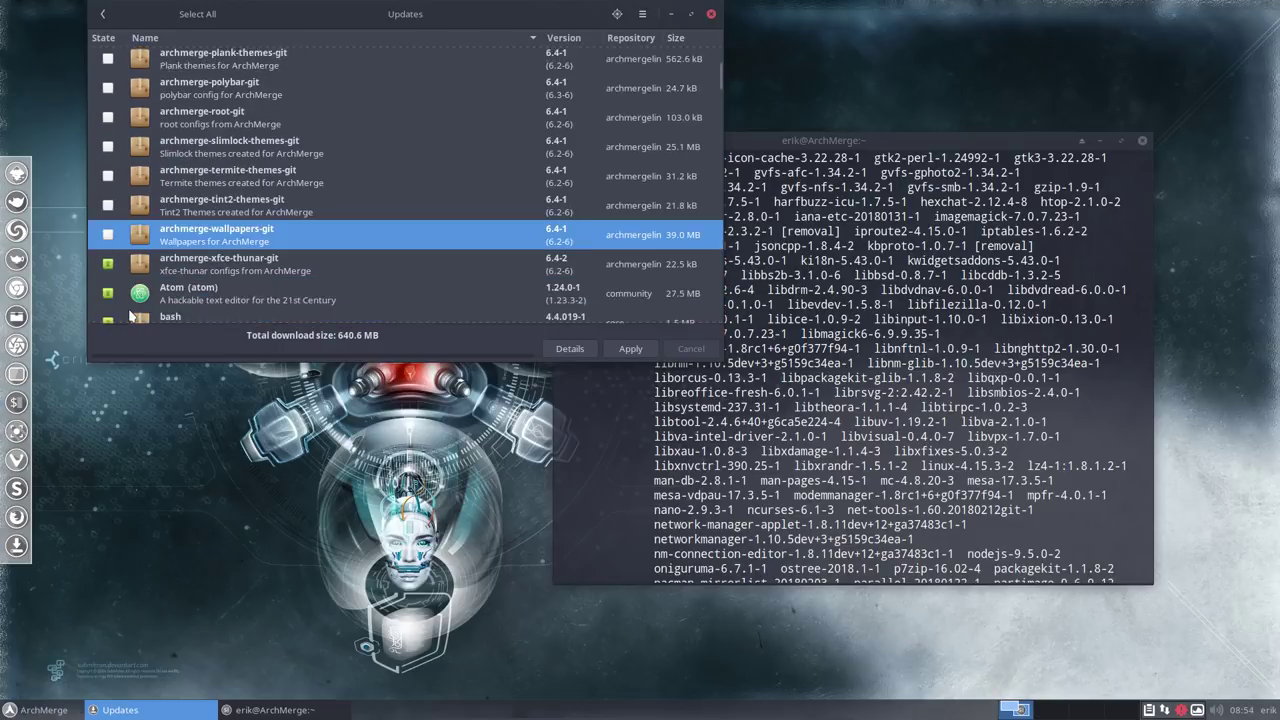
left_click(110, 230)
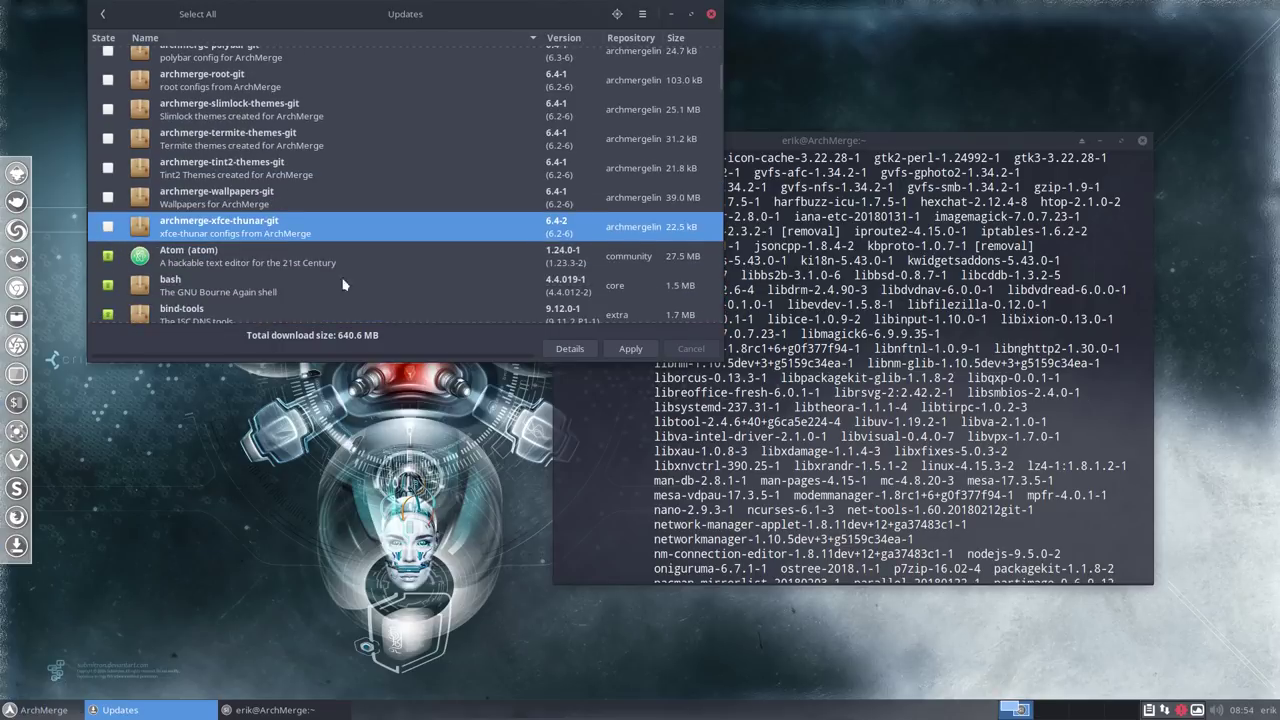
Step: Apply the remaining updates, authorise with the root password, dismiss the warnings and commit
left_click(629, 350)
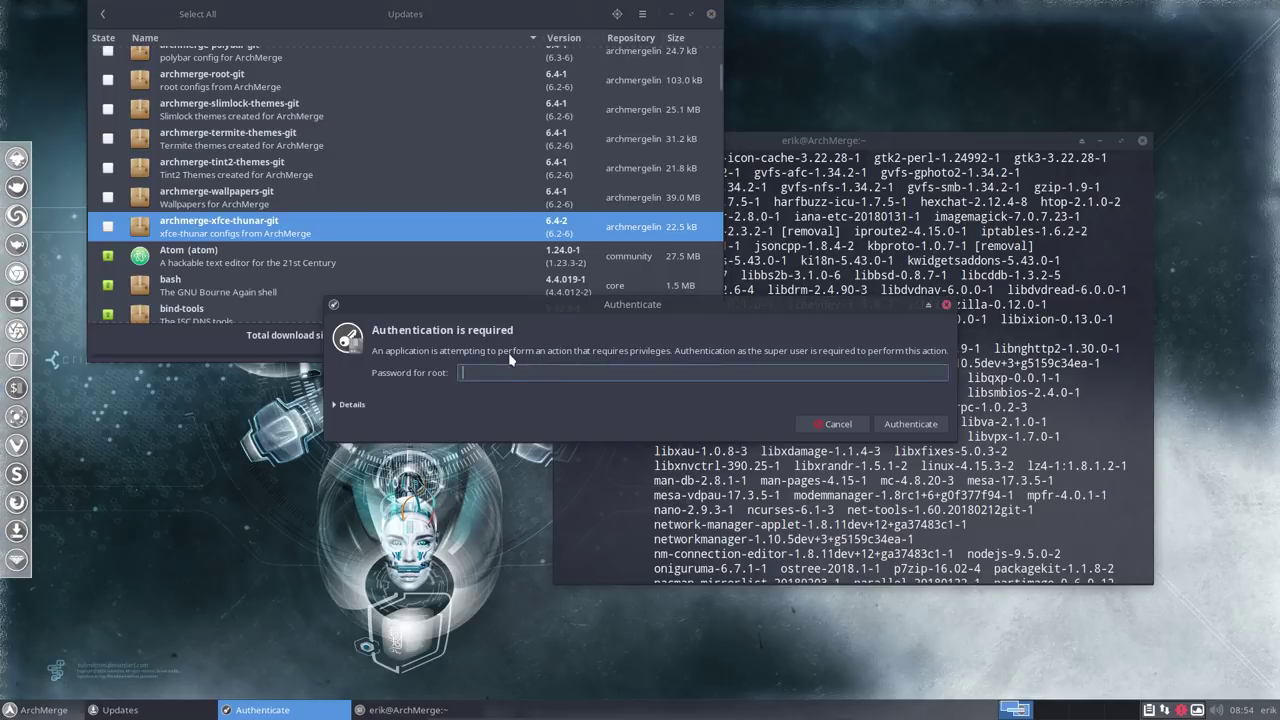
type("••••")
key("Return")
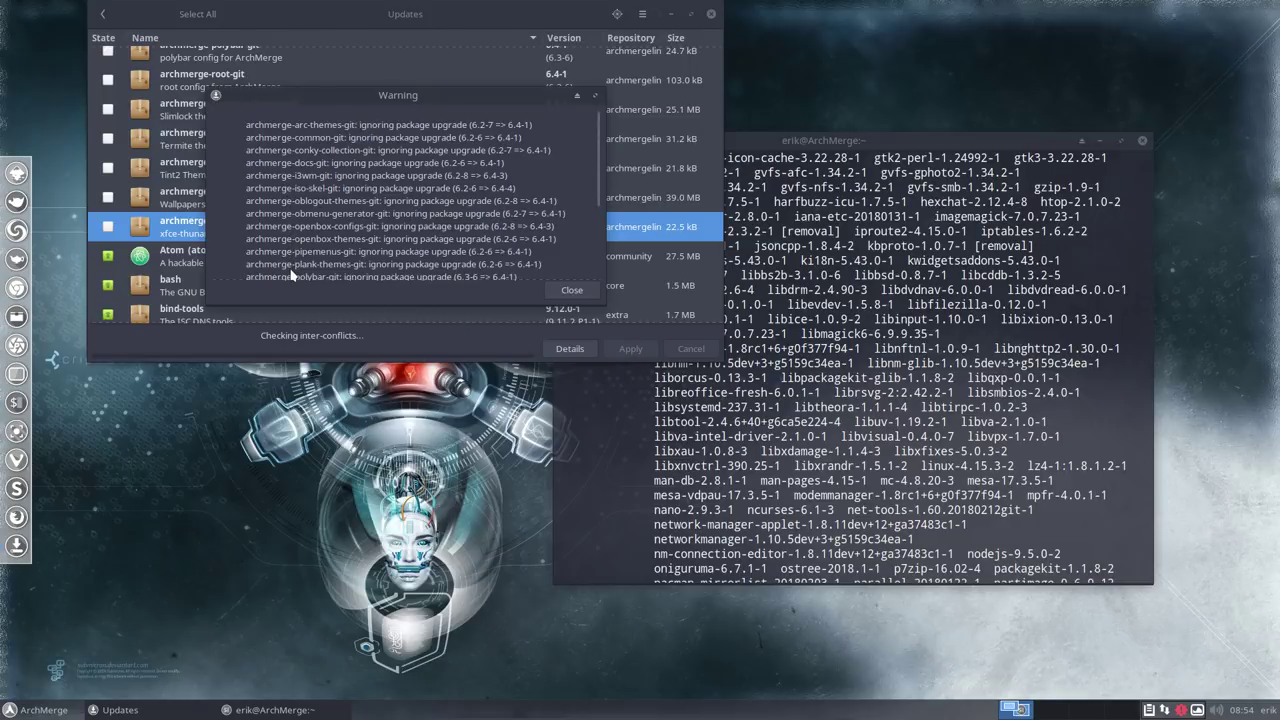
scroll(292, 276, "down", 3)
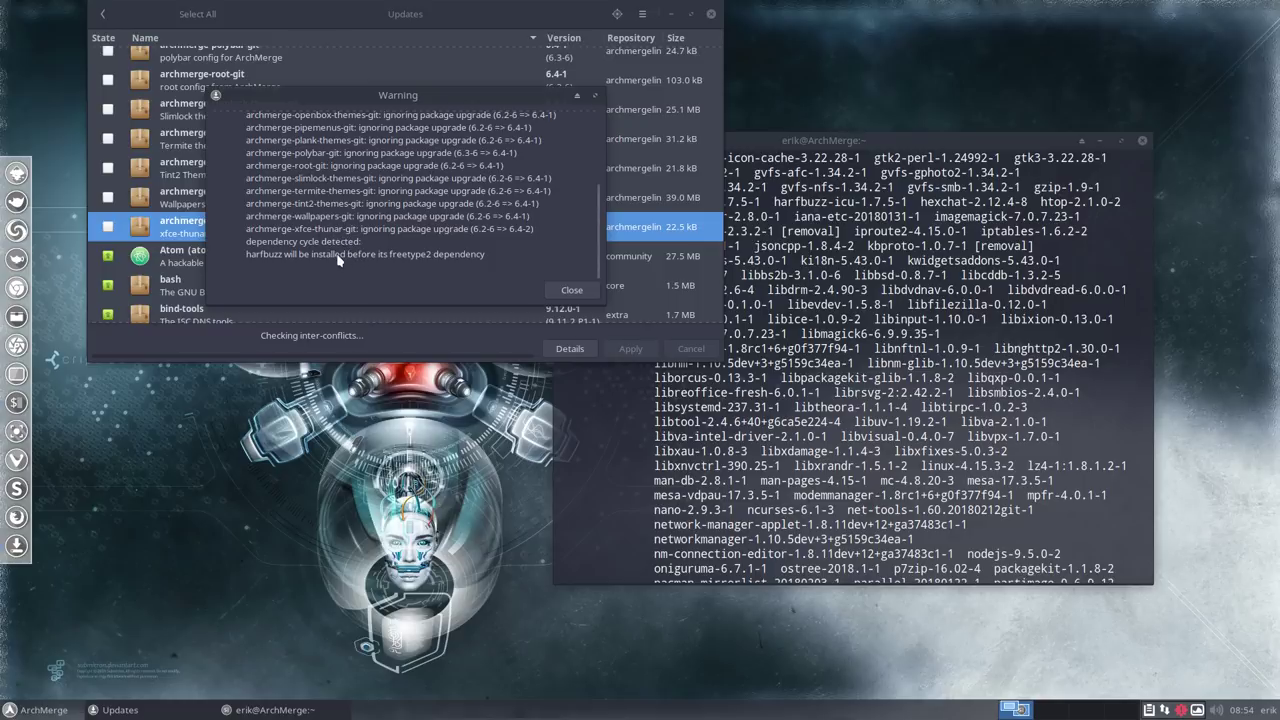
left_click(572, 290)
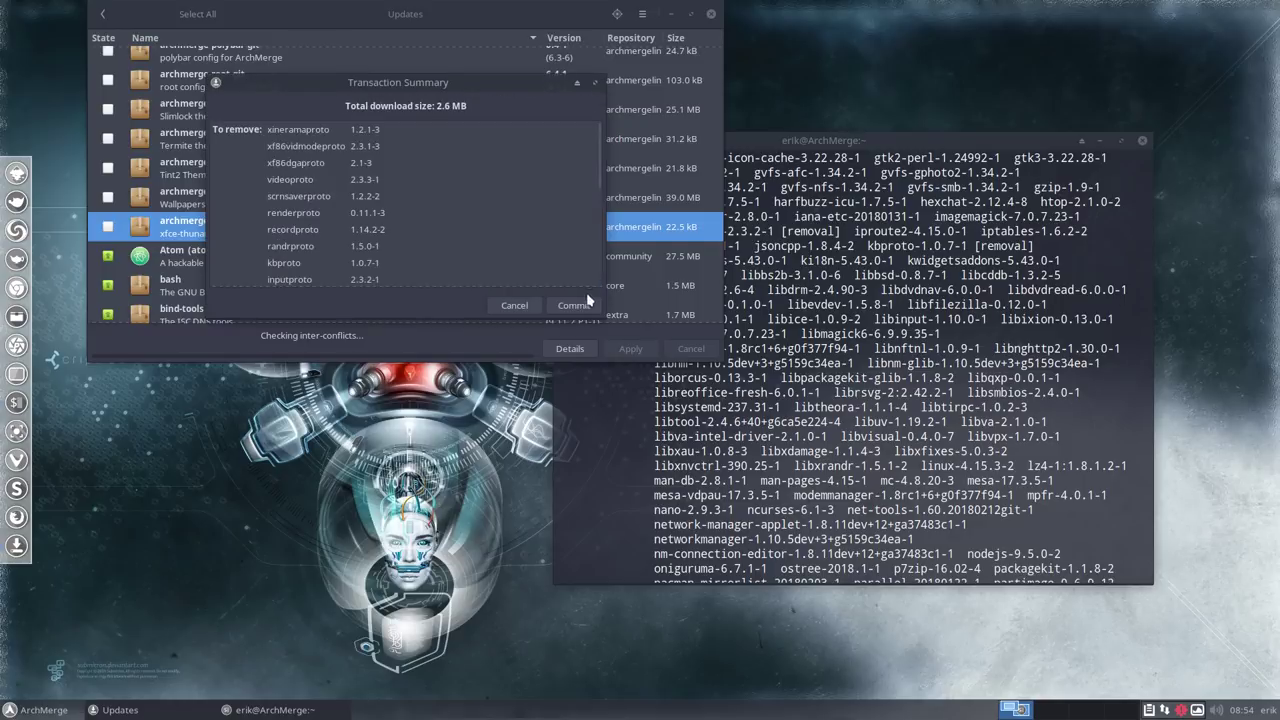
left_click(574, 306)
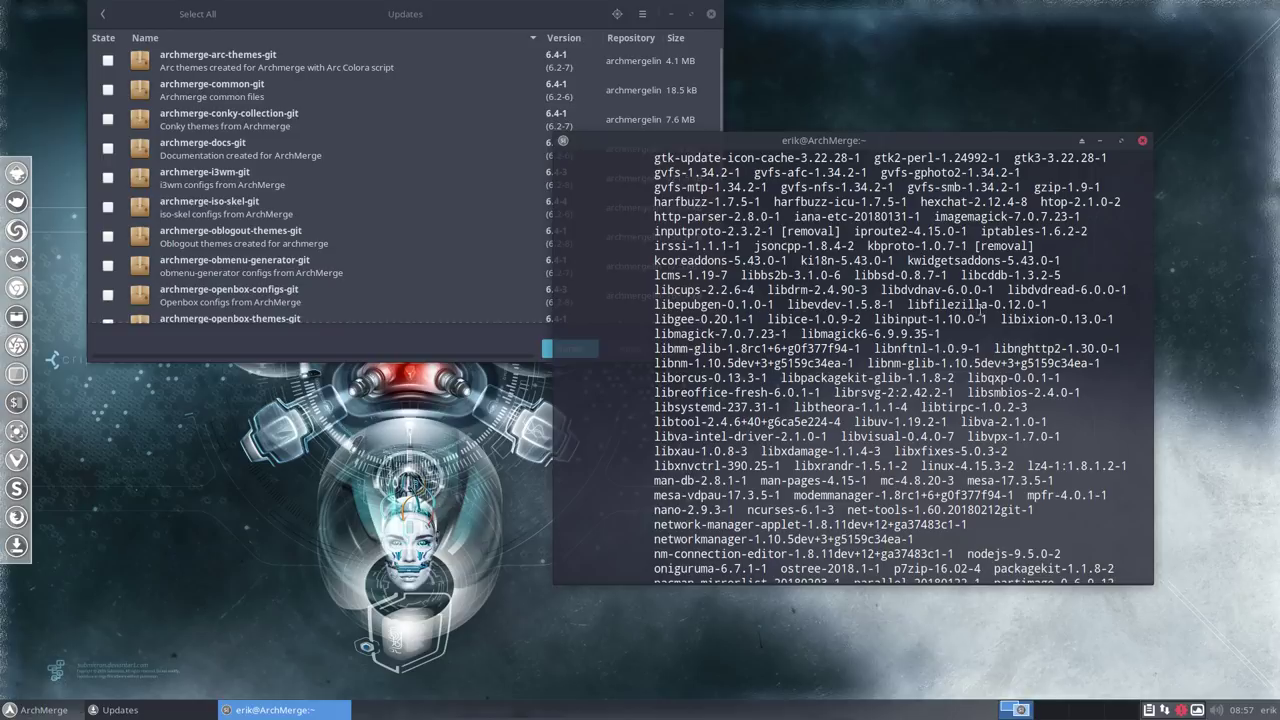
Step: Abort the running pacman upgrade with Ctrl+C, review the output, and close the terminal
left_click_drag(916, 141, 950, 135)
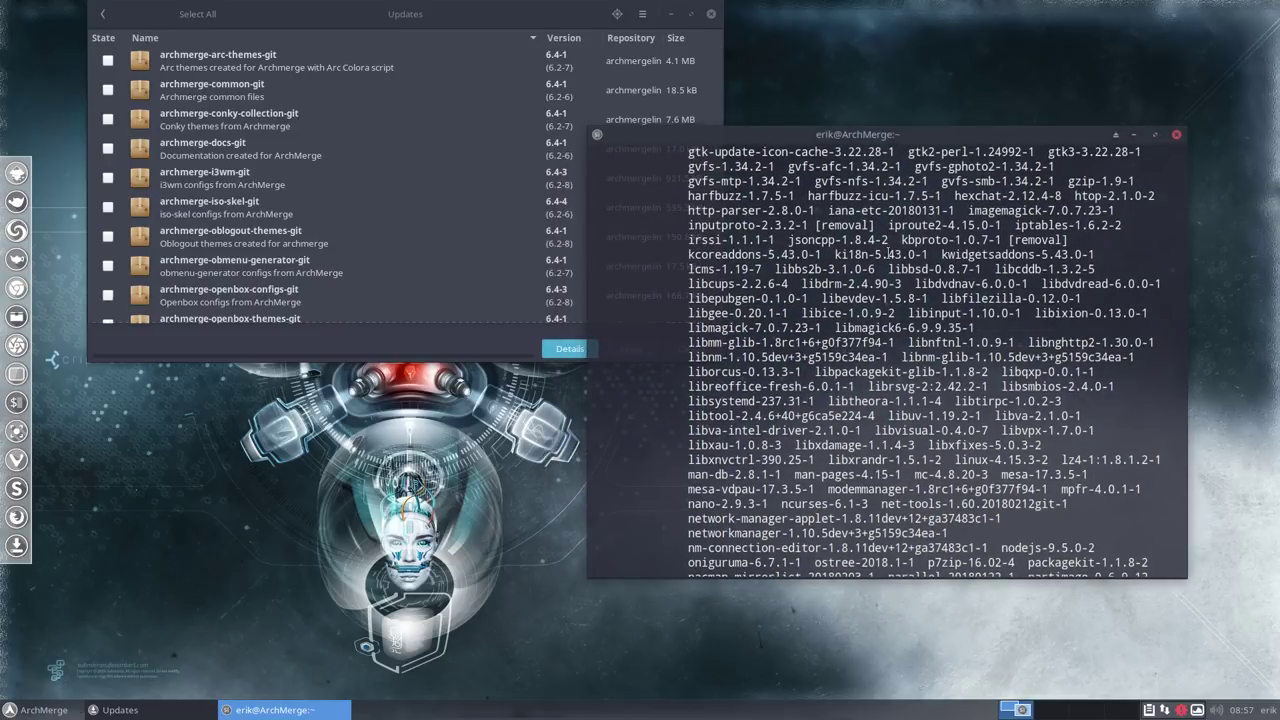
key("ctrl+c")
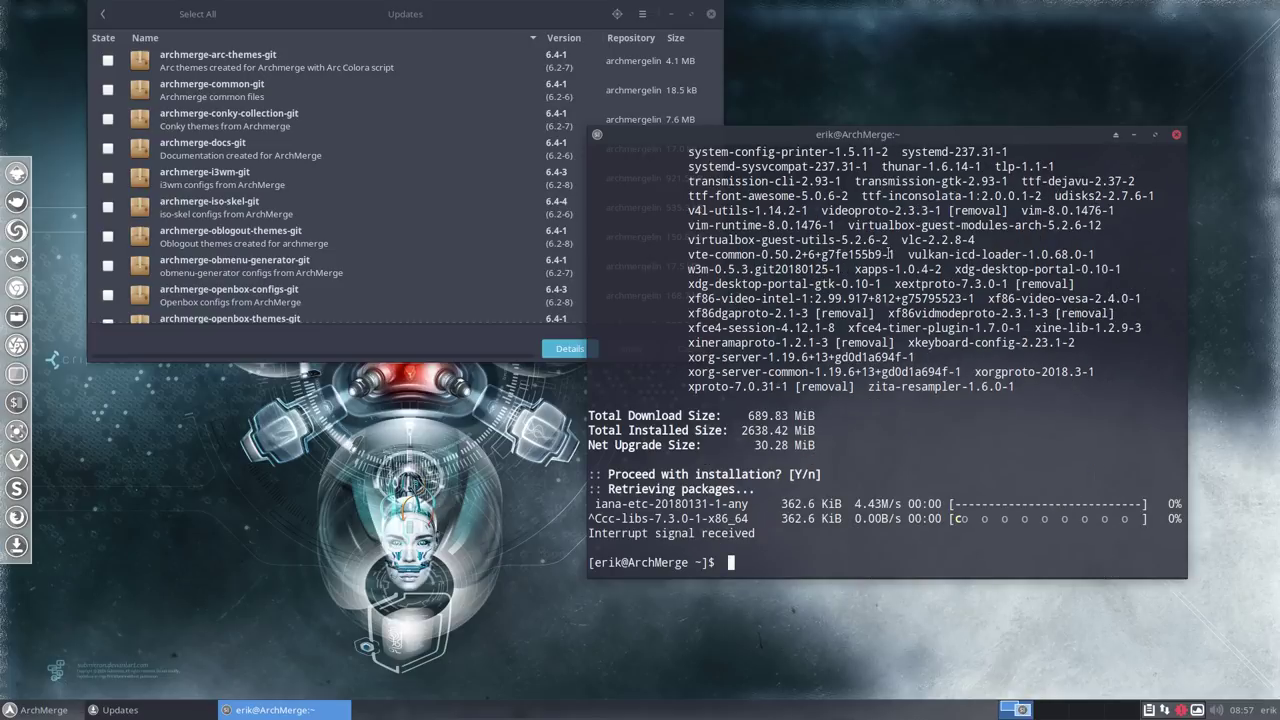
scroll(962, 283, "up", 10)
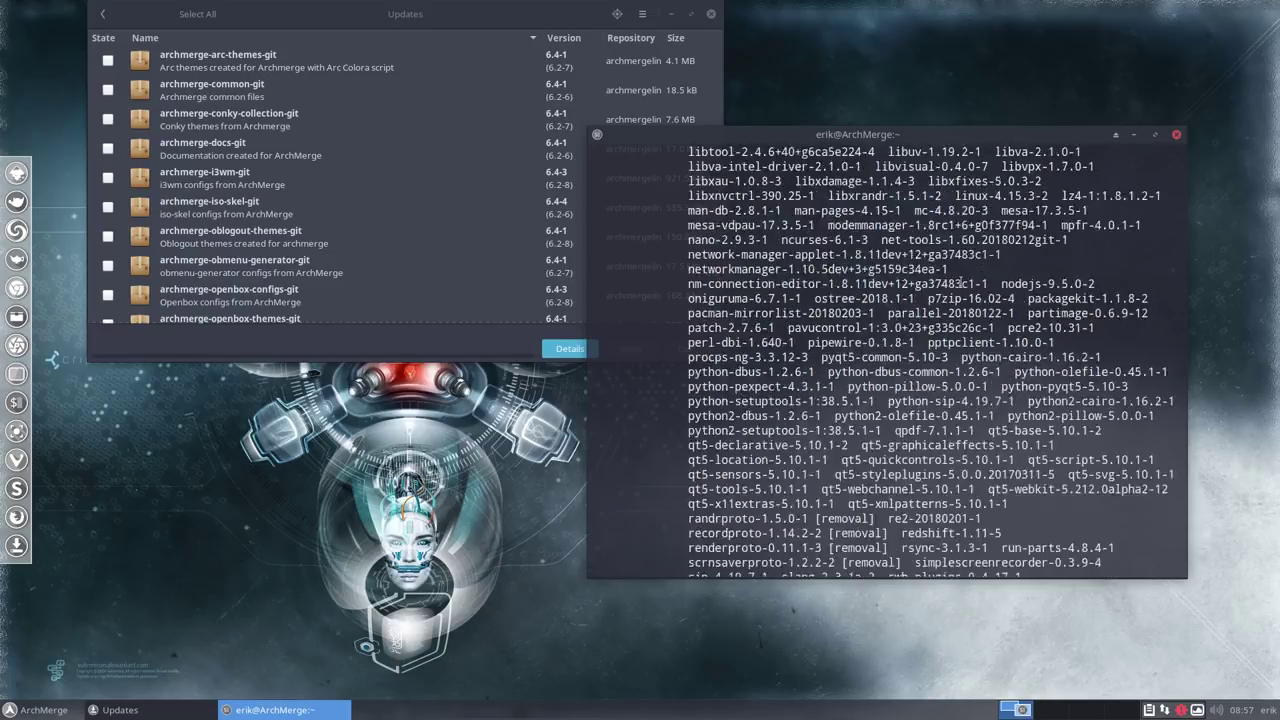
scroll(962, 283, "up", 10)
scroll(962, 283, "down", 8)
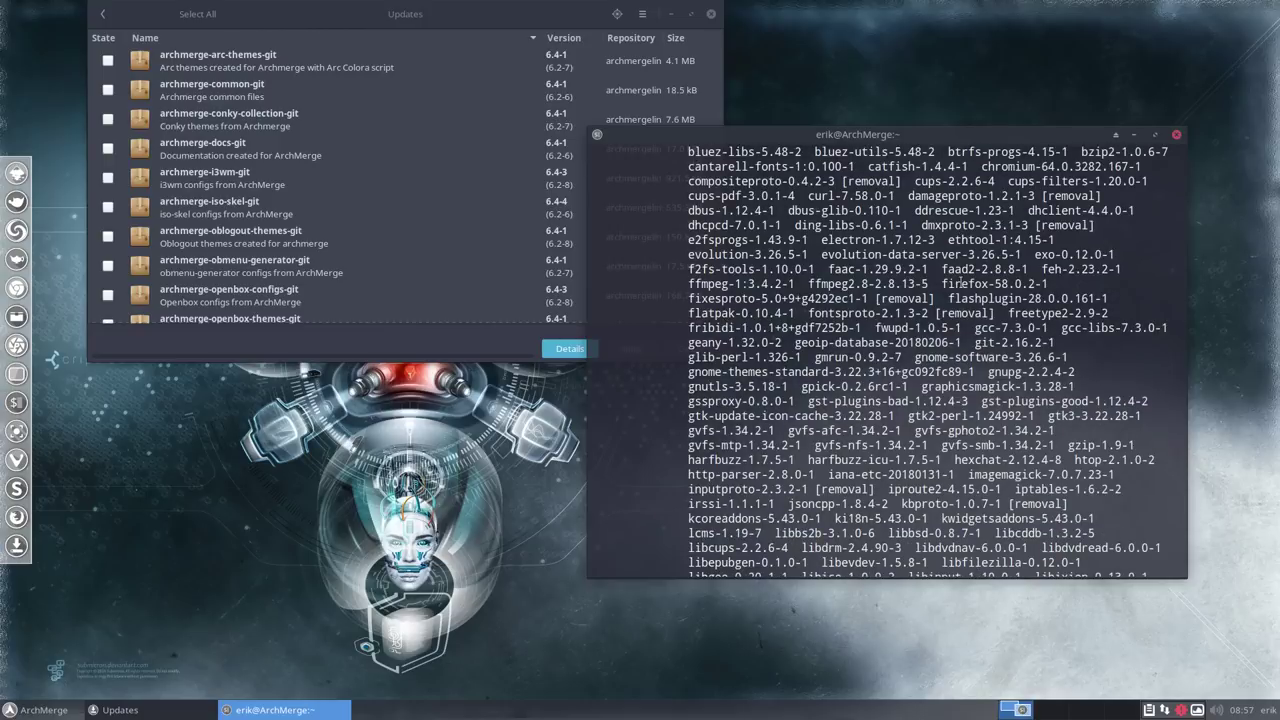
scroll(962, 283, "down", 10)
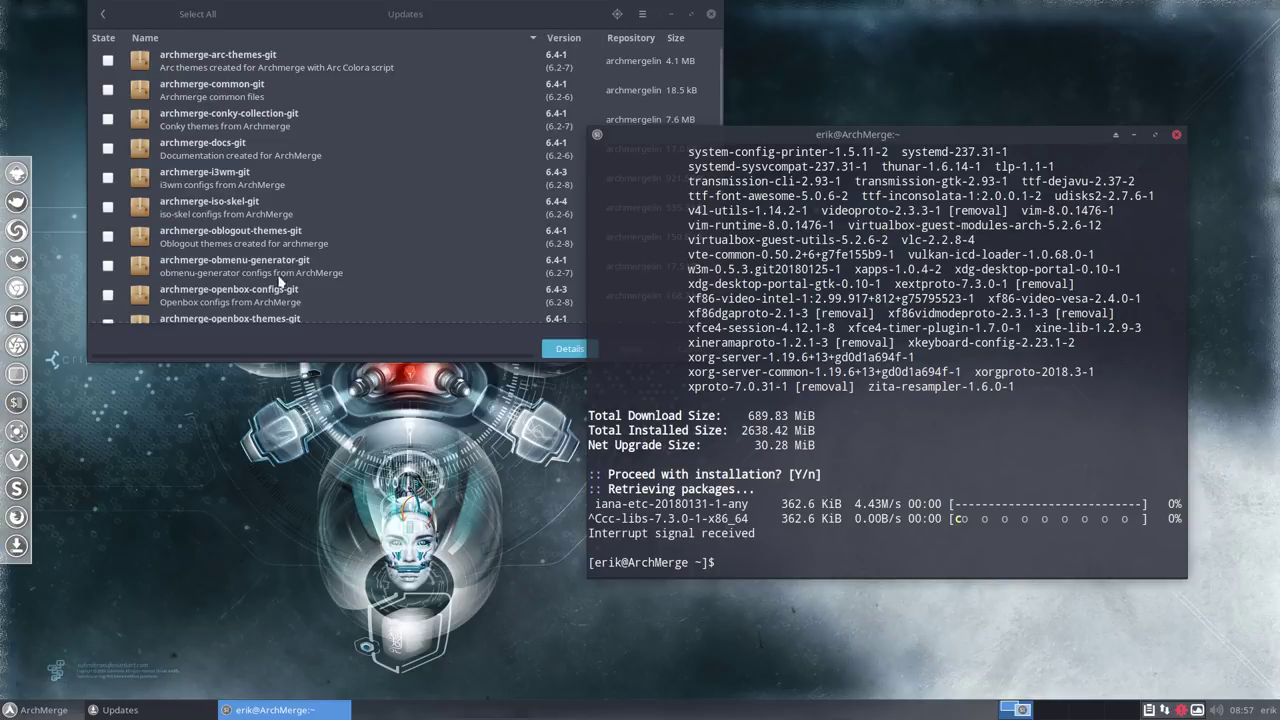
left_click(1176, 134)
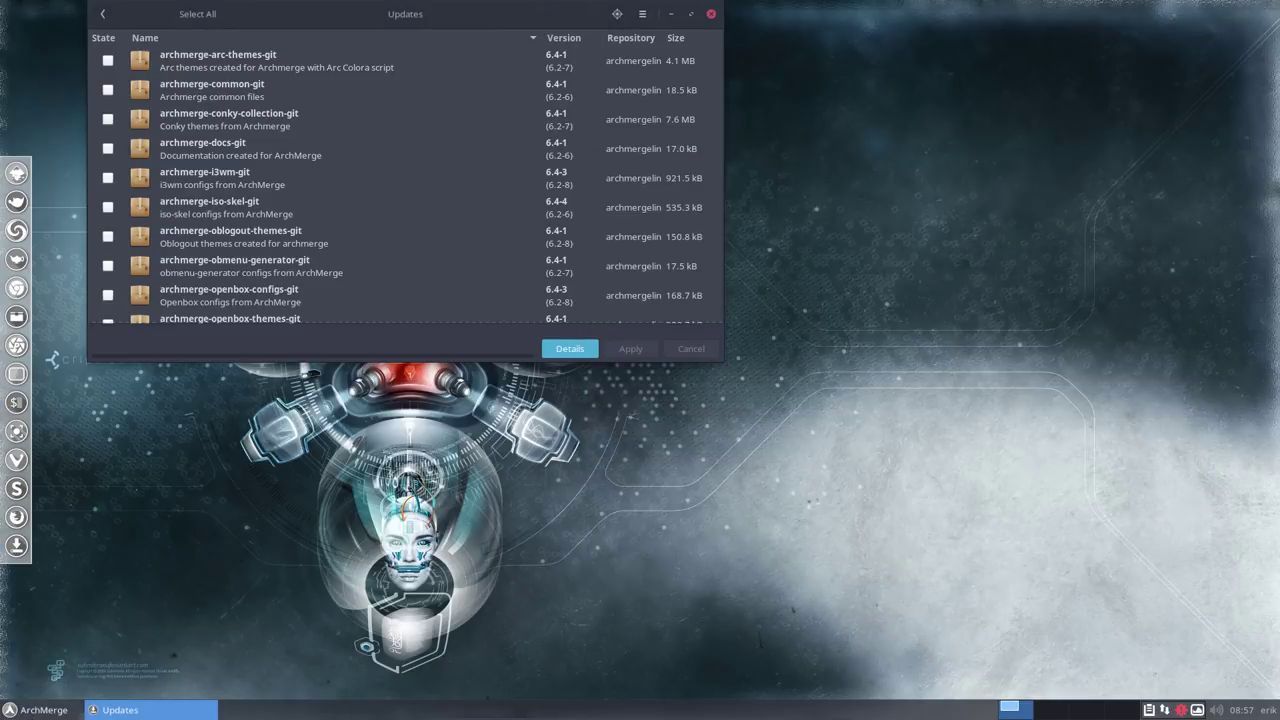
Step: Restart the system and boot the existing installed ArchMerge from the boot menu
left_click(40, 709)
left_click(329, 685)
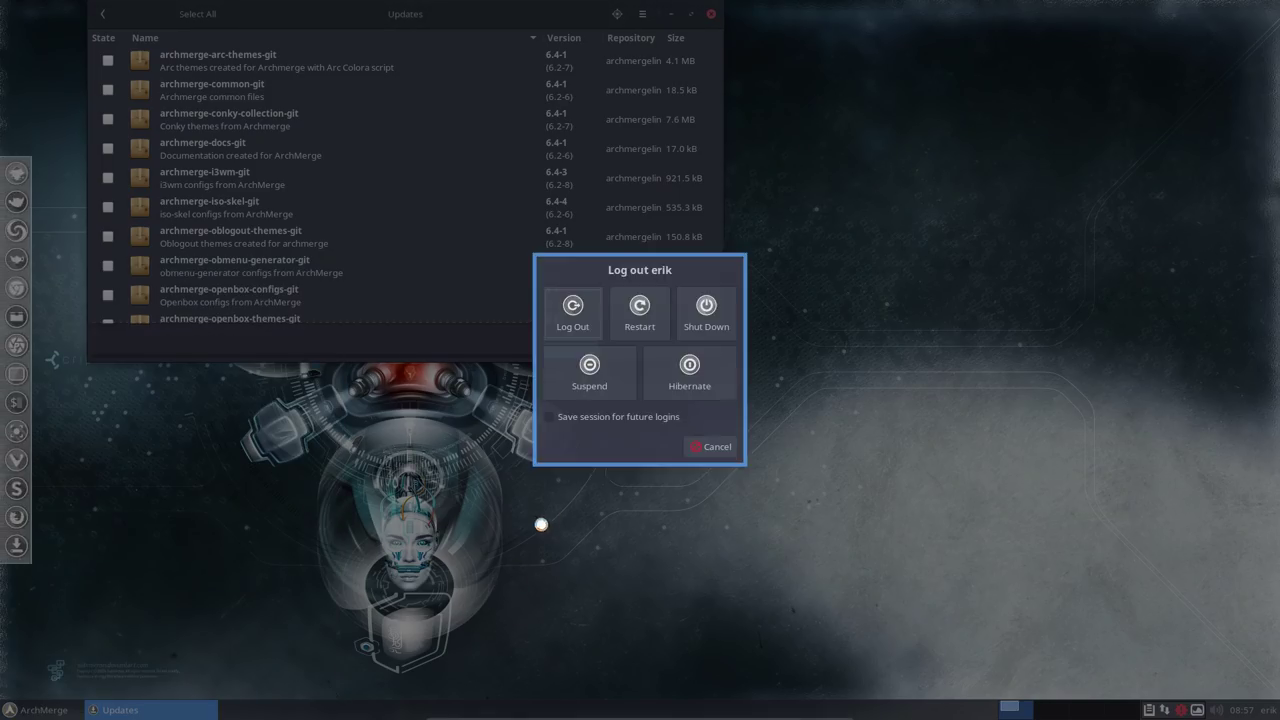
left_click(616, 335)
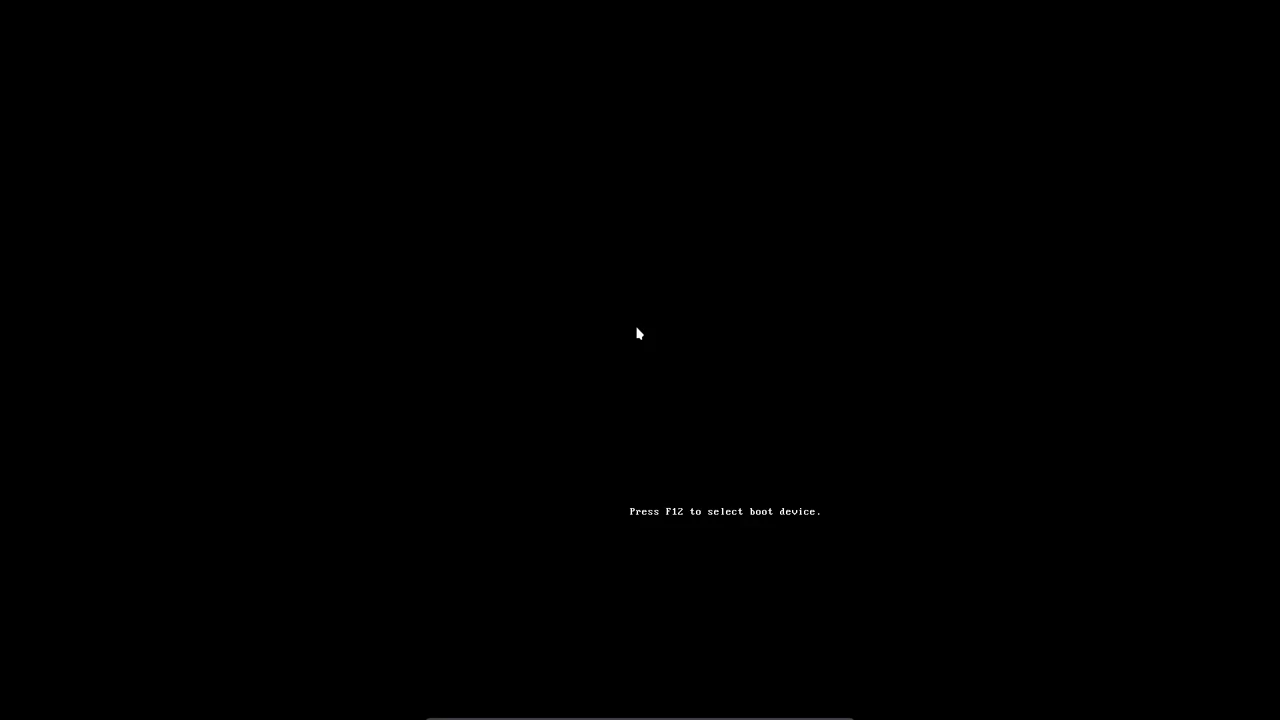
key("Down")
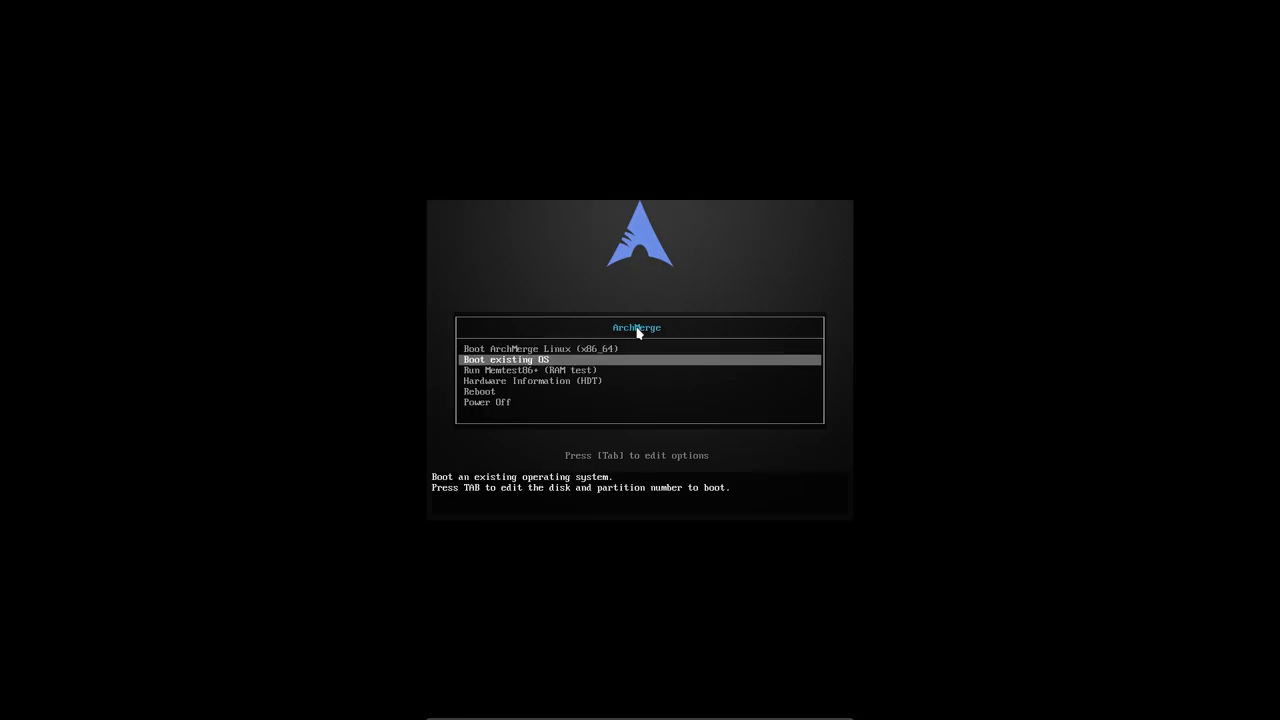
key("Return")
key("Return")
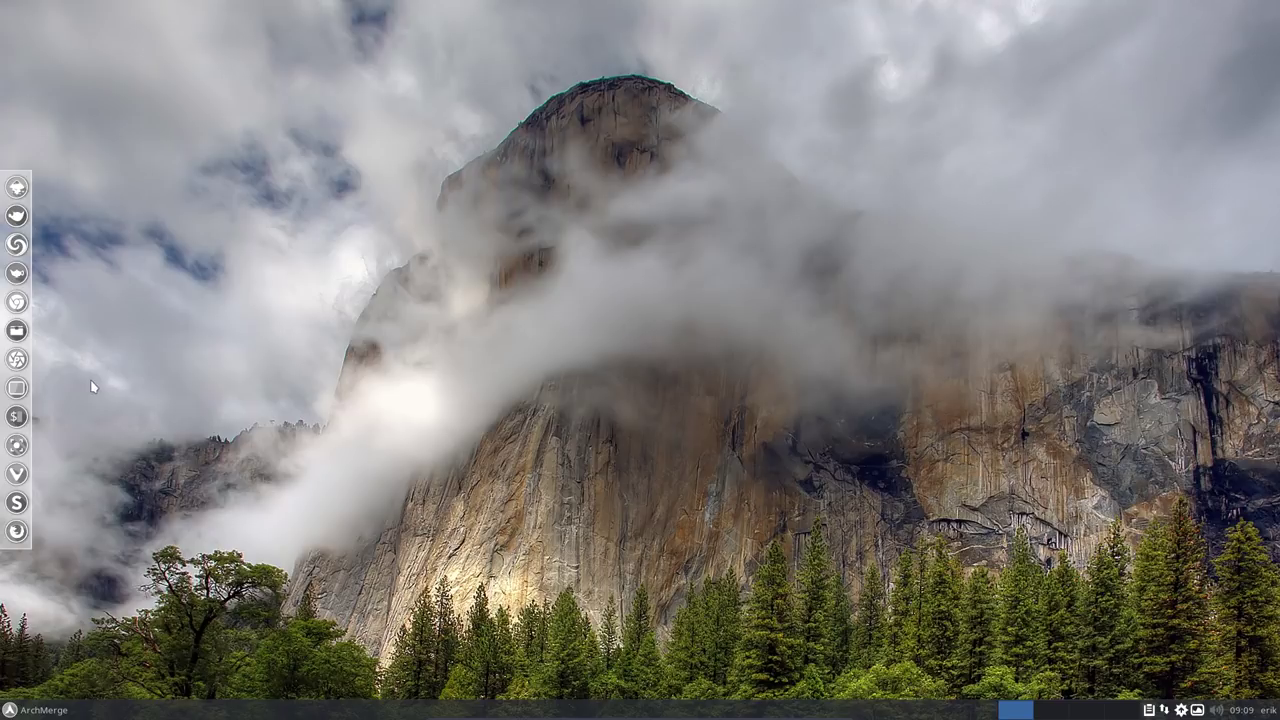
Step: Run sudo pacman -Syyu in a new terminal and cancel at the confirmation prompt
key("ctrl+alt+t")
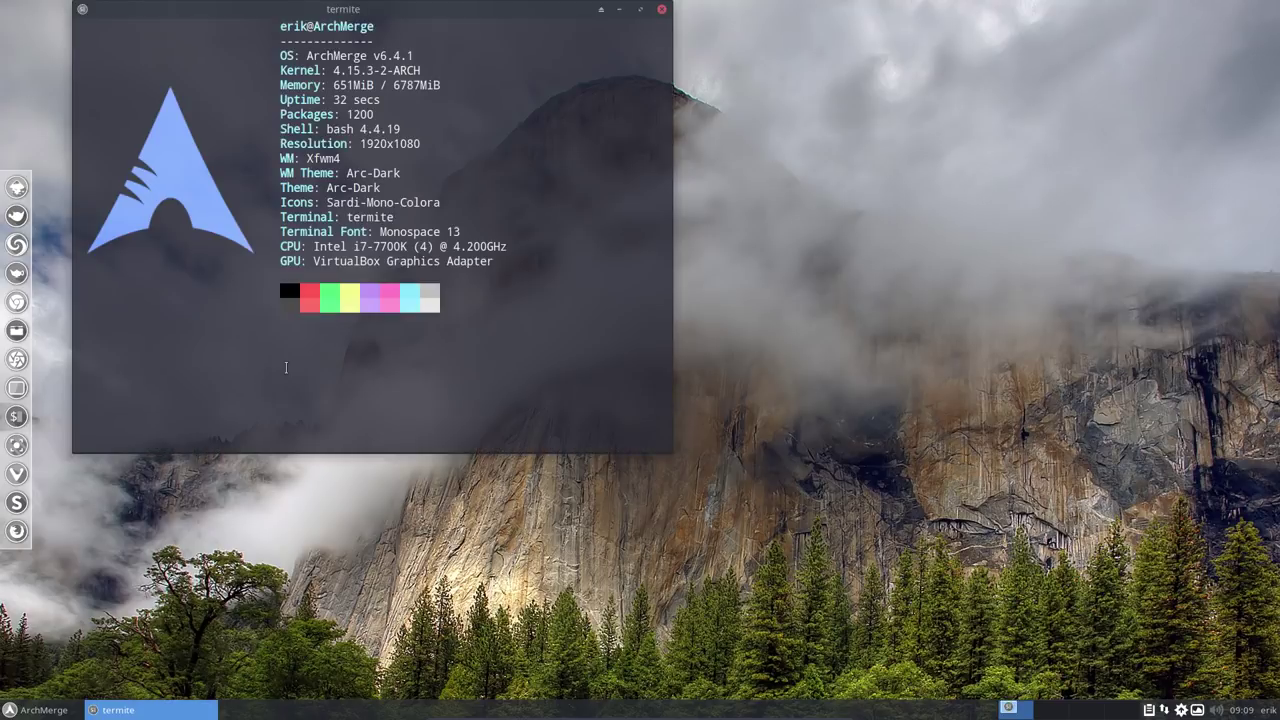
type("sudo pa")
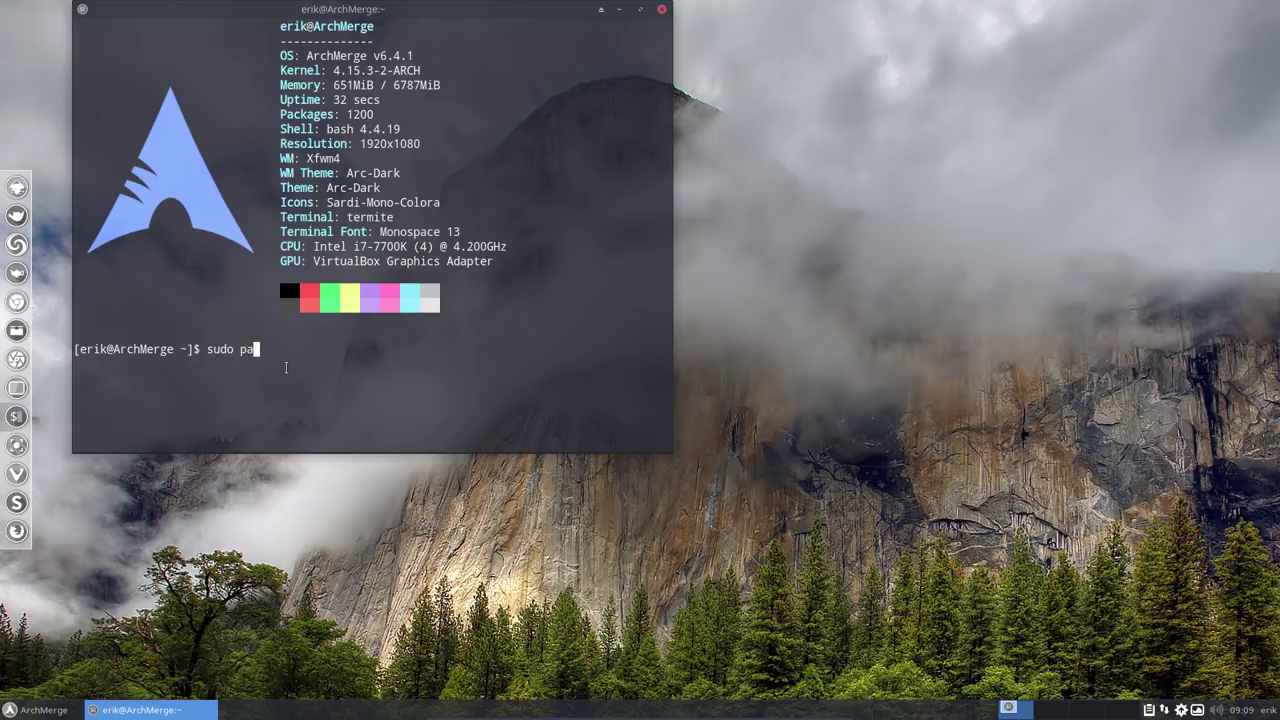
type("cman -Syyu")
key("Return")
key("Return")
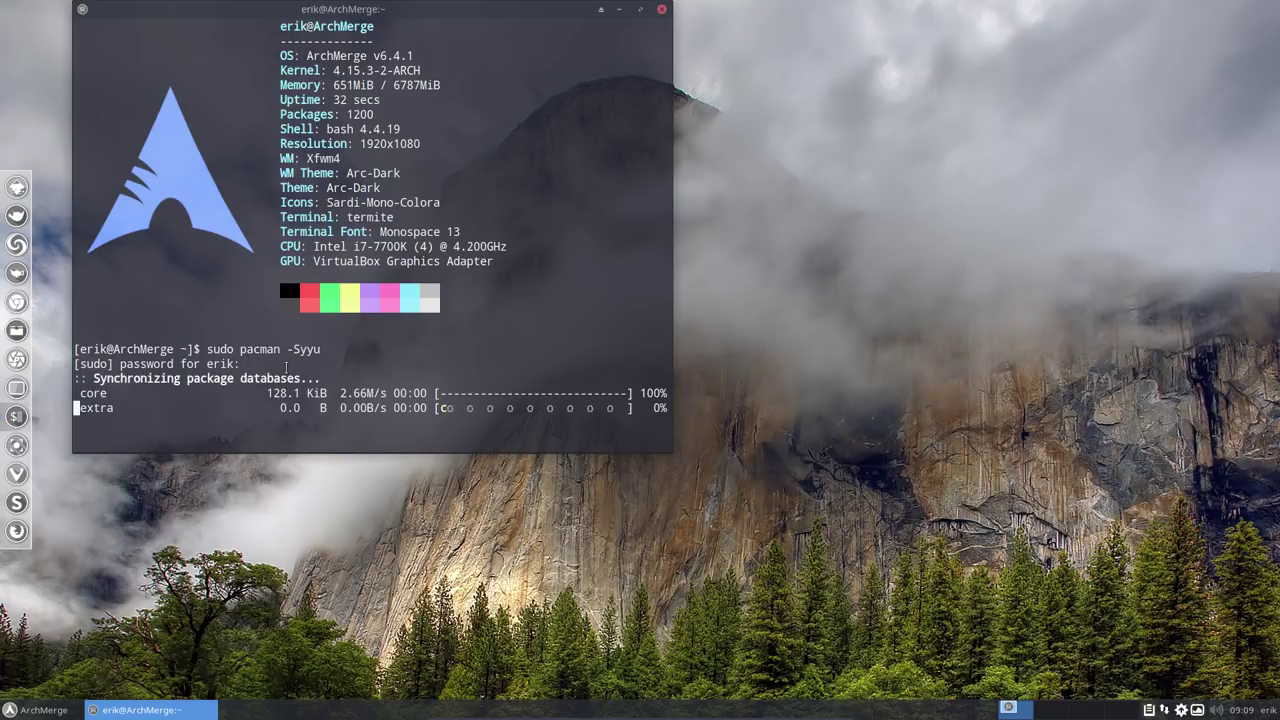
key("ctrl+c")
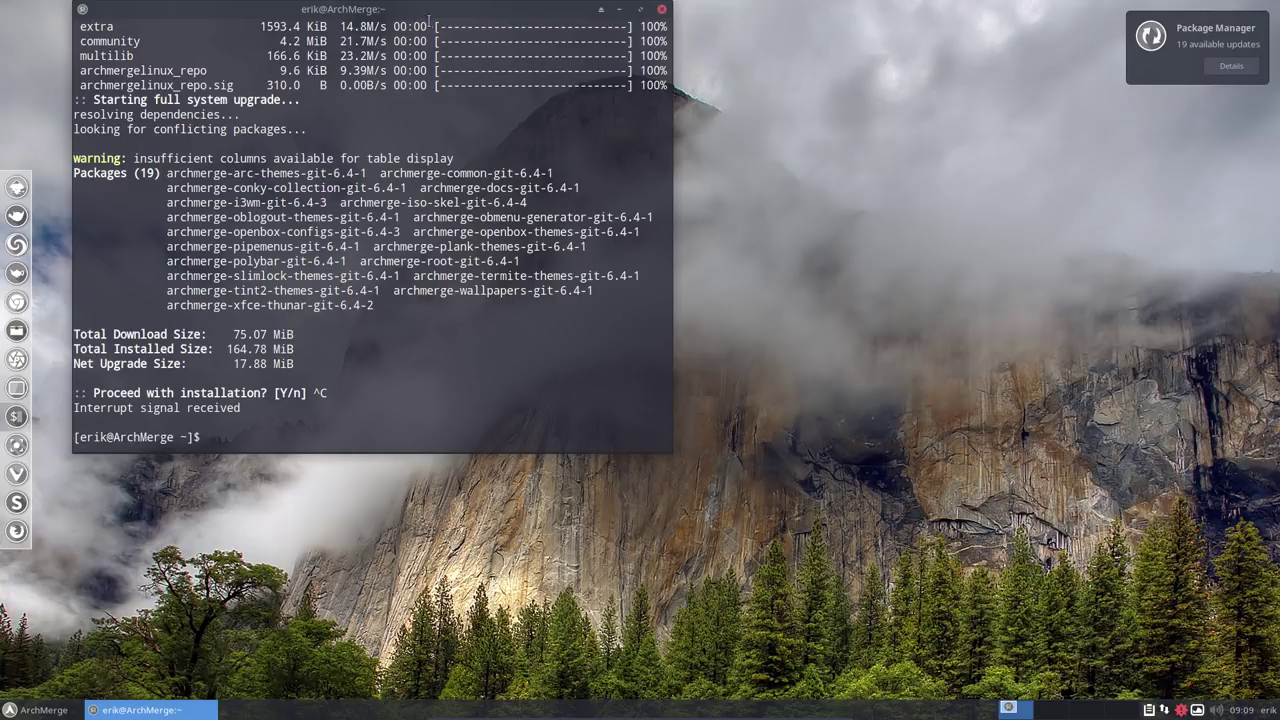
Step: Move the terminal lower right and highlight archmerge-common-git's version 6.4-1
left_click_drag(425, 8, 1031, 222)
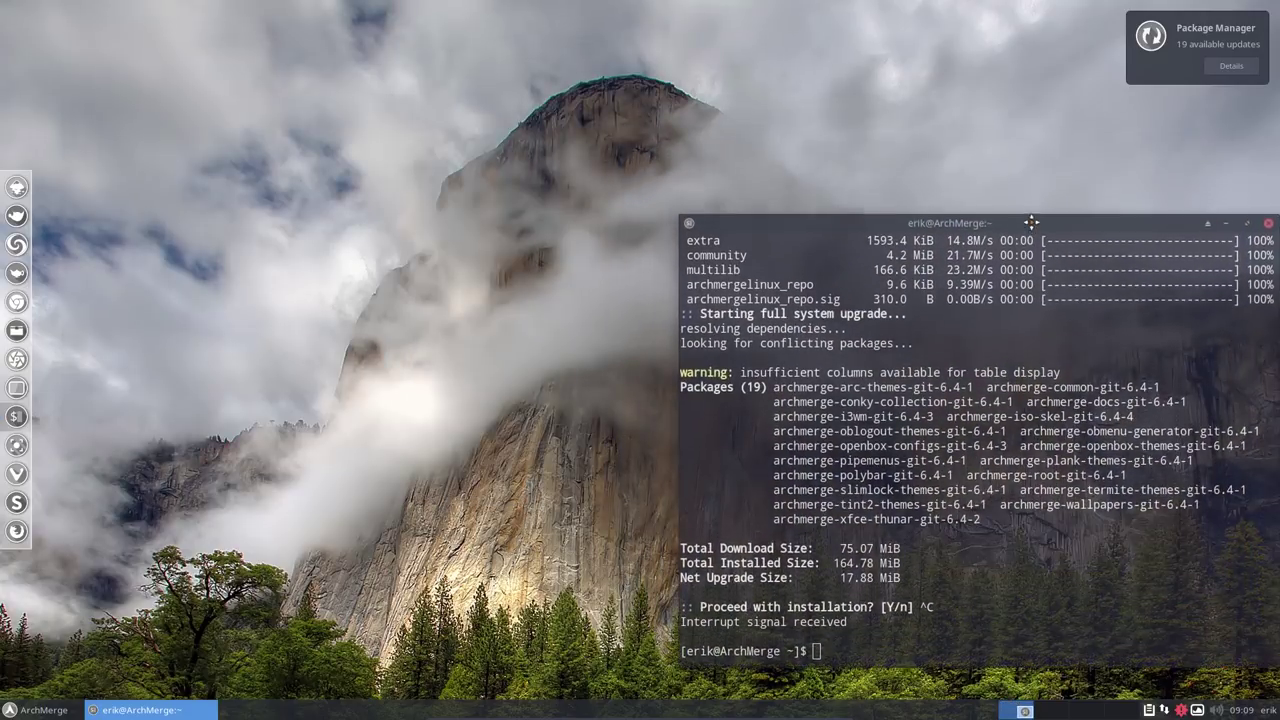
left_click_drag(839, 387, 1161, 387)
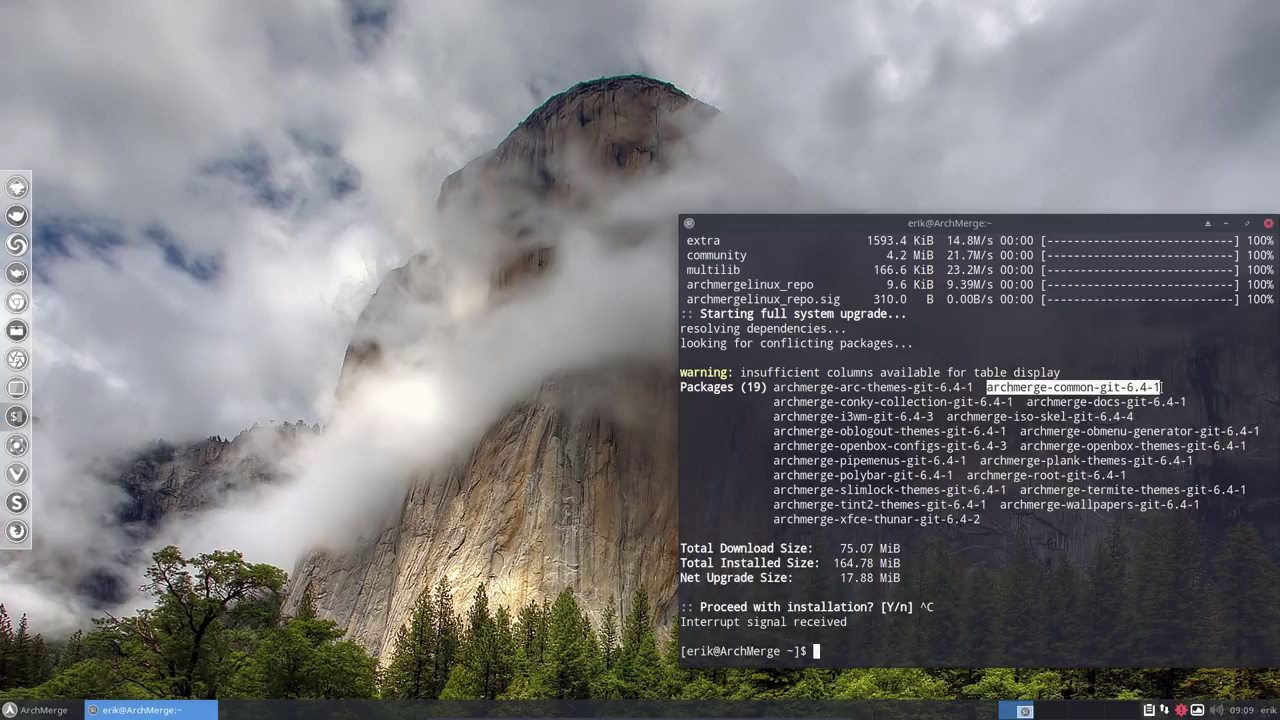
left_click_drag(1128, 387, 1157, 387)
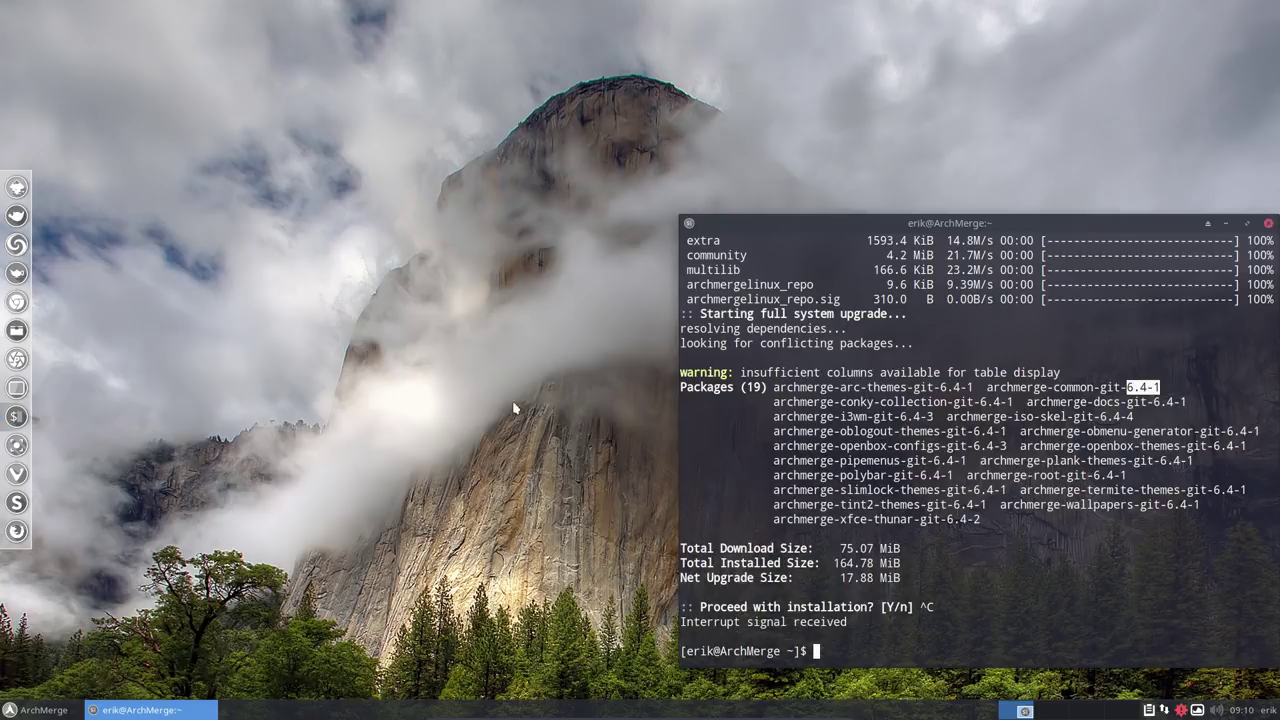
left_click(168, 387)
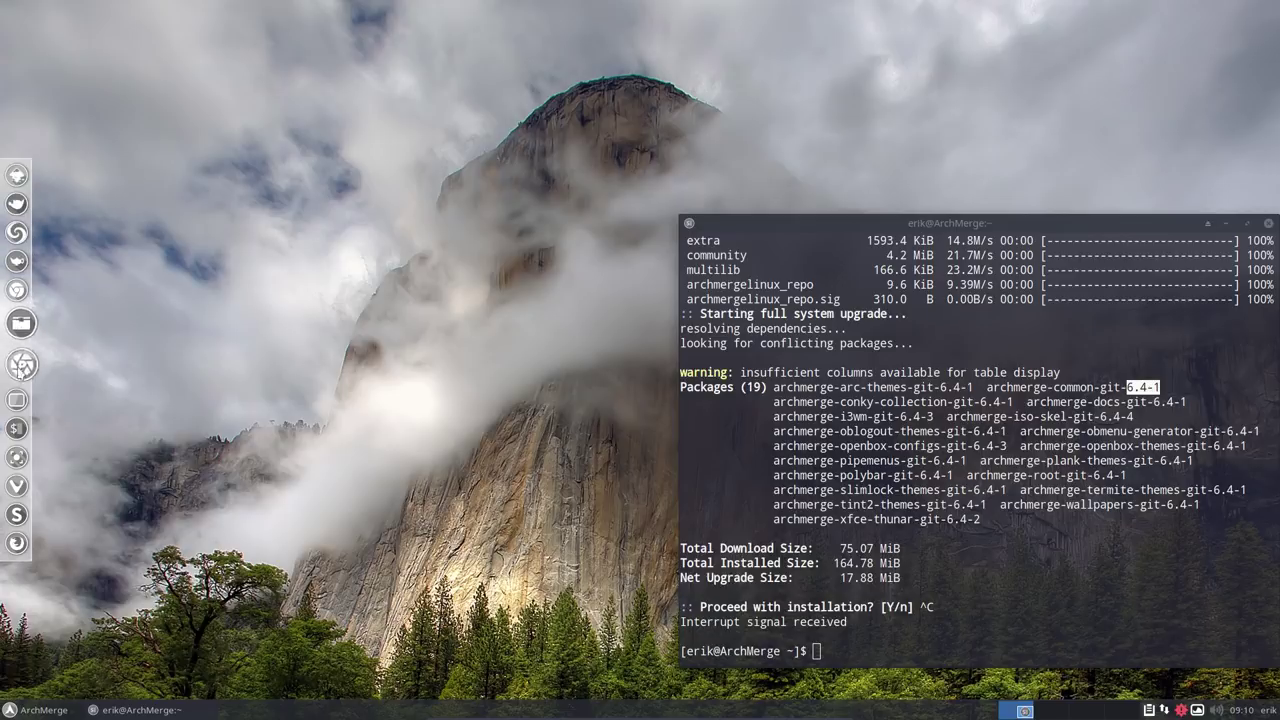
Step: Launch Vivaldi, accept a blank-password unencrypted keyring, close it, and open the applications menu
left_click(19, 462)
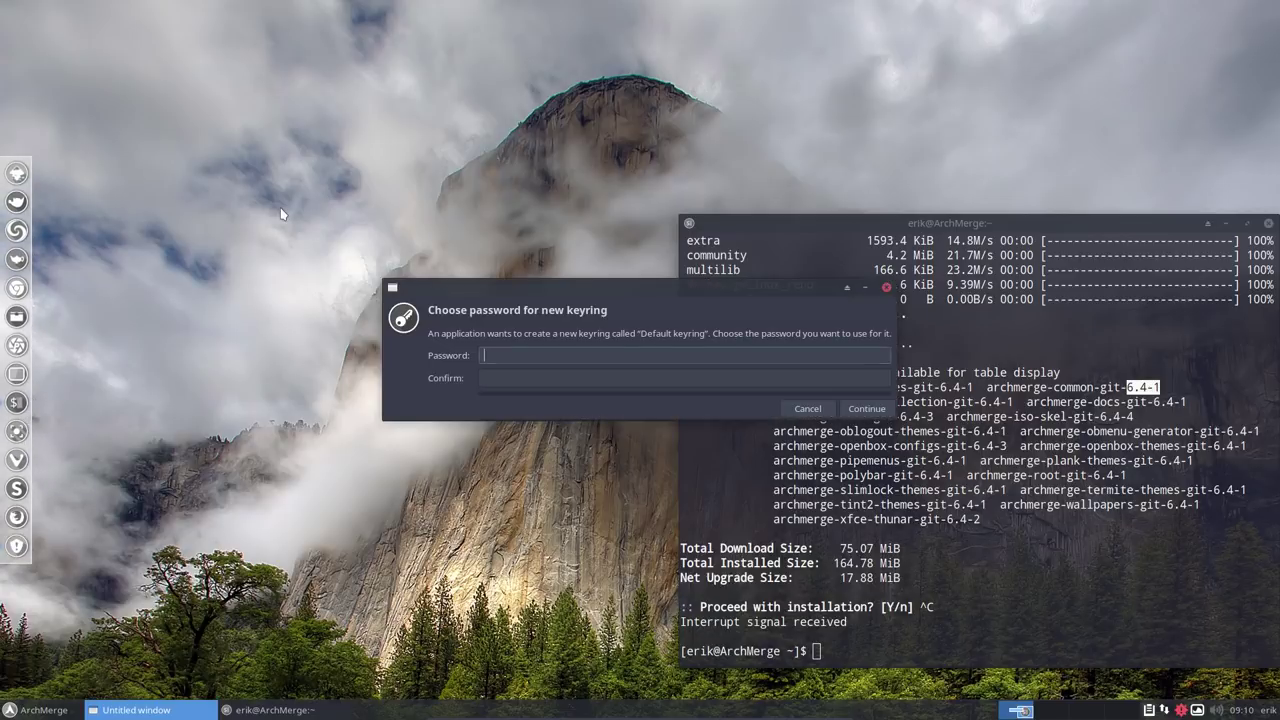
key("Return")
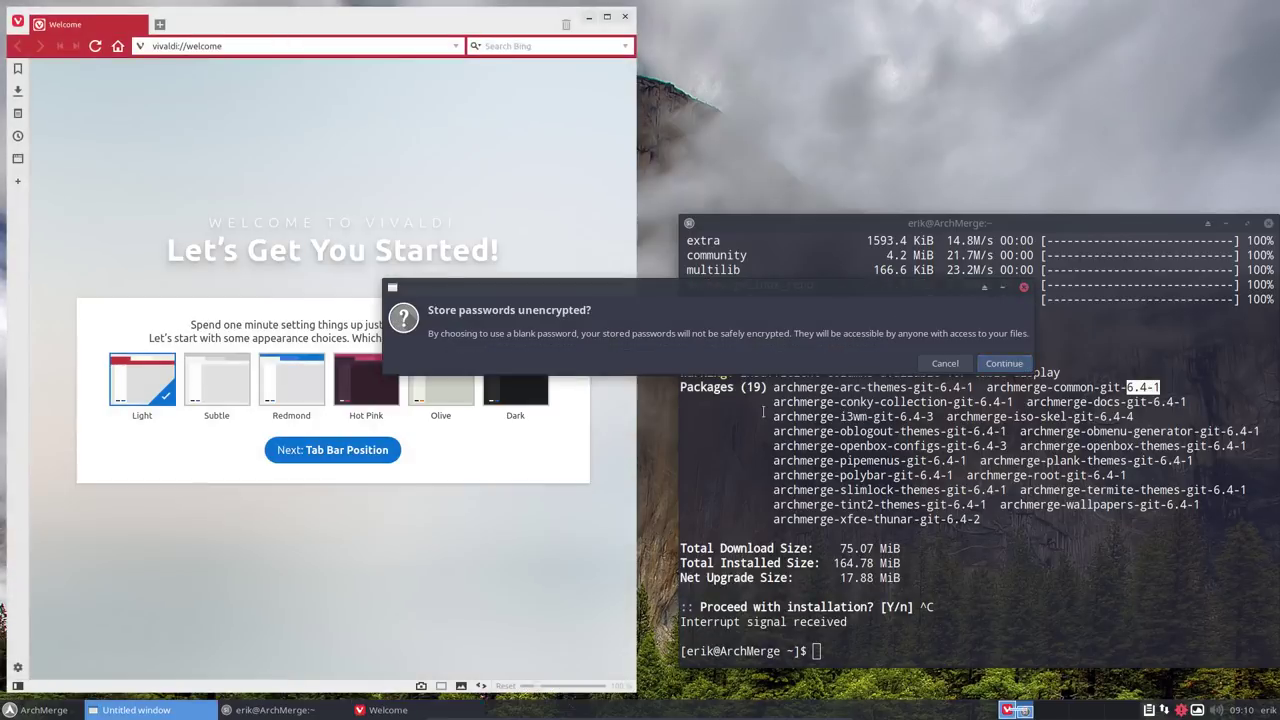
left_click(1003, 364)
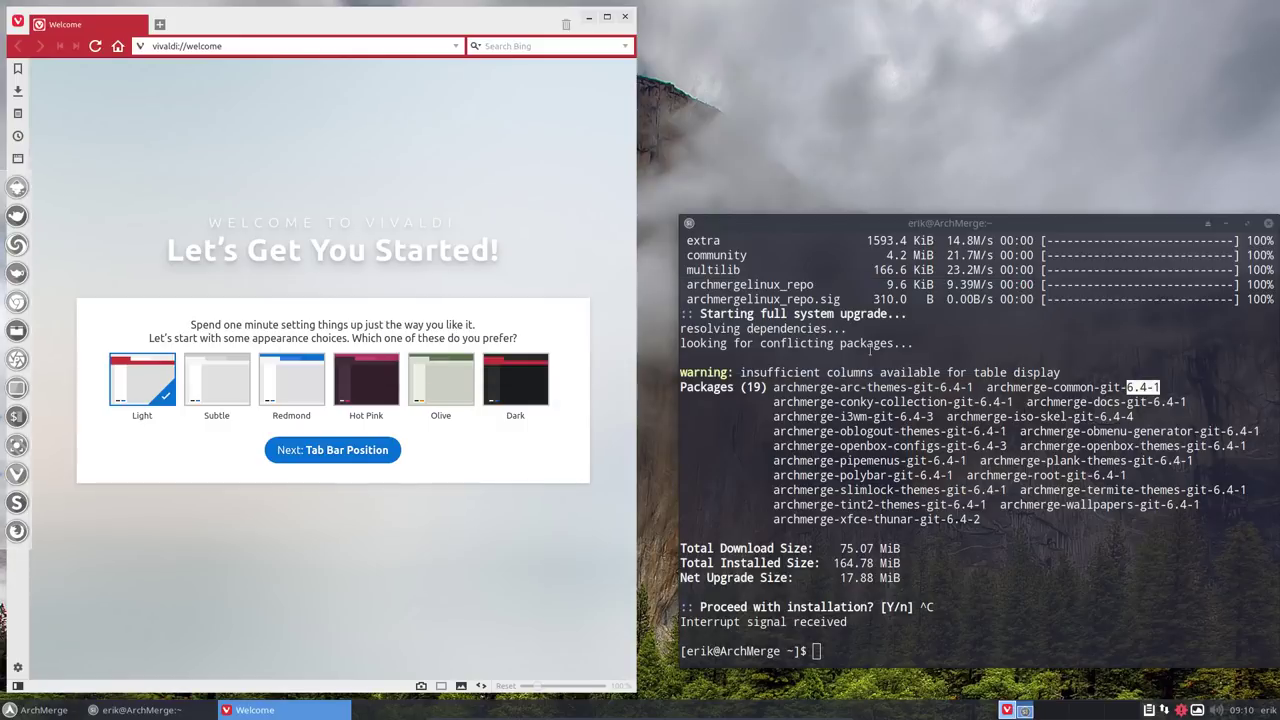
left_click(624, 16)
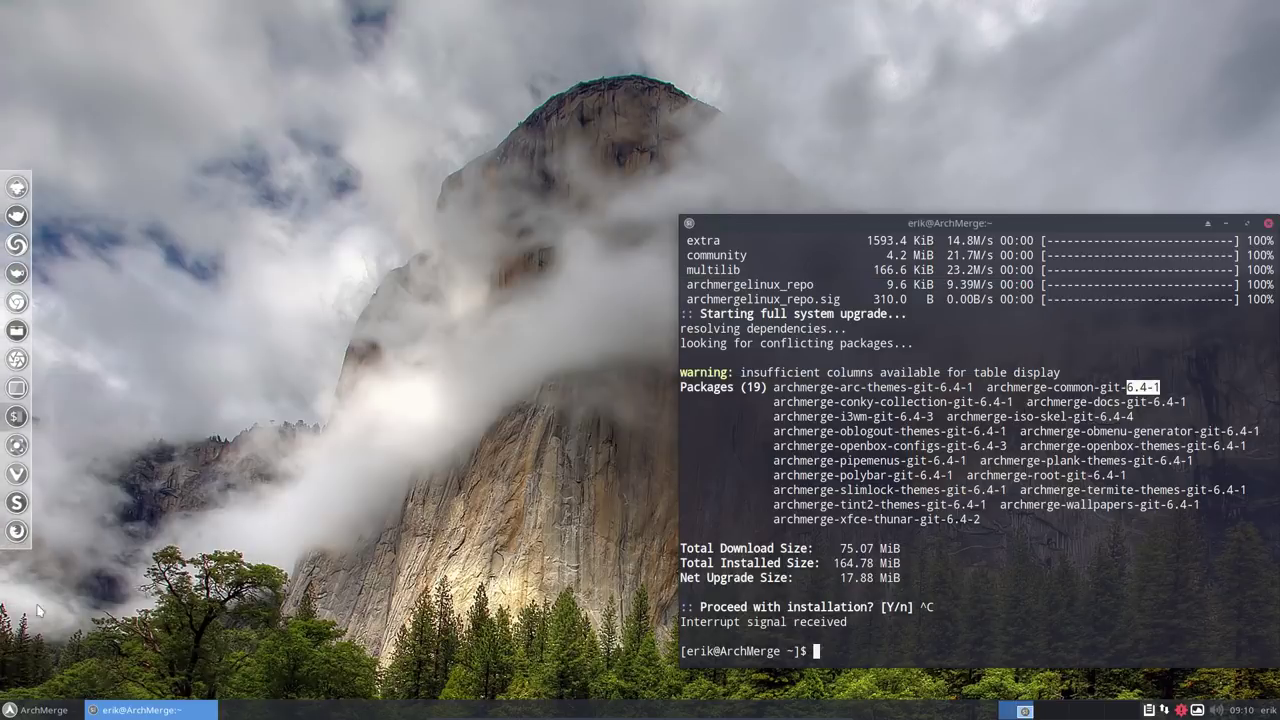
left_click(30, 710)
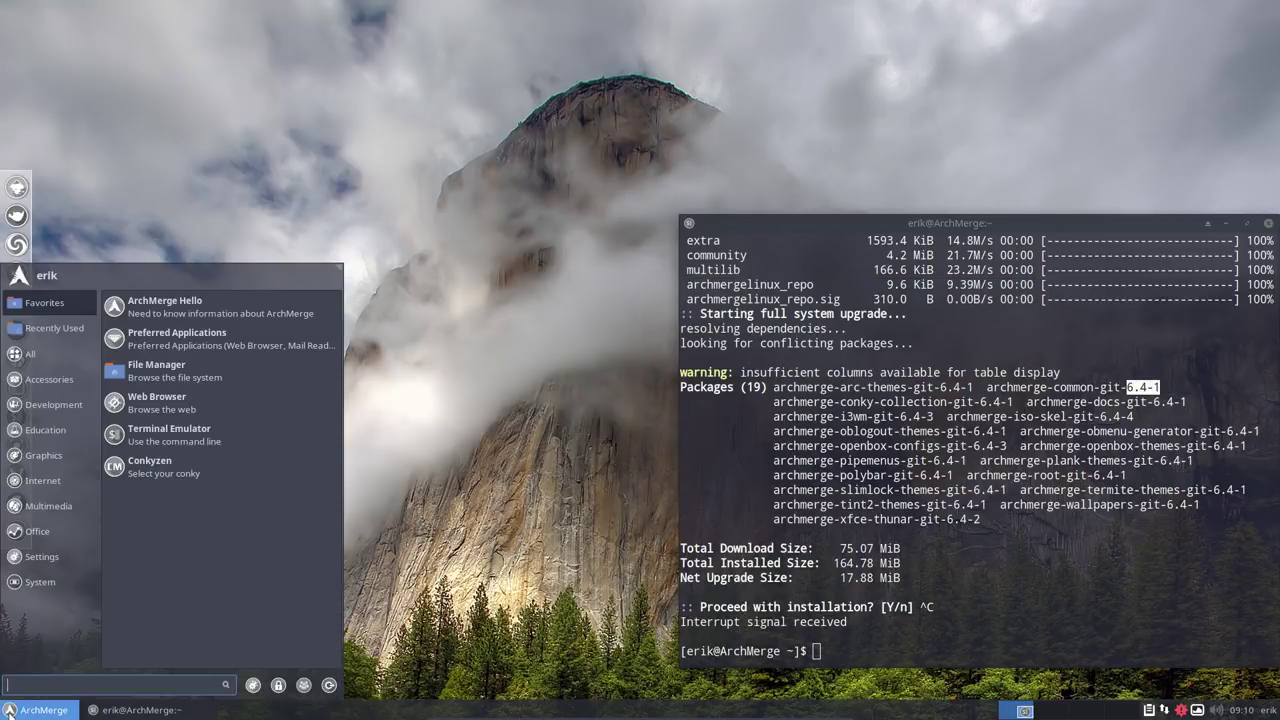
Step: Launch ArchMerge Hello to open the editions page in a maximized Chrome window and scroll through it
left_click(190, 314)
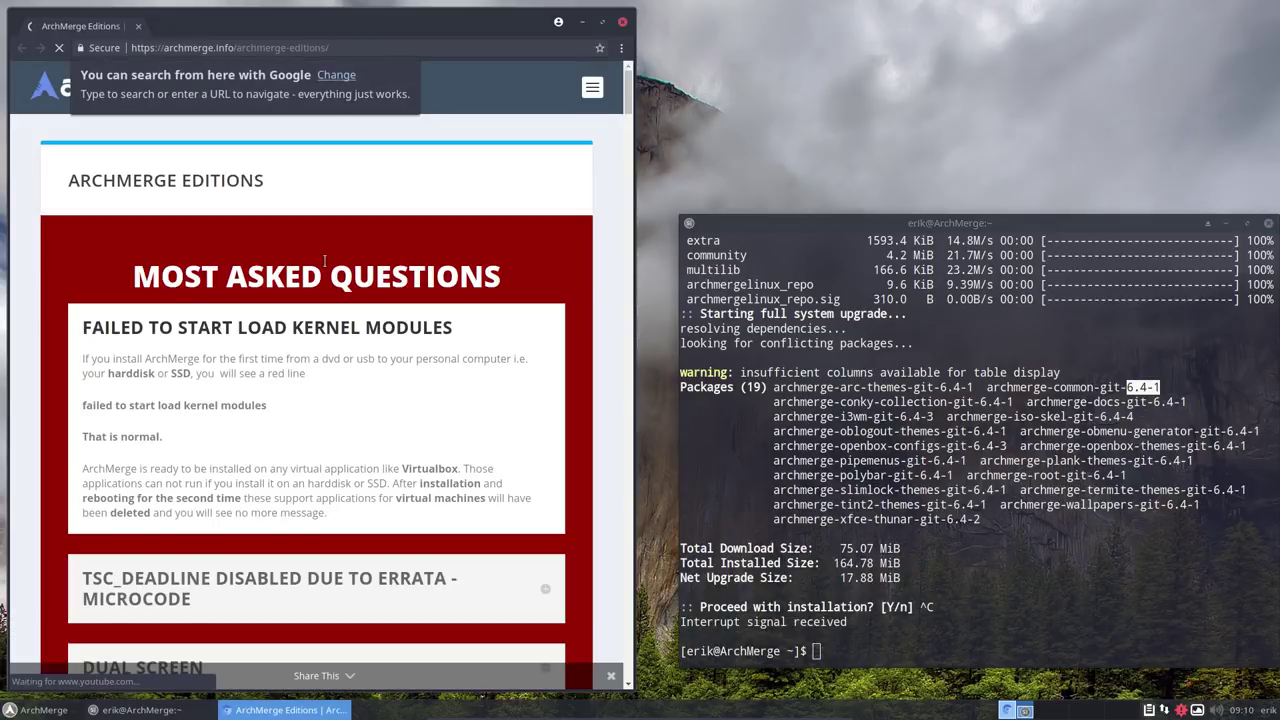
left_click(602, 21)
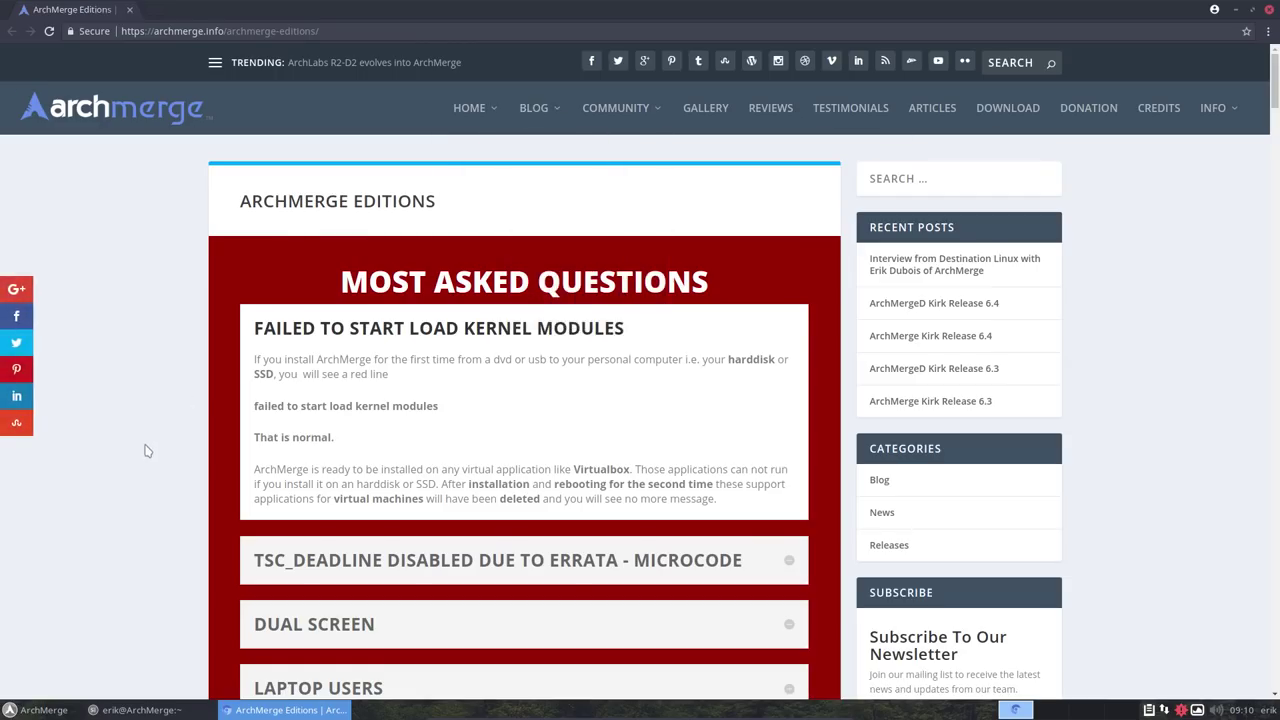
scroll(145, 454, "down", 3)
scroll(145, 454, "down", 20)
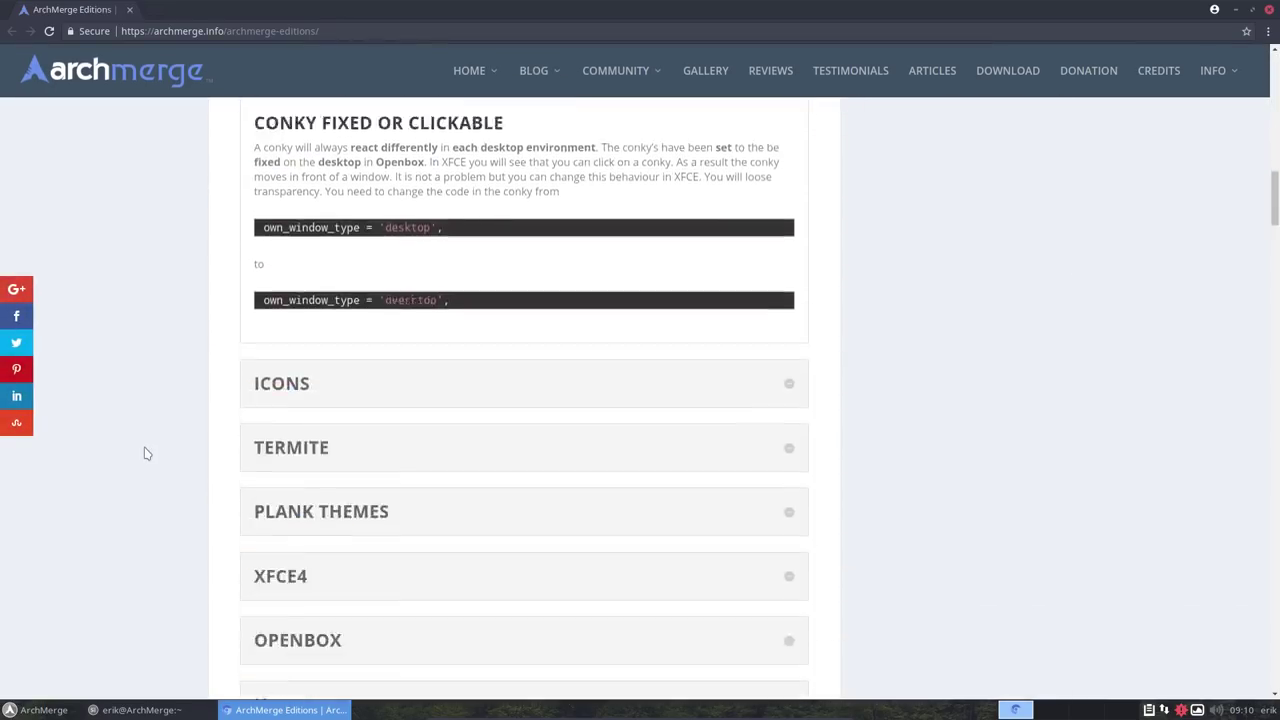
scroll(145, 454, "down", 6)
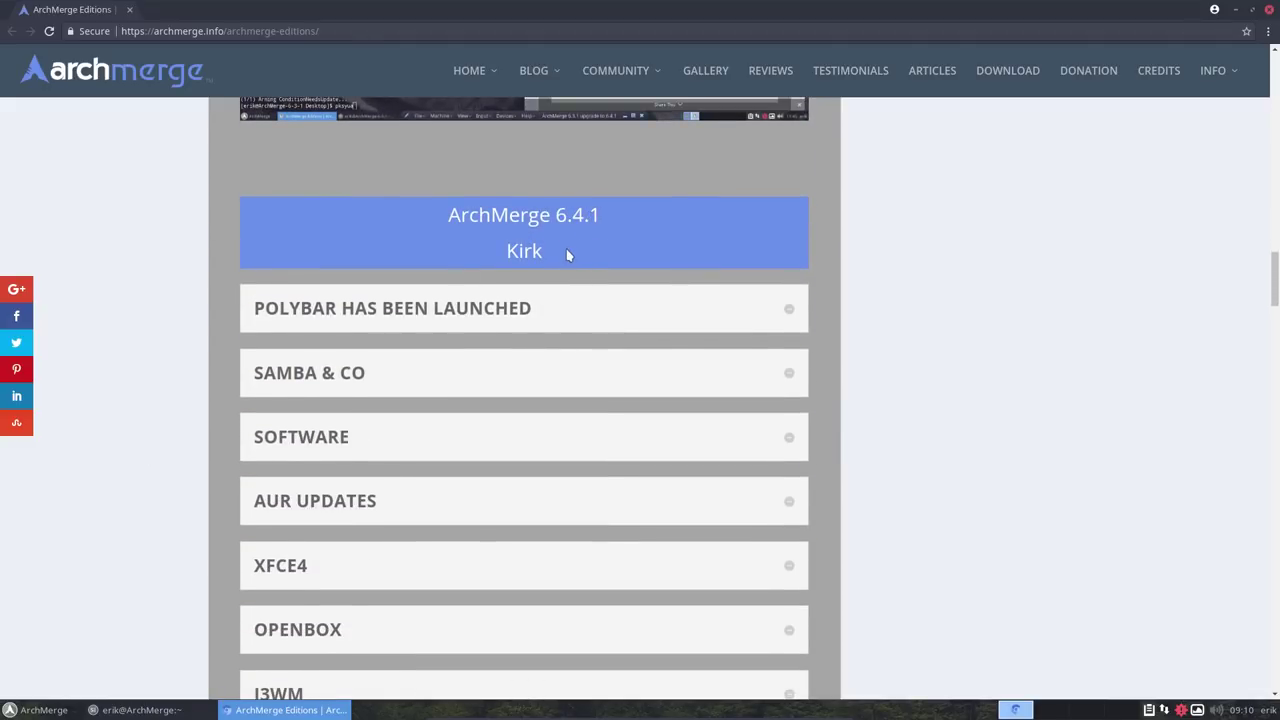
Step: Go to Blog > Beta > ArchMerge Beta Editions to view the 6.4.2 release notes
mouse_move(557, 77)
mouse_move(562, 173)
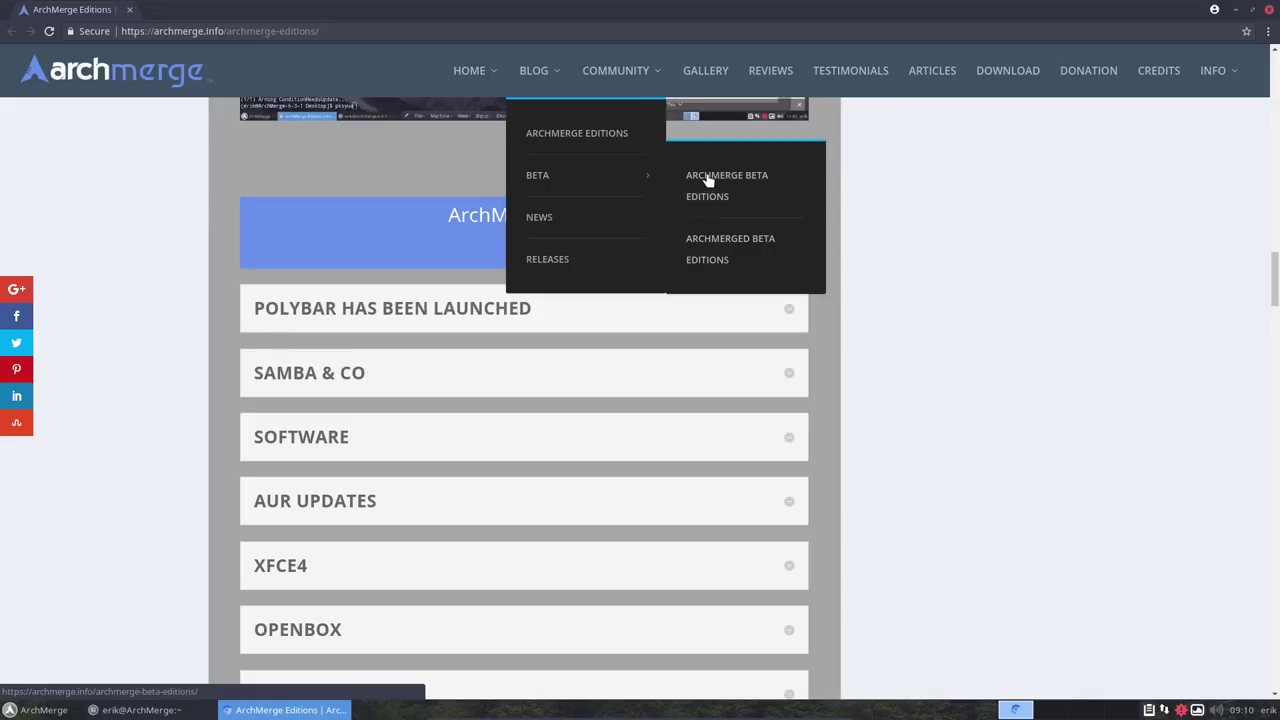
left_click(688, 204)
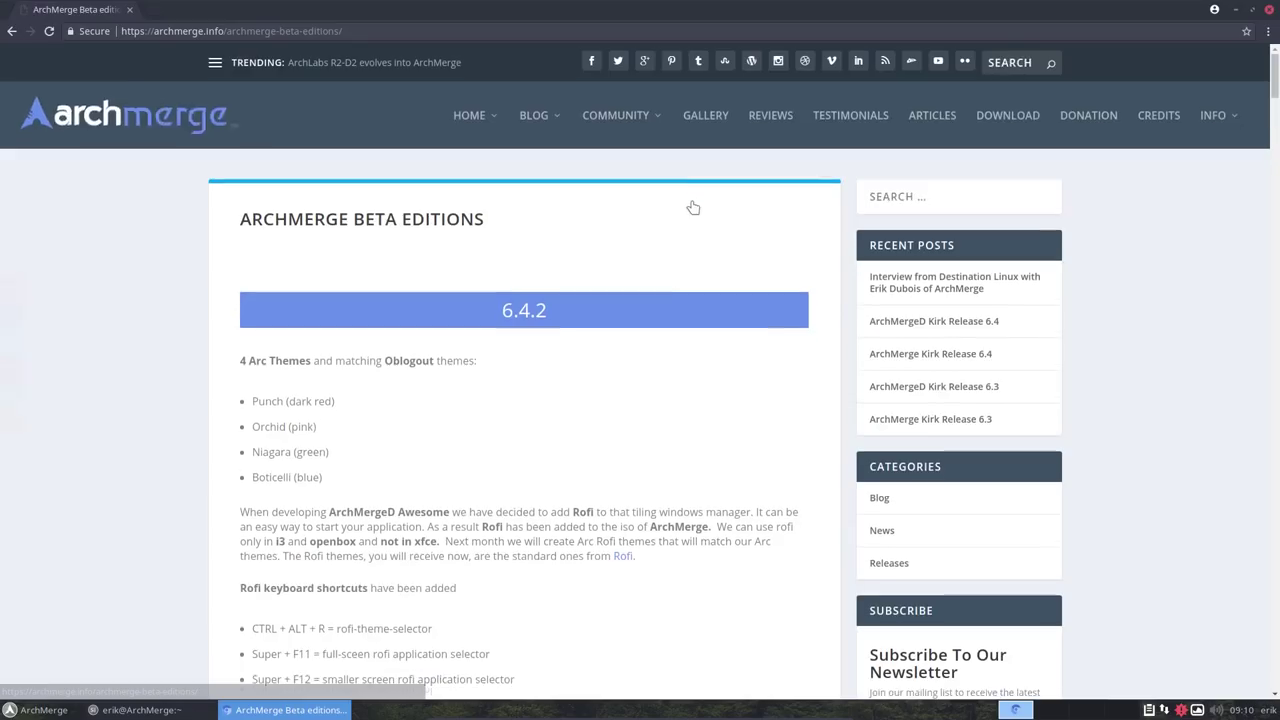
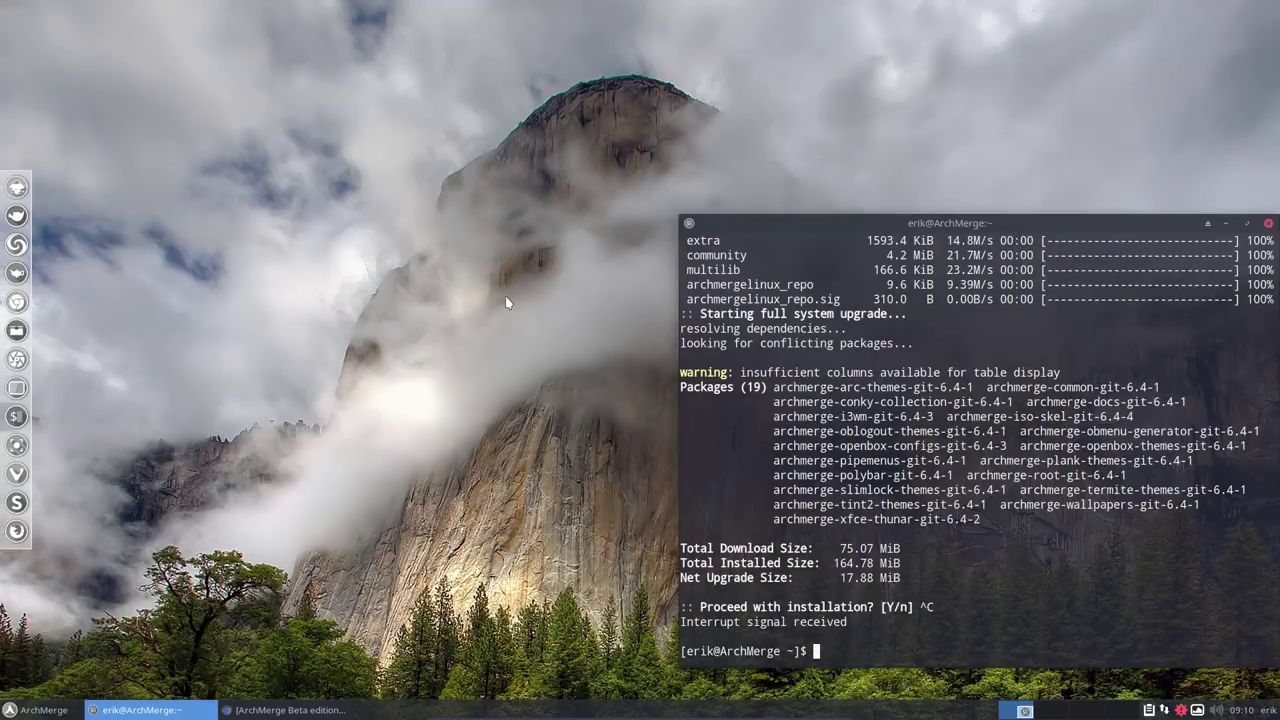
Step: Run sudo pacman -S archmerge-arc-themes-git and maximize the terminal window
type("sudo pacman ")
type("-S")
type("yu")
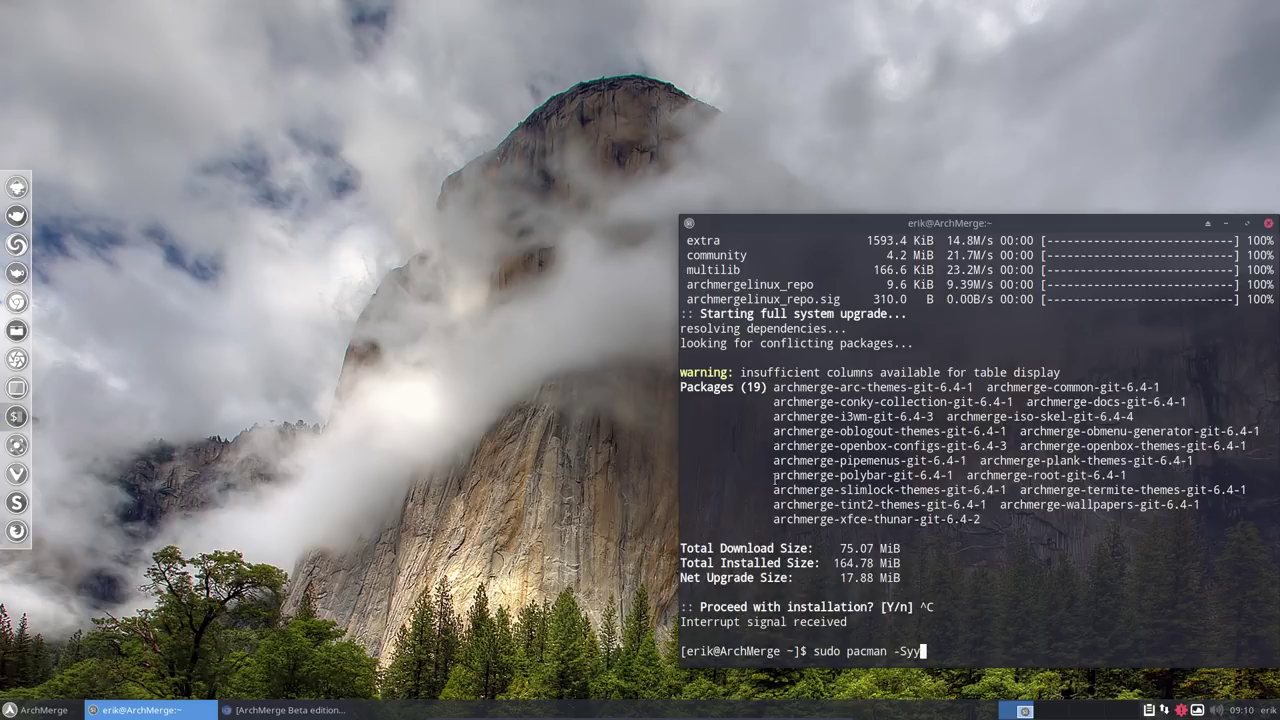
key("BackSpace")
key("BackSpace")
type("archmerge-arc")
key("Tab")
key("Return")
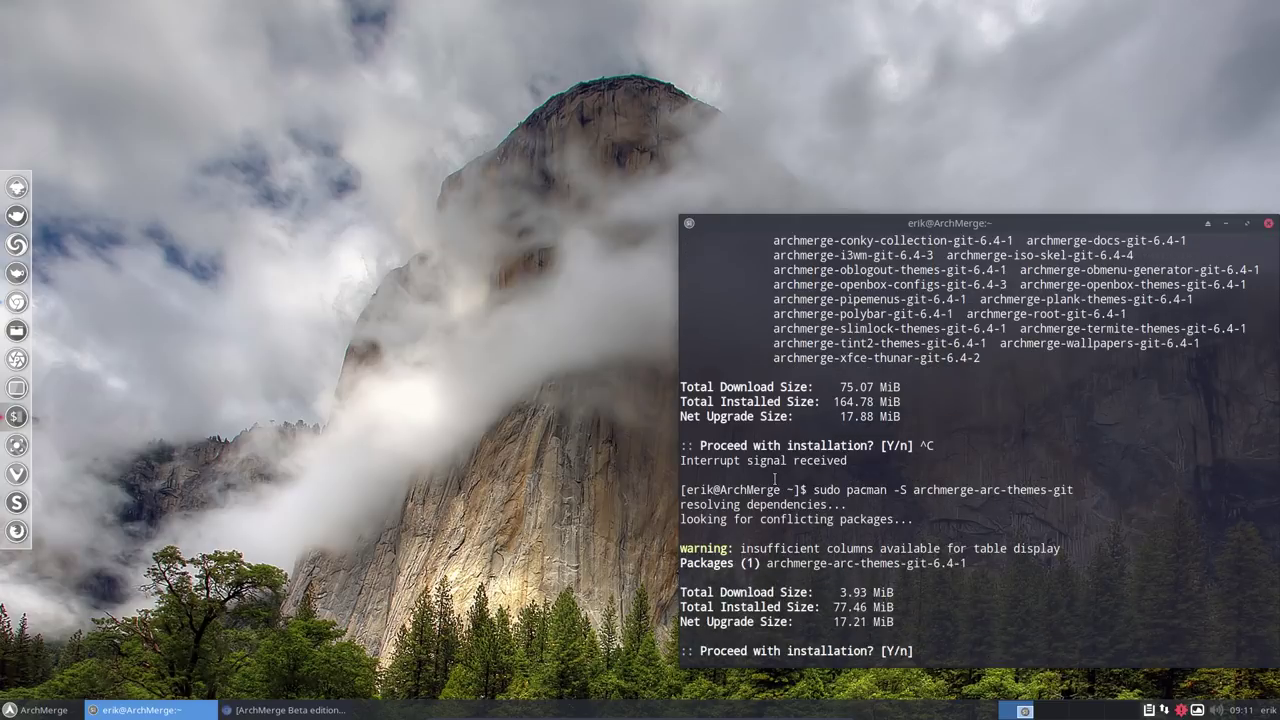
double_click(1000, 223)
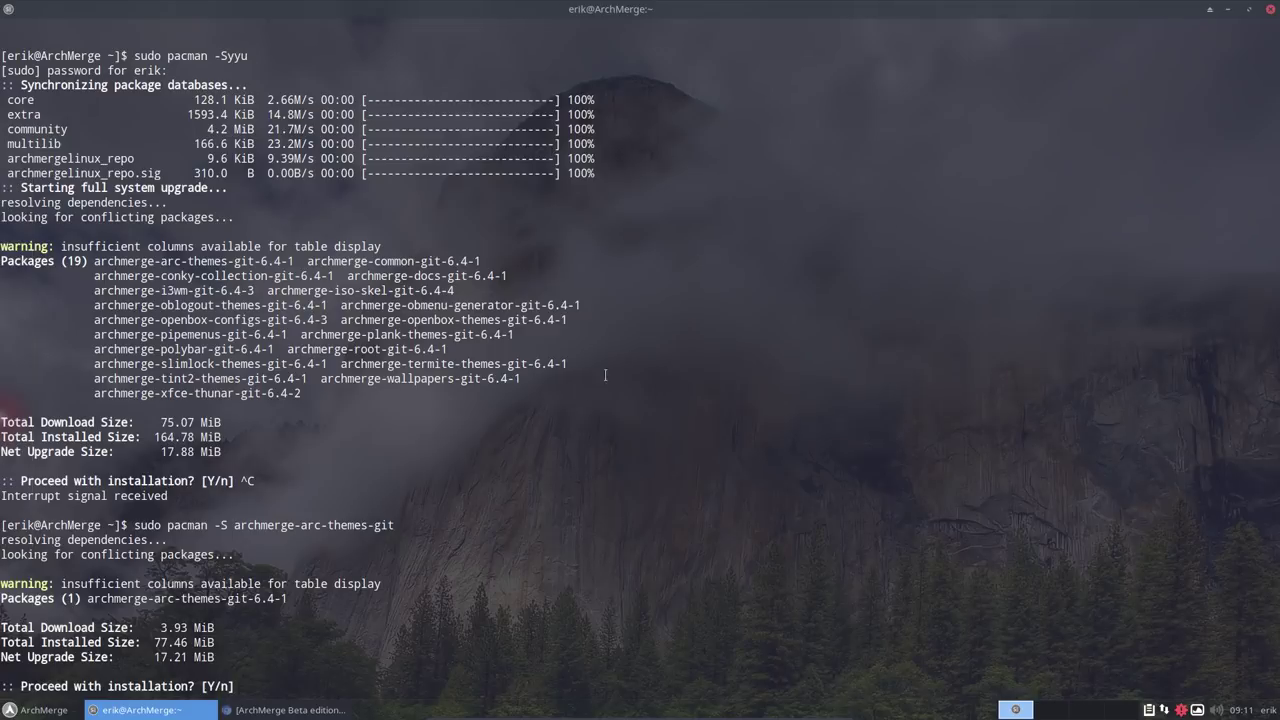
Step: Rerun the install, review the 6.2-7 to 6.4-1 version change, and confirm the upgrade
key("ctrl+c")
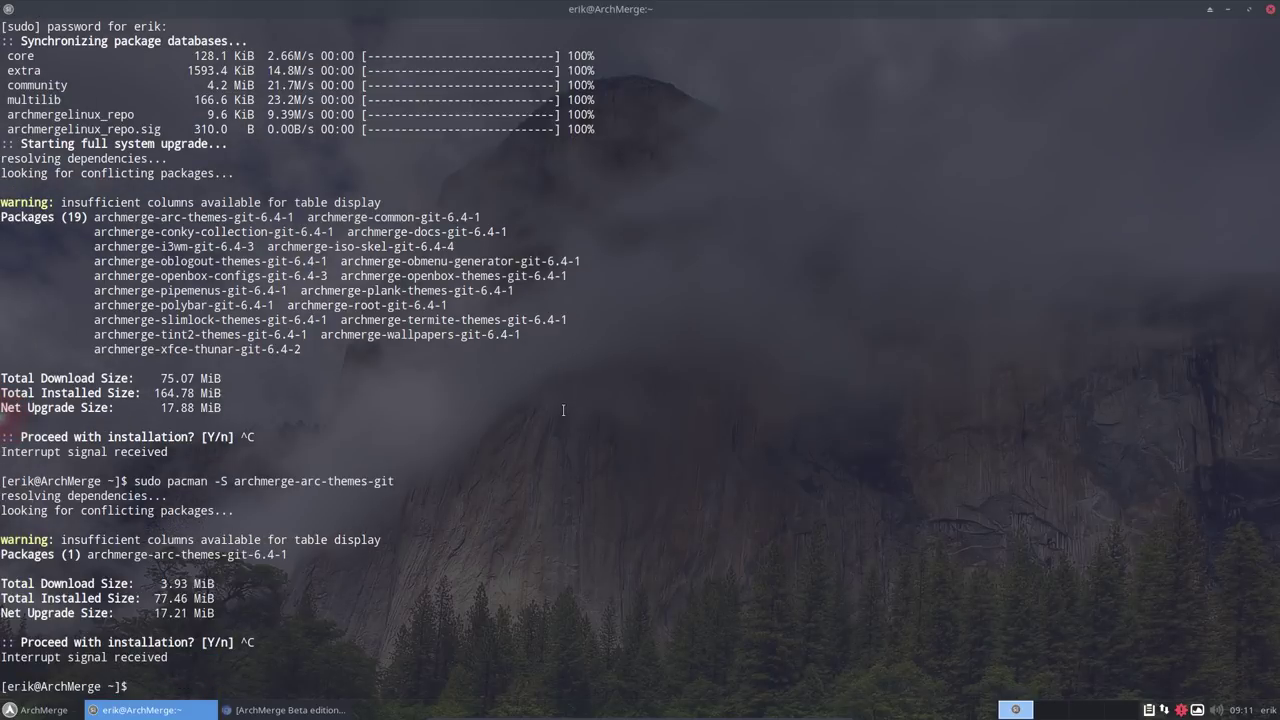
key("Up")
key("Return")
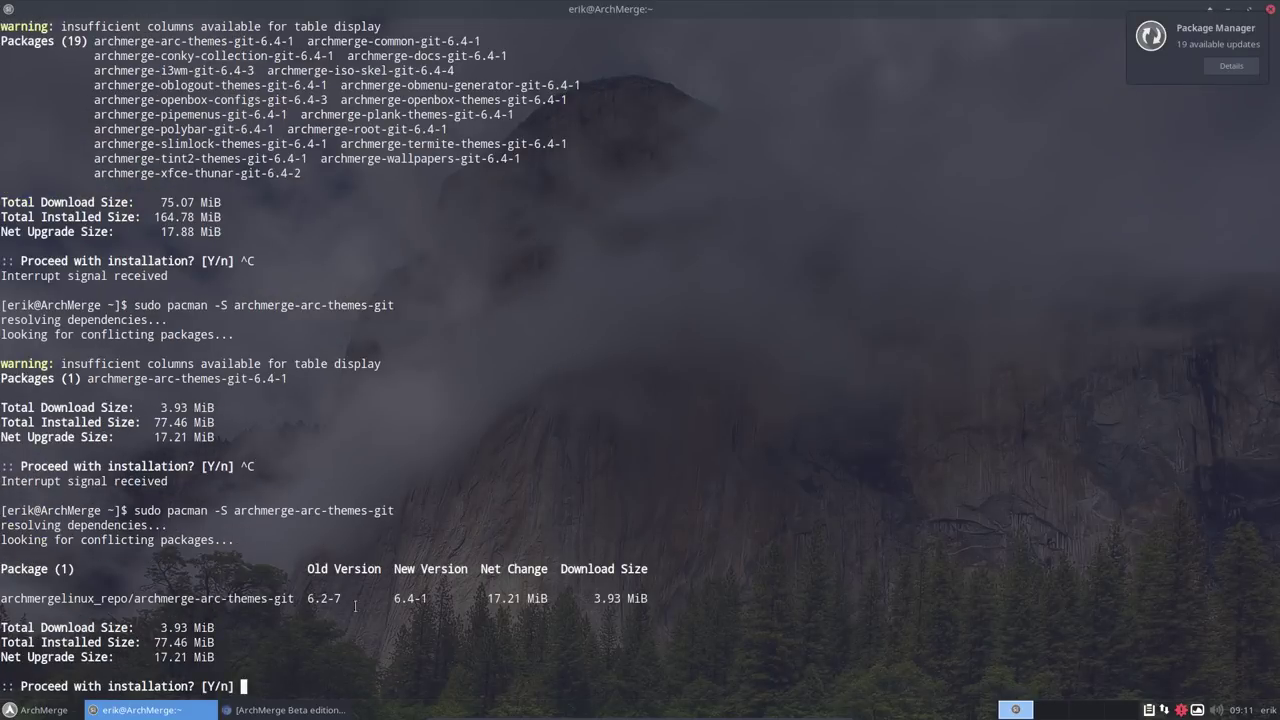
left_click_drag(305, 598, 620, 598)
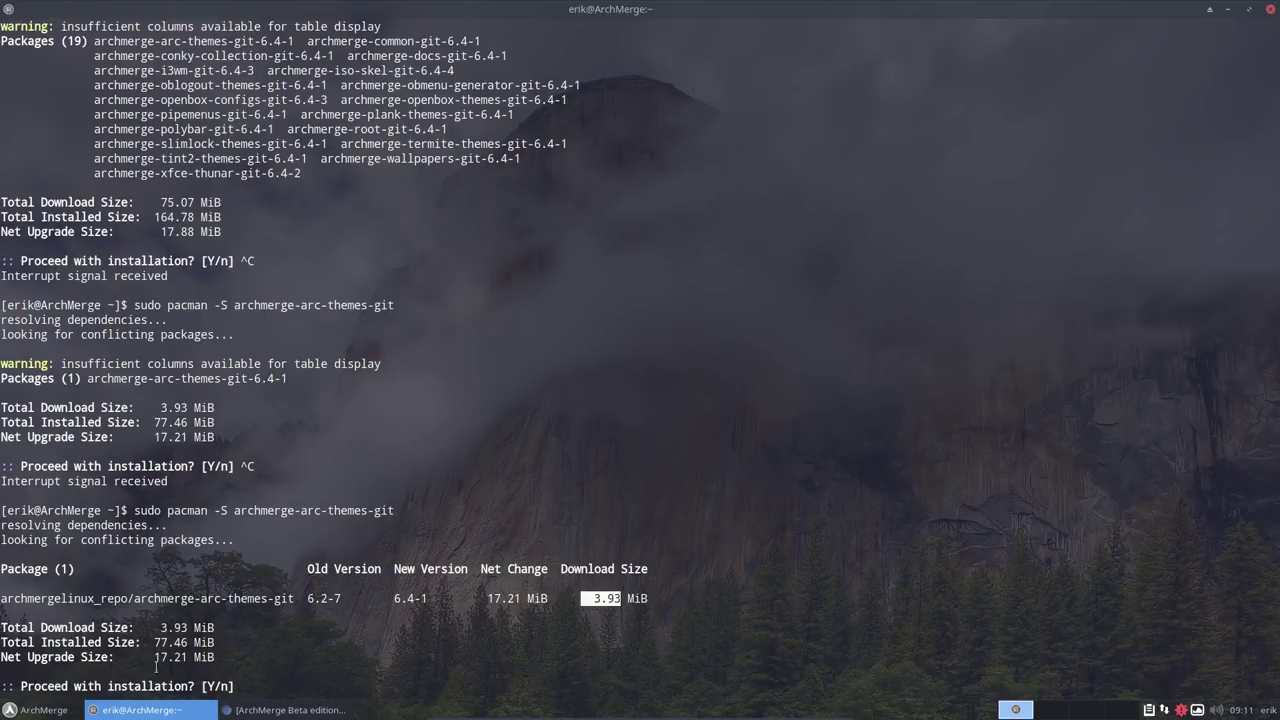
left_click_drag(155, 665, 228, 663)
left_click(230, 663)
type("y")
key("Return")
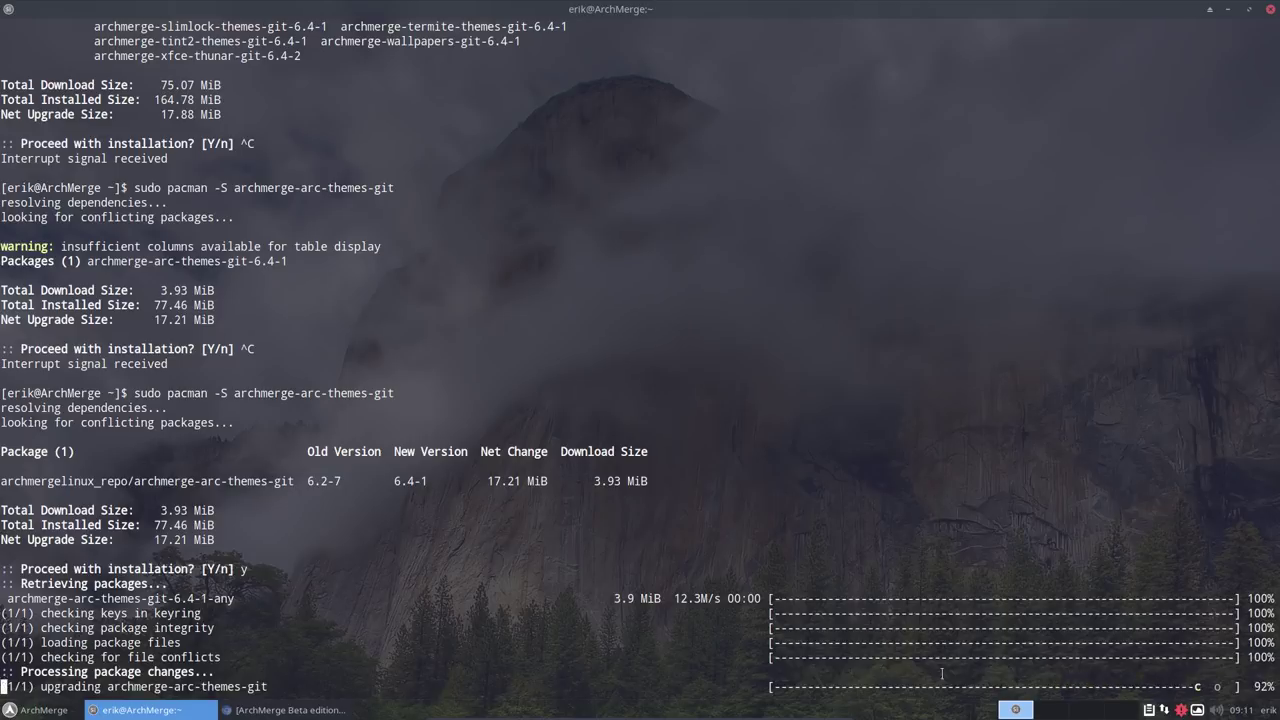
left_click(1181, 709)
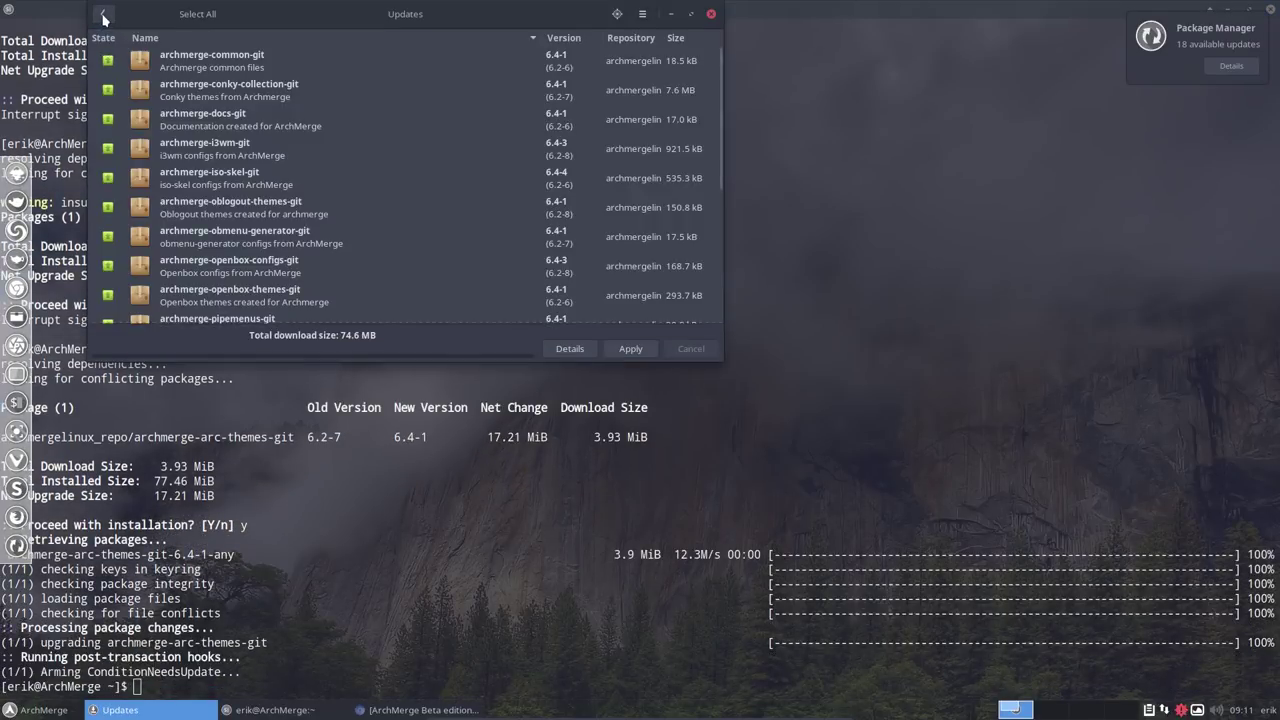
Step: Open archmerge-arc-themes-git 6.4-1 from archmergelinux_repo in Pamac and list its installed files
left_click(103, 16)
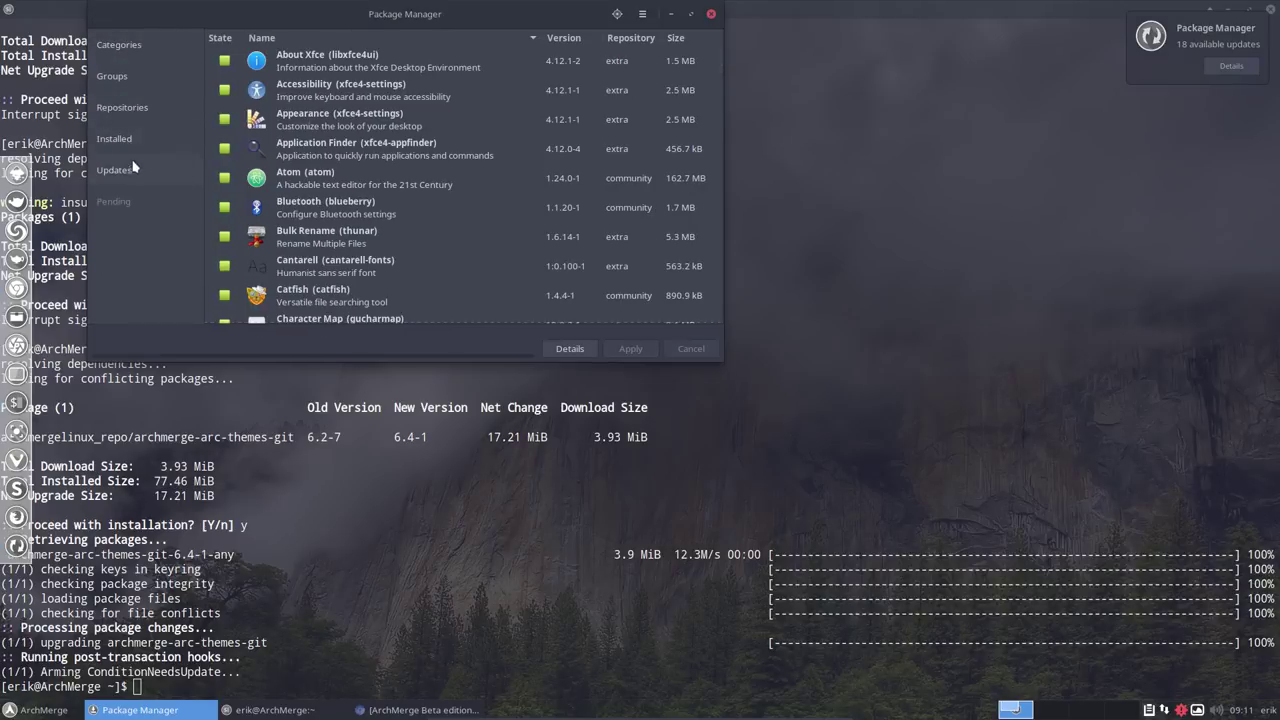
left_click(132, 113)
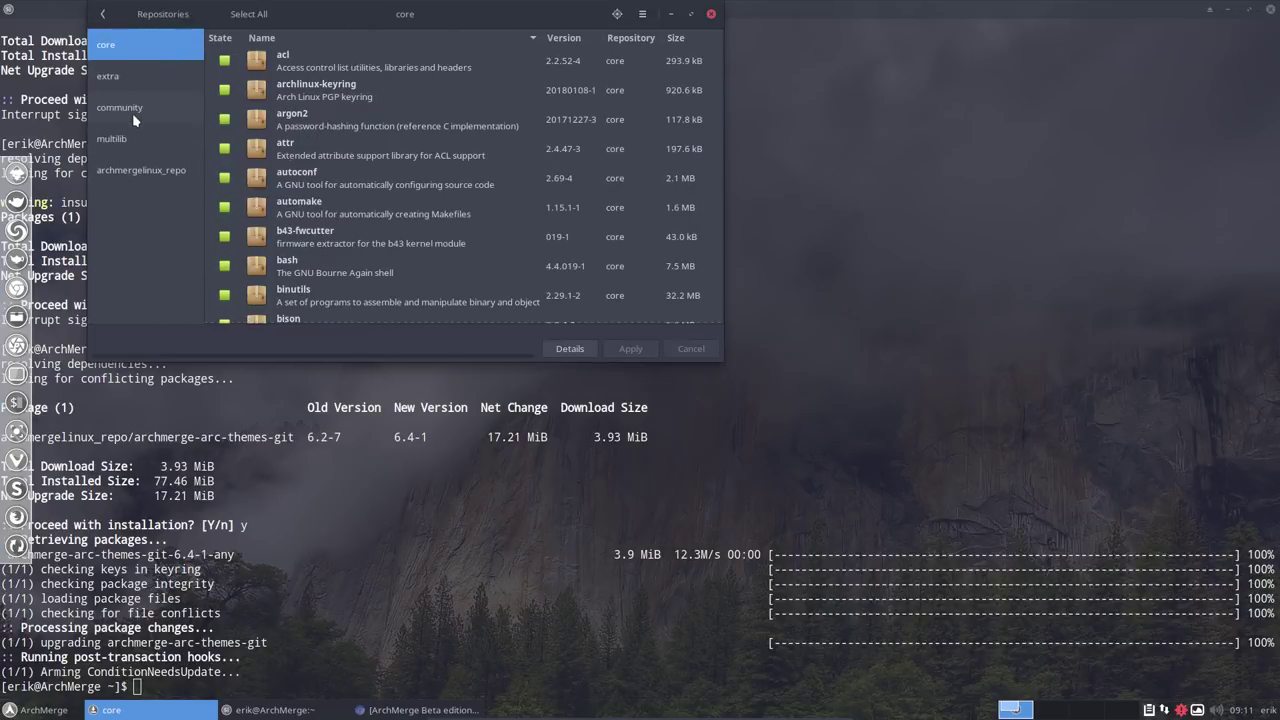
left_click(142, 178)
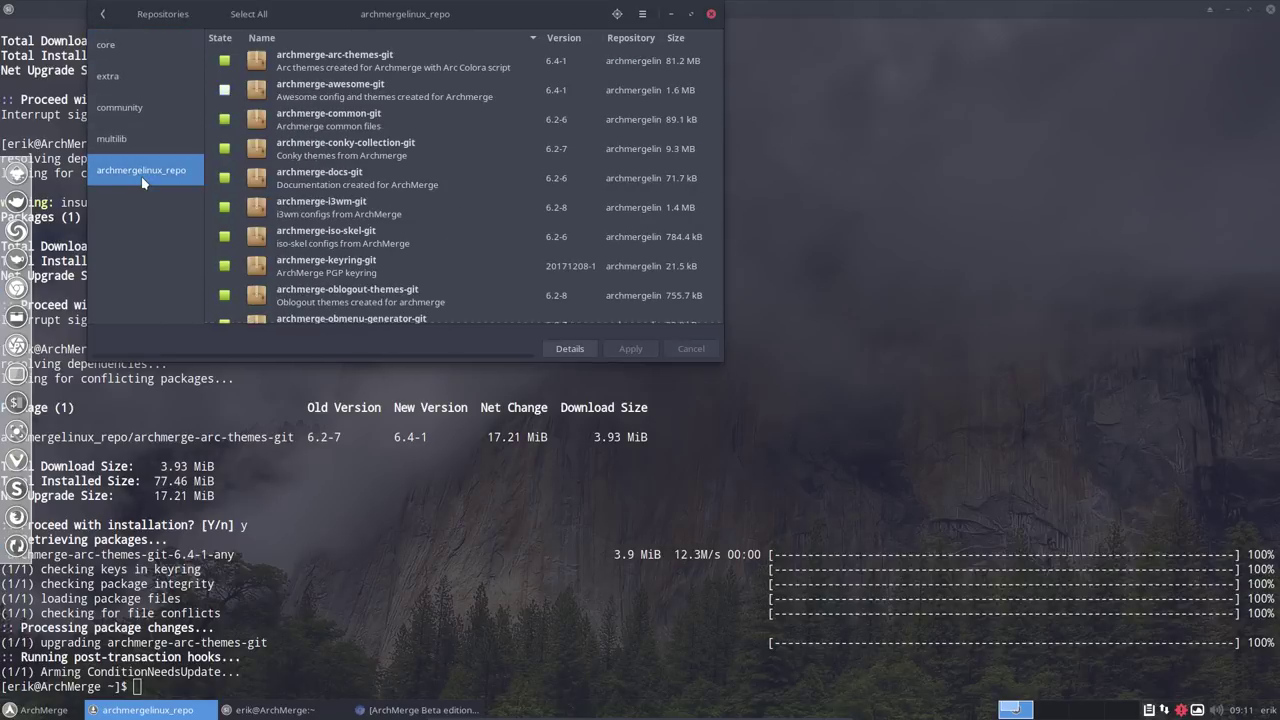
left_click(362, 58)
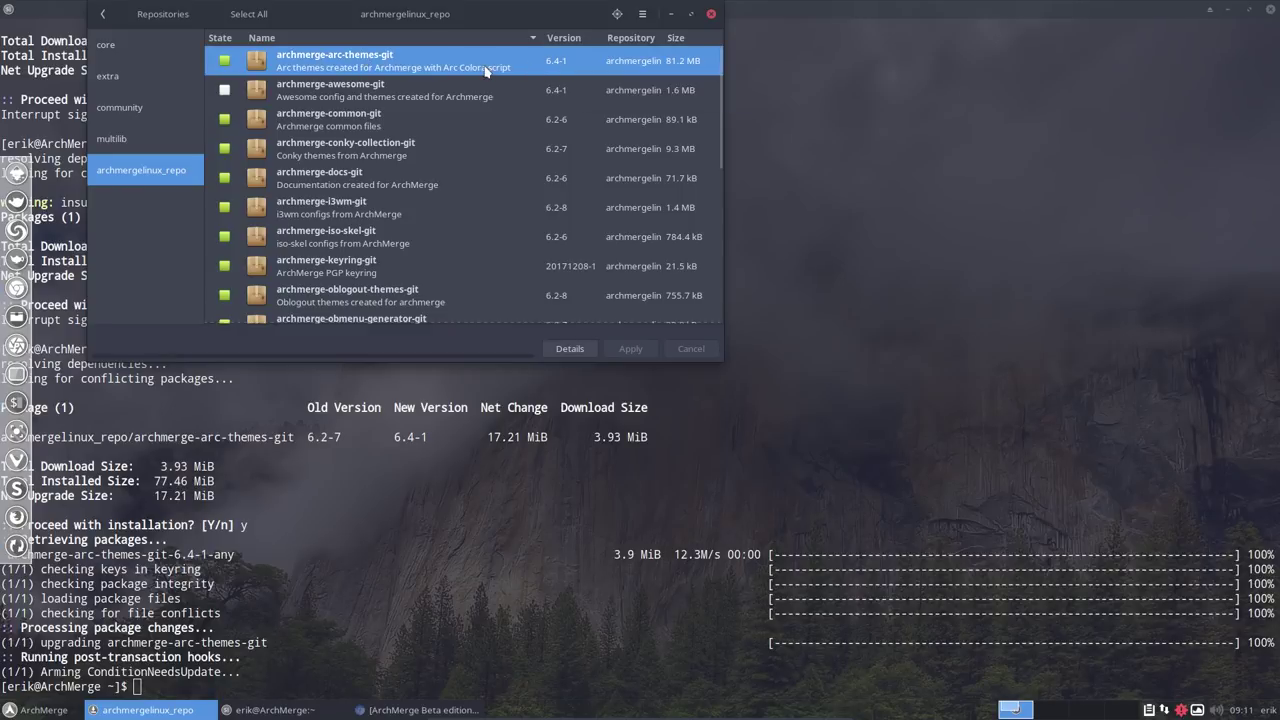
double_click(487, 70)
left_click(117, 80)
left_click(120, 112)
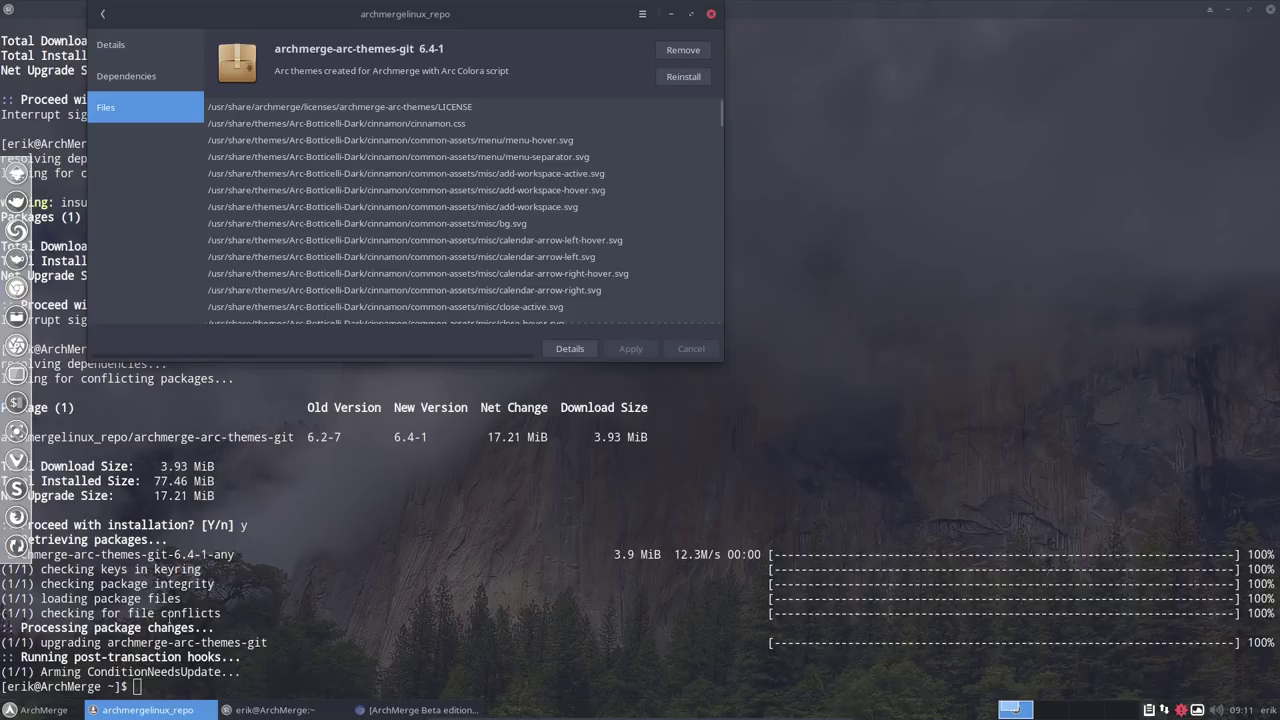
Step: Glance at the ArchMerge Beta Editions browser page, then minimize it
left_click(410, 710)
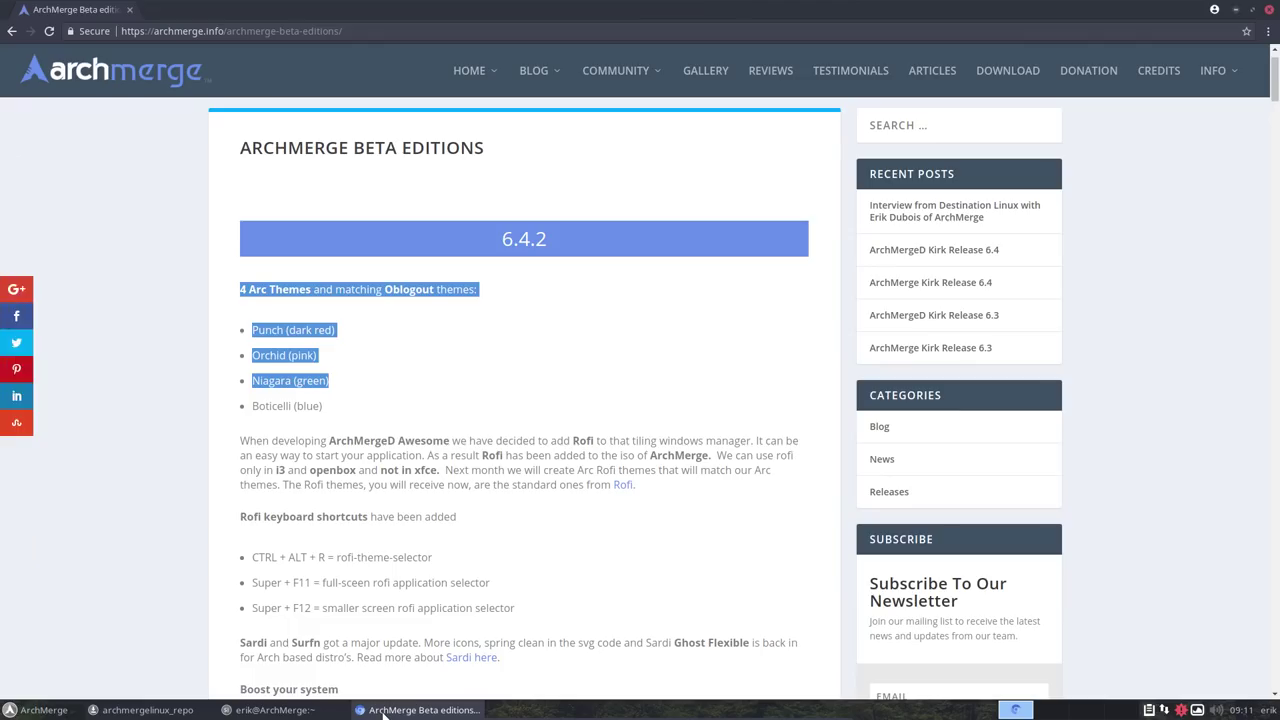
left_click(340, 408)
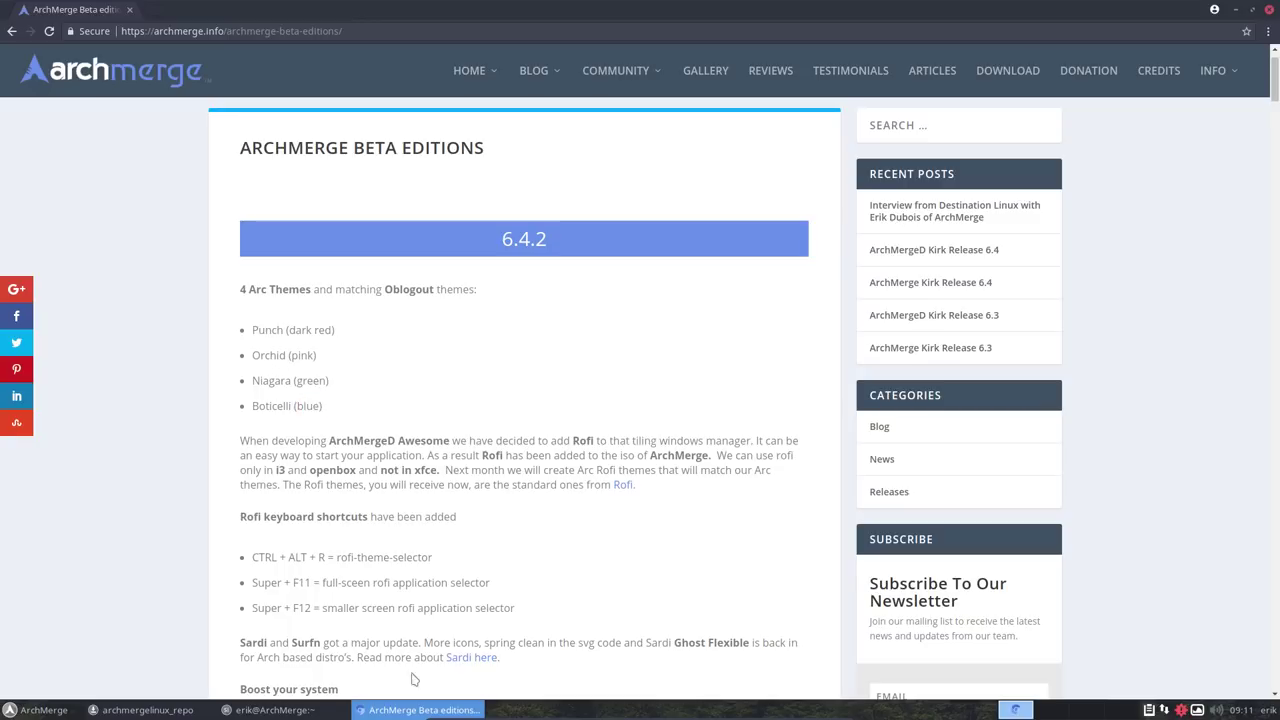
left_click(413, 710)
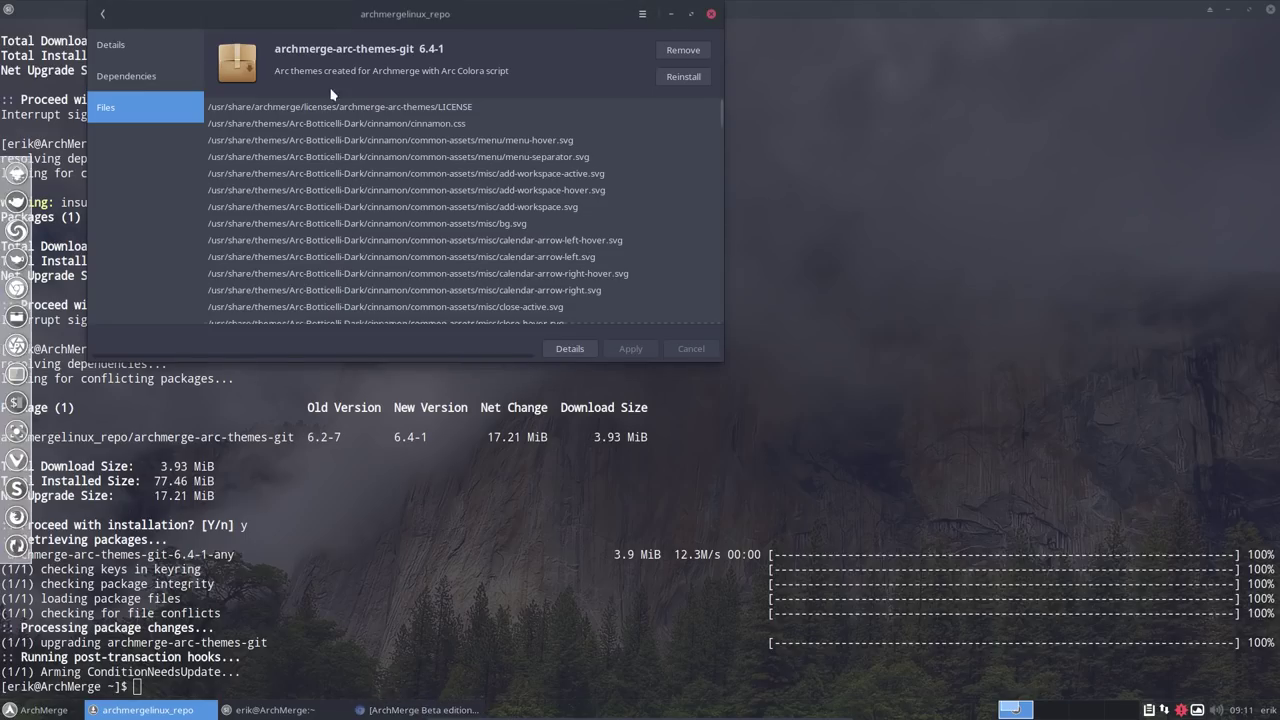
Step: Scroll the Files list, close Pamac, and move the terminal onto the right half
scroll(323, 249, "down", 10)
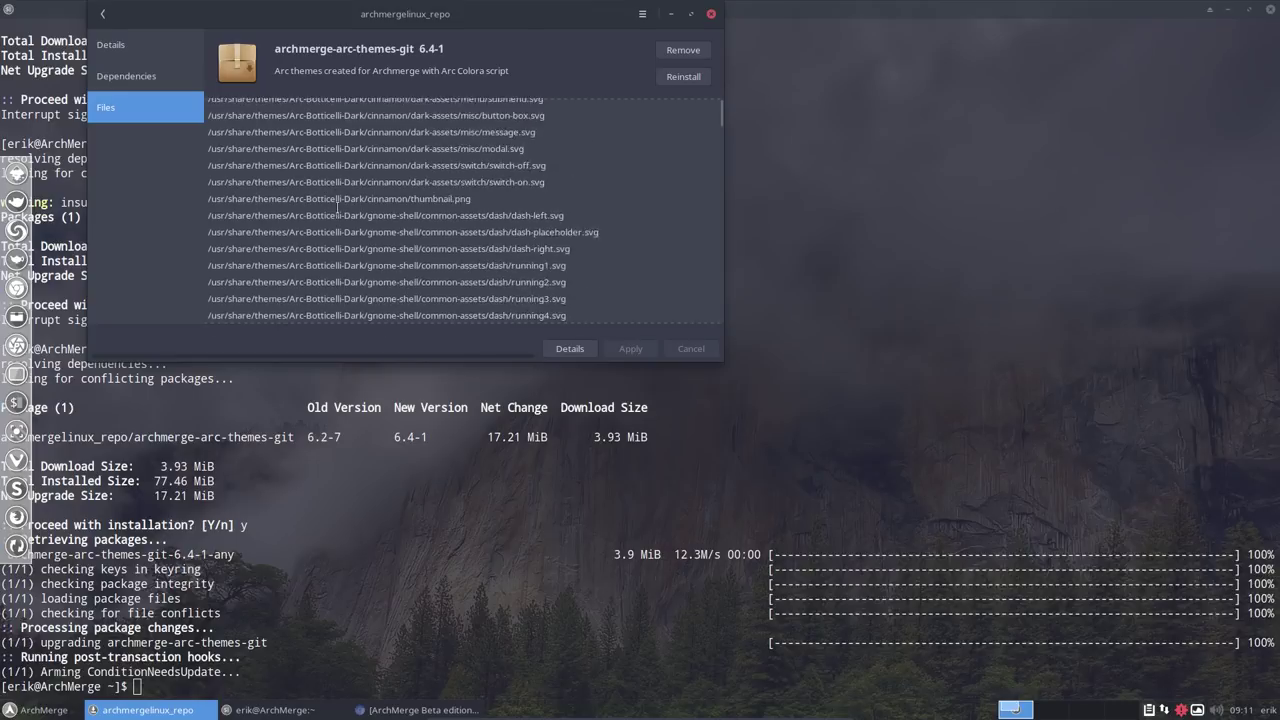
scroll(337, 207, "down", 3)
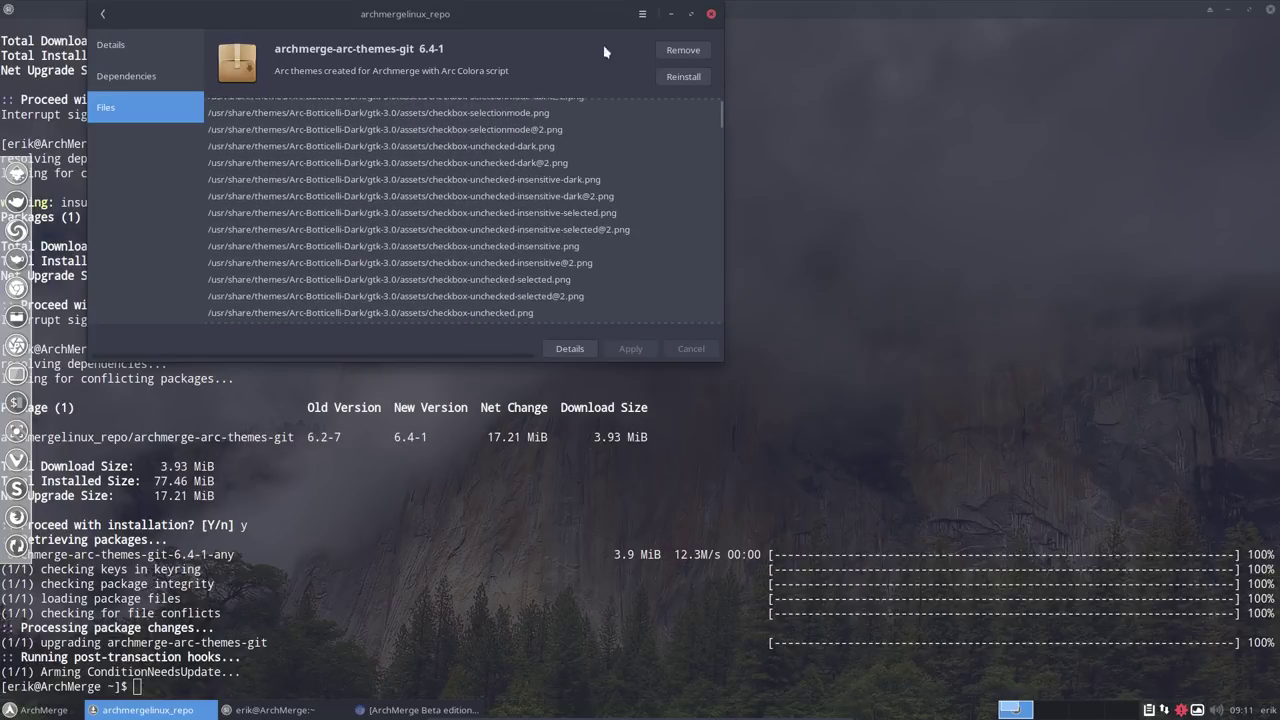
left_click(711, 13)
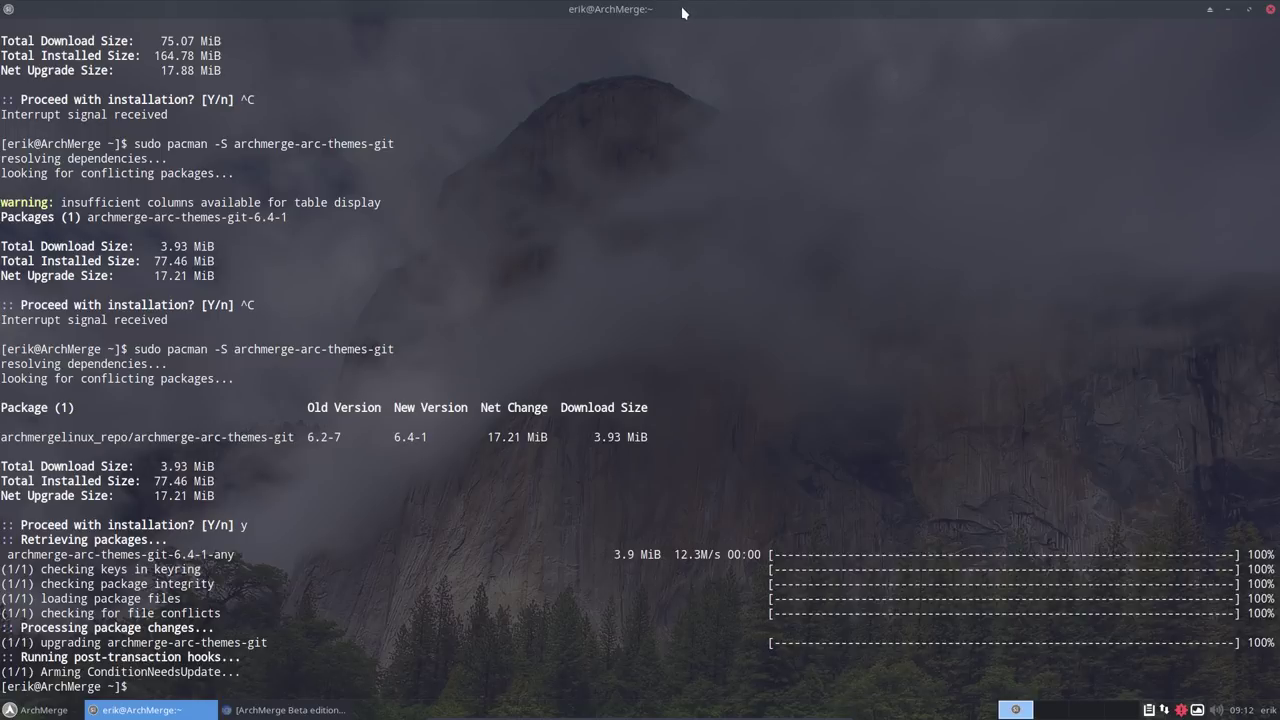
left_click_drag(681, 6, 1279, 206)
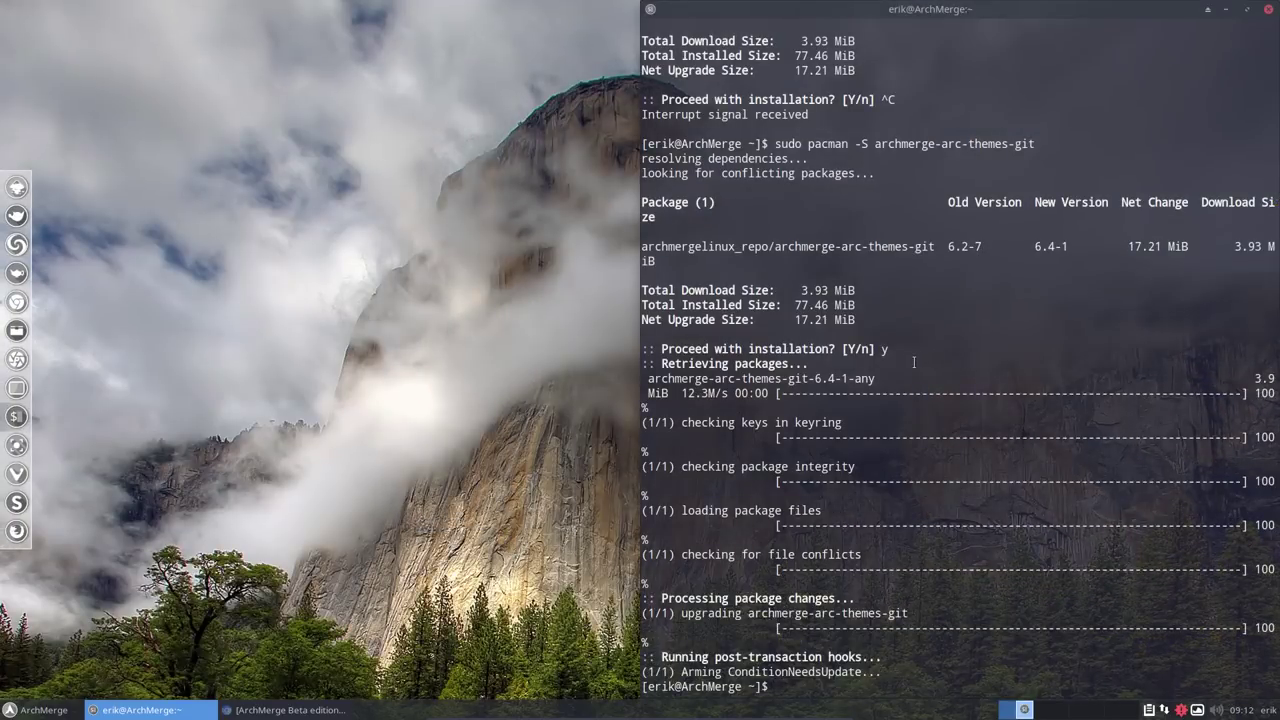
Step: Run and cancel sudo pacman -Syyu, then enter sudo pacman -S archmerge-i3wm-git
type("sudo pacman -Syyu")
key("Return")
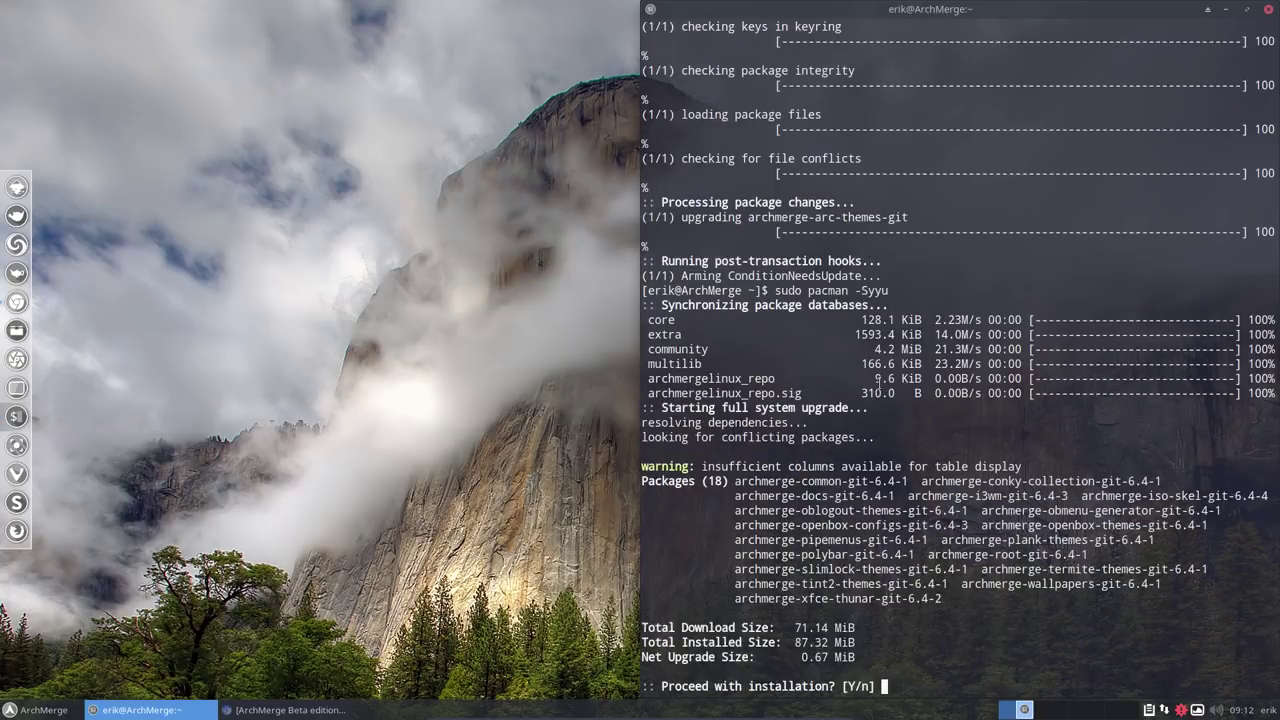
key("ctrl+c")
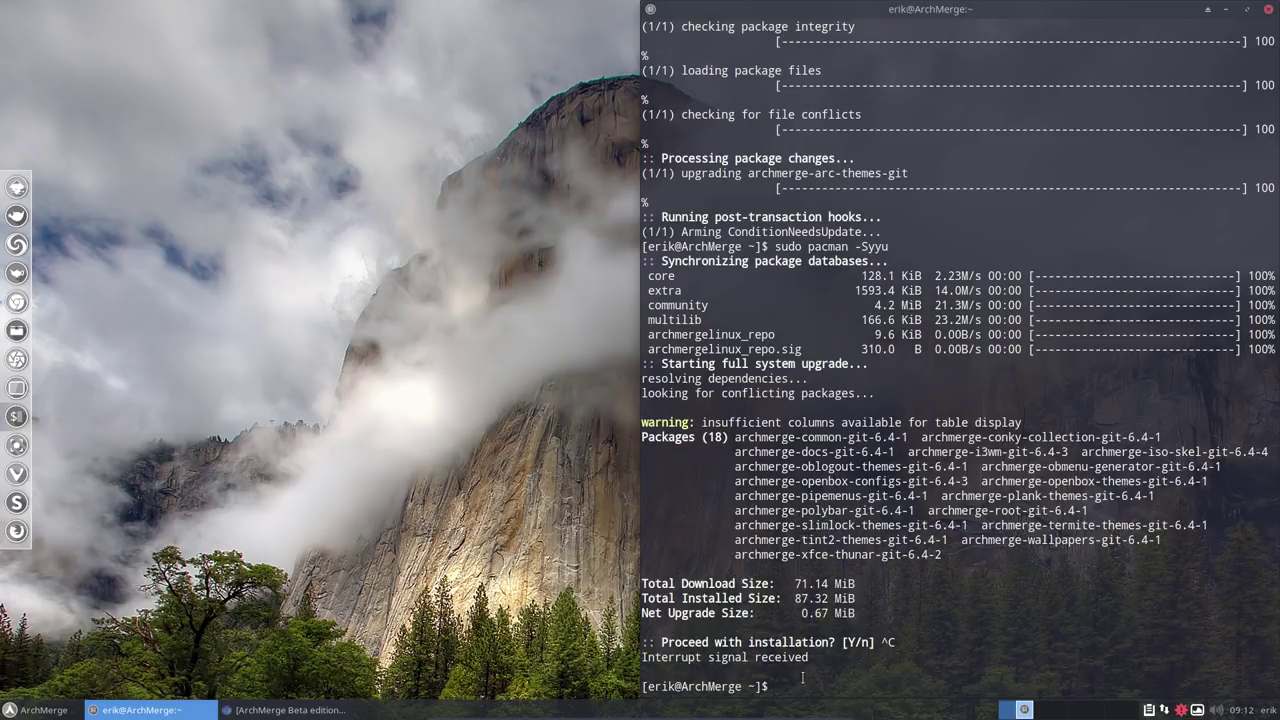
type("sudo pacman -S archmerge-i")
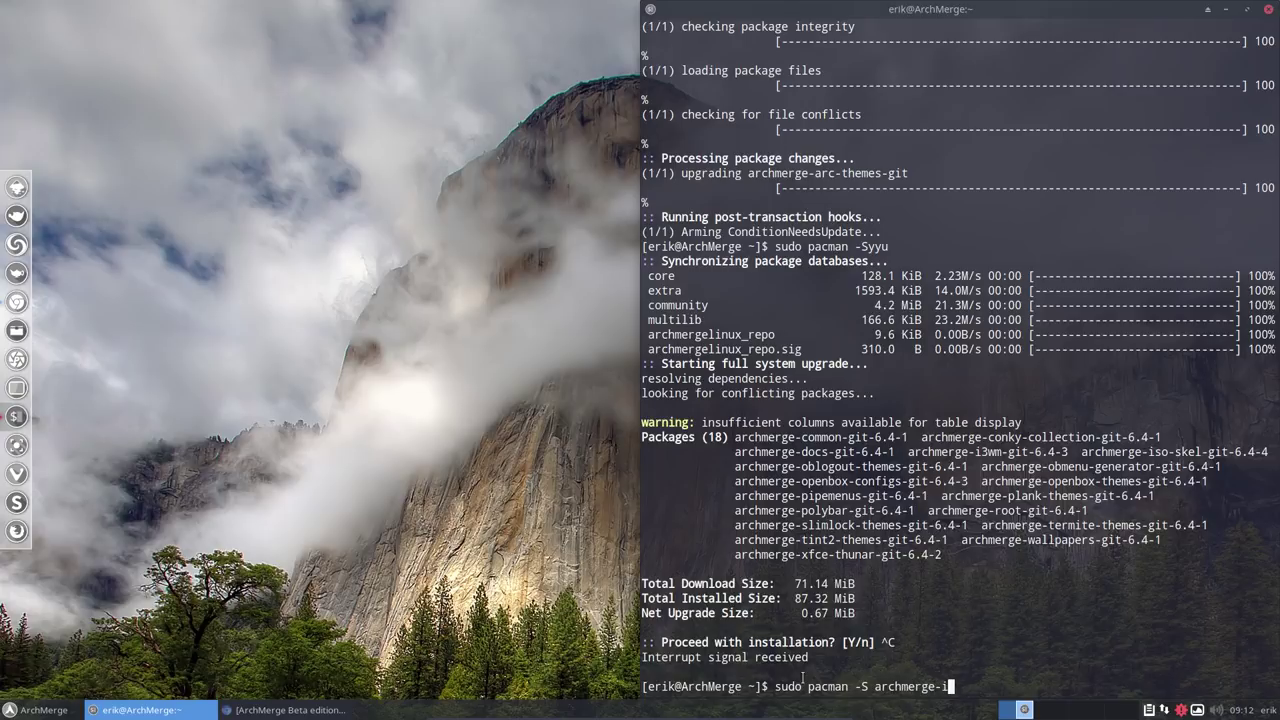
type("3")
key("Tab")
Step: Install archmerge-i3wm-git 6.4-3, noting its /etc/skel/.config/i3 install path
key("Return")
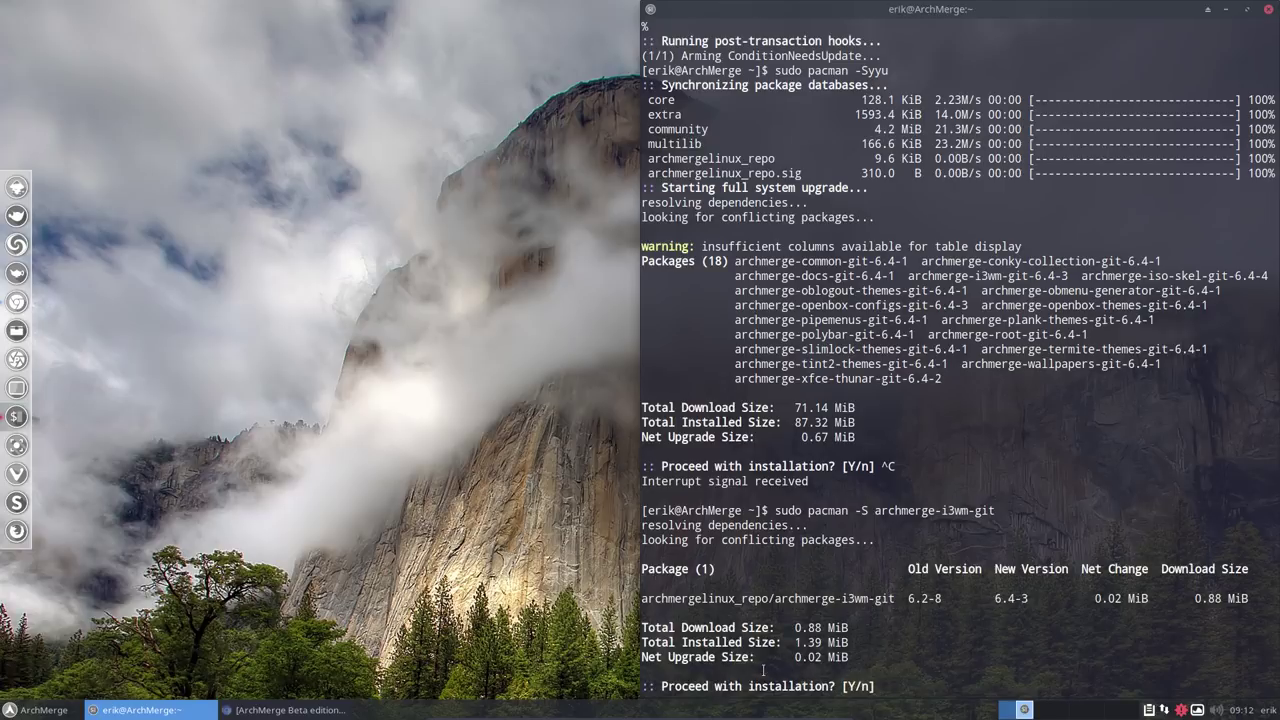
left_click_drag(794, 657, 848, 657)
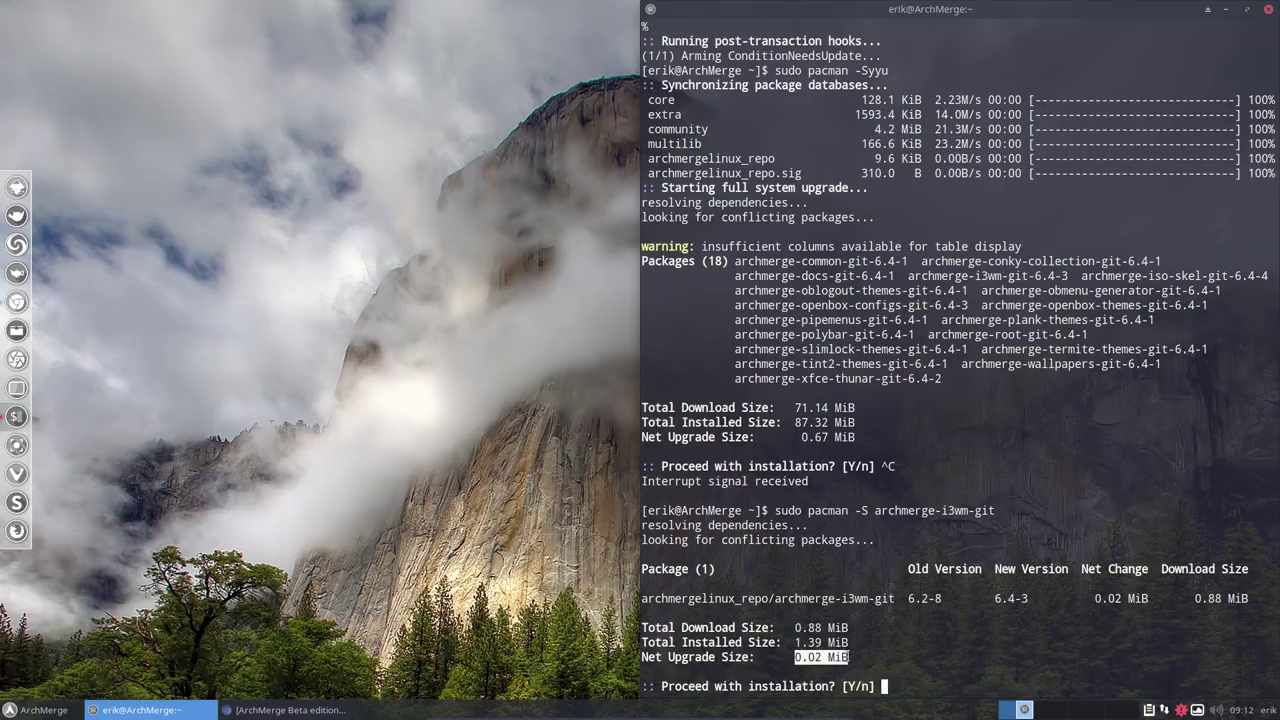
left_click(892, 672)
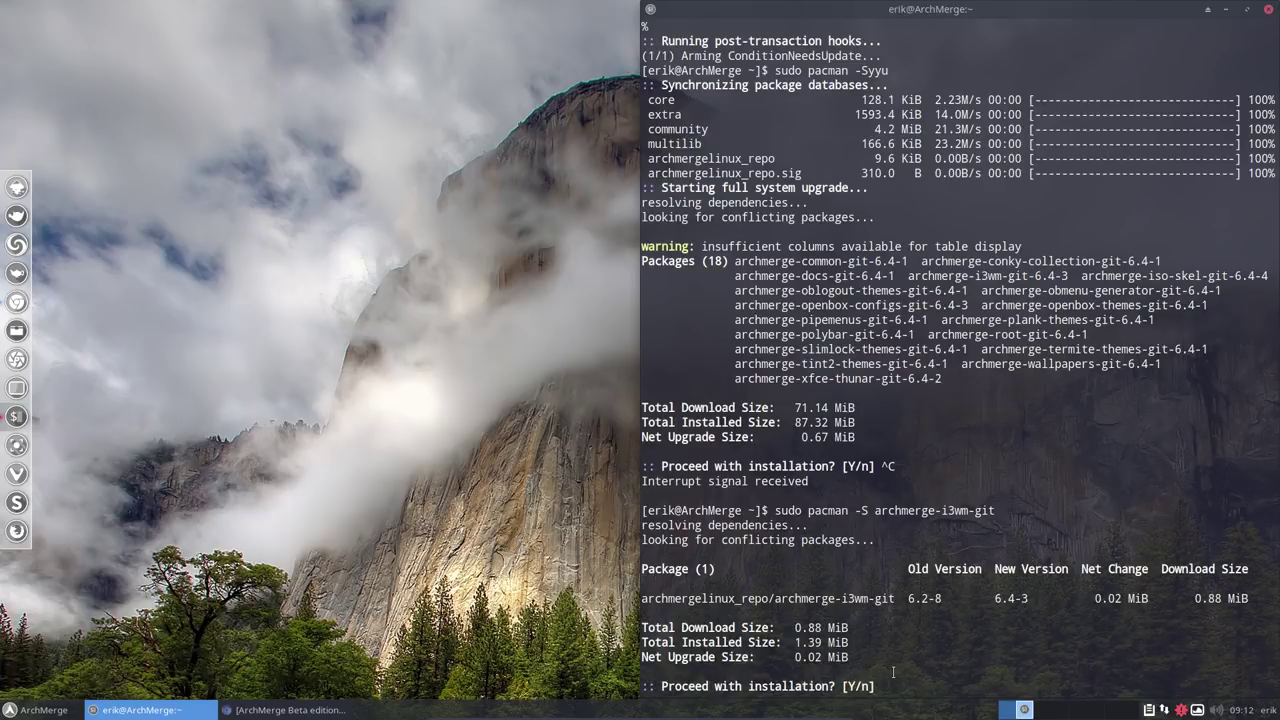
key("Return")
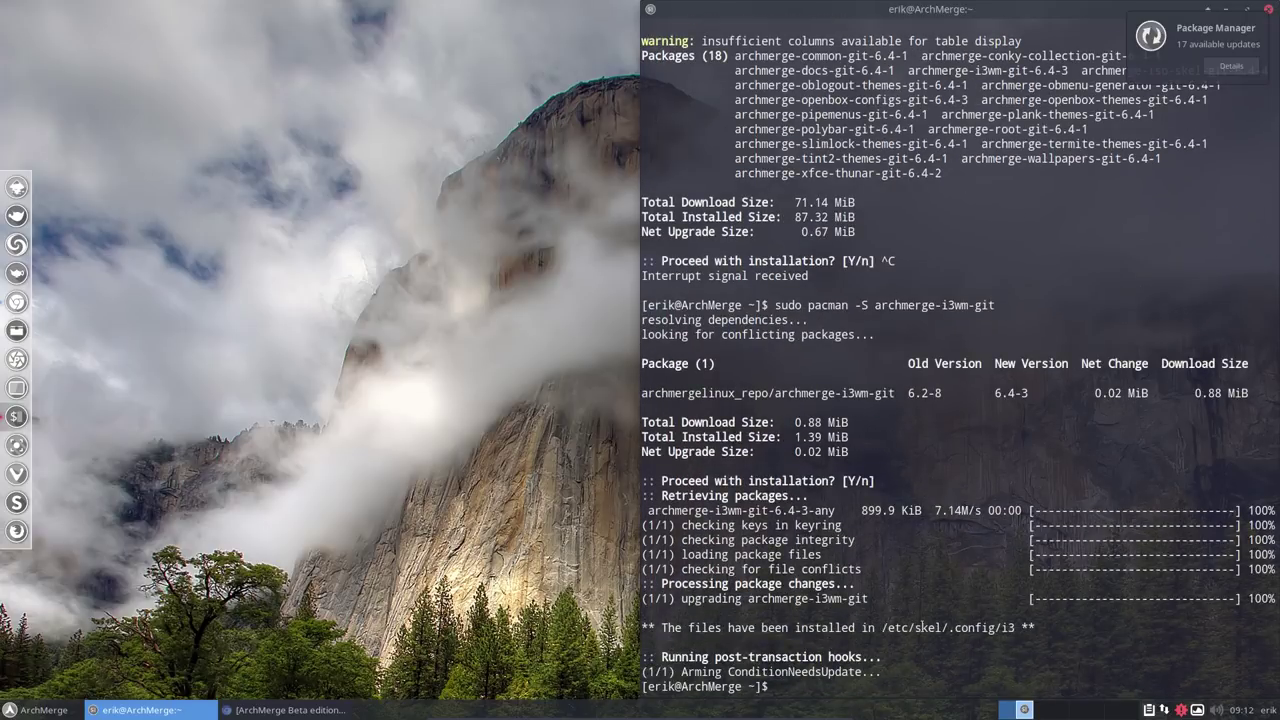
left_click_drag(880, 627, 1034, 620)
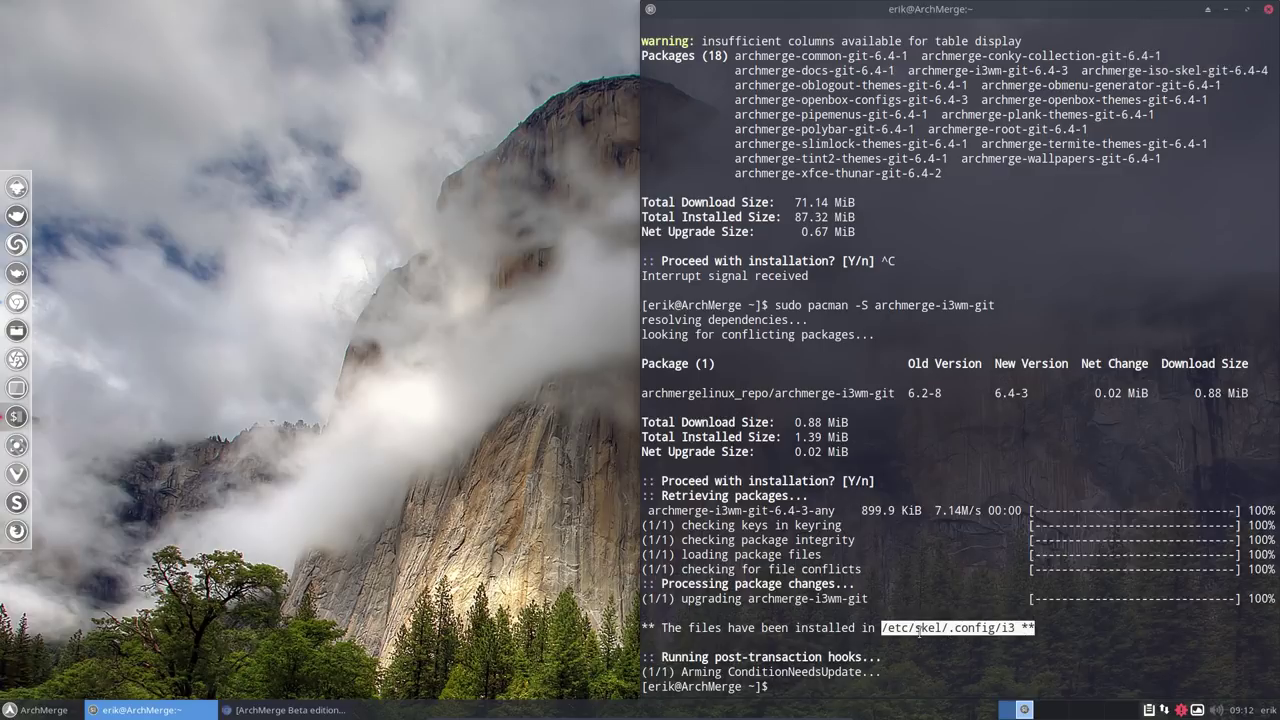
left_click(355, 604)
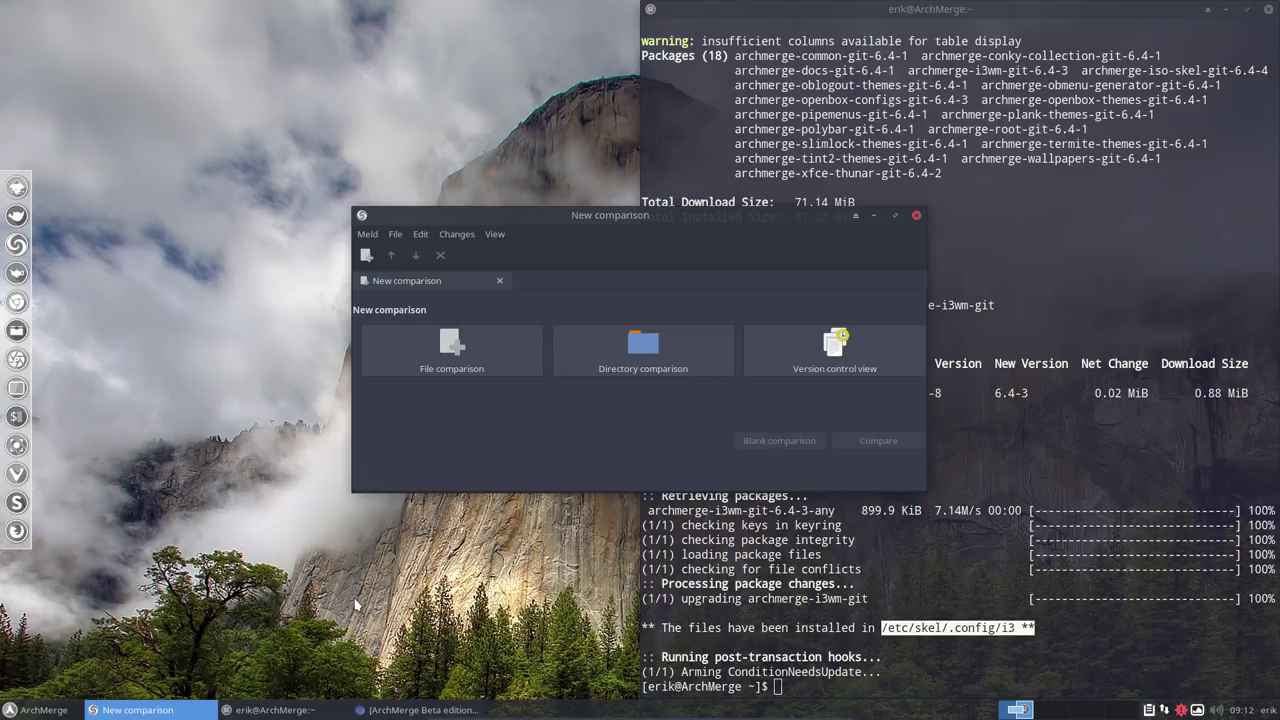
Step: Launch Meld, maximize it, and choose a directory comparison
left_click(53, 709)
type("me")
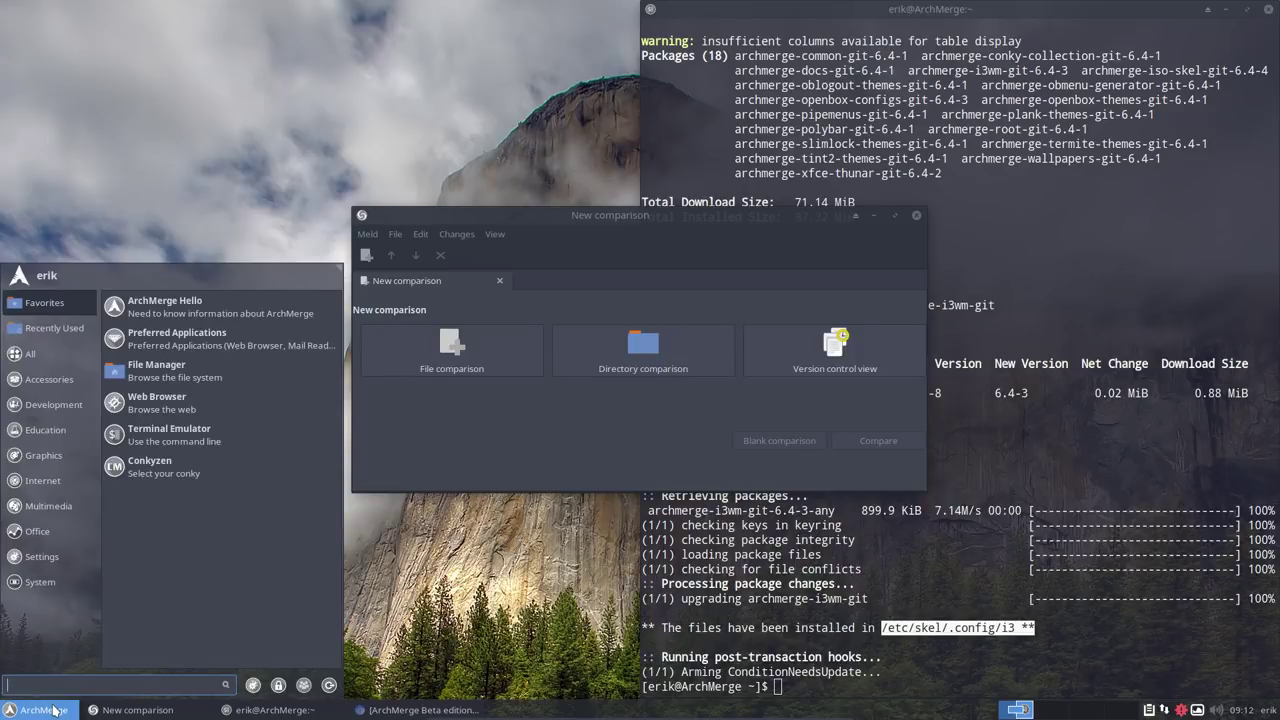
type("ld")
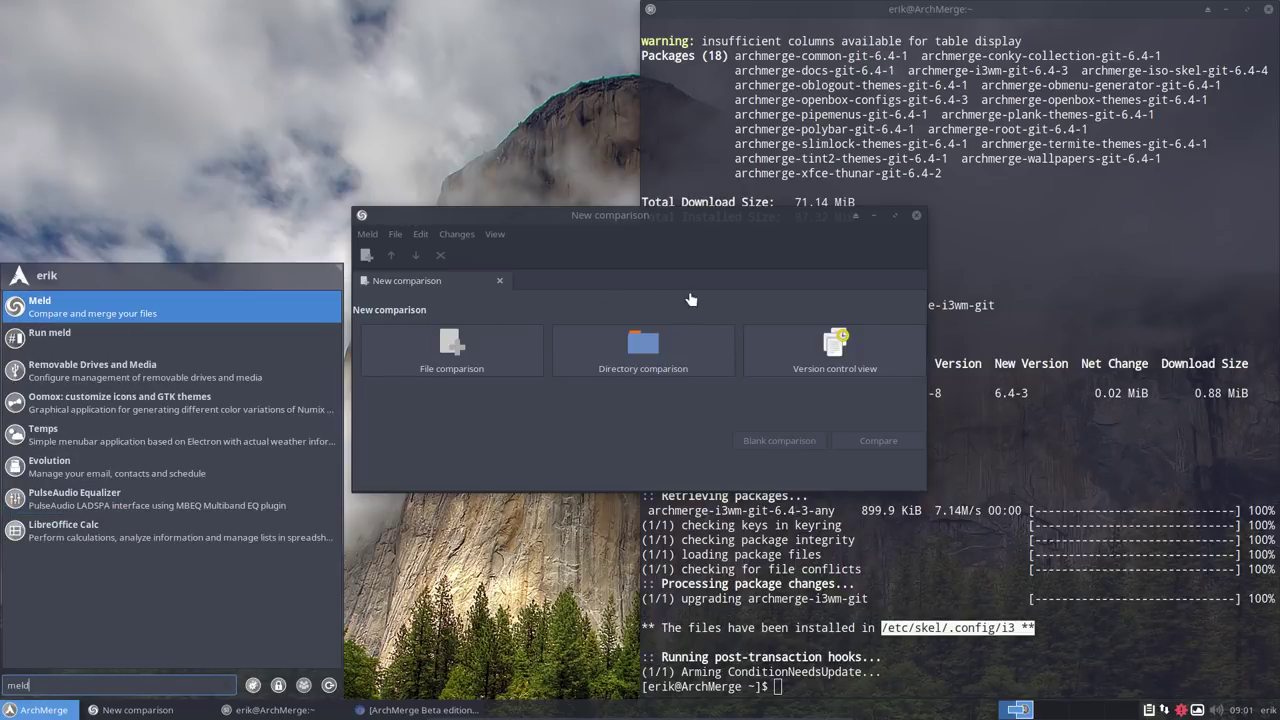
left_click(673, 217)
double_click(673, 217)
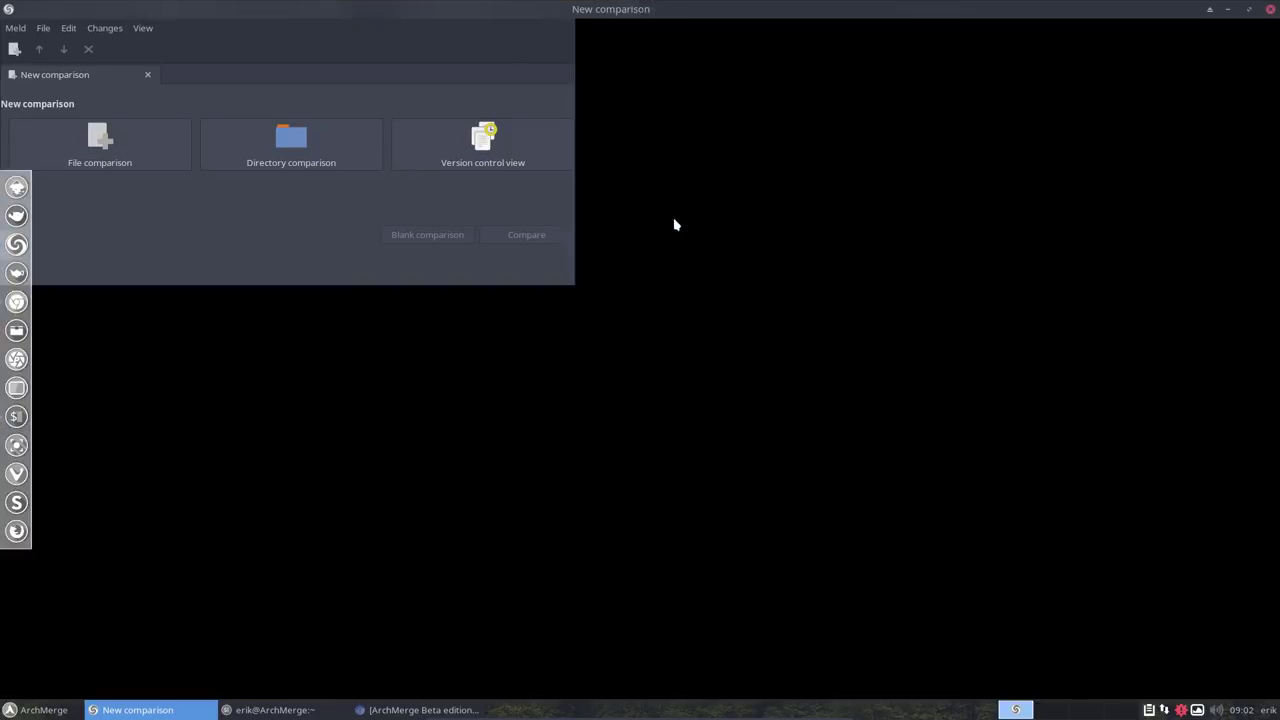
left_click(630, 242)
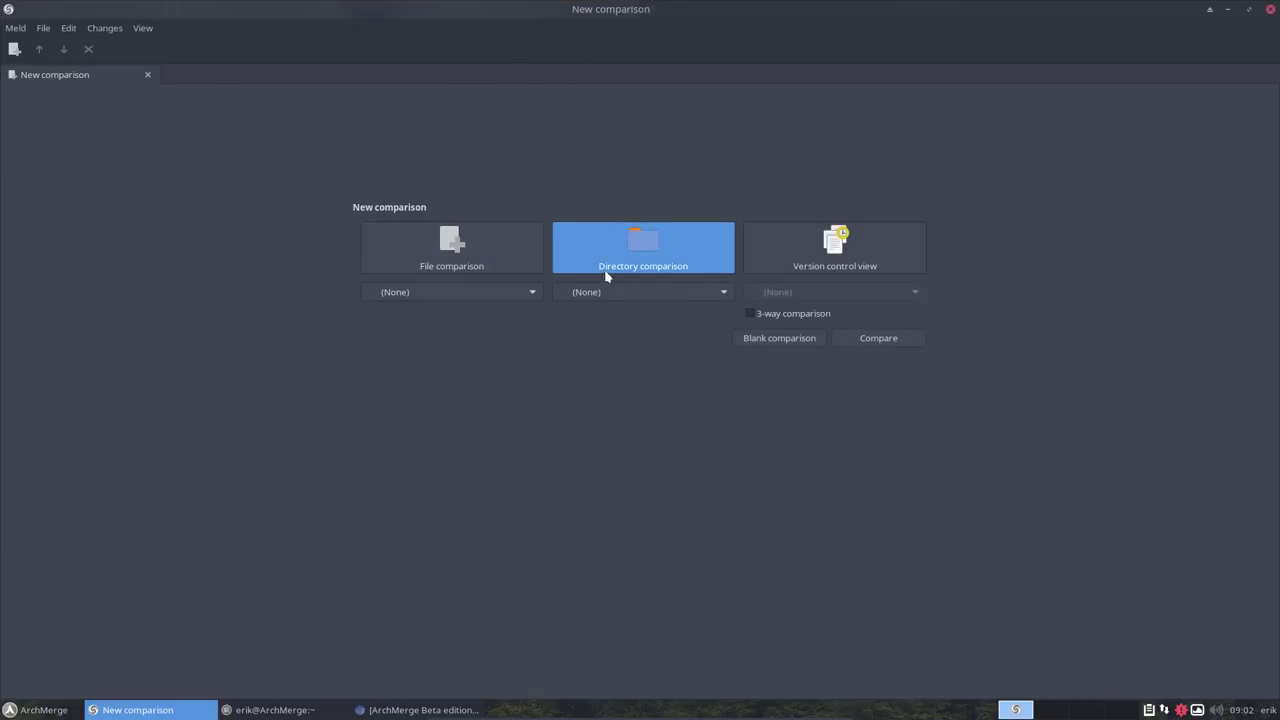
Step: Set /etc/skel/.config/i3 as the first folder
left_click(532, 291)
left_click(434, 264)
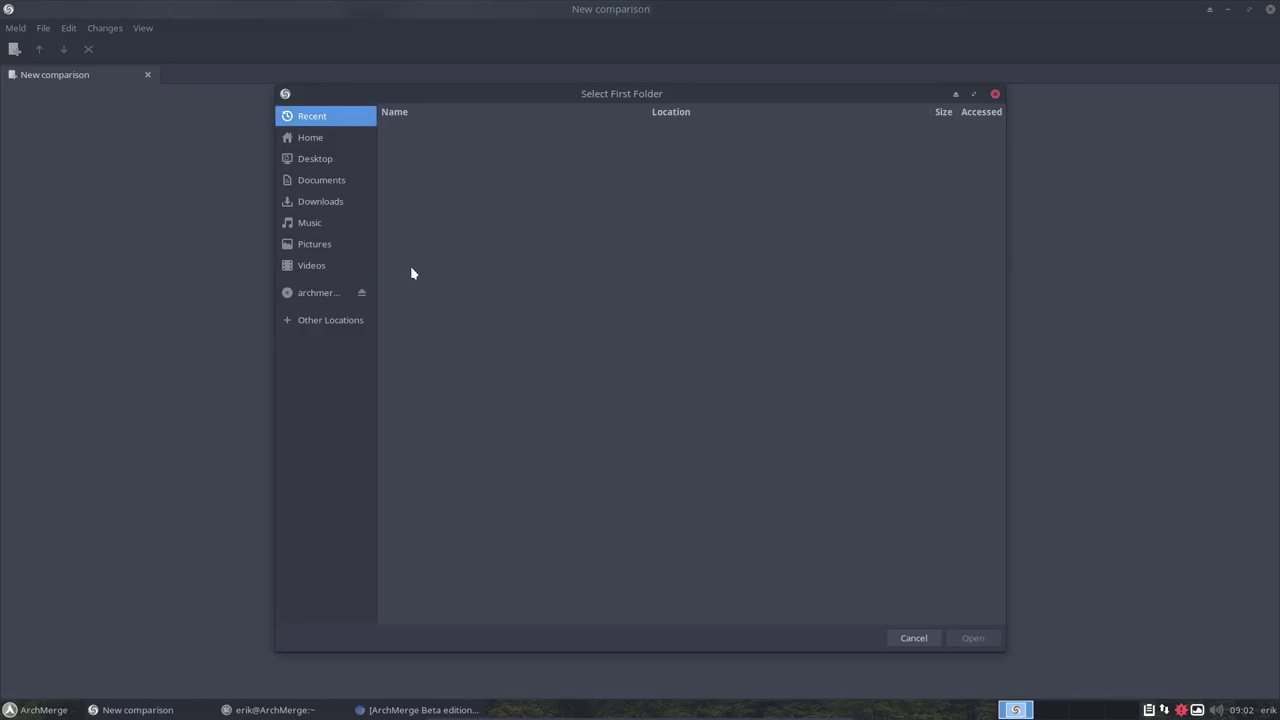
left_click(340, 322)
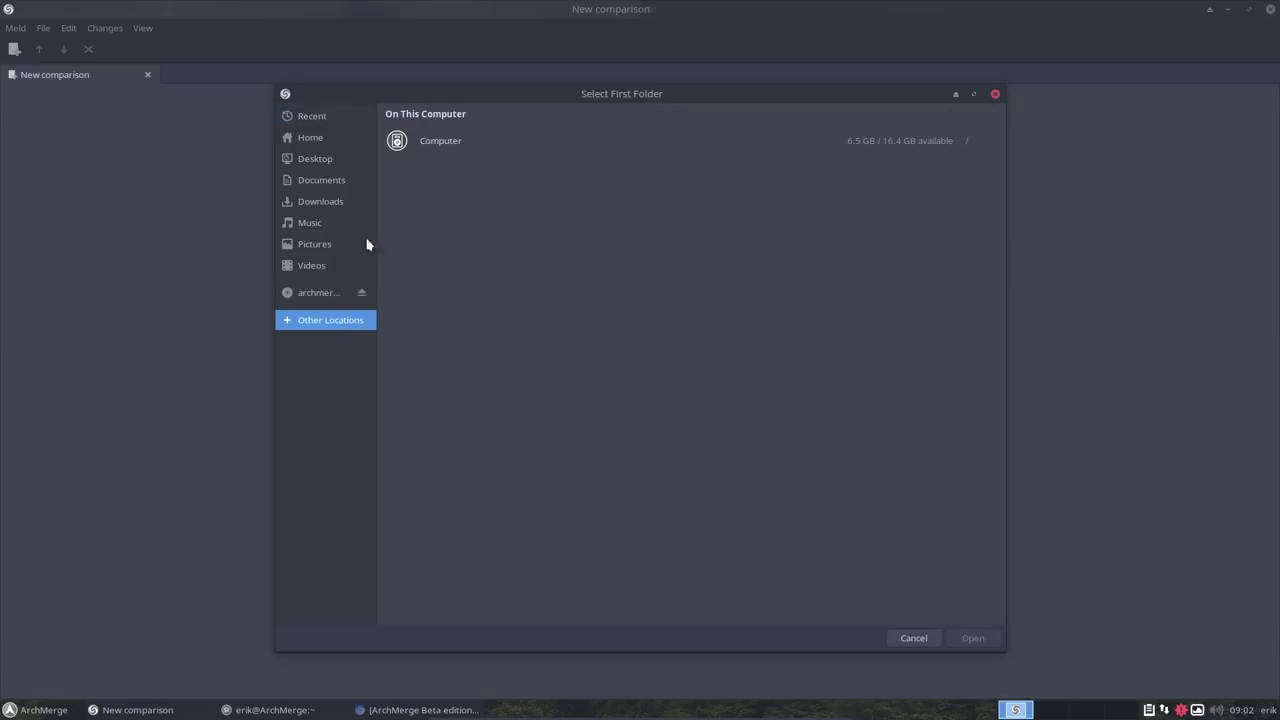
left_click(423, 143)
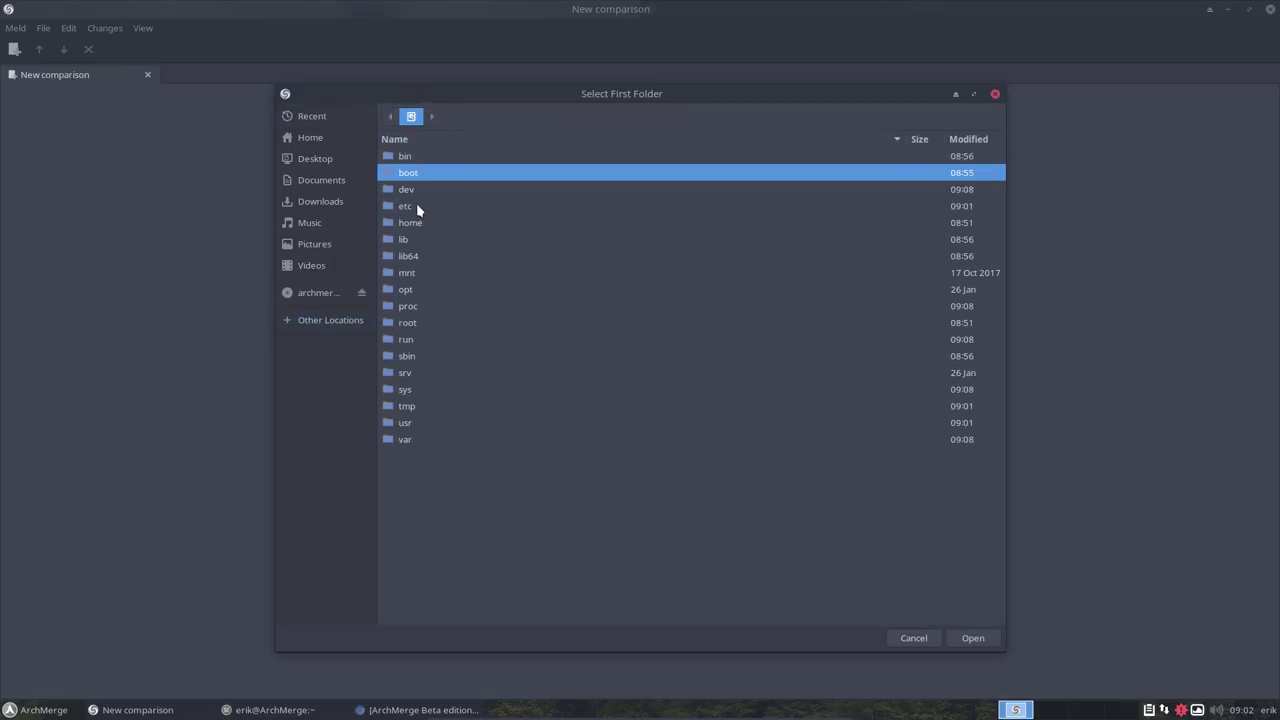
double_click(416, 205)
type("skel")
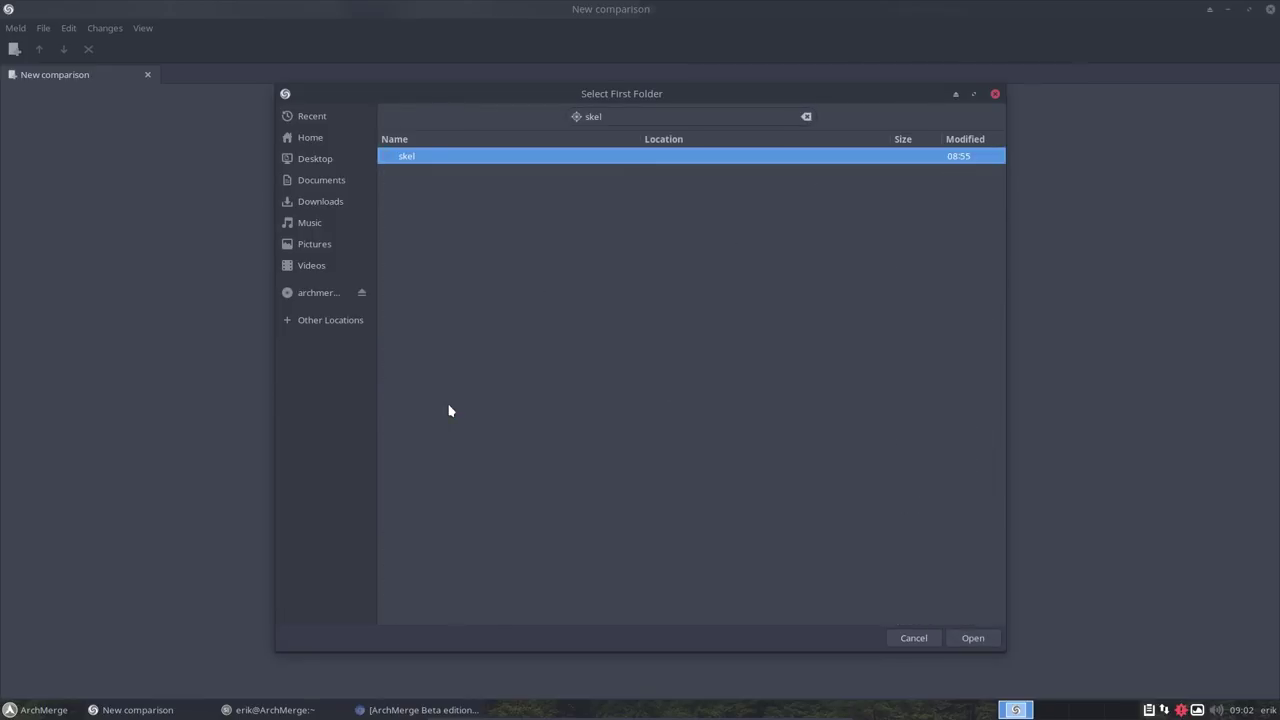
key("Return")
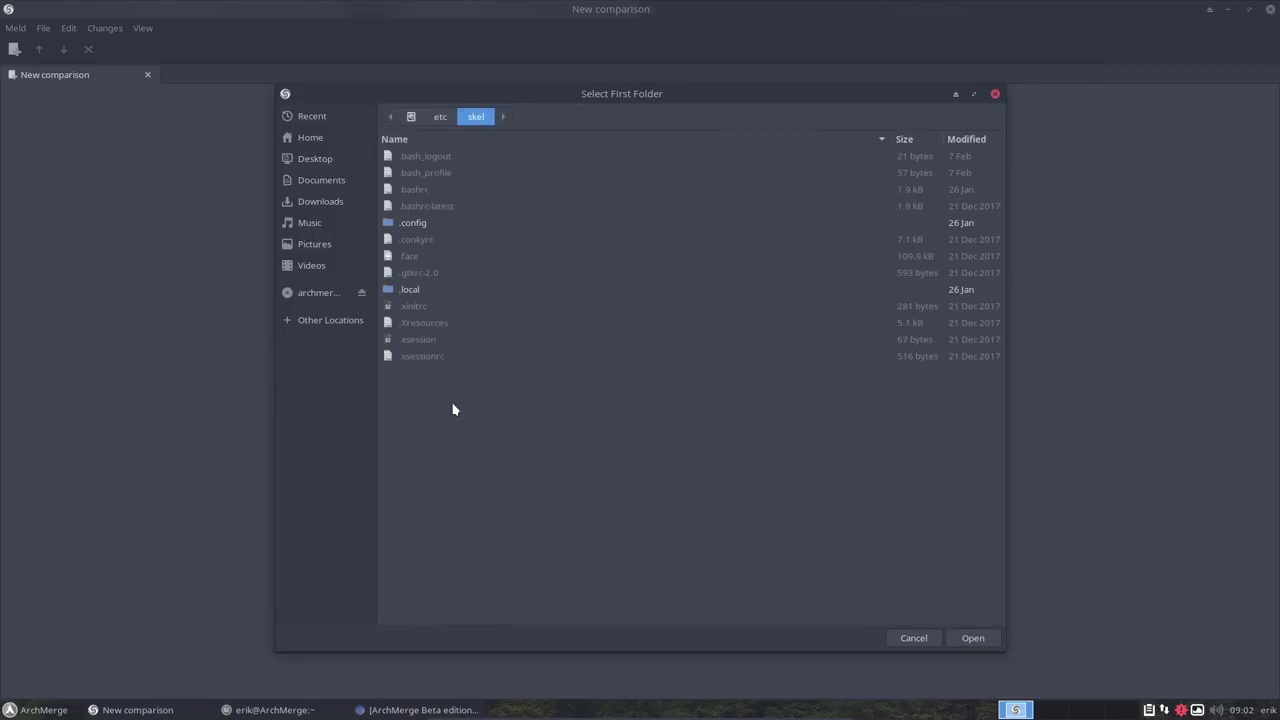
double_click(415, 222)
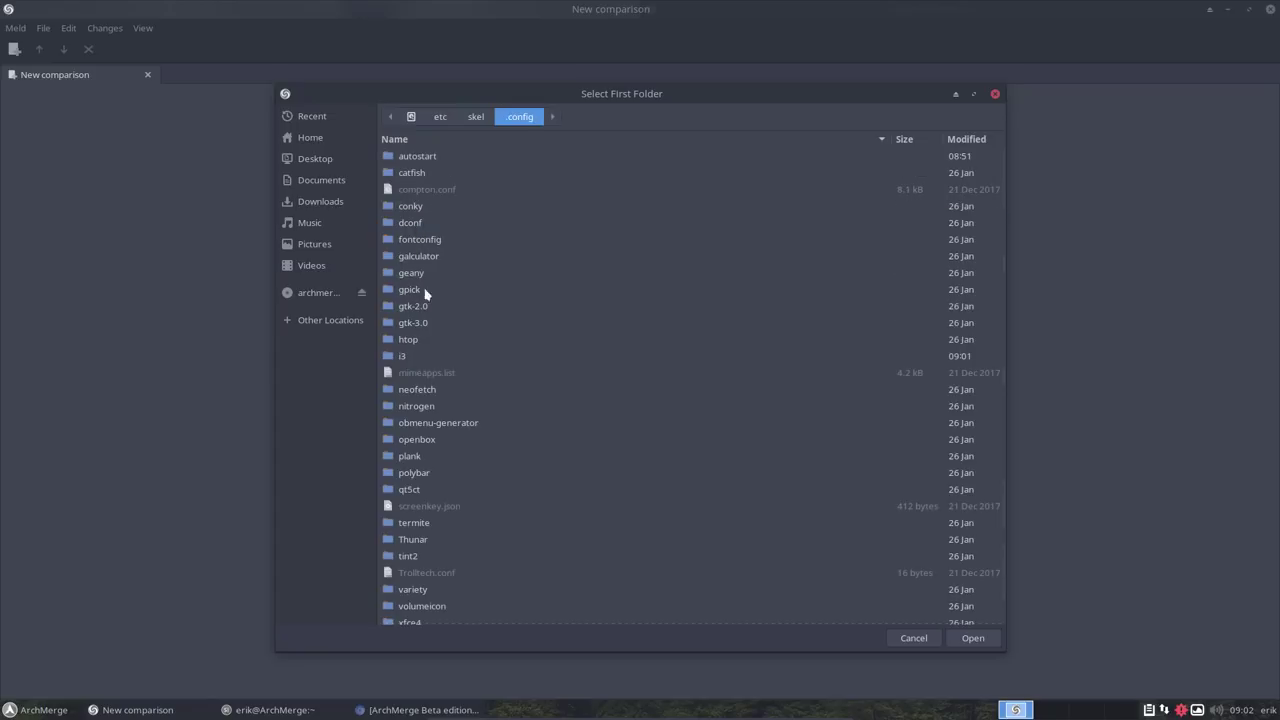
left_click(423, 353)
left_click(971, 637)
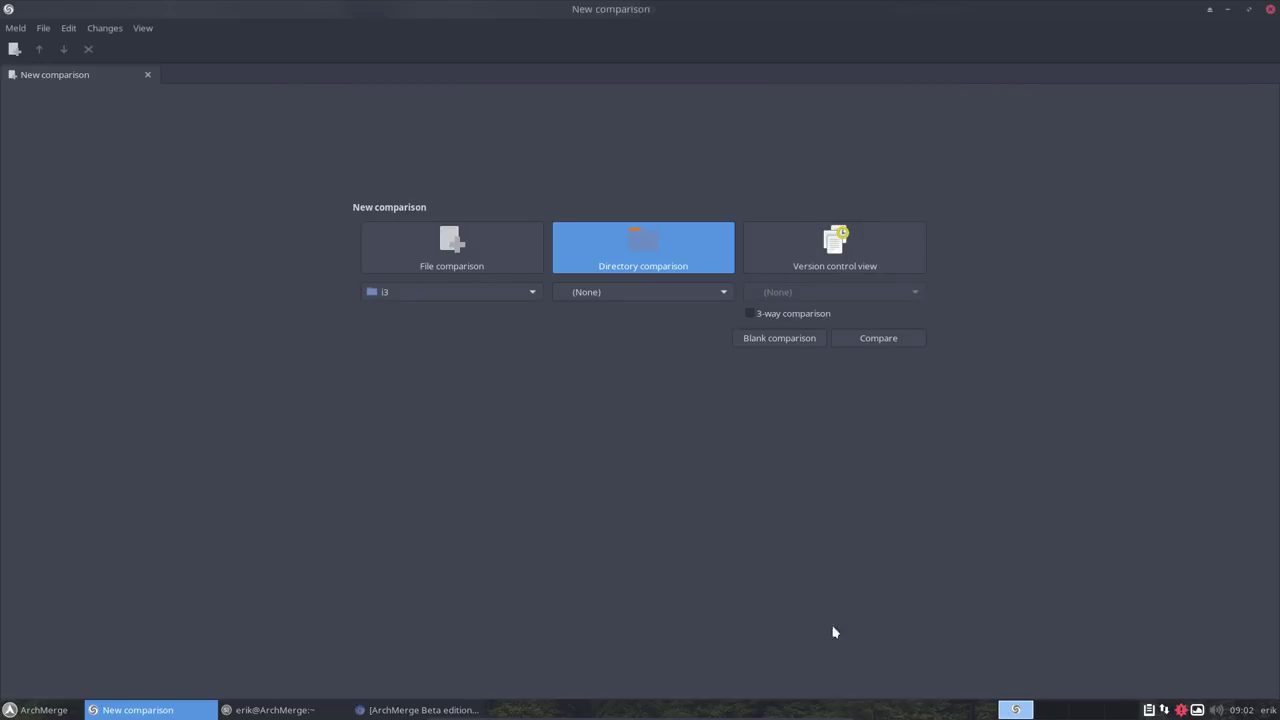
Step: Set ~/.config/i3 as the second folder and compare the two
left_click(652, 290)
left_click(649, 271)
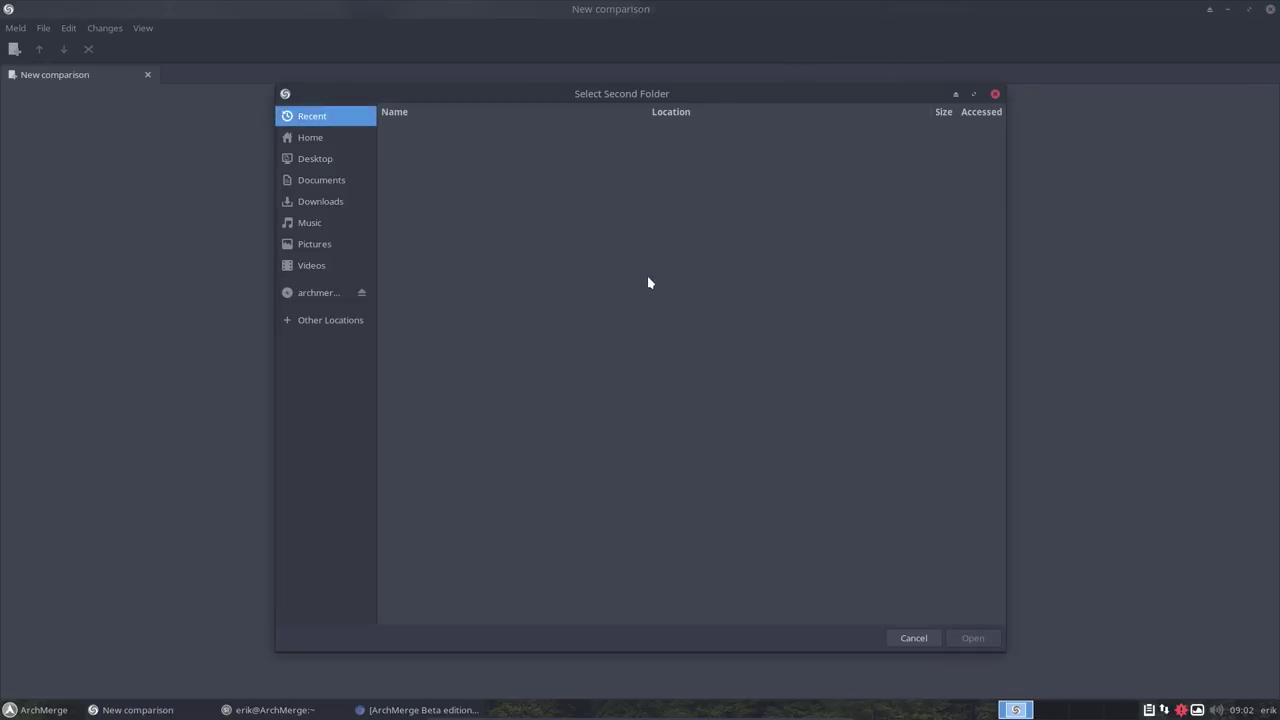
left_click(318, 140)
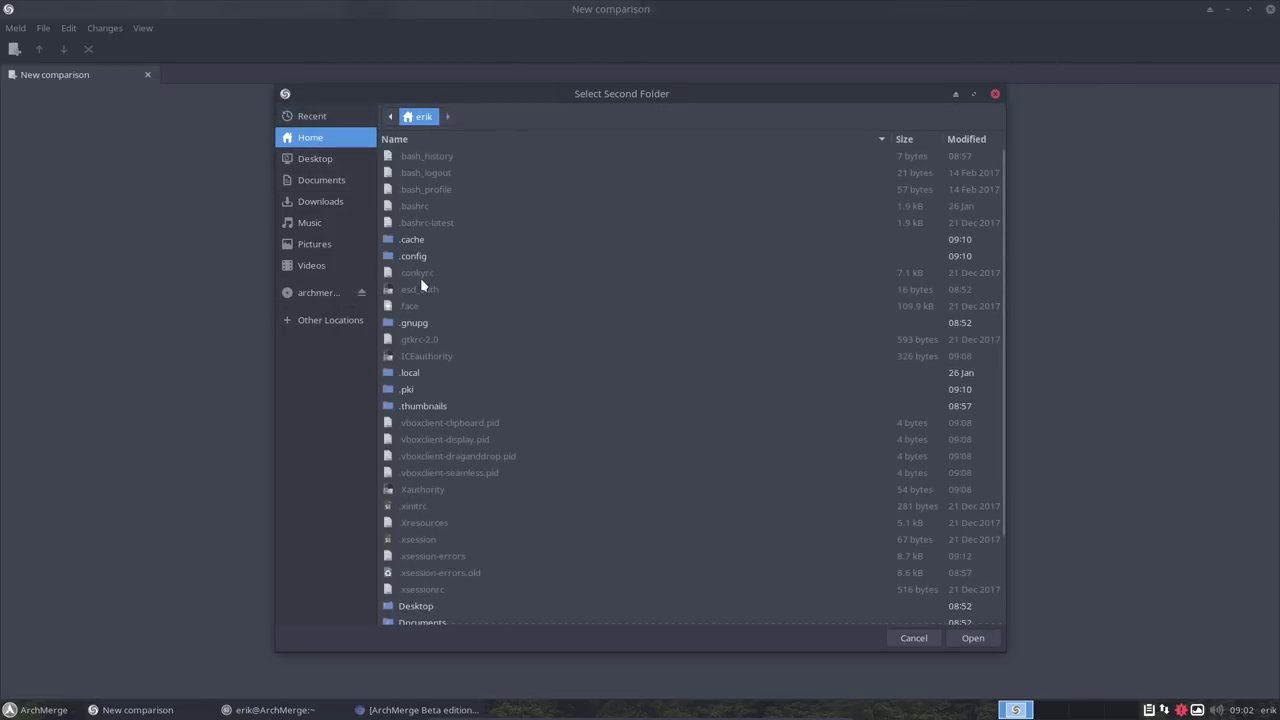
double_click(414, 257)
left_click(408, 425)
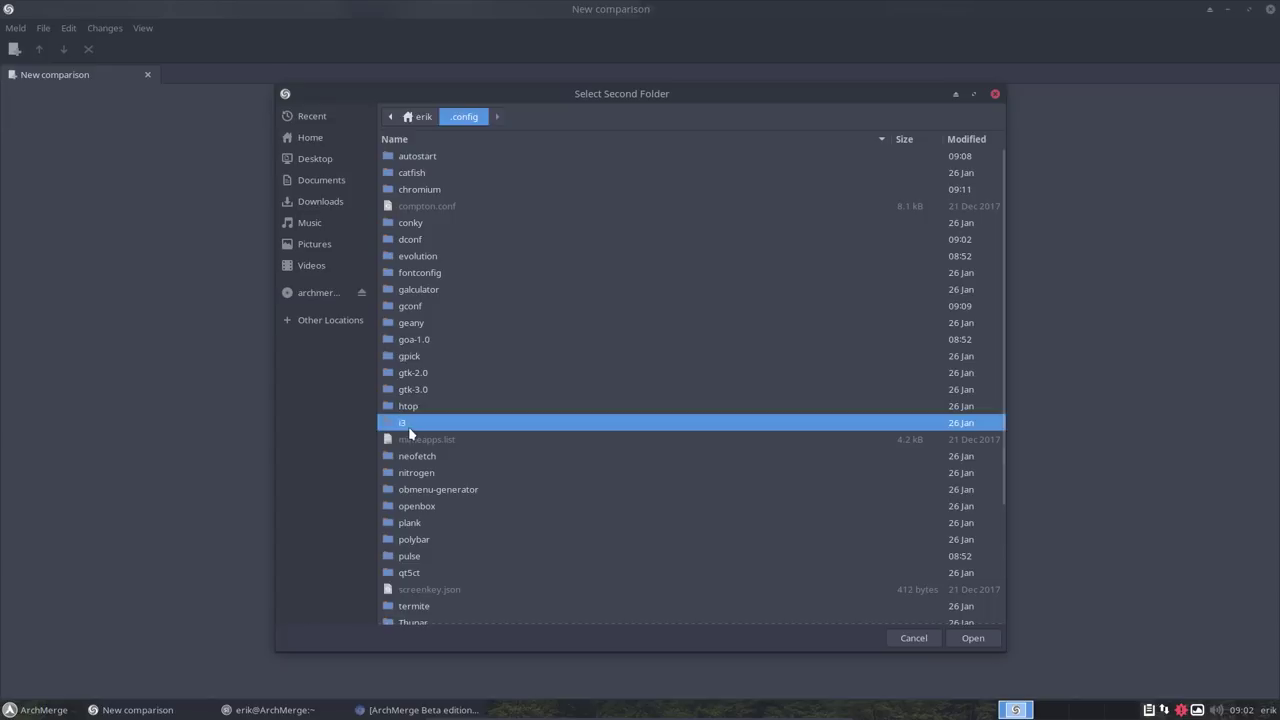
double_click(408, 430)
left_click(970, 640)
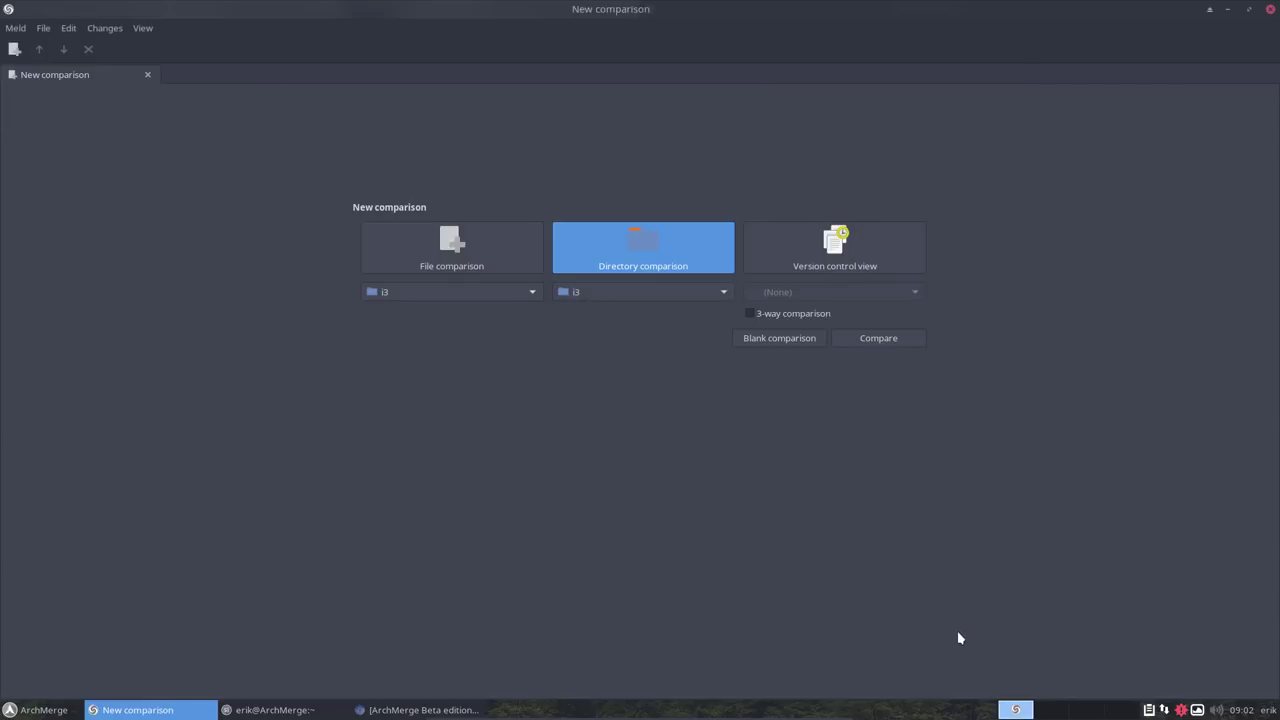
left_click(882, 340)
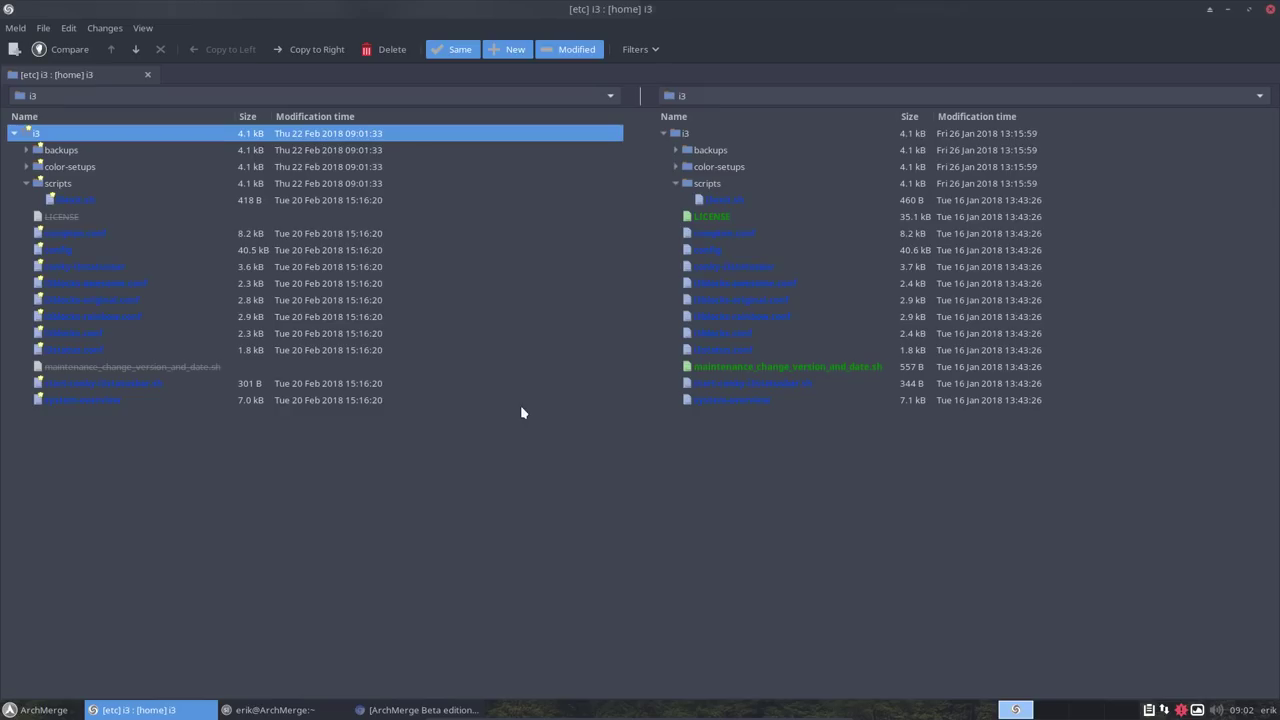
Step: Delete the Date and Version header lines from the home i3exit.sh and save it
left_click(91, 200)
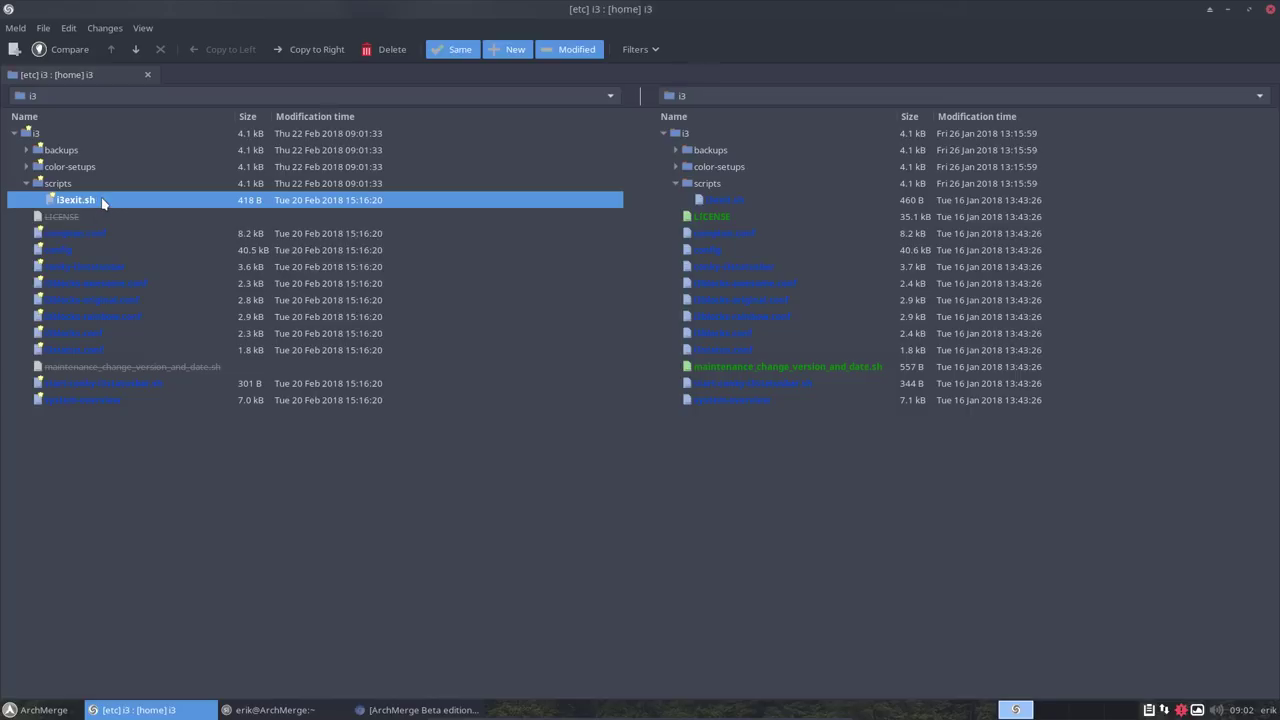
double_click(102, 201)
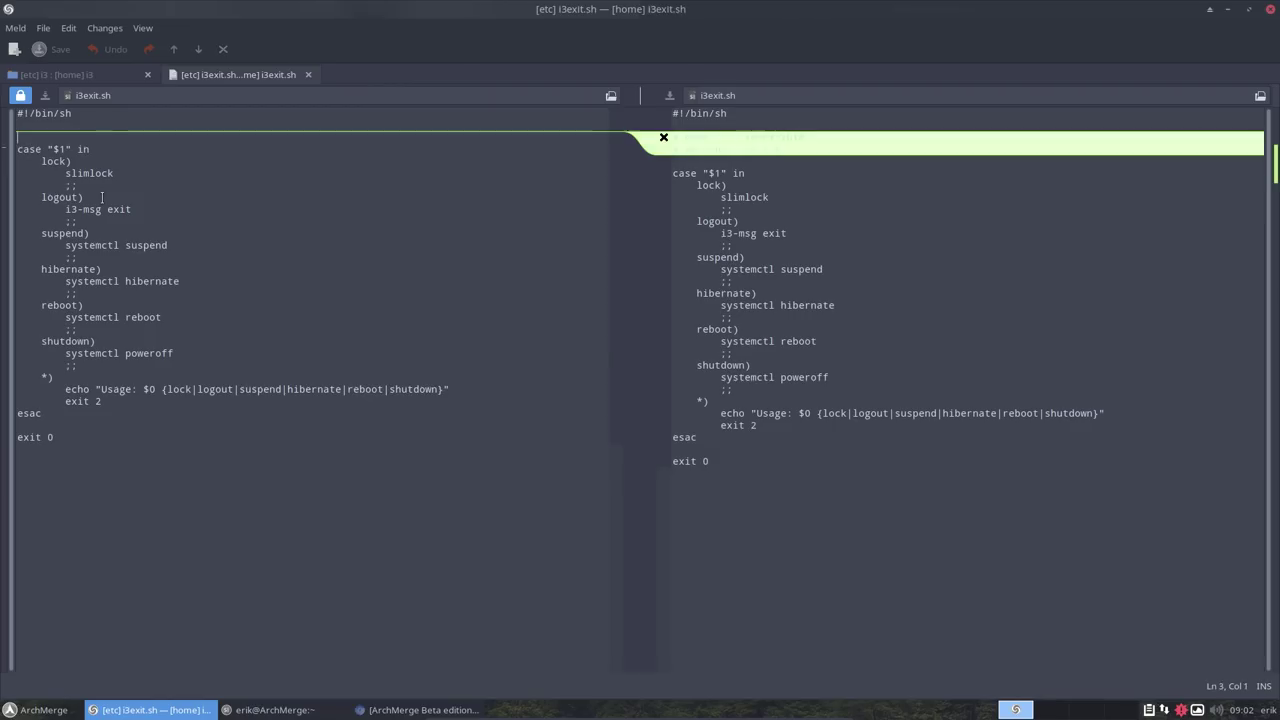
left_click_drag(781, 149, 616, 146)
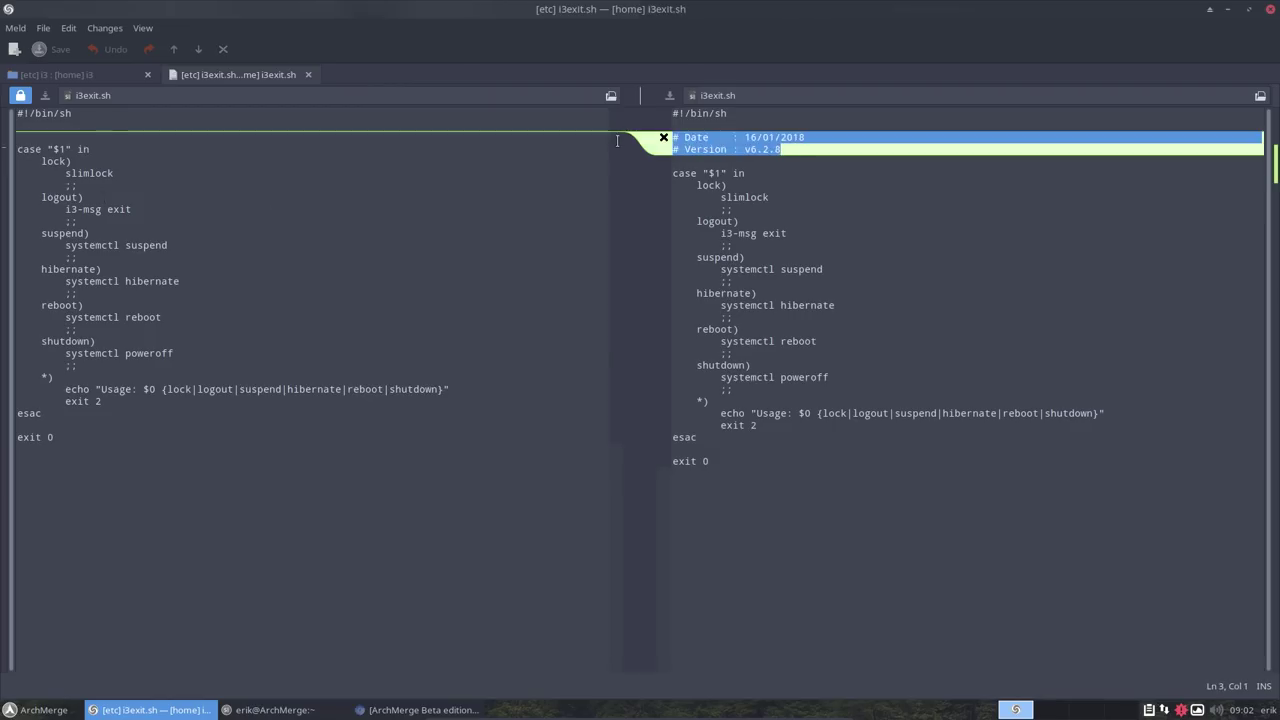
key("Delete")
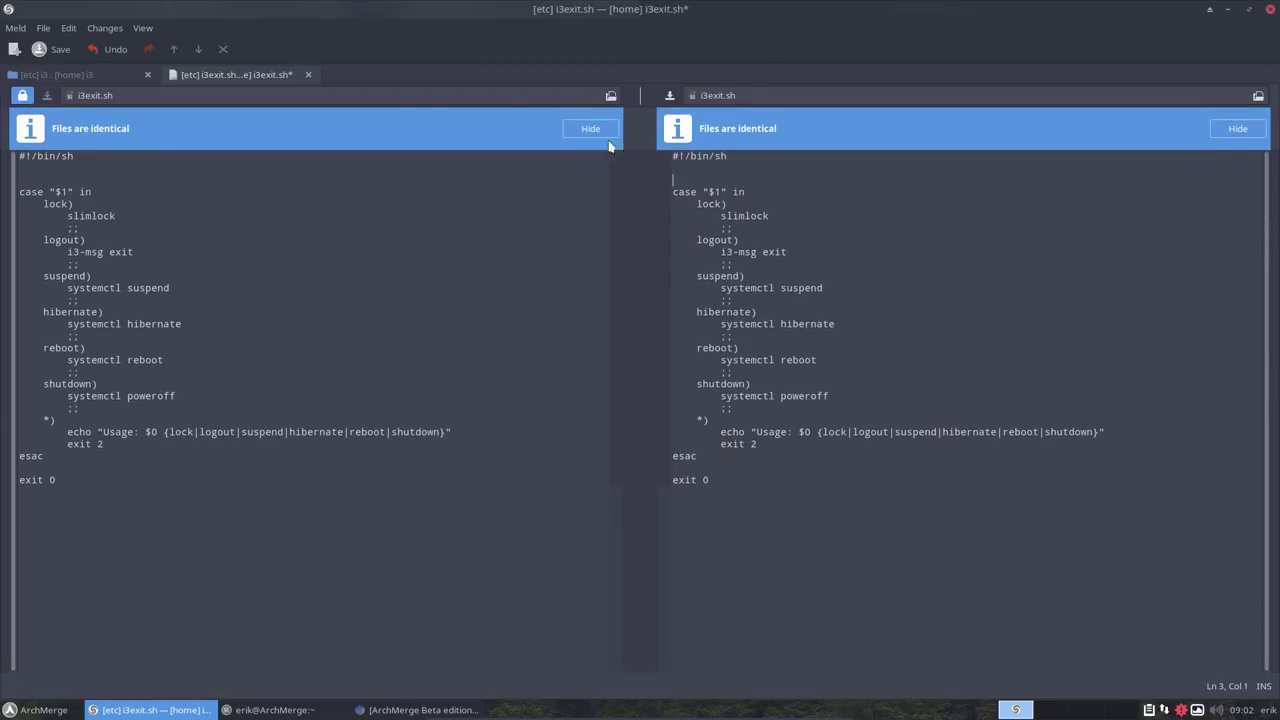
left_click(309, 75)
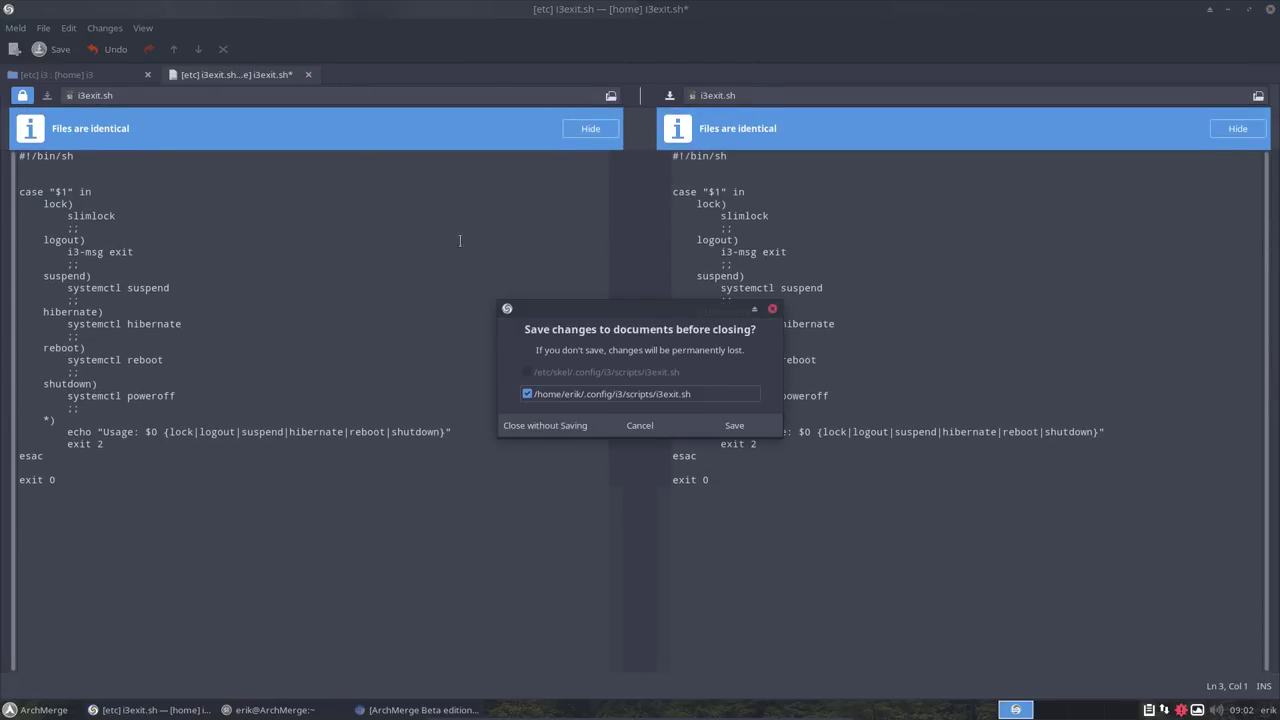
left_click(735, 427)
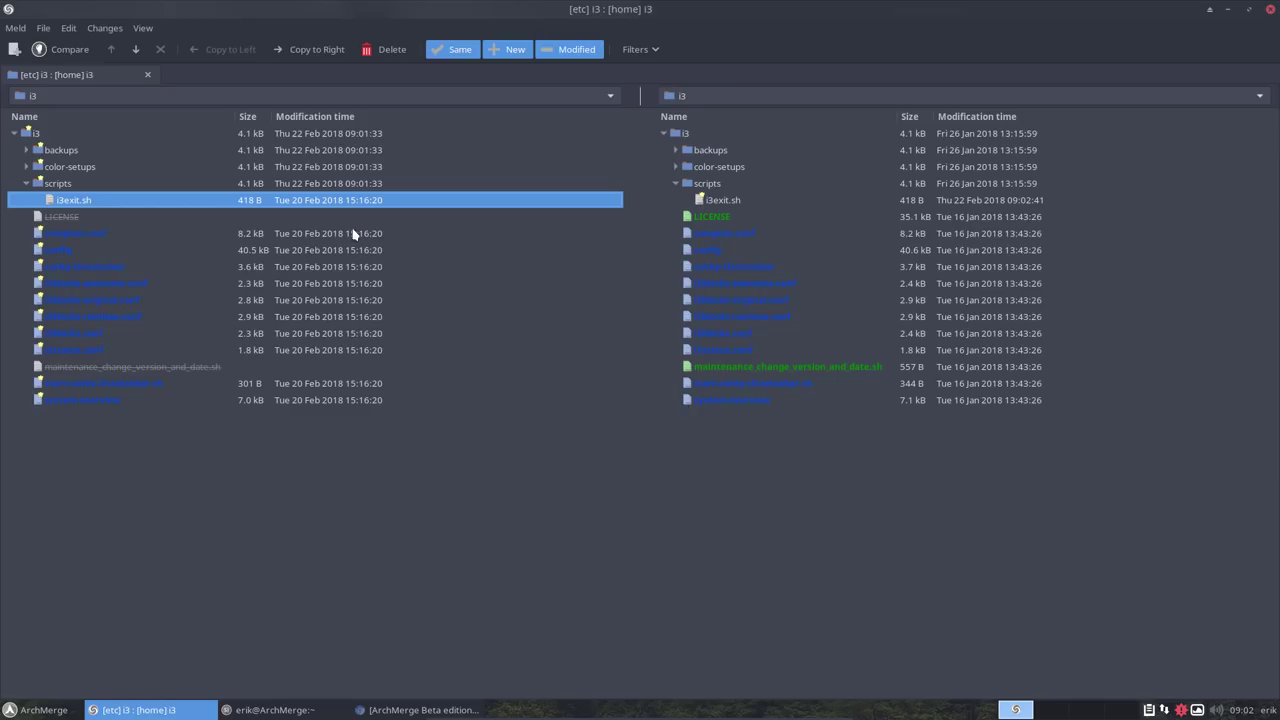
left_click(716, 216)
left_click(712, 235)
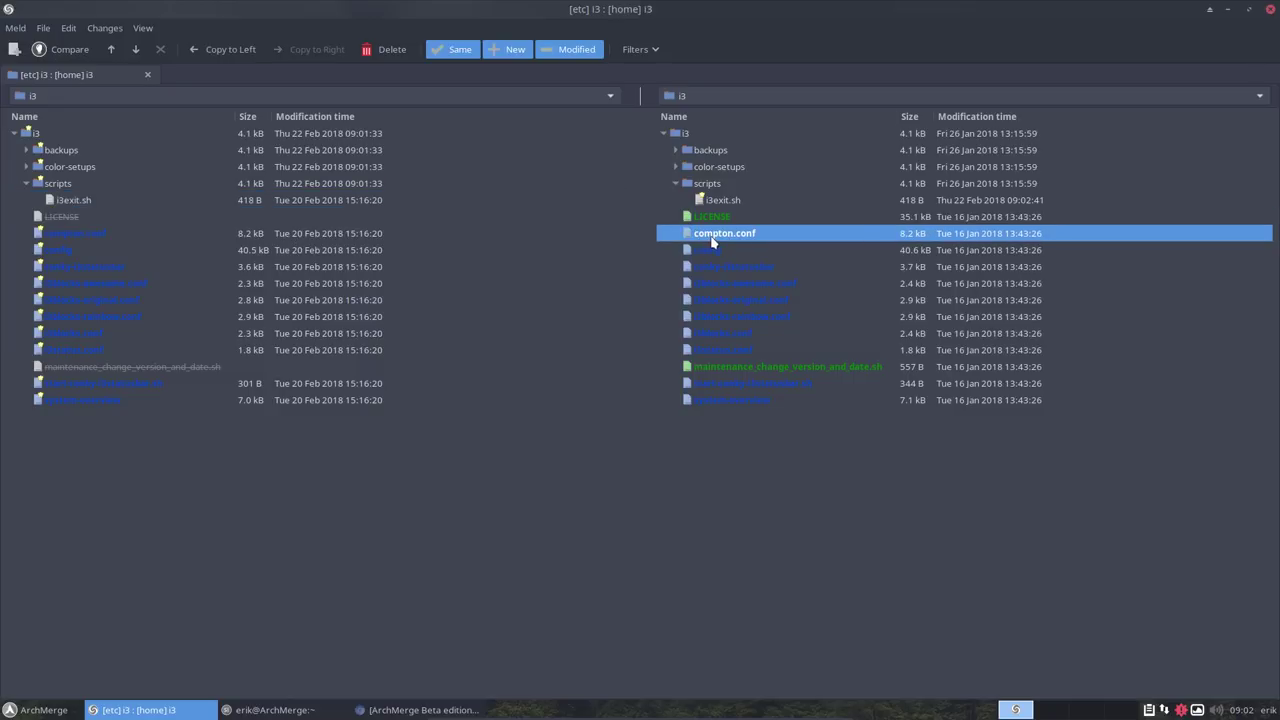
left_click(115, 218)
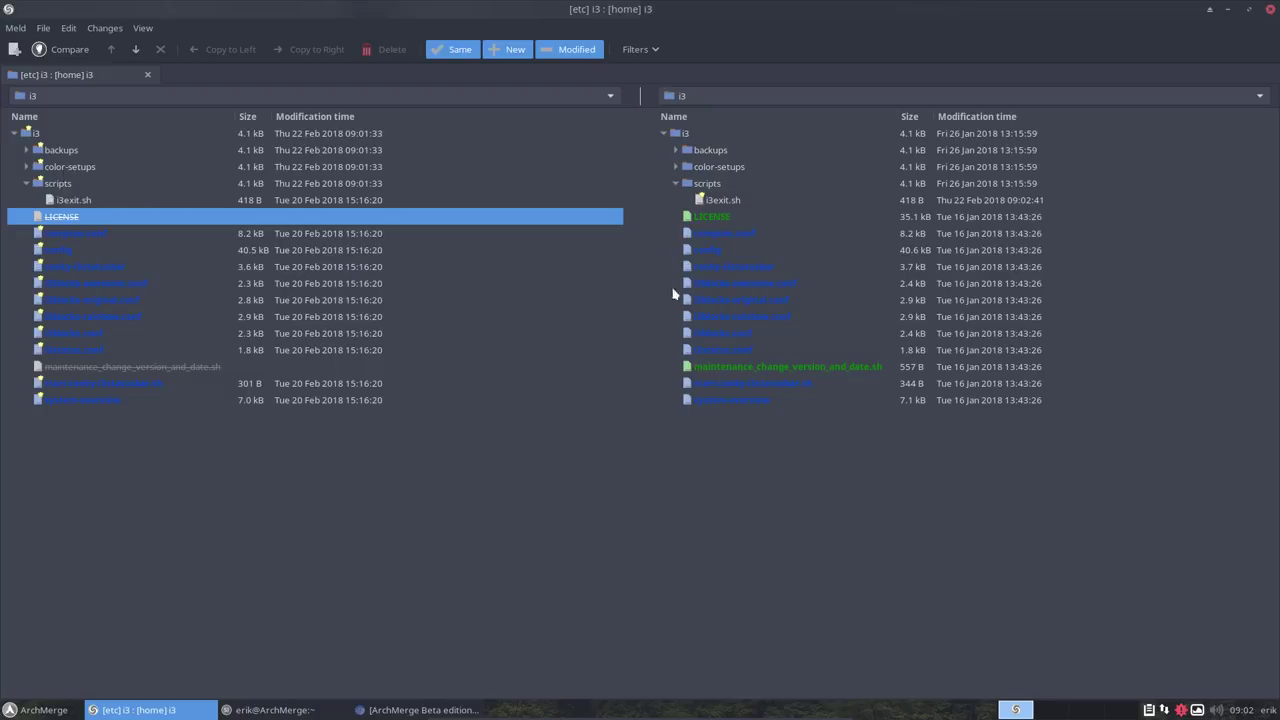
left_click(711, 222)
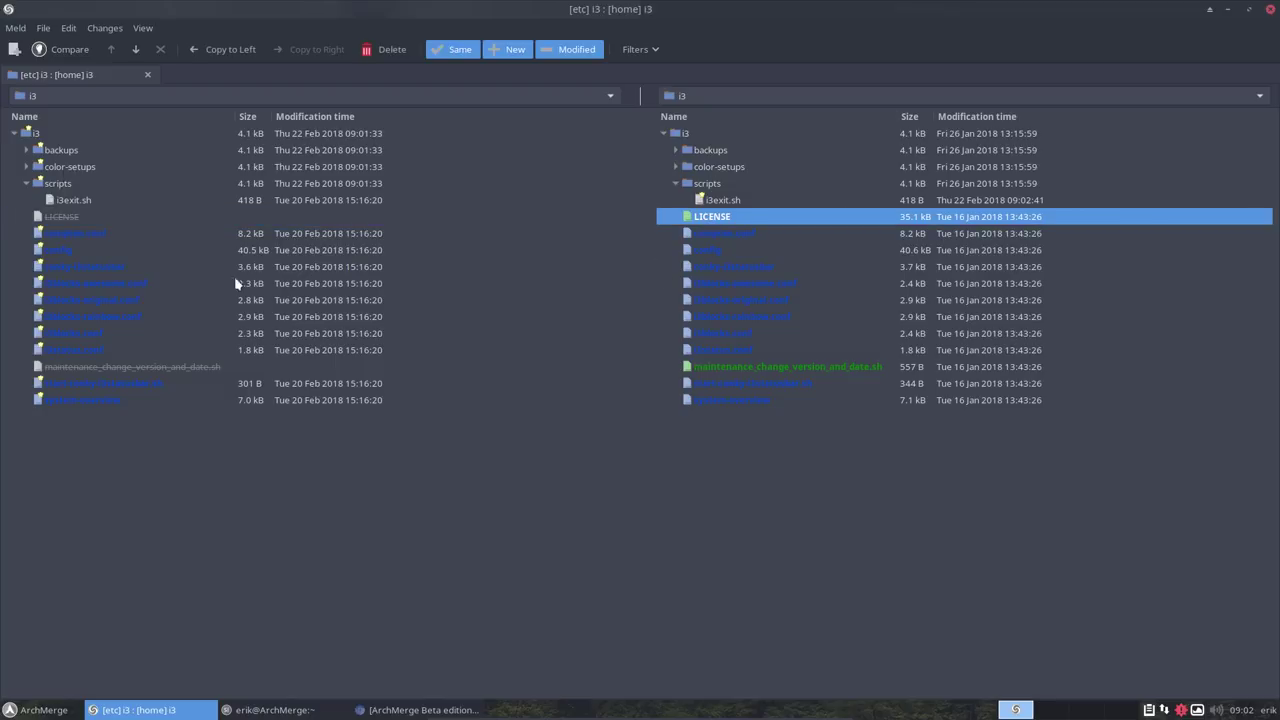
left_click(77, 222)
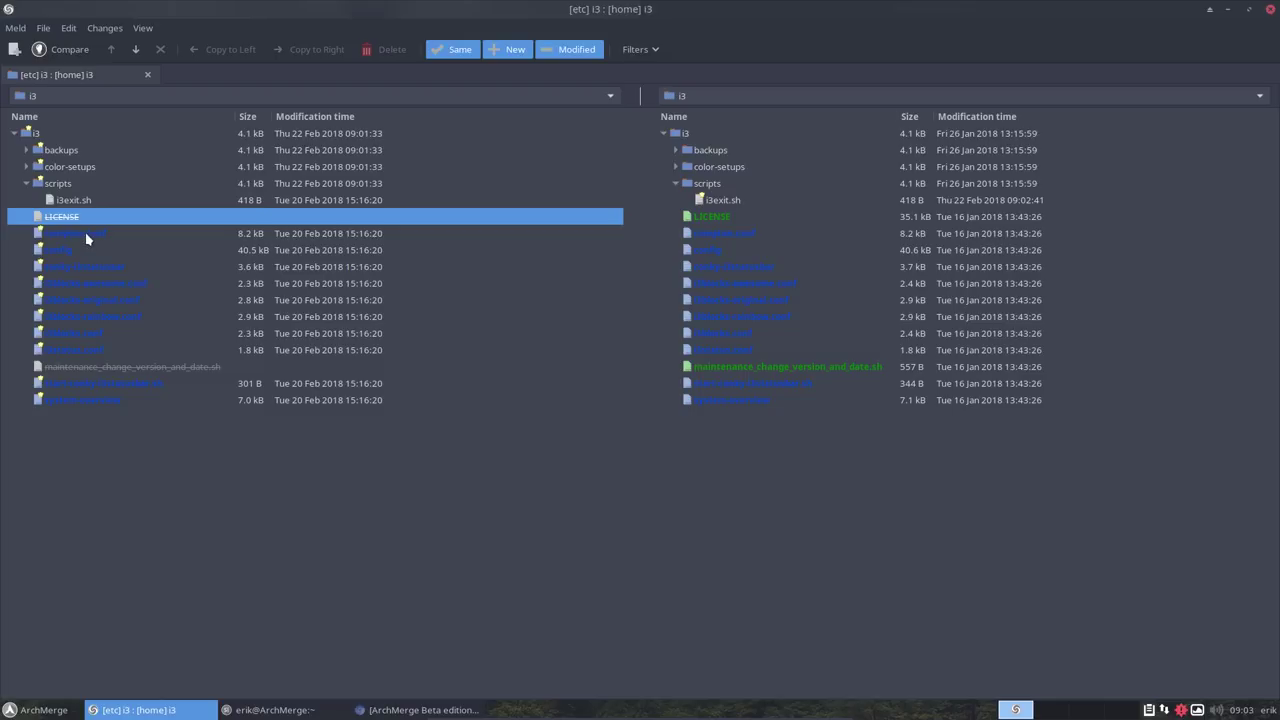
left_click(88, 235)
double_click(91, 237)
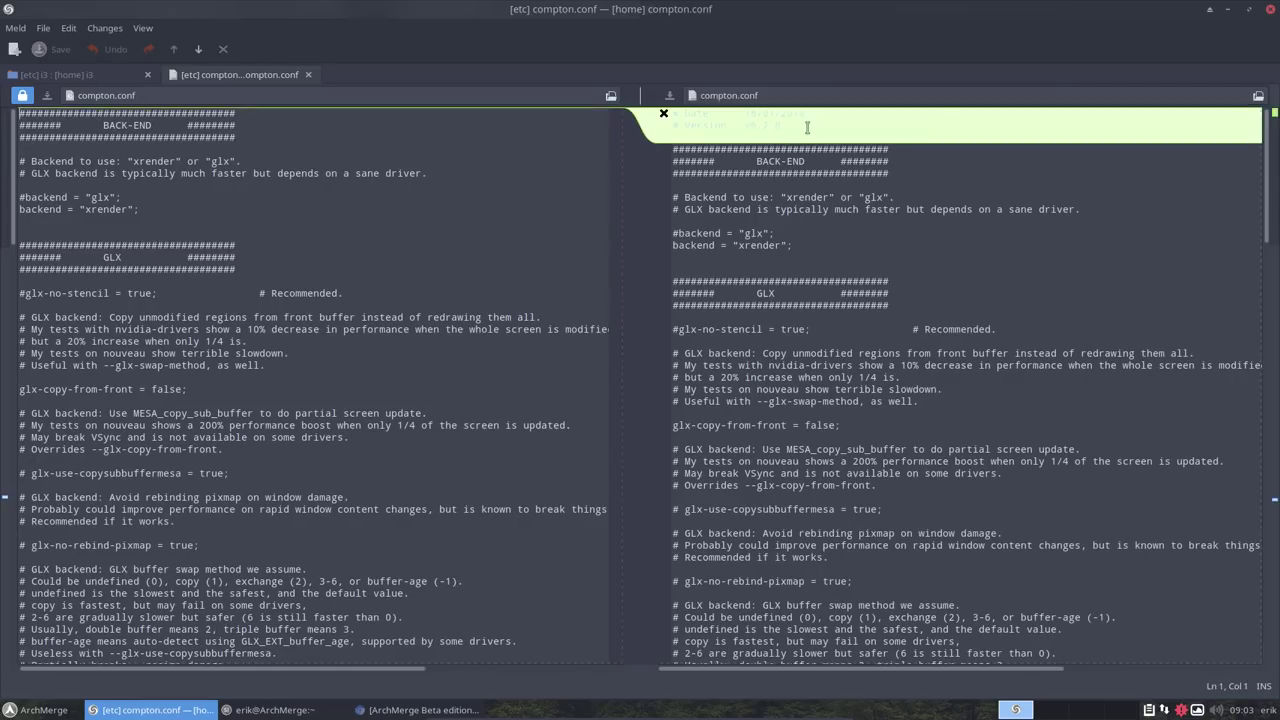
left_click(628, 112)
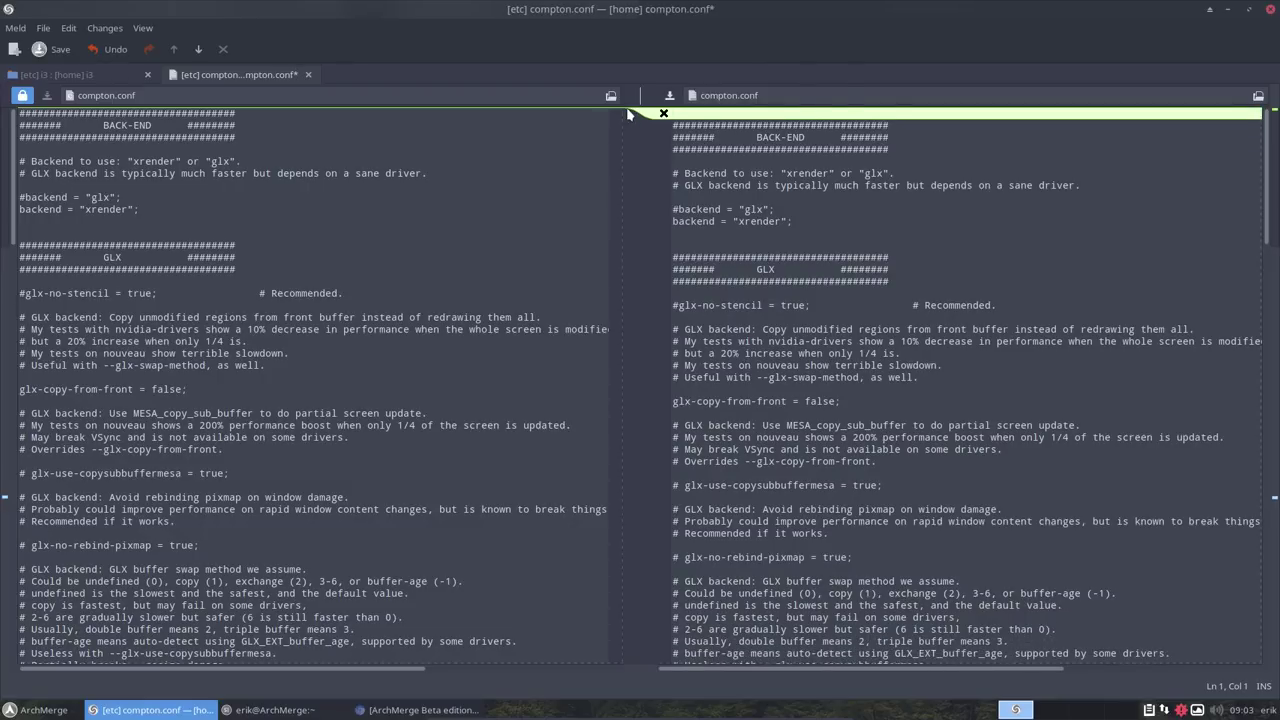
left_click(309, 75)
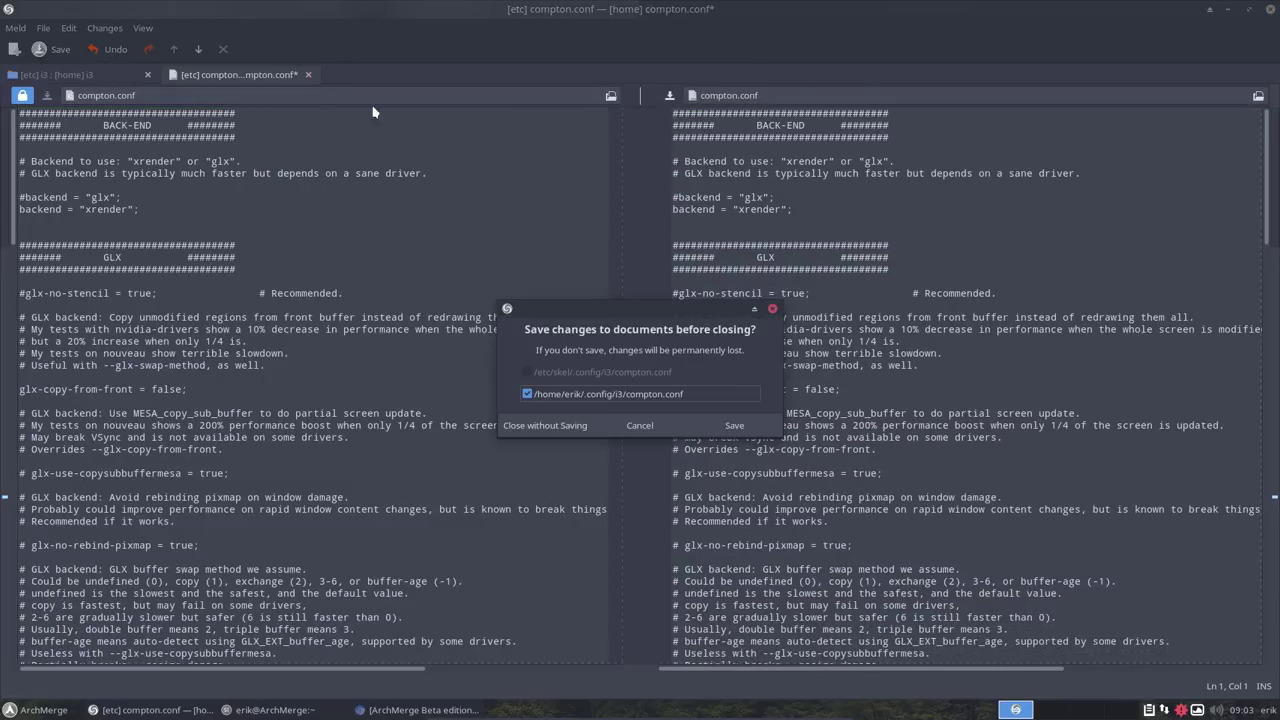
left_click(639, 425)
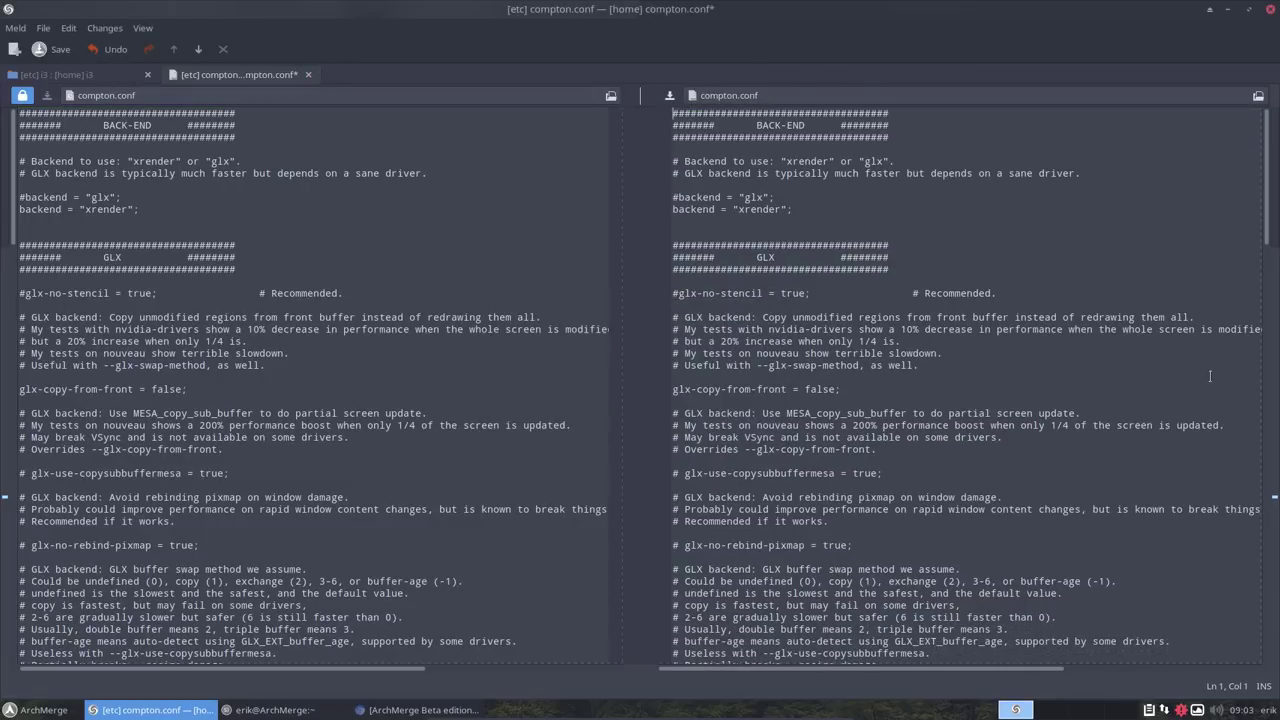
scroll(1233, 398, "down", 15)
scroll(1233, 396, "up", 3)
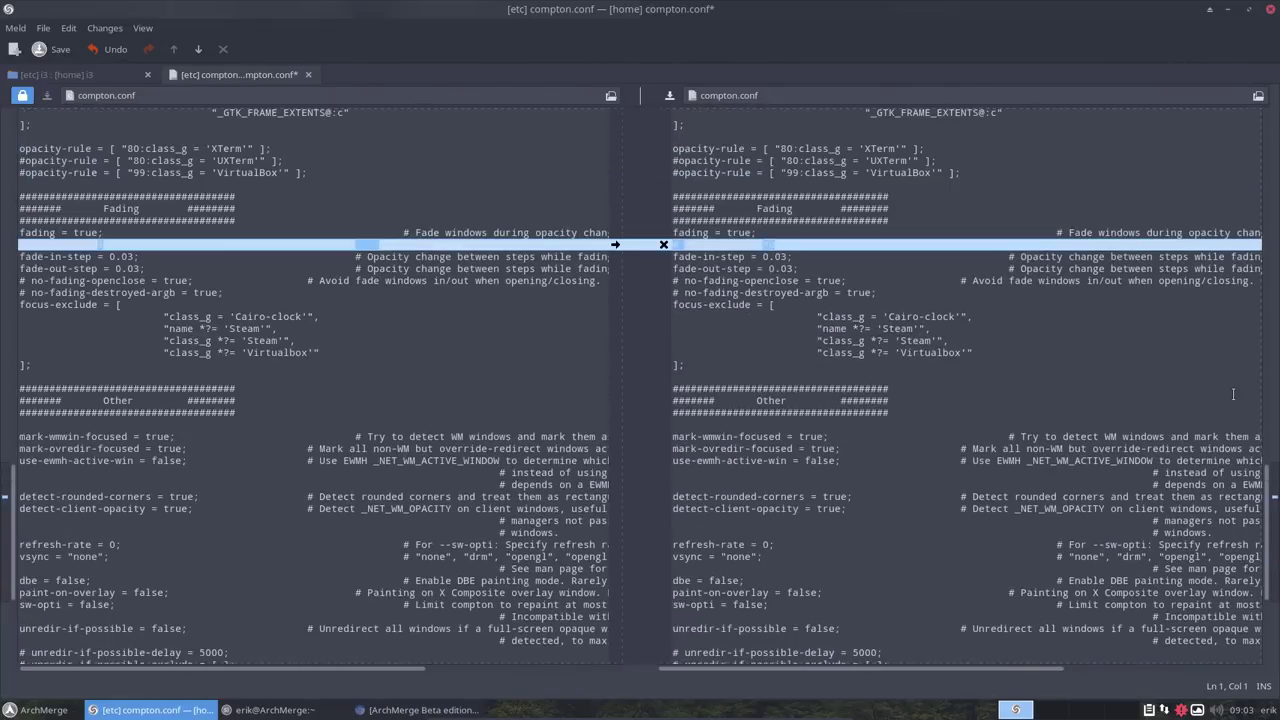
left_click(15, 28)
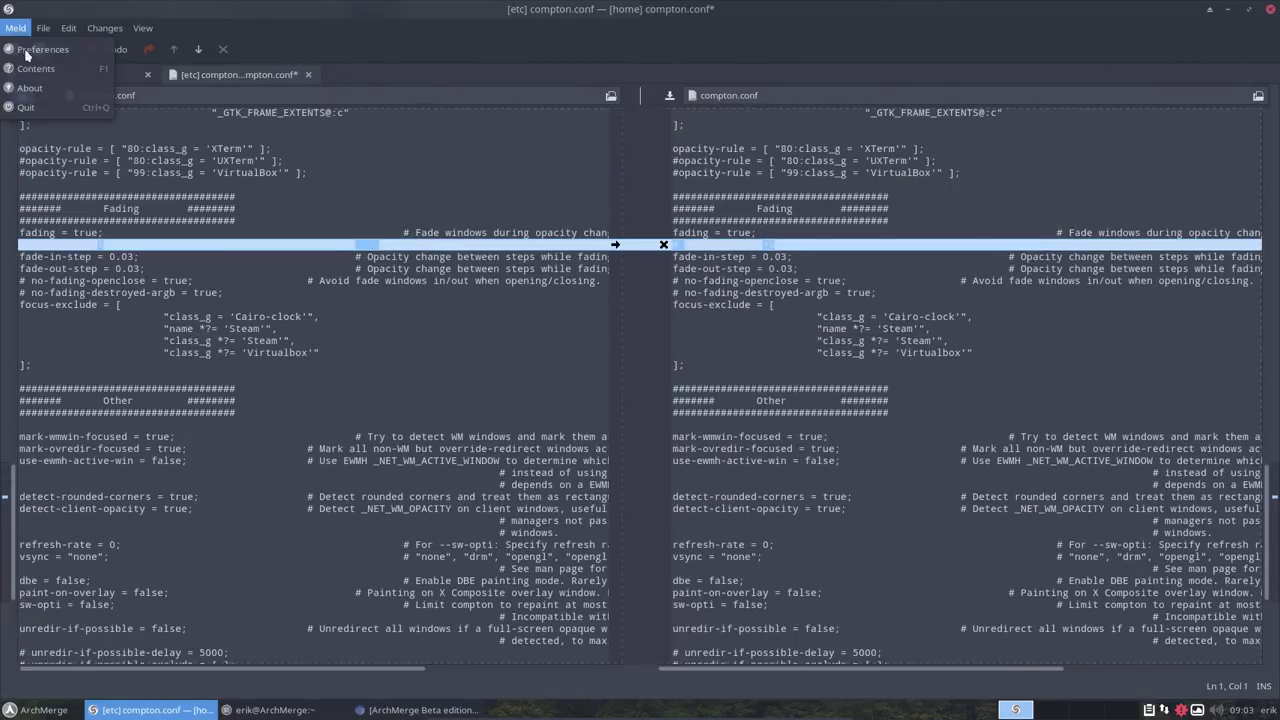
Step: Change Meld's syntax highlighting colour scheme to Solarized Light
left_click(35, 50)
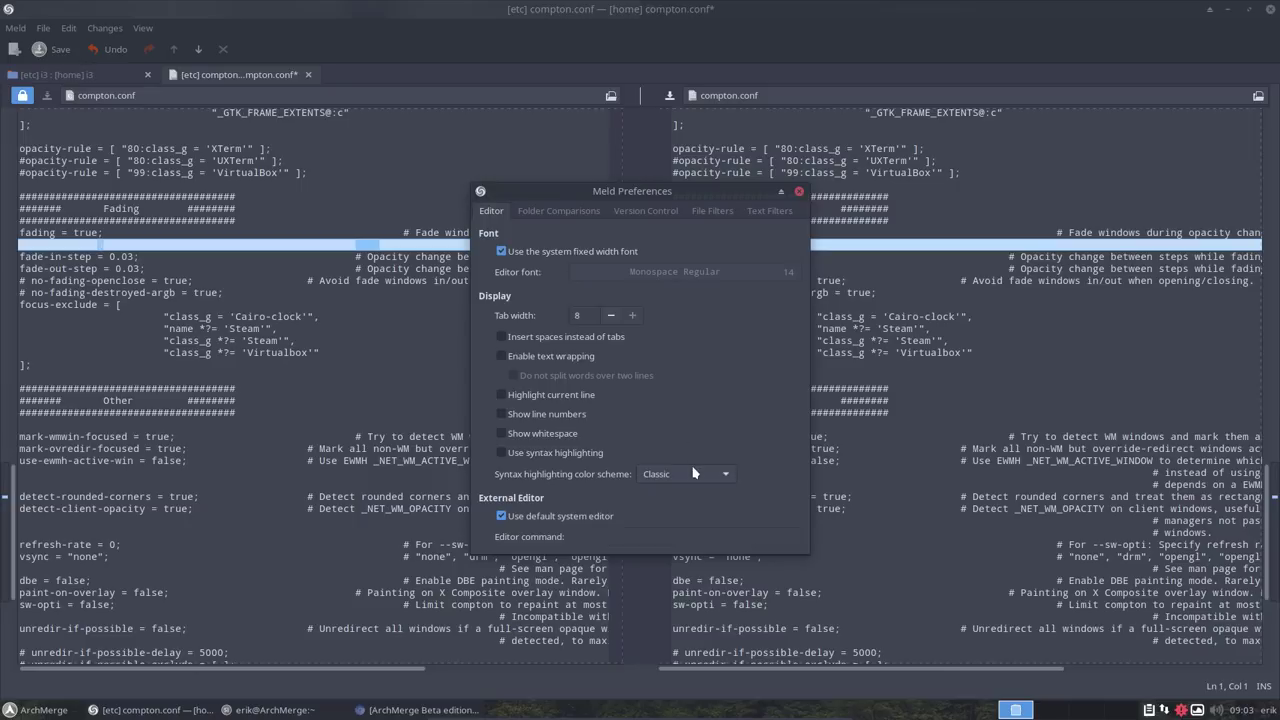
left_click(685, 474)
left_click(706, 618)
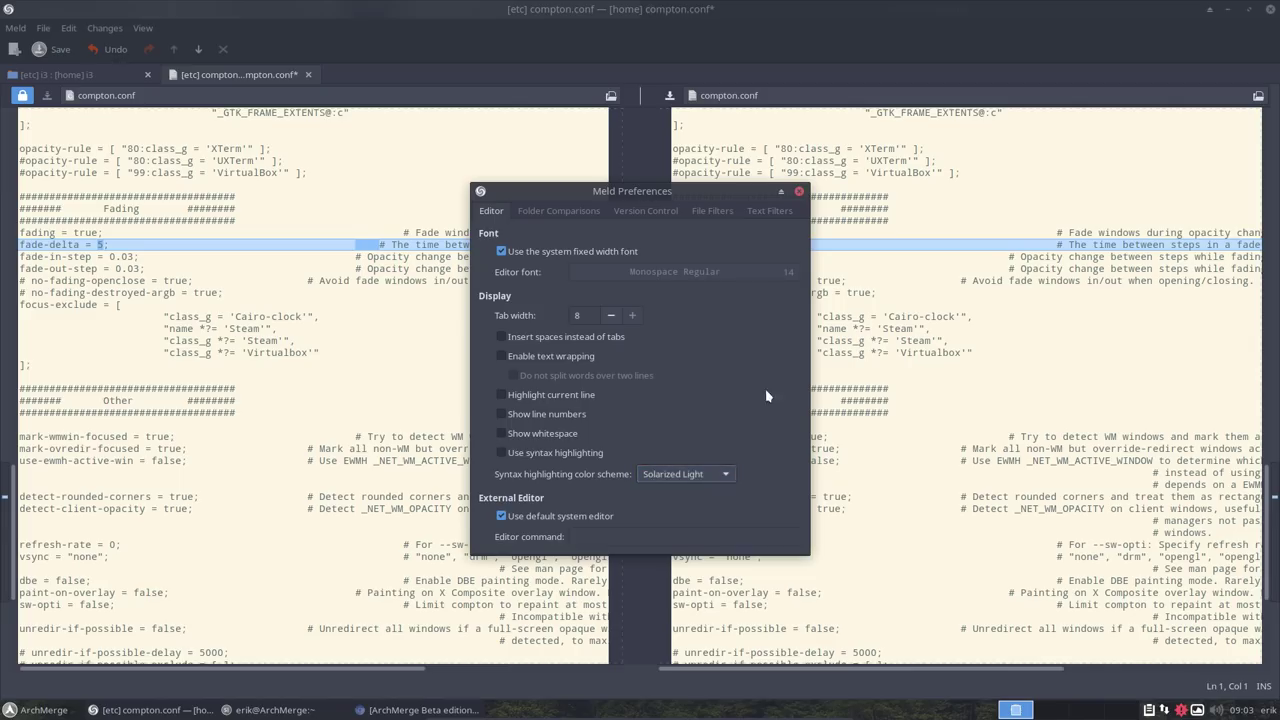
left_click(799, 191)
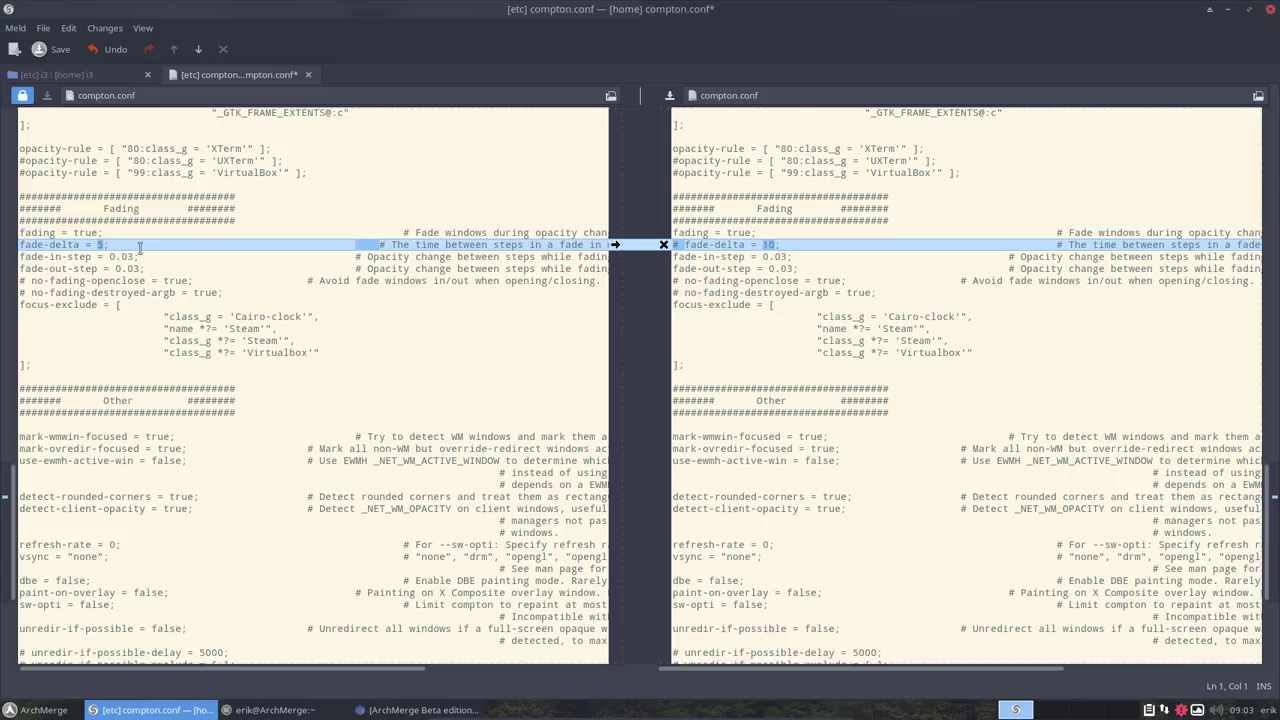
Step: Merge fade-delta = 5 into the home compton.conf, close its tab and save
left_click(615, 245)
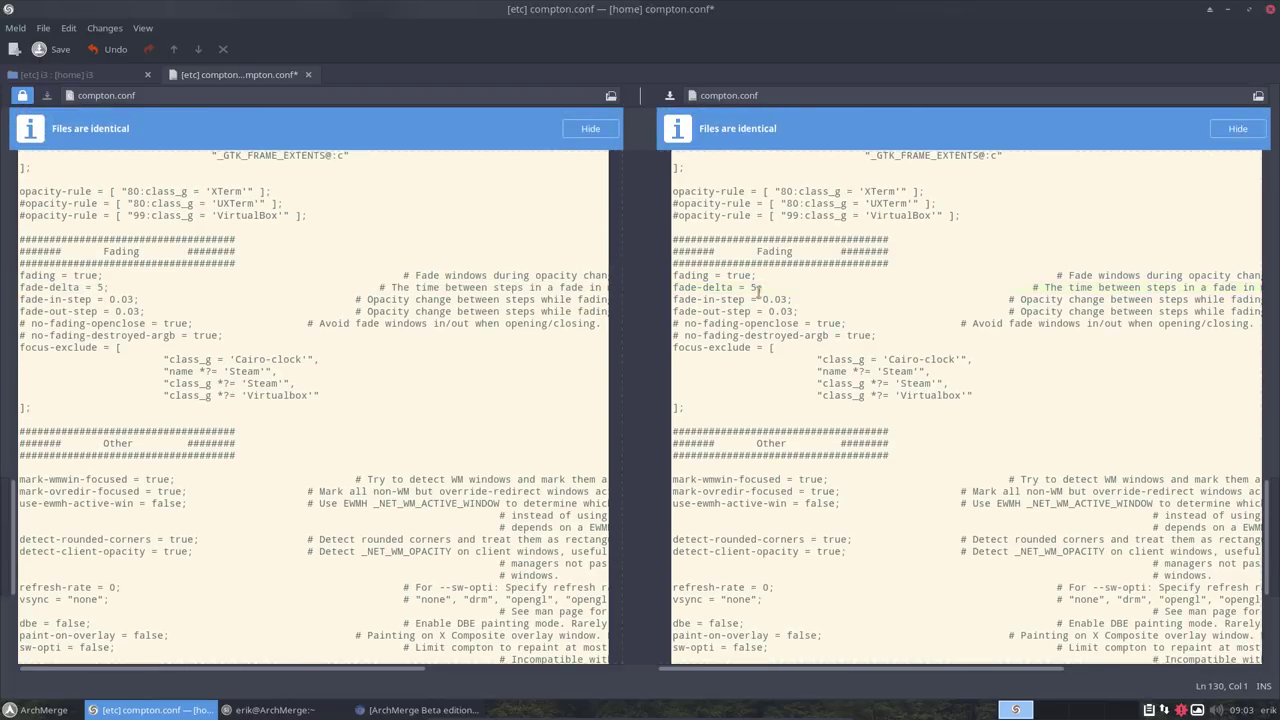
left_click(309, 75)
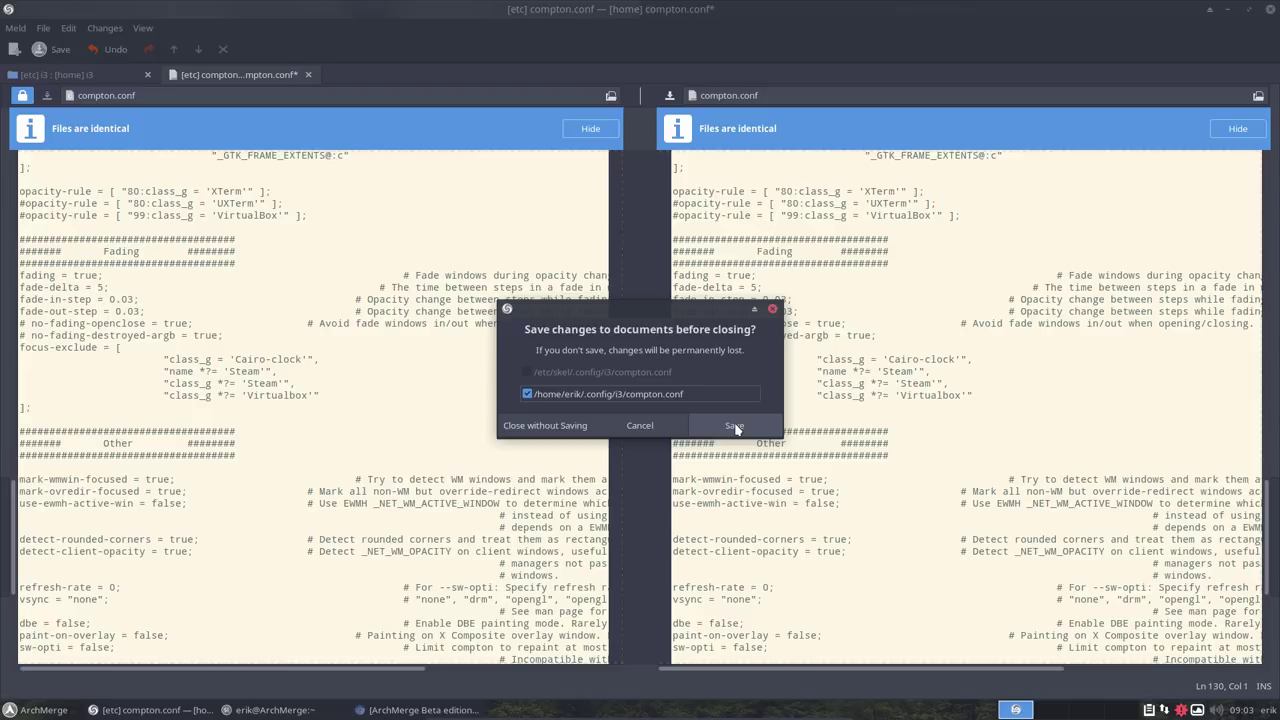
left_click(735, 427)
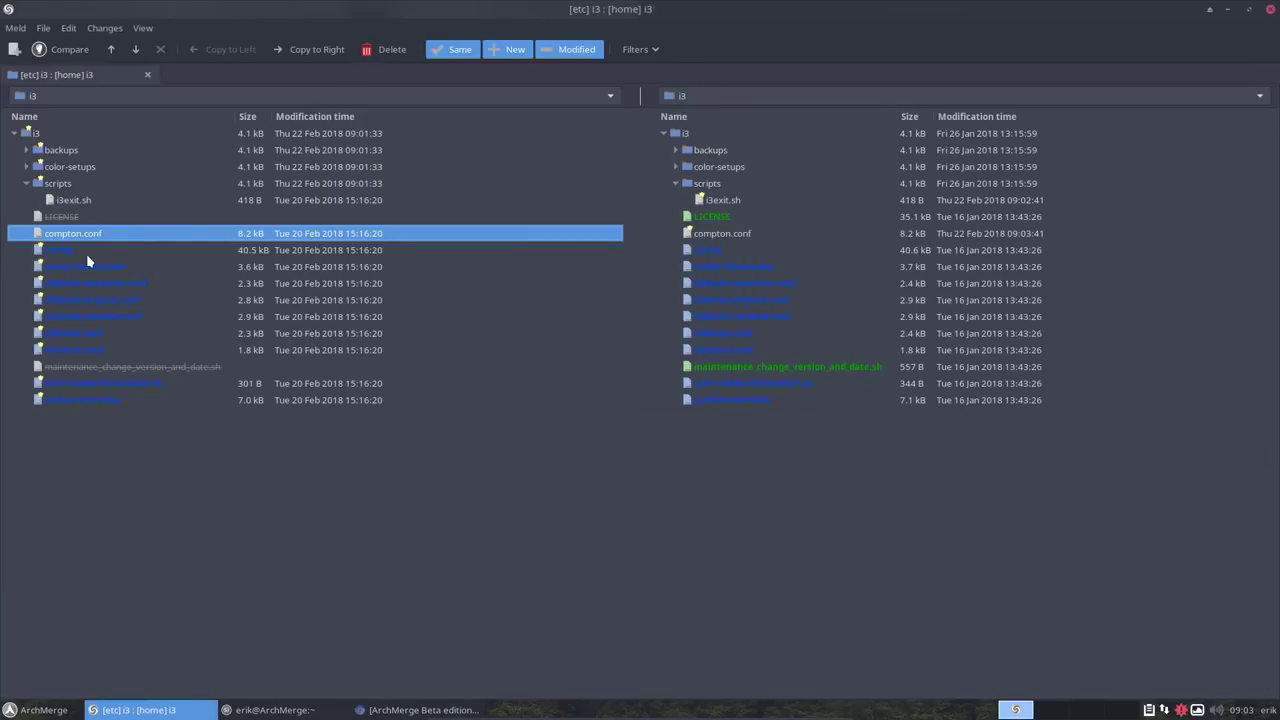
Step: Open the i3 config comparison and delete the Date/Version lines from the home copy
double_click(86, 257)
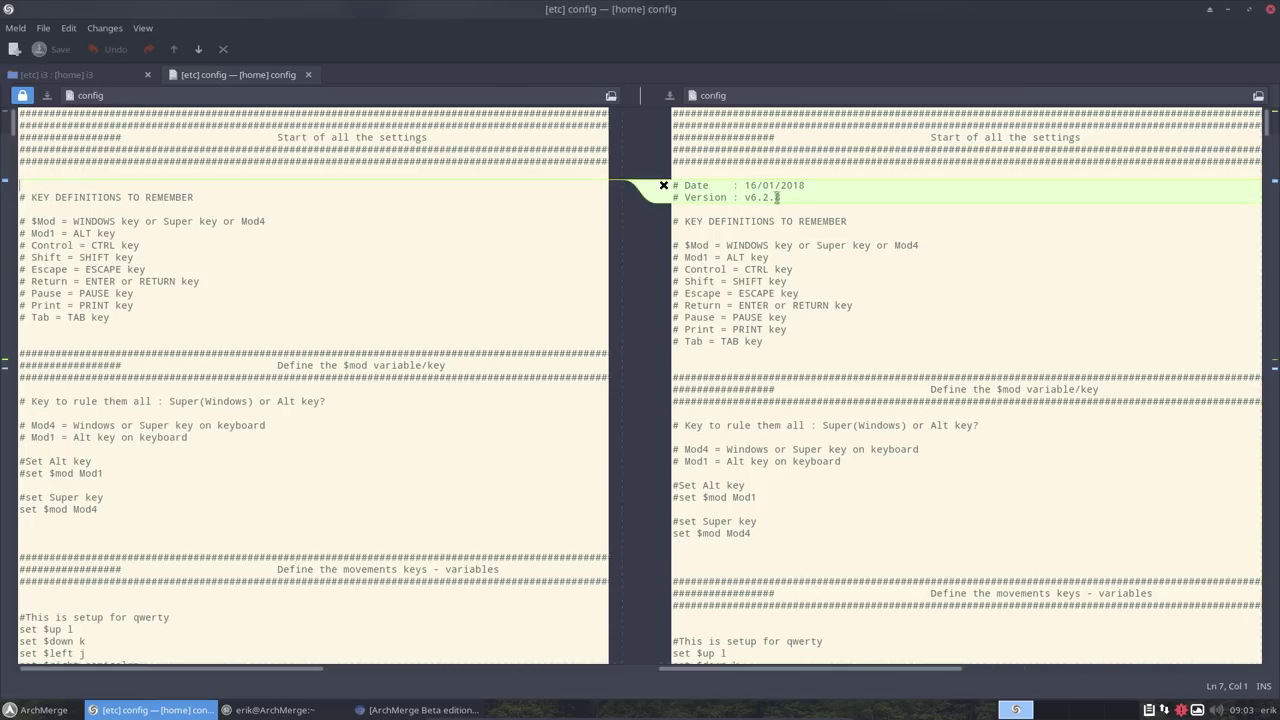
left_click_drag(782, 197, 763, 197)
type("2.8")
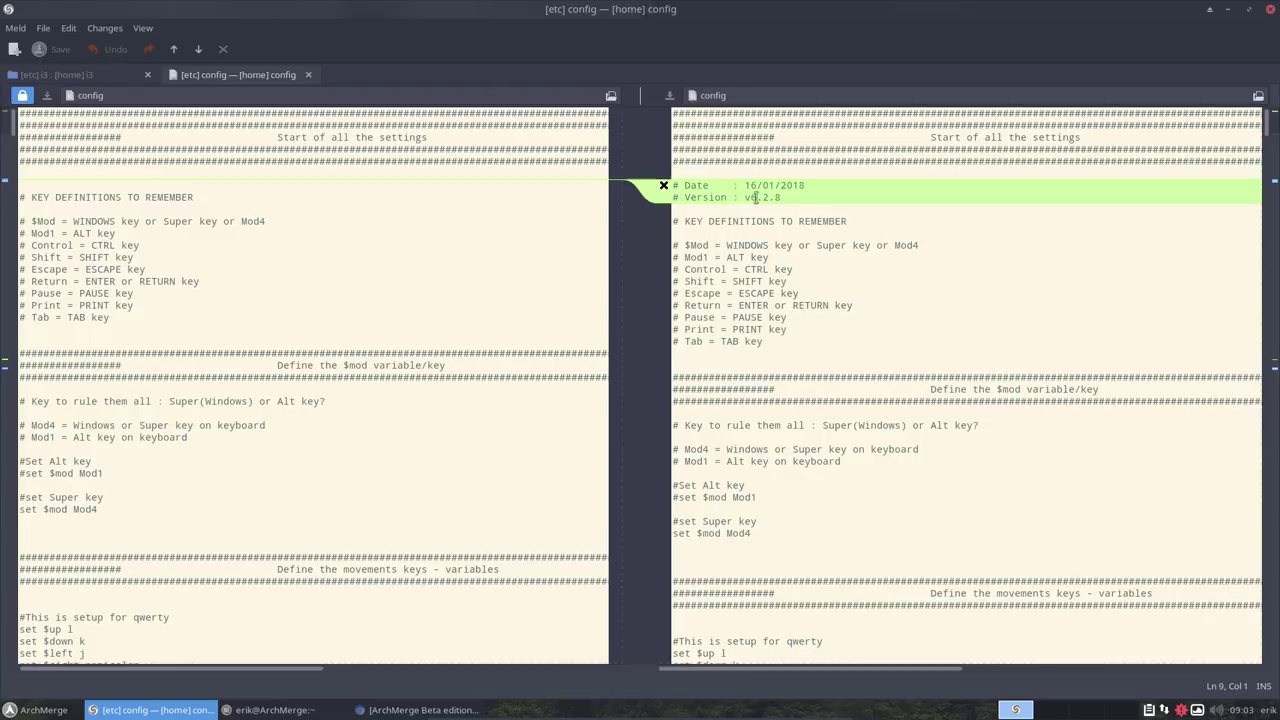
left_click(663, 185)
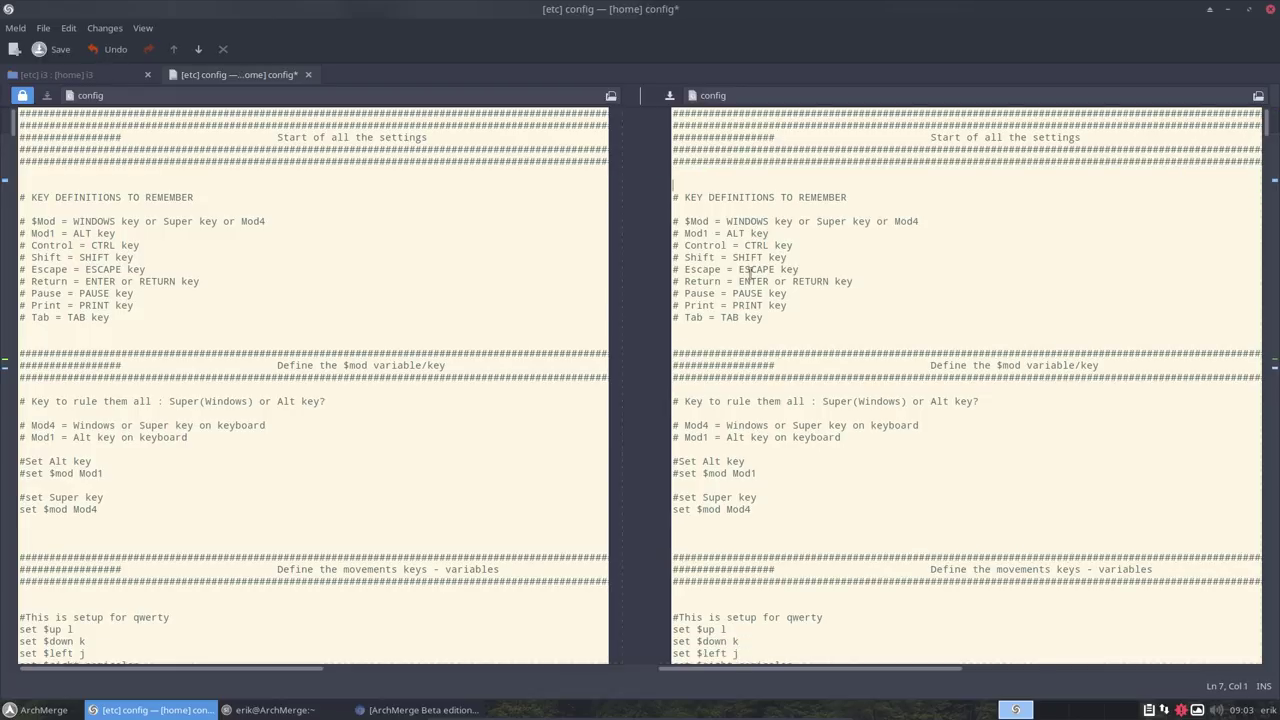
Step: Copy the rofi full and rofi small bindings from the etc config into the home config
scroll(748, 308, "down", 20)
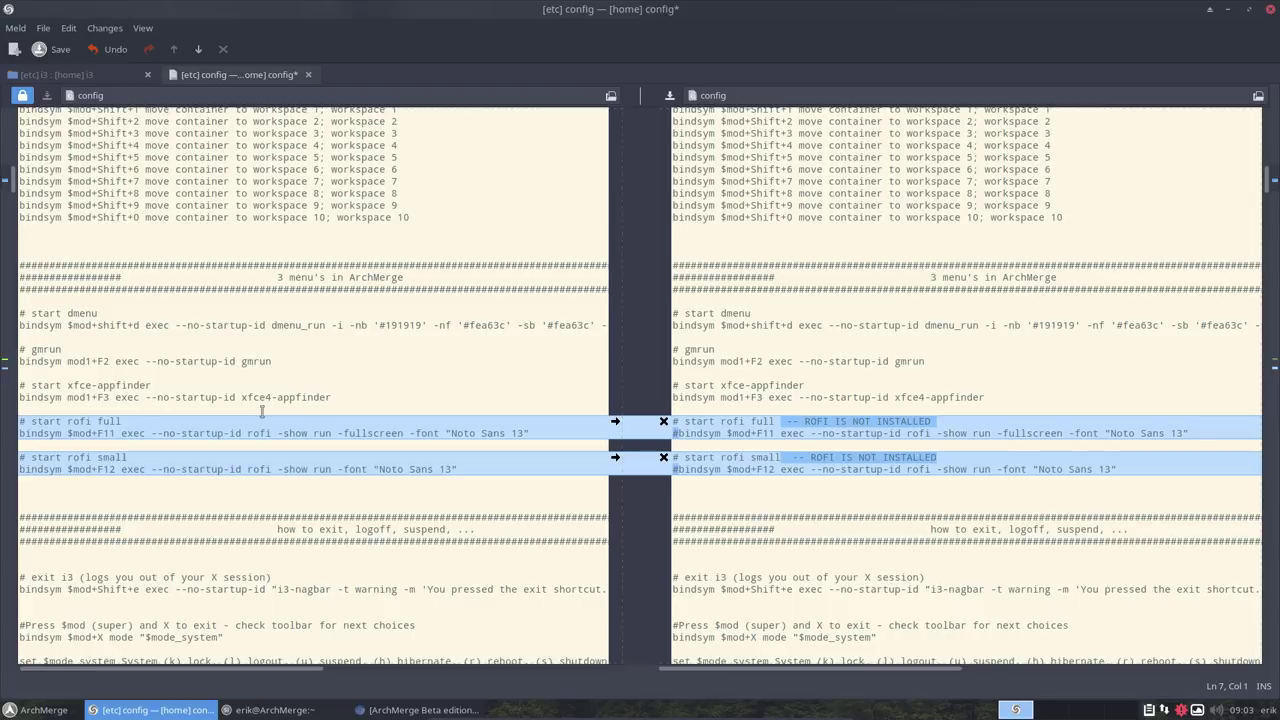
left_click(616, 424)
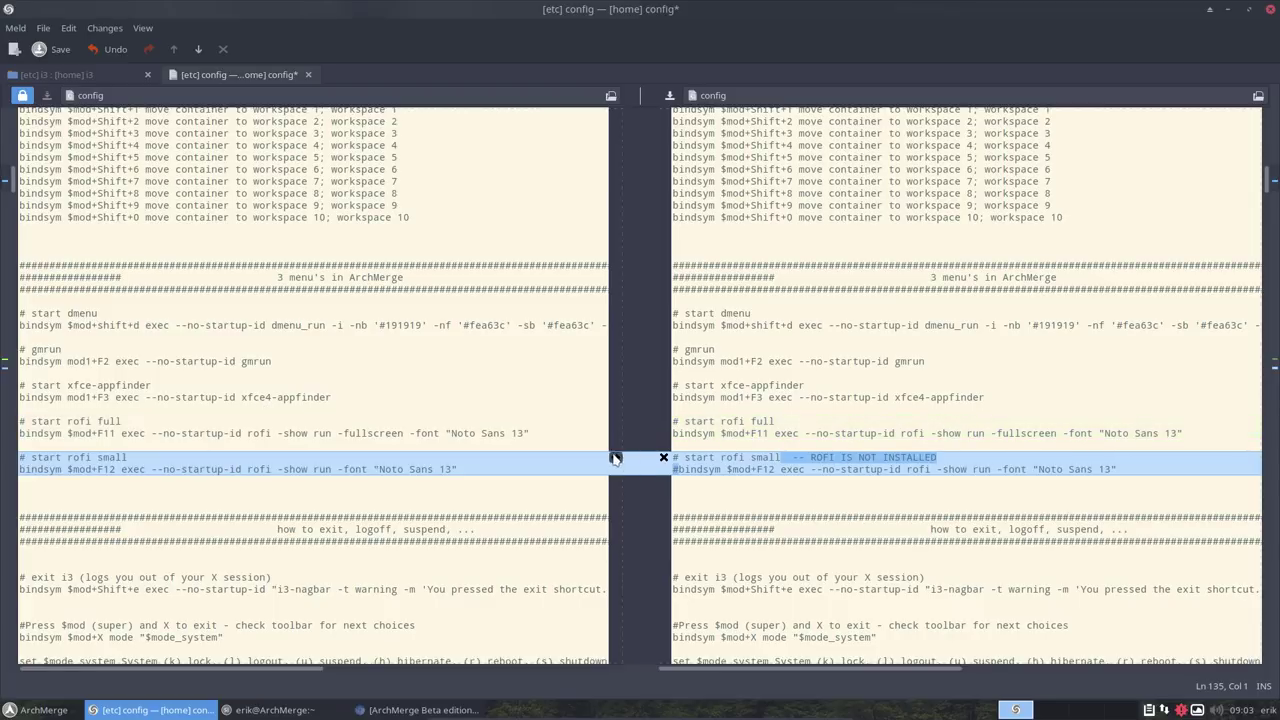
left_click(616, 458)
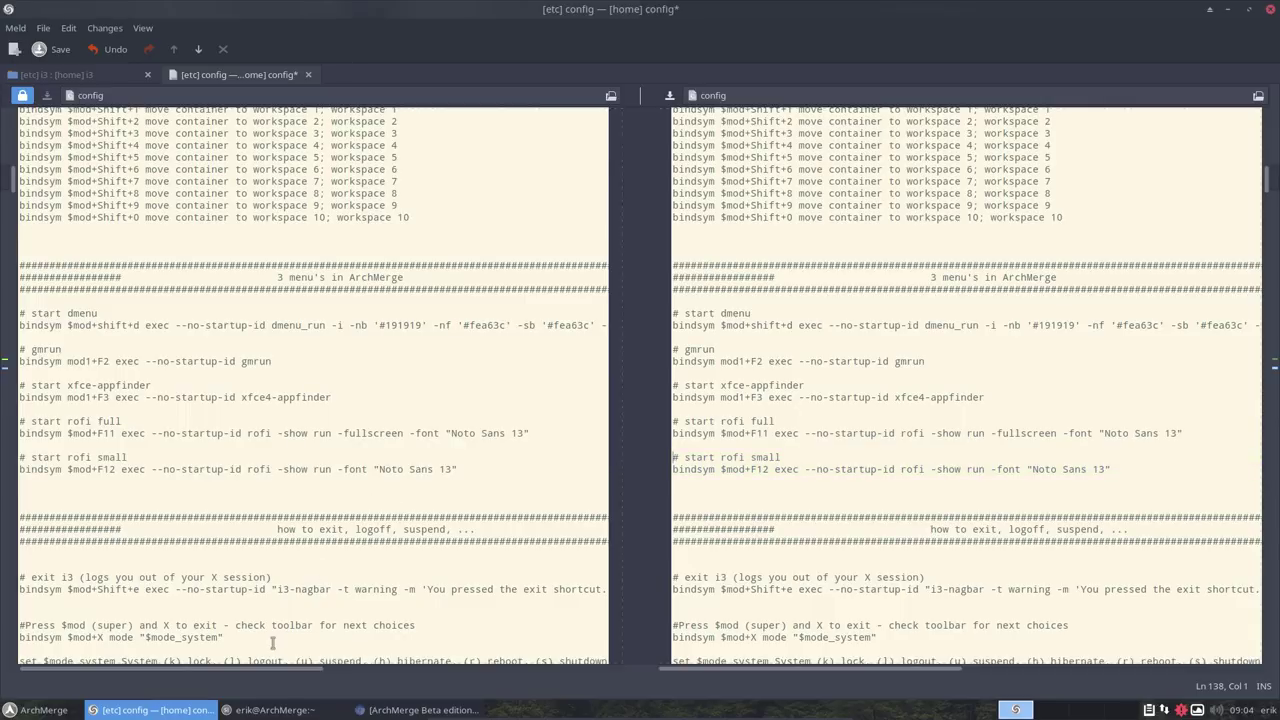
left_click(407, 712)
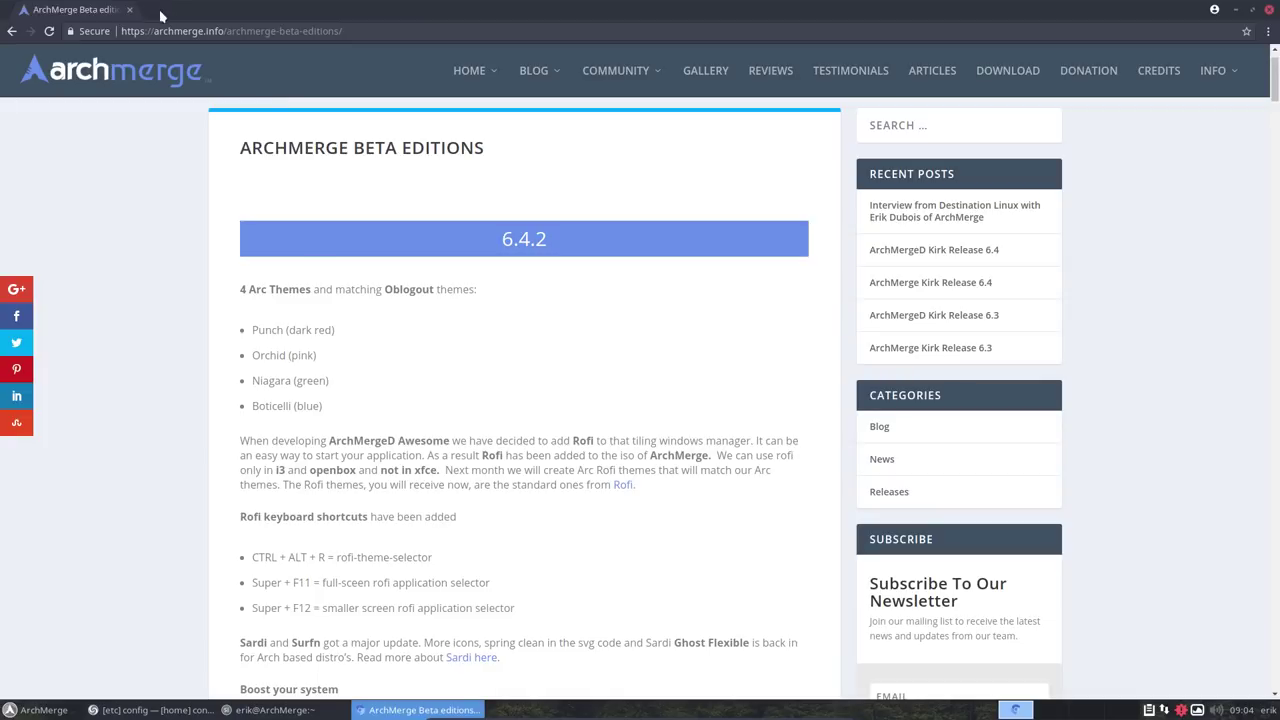
Step: Search 'rofi github' in a new tab and read the DaveDavenport/rofi repository README
left_click(162, 12)
type("ro")
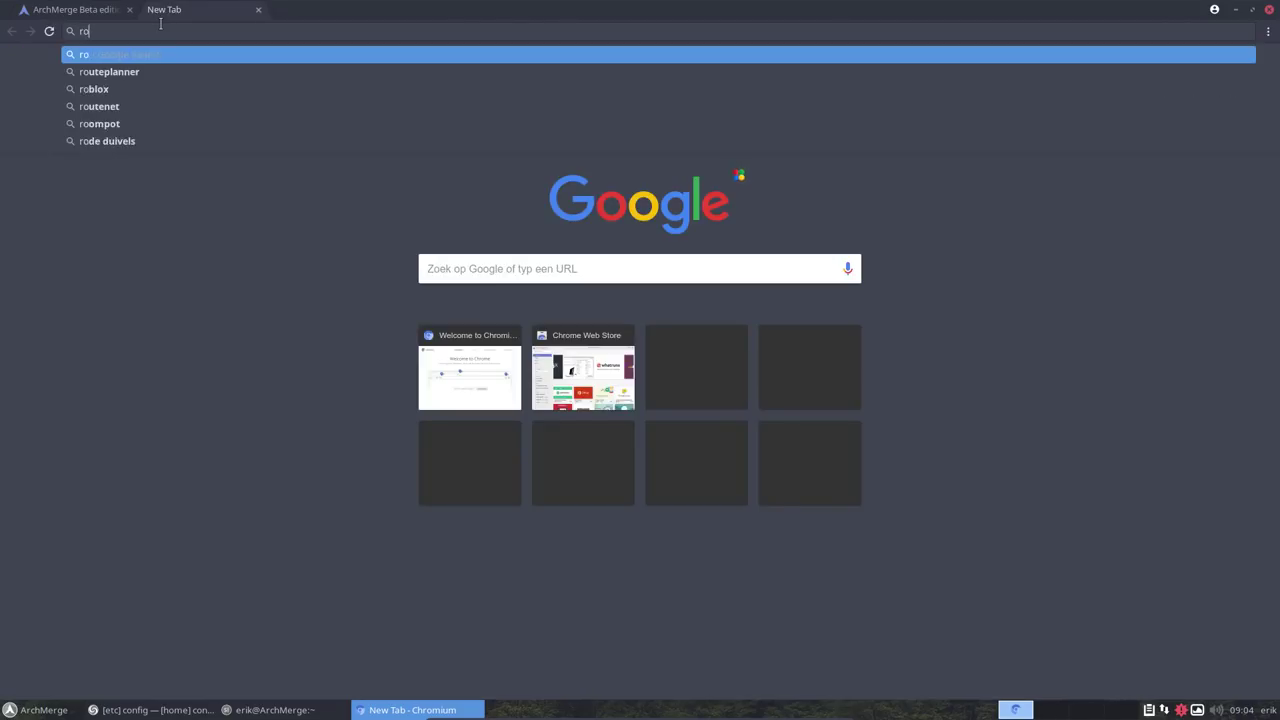
type("fi github")
key("Return")
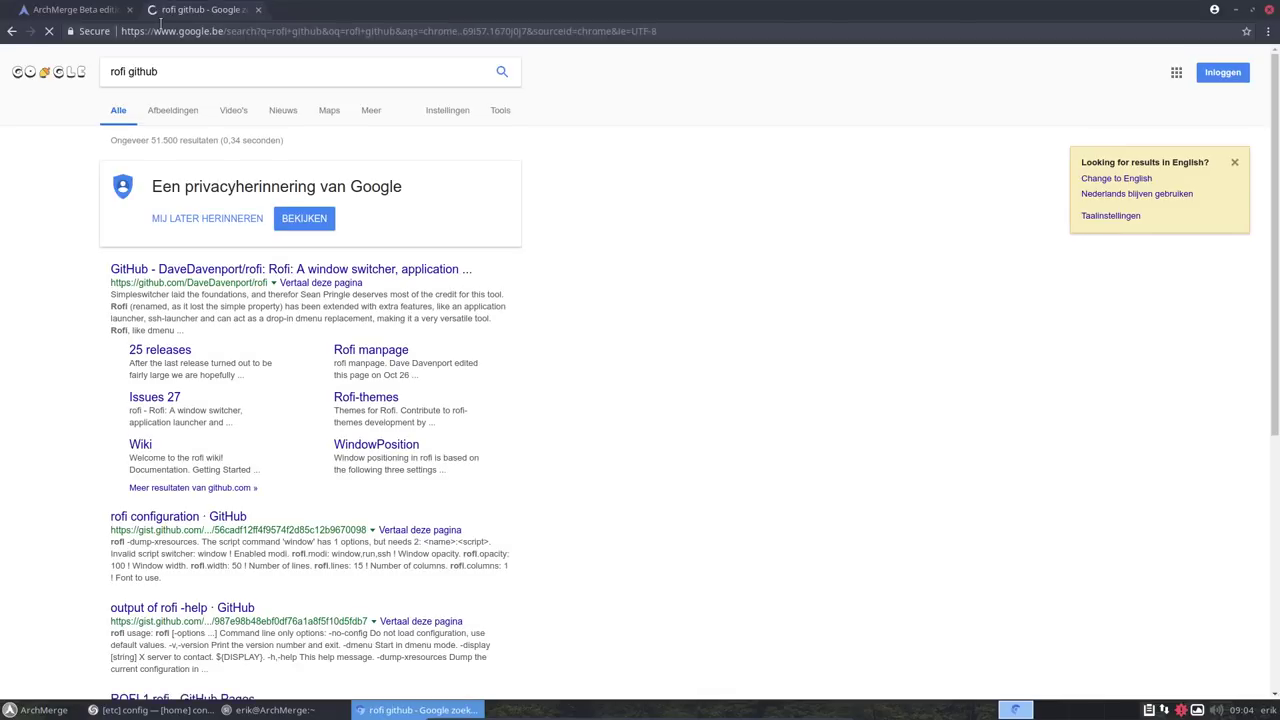
left_click(320, 276)
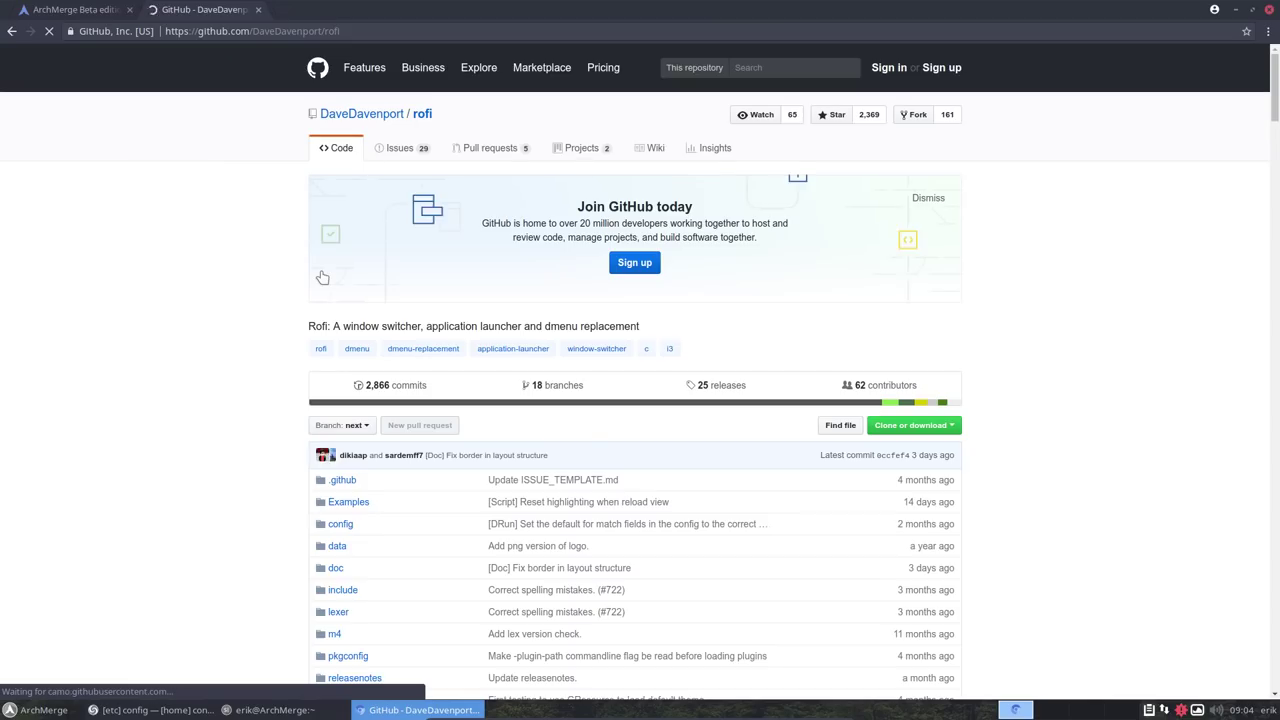
scroll(214, 291, "down", 10)
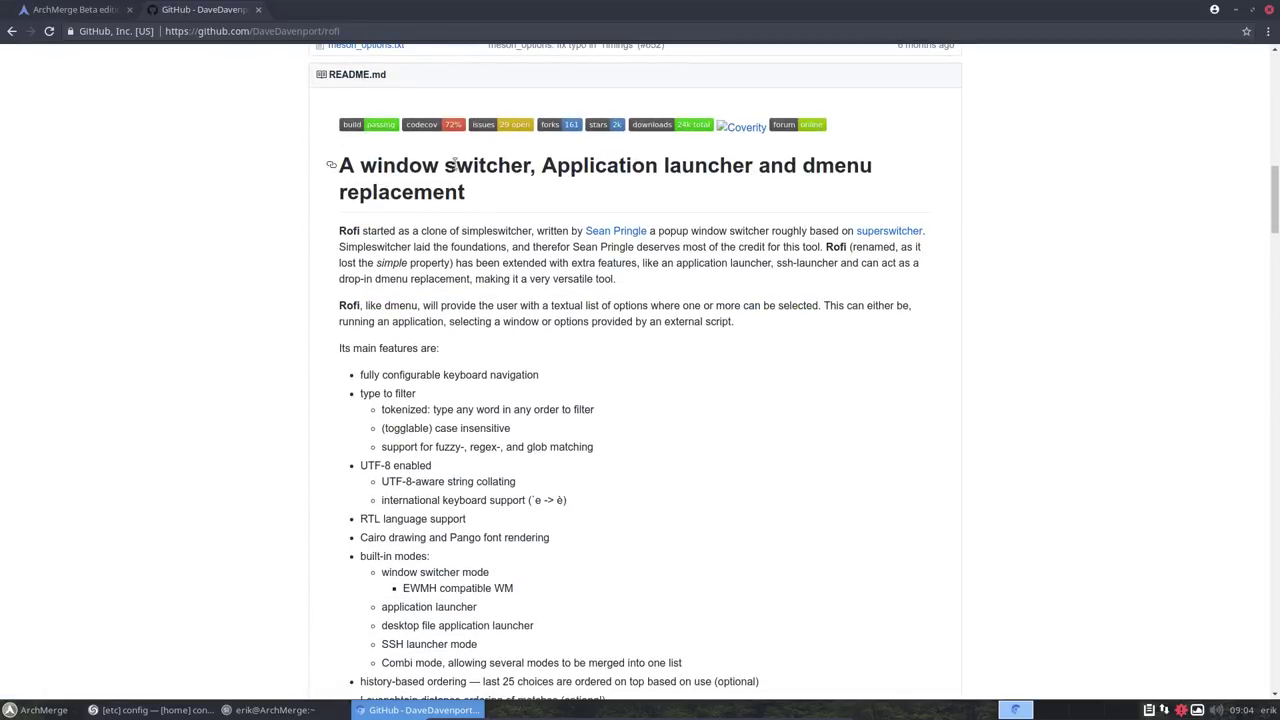
left_click_drag(409, 166, 524, 166)
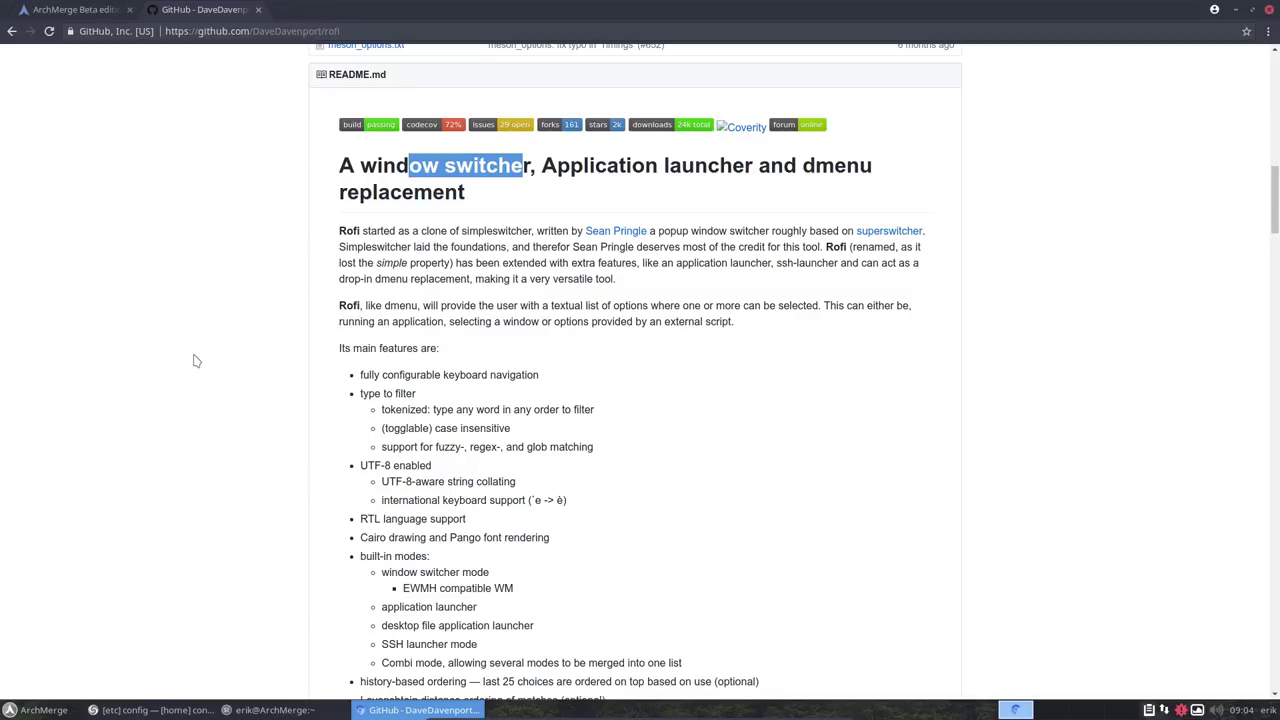
left_click(1237, 10)
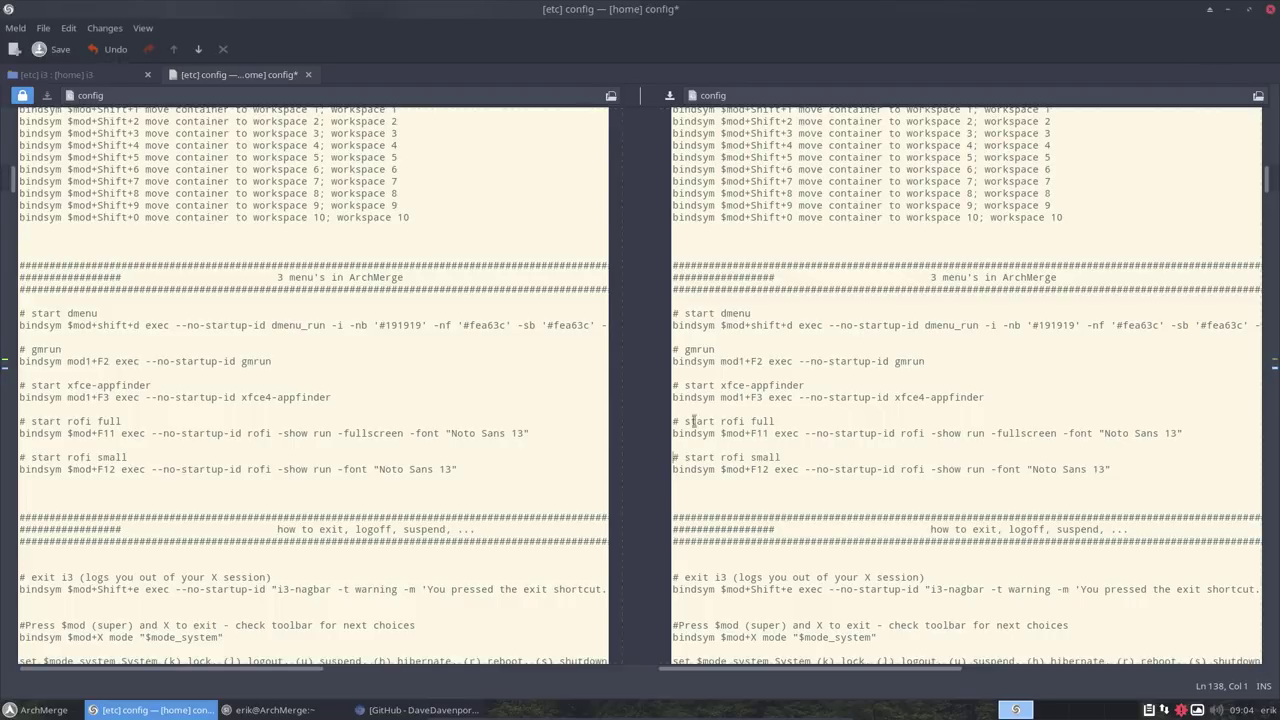
Step: Copy the control+mod1+Return terminal line from the etc config into the home config
scroll(524, 460, "down", 10)
scroll(524, 460, "down", 15)
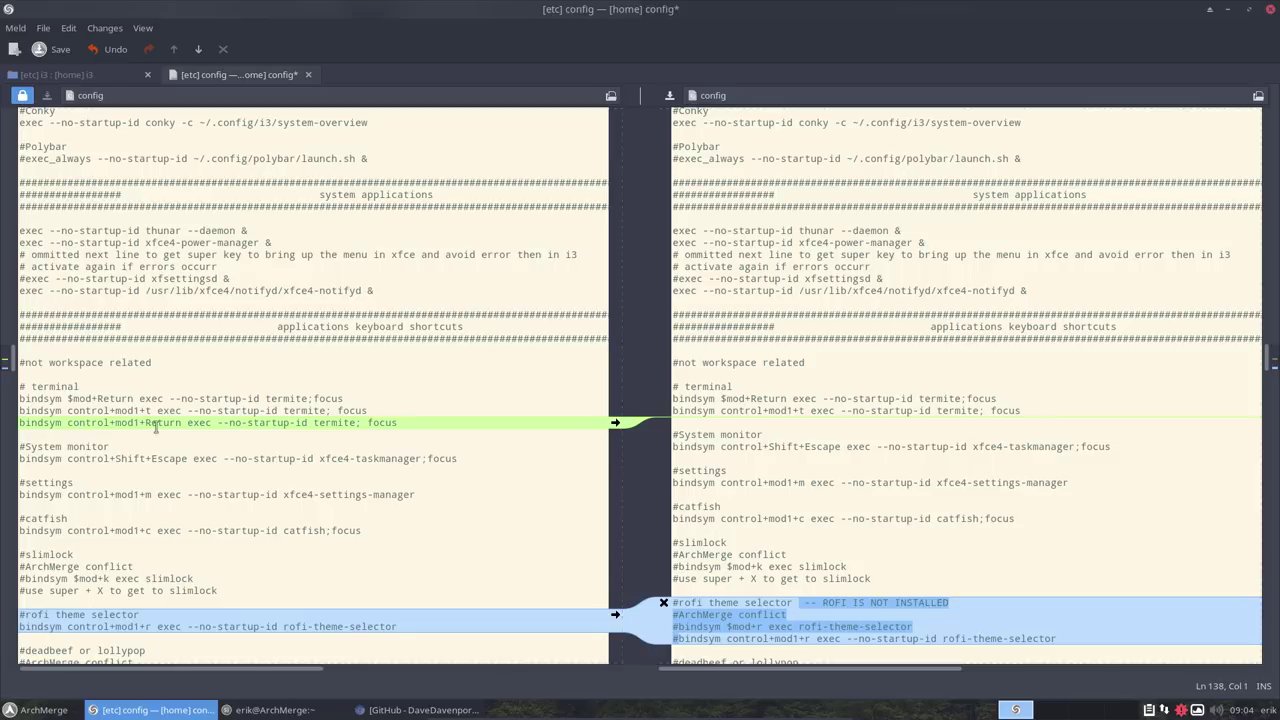
left_click(621, 424)
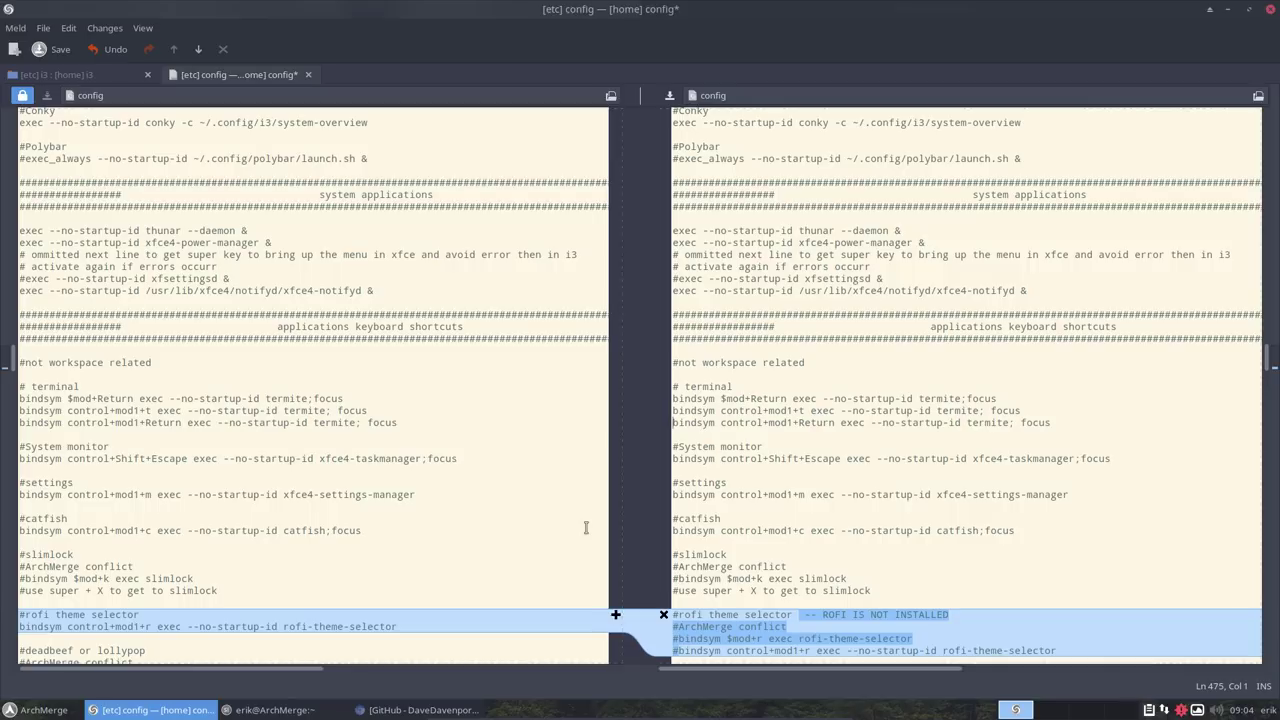
key("Return")
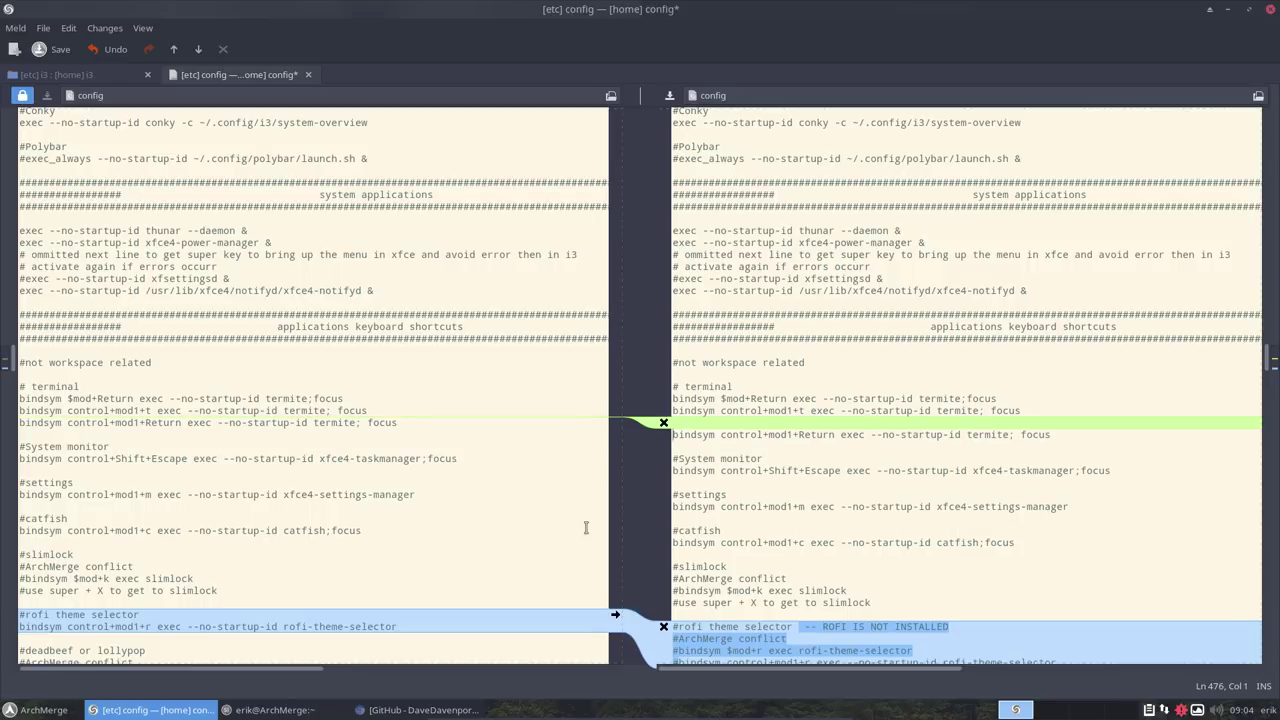
key("BackSpace")
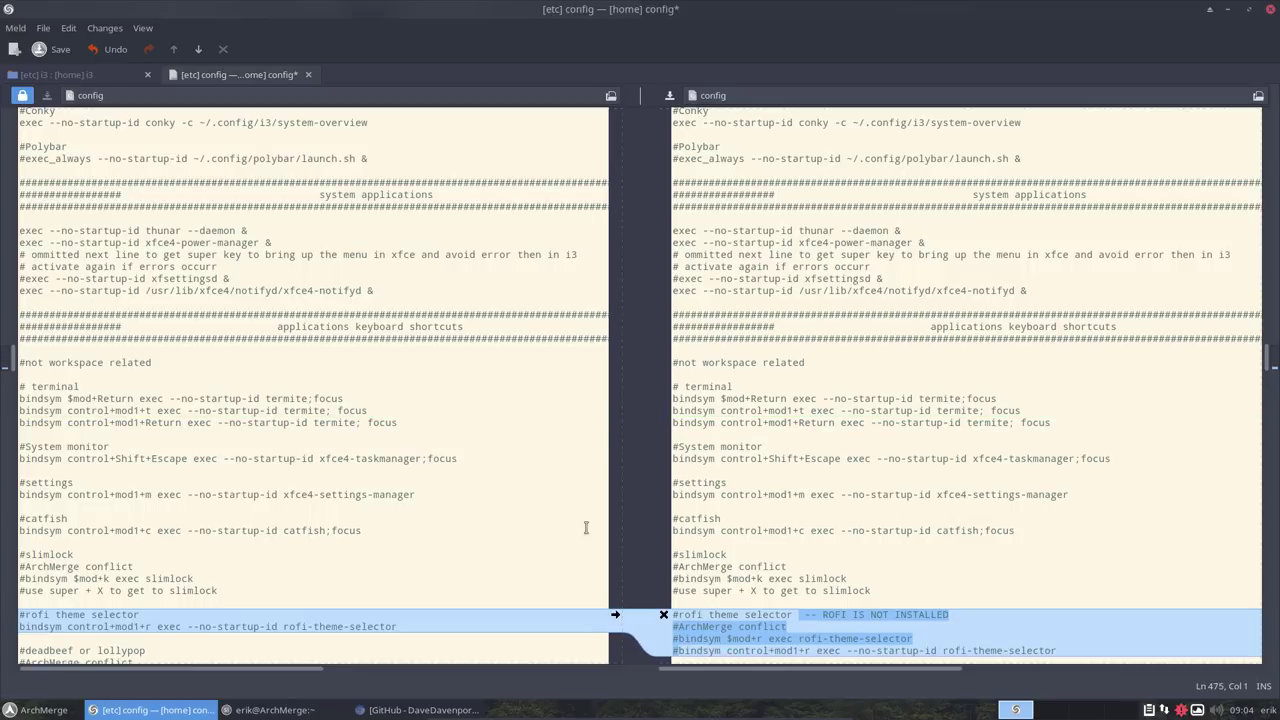
Step: Copy the rofi theme selector block across, then close the comparison and save the home config
scroll(586, 527, "down", 1)
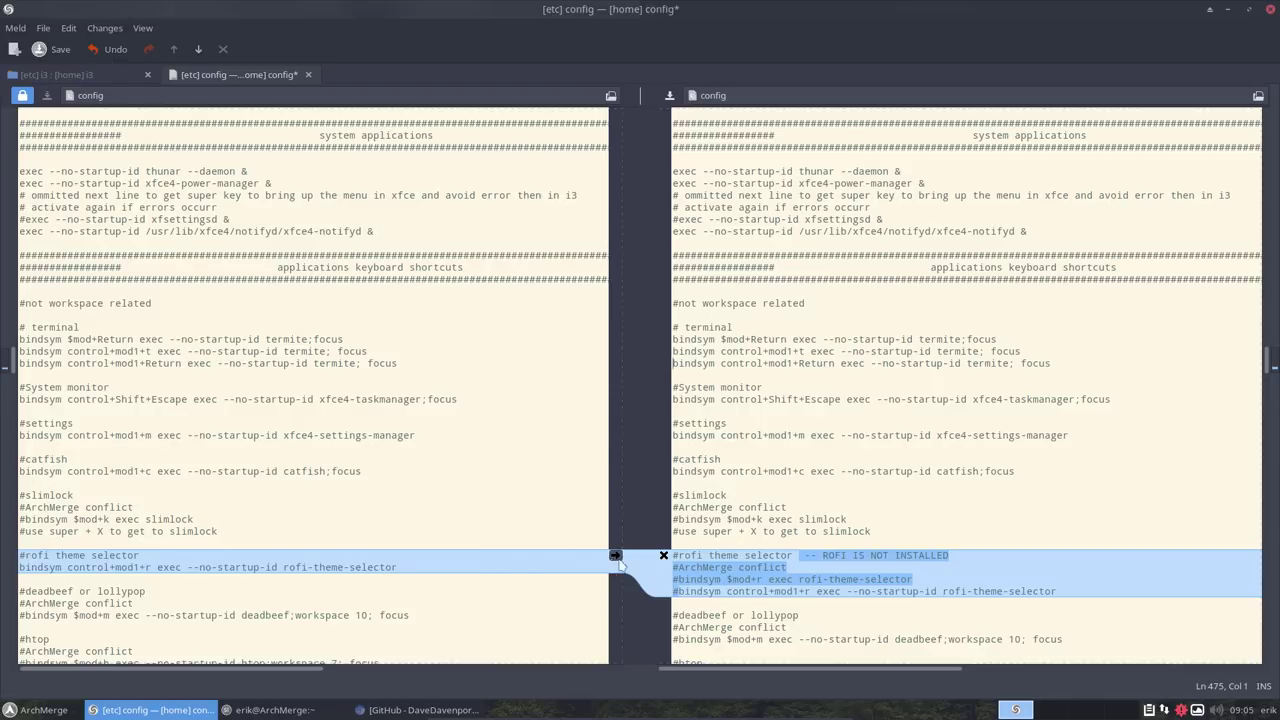
left_click(616, 557)
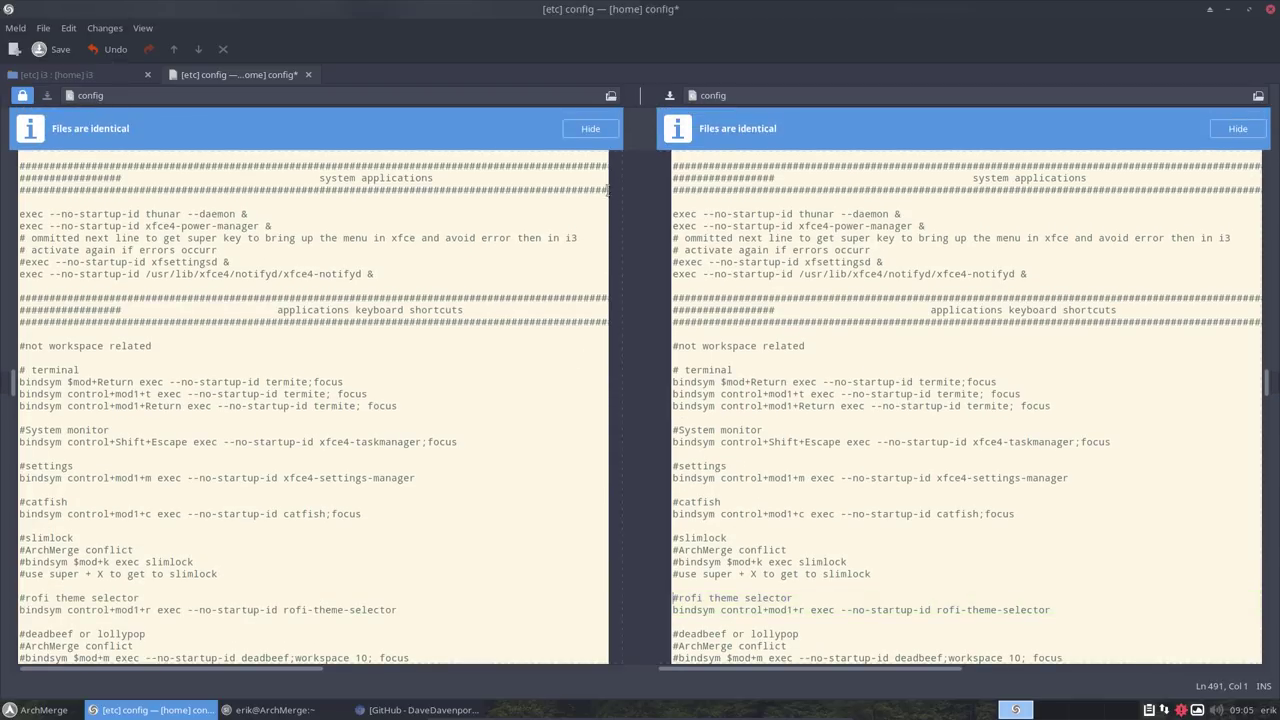
left_click(308, 75)
left_click(733, 425)
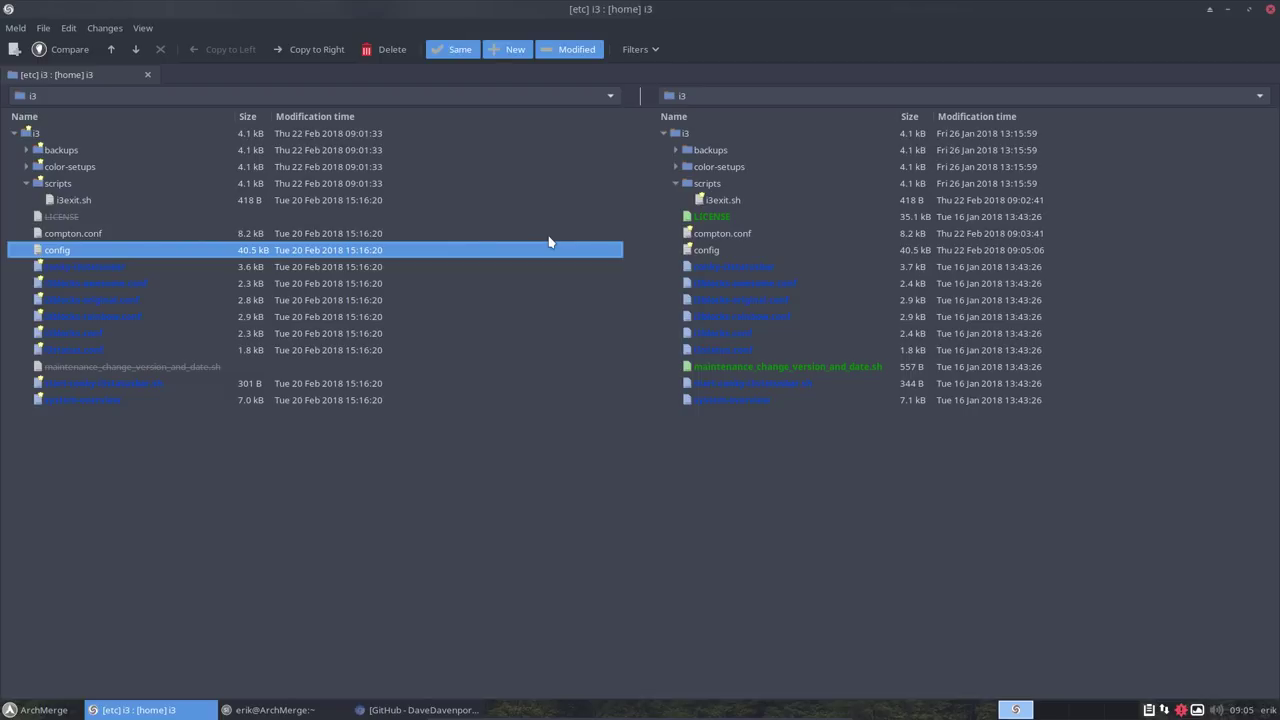
Step: In conky-i3statusbar, delete the extra header lines and restore the lone # line above Author
double_click(120, 268)
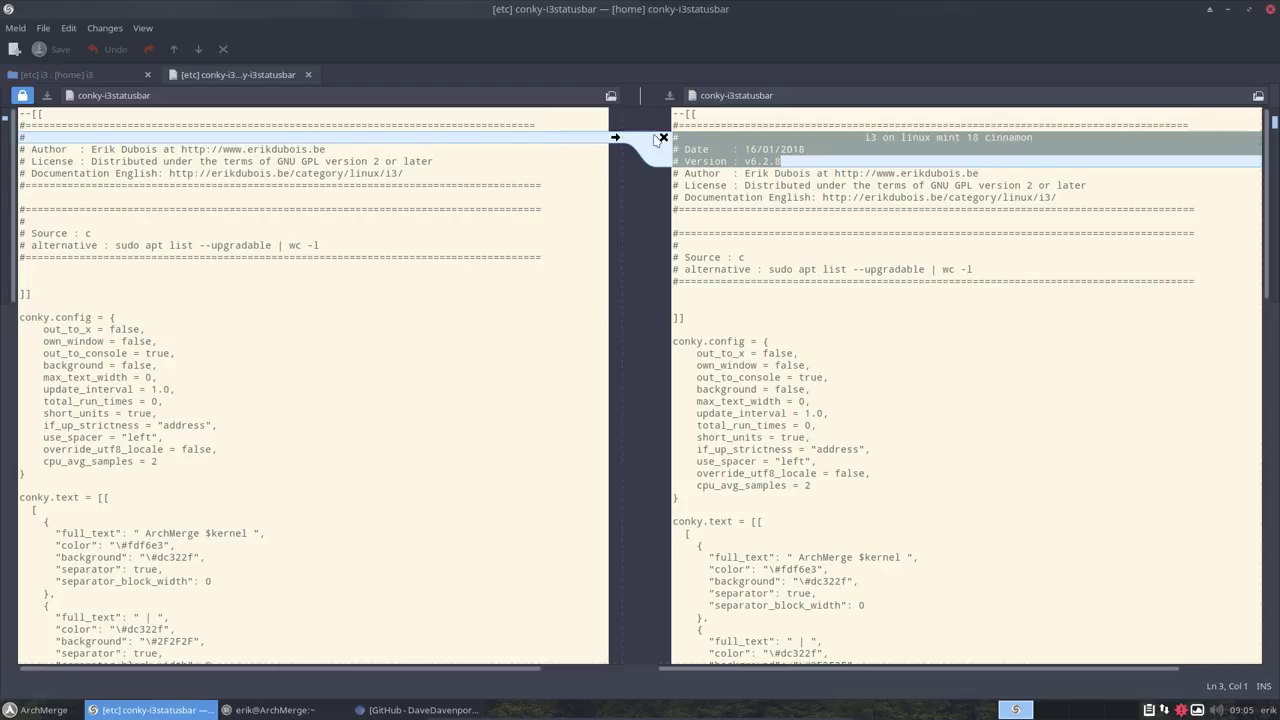
left_click(663, 137)
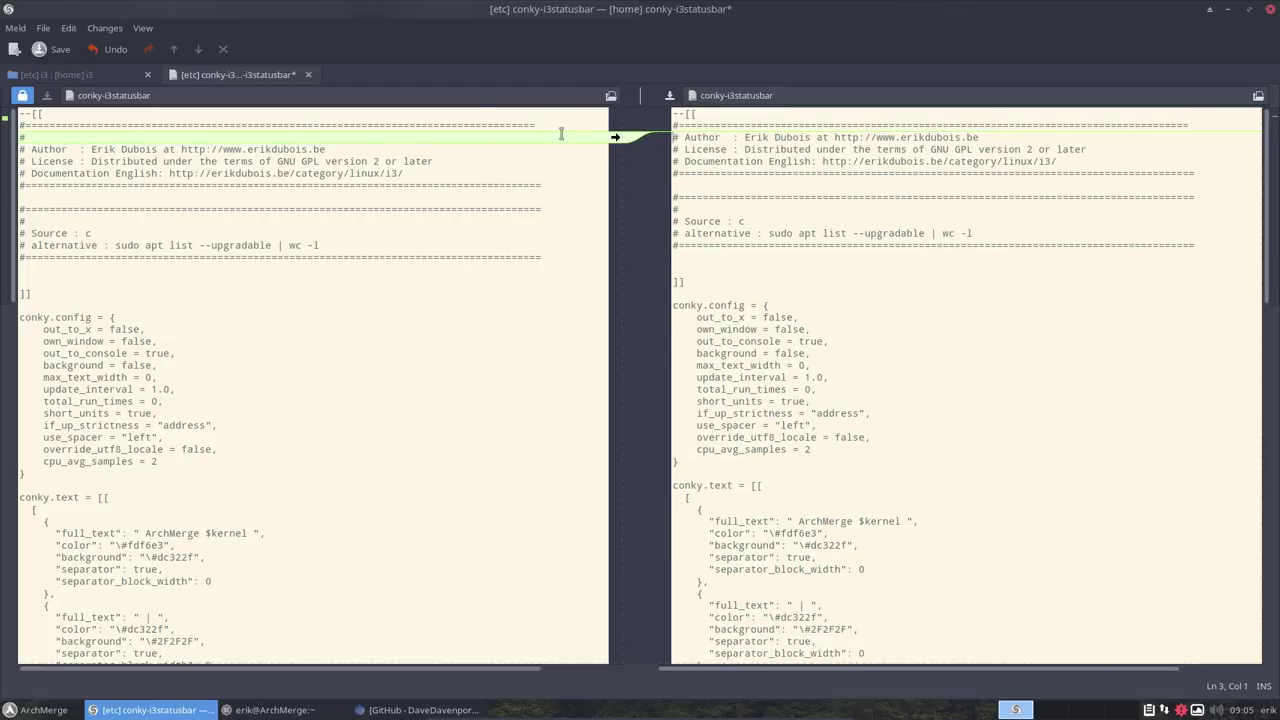
type("#")
key("Return")
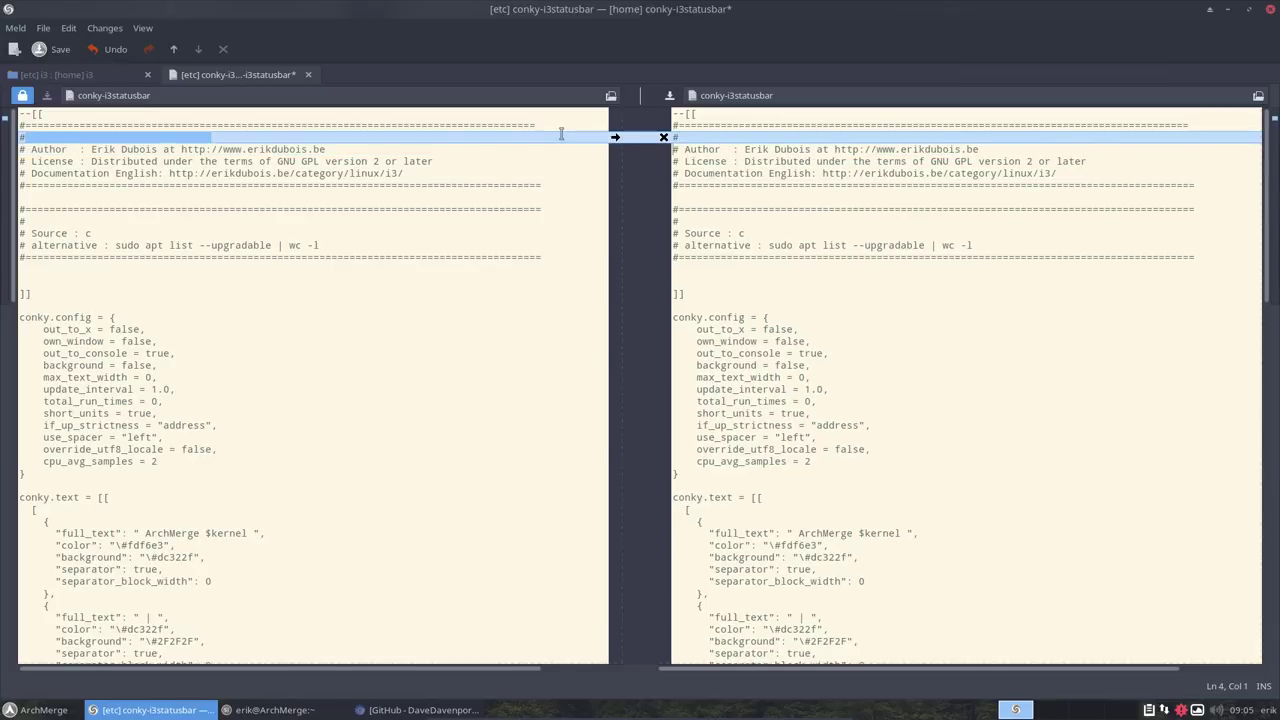
left_click(240, 134)
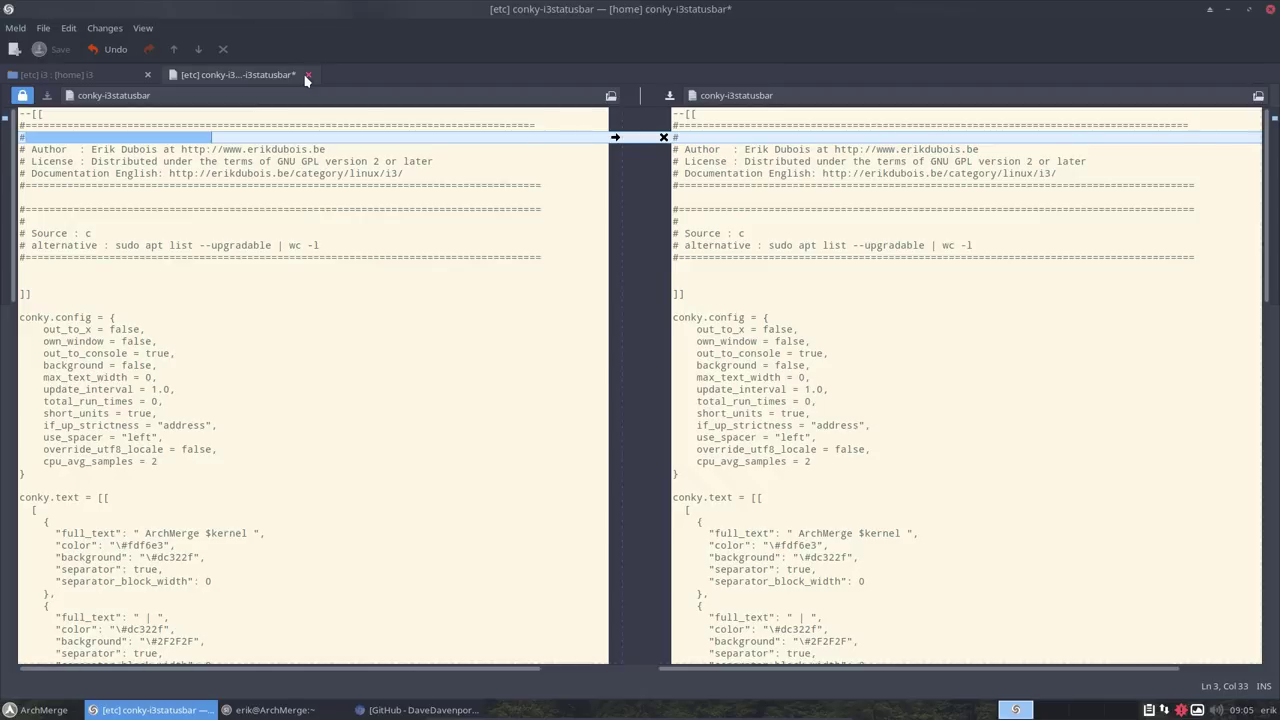
Step: Resolve the last conky-i3statusbar difference and save the home file on closing
left_click(615, 136)
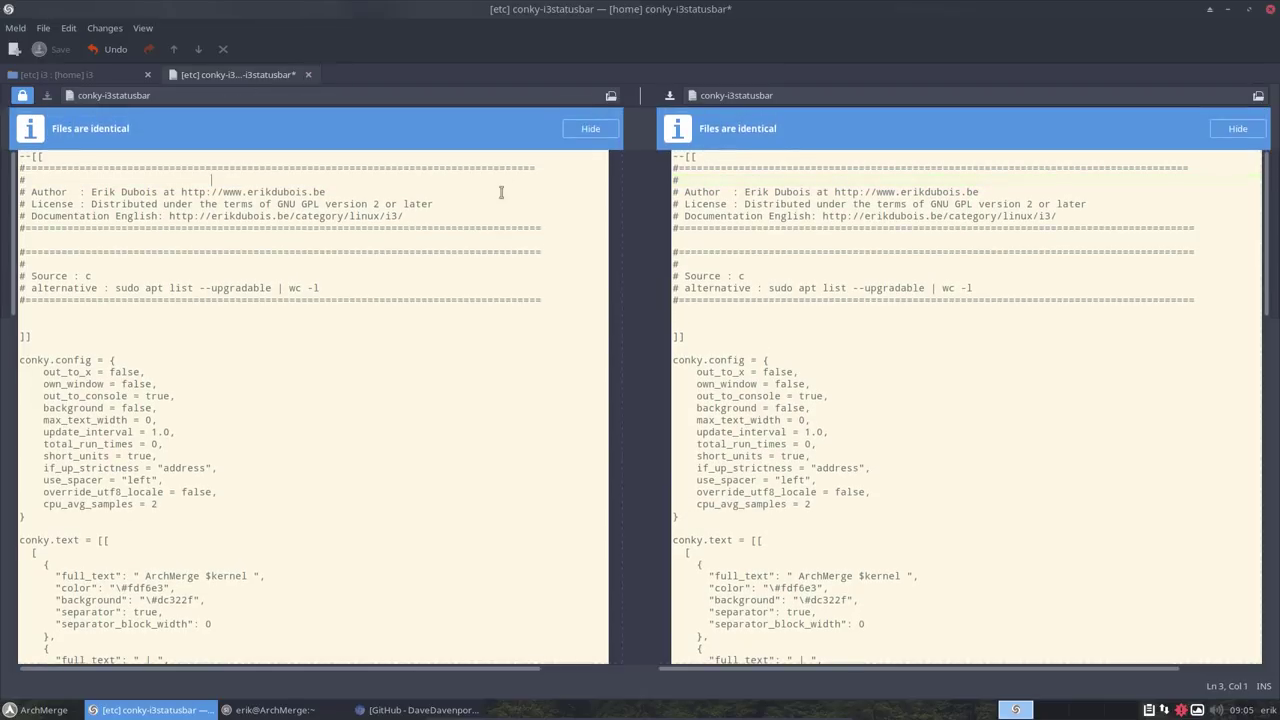
left_click(308, 74)
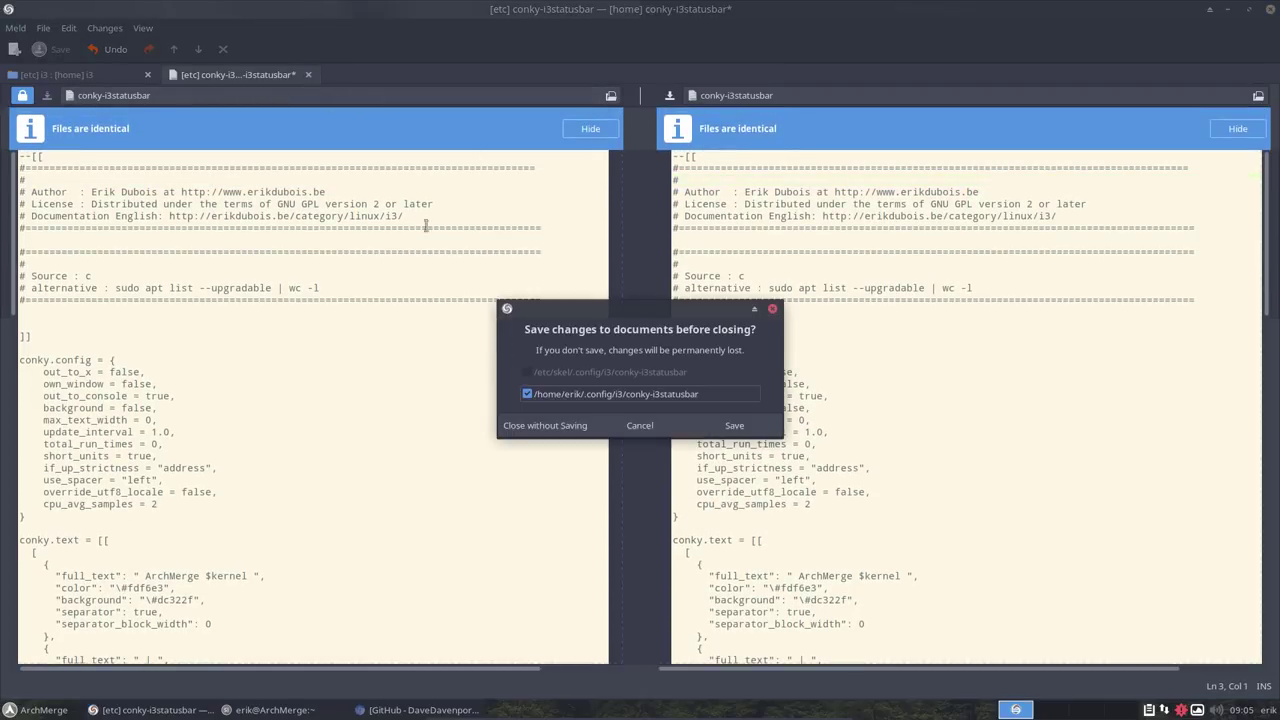
left_click(707, 425)
left_click(160, 284)
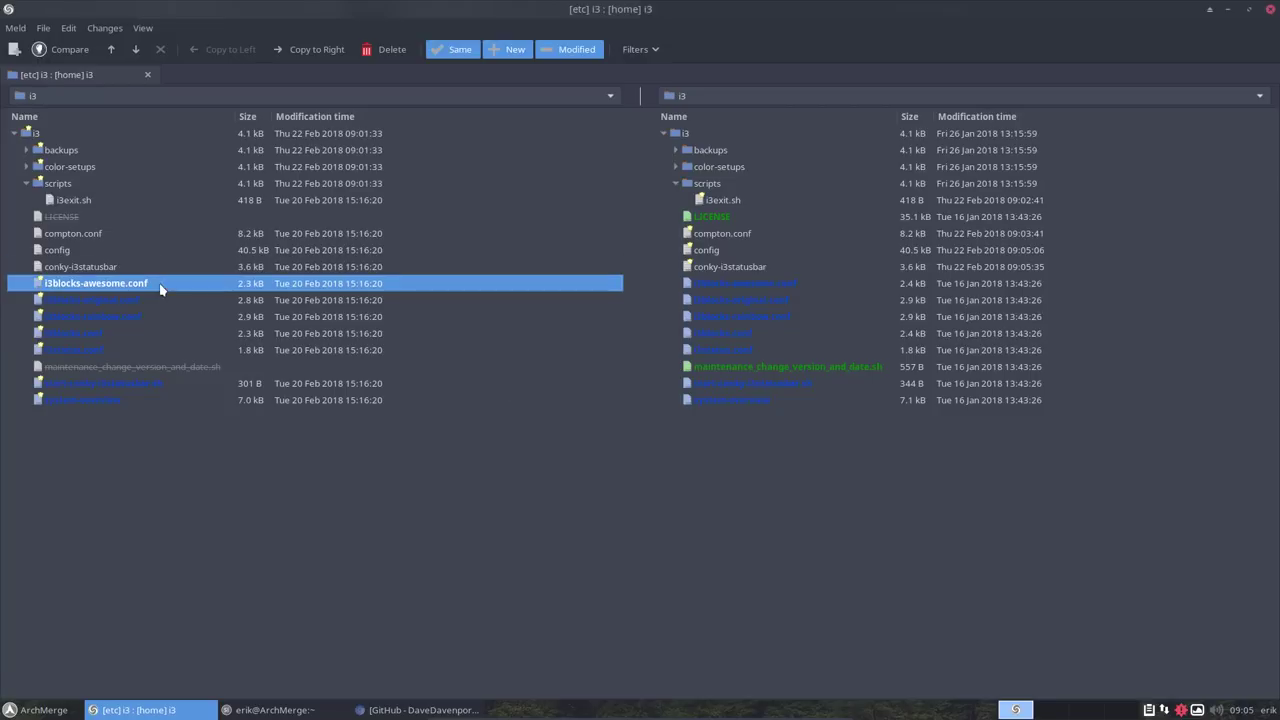
Step: Remove the Date/Version lines from the home i3blocks-awesome.conf and save it
double_click(160, 284)
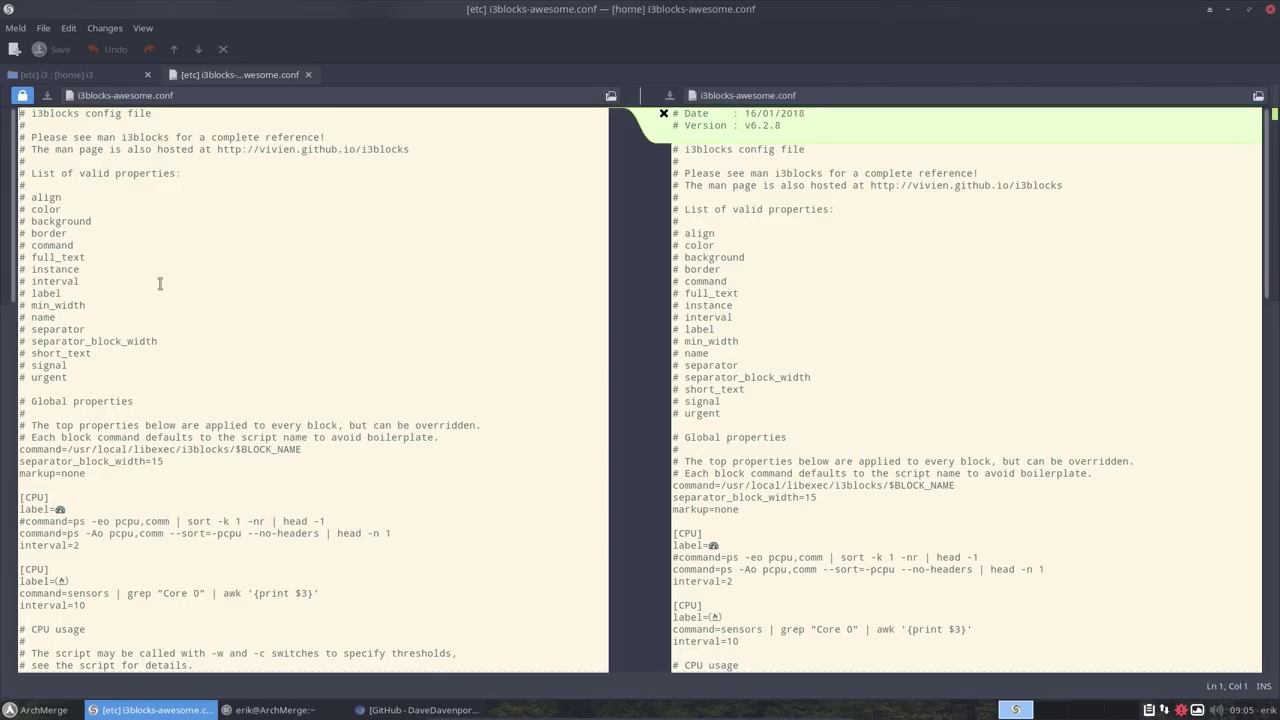
left_click(663, 113)
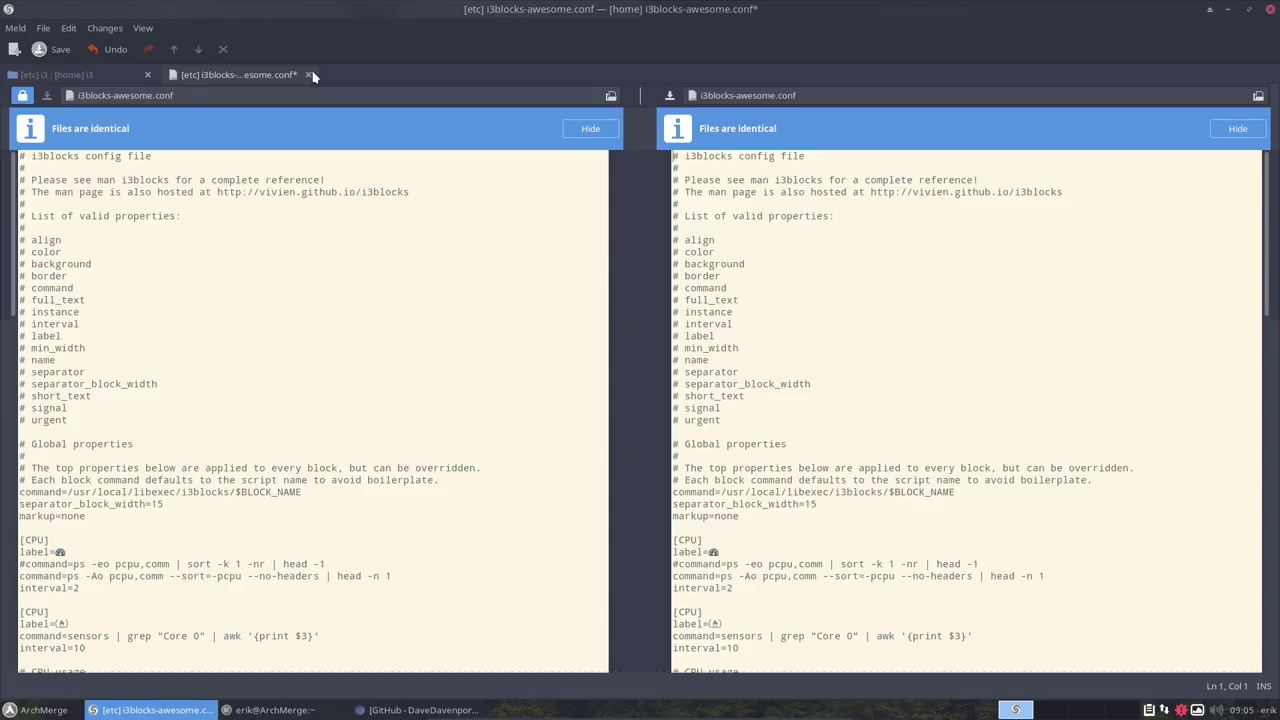
left_click(311, 75)
left_click(736, 425)
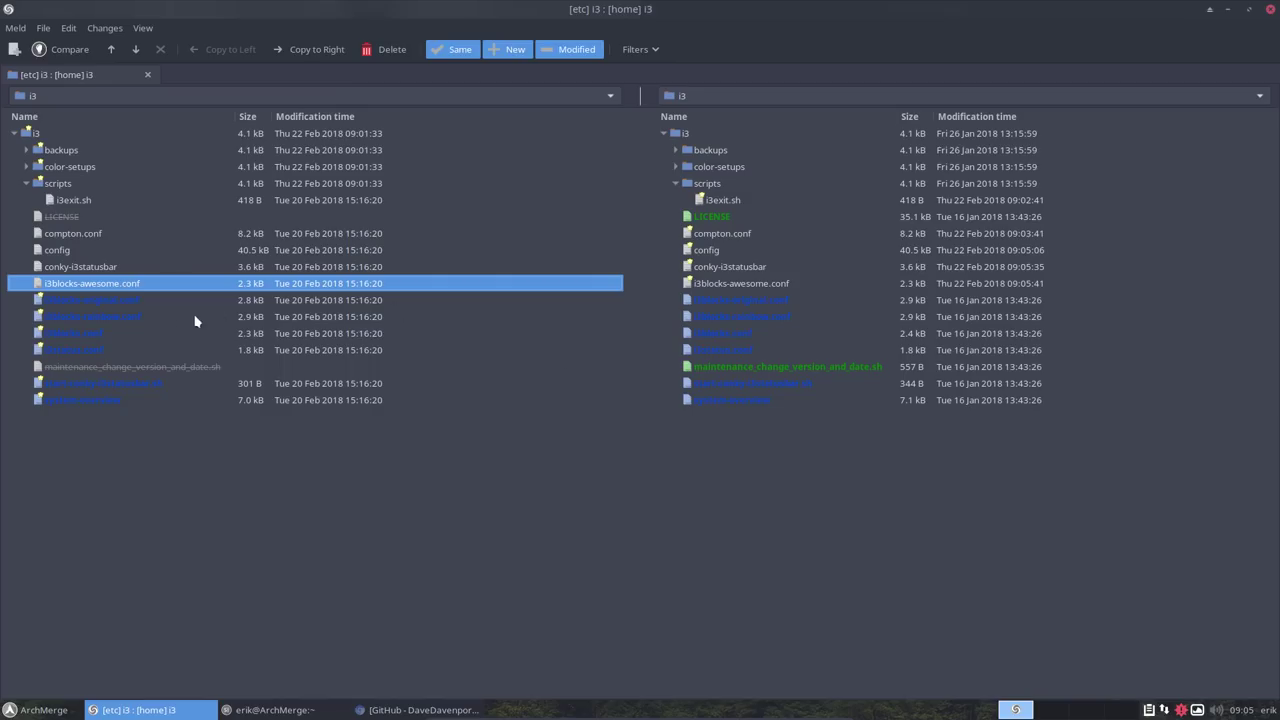
Step: Remove the Date/Version lines from the home i3blocks-original.conf and save it
double_click(140, 310)
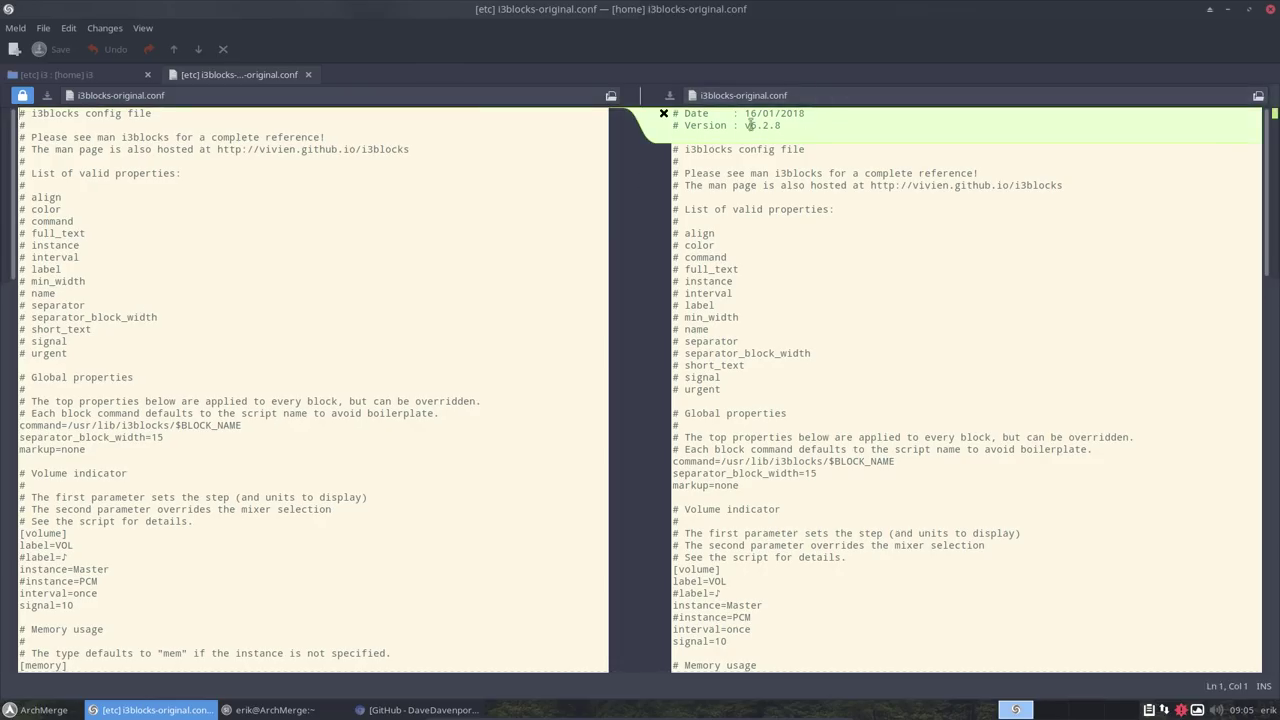
left_click(663, 113)
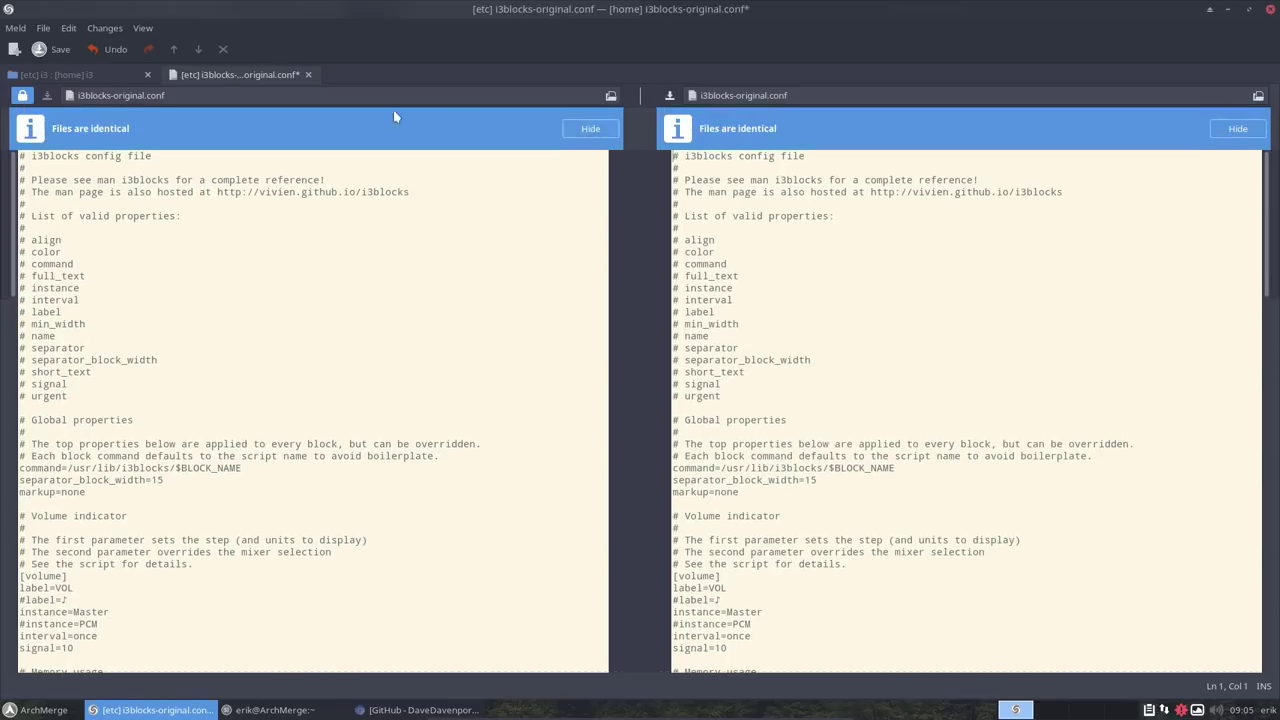
left_click(308, 75)
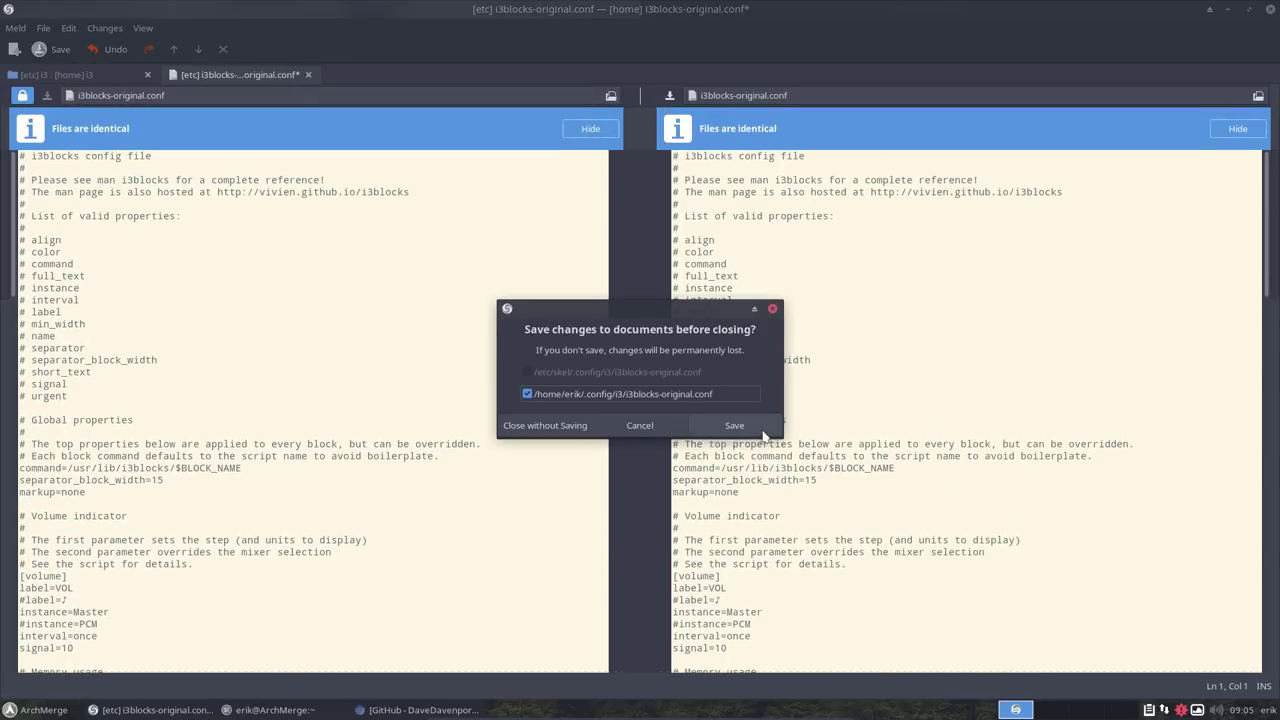
left_click(736, 428)
Step: Remove the Date/Version lines from the home i3blocks-rainbow.conf and save it
double_click(143, 320)
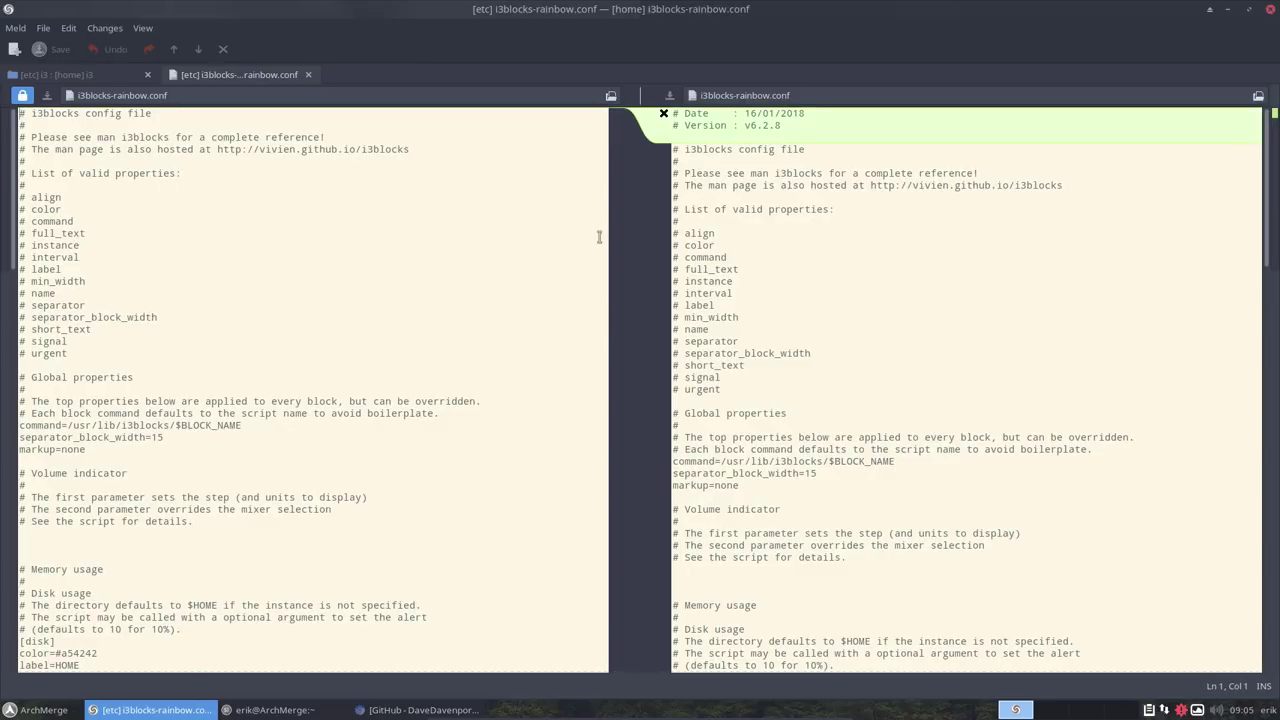
left_click(663, 113)
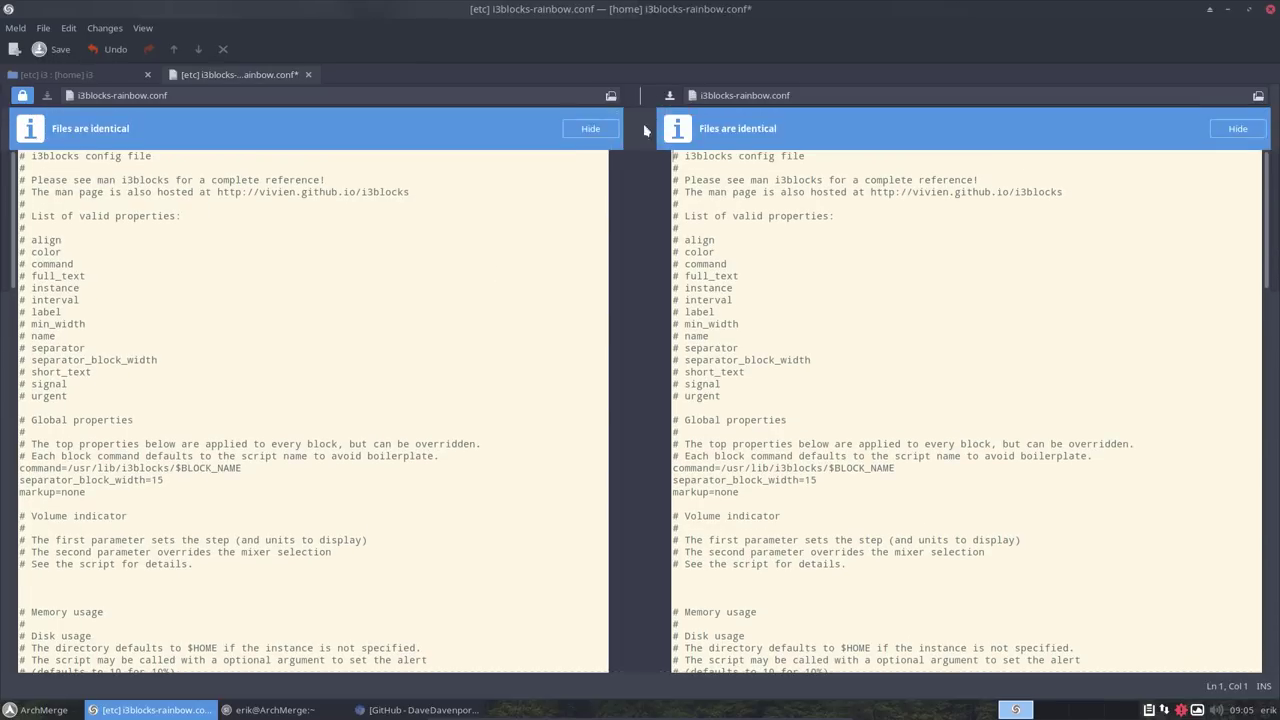
left_click(308, 75)
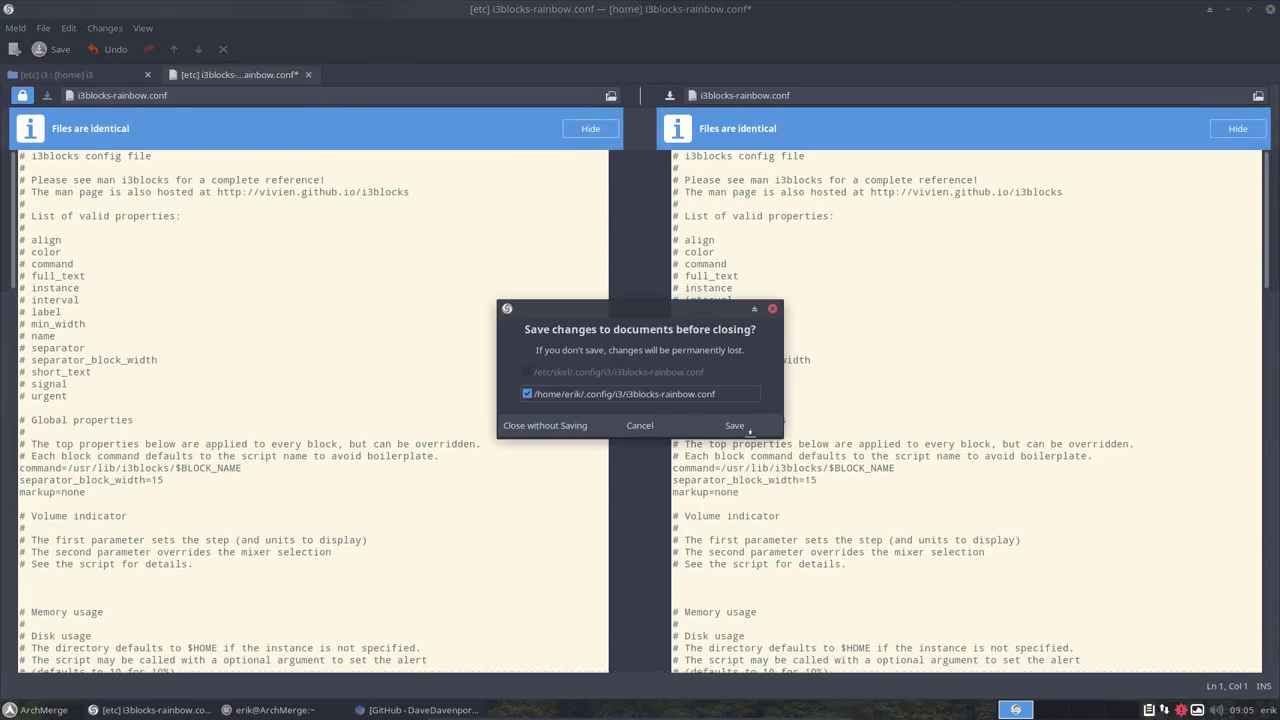
left_click(745, 430)
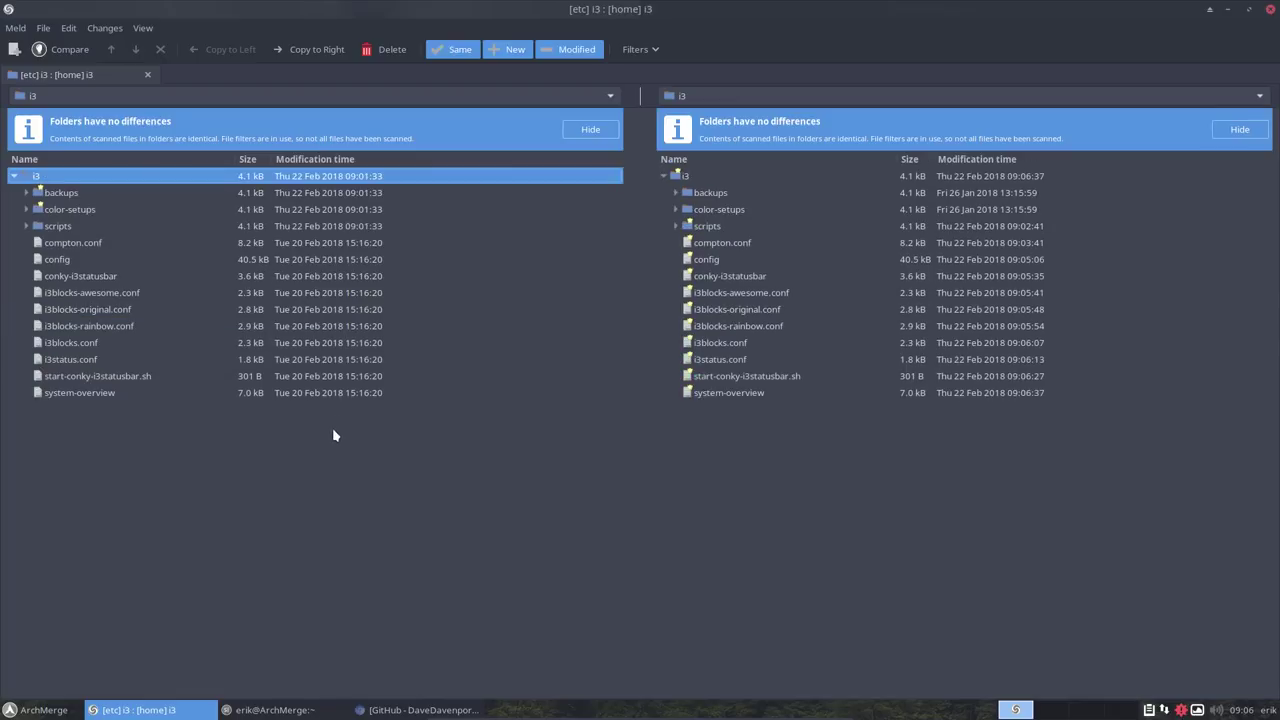
Step: Refresh the folder comparison, hide identical files to confirm no differences, and close Meld
left_click(148, 30)
left_click(174, 175)
left_click(451, 51)
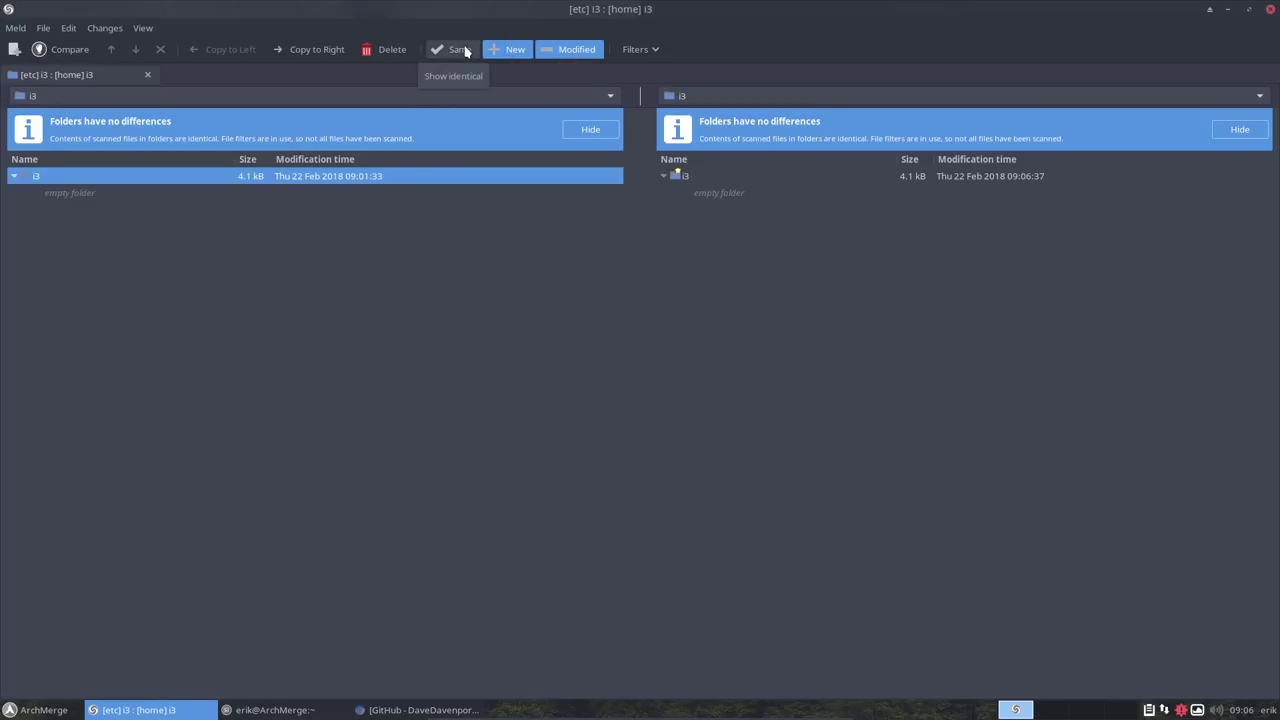
left_click(1271, 10)
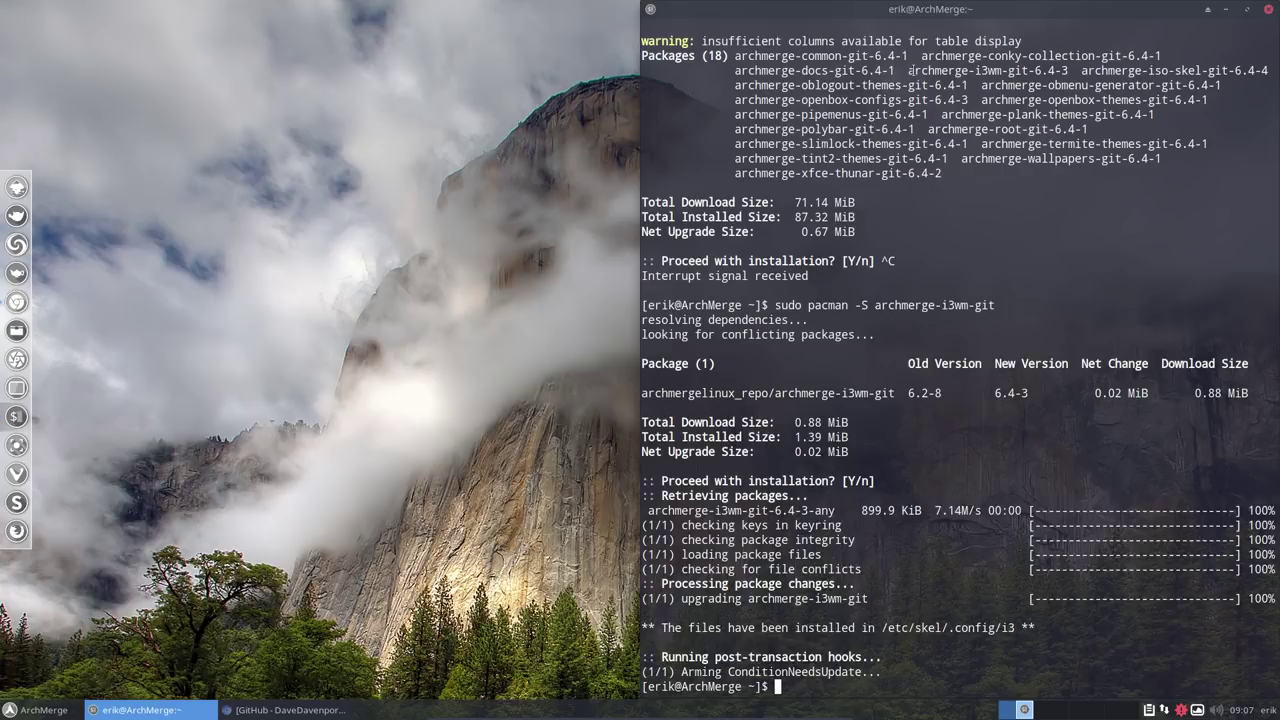
Step: Highlight package names in the pacman update list, including archmerge-iso-skel-git
left_click_drag(910, 70, 1054, 56)
left_click_drag(827, 70, 907, 70)
left_click_drag(821, 56, 888, 56)
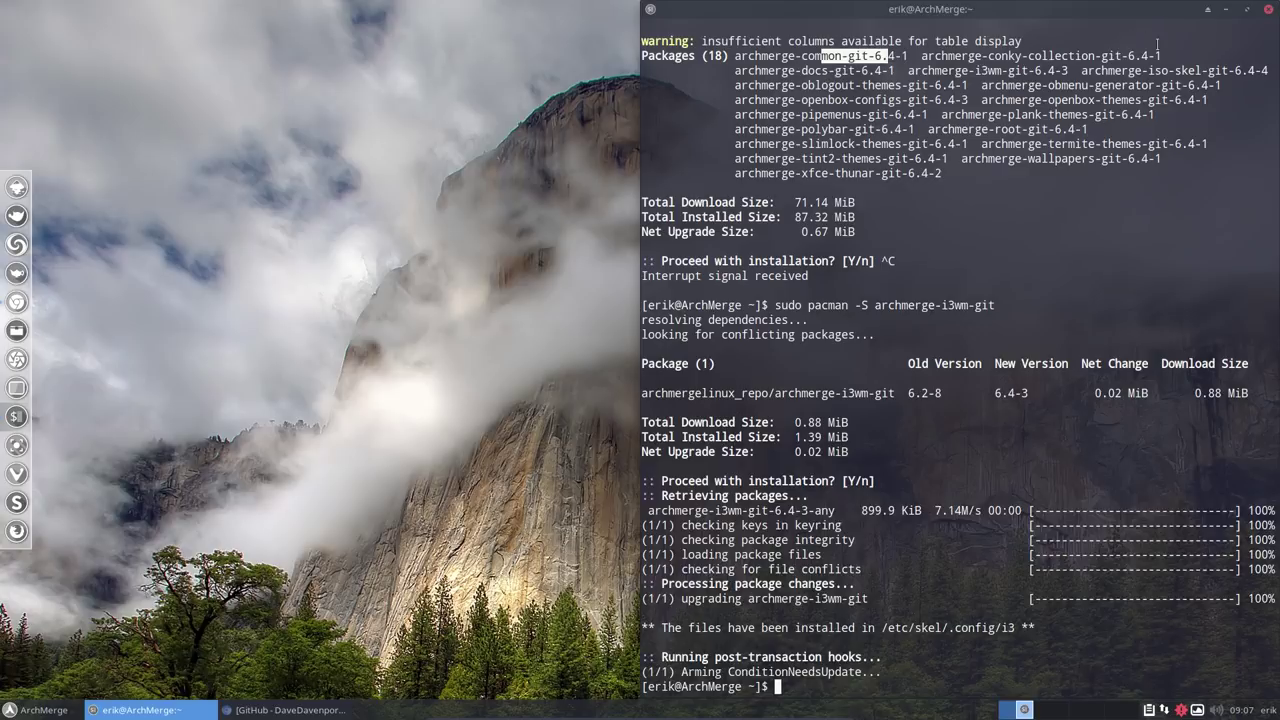
left_click_drag(1086, 71, 1234, 70)
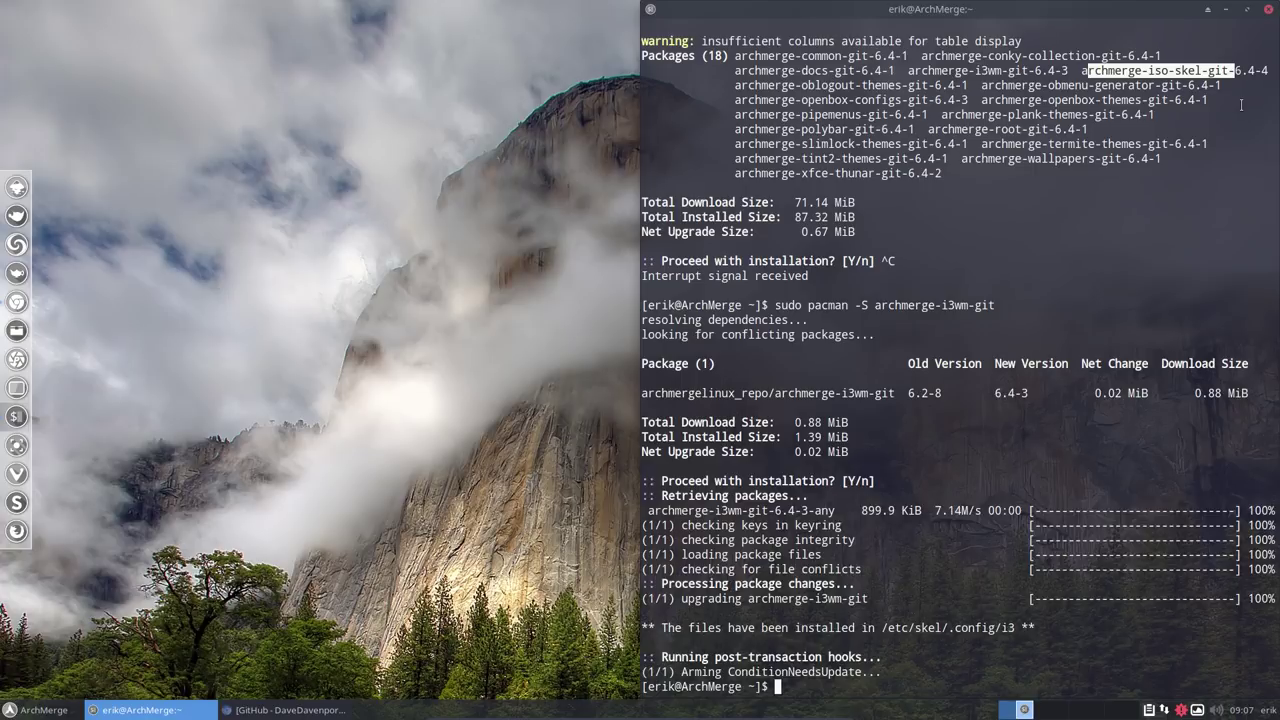
left_click(794, 690)
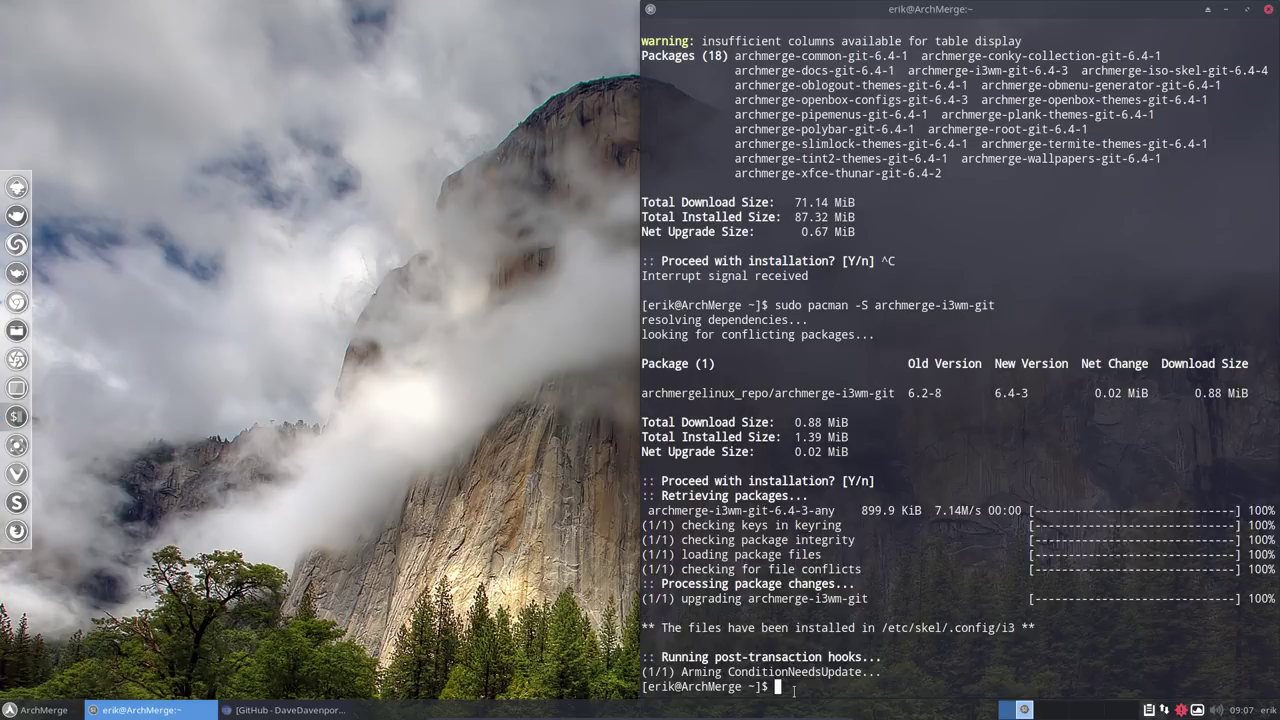
Step: Run sudo pacman -S archmerge-iso-skel-git and enter the sudo password
type("sudo archmerg")
key("Tab")
key("BackSpace")
key("BackSpace")
key("BackSpace")
key("BackSpace")
key("BackSpace")
key("BackSpace")
key("BackSpace")
key("BackSpace")
key("BackSpace")
key("BackSpace")
key("BackSpace")
key("BackSpace")
key("BackSpace")
key("BackSpace")
key("BackSpace")
key("BackSpace")
key("BackSpace")
key("BackSpace")
key("BackSpace")
key("BackSpace")
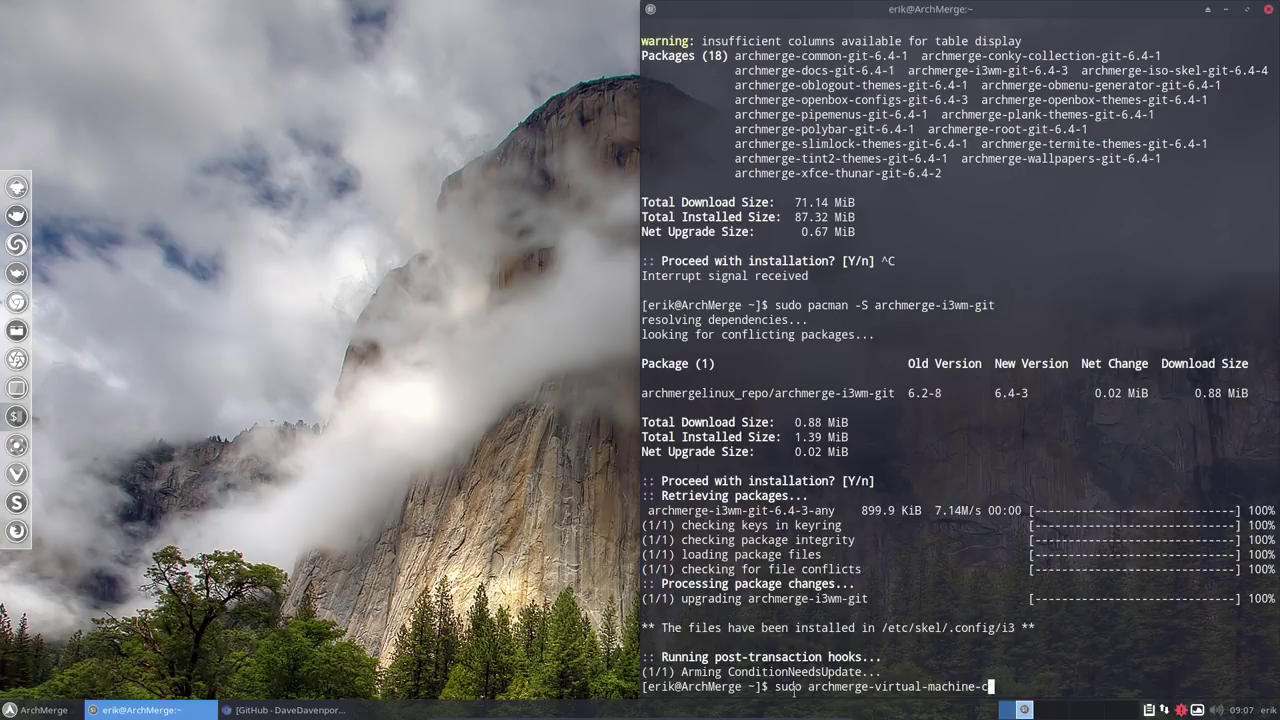
type("pac")
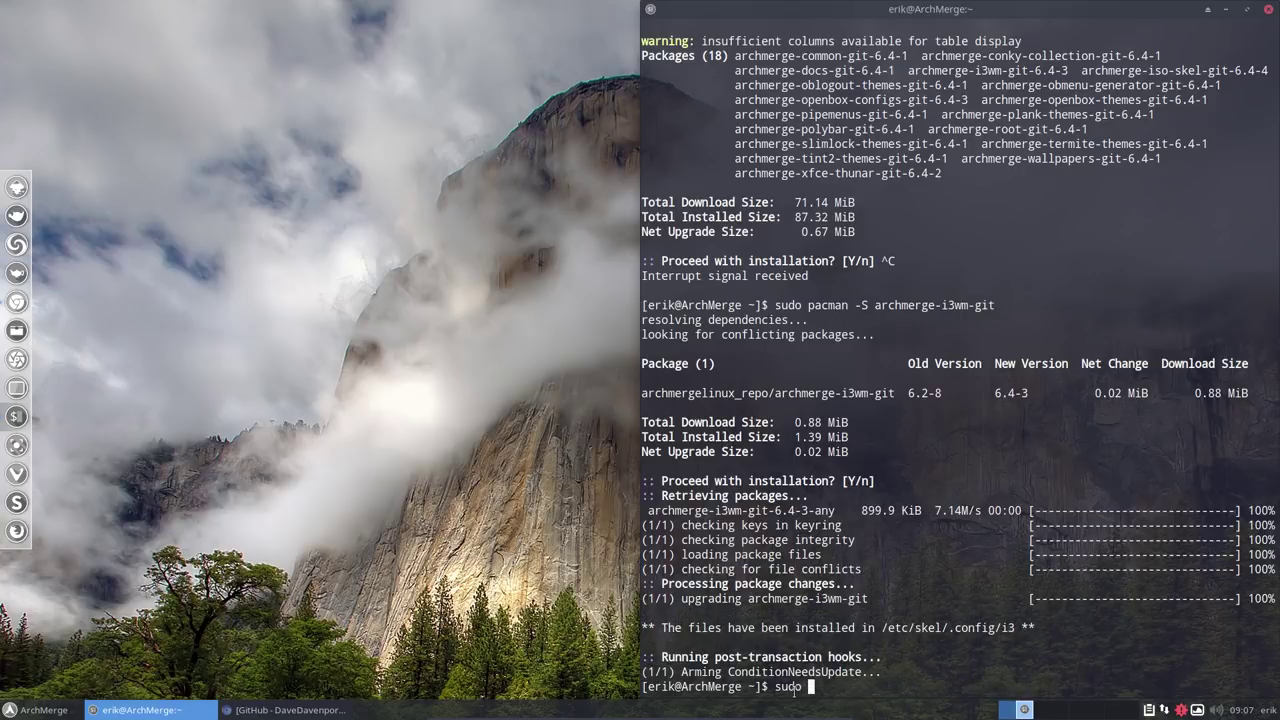
type("man -S archmerge-is")
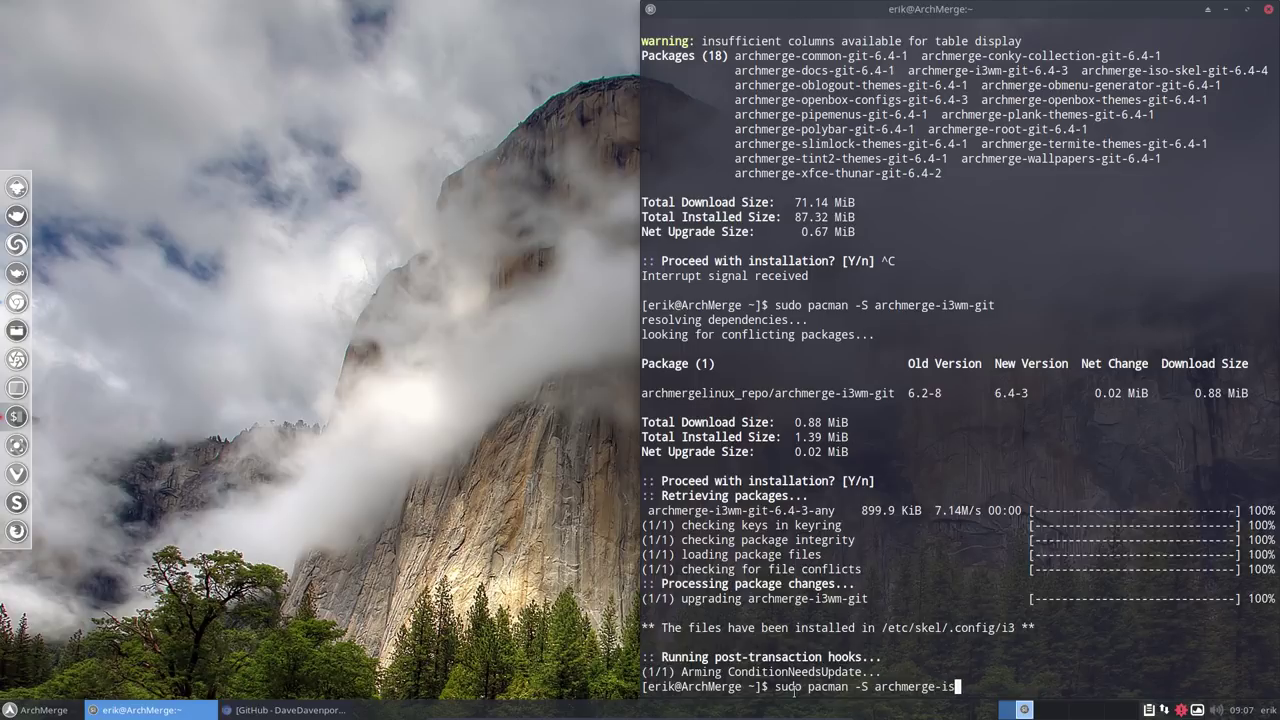
key("Tab")
key("Return")
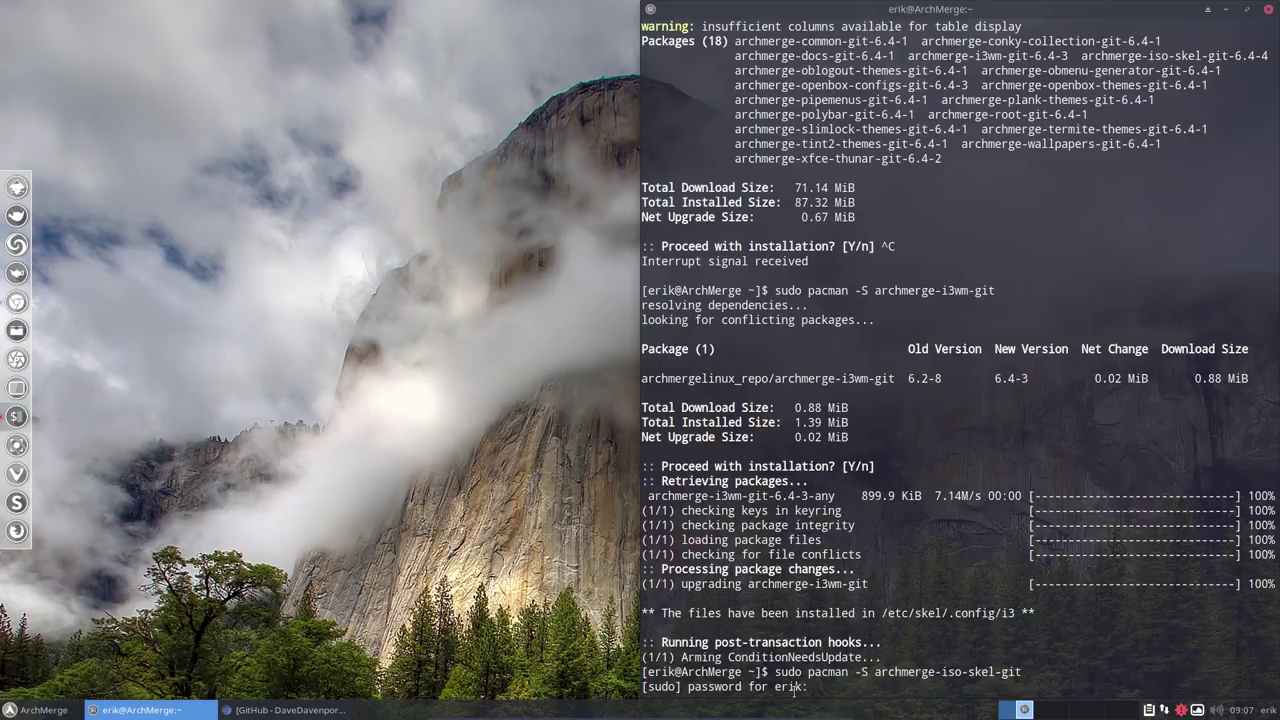
key("Return")
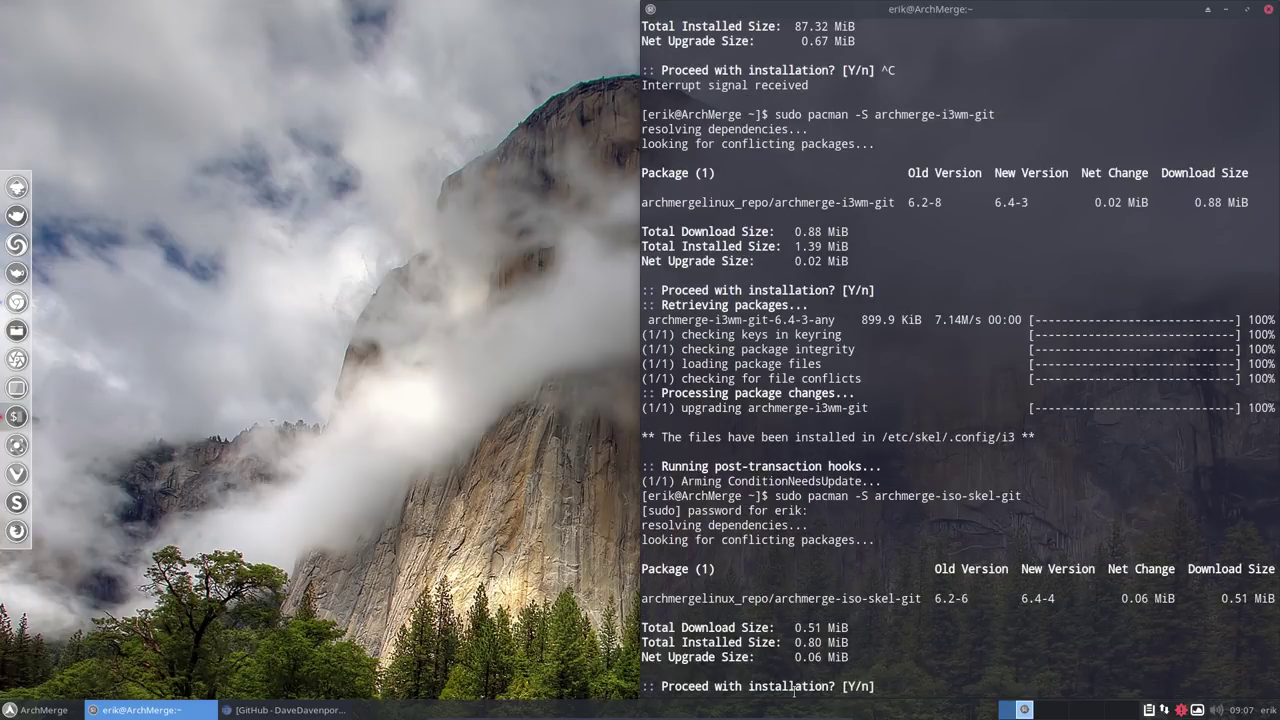
left_click_drag(787, 653, 848, 657)
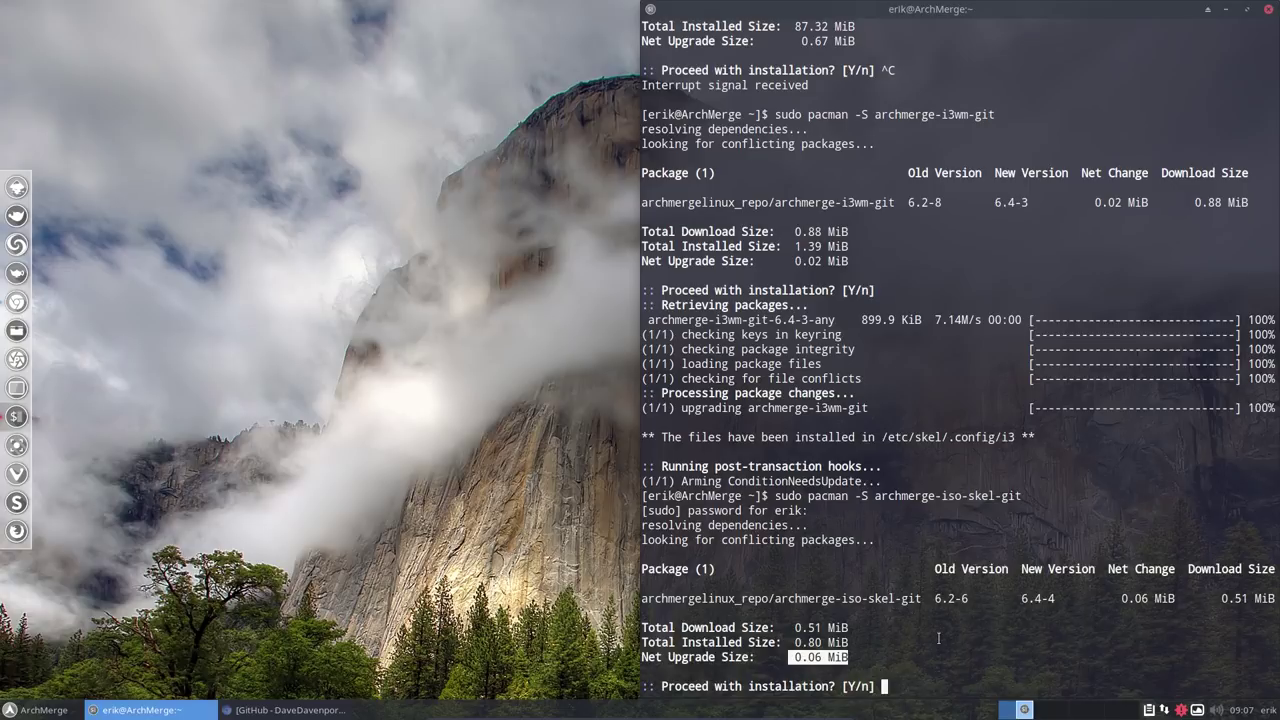
left_click(18, 330)
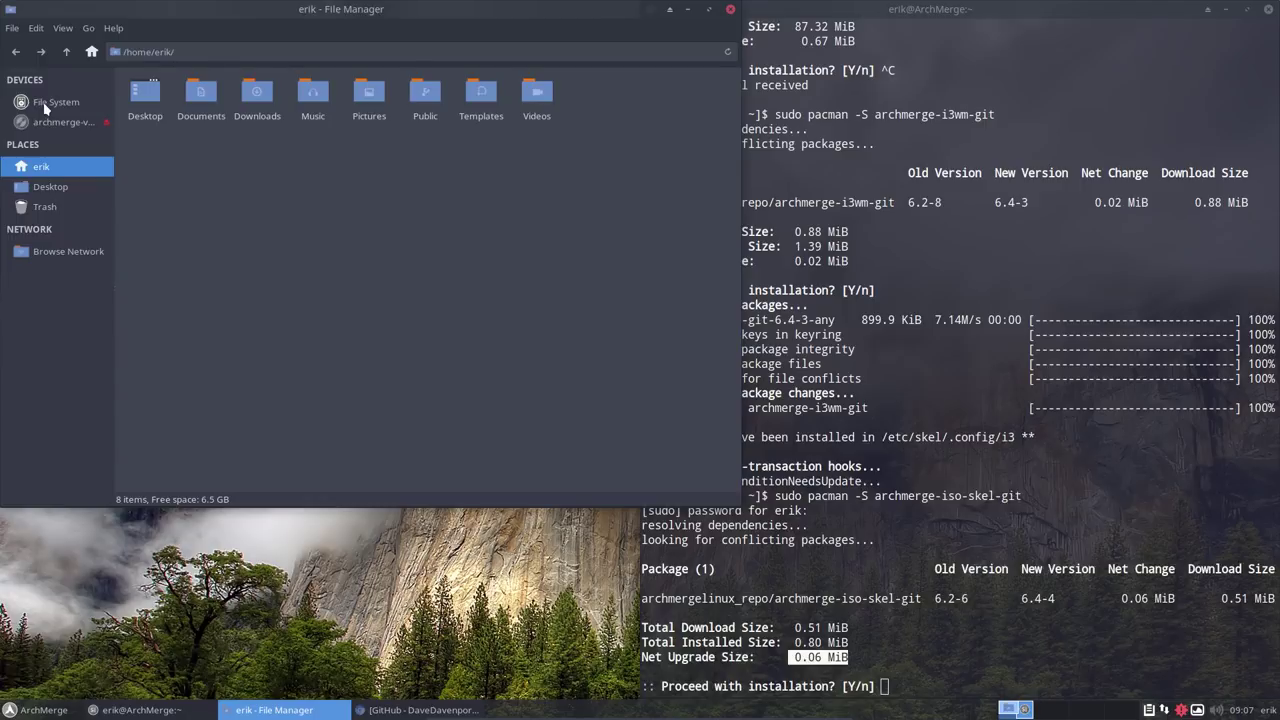
Step: Bookmark /etc/skel in the Thunar sidebar and open its .config folder
left_click(45, 104)
double_click(250, 92)
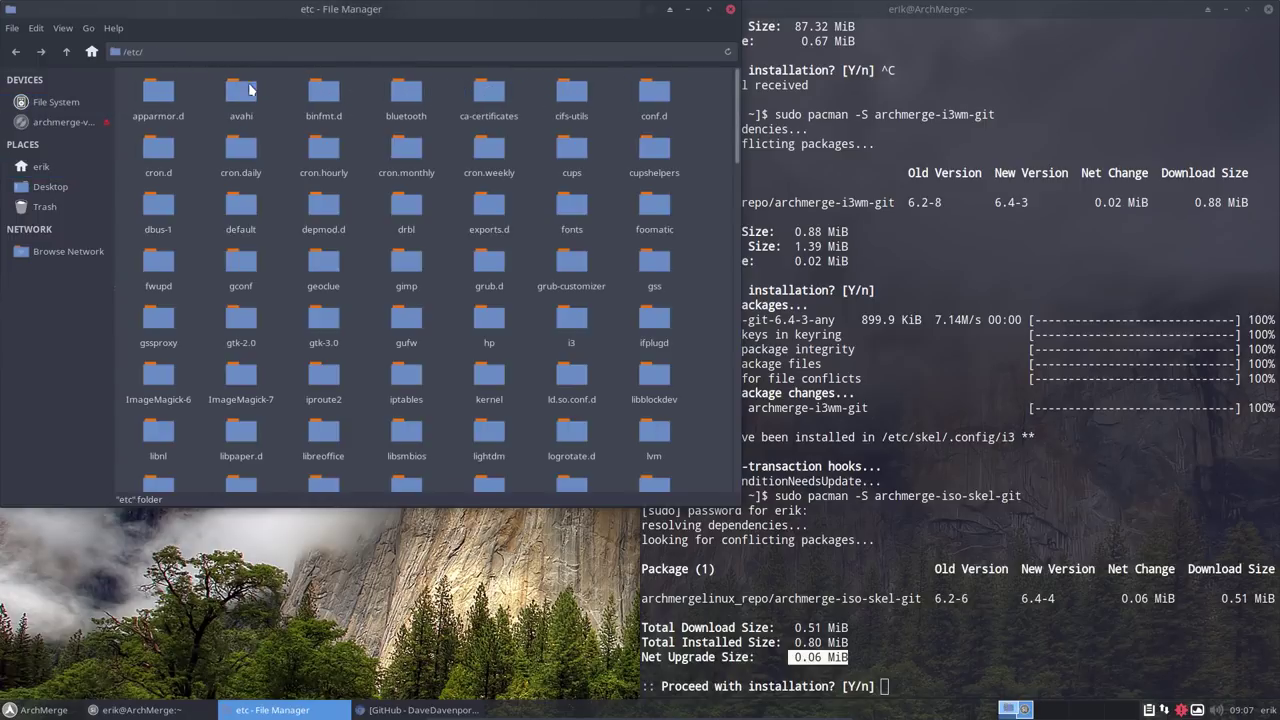
type("sk")
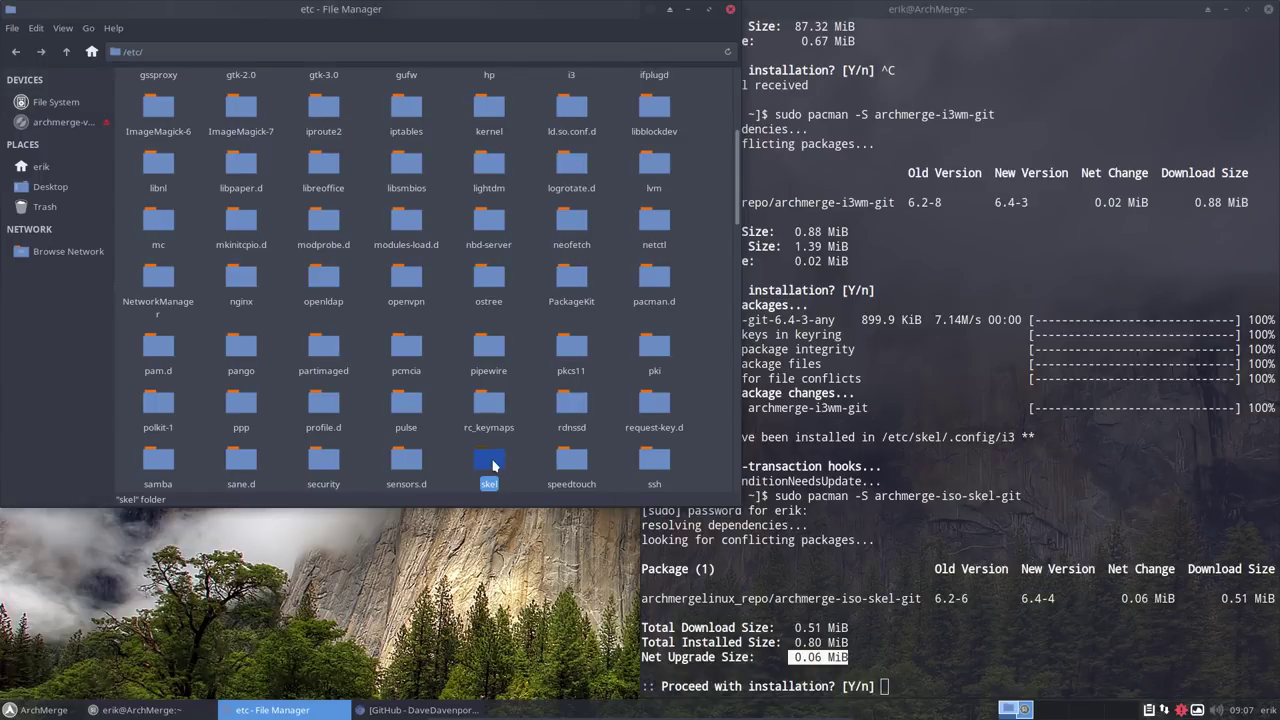
left_click_drag(485, 460, 80, 224)
left_click(40, 226)
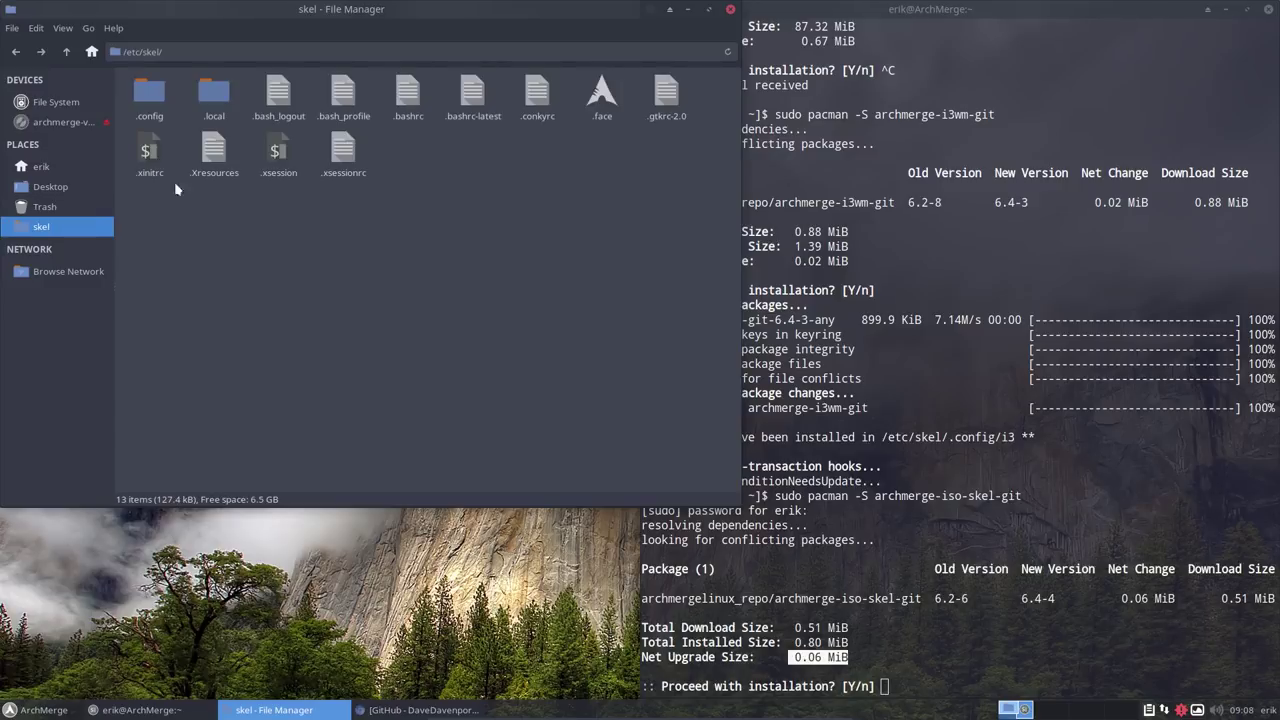
double_click(151, 92)
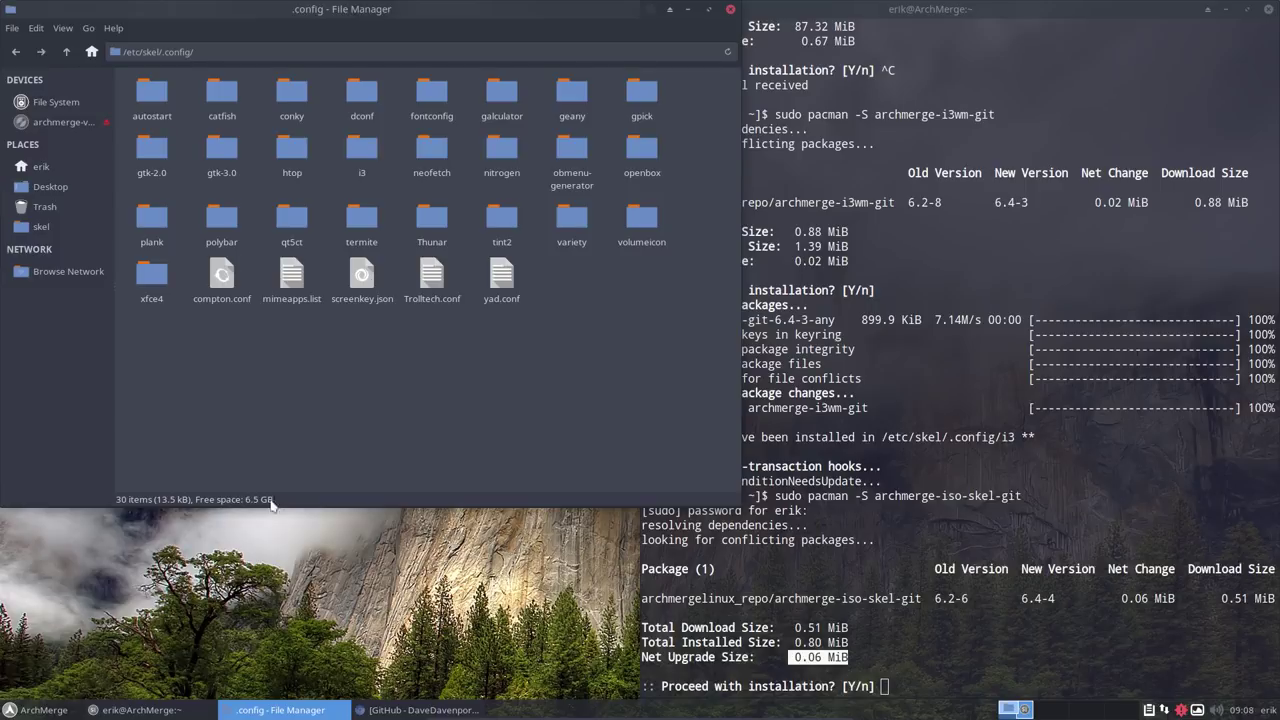
Step: Confirm the archmerge-iso-skel-git installation with y in the terminal
left_click(874, 657)
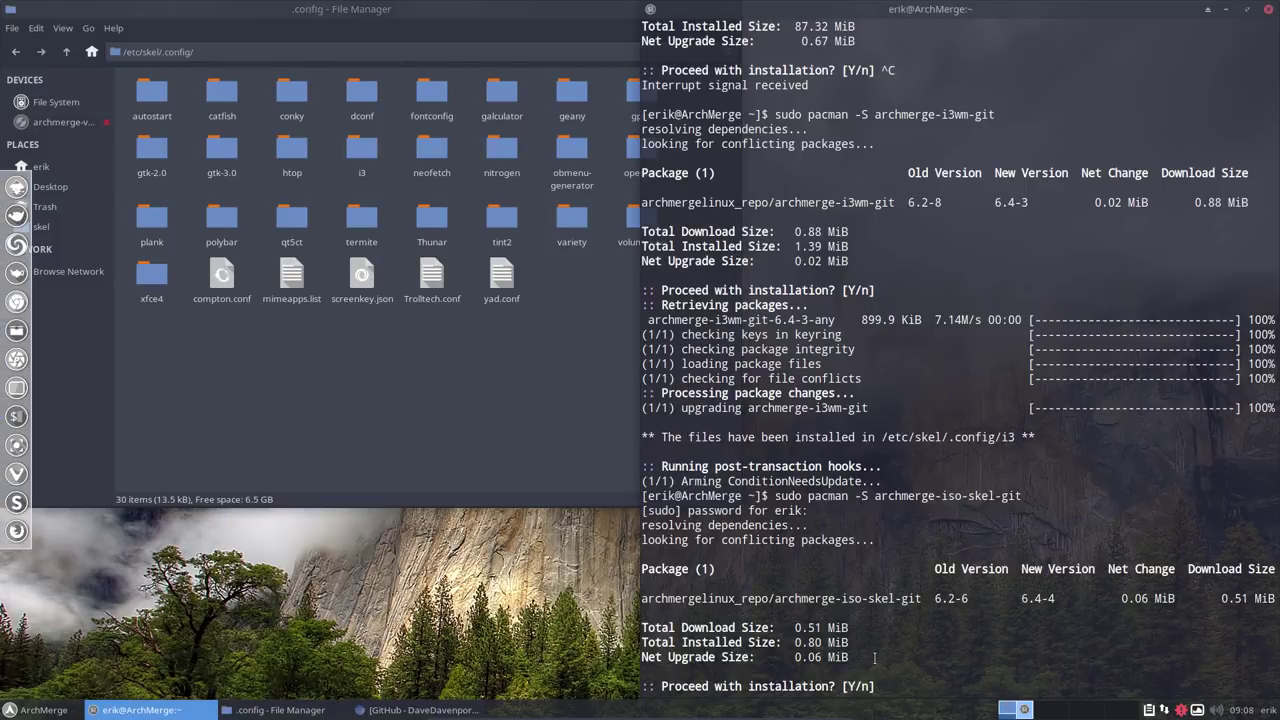
type("y")
key("Return")
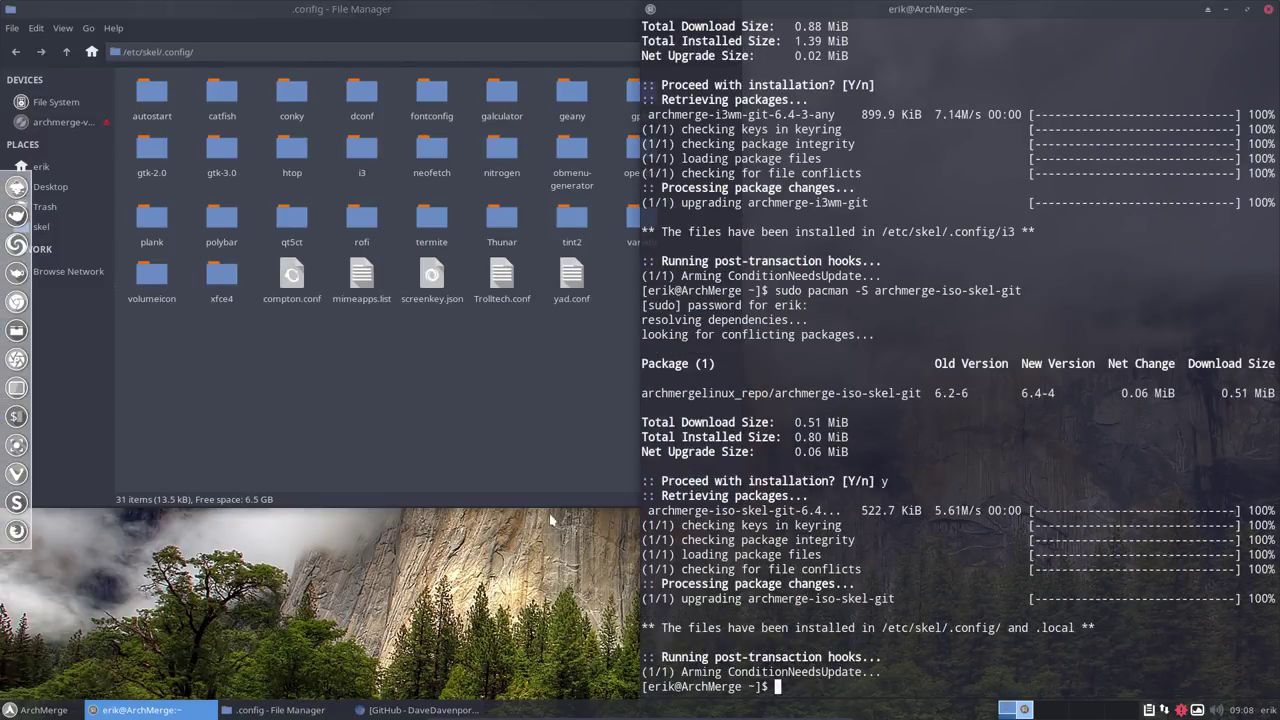
Step: Inspect the new rofi/config file, noting the android_notification.rasi theme, then return to .config
left_click(370, 365)
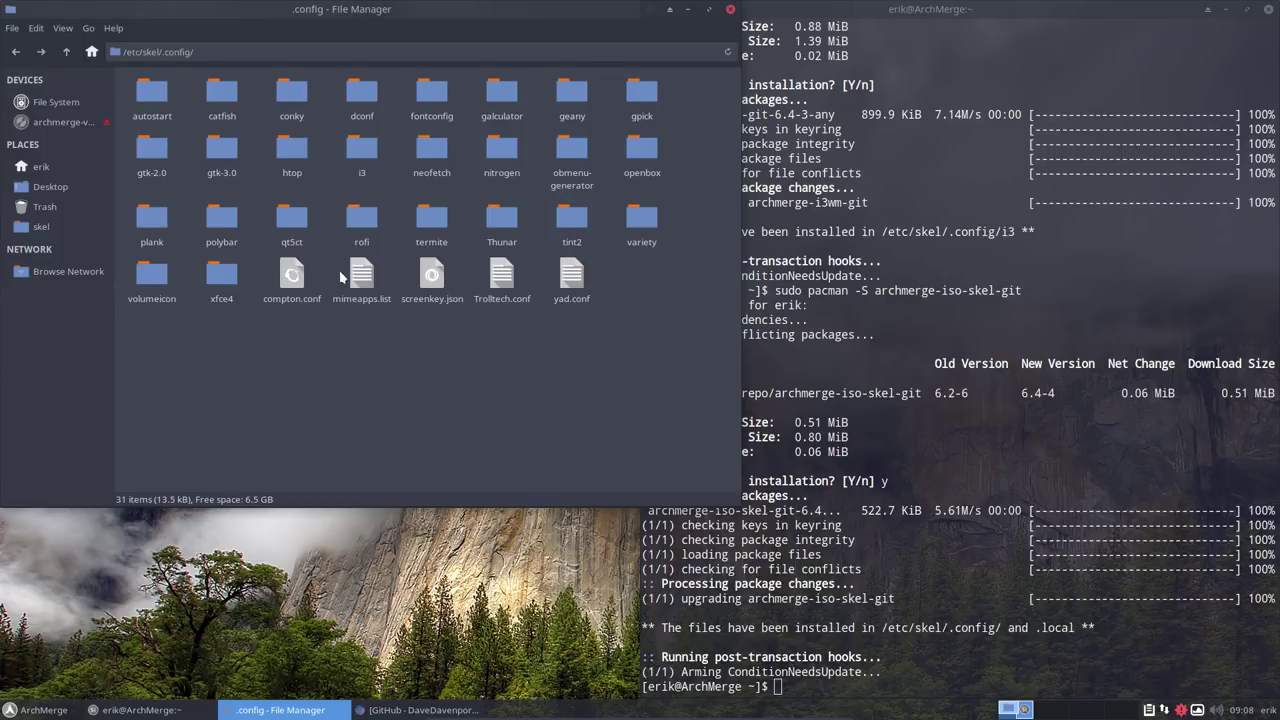
left_click(361, 222)
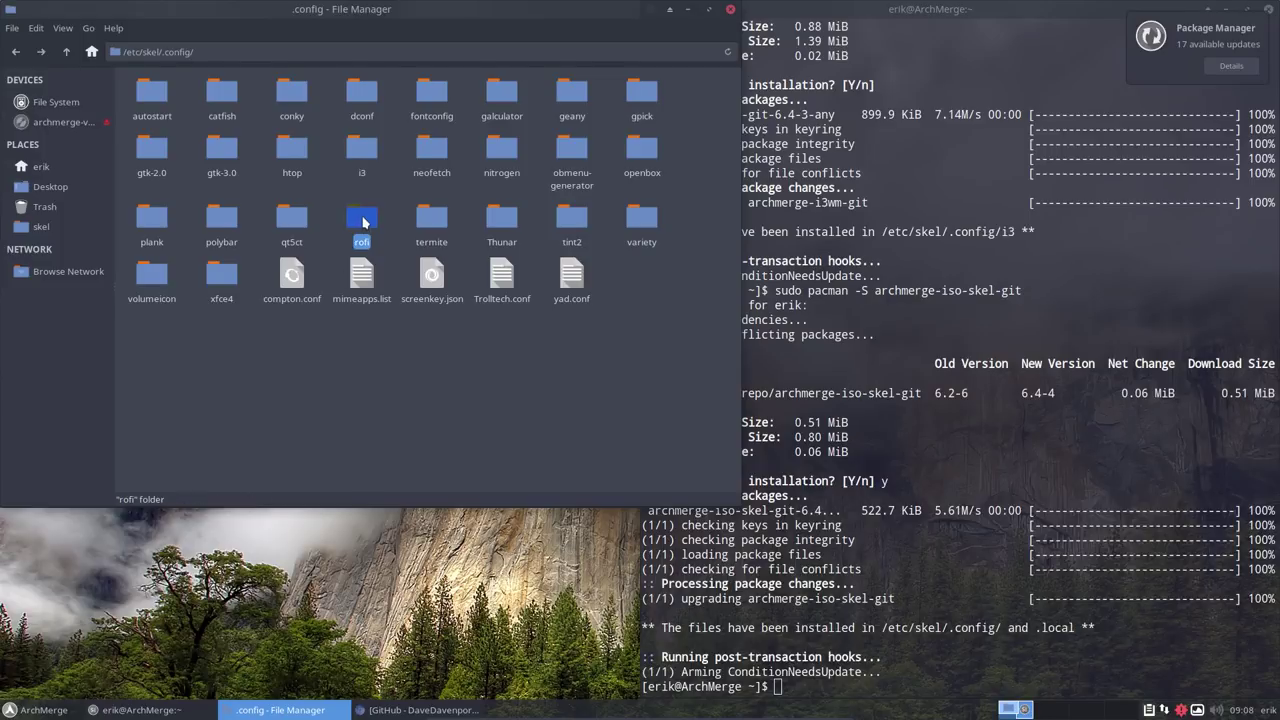
double_click(362, 222)
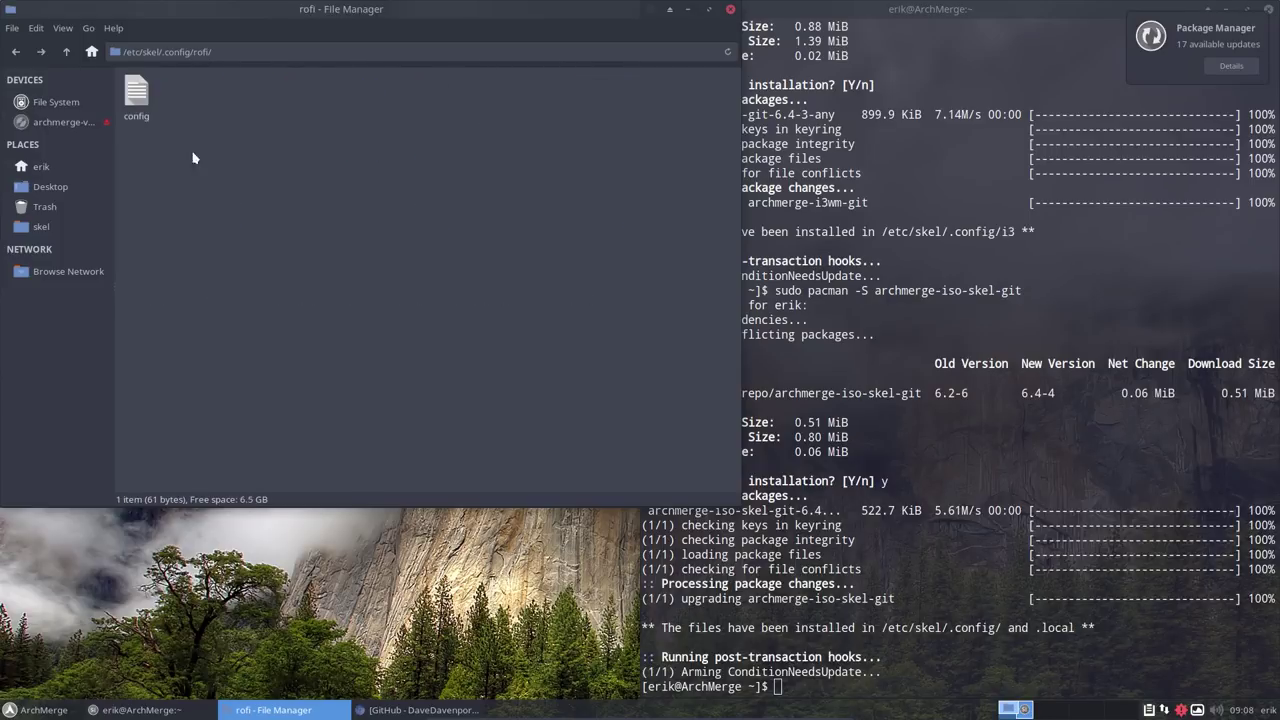
double_click(137, 103)
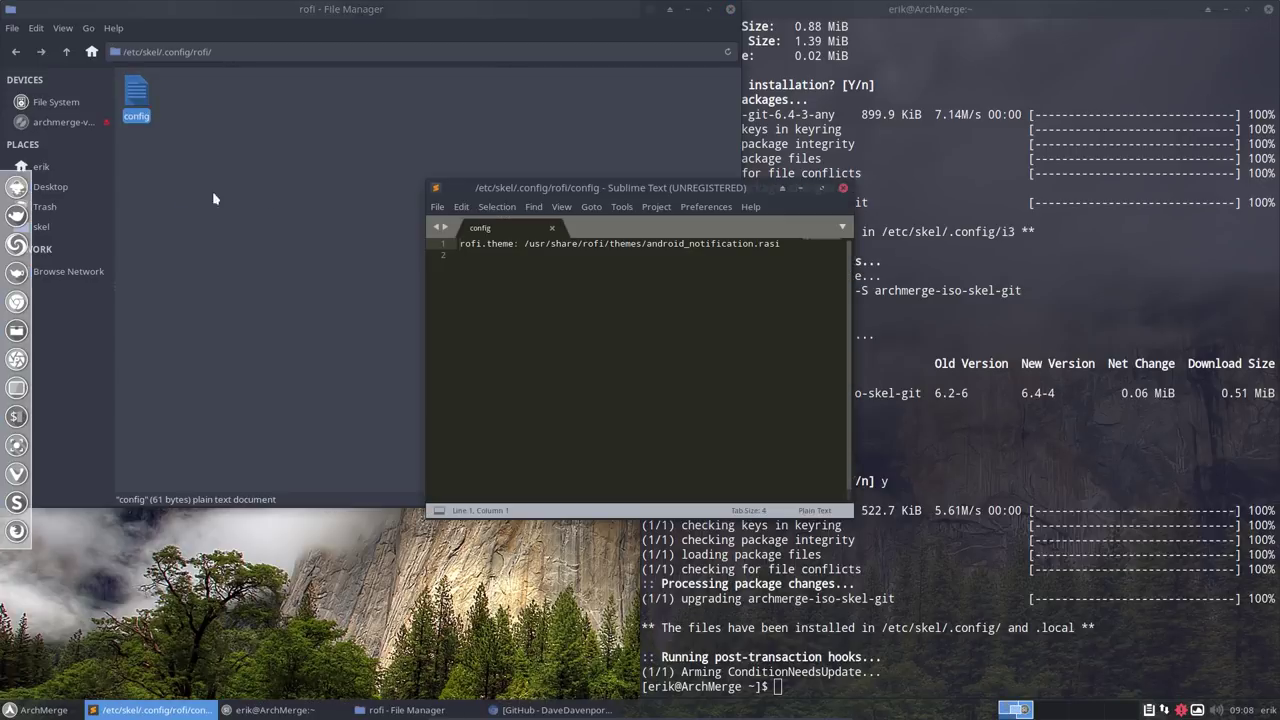
left_click_drag(642, 247, 803, 245)
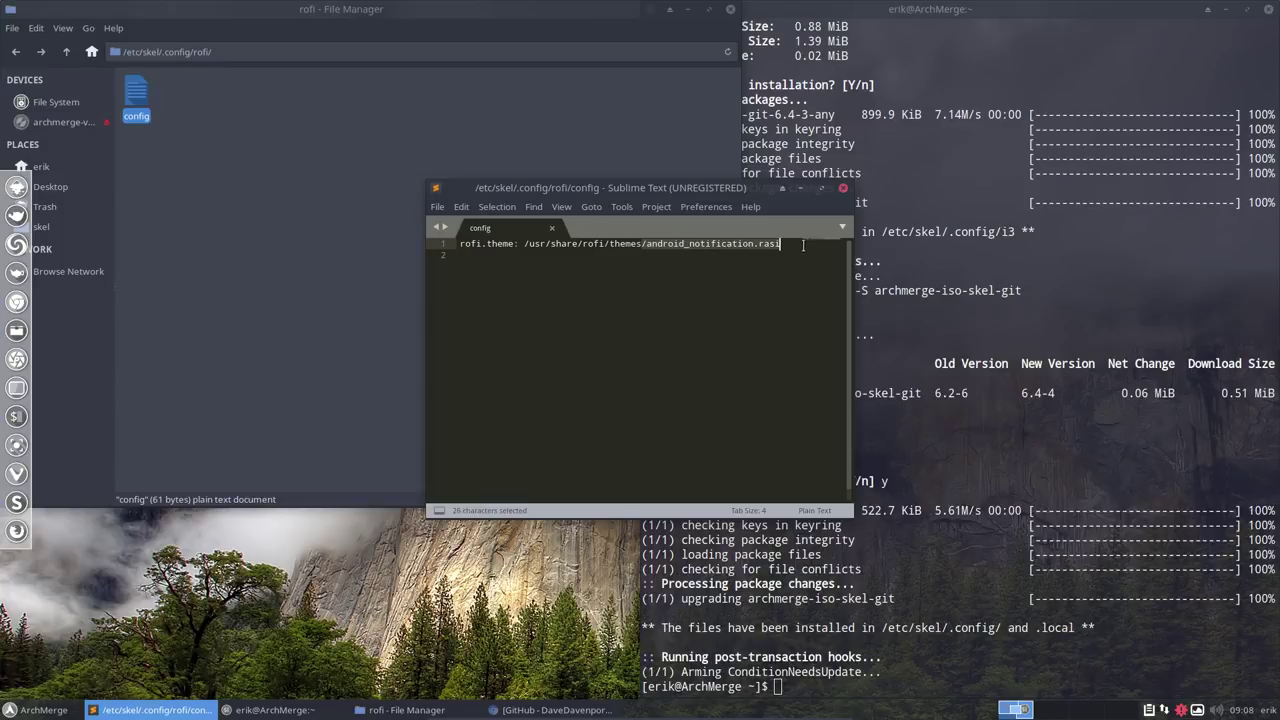
left_click(843, 189)
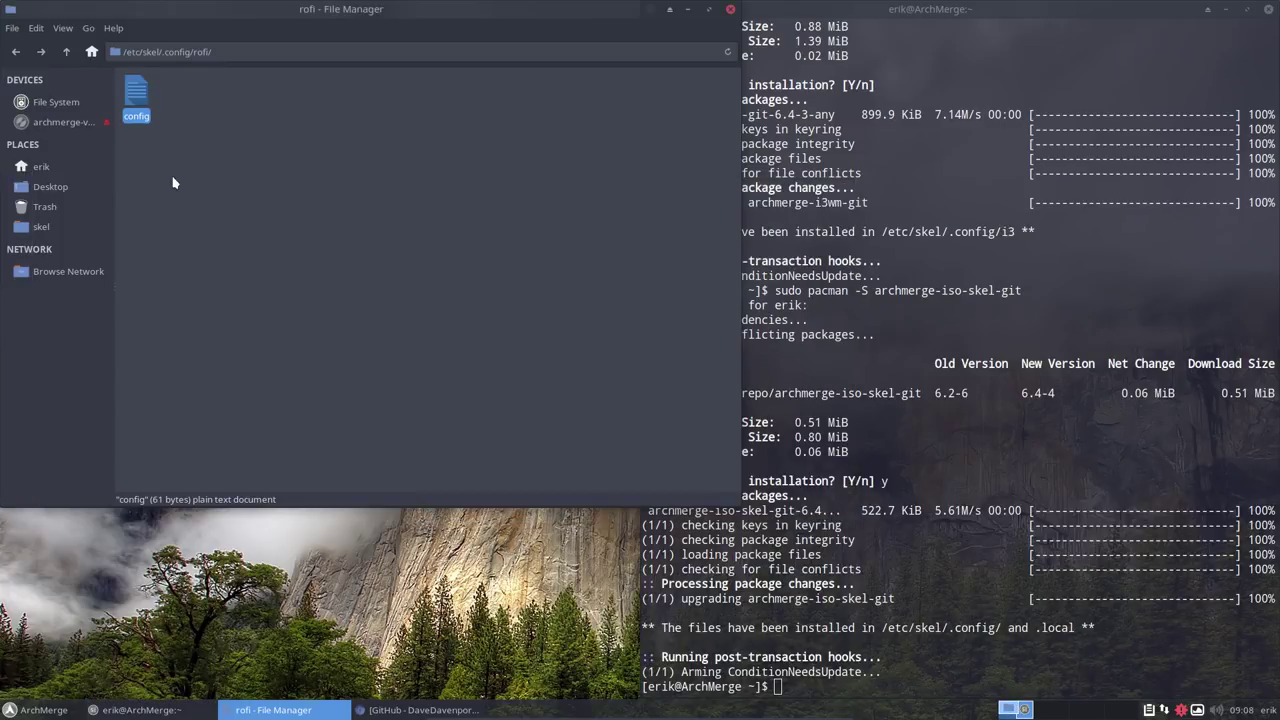
left_click(171, 180)
left_click(67, 53)
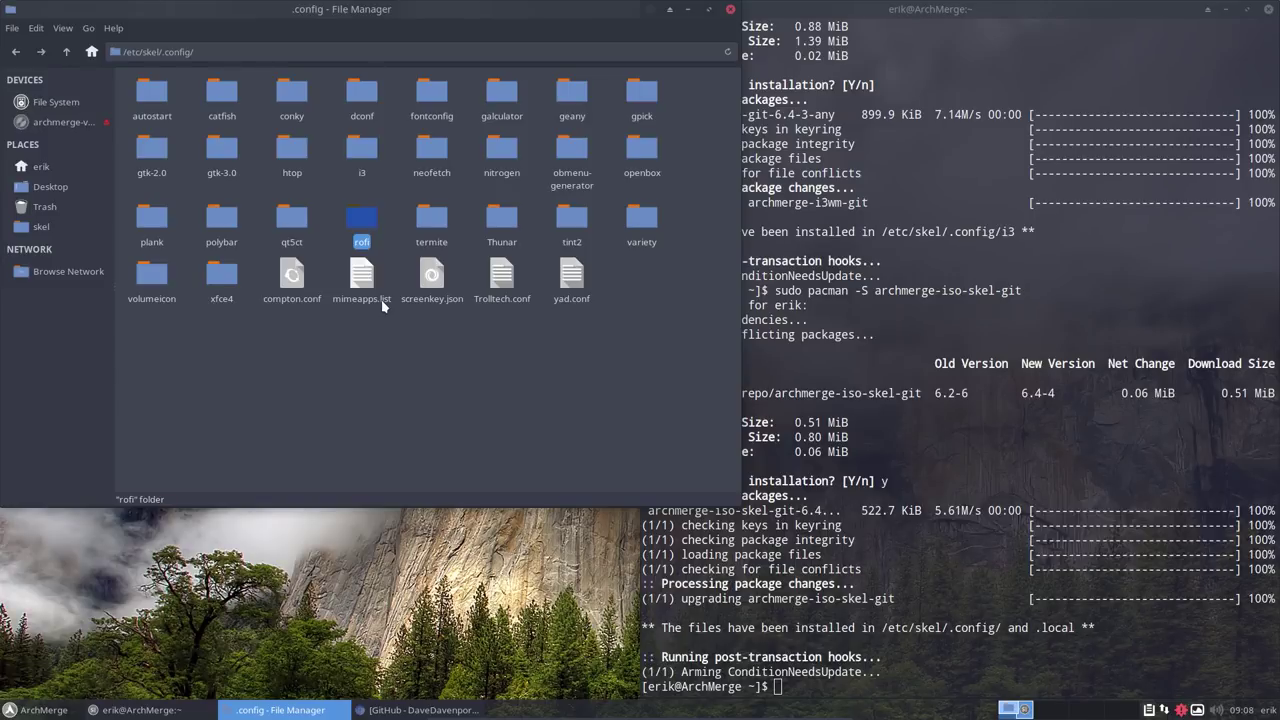
Step: Browse the Whisker Menu's System, Accessories and Office categories
left_click(33, 712)
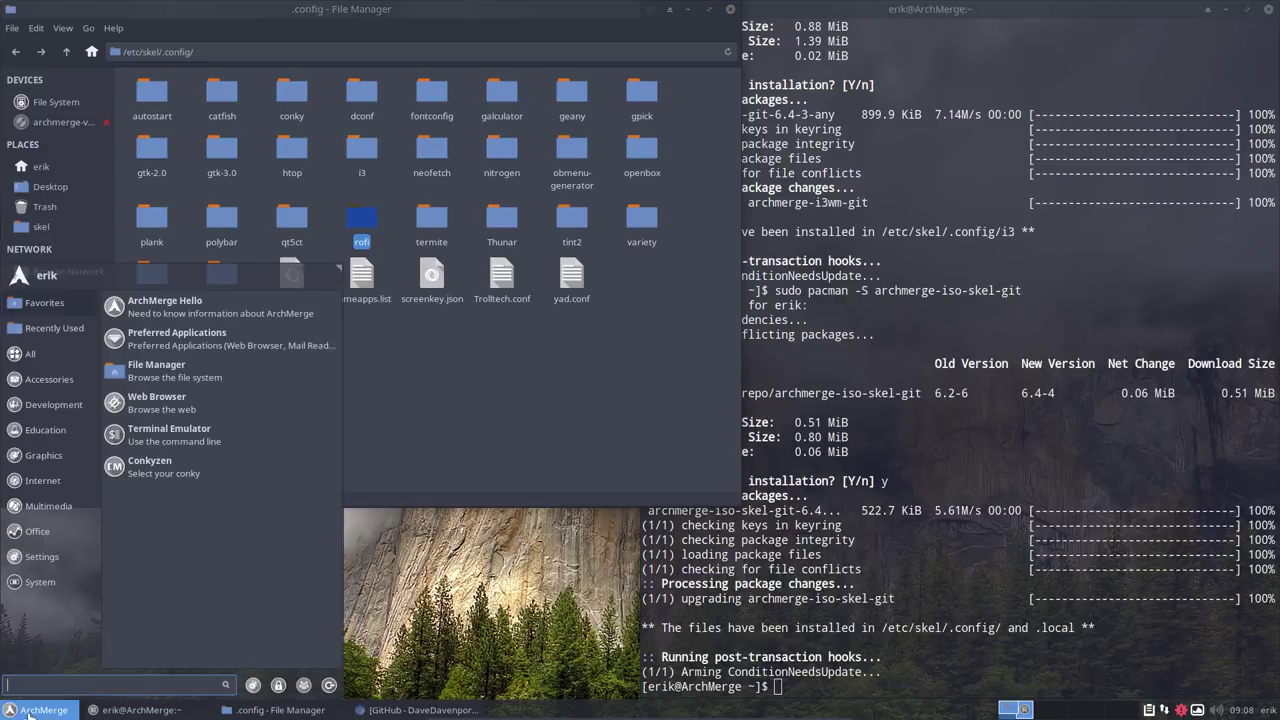
left_click(26, 355)
left_click(27, 584)
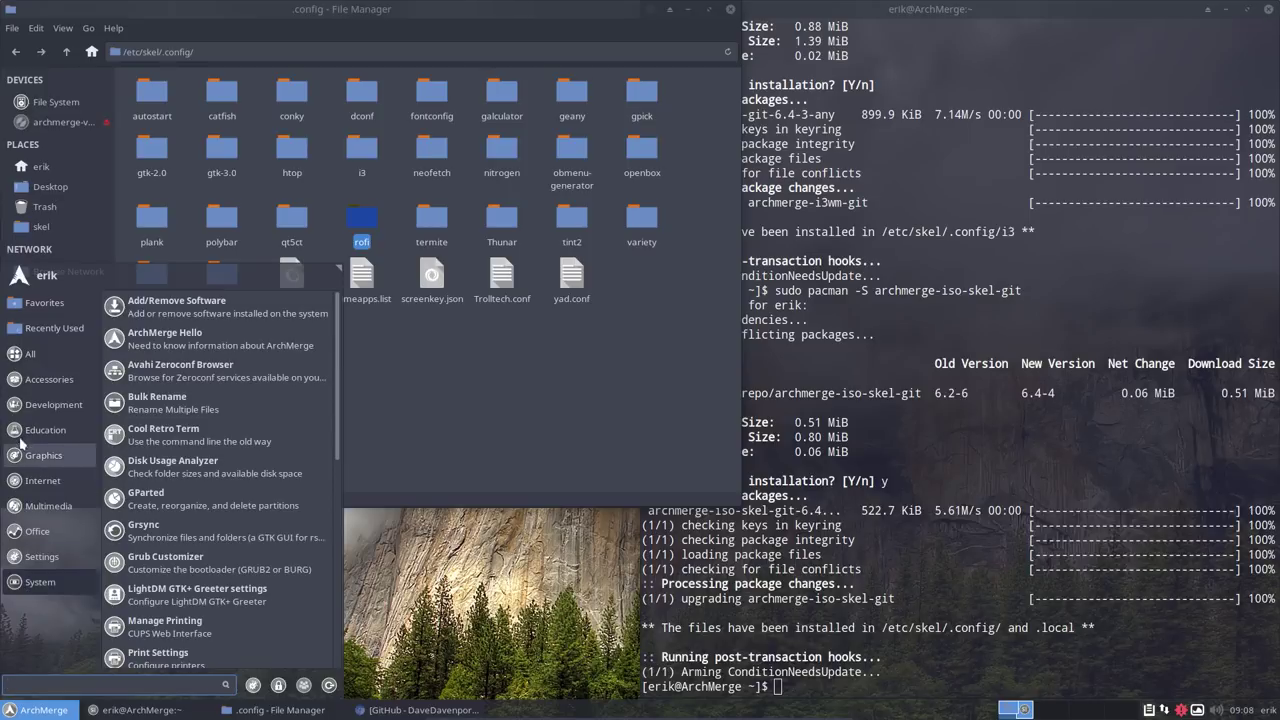
left_click(40, 380)
left_click(30, 354)
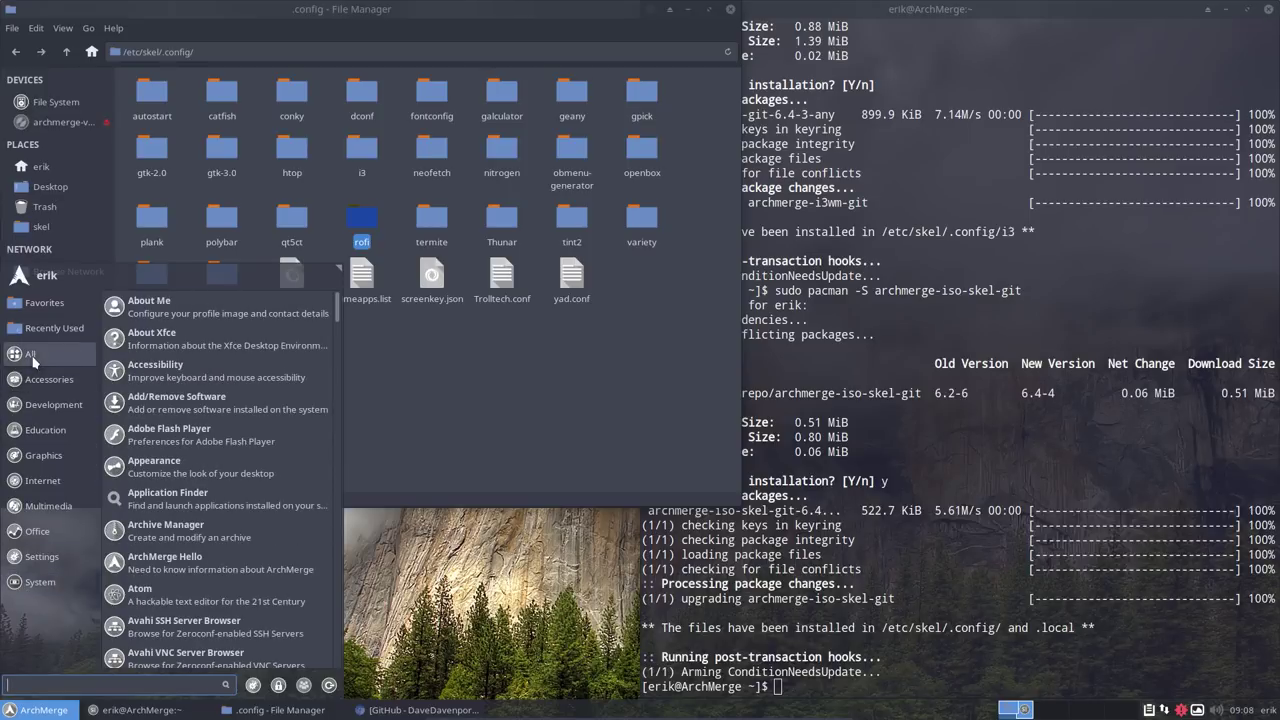
left_click(37, 531)
Step: Log out of the session and sign back in with the account password
left_click(328, 685)
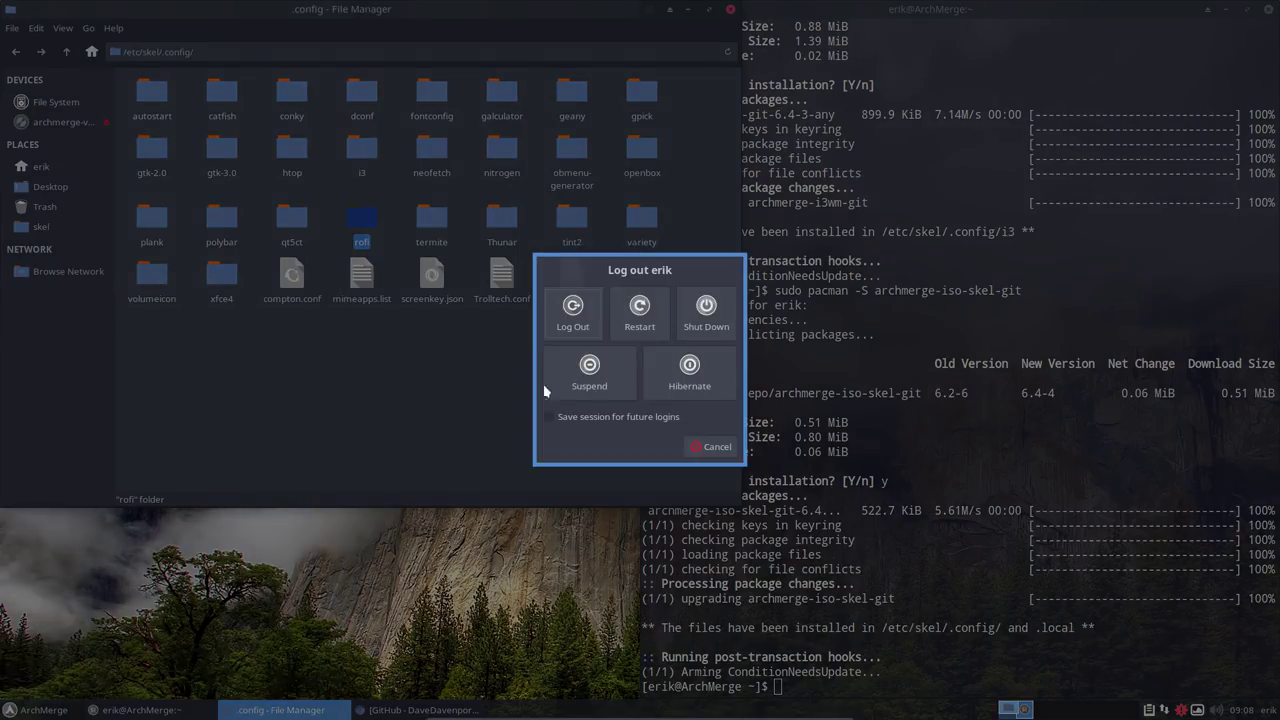
left_click(573, 310)
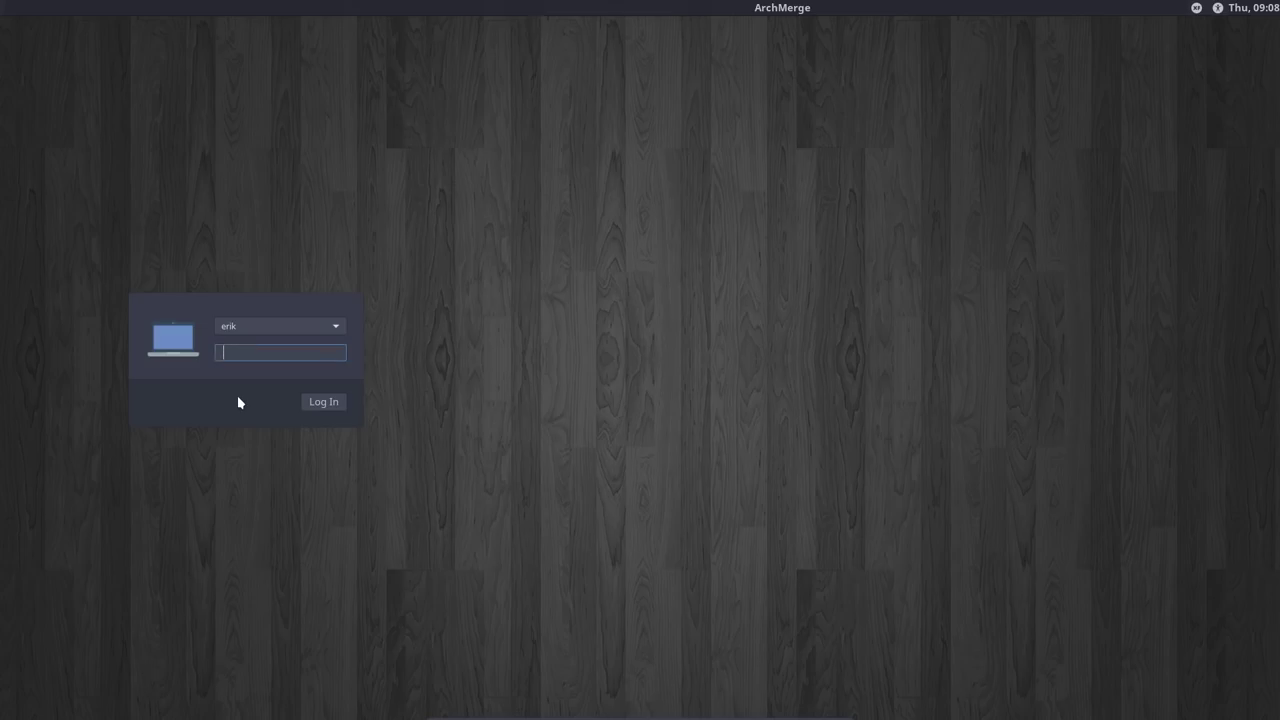
type("****")
key("Return")
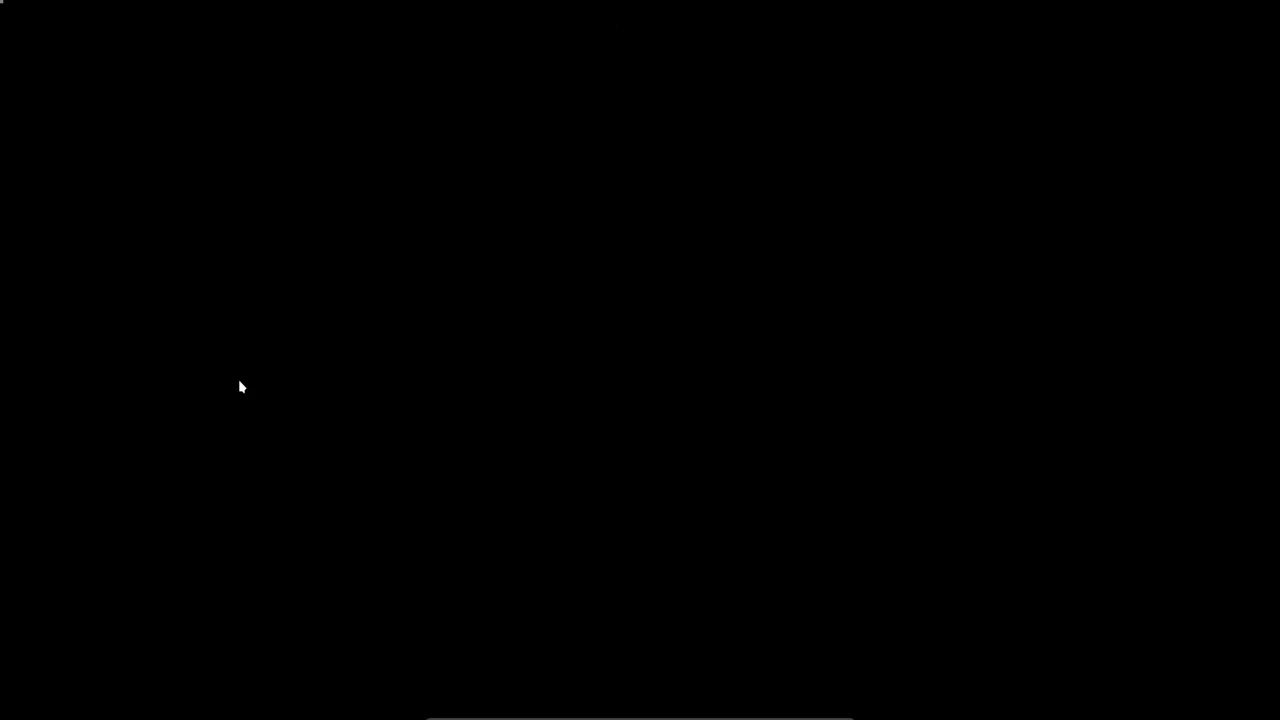
left_click(48, 711)
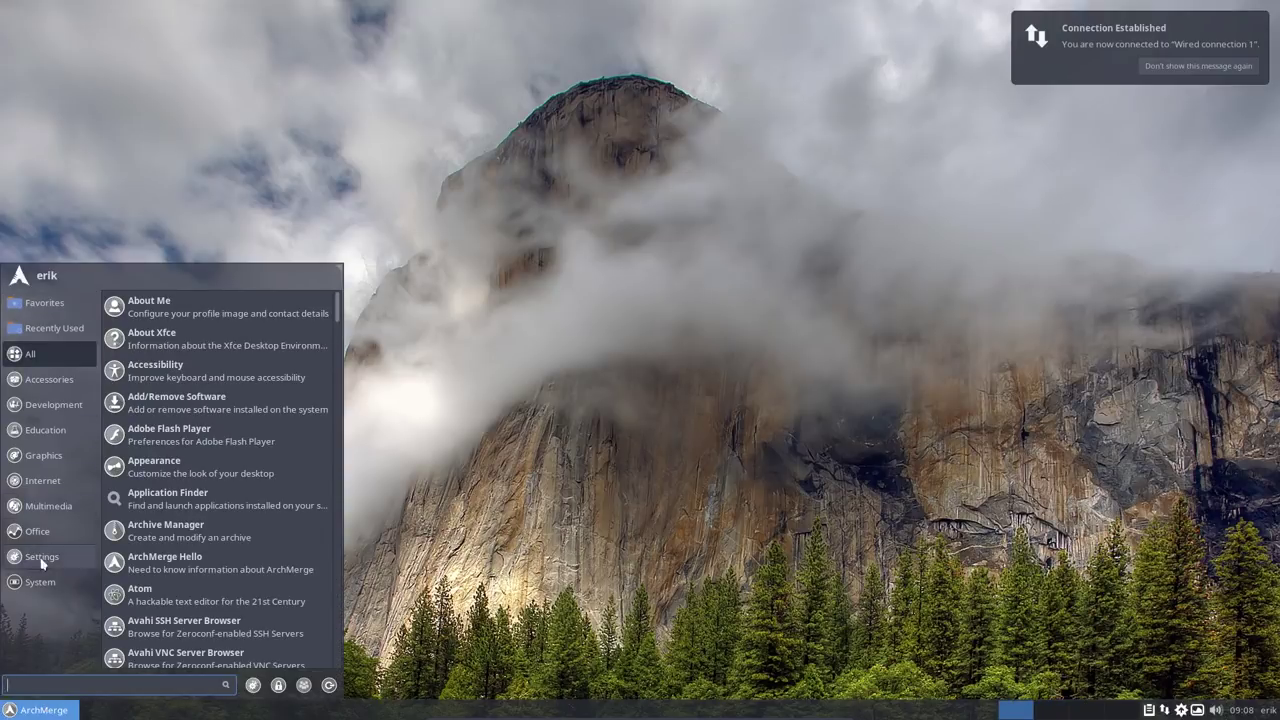
Step: Set the Whisker Menu's category icon size to Small in its properties
left_click(37, 710)
right_click(37, 710)
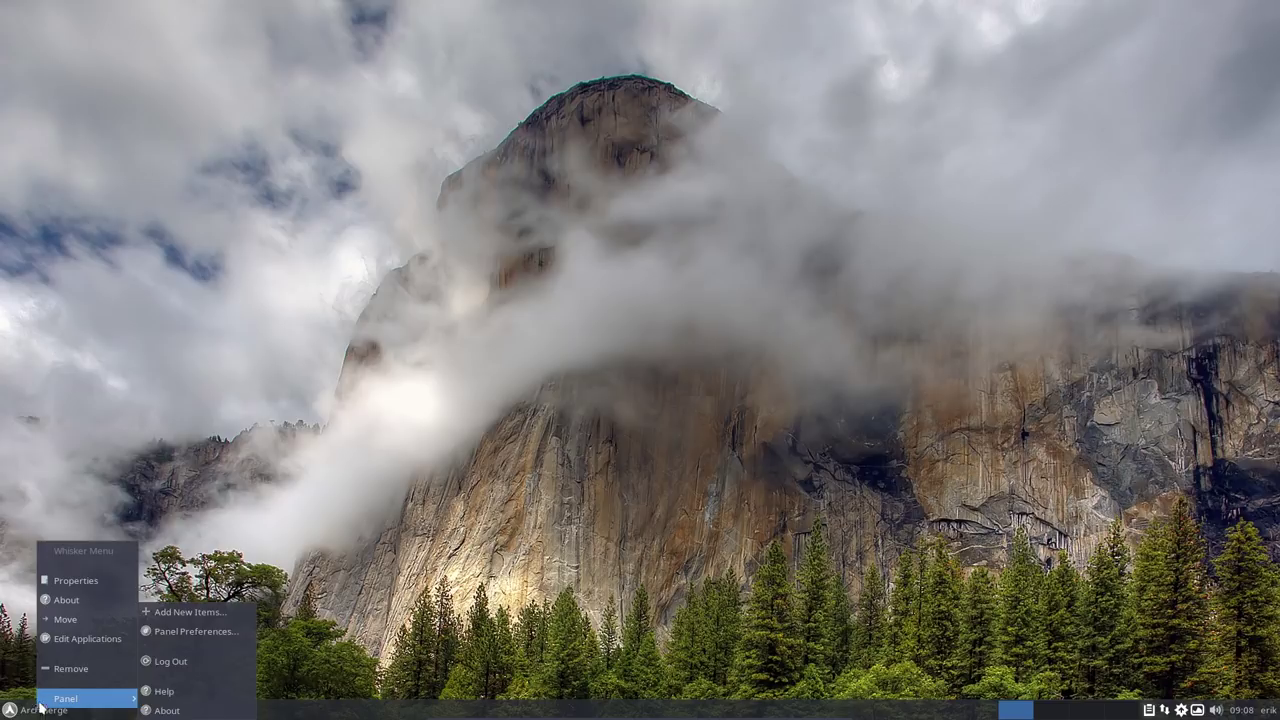
left_click(120, 586)
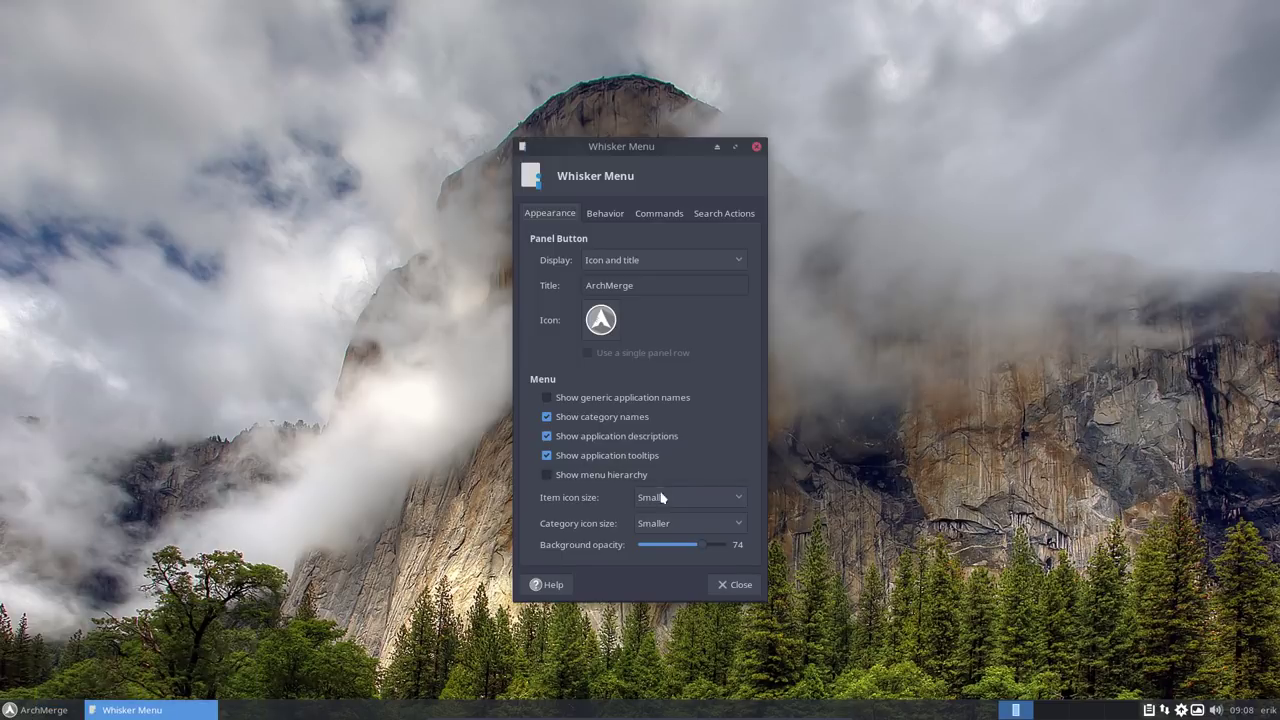
left_click(679, 524)
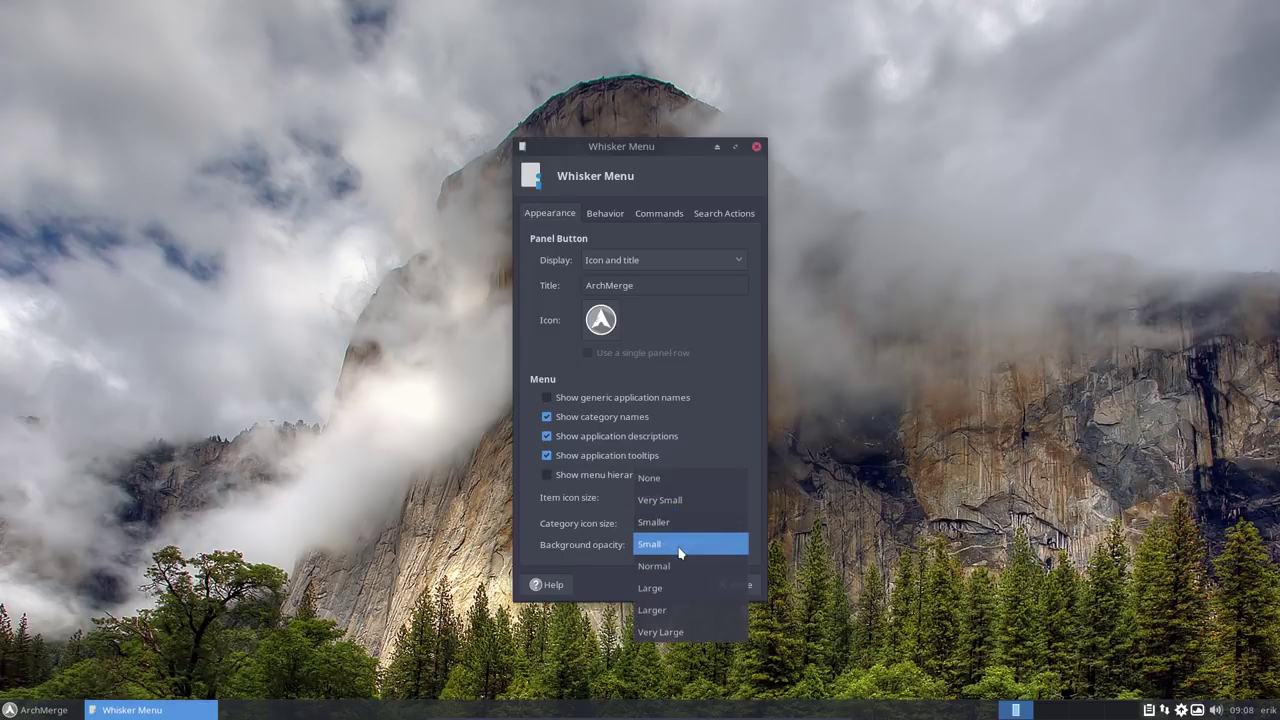
left_click(679, 545)
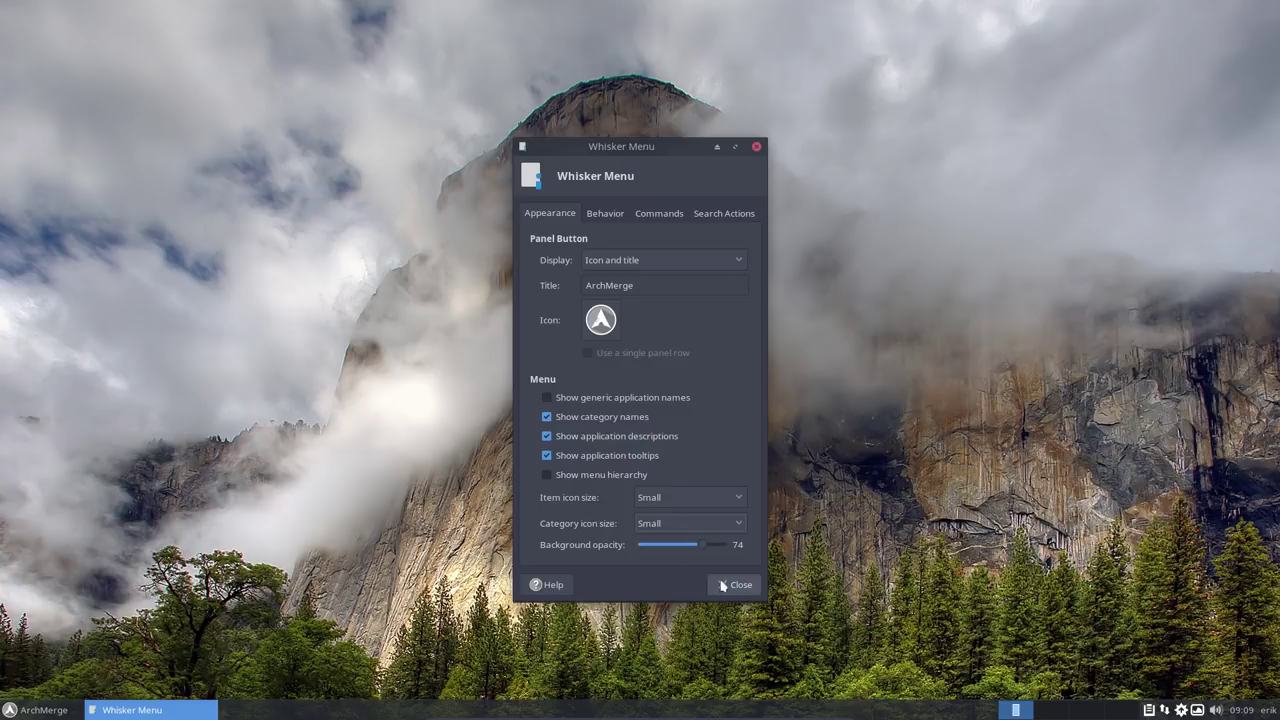
left_click(717, 583)
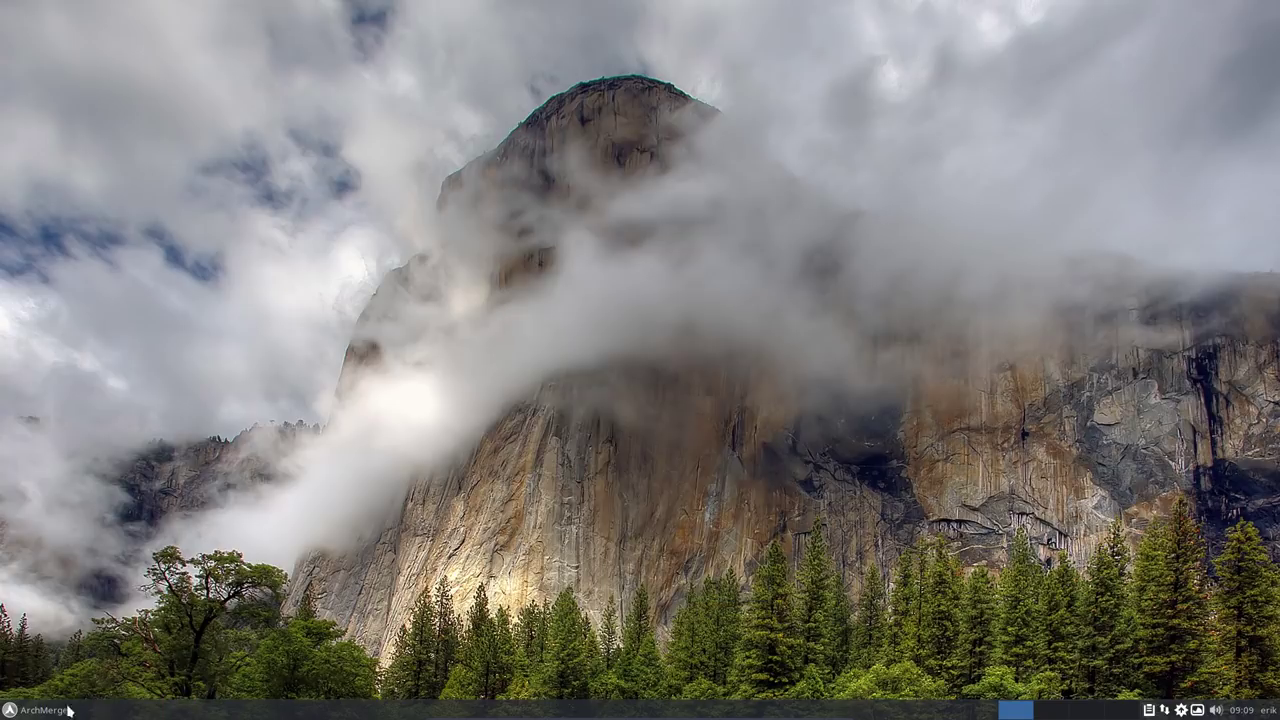
Step: Open the application menu to check the smaller category icons, then close it
left_click(68, 711)
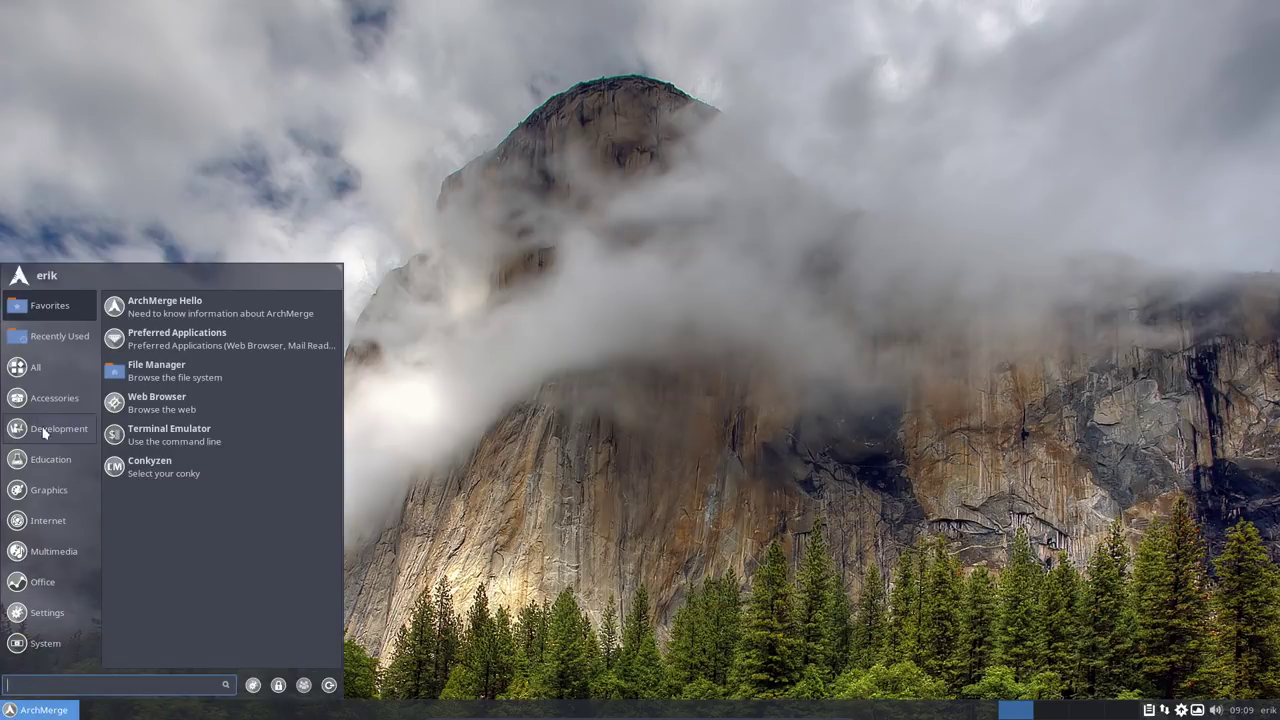
left_click(39, 367)
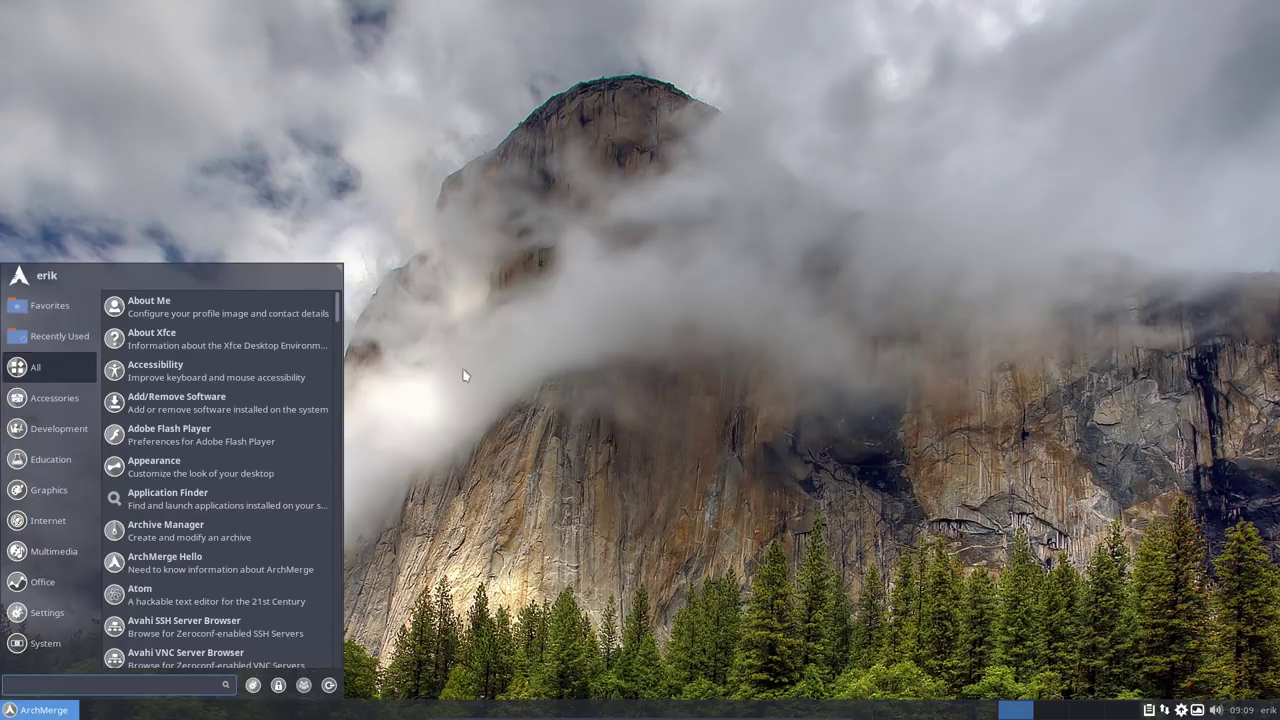
left_click(572, 384)
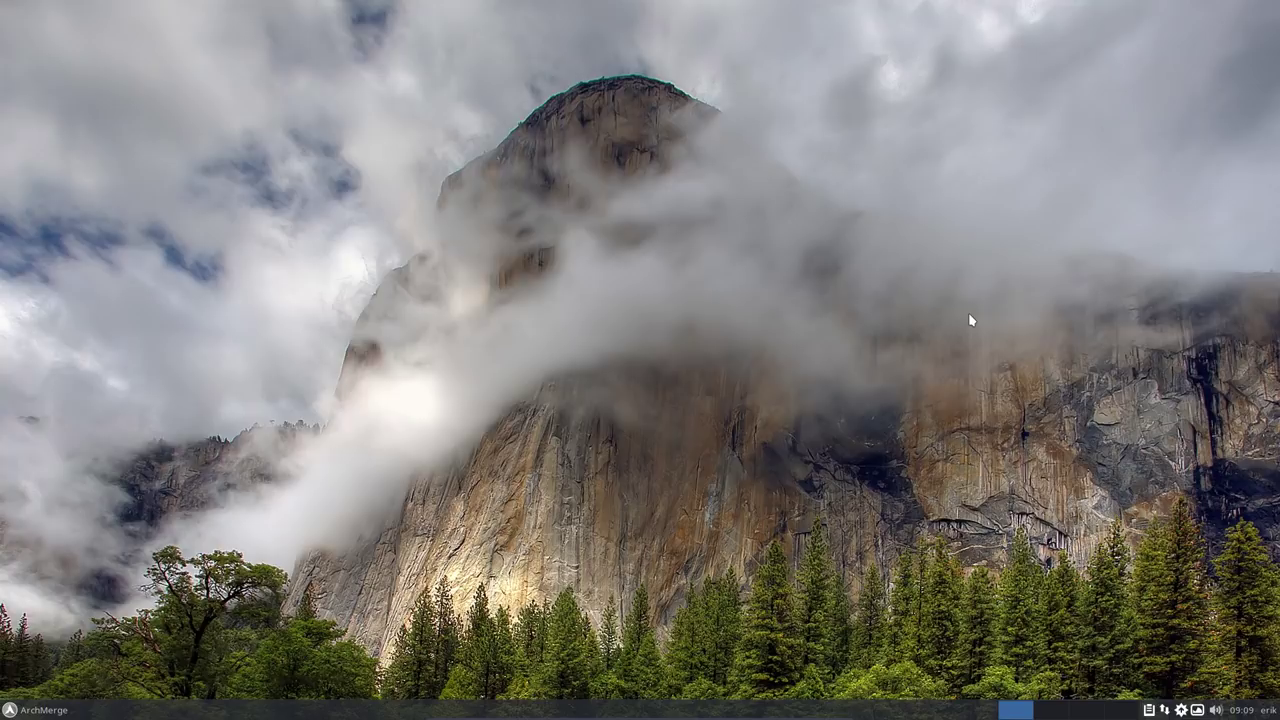
key("ctrl+alt+t")
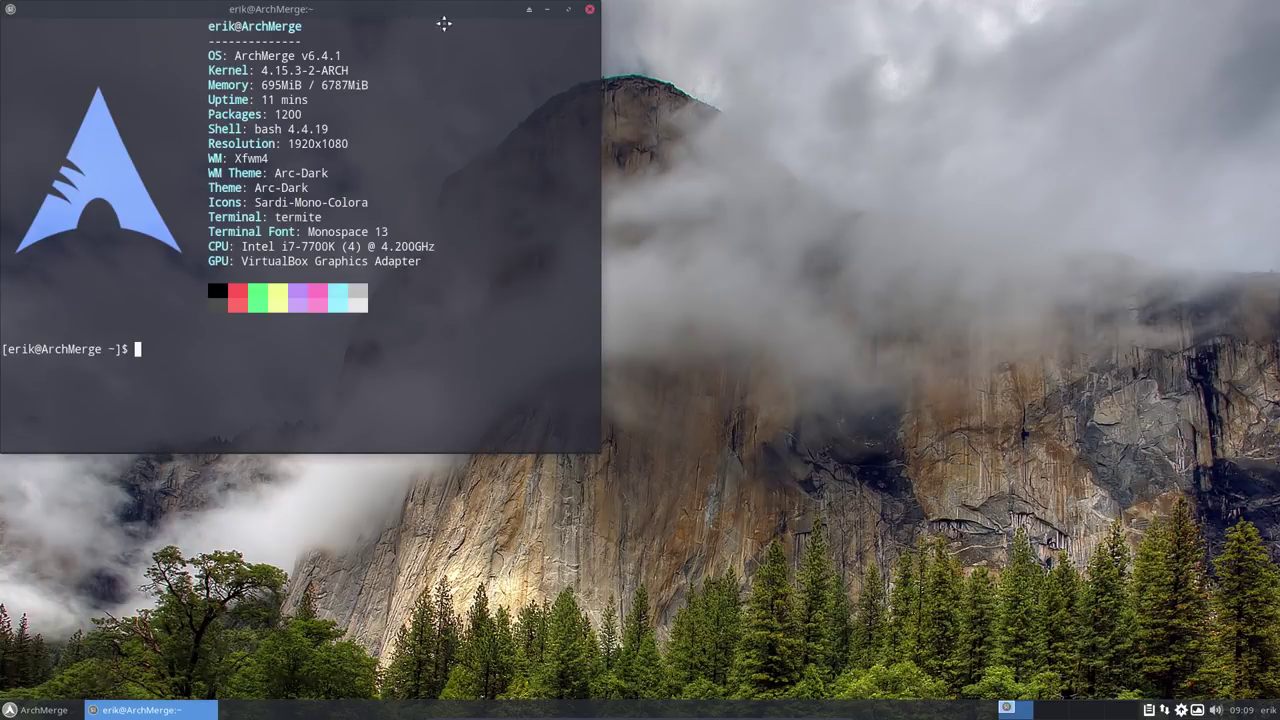
Step: Centre the terminal, rerun the earlier full-upgrade command from history, and cancel it at the password prompt
left_click_drag(444, 23, 901, 38)
type("sudo")
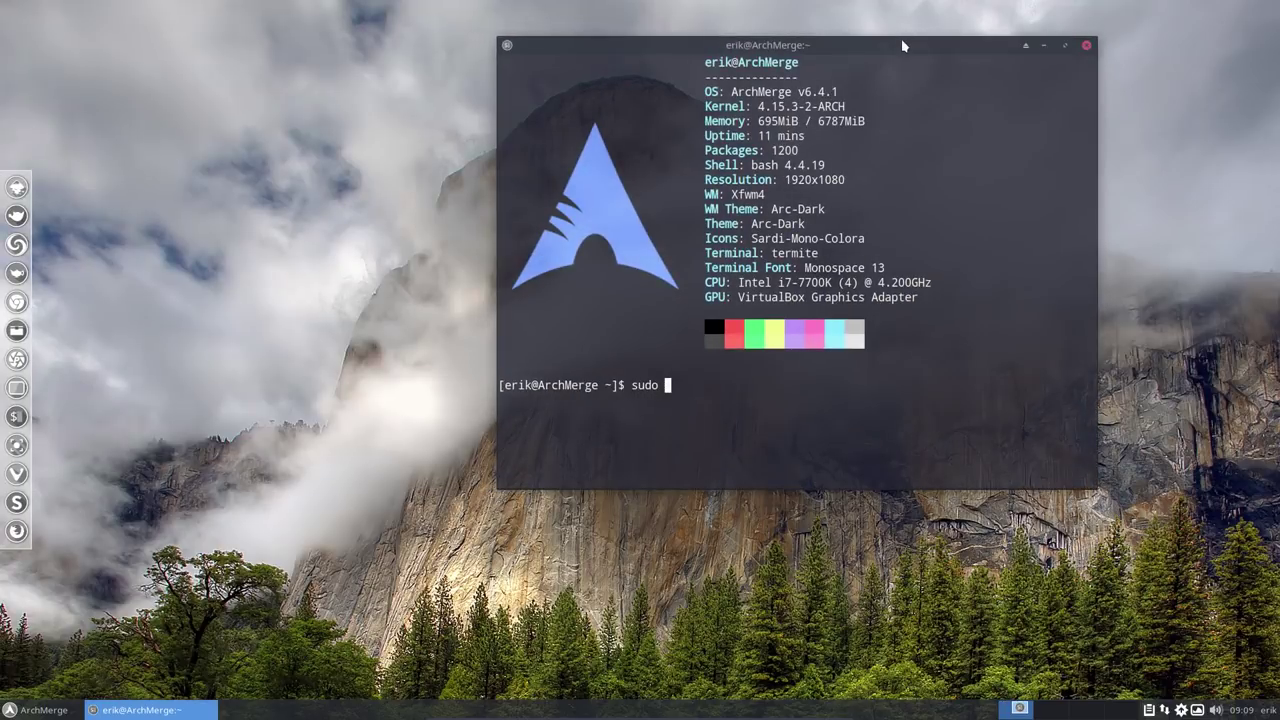
key("Up")
key("Up")
key("Up")
key("Up")
key("Return")
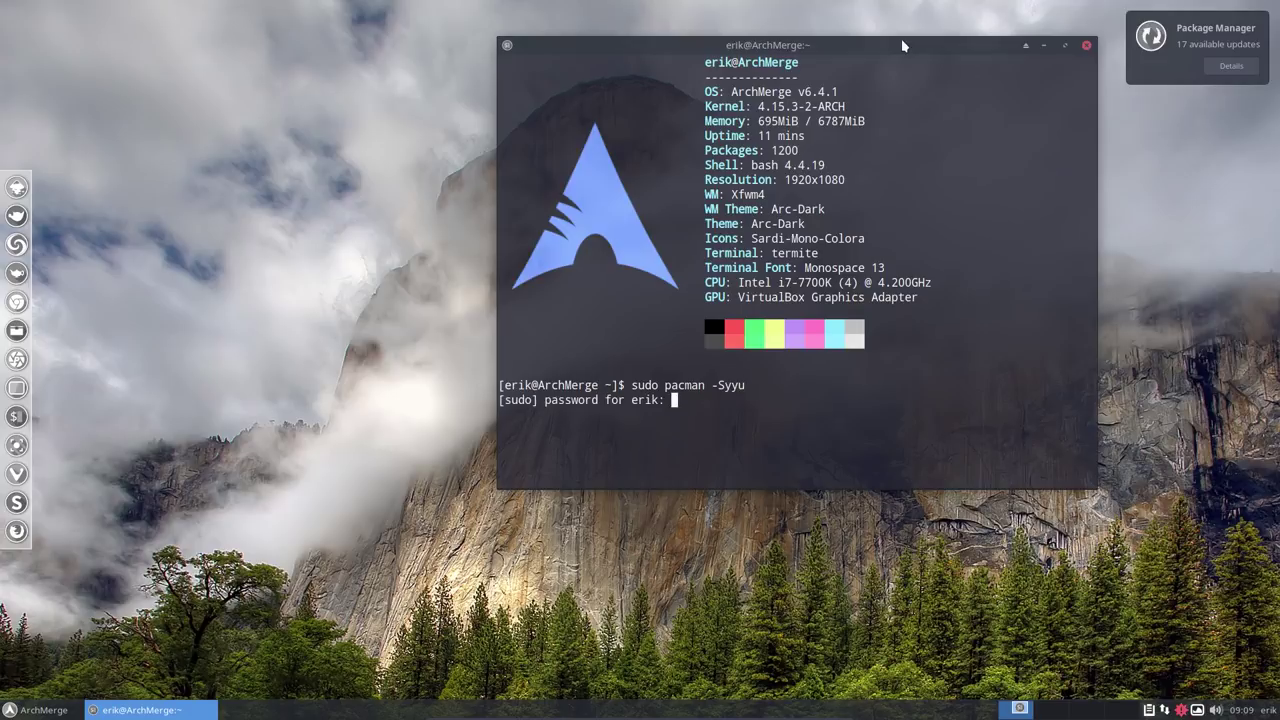
key("ctrl+c")
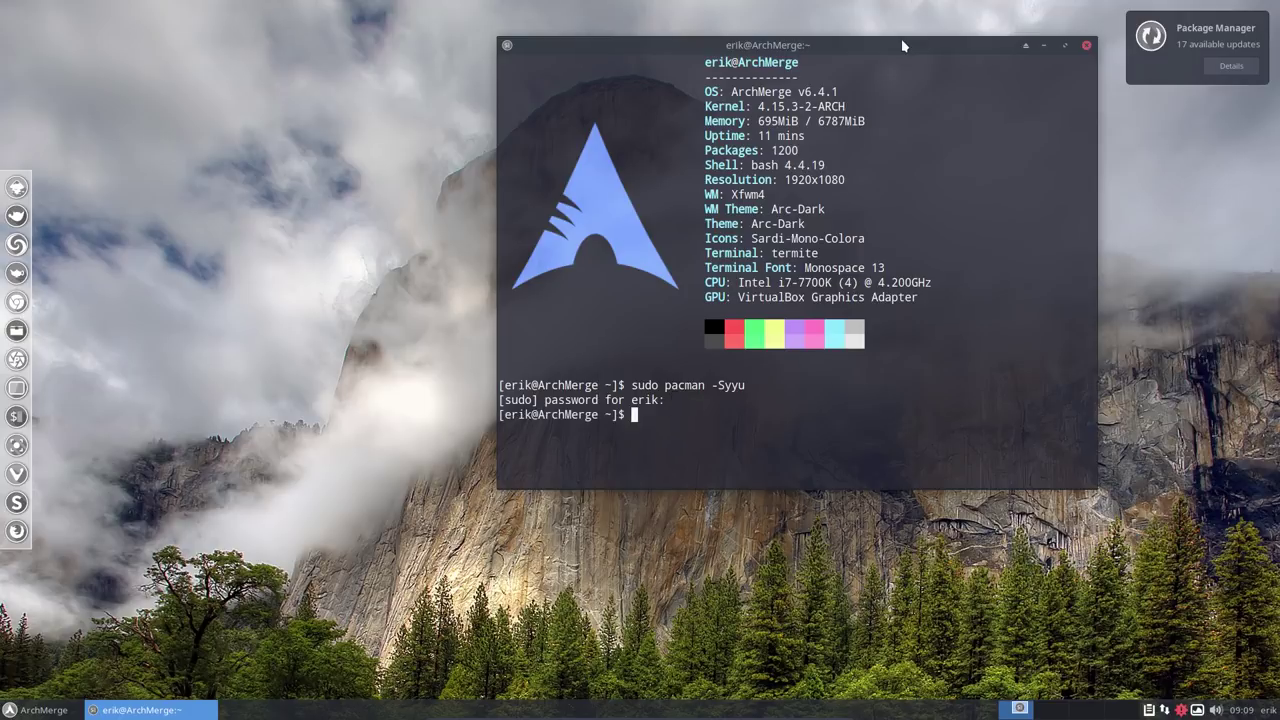
Step: Run sudo pacman -Syu with the account password and abort once 17 ArchMerge upgrades are listed
type("sudo pacman")
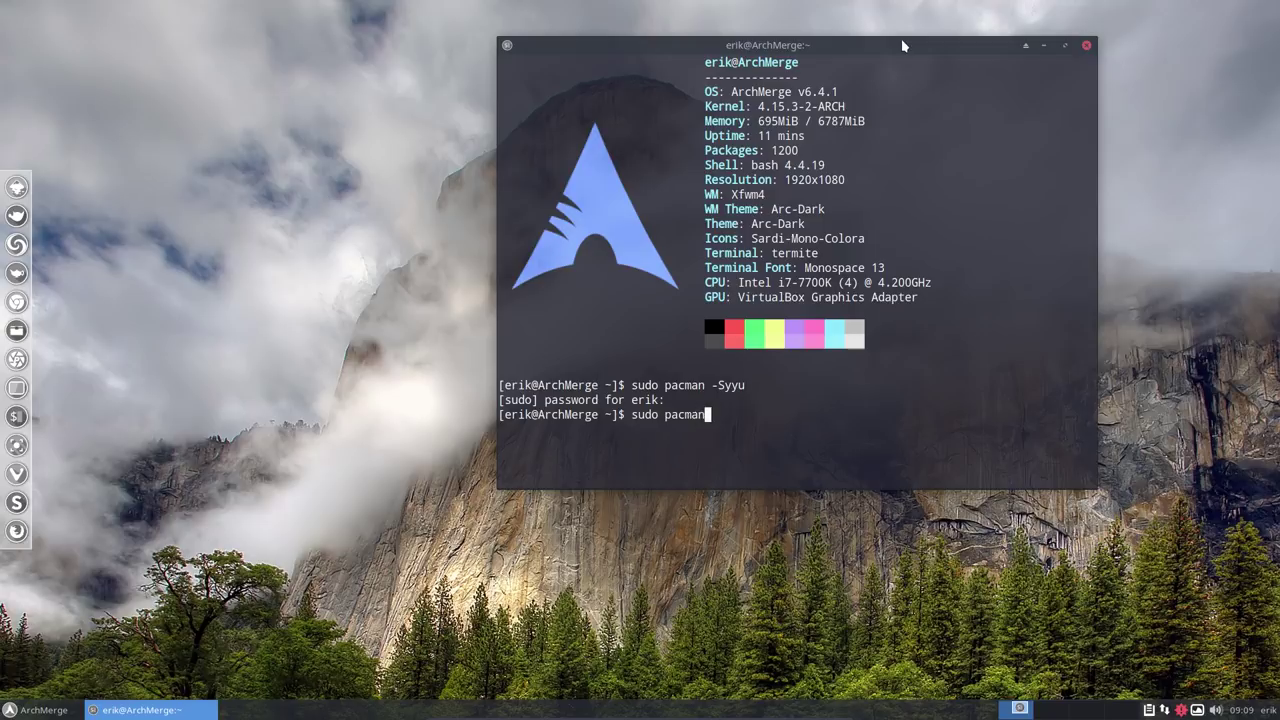
type(" -Syu")
key("Return")
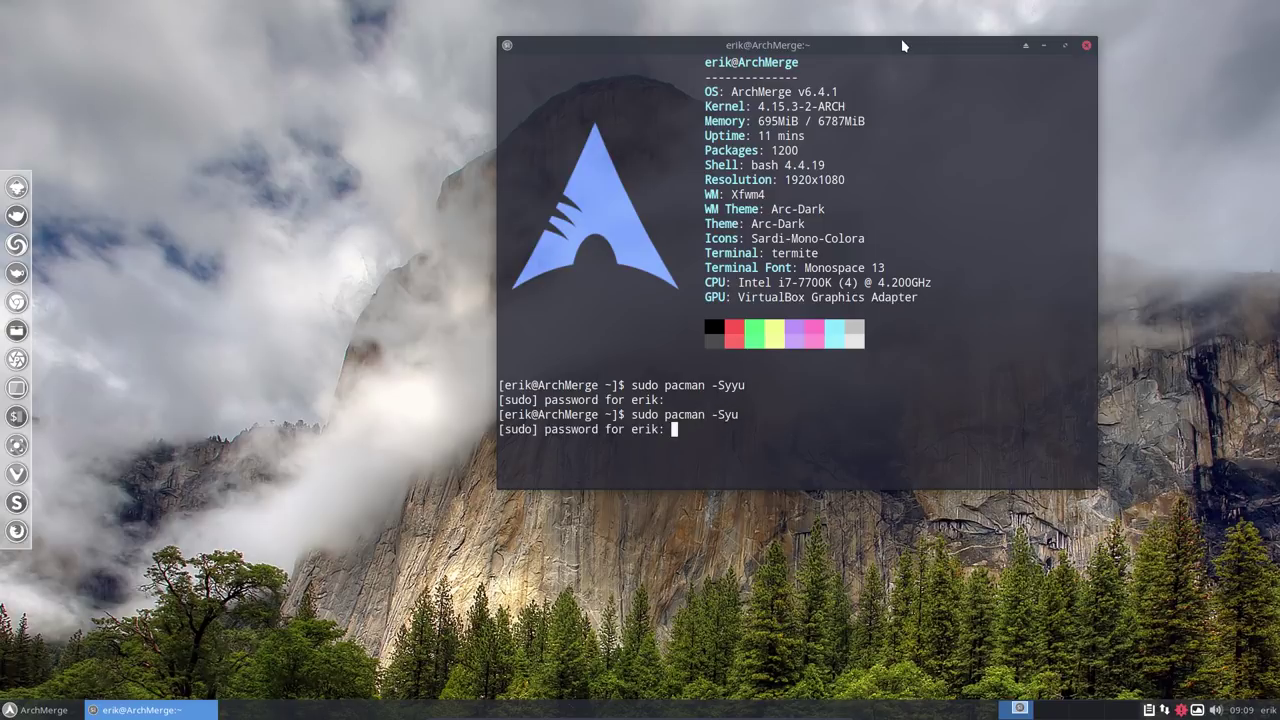
key("Return")
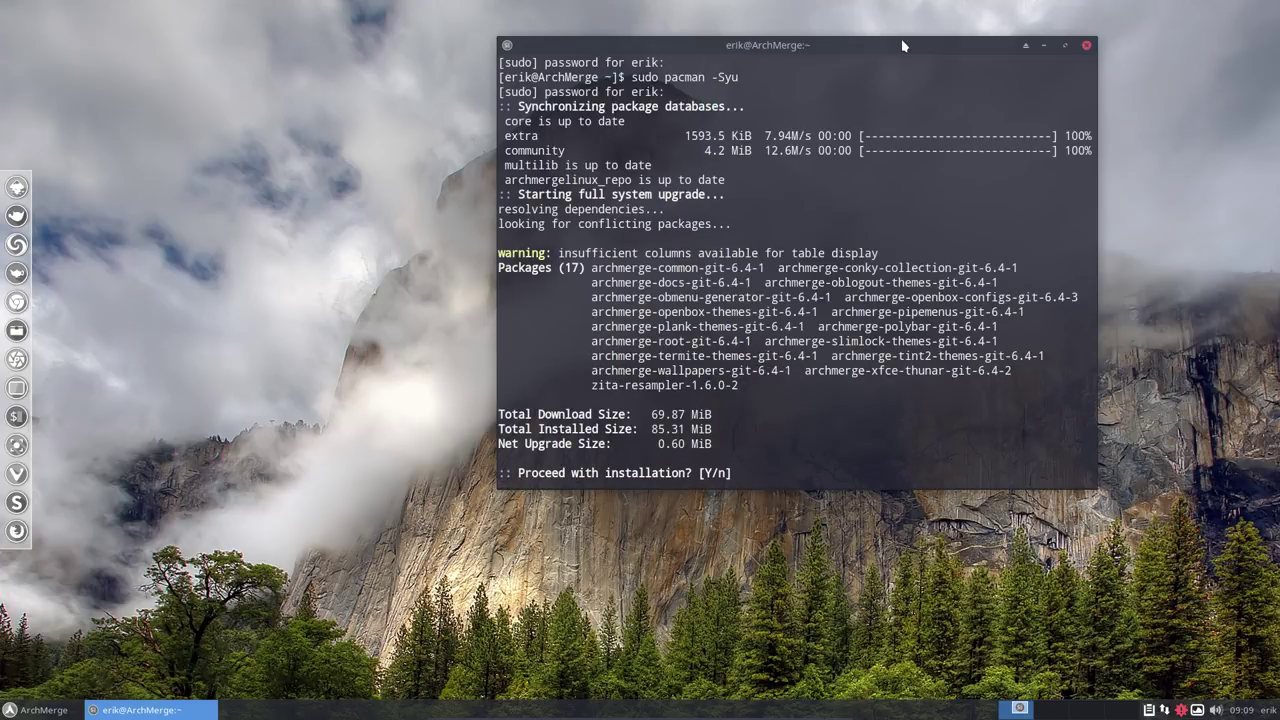
key("ctrl+c")
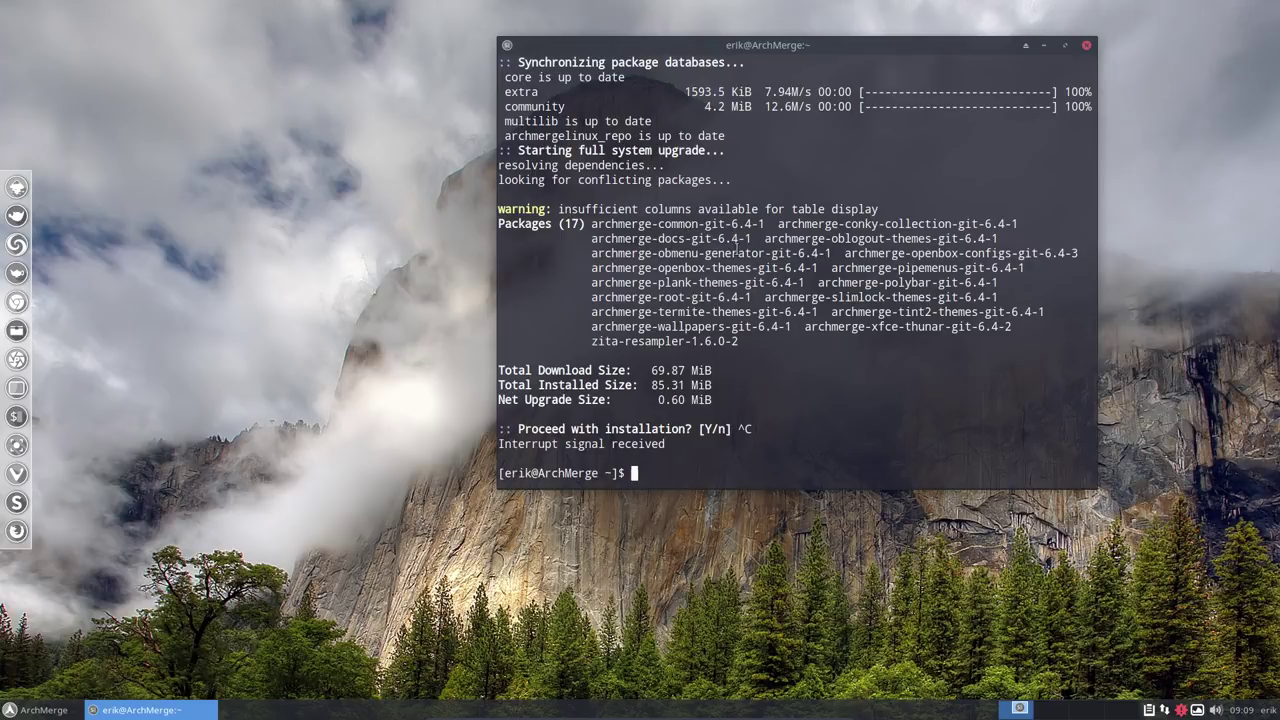
left_click_drag(657, 253, 898, 239)
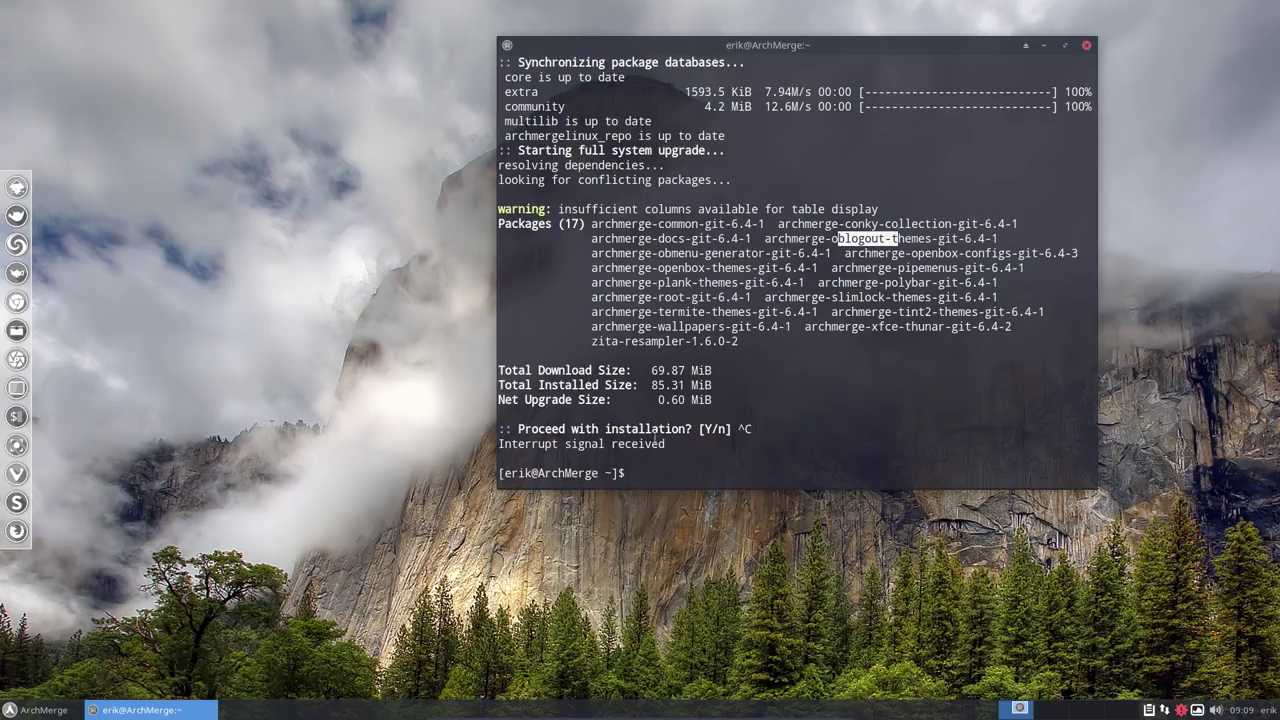
Step: Enter the command sudo pacman -S archmerge-oblogout-themes-git using Tab completion
left_click(643, 452)
type("sudo o")
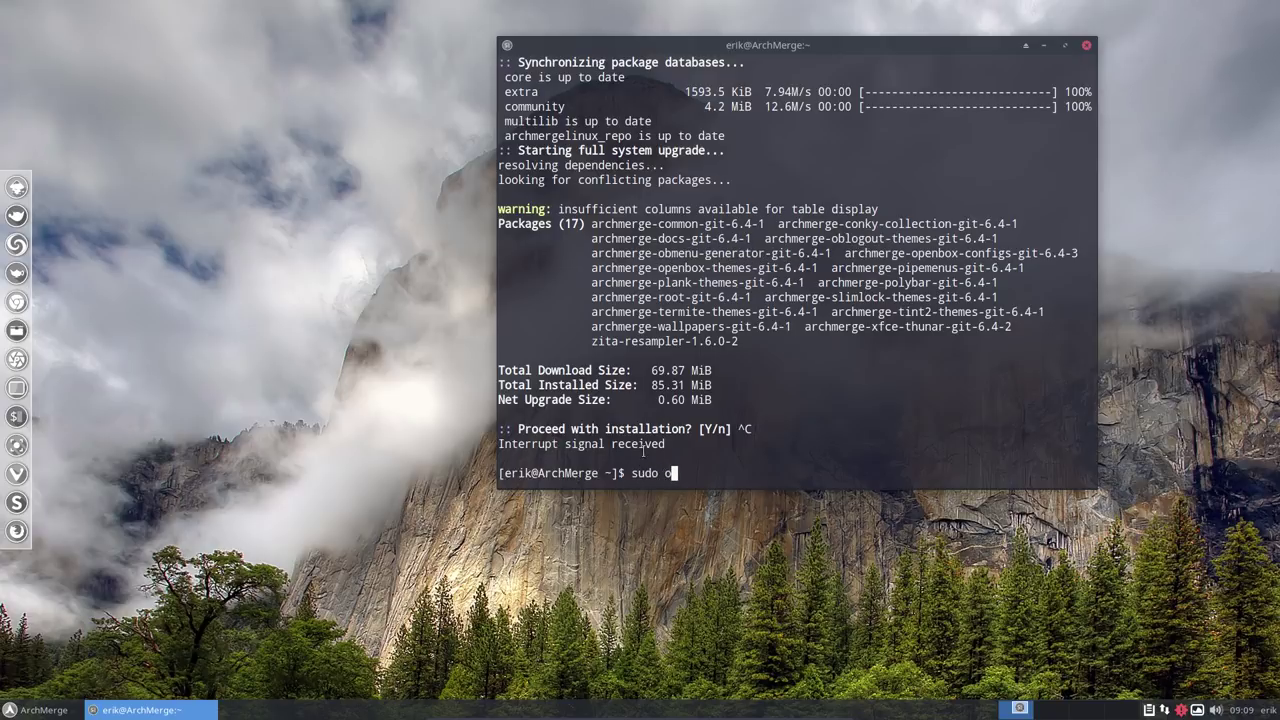
type("blo")
key("BackSpace")
key("BackSpace")
key("BackSpace")
key("BackSpace")
type("pacman -S o")
key("BackSpace")
type("archmerge-ob")
key("Tab")
key("Tab")
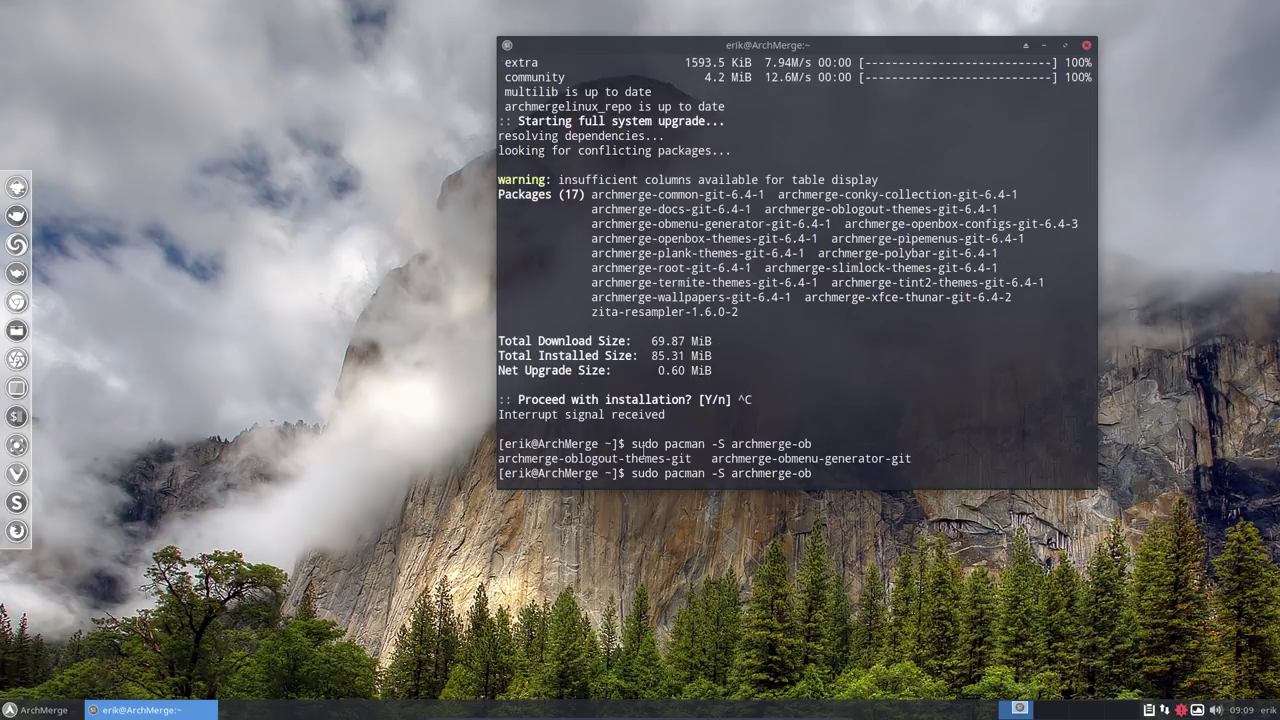
type("lo")
key("Tab")
Step: Run the install, cancel it once, then maximize the terminal and rerun the same command
left_click_drag(884, 45, 1275, 360)
key("Return")
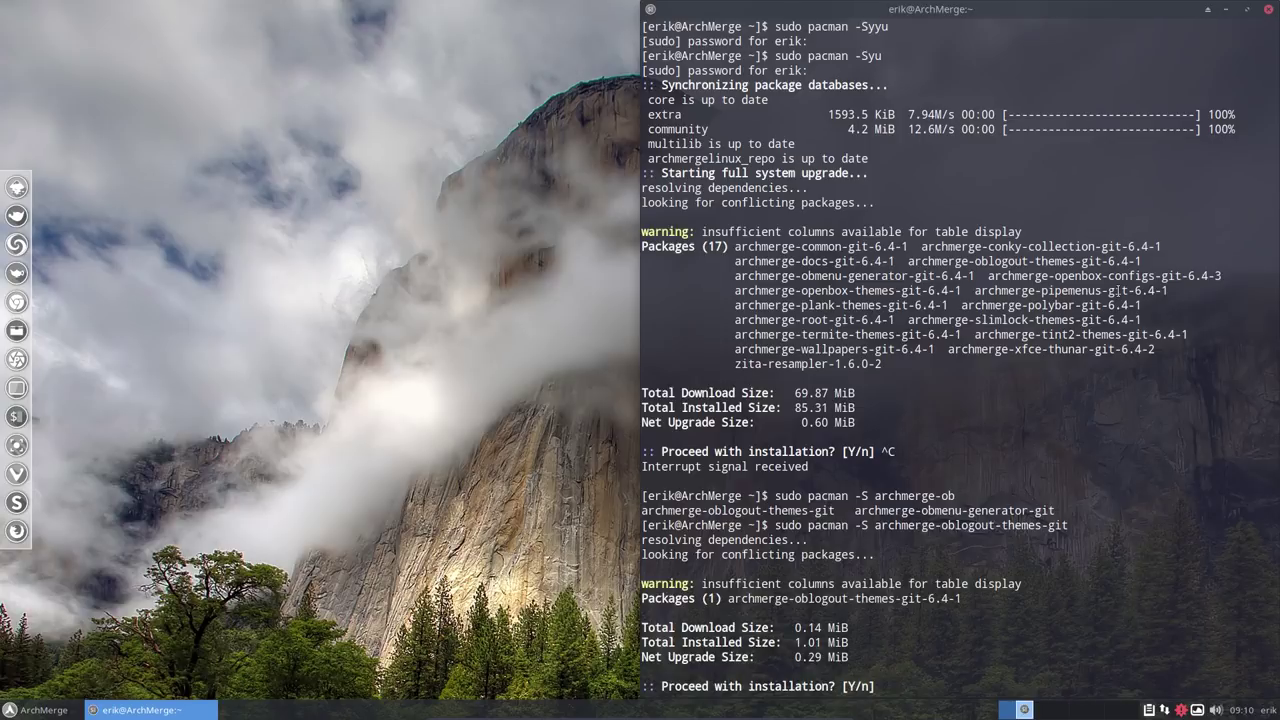
key("ctrl+c")
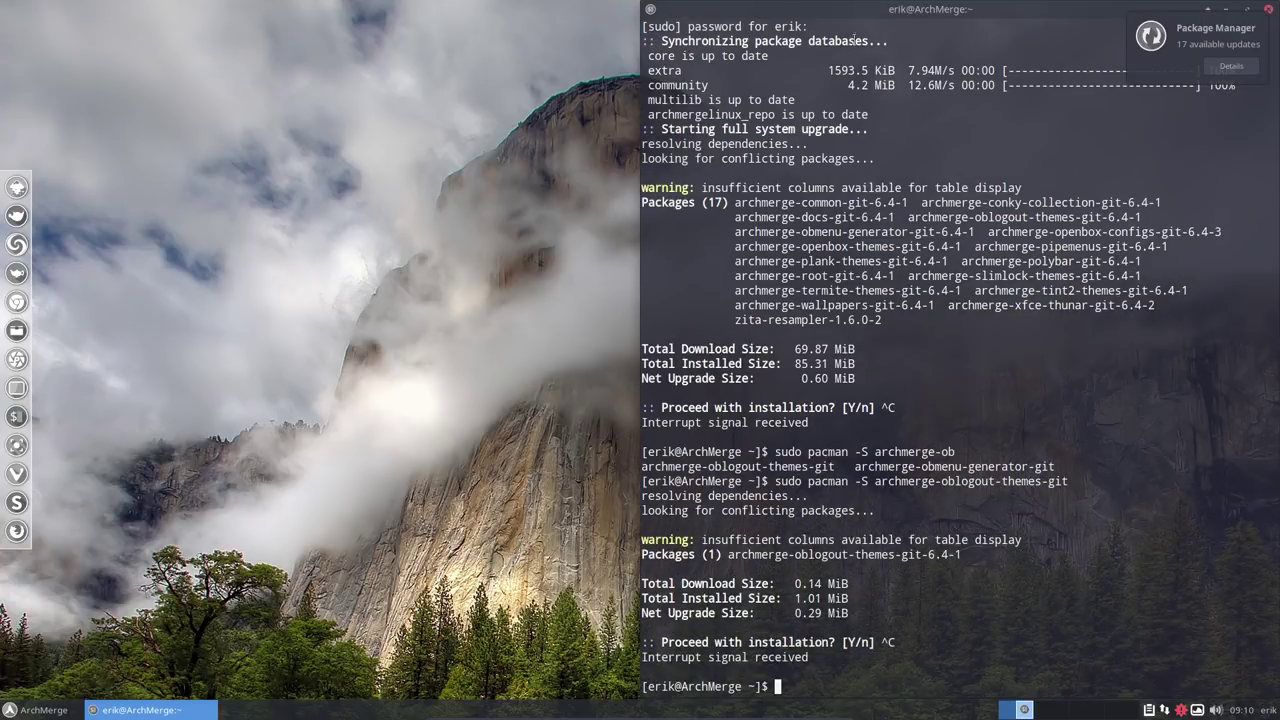
double_click(885, 12)
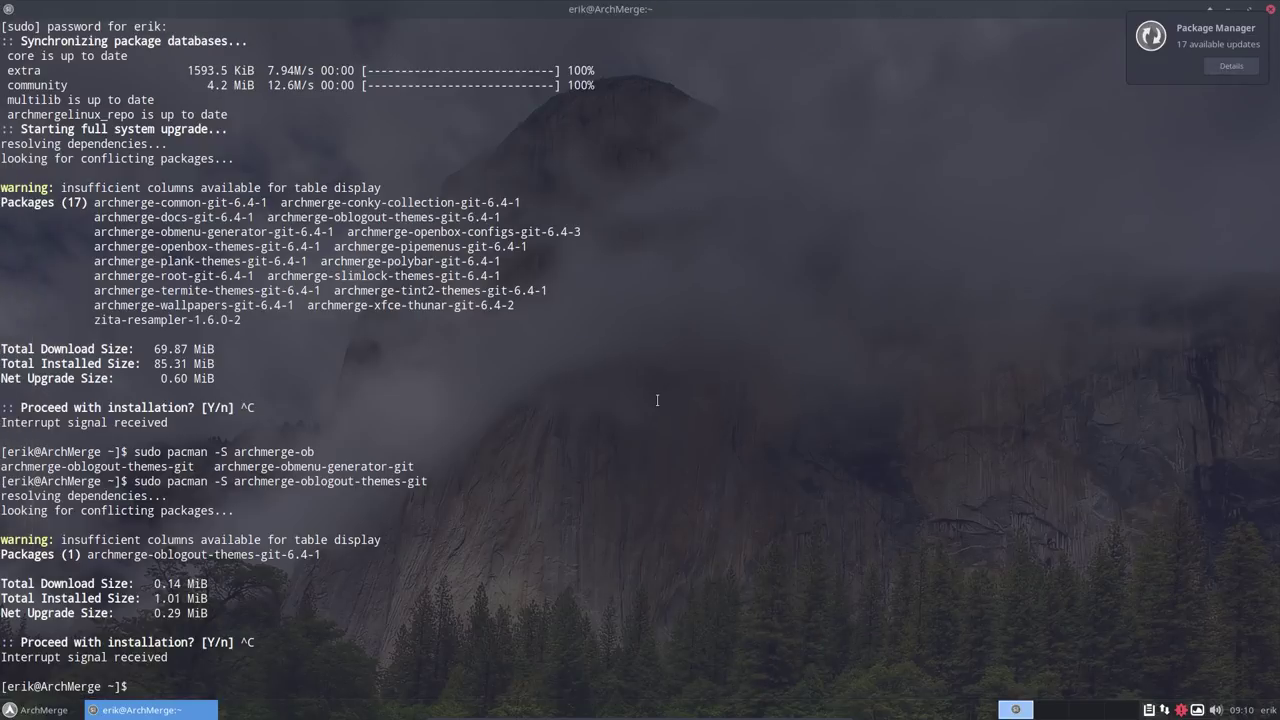
key("Up")
key("Return")
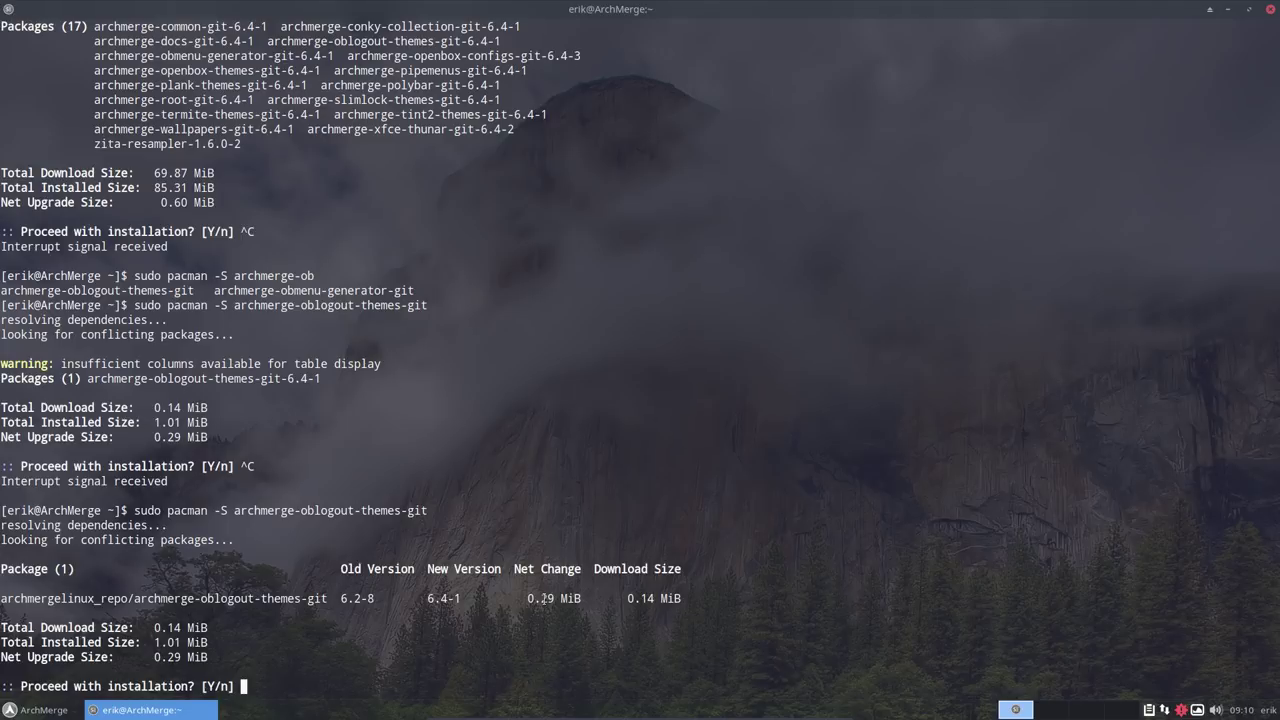
Step: Confirm with y to upgrade to 6.4-1, saving oblogout.conf.archmergenew, and snap the terminal right
left_click_drag(519, 598, 594, 598)
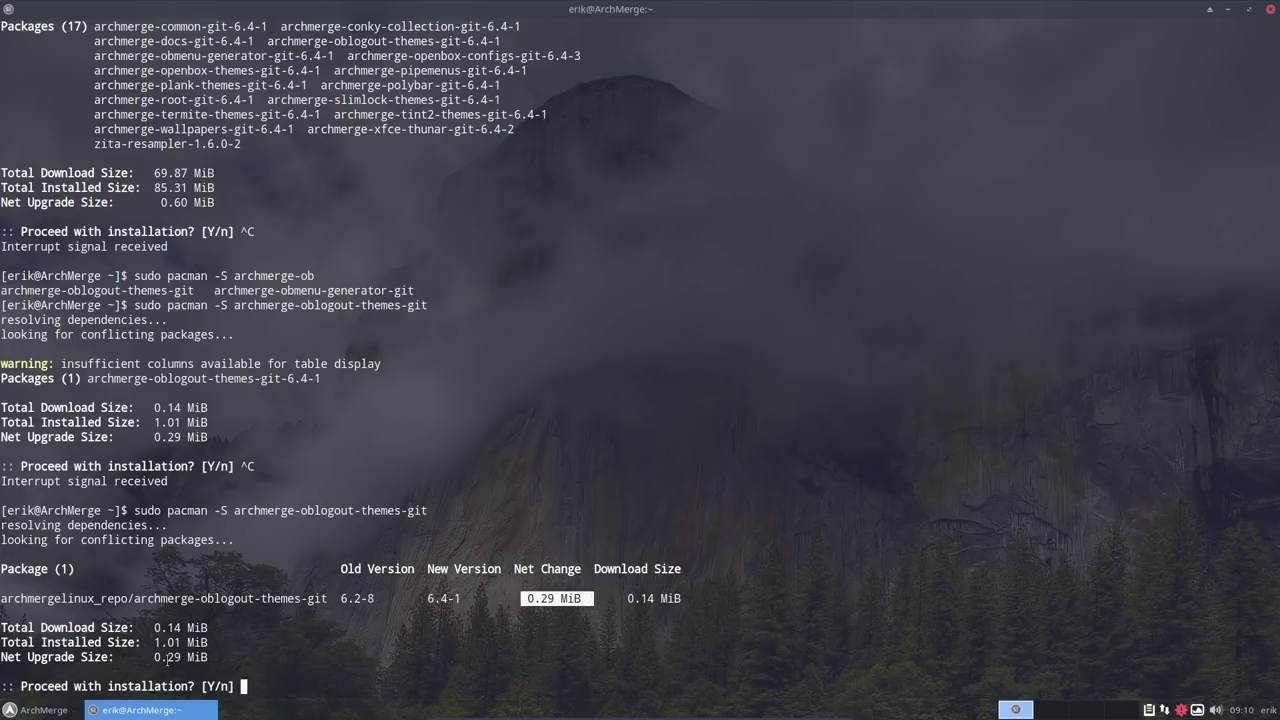
left_click(217, 623)
type("y")
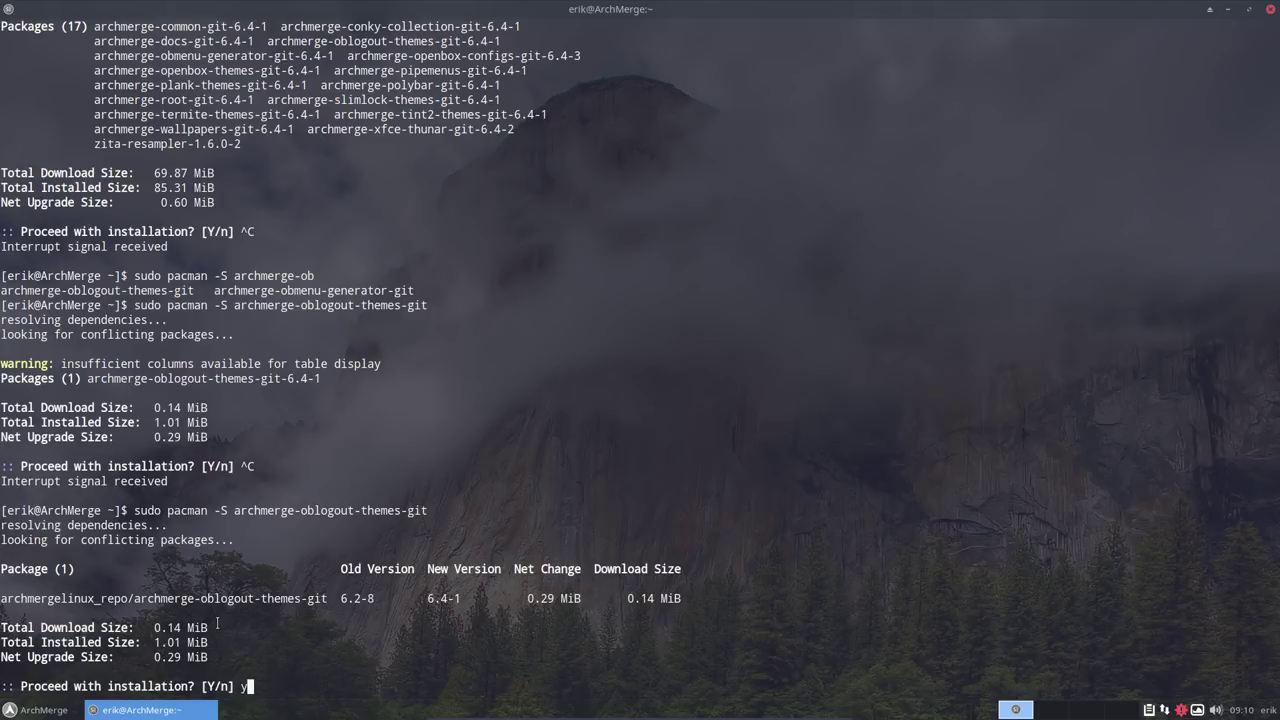
key("Return")
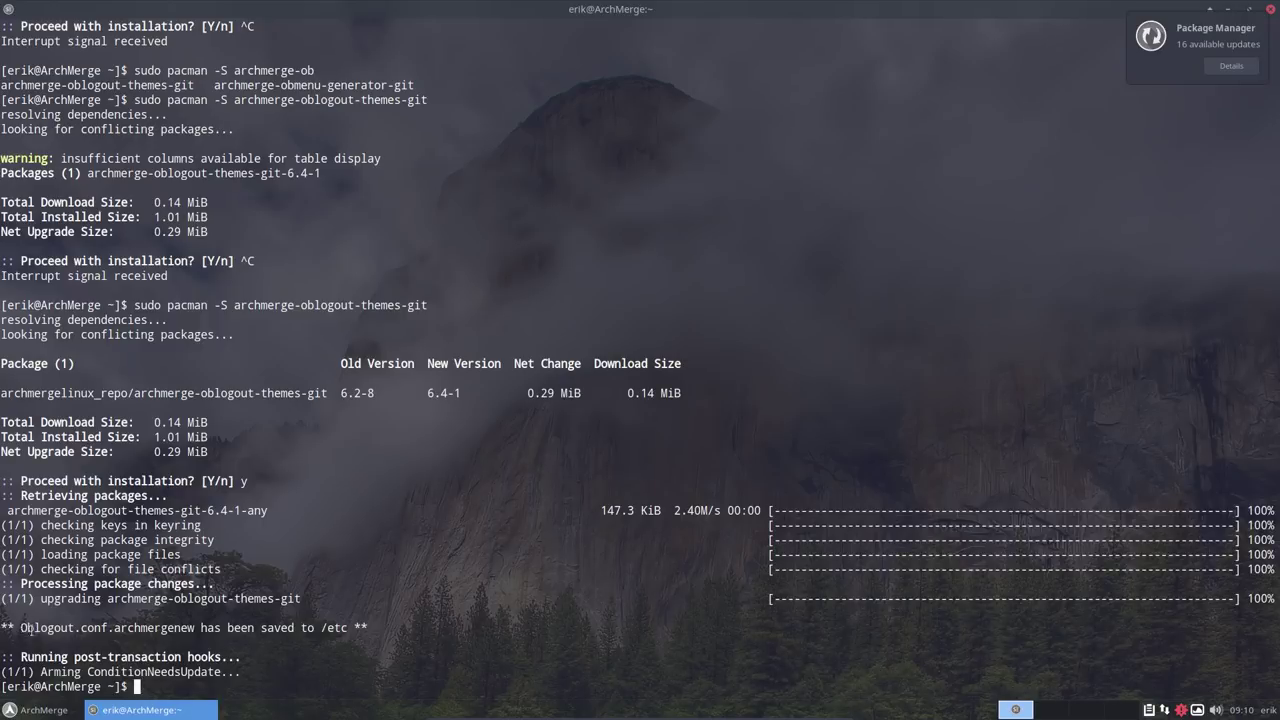
left_click_drag(21, 628, 356, 628)
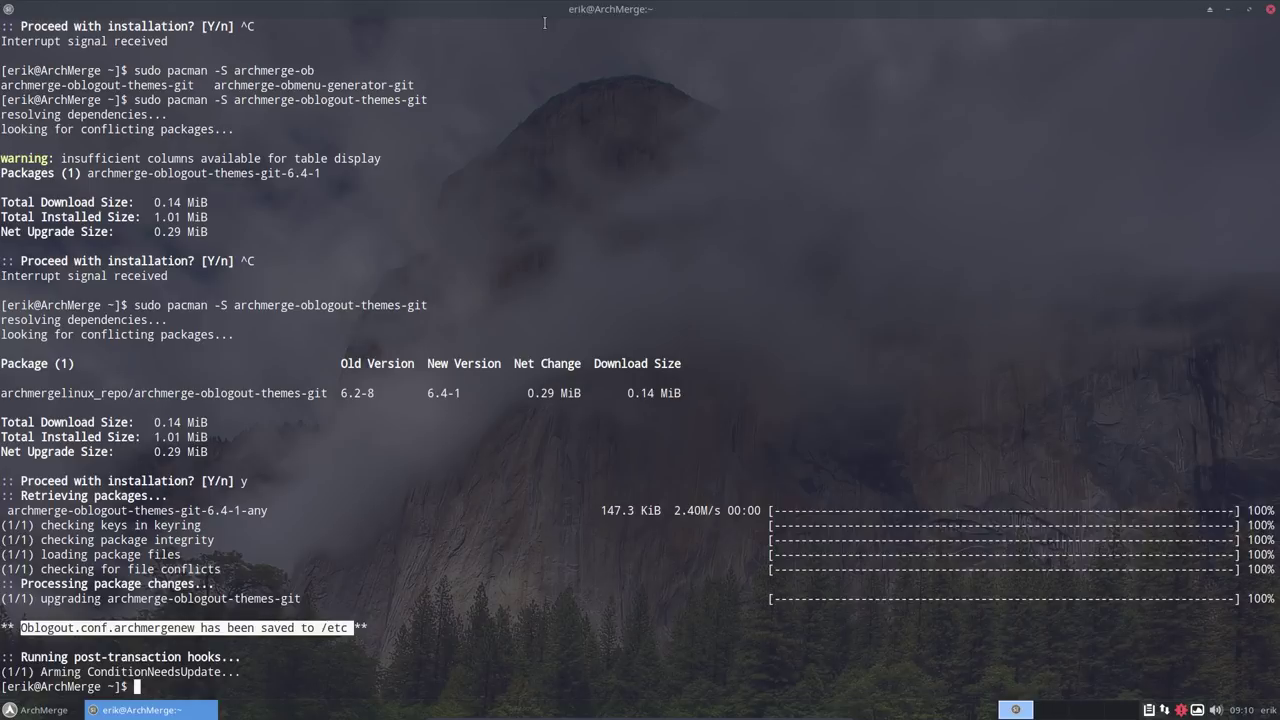
left_click_drag(590, 10, 1276, 200)
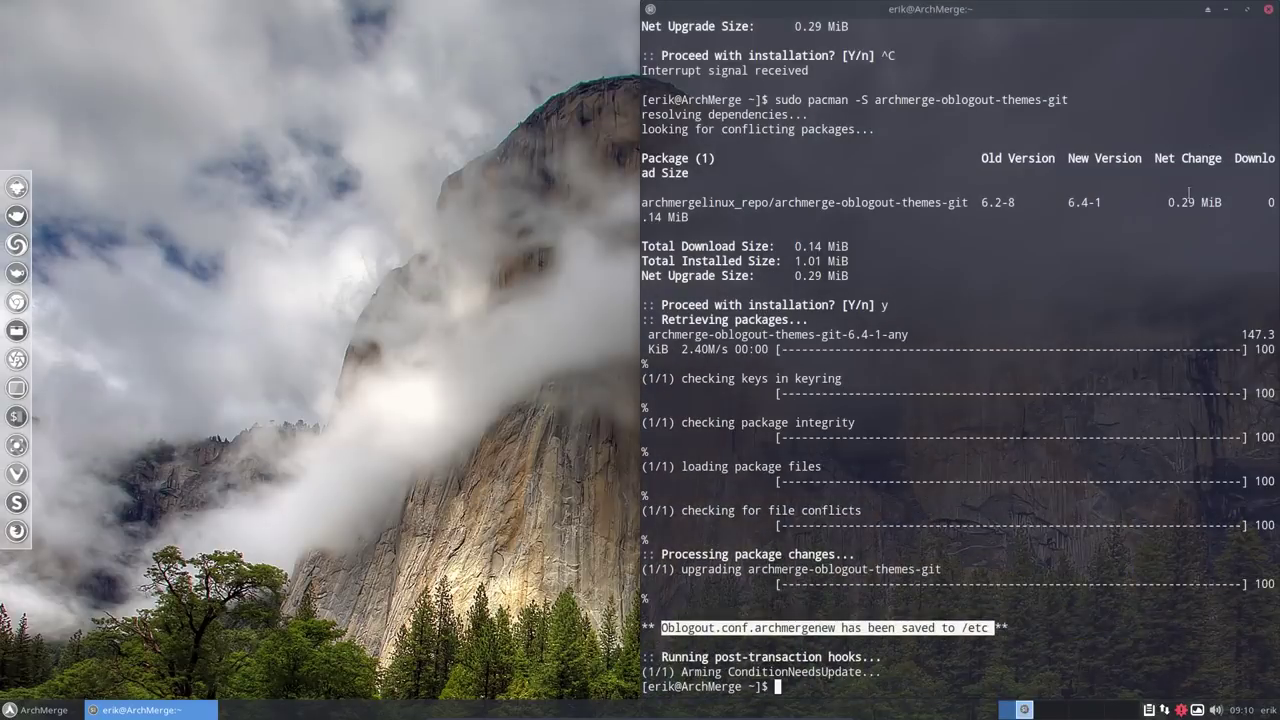
left_click(294, 360)
Step: Launch the file manager, dismissing the log out dialog that appeared
left_click(22, 333)
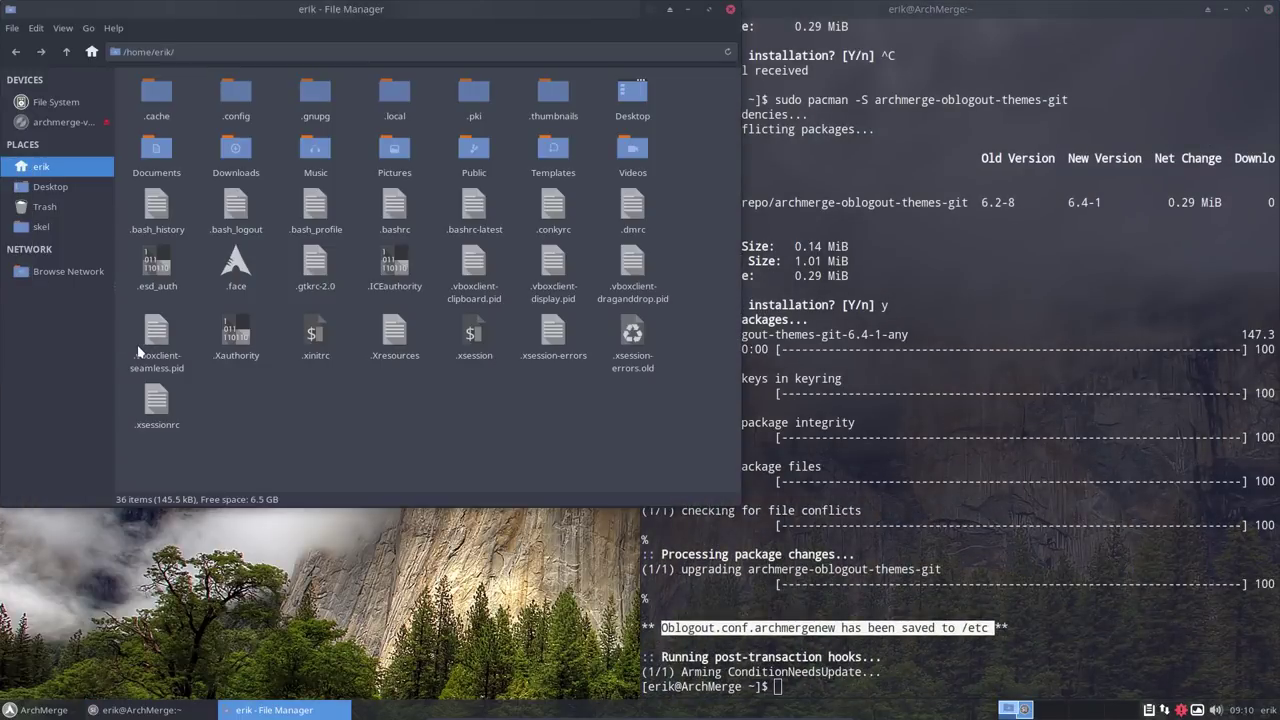
key("super+x")
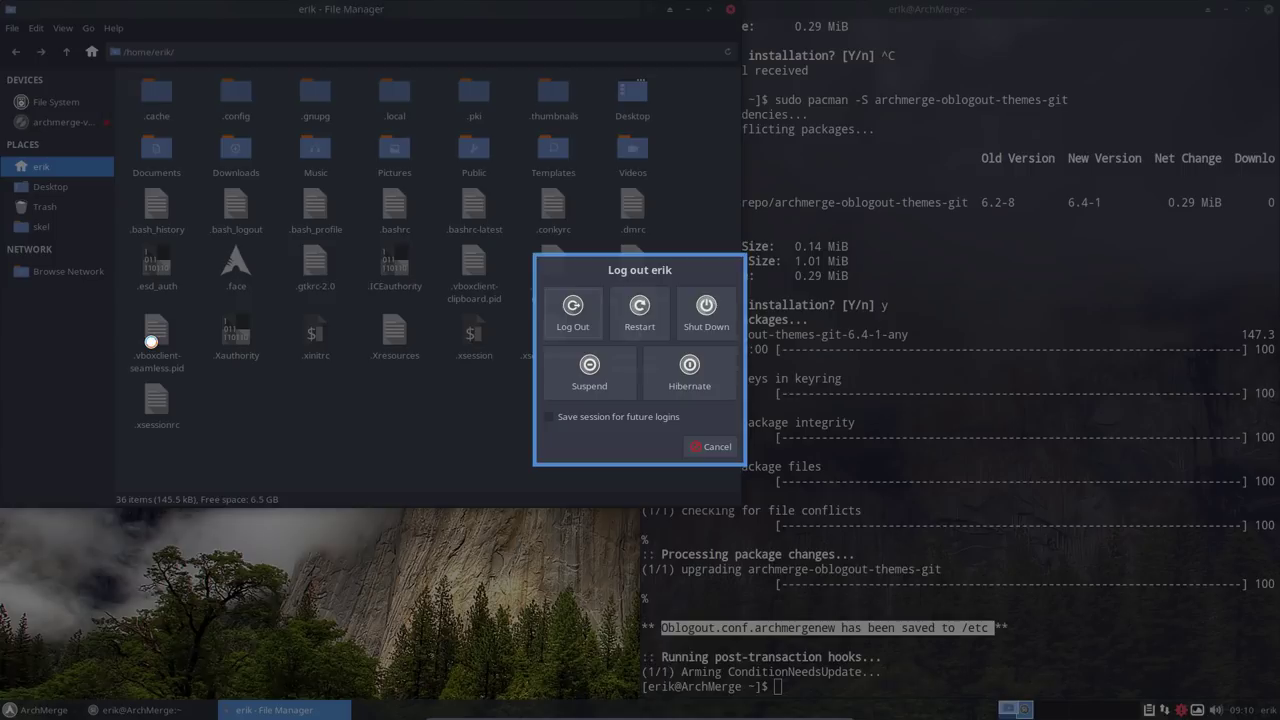
key("Escape")
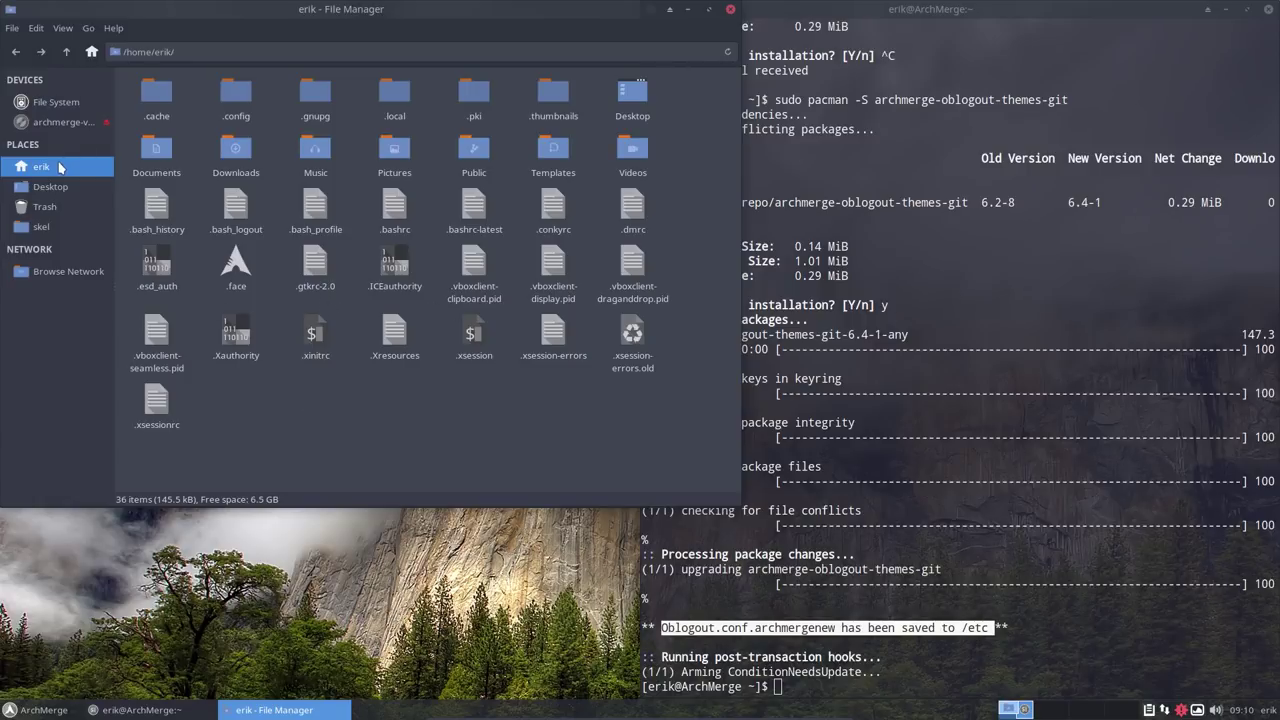
Step: Open /etc, jump to the oblogout files, and select oblogout.conf together with oblogout.conf.archmergenew
left_click(65, 106)
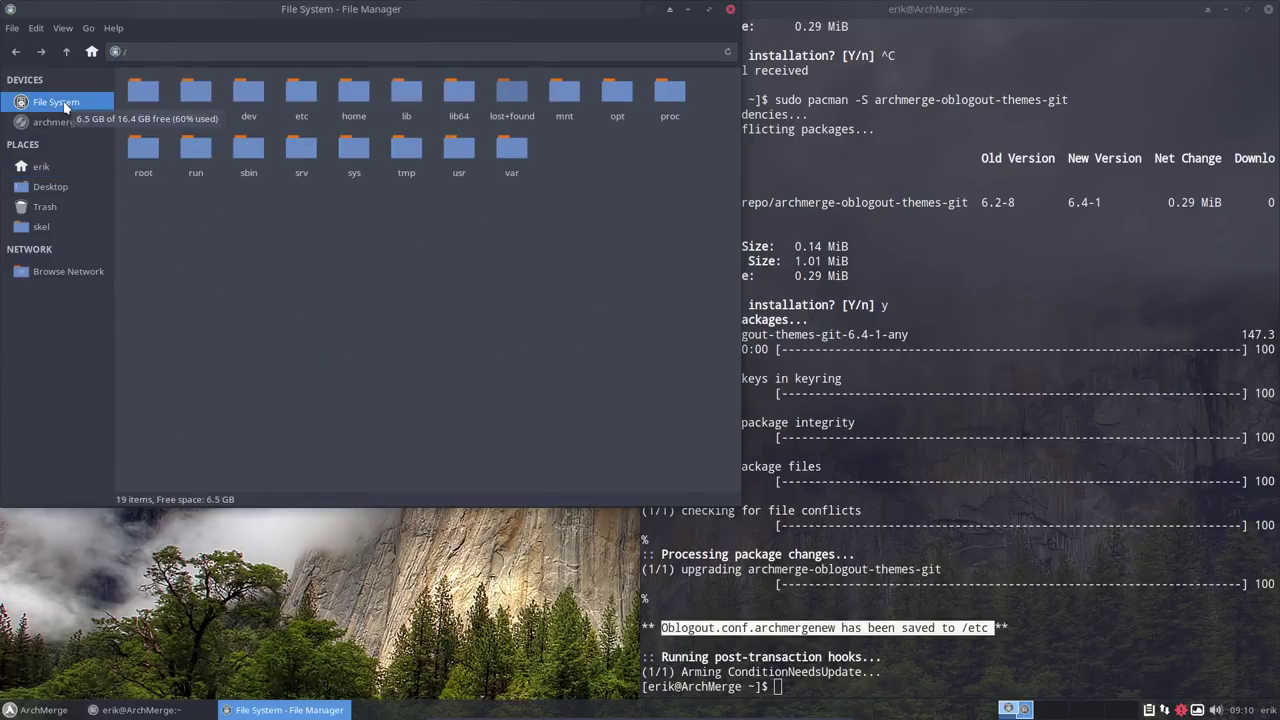
double_click(301, 90)
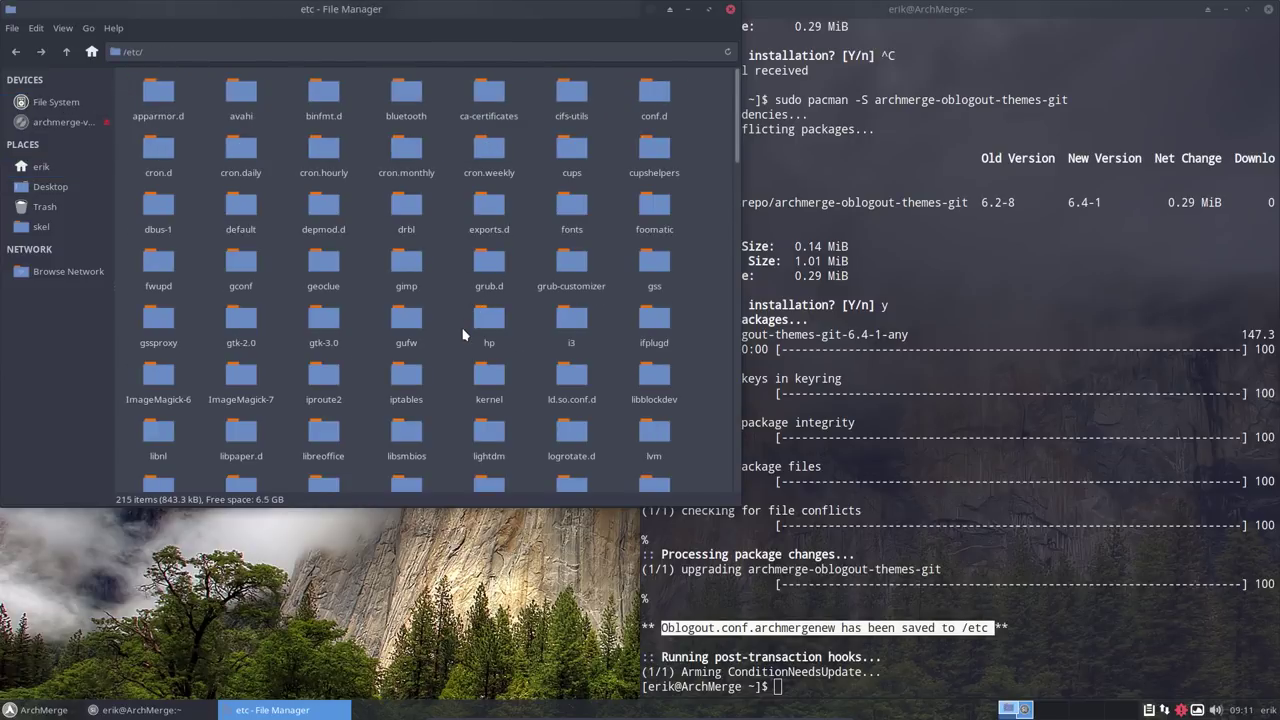
type("oblo")
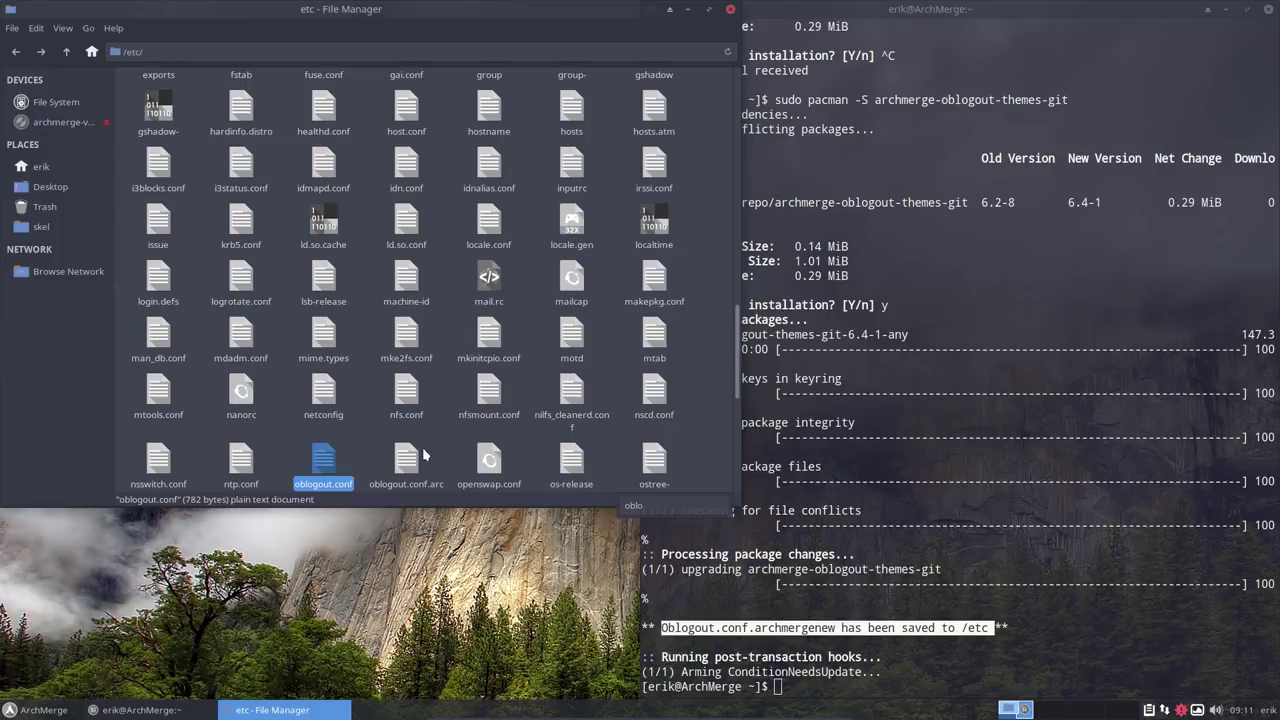
left_click(421, 457)
scroll(415, 445, "down", 2)
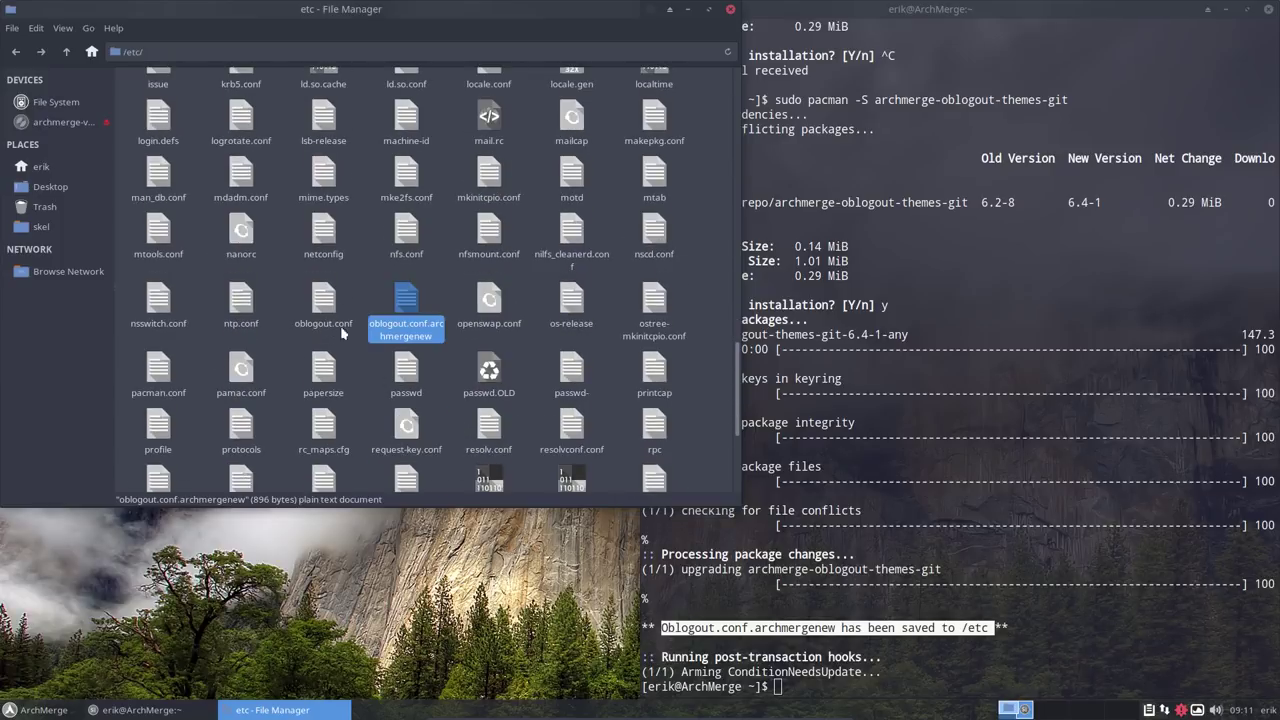
left_click(310, 300)
left_click_drag(288, 281, 437, 347)
right_click(410, 308)
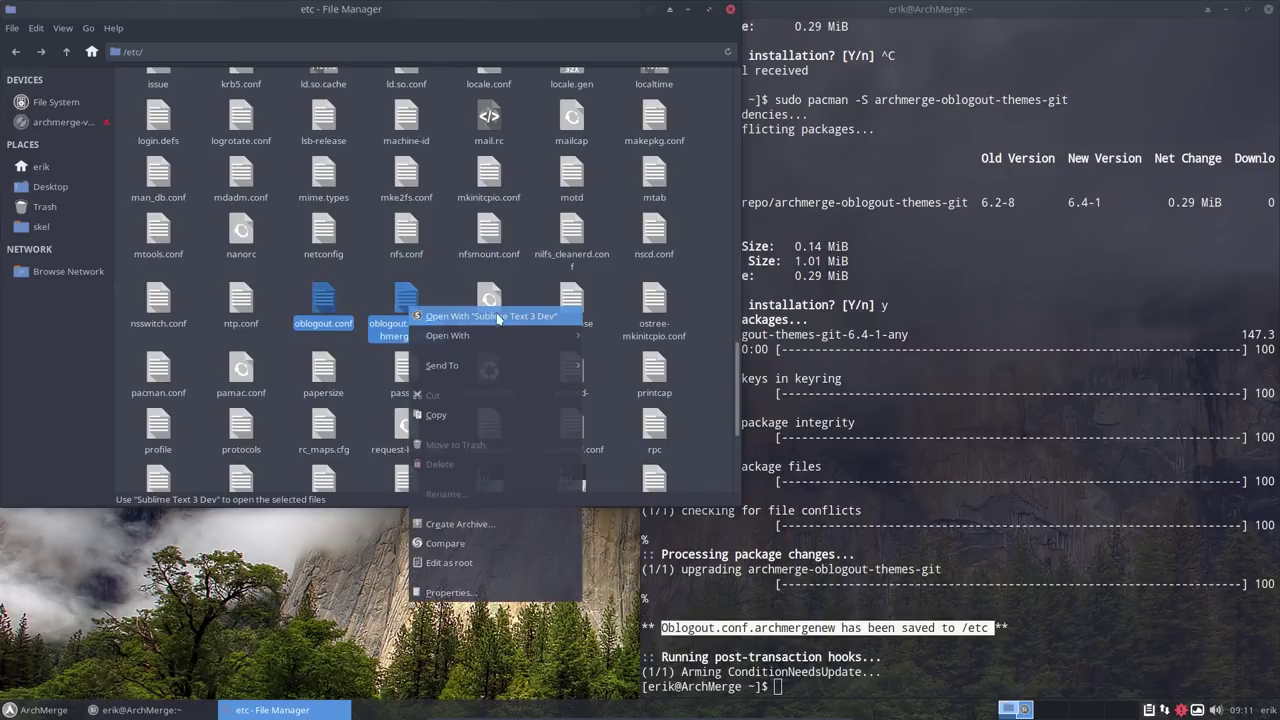
Step: Compare the two oblogout files in Meld and highlight the added Botticelli, Niagara and Faba lines
left_click(455, 545)
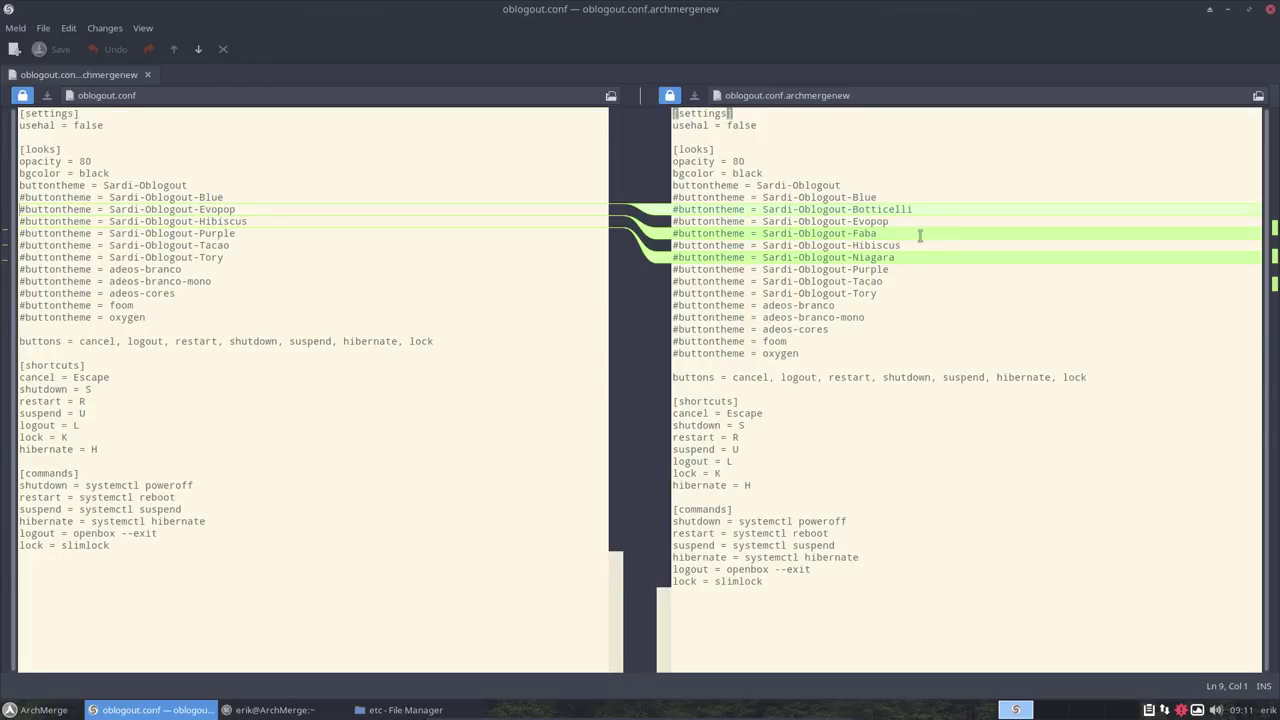
left_click_drag(913, 209, 660, 216)
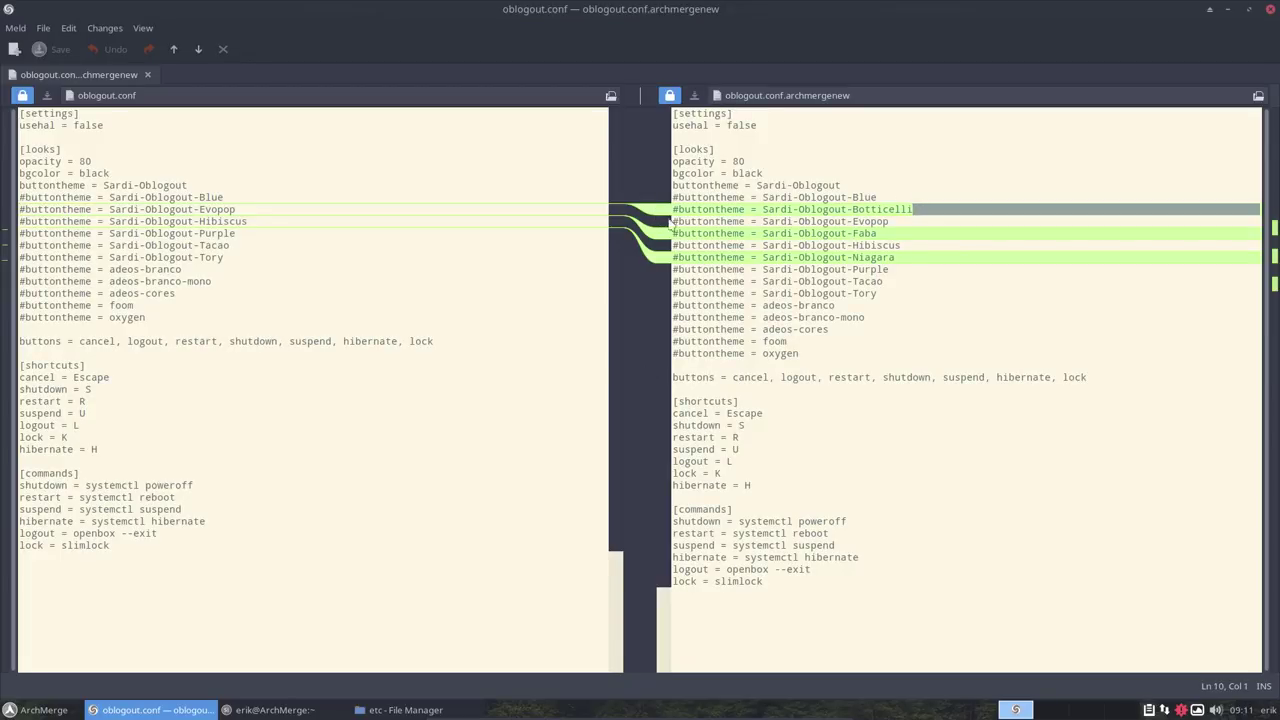
left_click_drag(902, 258, 708, 257)
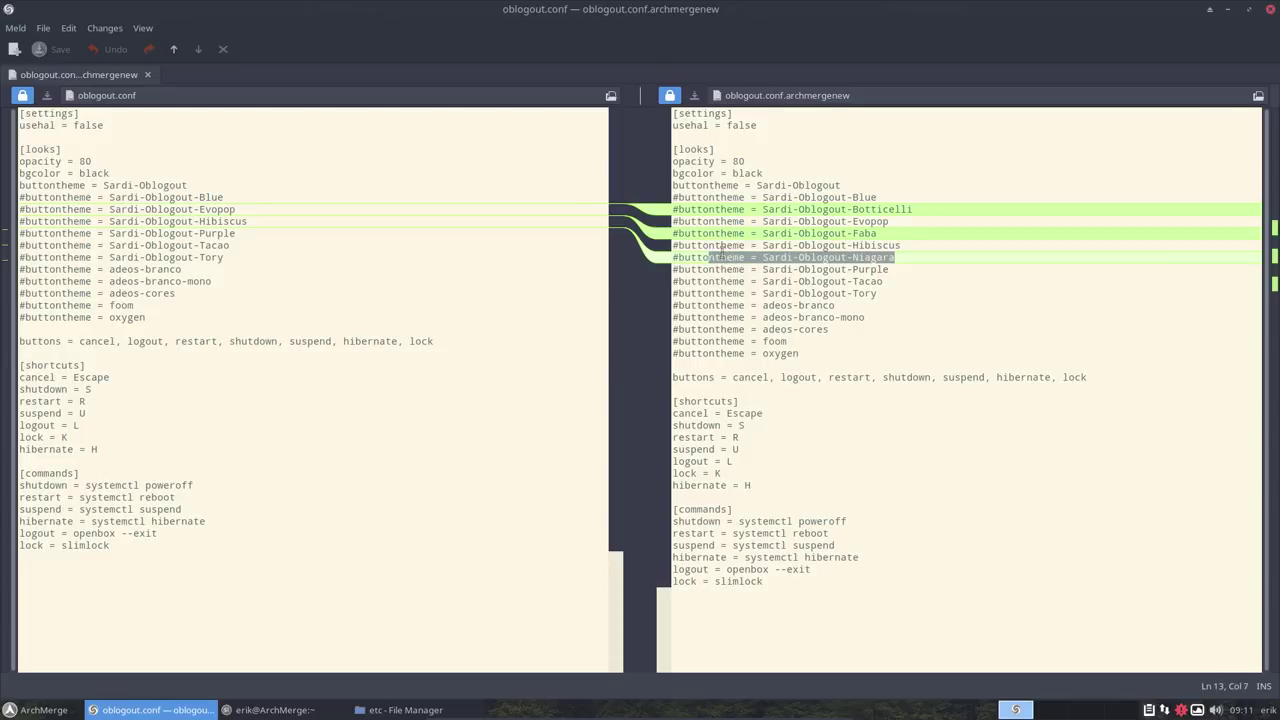
left_click_drag(877, 233, 678, 234)
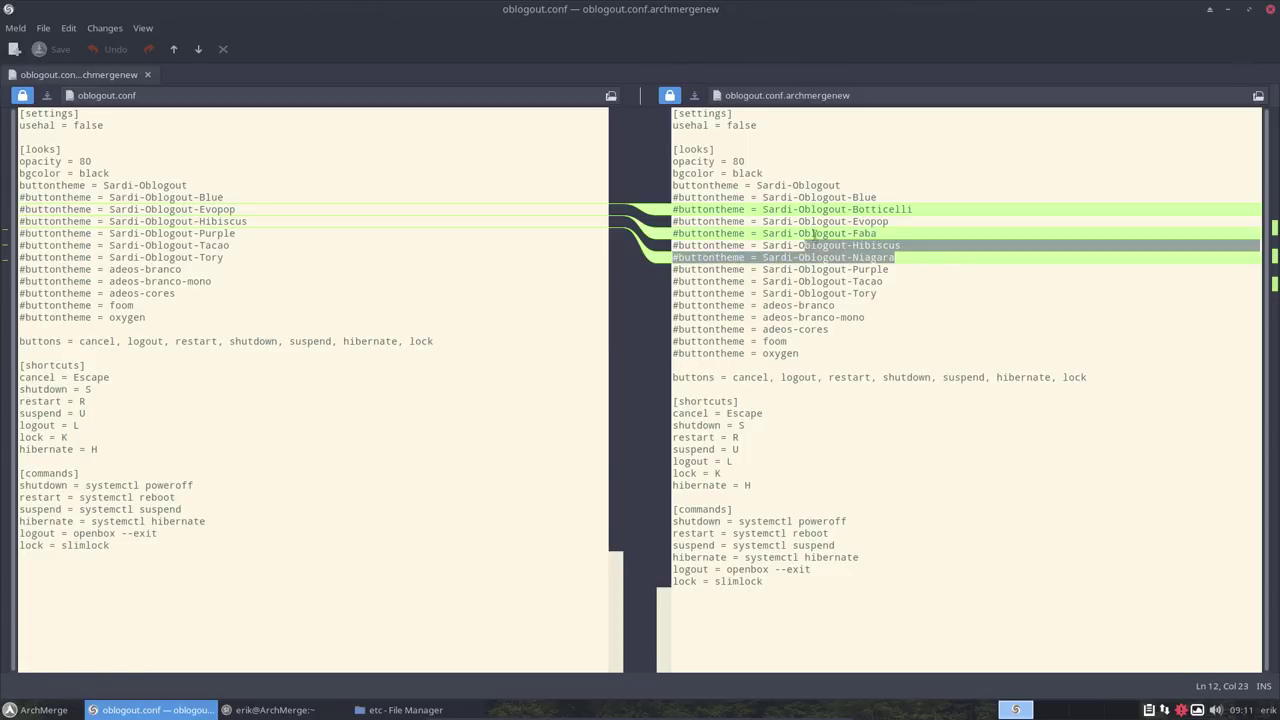
Step: Review the Botticelli, Faba, Niagara and Evopop theme lines, select the whole new file, and close Meld
left_click(910, 209)
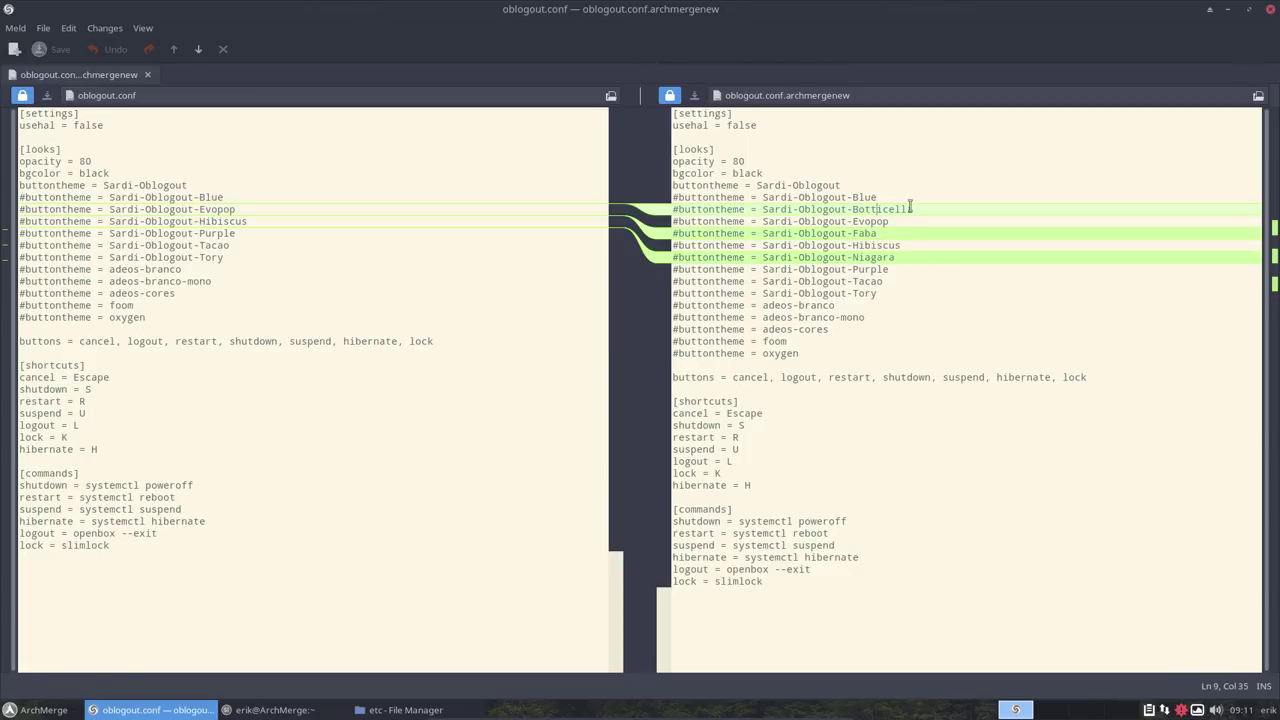
left_click(866, 257)
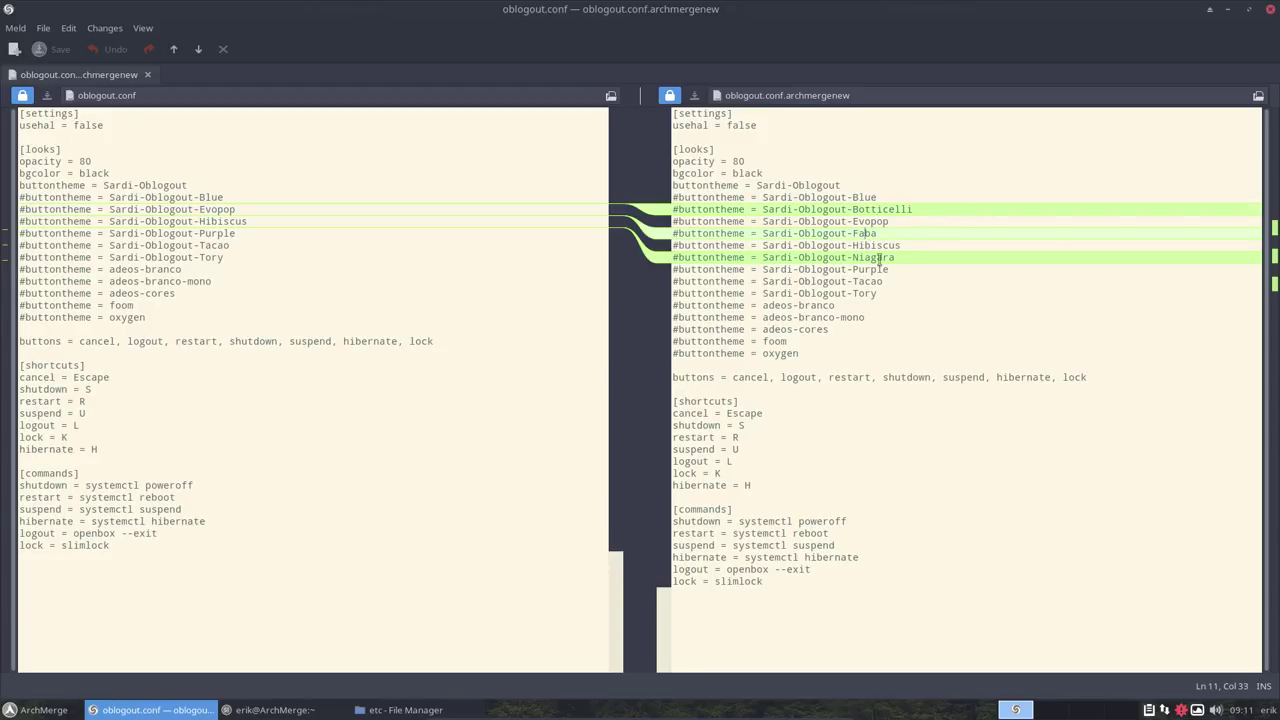
left_click(879, 257)
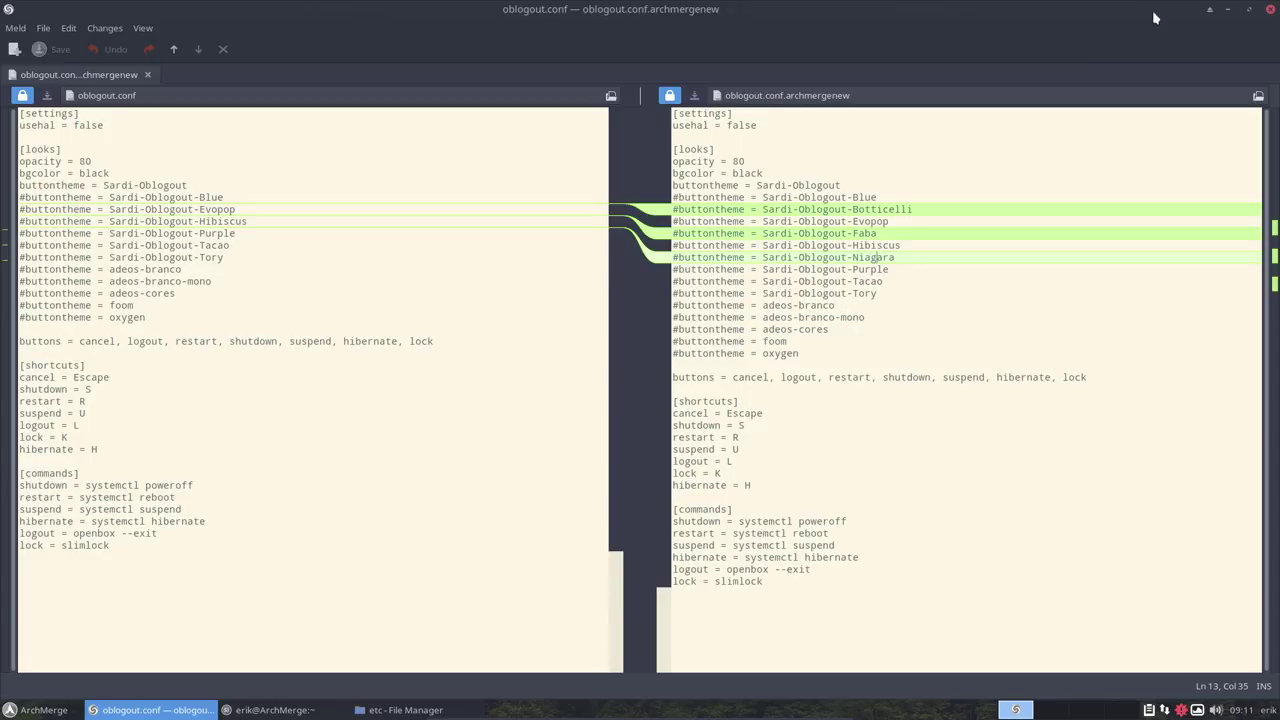
left_click(863, 218)
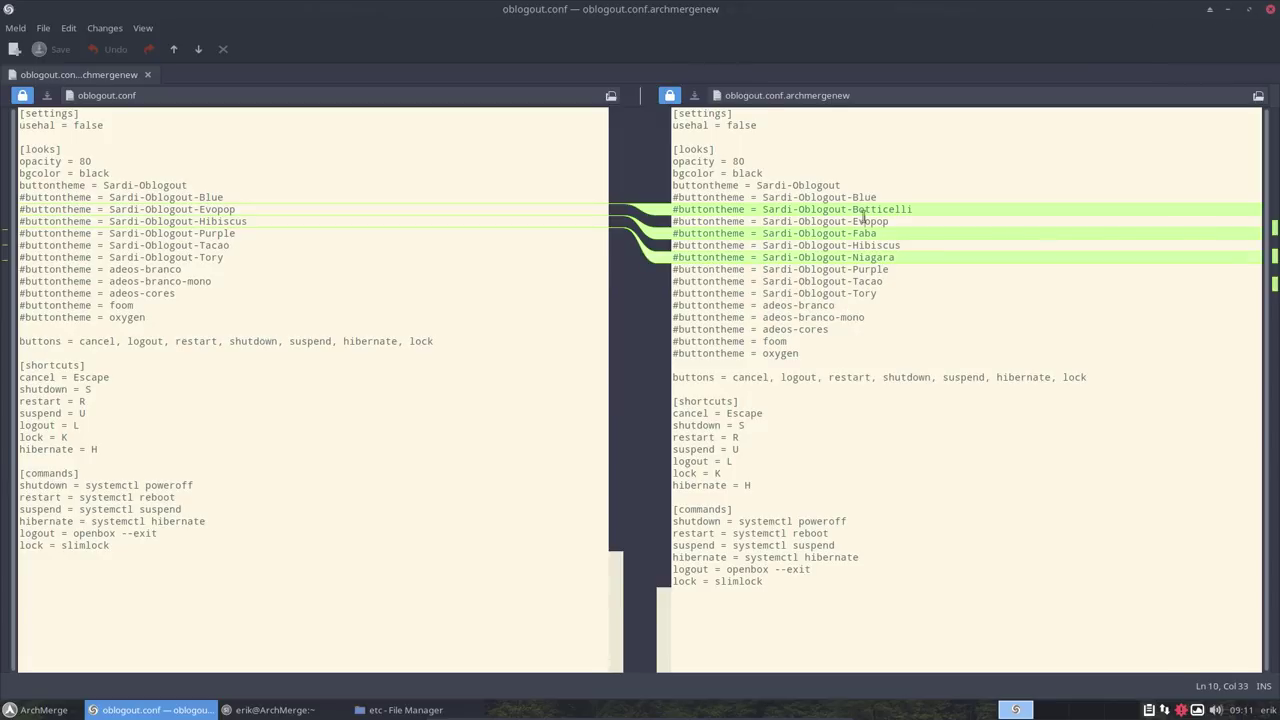
key("ctrl+a")
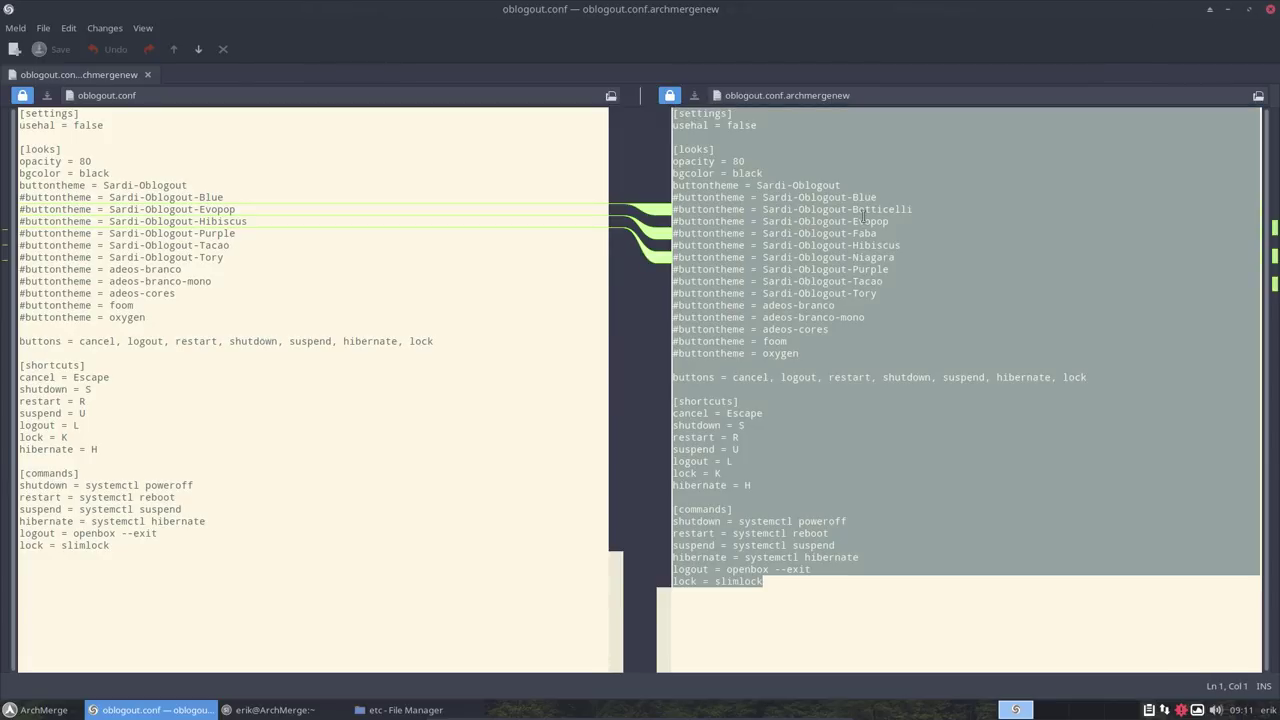
left_click(1271, 9)
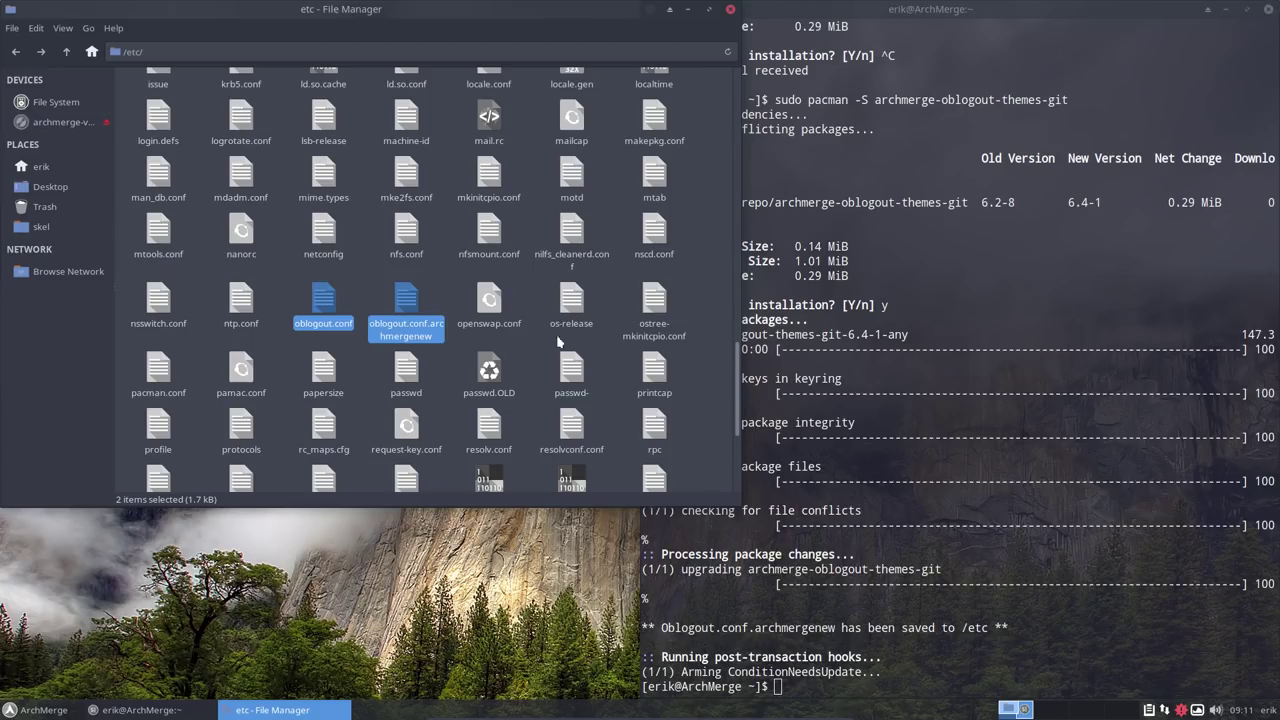
Step: Open oblogout.conf in Sublime Text
left_click(389, 288)
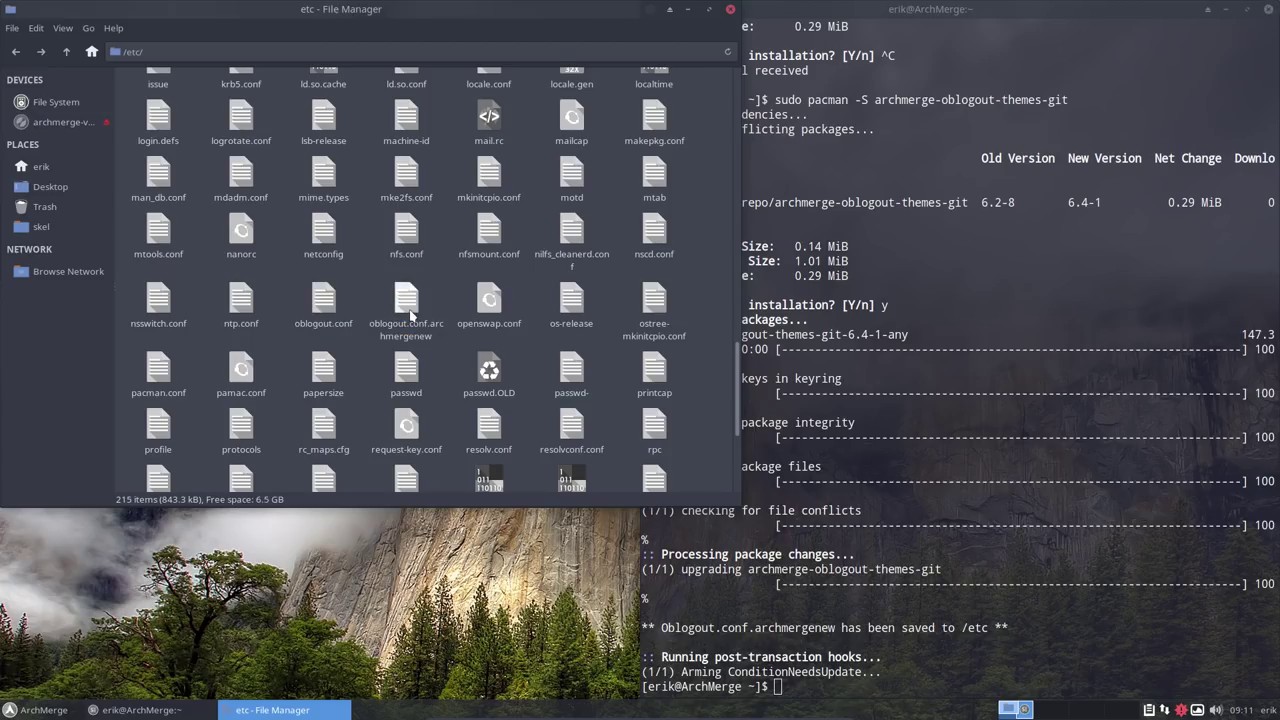
left_click(325, 303)
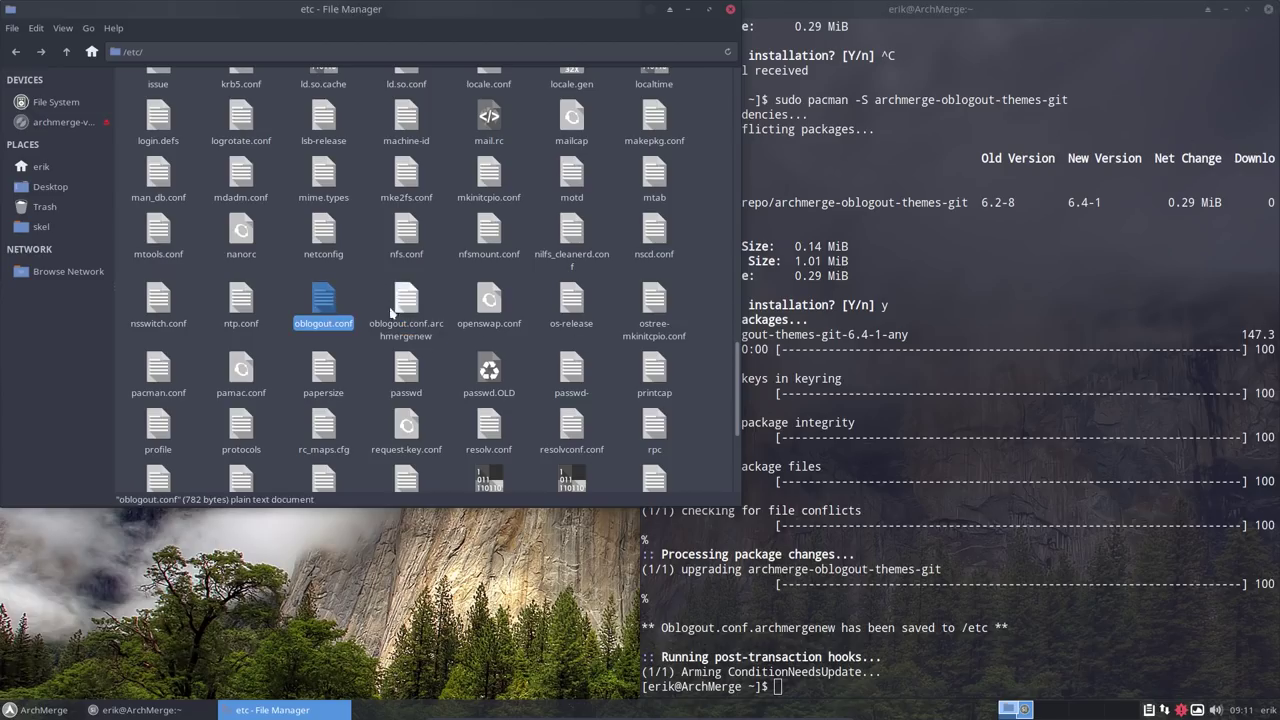
right_click(325, 303)
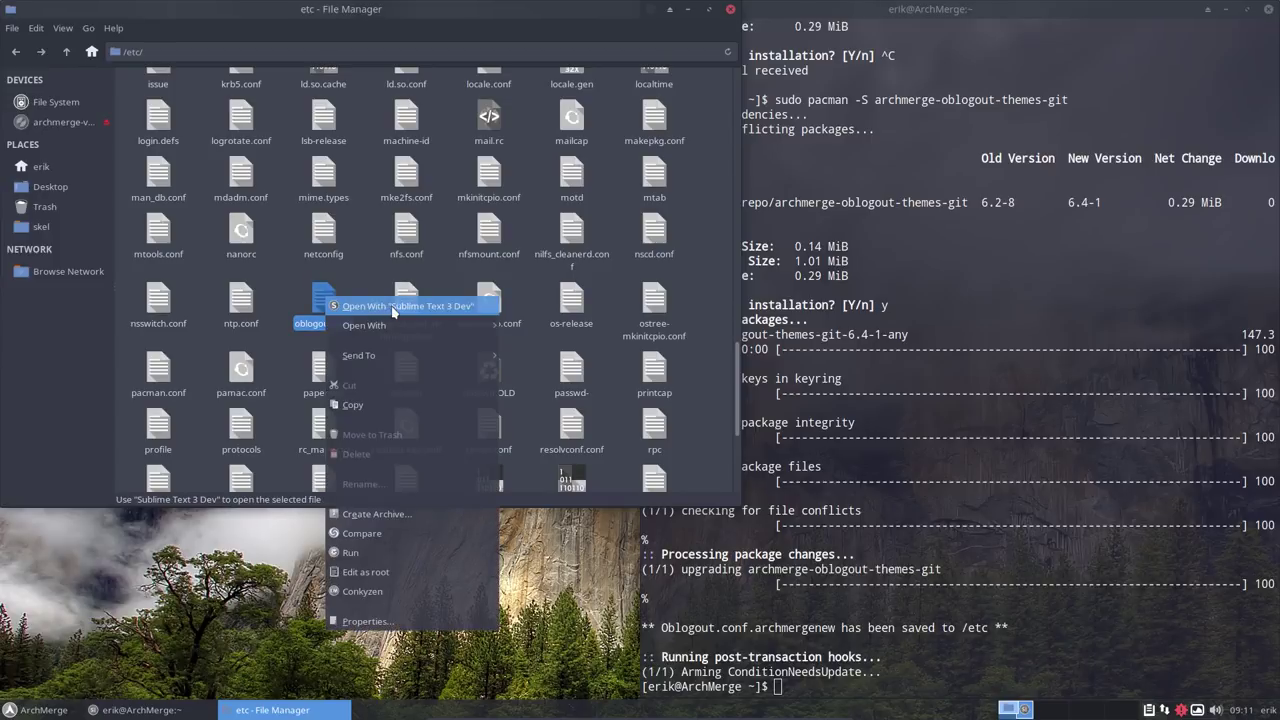
left_click(402, 317)
Step: Replace the file's contents with the pasted archmergenew configuration, save it with sudo password, then close editor and file manager
left_click(464, 322)
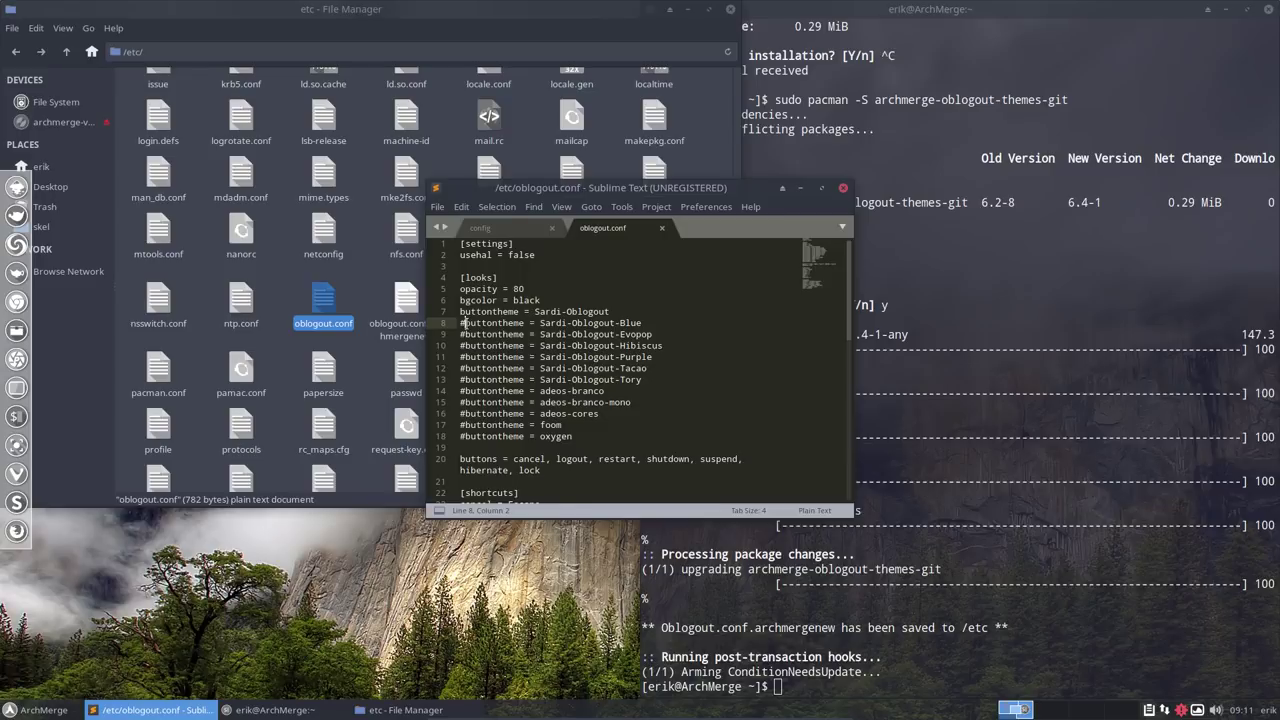
key("ctrl+a")
key("BackSpace")
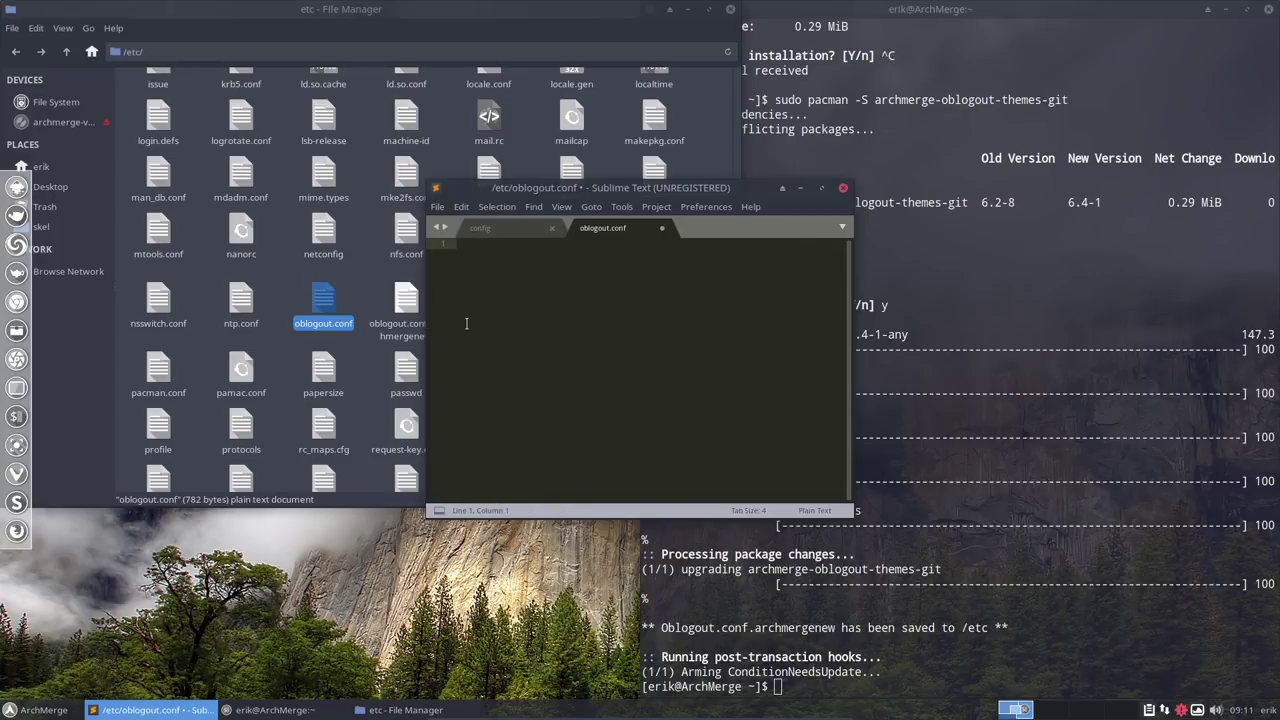
key("ctrl+v")
key("ctrl+s")
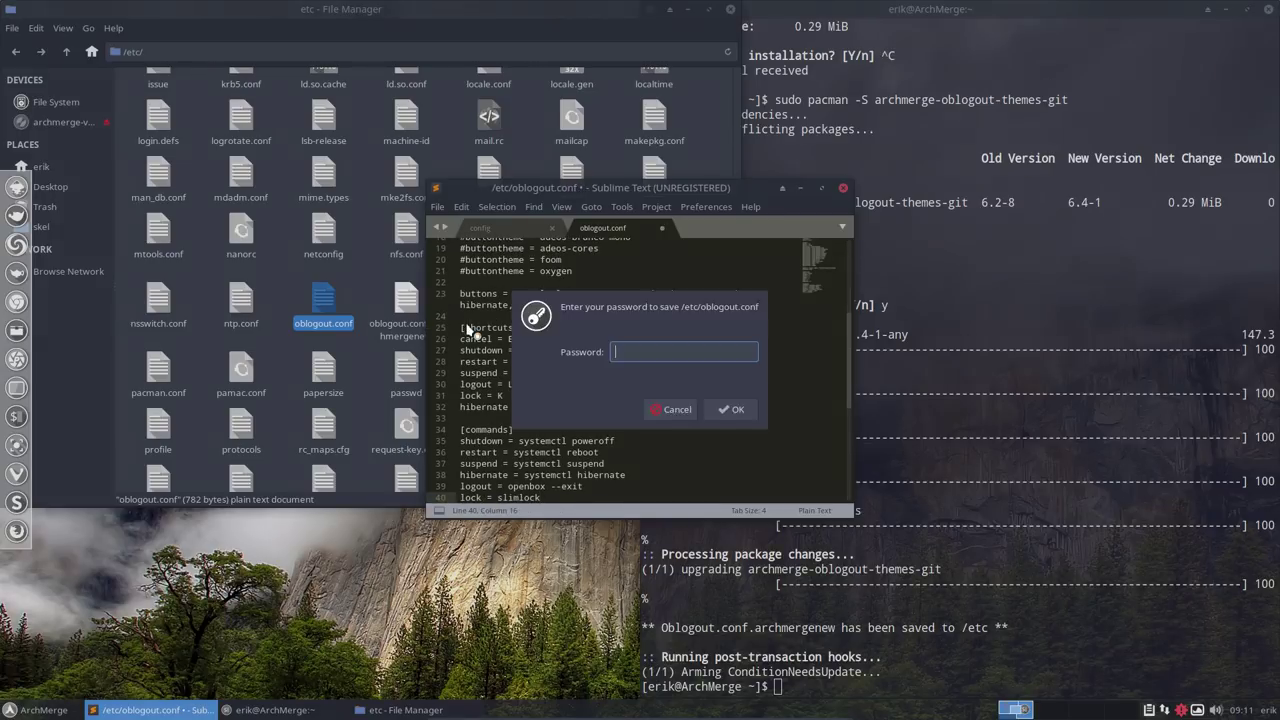
type("•••••")
key("Return")
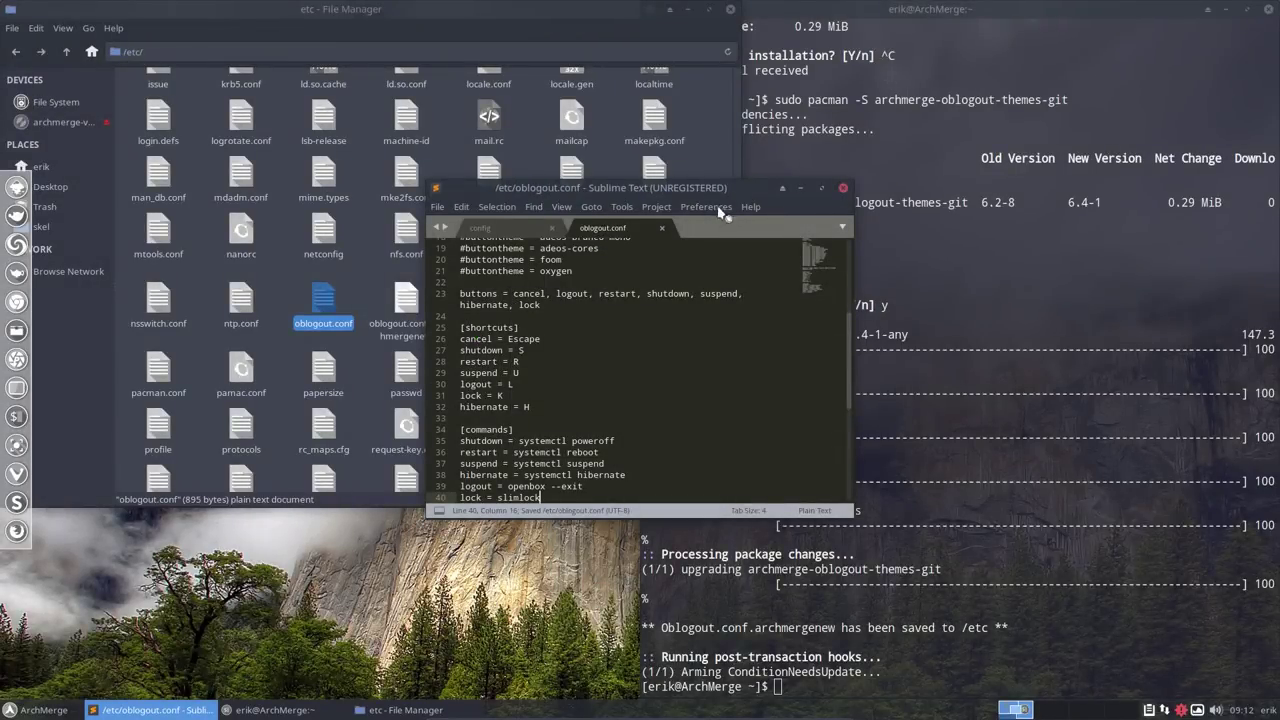
left_click(843, 187)
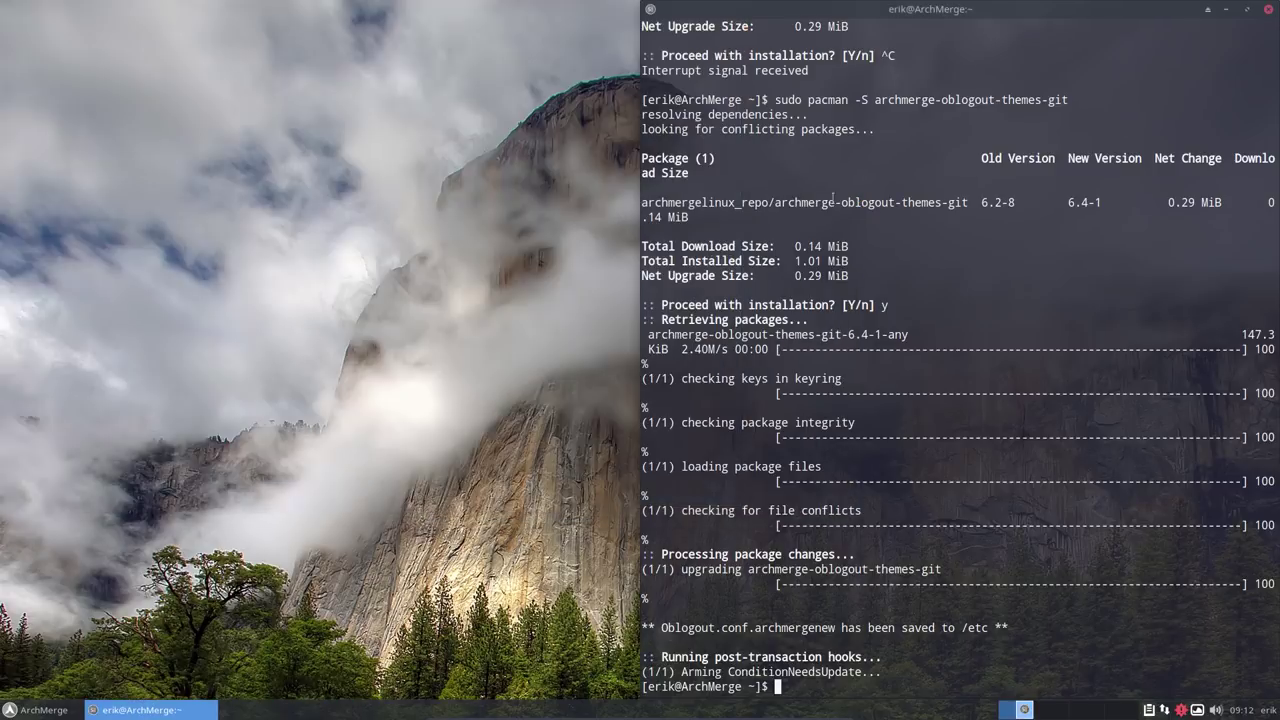
left_click(730, 9)
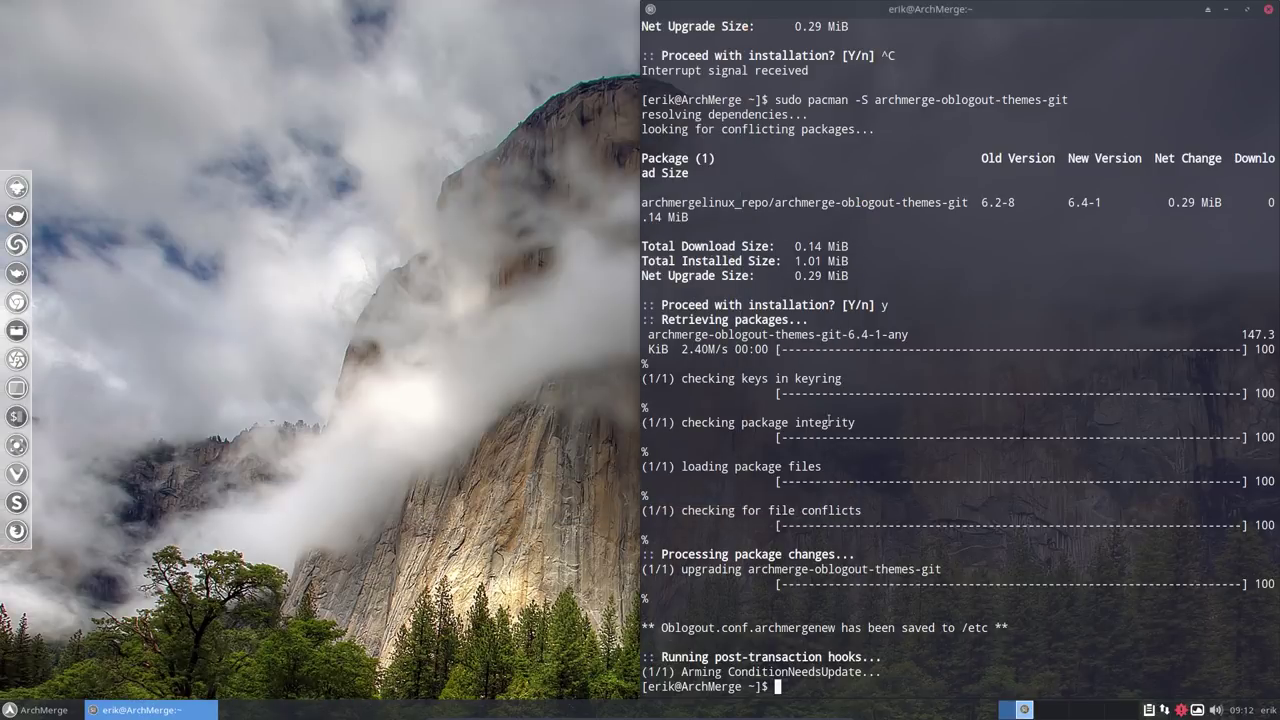
Step: Edit the recalled command into sudo pacman -Syu, review the 16 listed ArchMerge upgrades, and cancel
key("Up")
key("ctrl+w")
key("BackSpace")
type("yu")
key("Return")
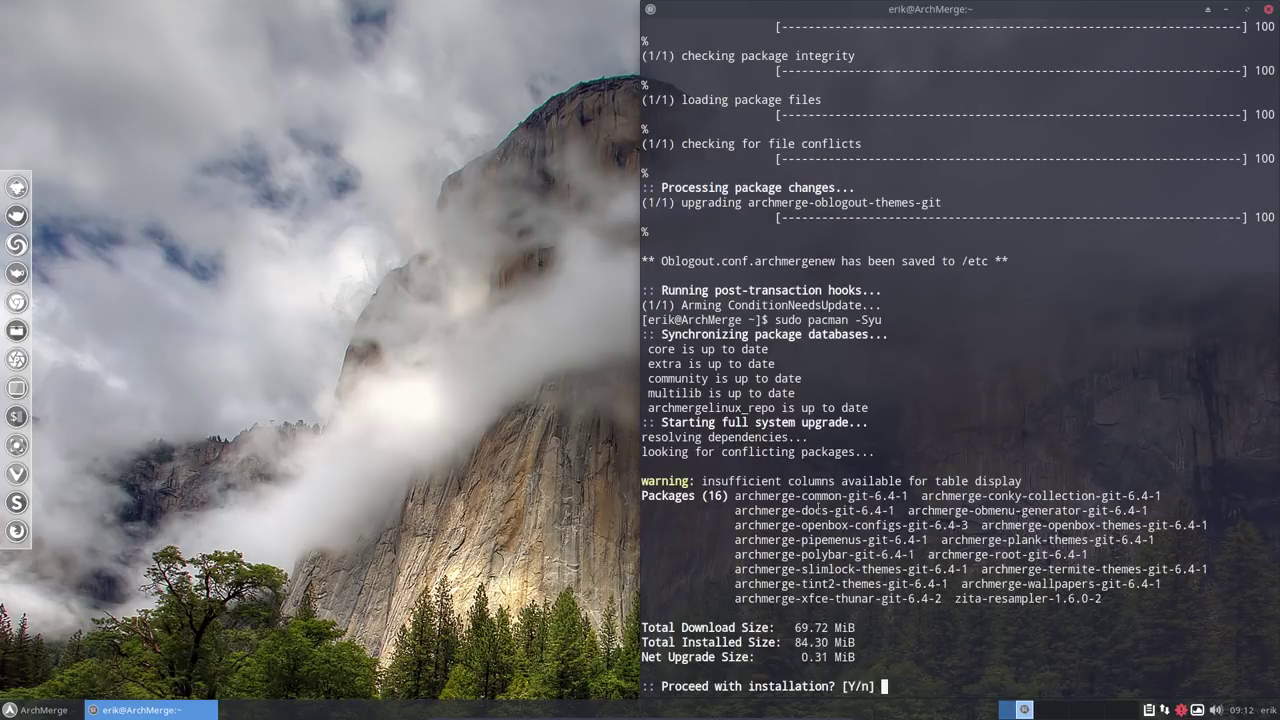
left_click_drag(795, 525, 975, 525)
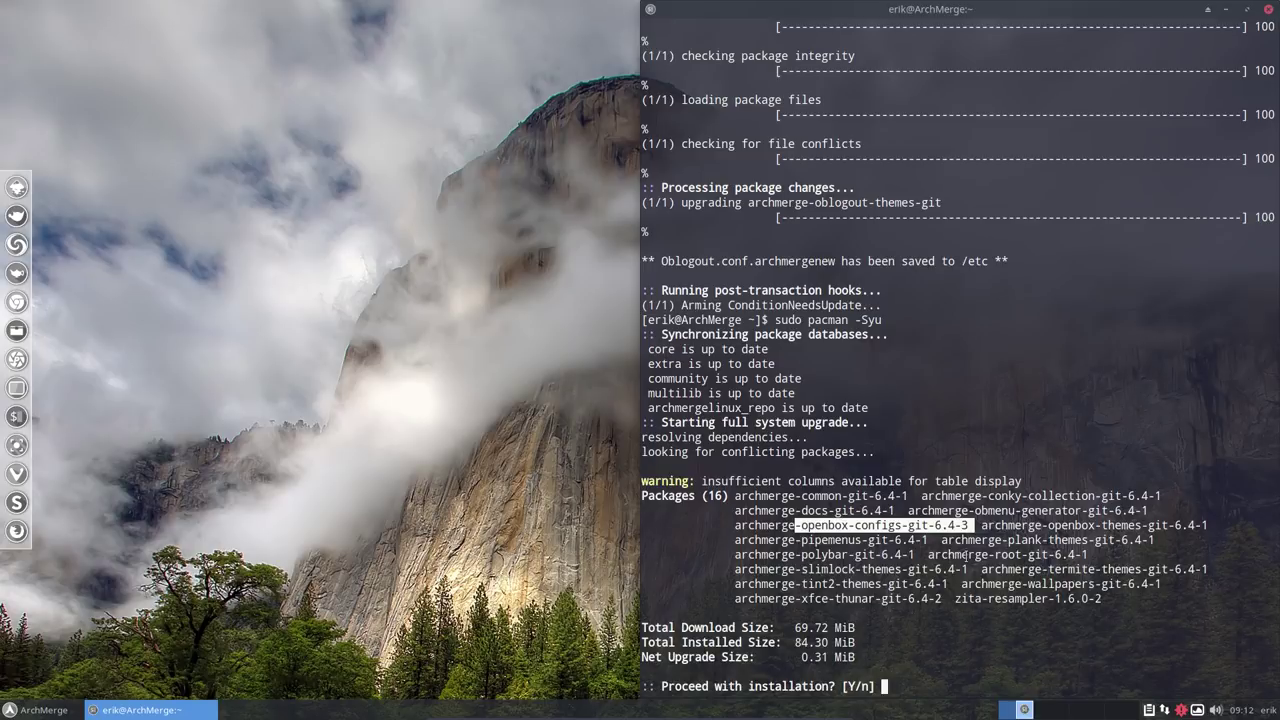
left_click_drag(973, 511, 1061, 511)
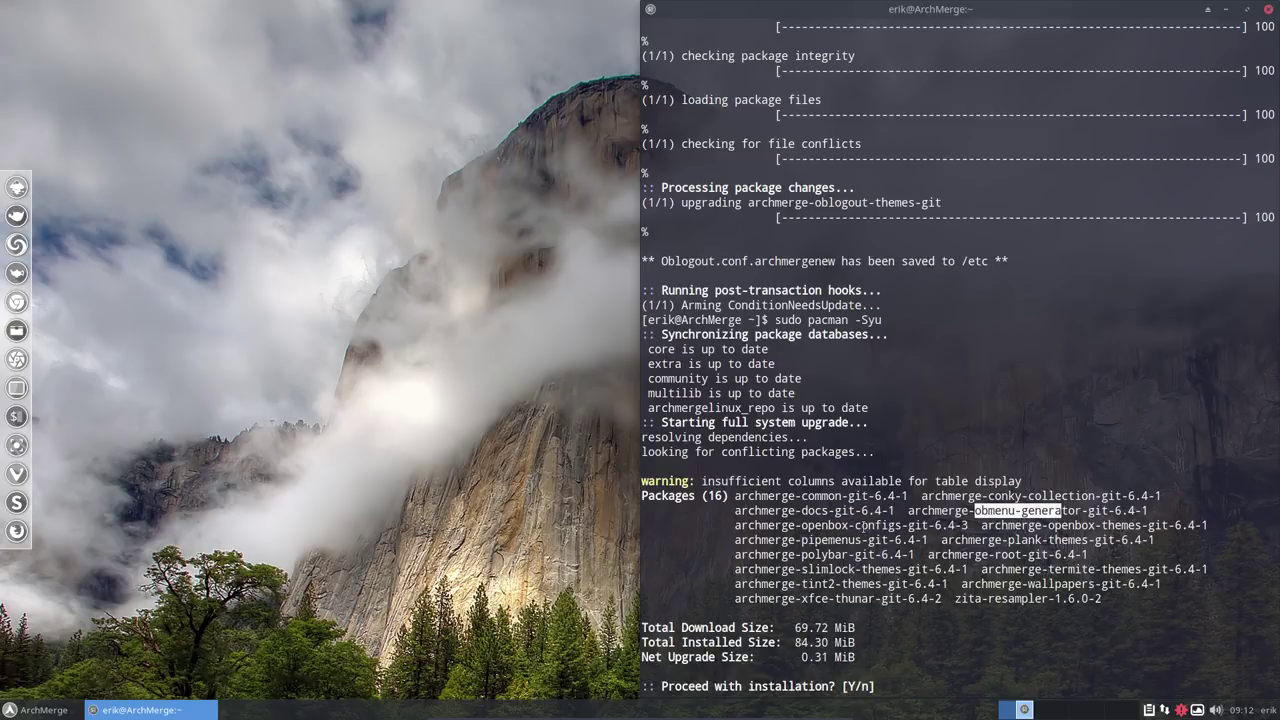
left_click(862, 525)
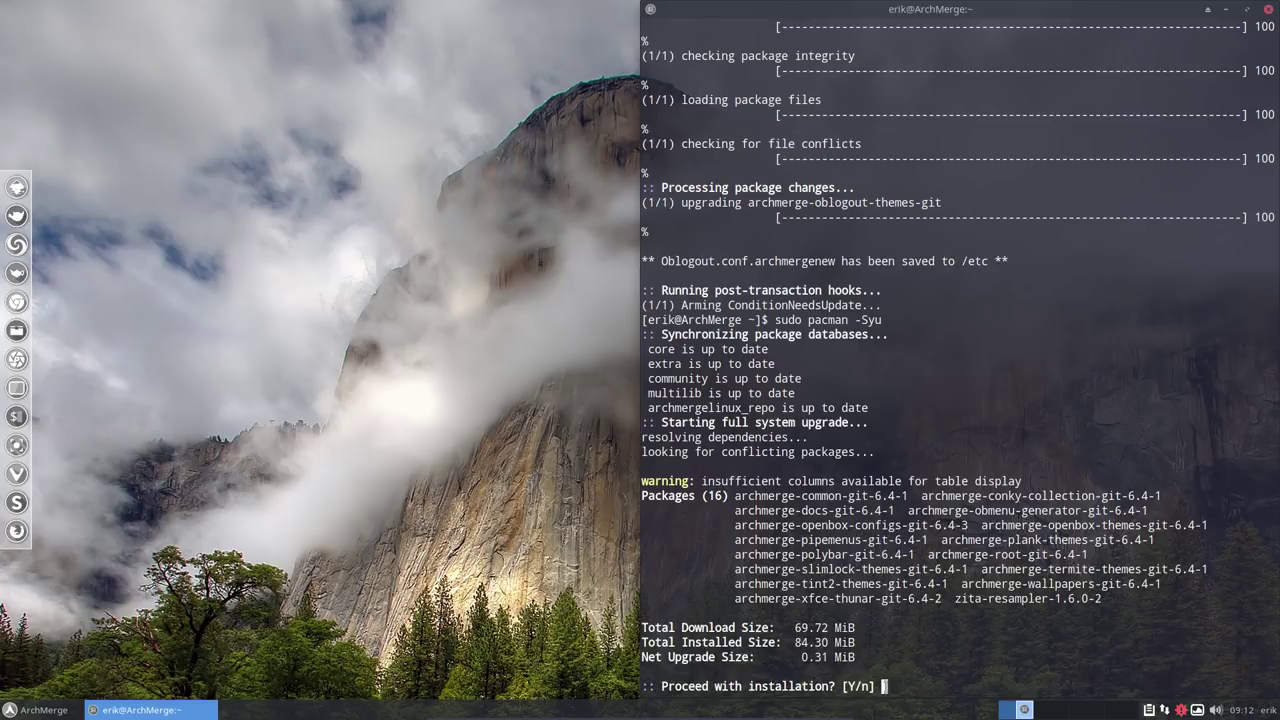
key("ctrl+c")
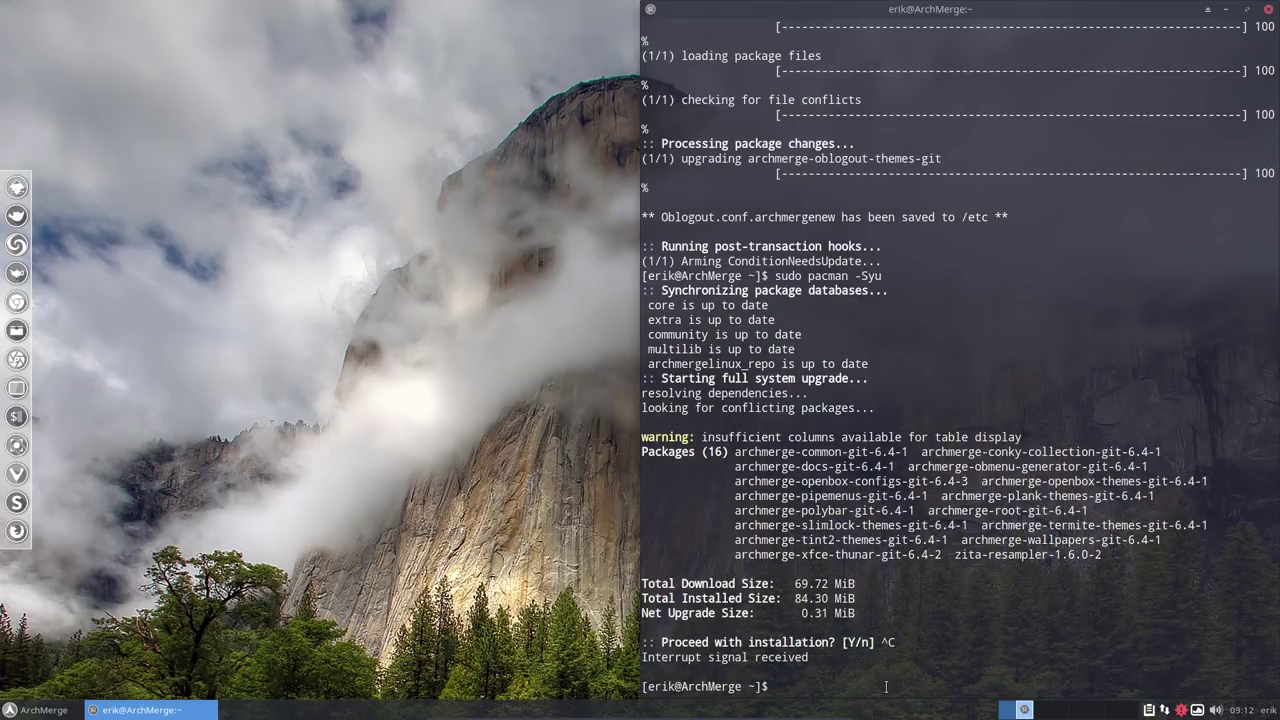
Step: Start typing the new command sudo pacman -S archmerge-
type("sduo parch")
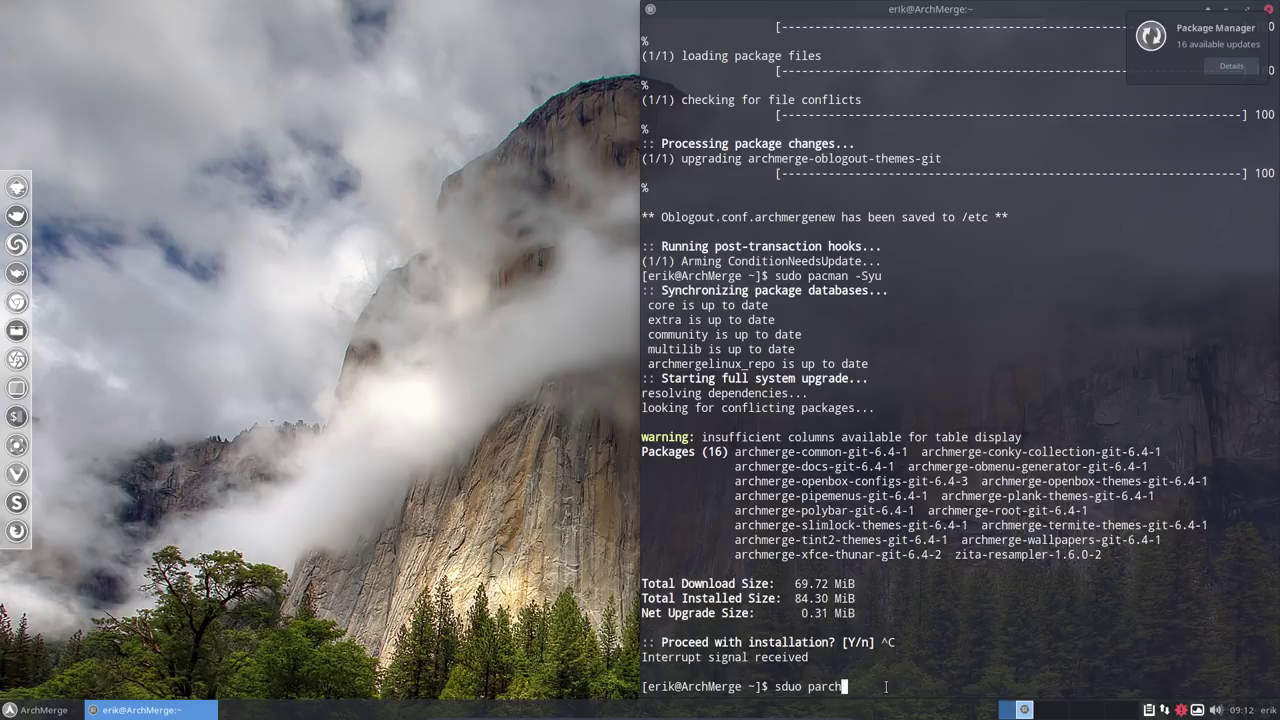
key("BackSpace")
key("BackSpace")
key("BackSpace")
key("BackSpace")
key("BackSpace")
key("BackSpace")
key("BackSpace")
key("BackSpace")
key("BackSpace")
type("udo pacma")
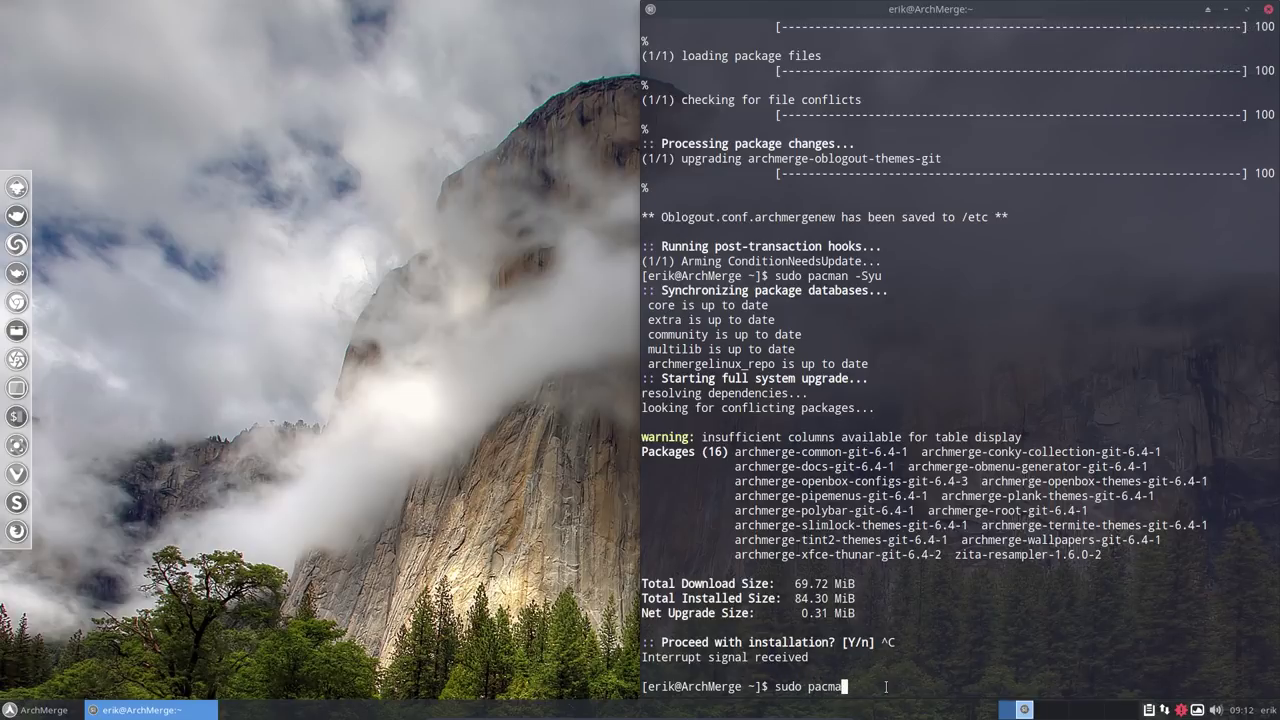
type("n -S archmerge-")
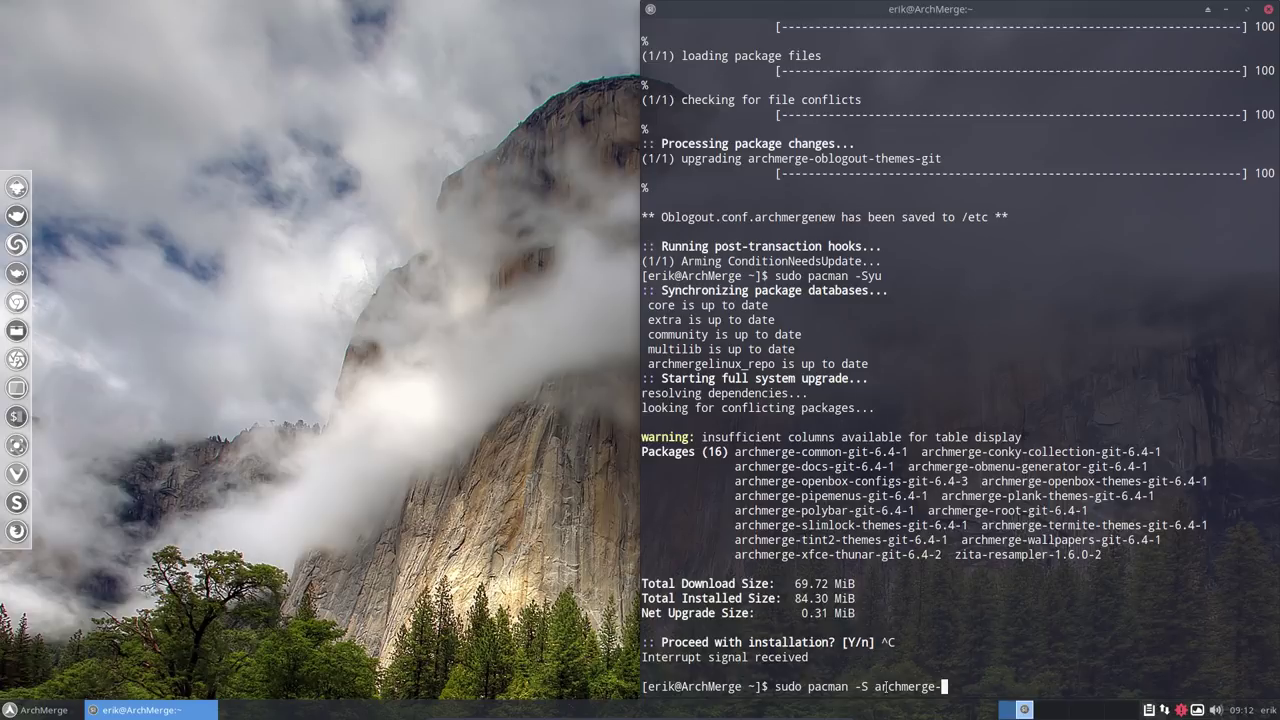
Step: Run sudo pacman -S archmerge-openbox-configs-git in a maximized full-width terminal
type("openbox-configs-git")
key("Return")
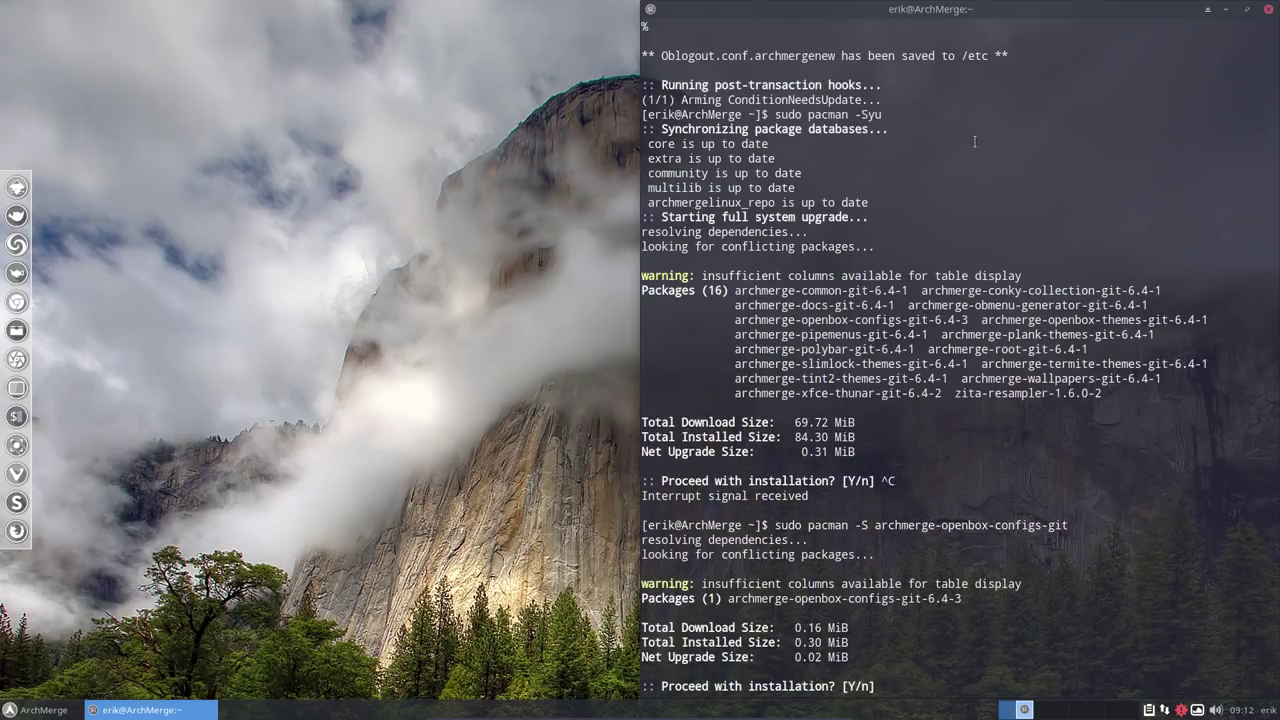
double_click(1002, 10)
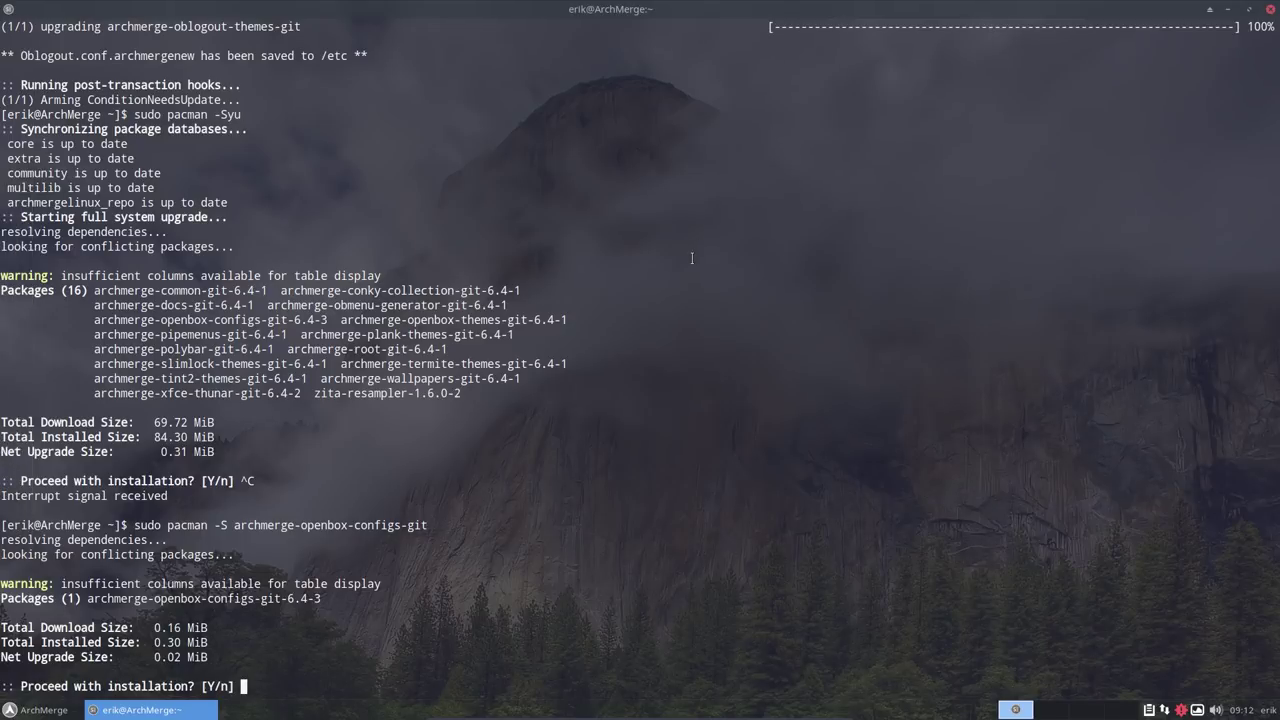
key("ctrl+c")
key("Up")
key("Return")
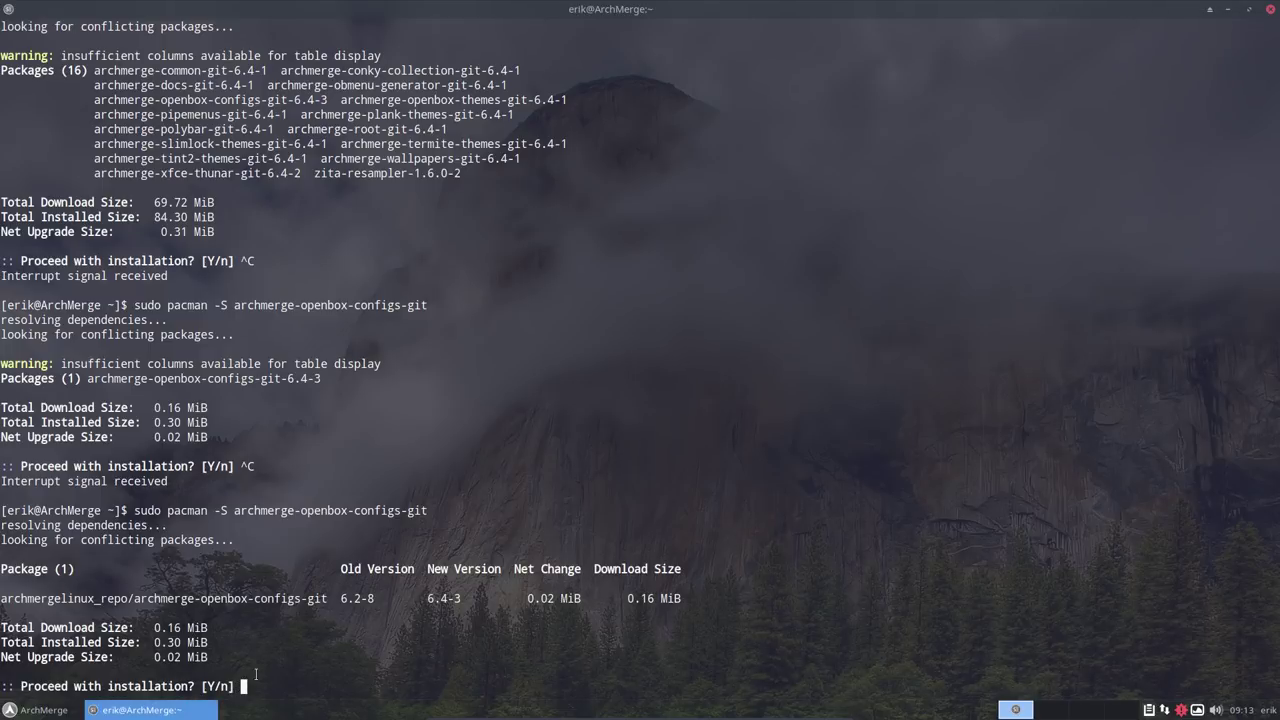
Step: Confirm the upgrade to 6.4-3, note the /etc/skel/.config/openbox path, and close the terminal
type("y")
key("Return")
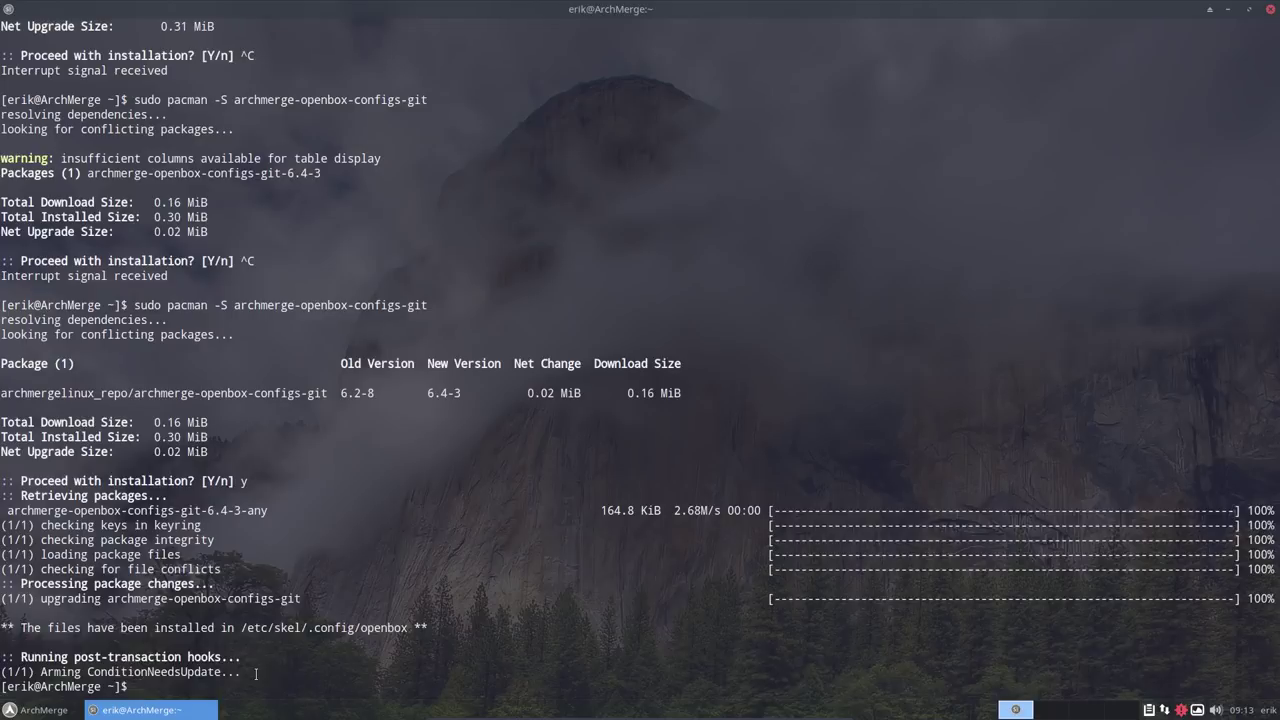
left_click_drag(235, 628, 425, 630)
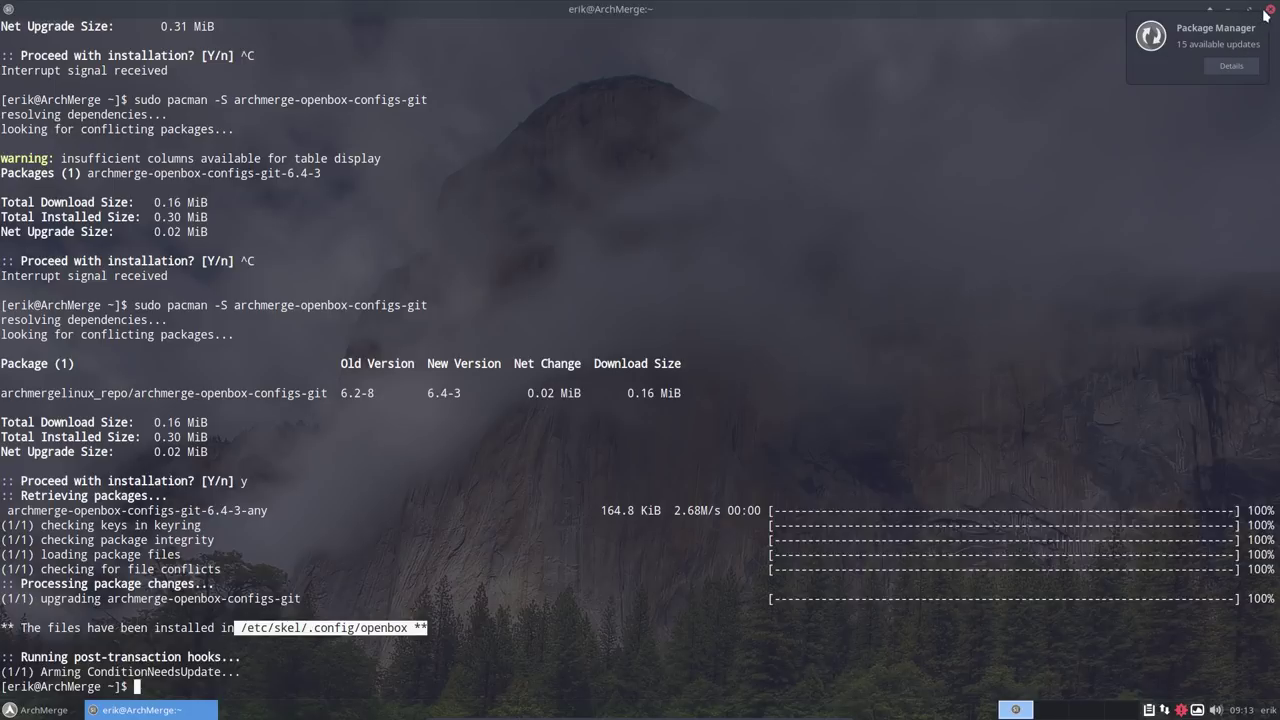
left_click(1271, 10)
mouse_move(10, 420)
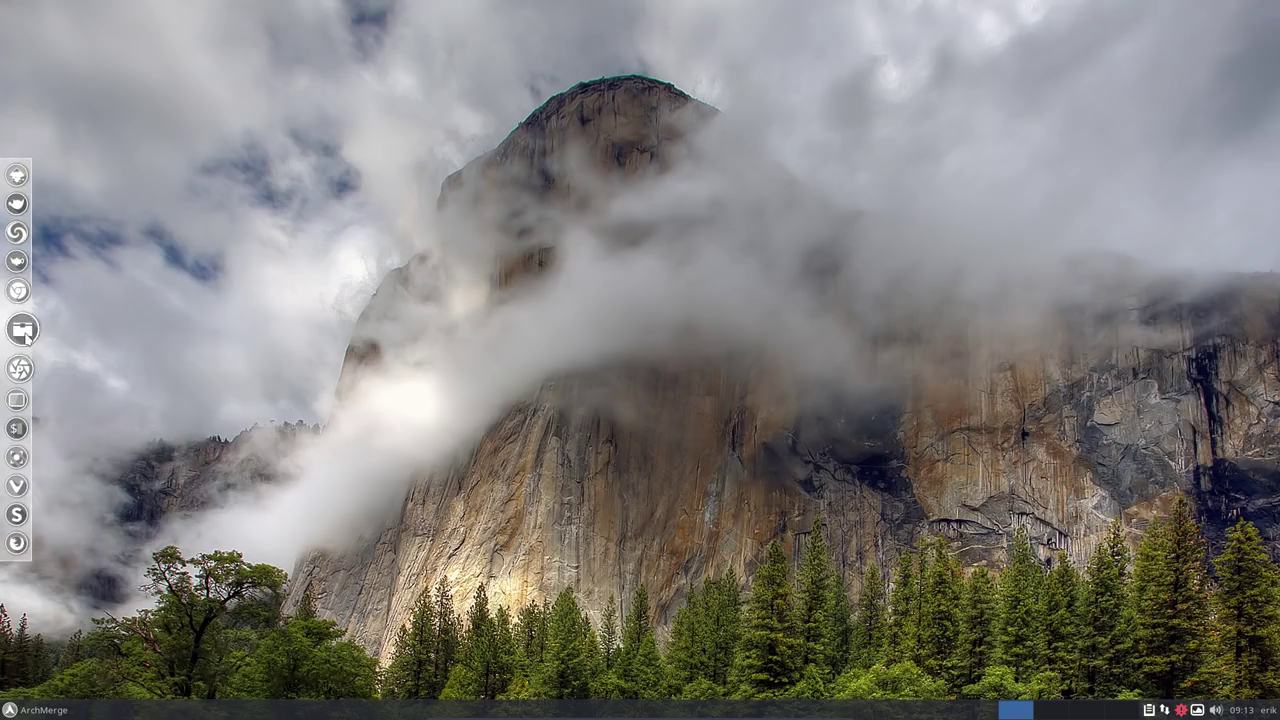
Step: In Thunar, browse to /etc/skel/.config and select the openbox folder
left_click(17, 322)
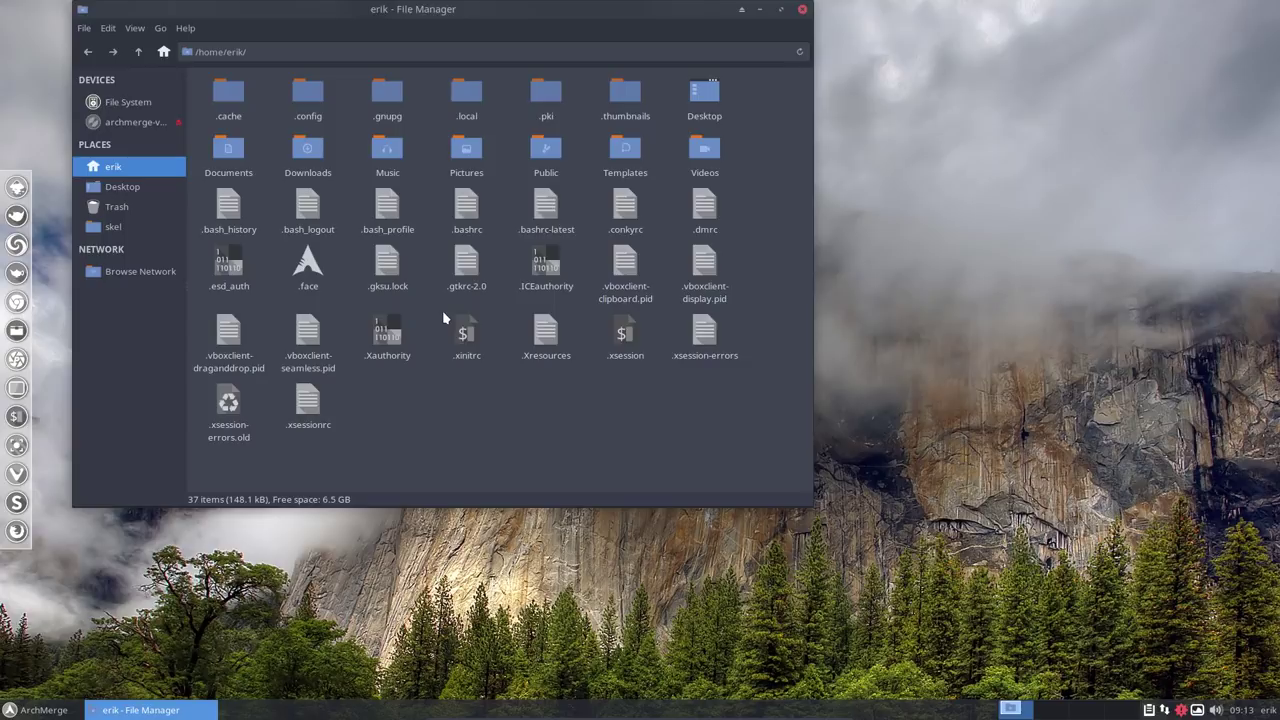
left_click(132, 223)
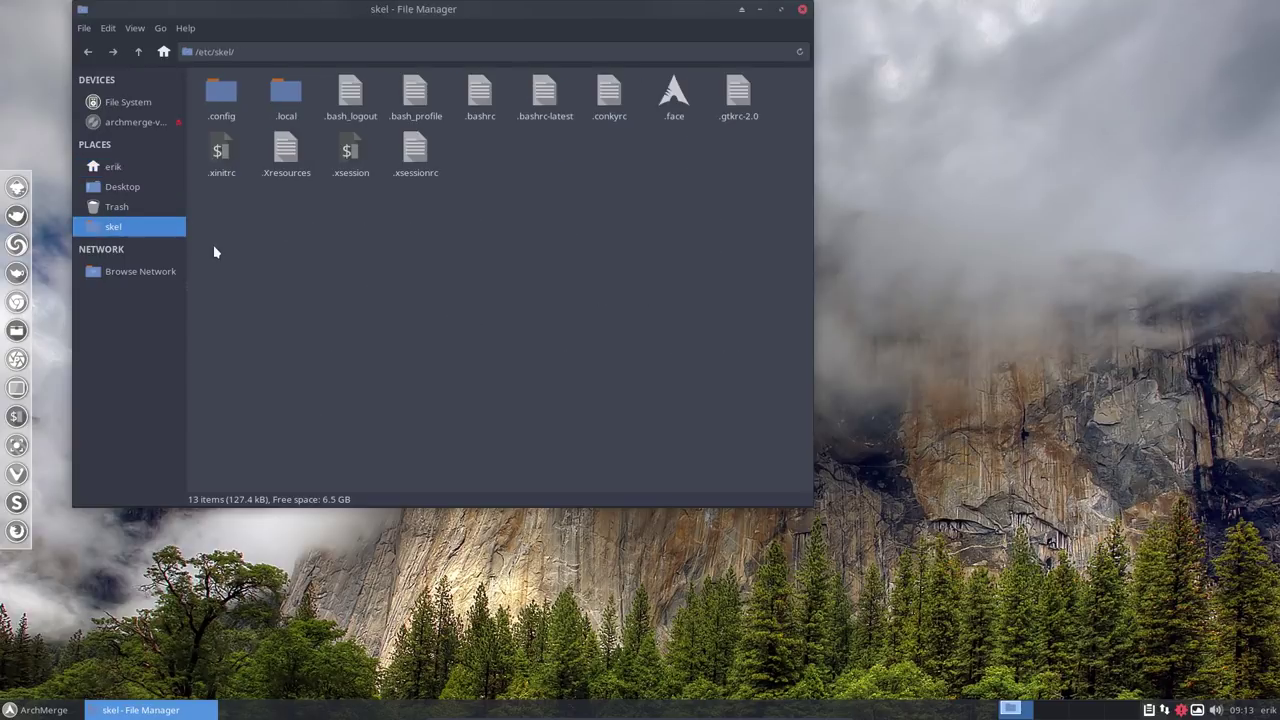
double_click(221, 93)
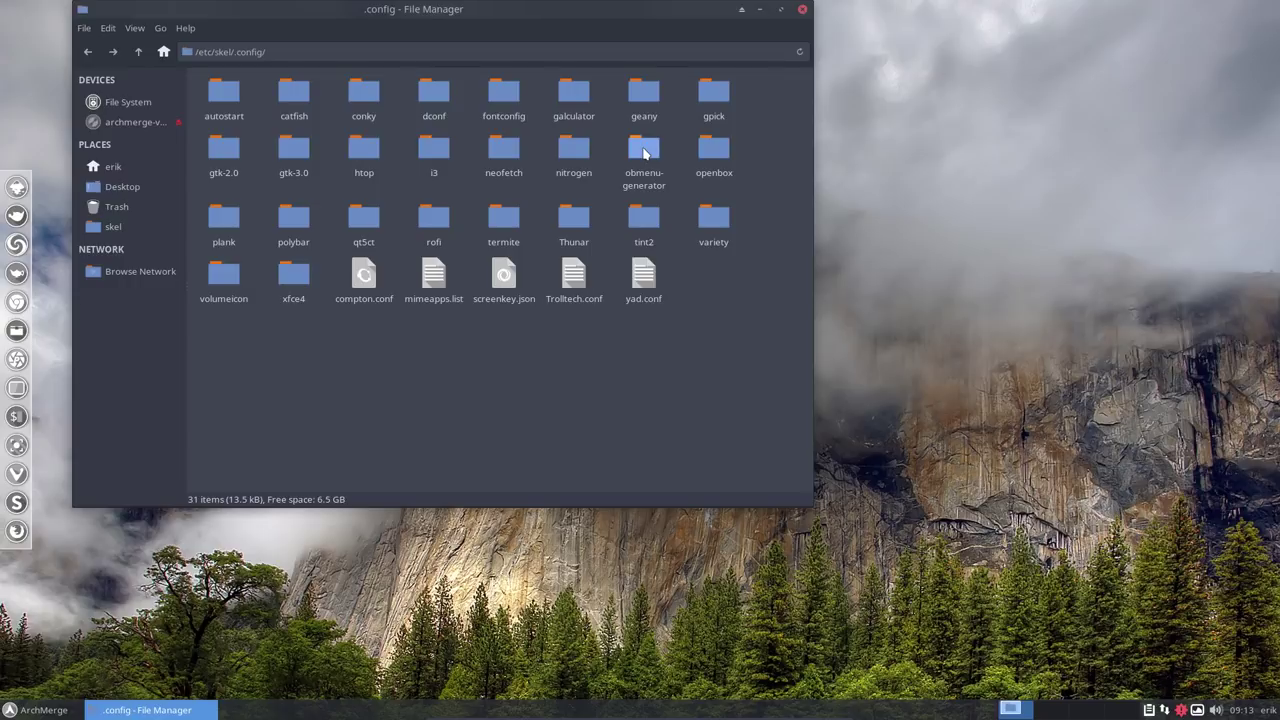
left_click(713, 160)
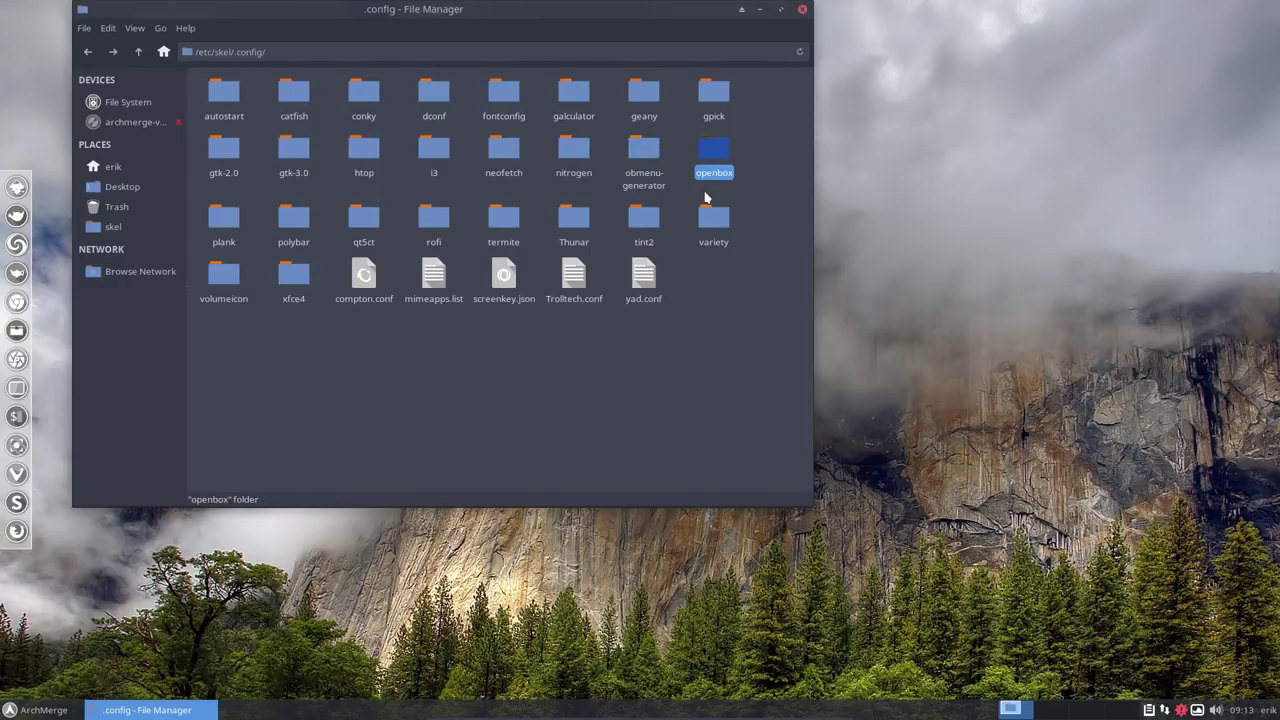
left_click_drag(523, 27, 486, 61)
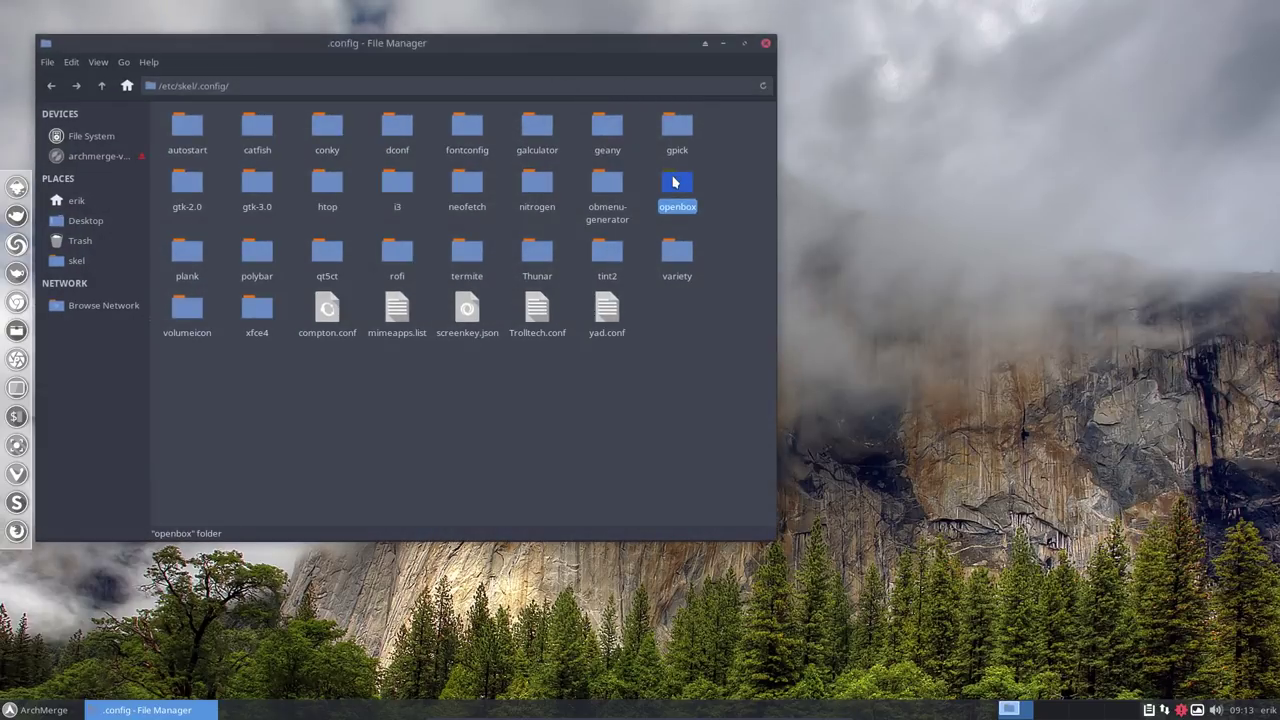
left_click(873, 320)
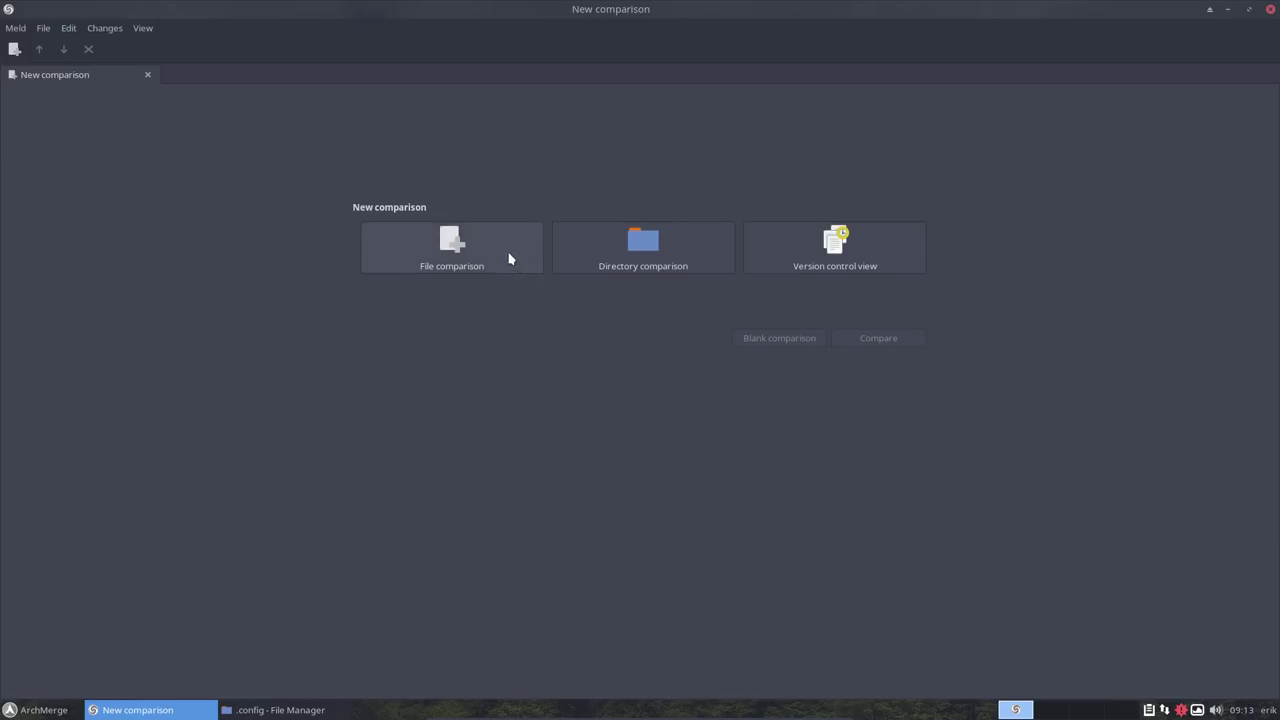
Step: Start a directory comparison with /etc/skel/.config/openbox as the first folder
left_click(617, 268)
left_click(532, 291)
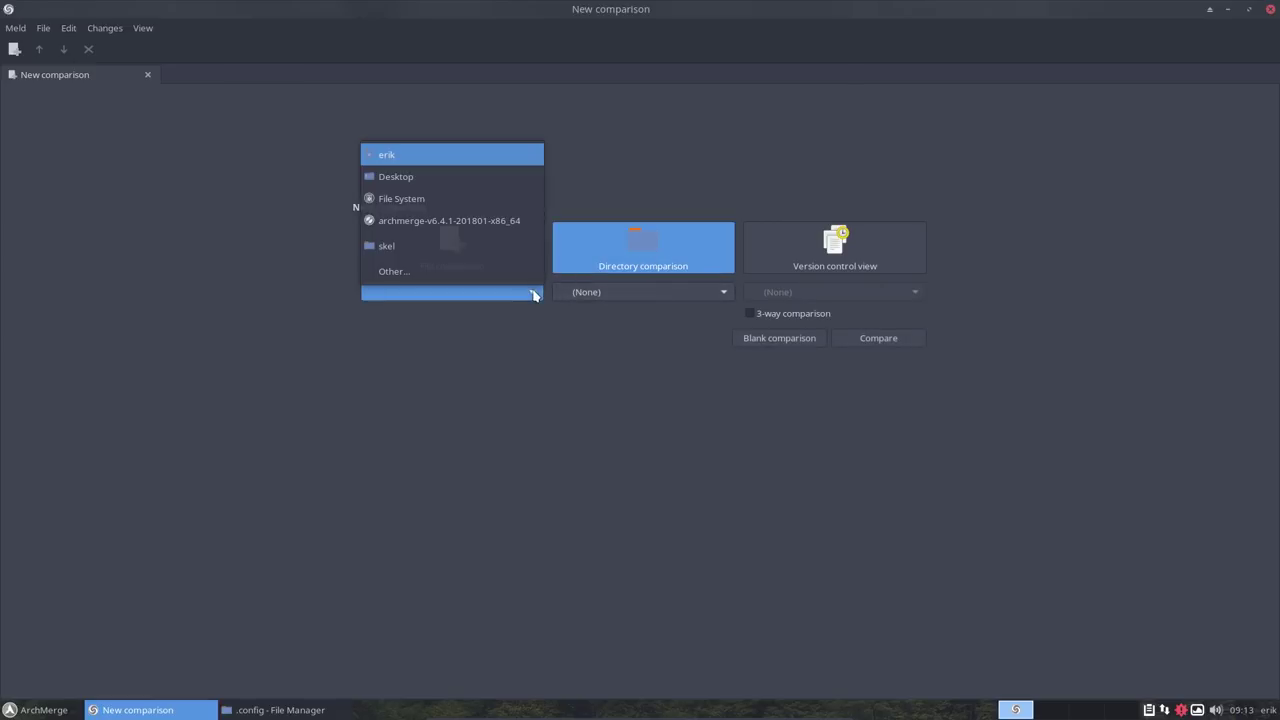
left_click(412, 246)
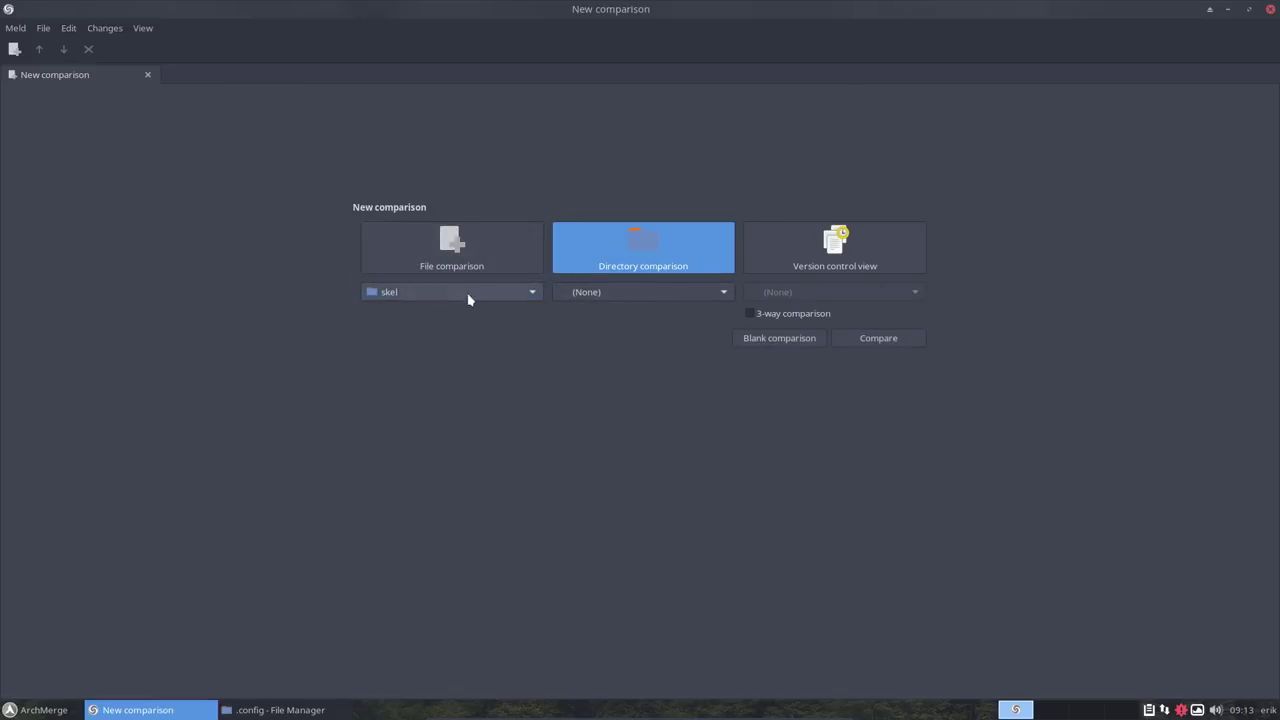
left_click(533, 296)
left_click(418, 318)
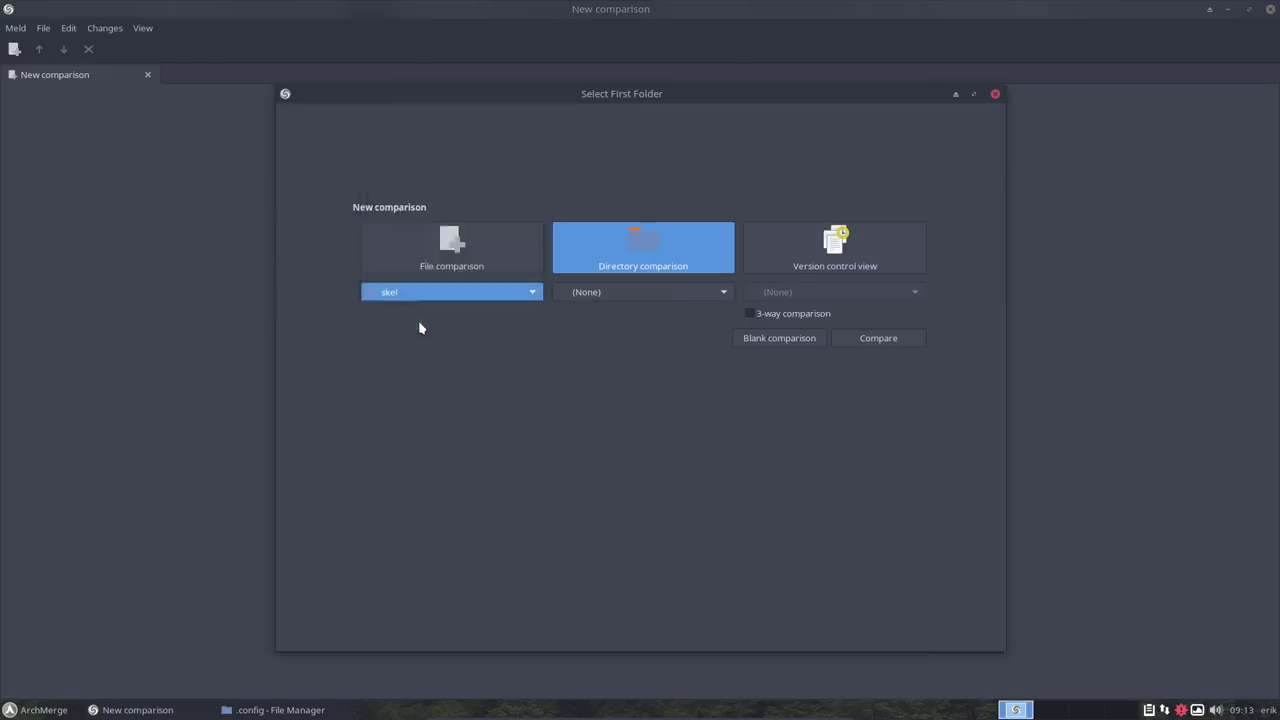
double_click(420, 385)
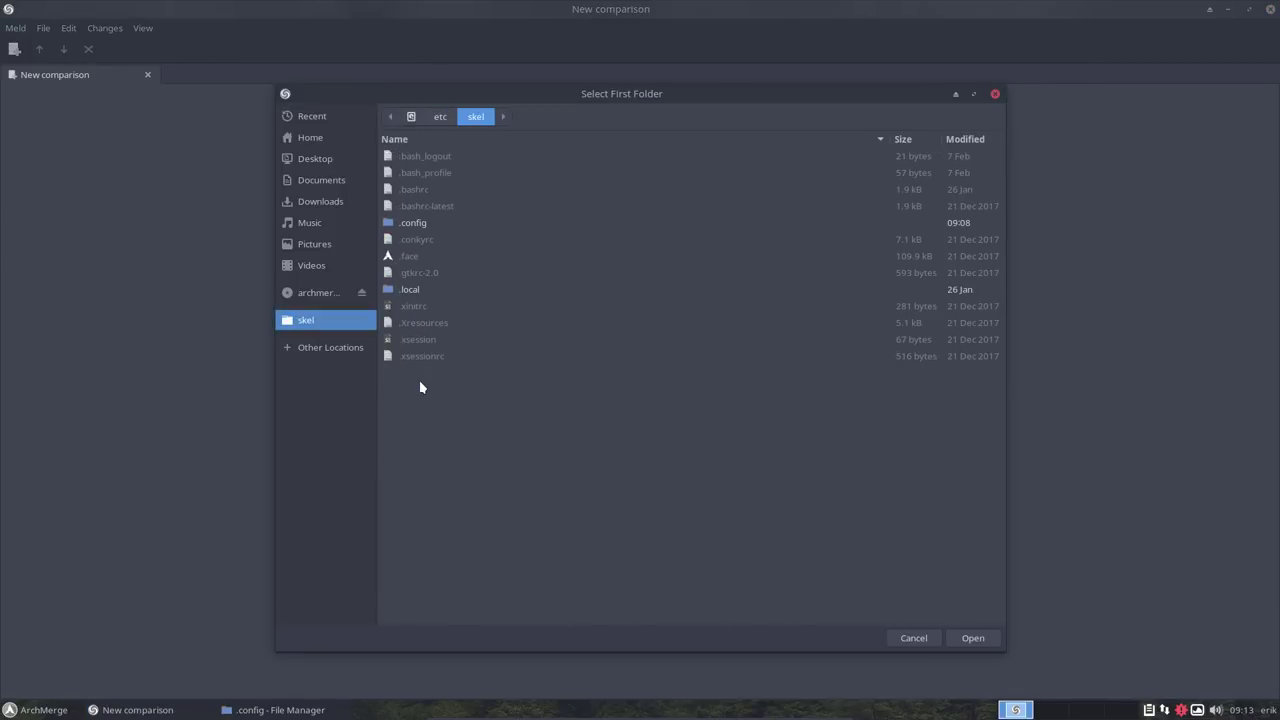
left_click(418, 224)
double_click(418, 224)
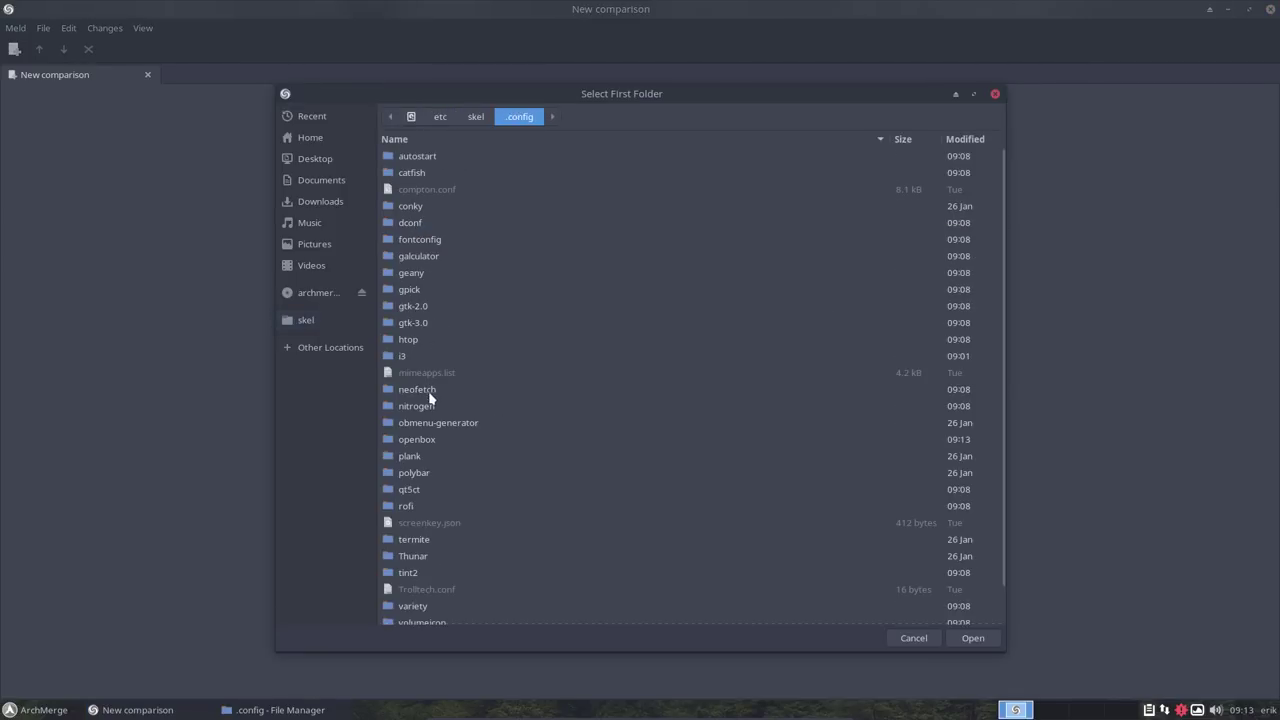
left_click(427, 440)
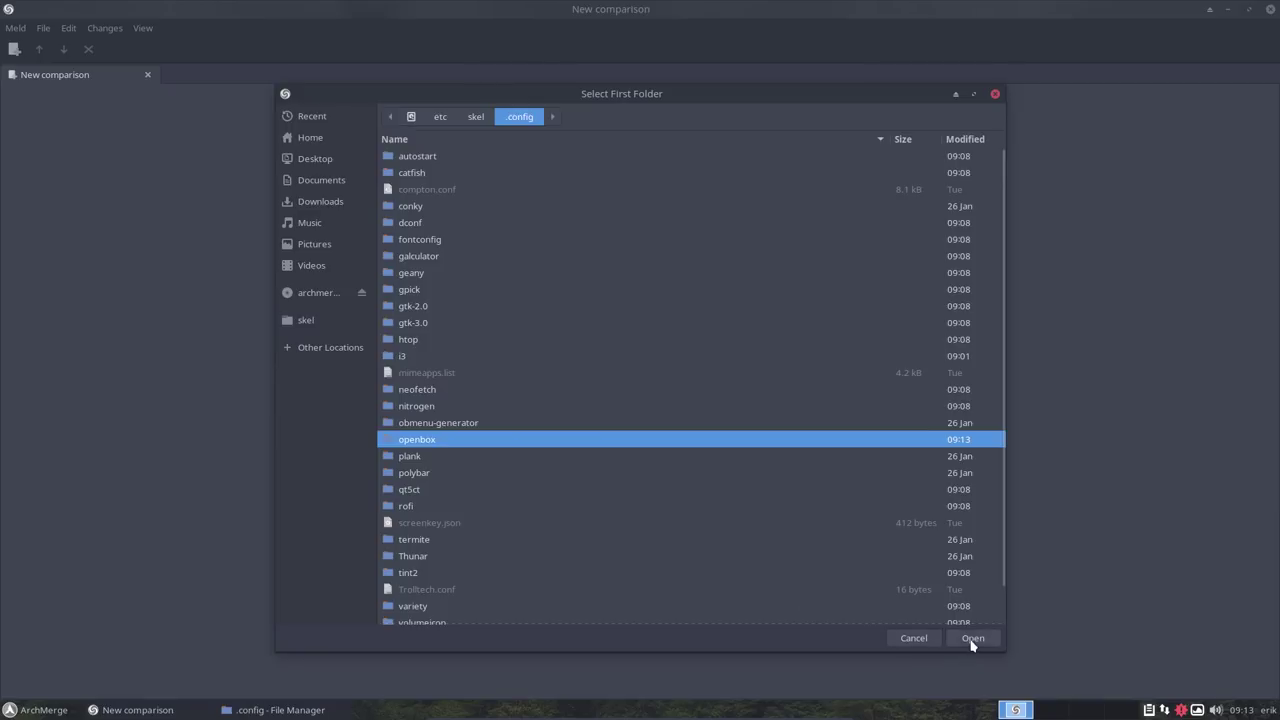
left_click(971, 639)
Step: Set ~/.config/openbox as the second folder and run the comparison
left_click(691, 292)
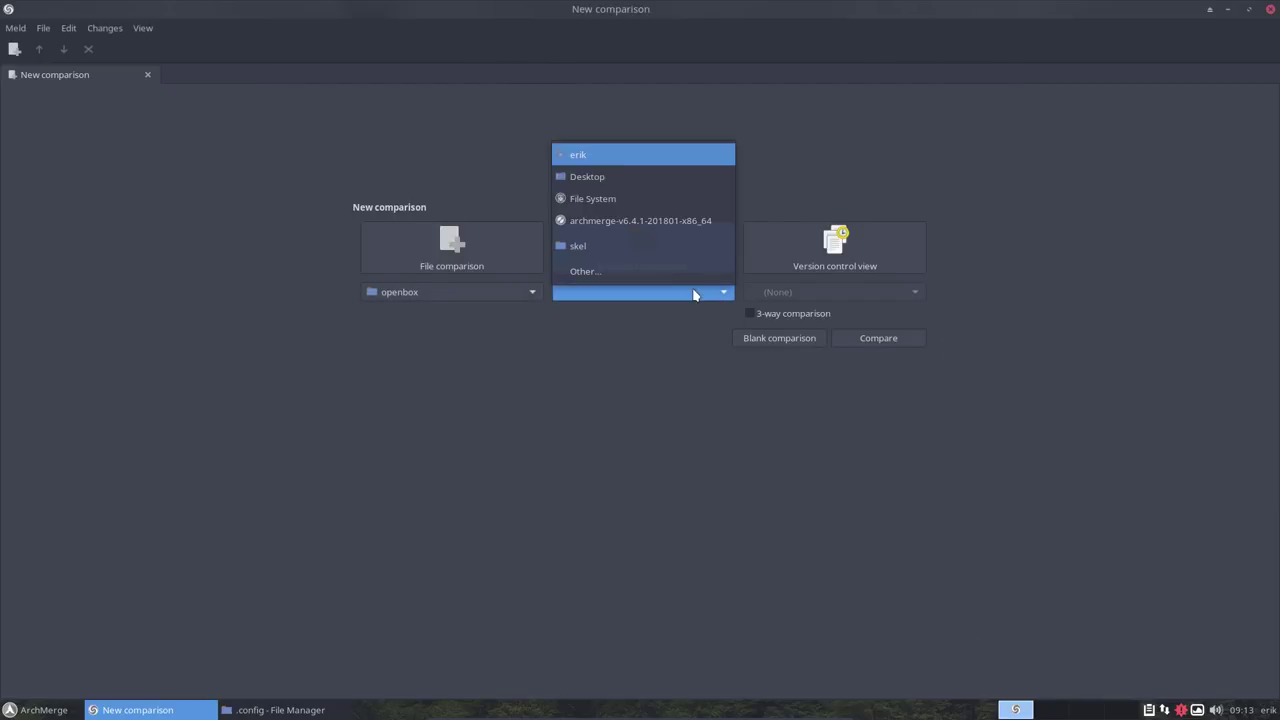
left_click(597, 271)
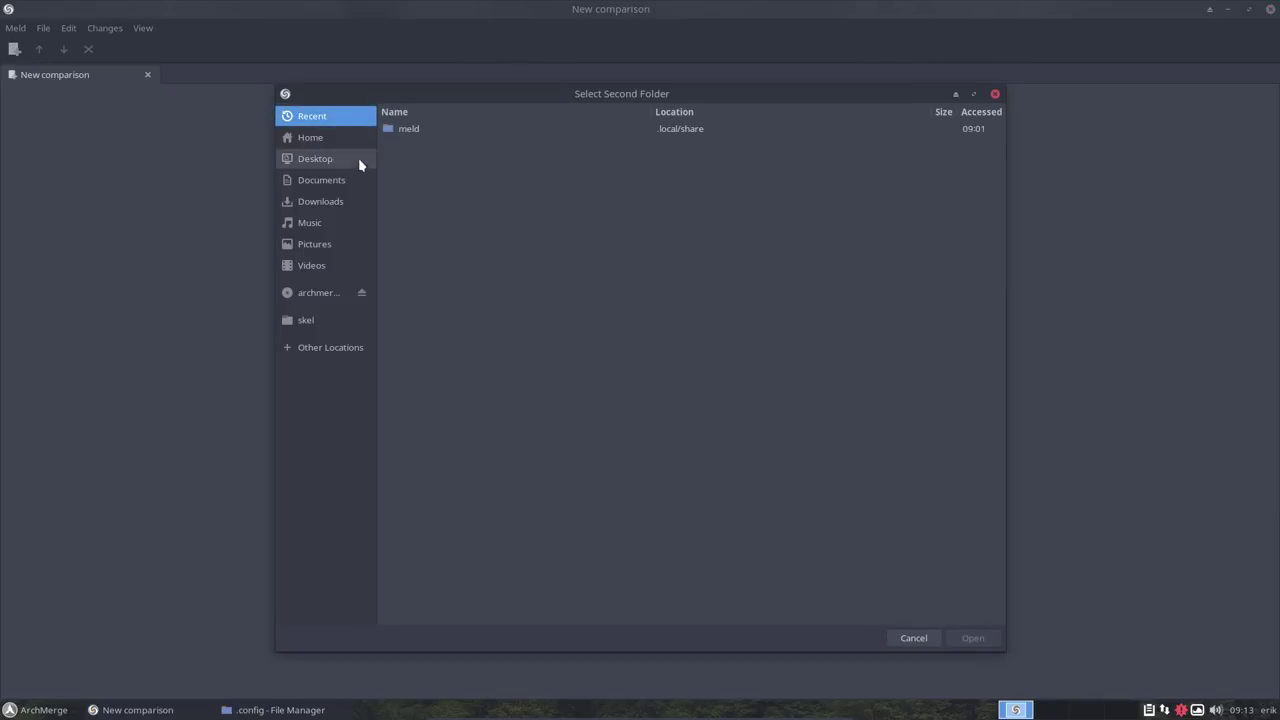
left_click(310, 137)
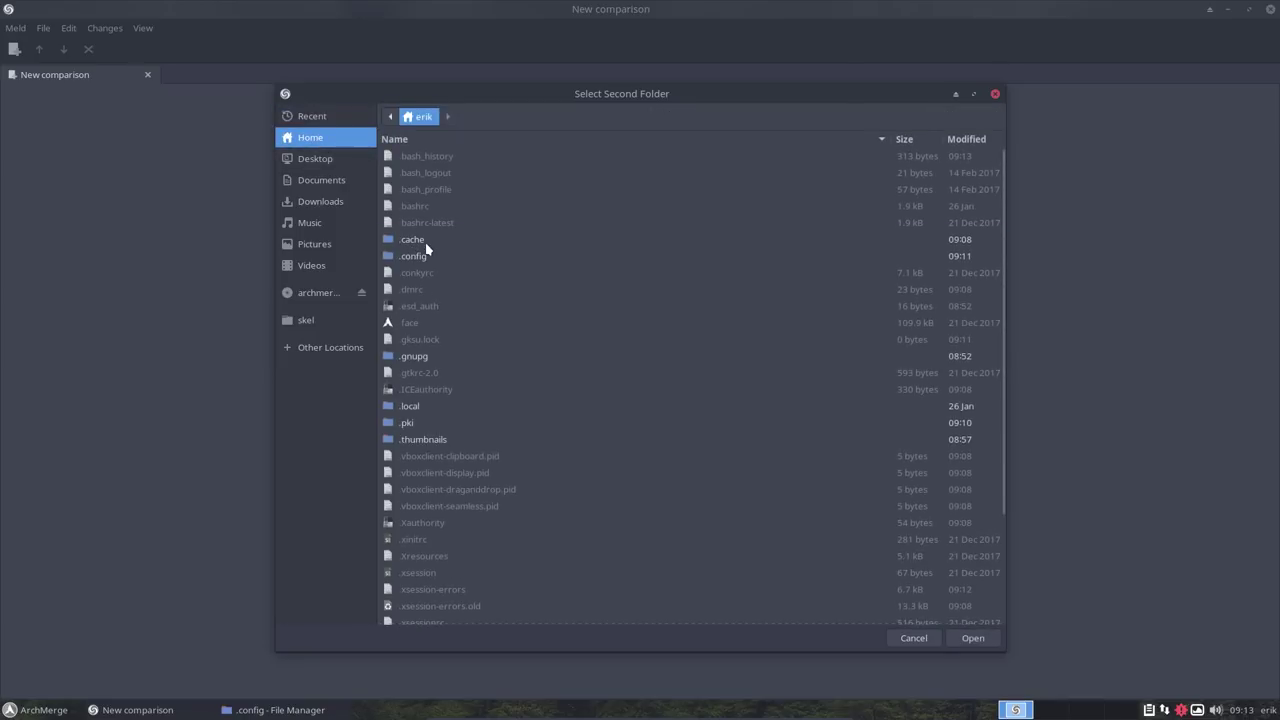
double_click(426, 256)
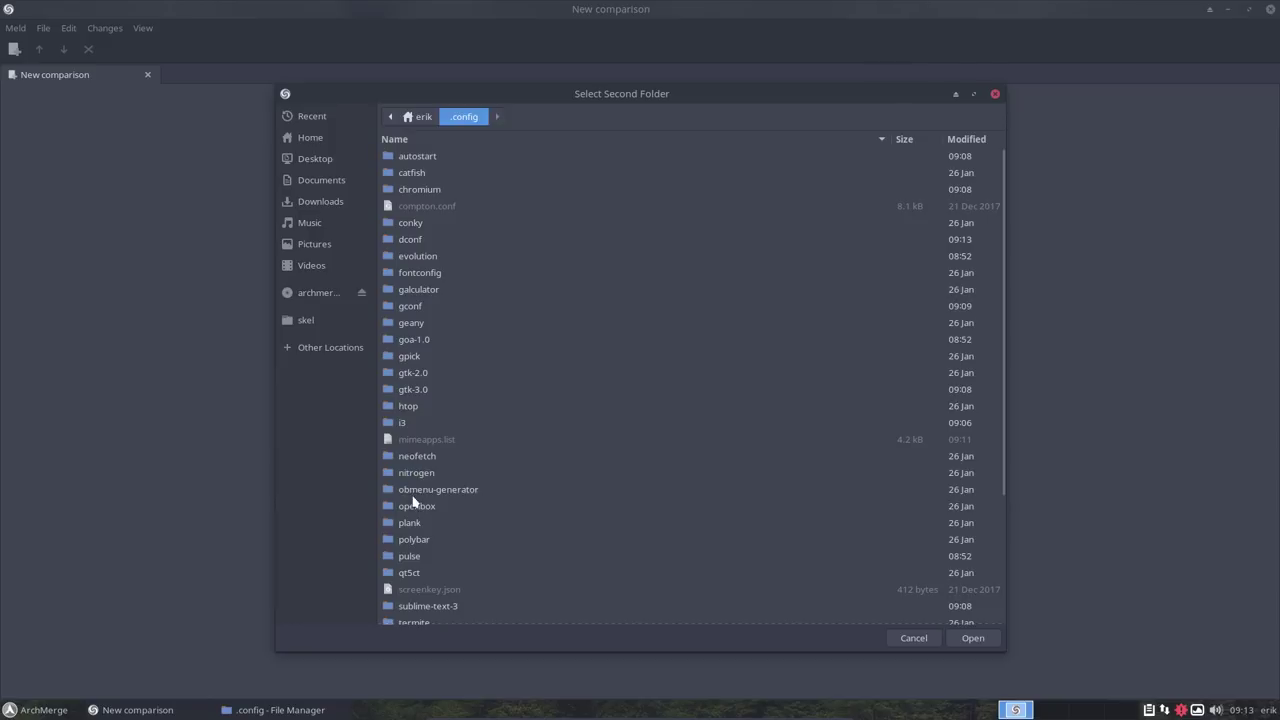
double_click(416, 505)
left_click(973, 639)
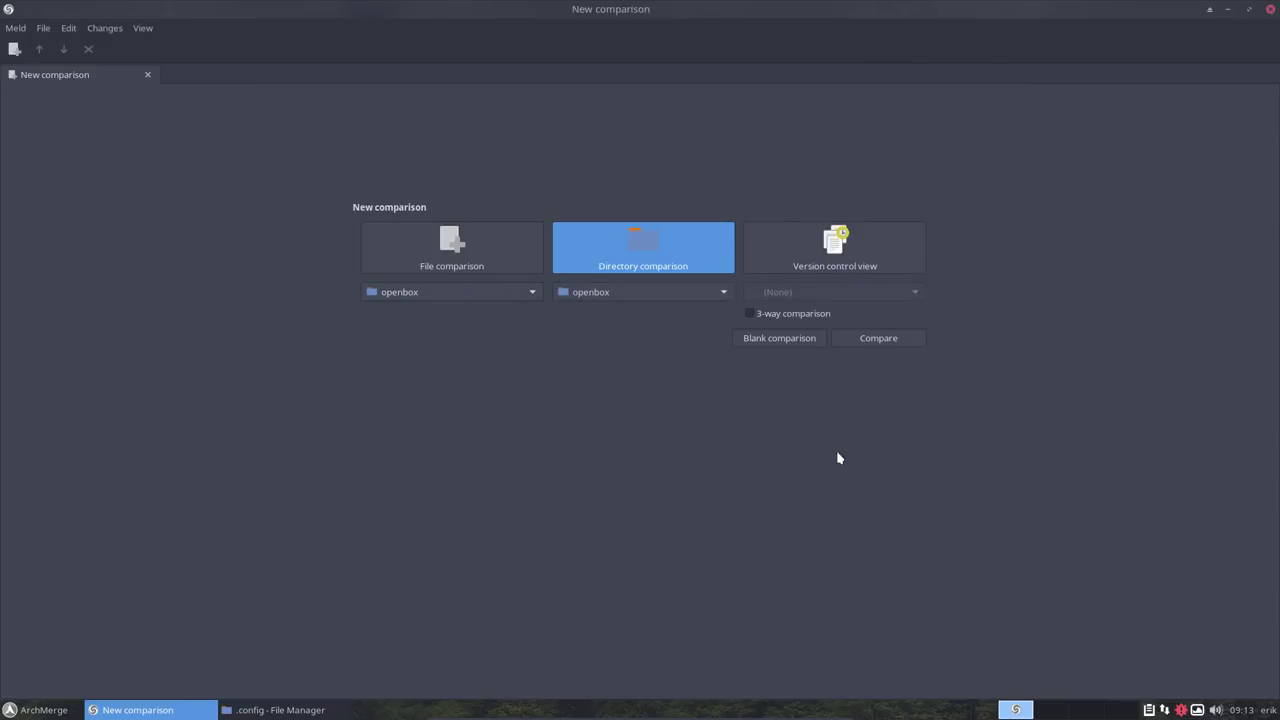
left_click(872, 337)
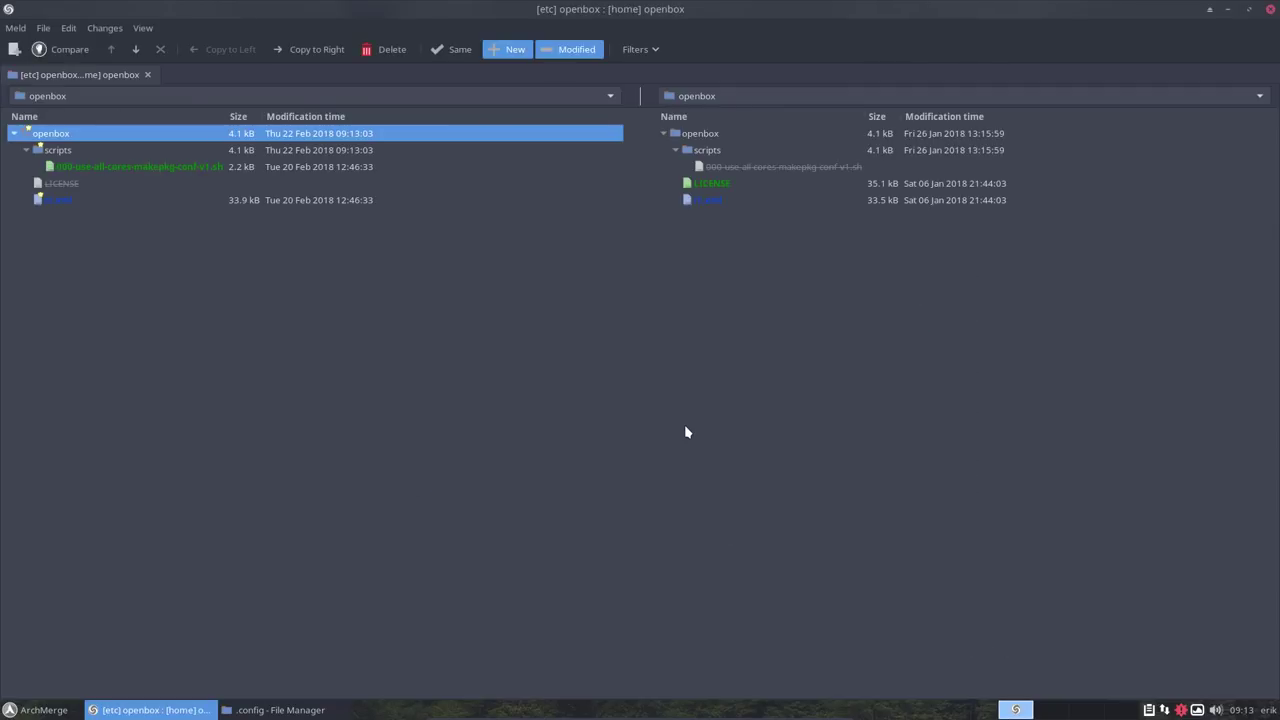
Step: Copy 000-use-all-cores-makepkg-conf-v1.sh from the skel openbox folder to the home side
left_click(177, 171)
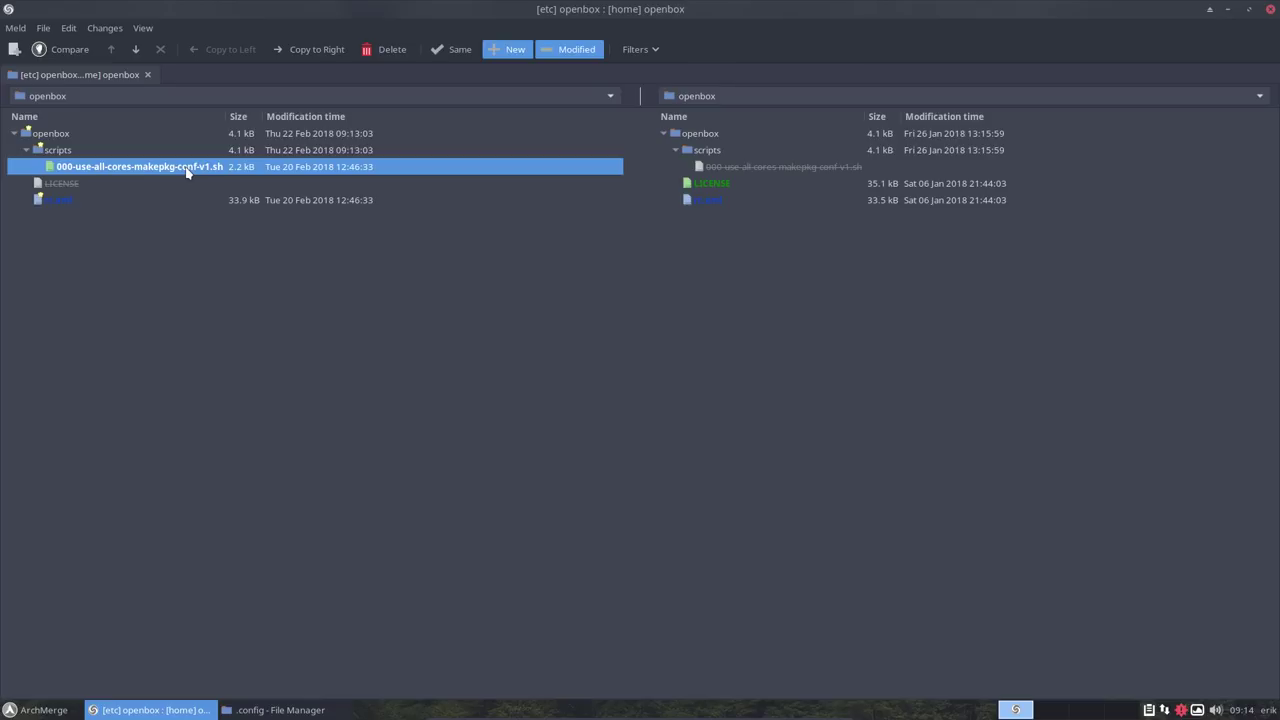
right_click(187, 172)
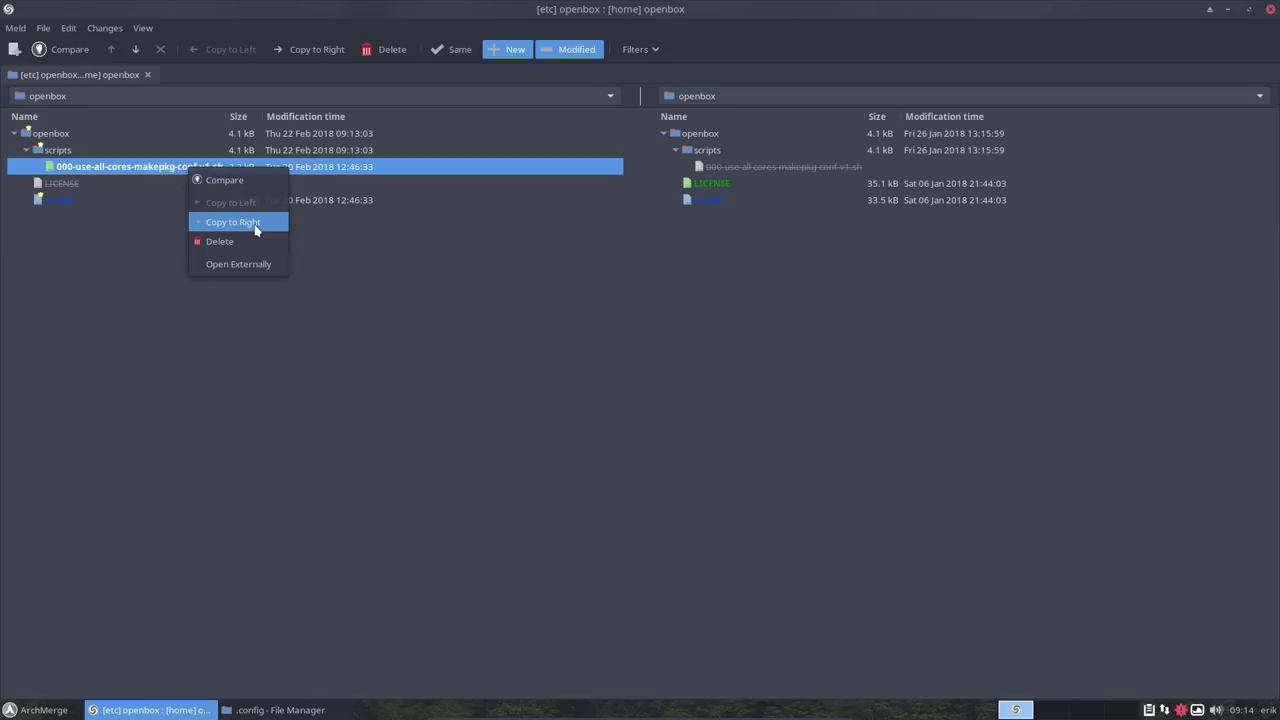
left_click(256, 222)
left_click(765, 170)
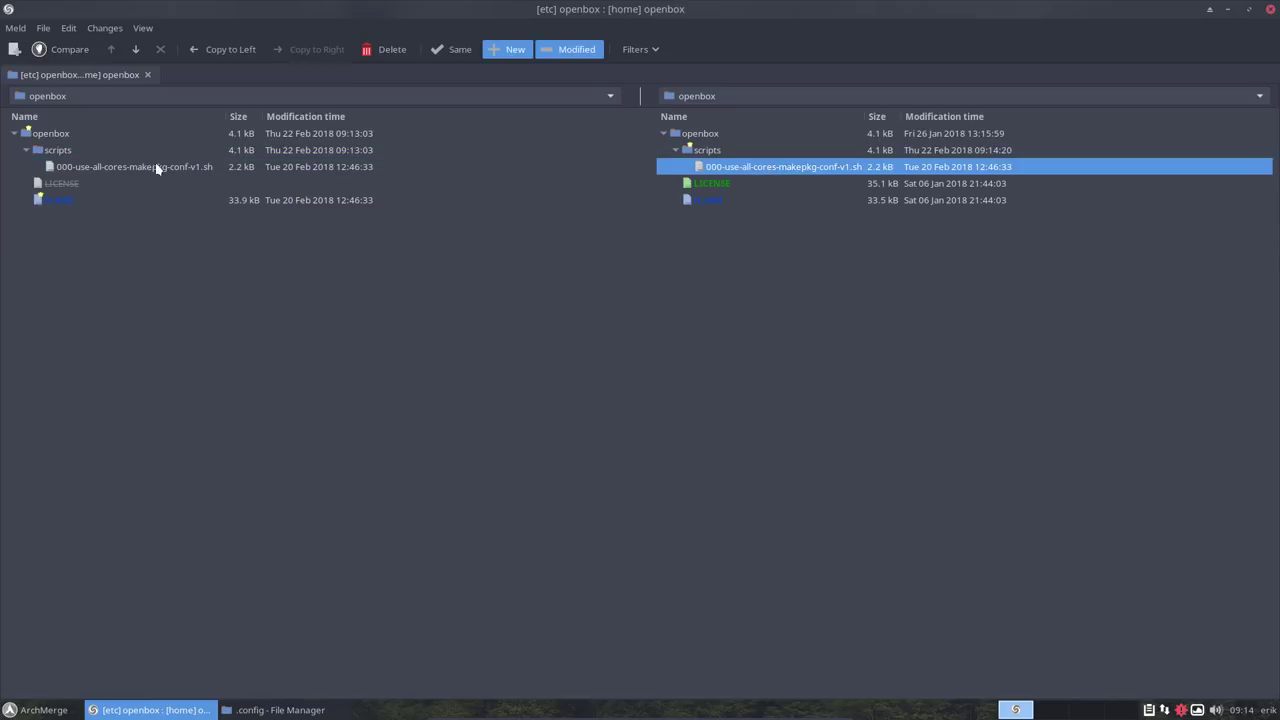
left_click(62, 201)
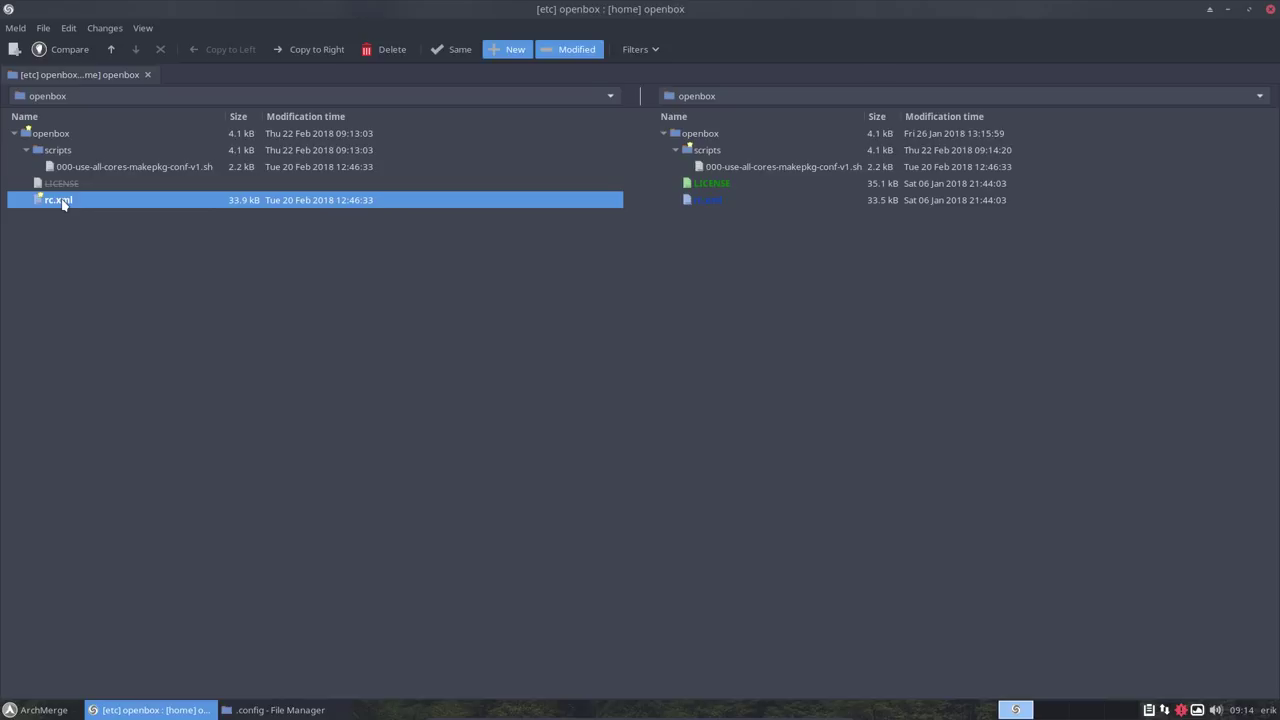
Step: Push the W-F11, W-F12 and C-A-r keybinds from skel rc.xml into home rc.xml and save
double_click(62, 200)
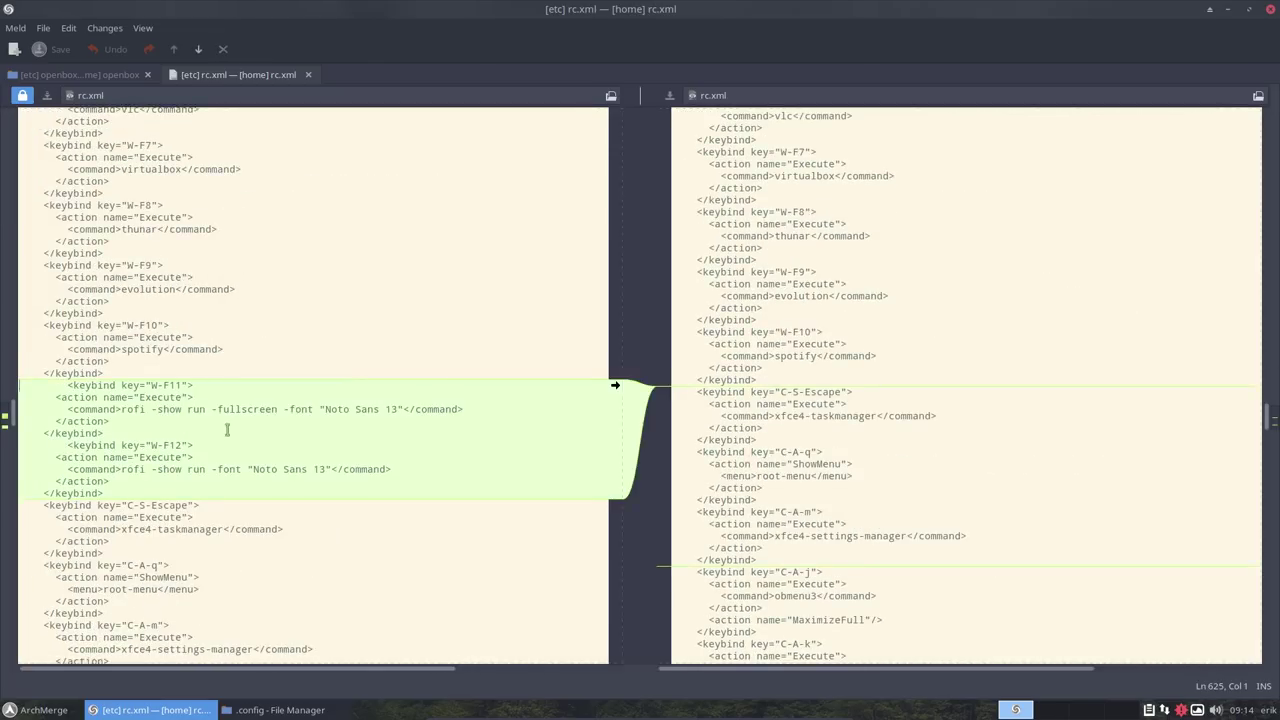
left_click_drag(118, 409, 210, 409)
left_click(172, 385)
left_click(168, 445)
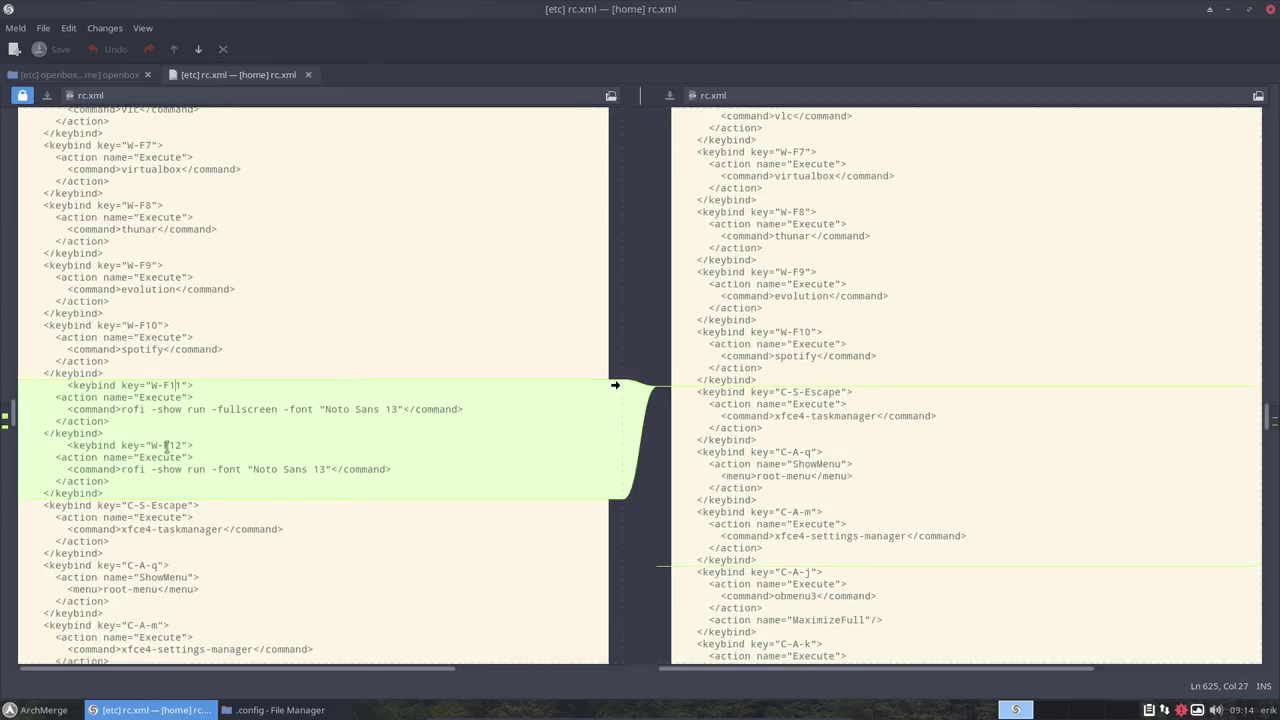
left_click(614, 385)
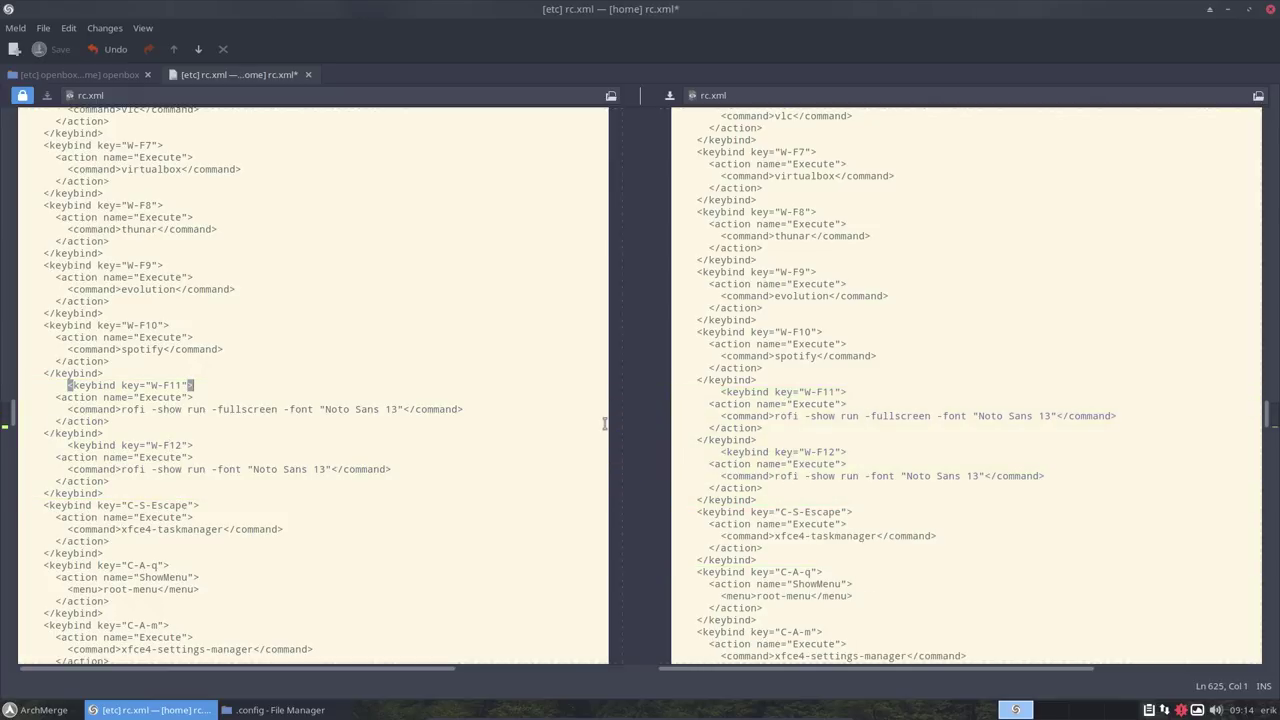
scroll(604, 424, "down", 2)
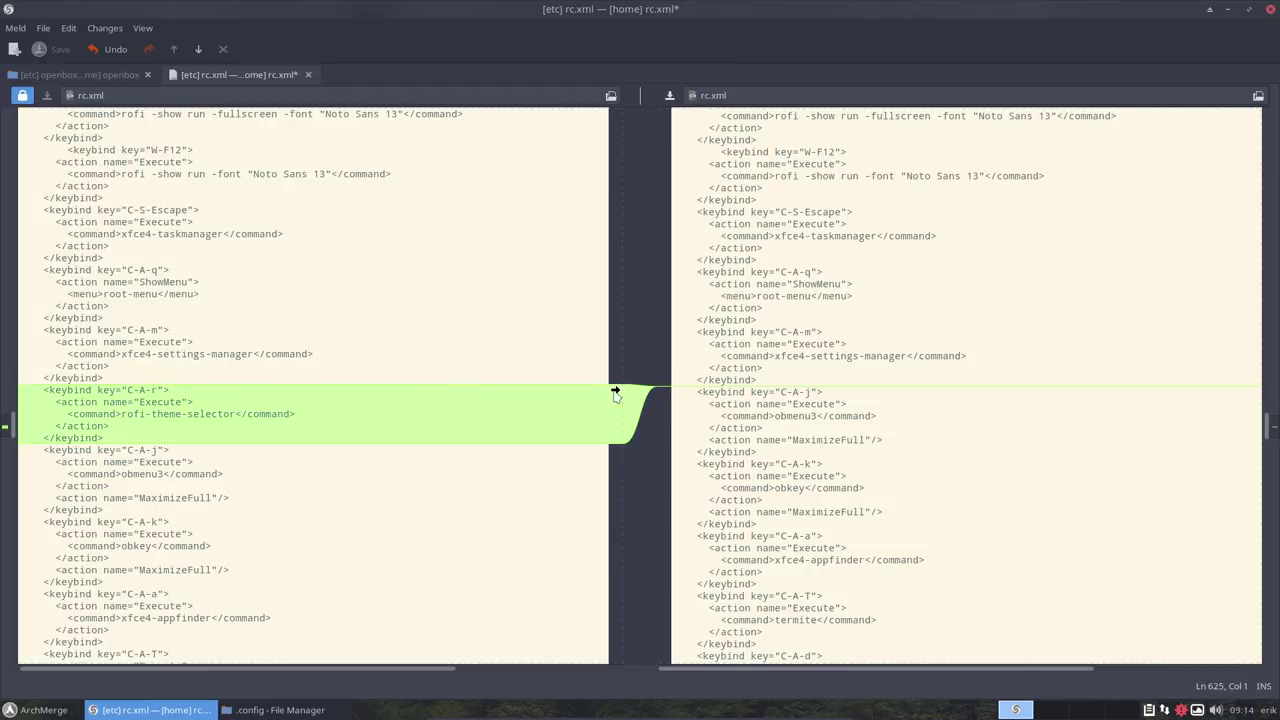
left_click(615, 392)
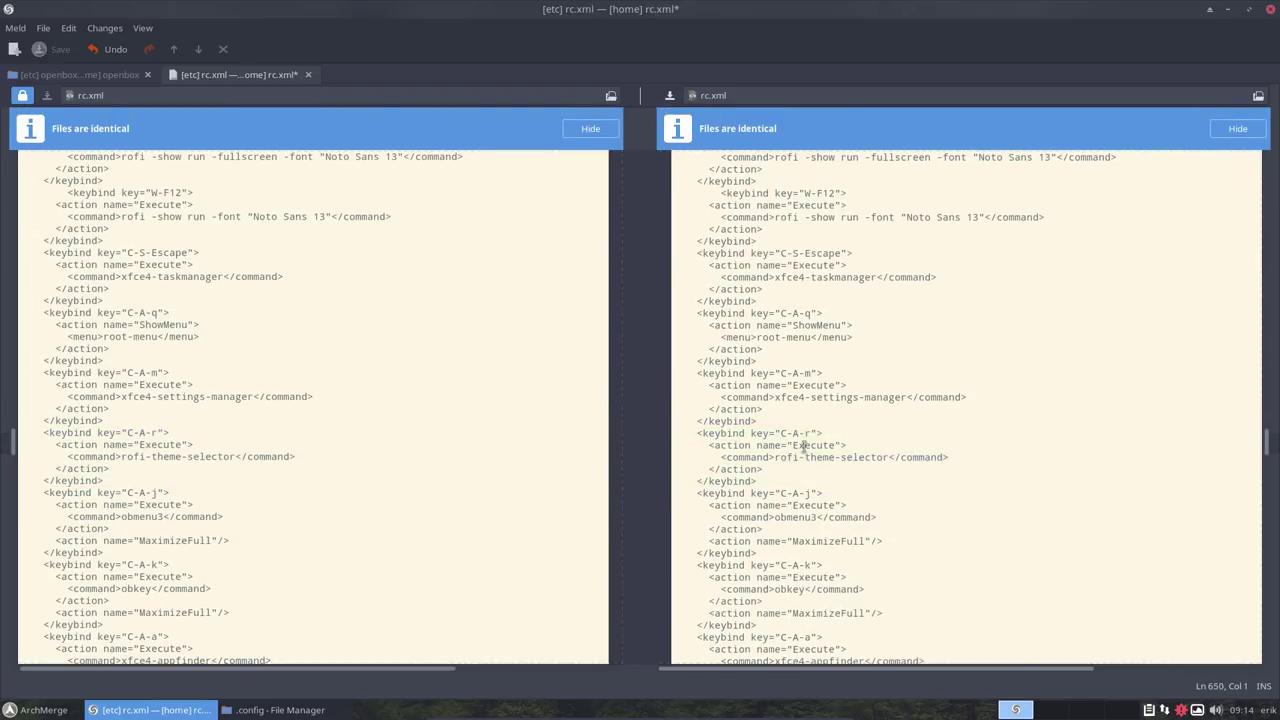
left_click(312, 77)
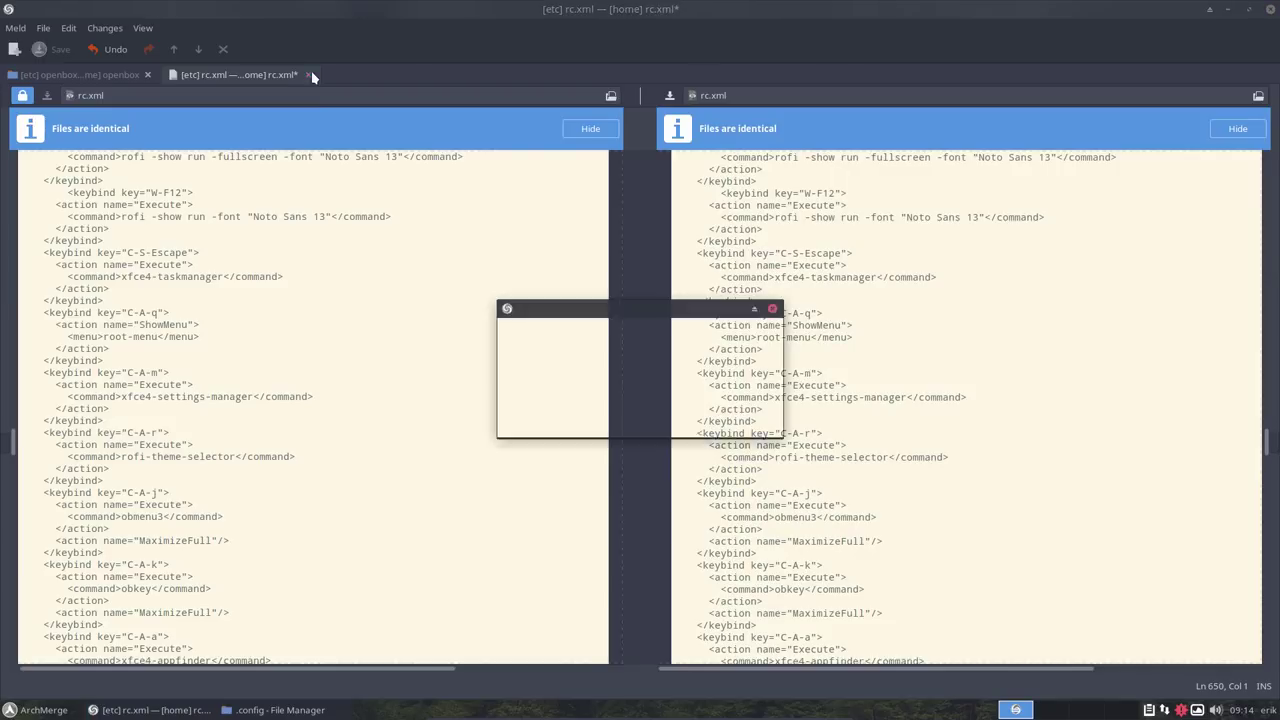
left_click(747, 437)
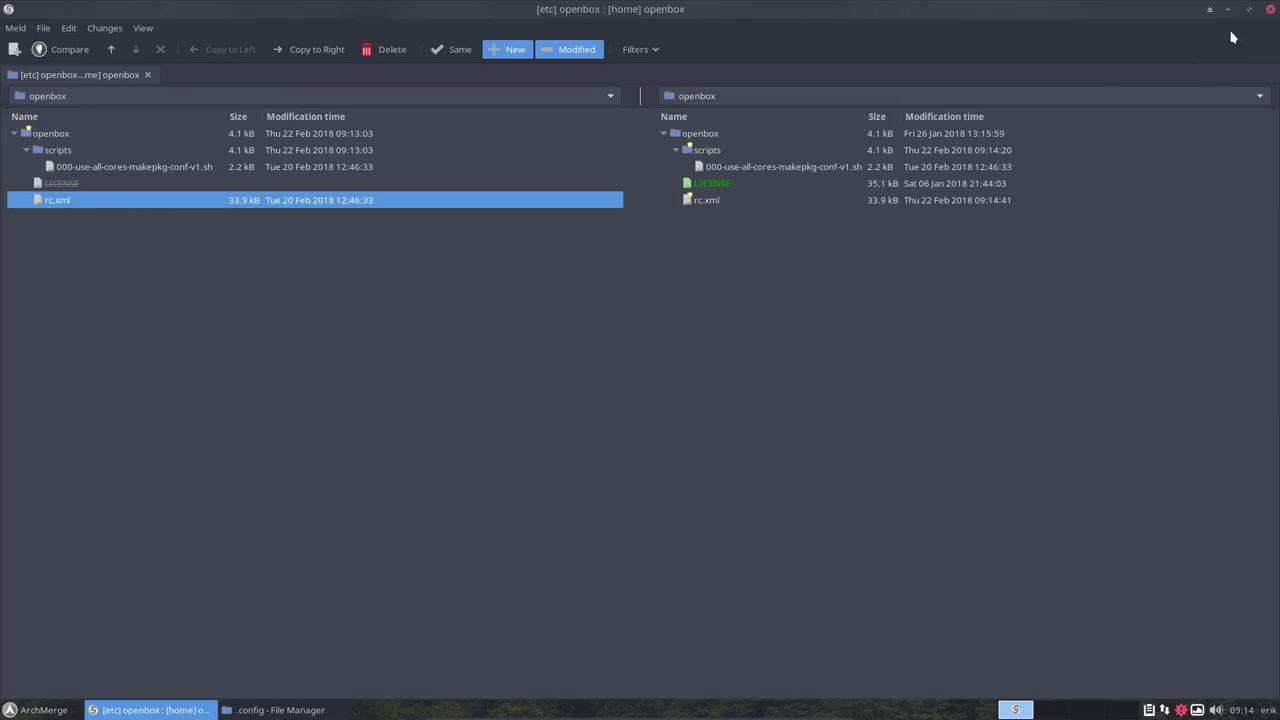
Step: Close Meld and the Thunar file manager window
left_click(1271, 12)
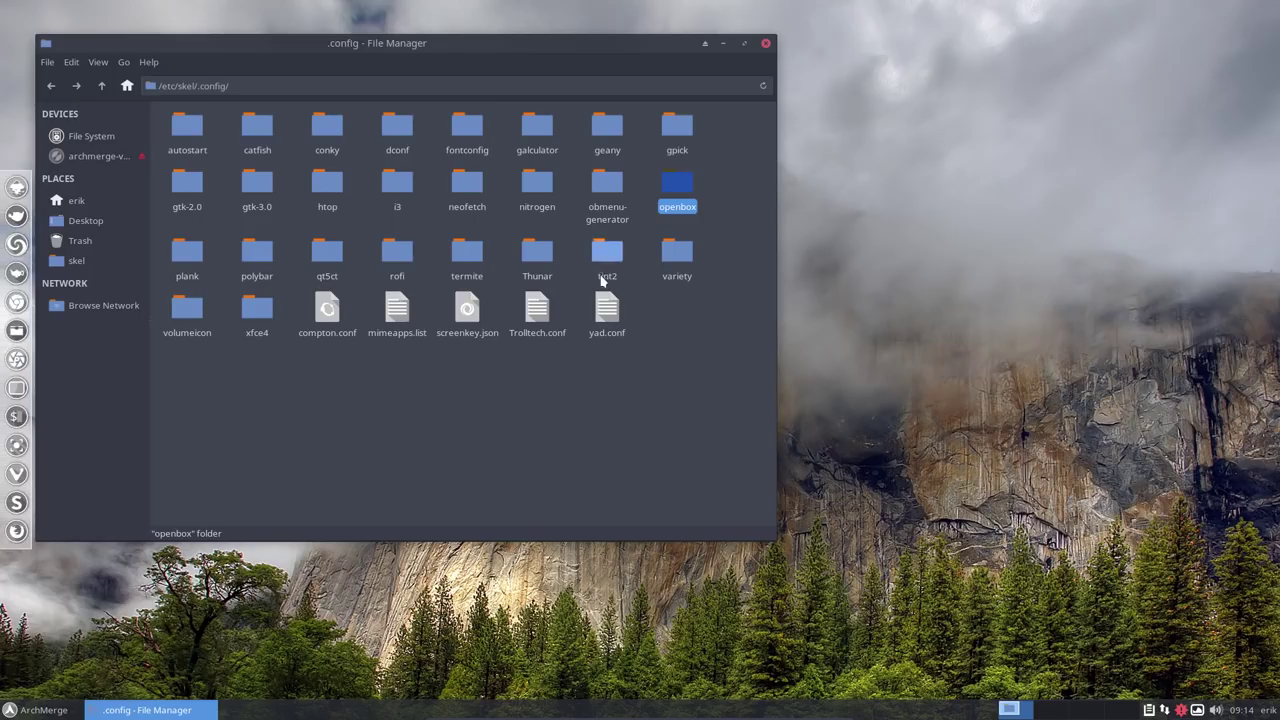
left_click_drag(390, 48, 775, 97)
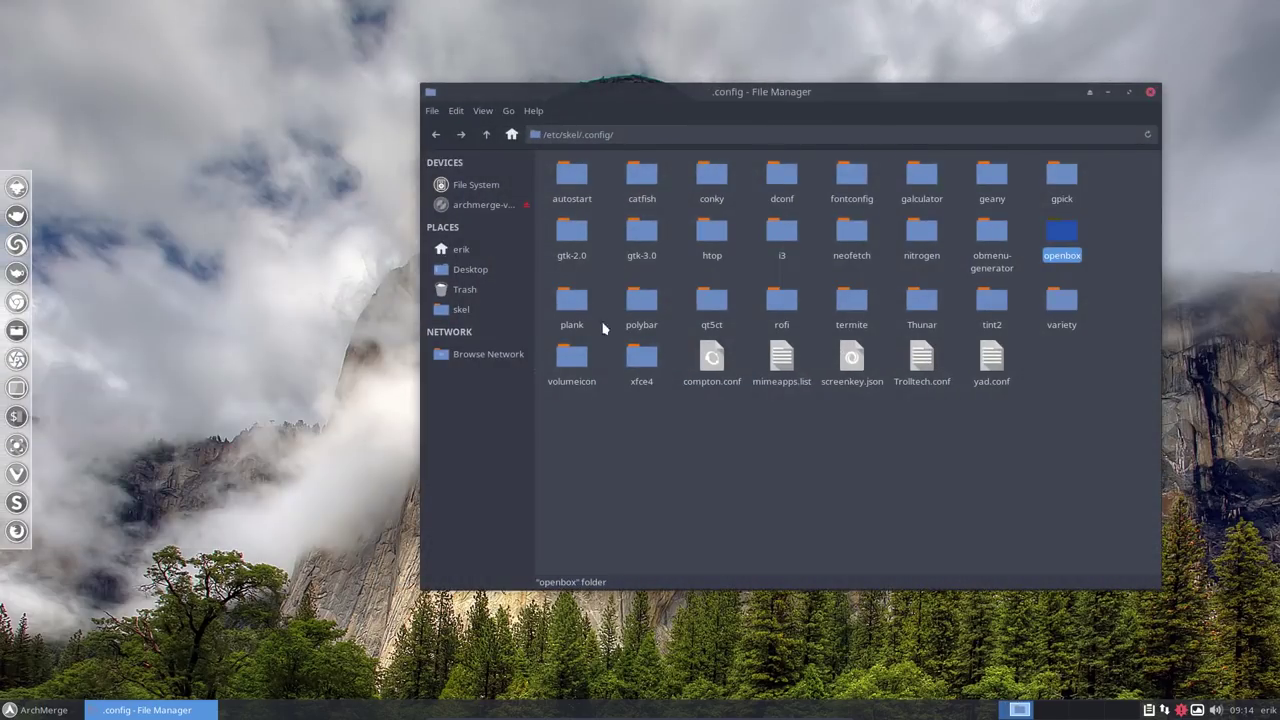
left_click(1151, 93)
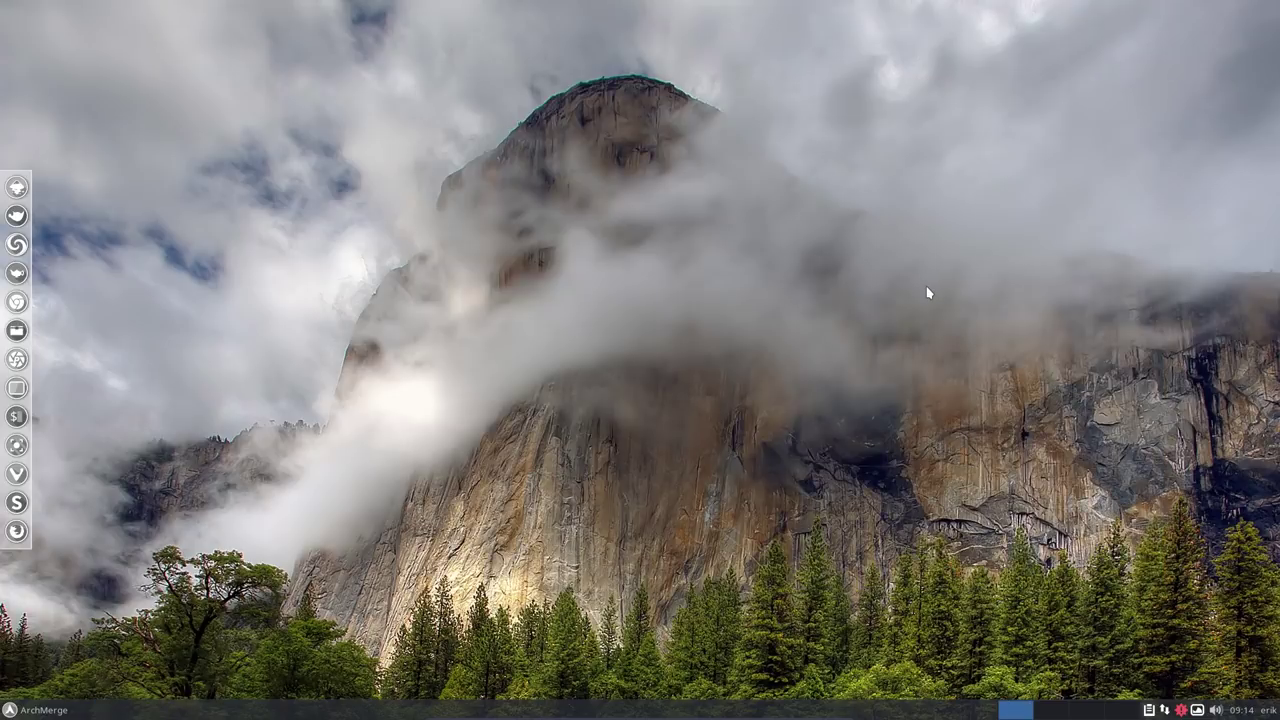
Step: In a new terminal, run sudo pacman -Syu, review the 15 pending ArchMerge packages, then abort
key("ctrl+alt+t")
type("sudo pacman -S archmerge-openbox-configs-git")
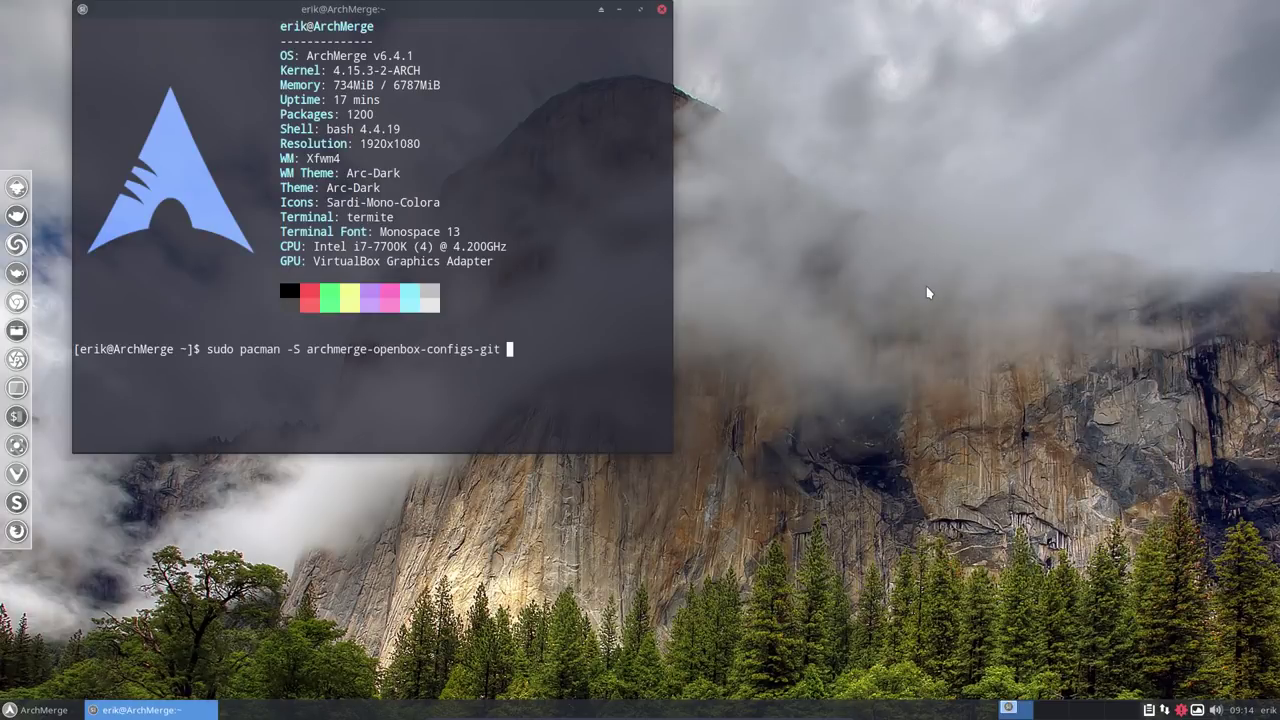
key("Up")
key("Return")
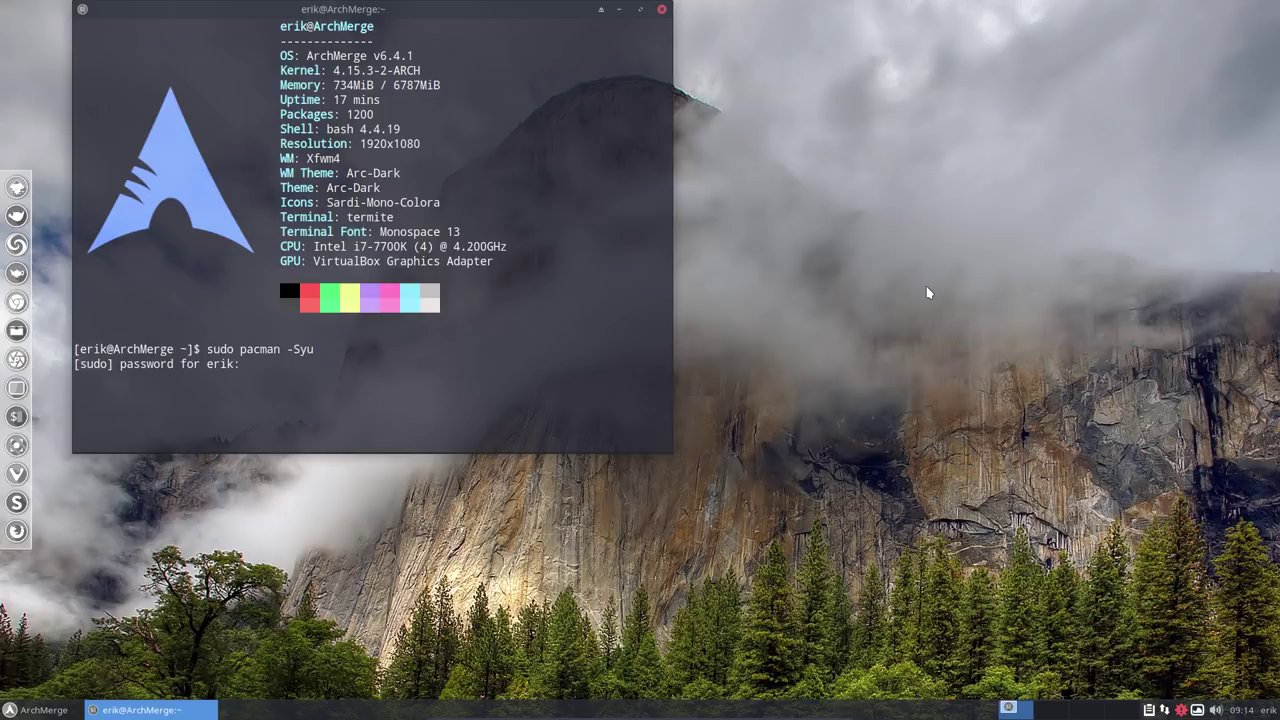
key("Return")
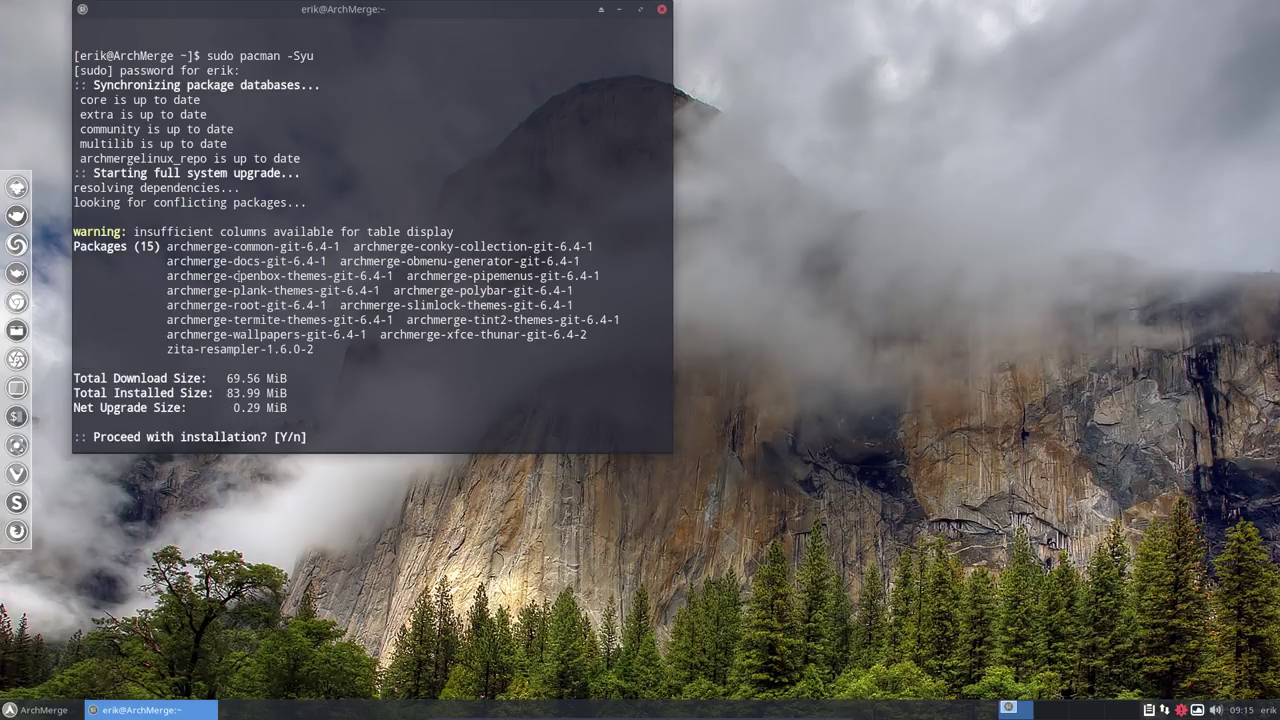
left_click_drag(237, 276, 322, 278)
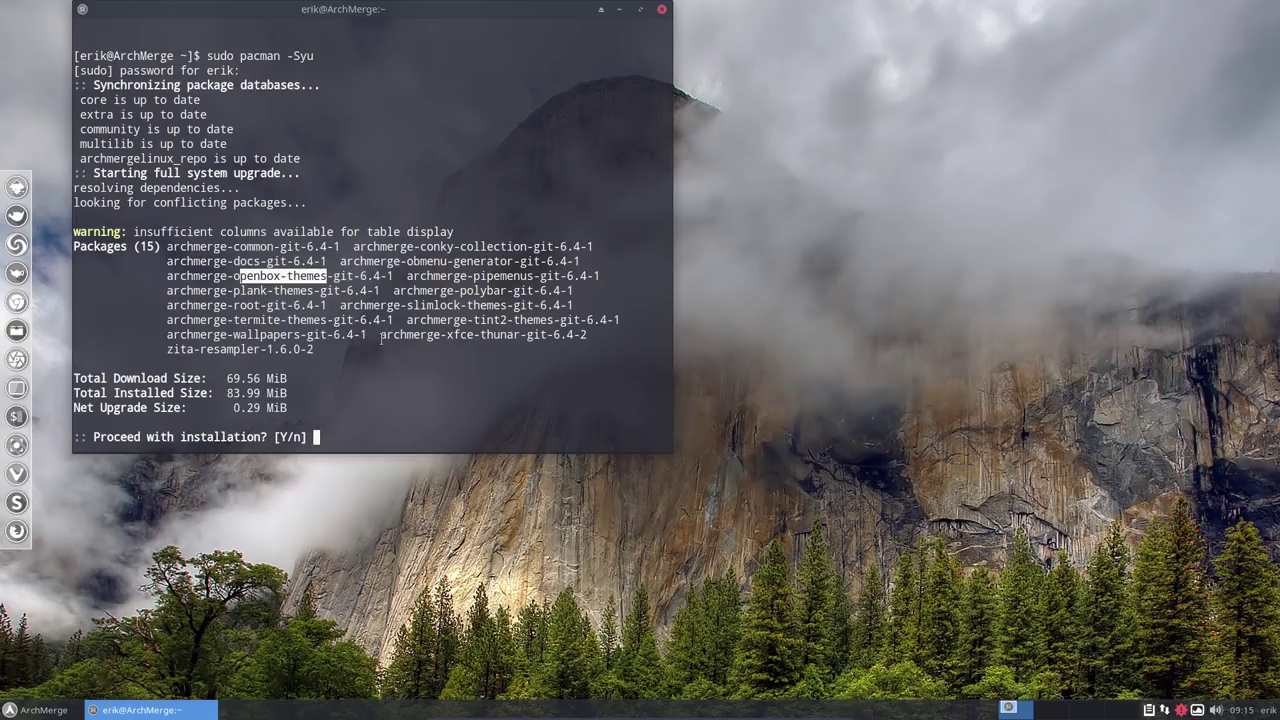
left_click_drag(381, 340, 586, 341)
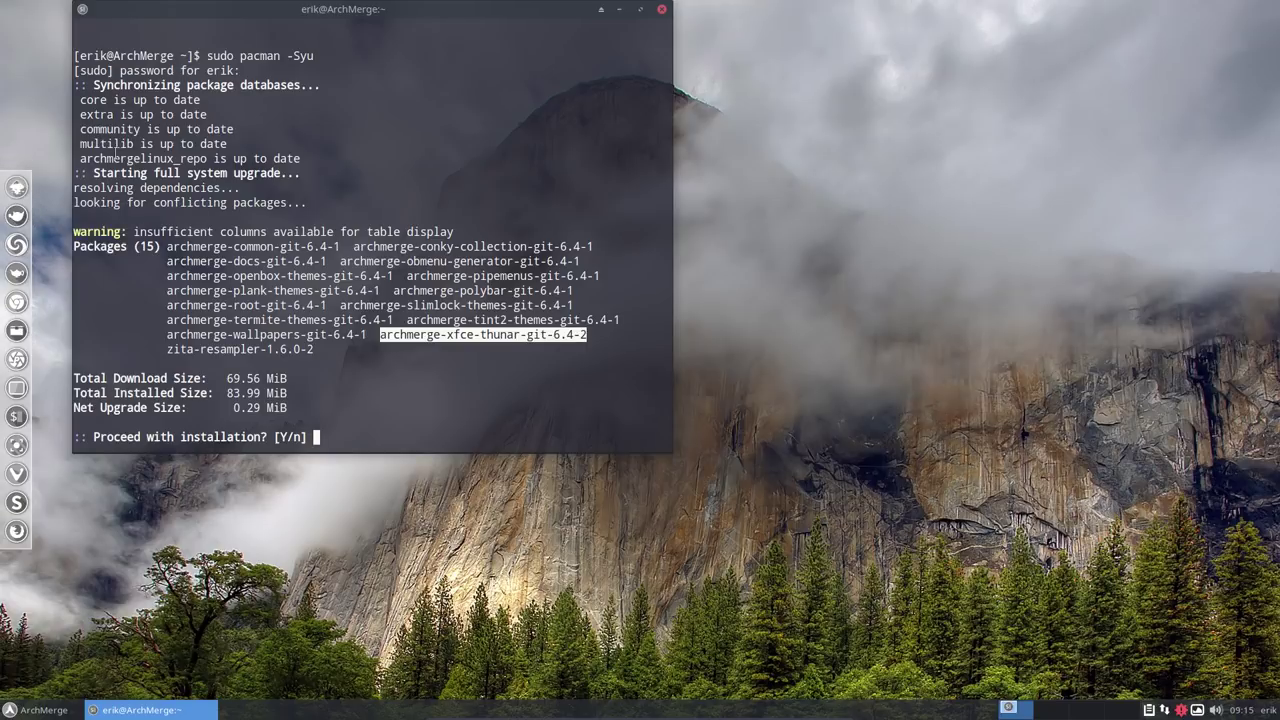
left_click(404, 395)
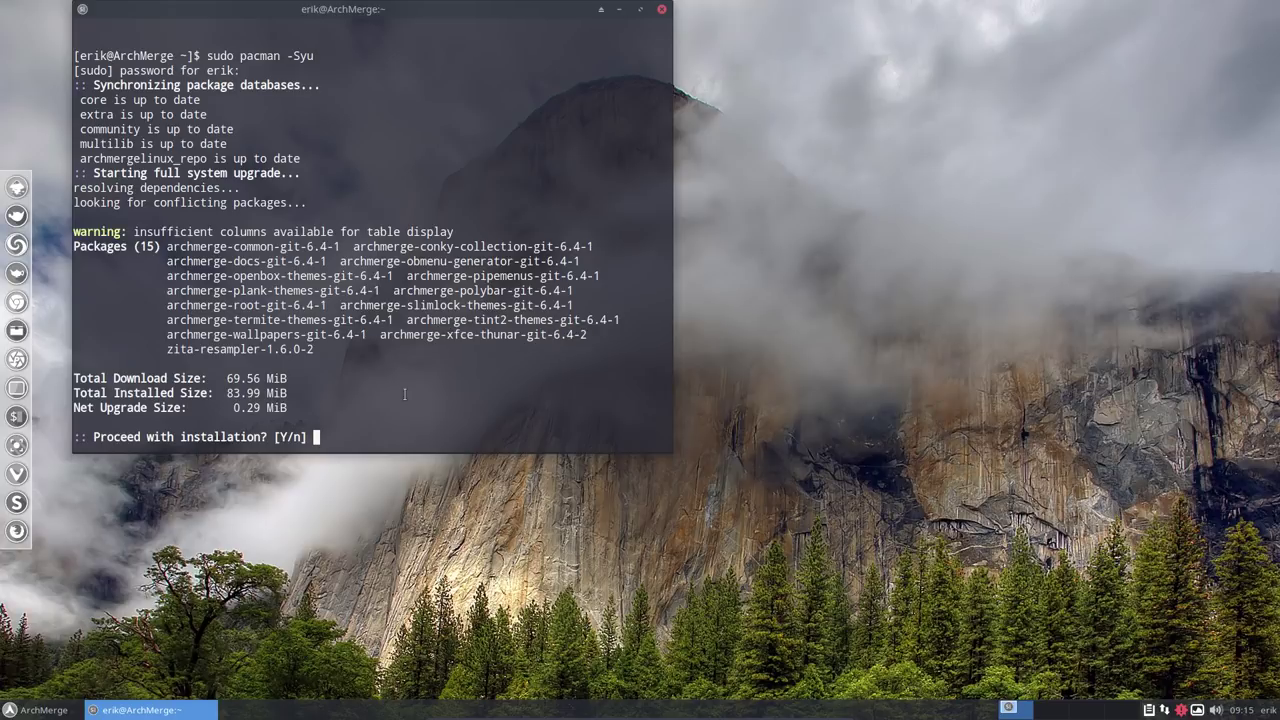
key("ctrl+c")
Step: Enter sudo pacman -S for archmerge common, conky-collection, docs, plank-themes, polybar and slimlock-themes packages
type("sudo p")
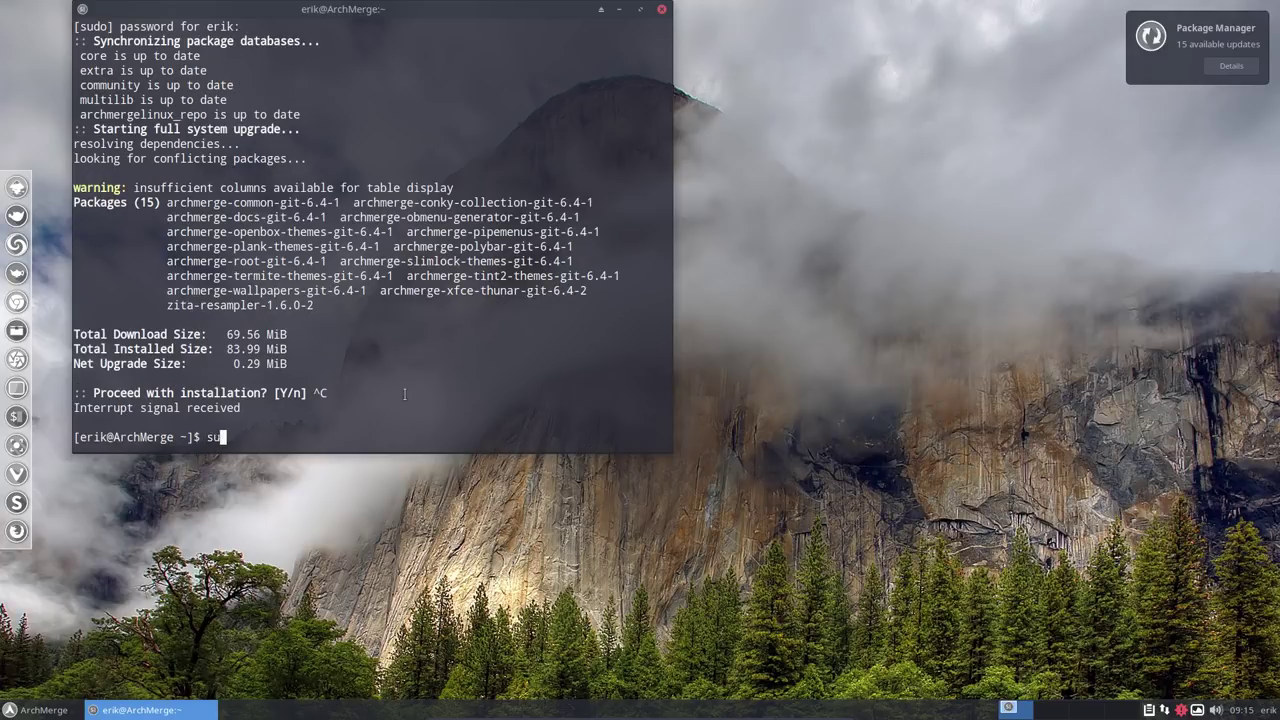
type("acman -S archmerge-")
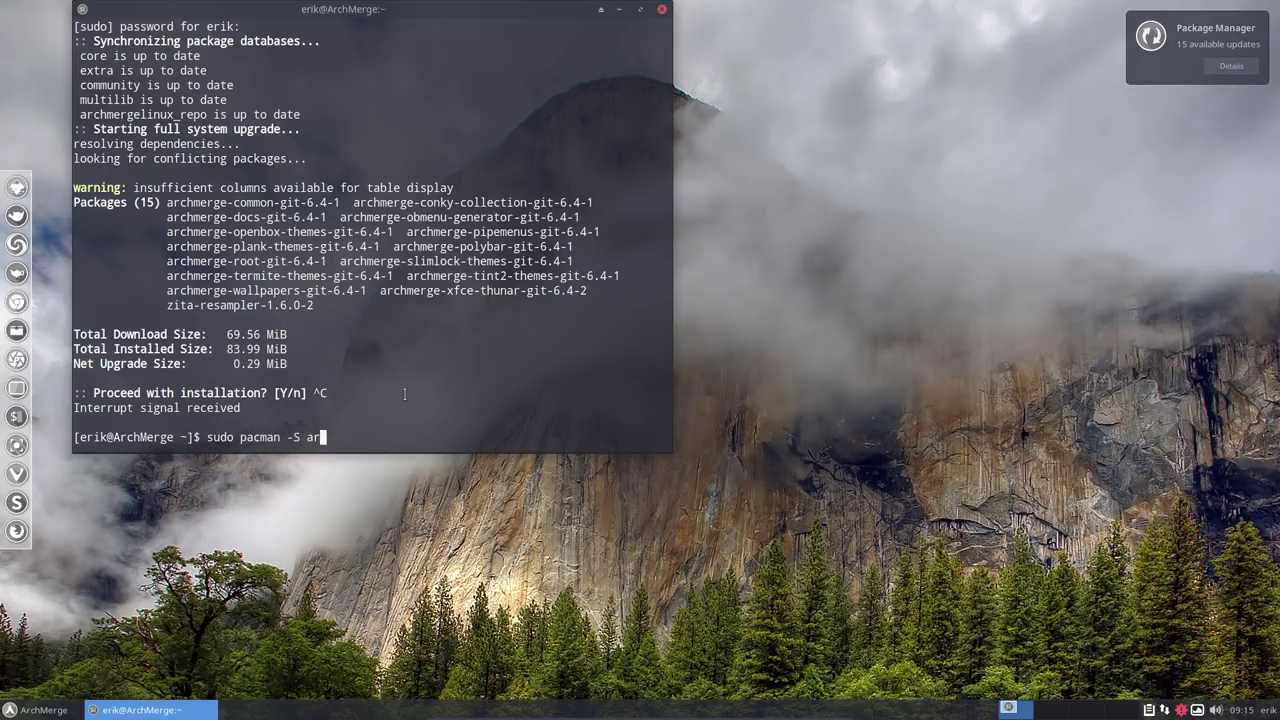
type("co")
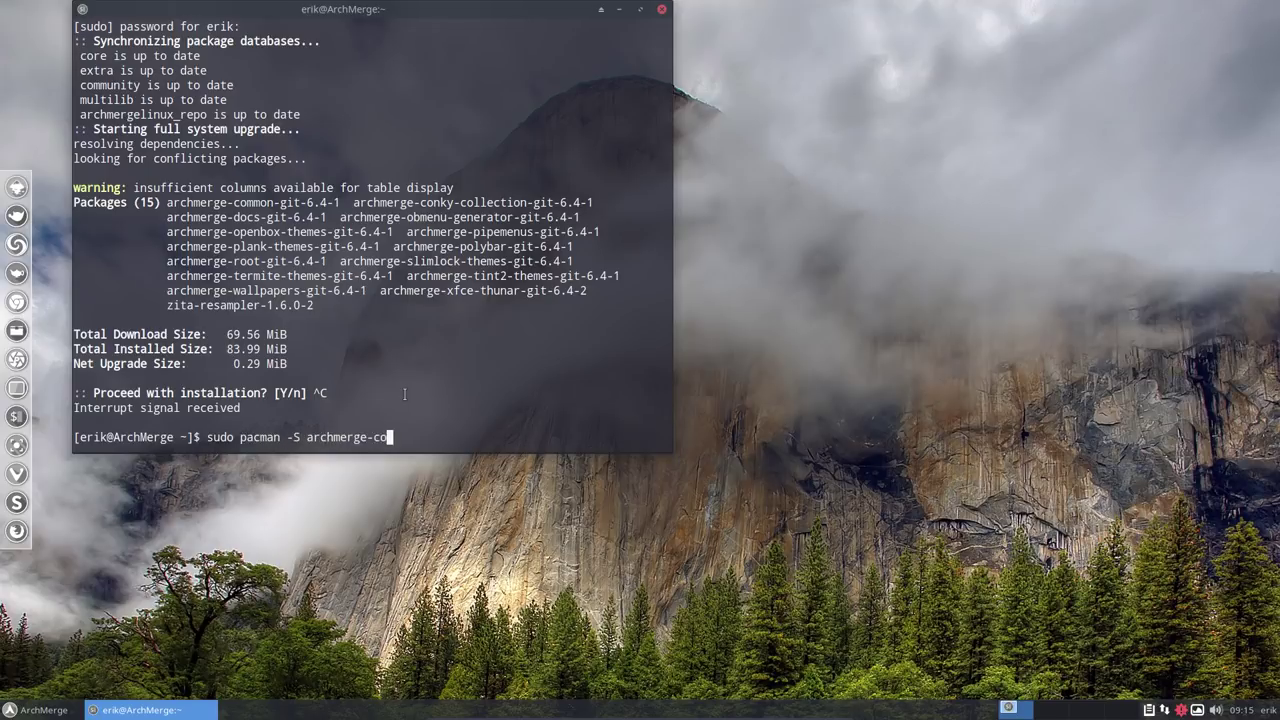
type("m")
key("Tab")
type("archmerge-con")
key("Tab")
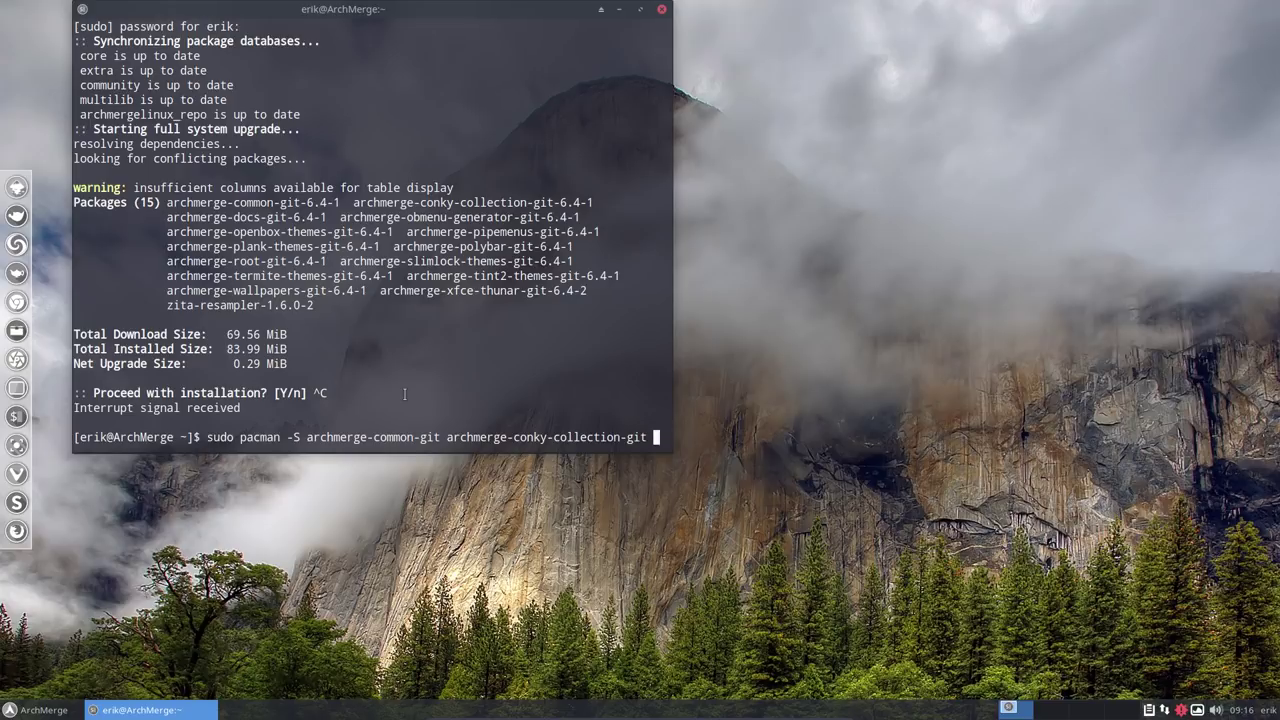
type("archmerge-")
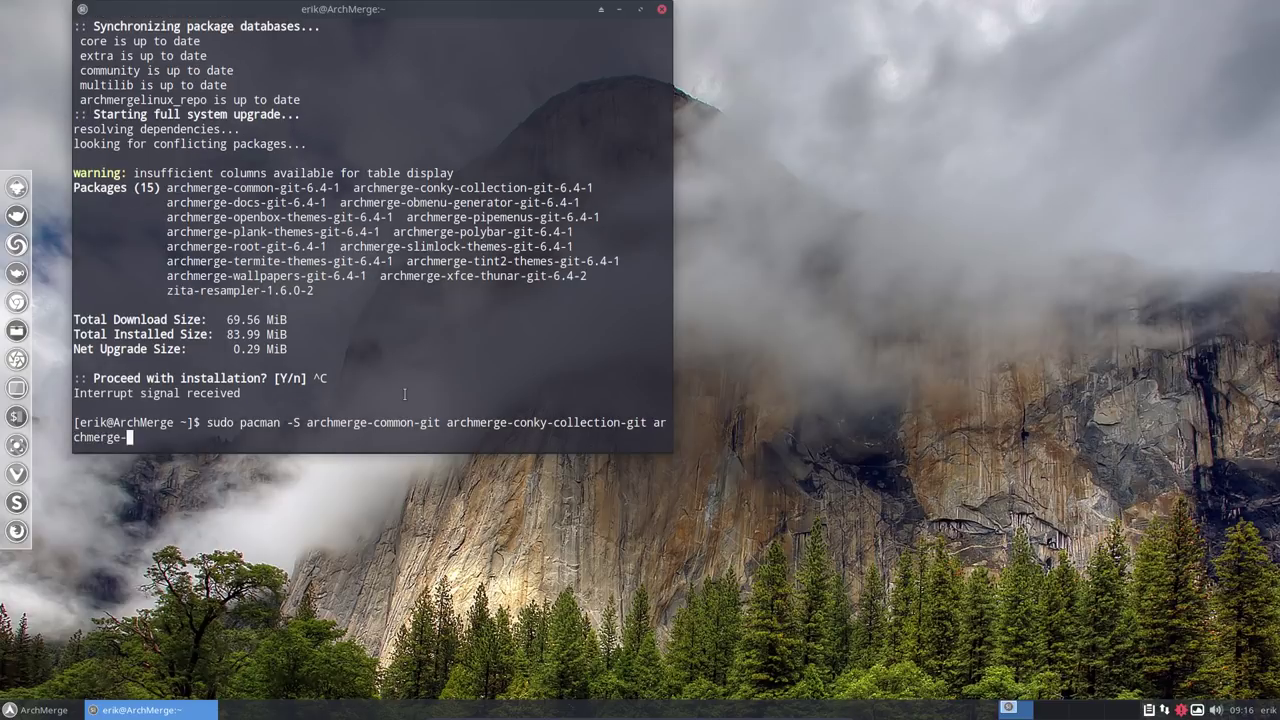
type("do")
key("Tab")
type("archmerge")
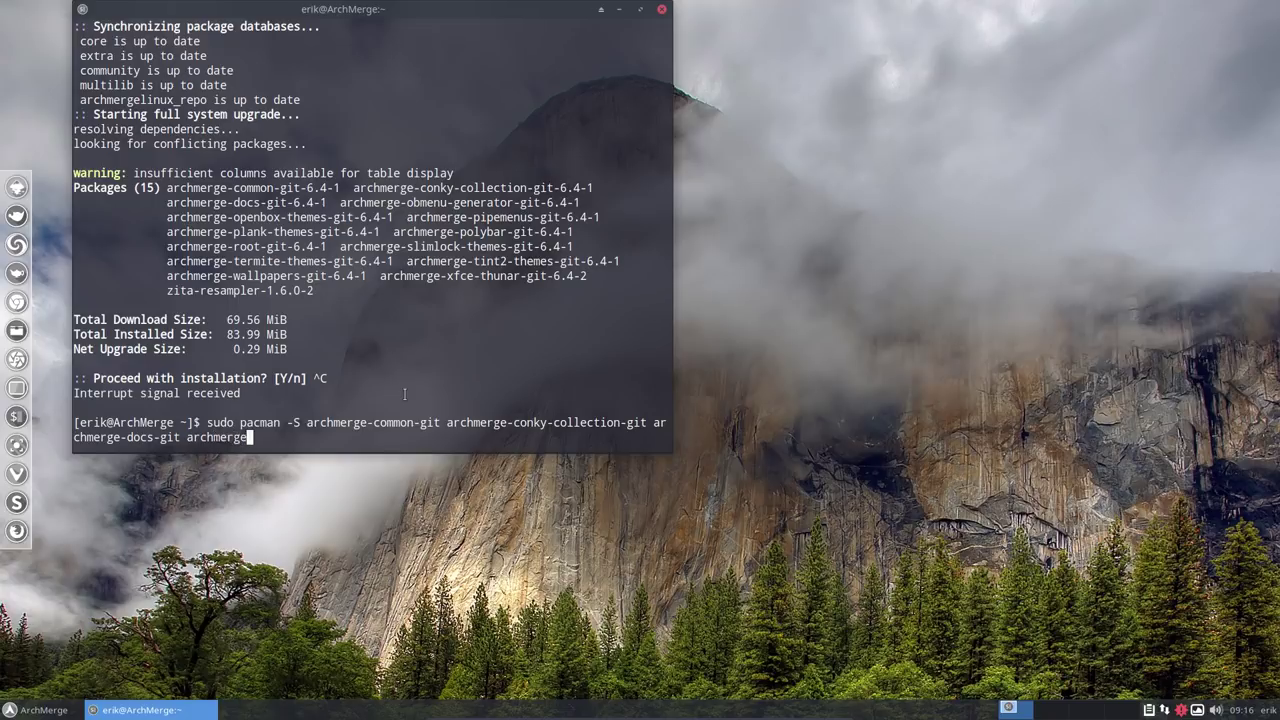
type("-pl")
key("Tab")
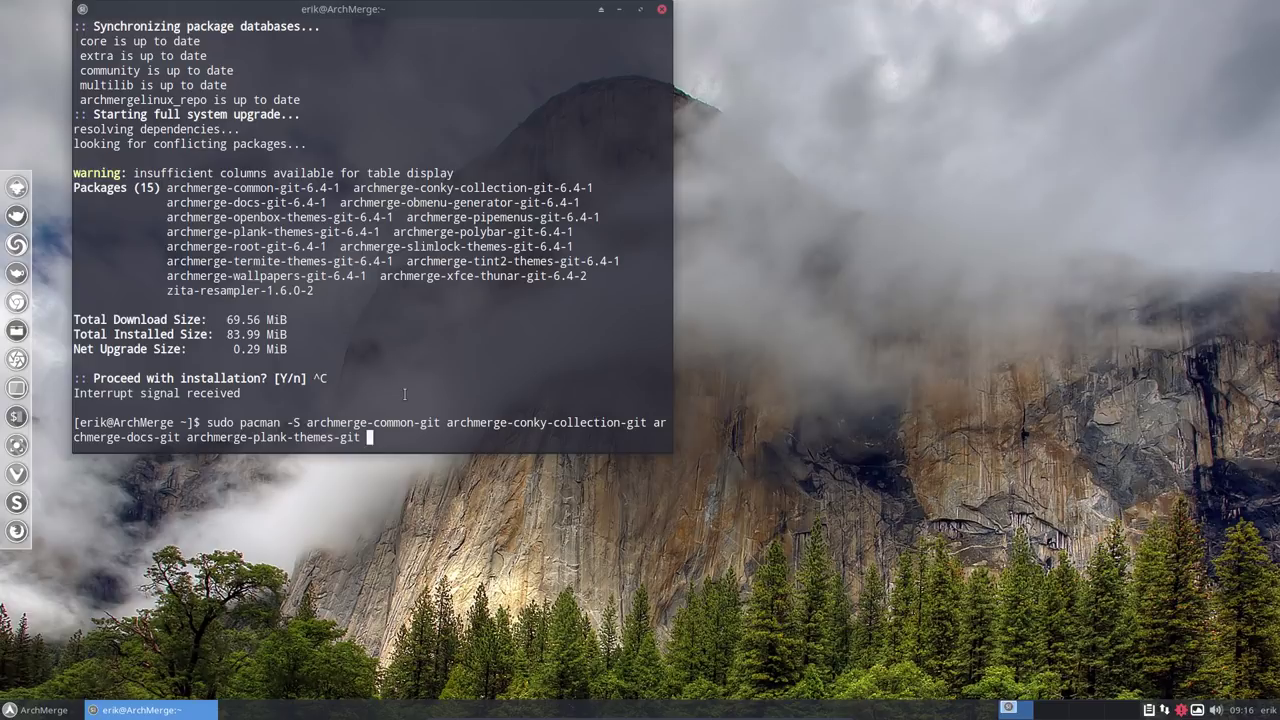
type("archmerge-pol")
key("Tab")
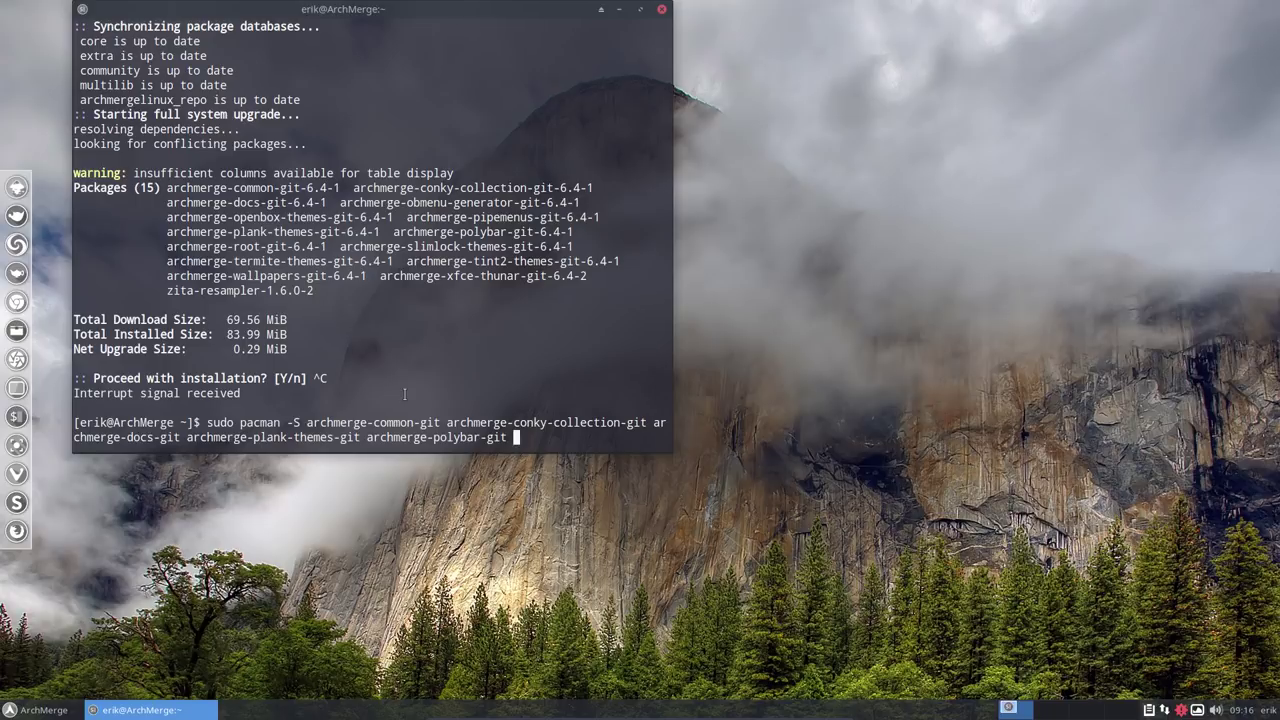
type("archmerge-")
type("slimlock-themes-git")
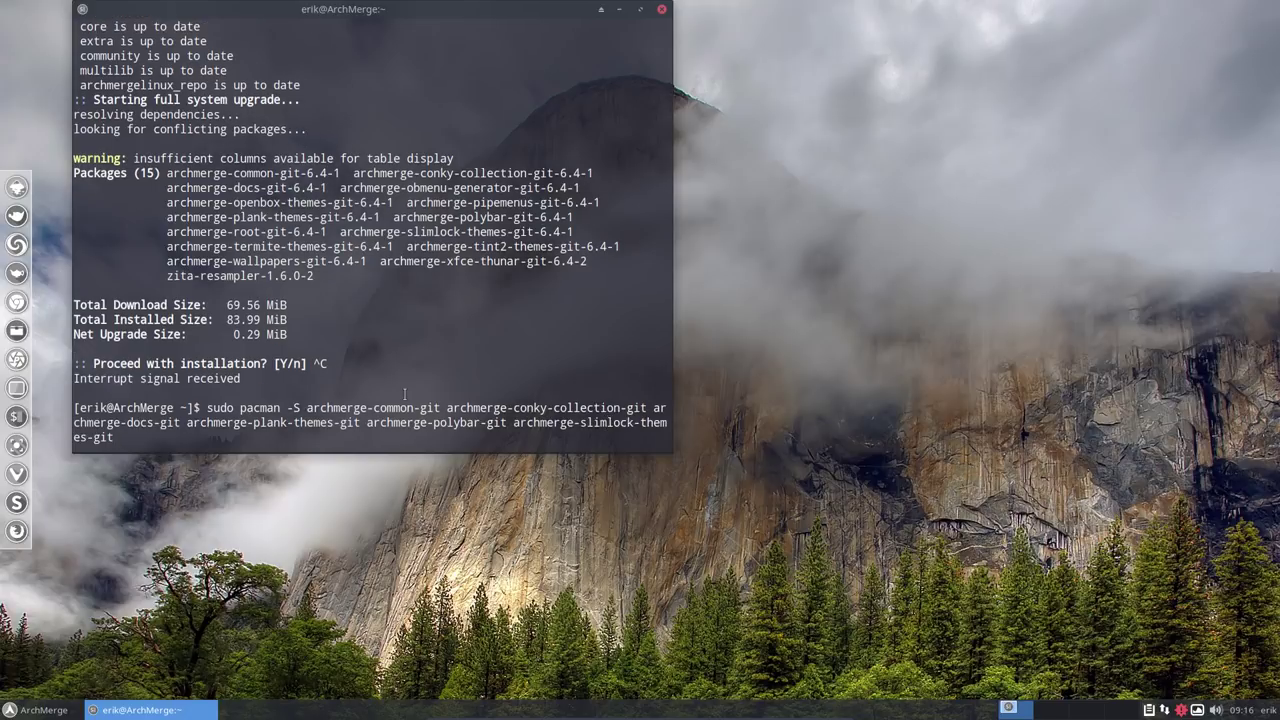
Step: Run the install and confirm, upgrading the six packages to 6.4-1
key("Return")
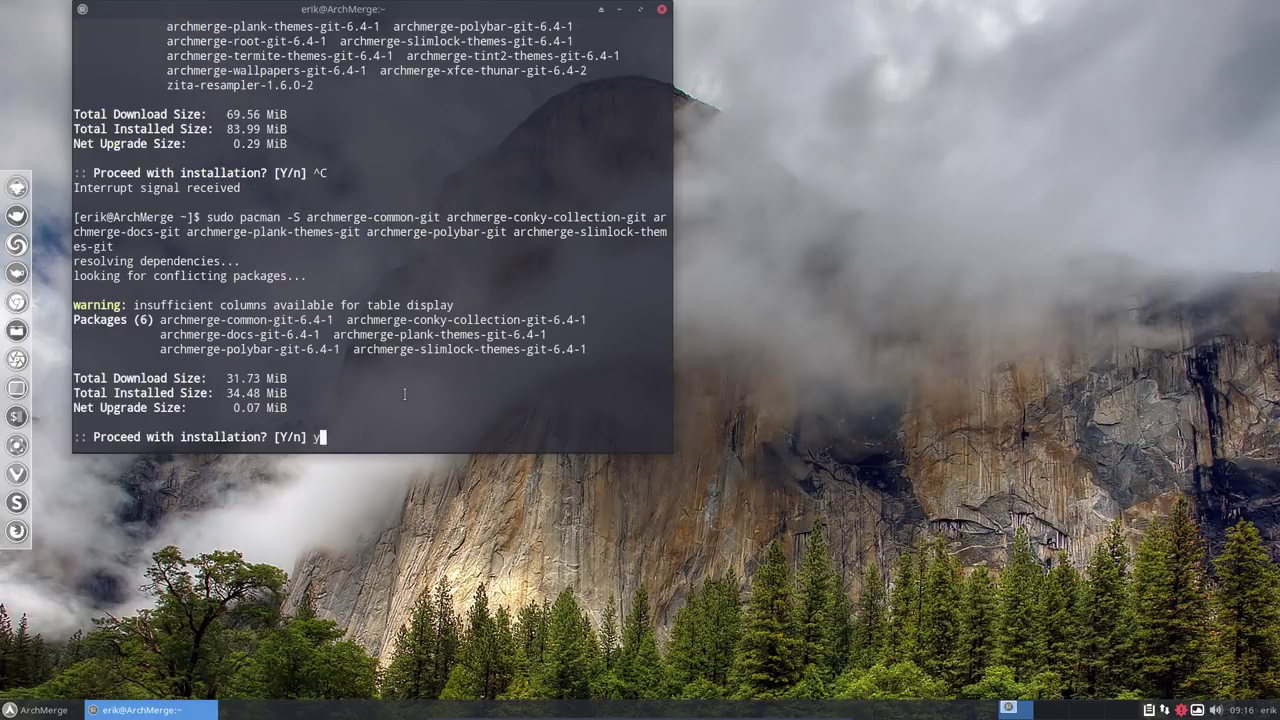
type("y")
key("Return")
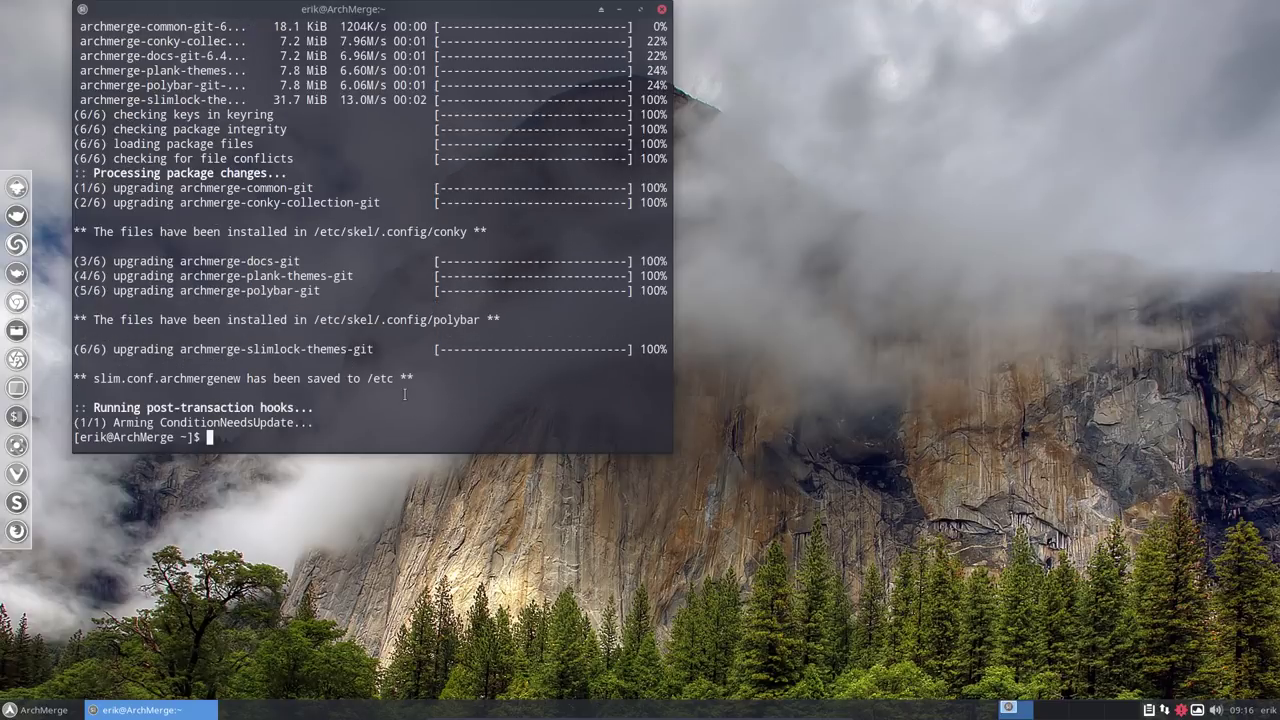
key("Up")
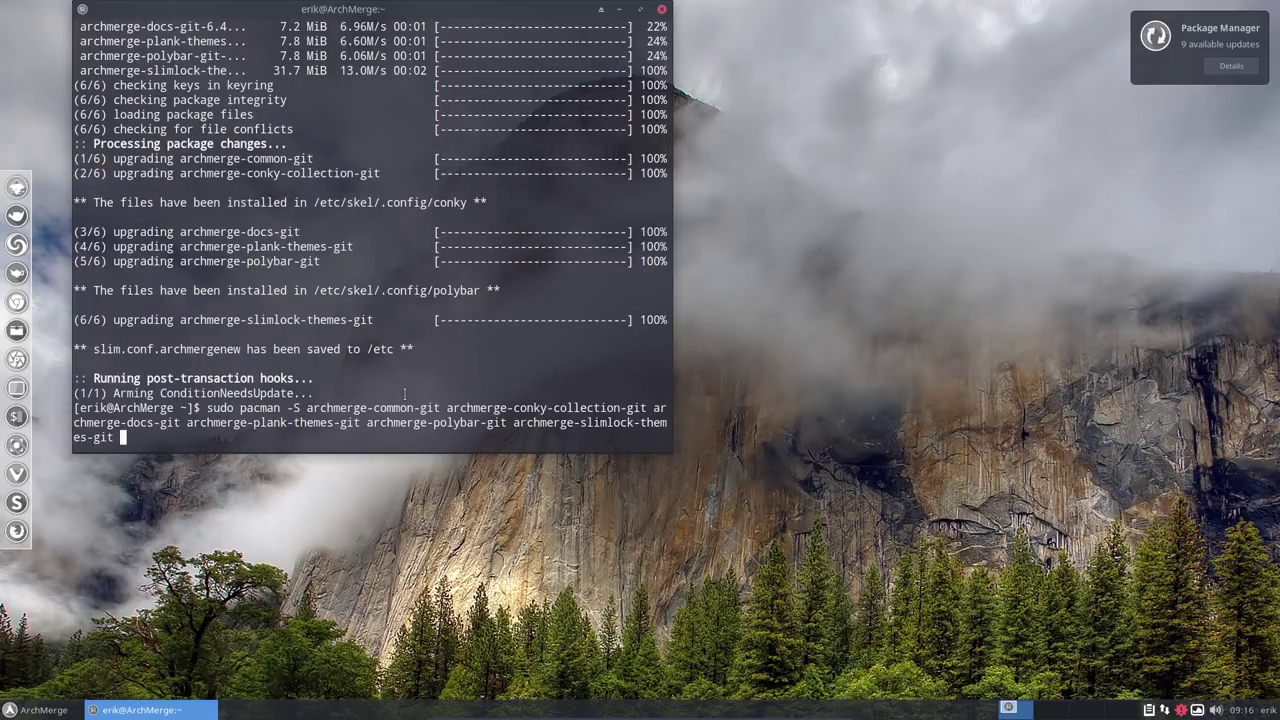
Step: Abort a rerun full upgrade, then install archmerge-termite-themes-git, upgrading it to 6.4-1
key("Up")
key("Return")
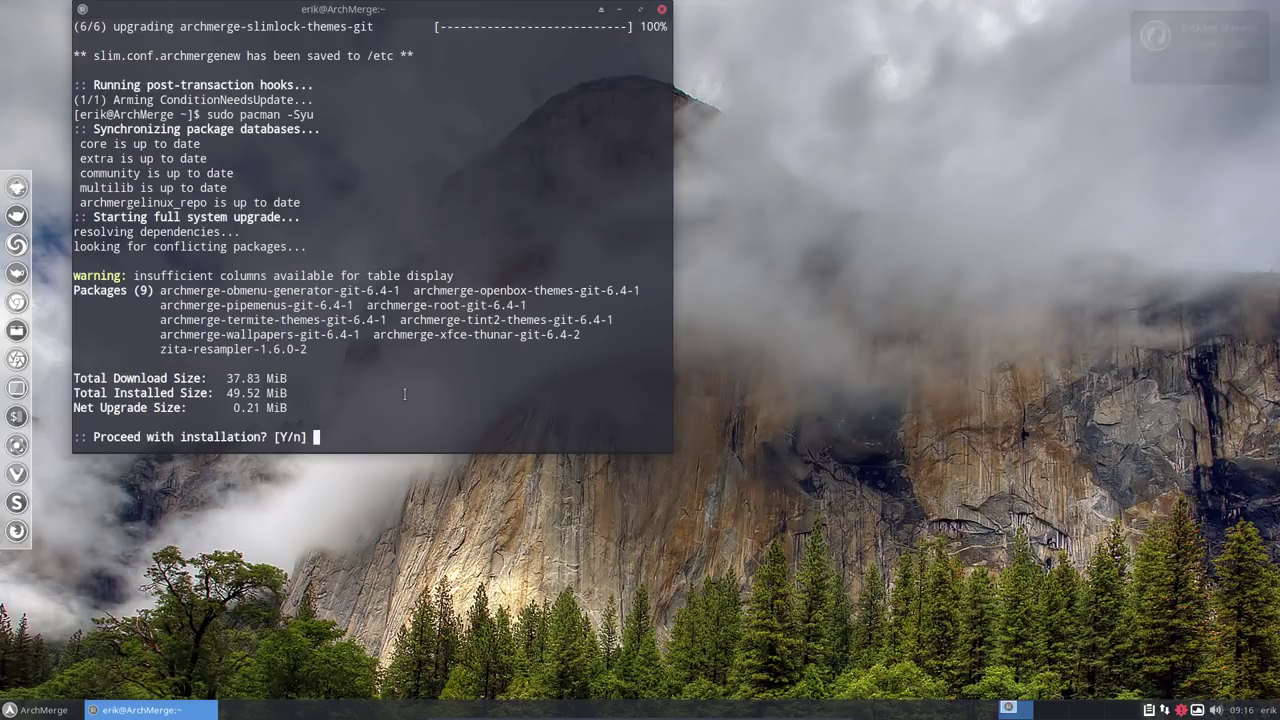
key("ctrl+c")
type("sudo")
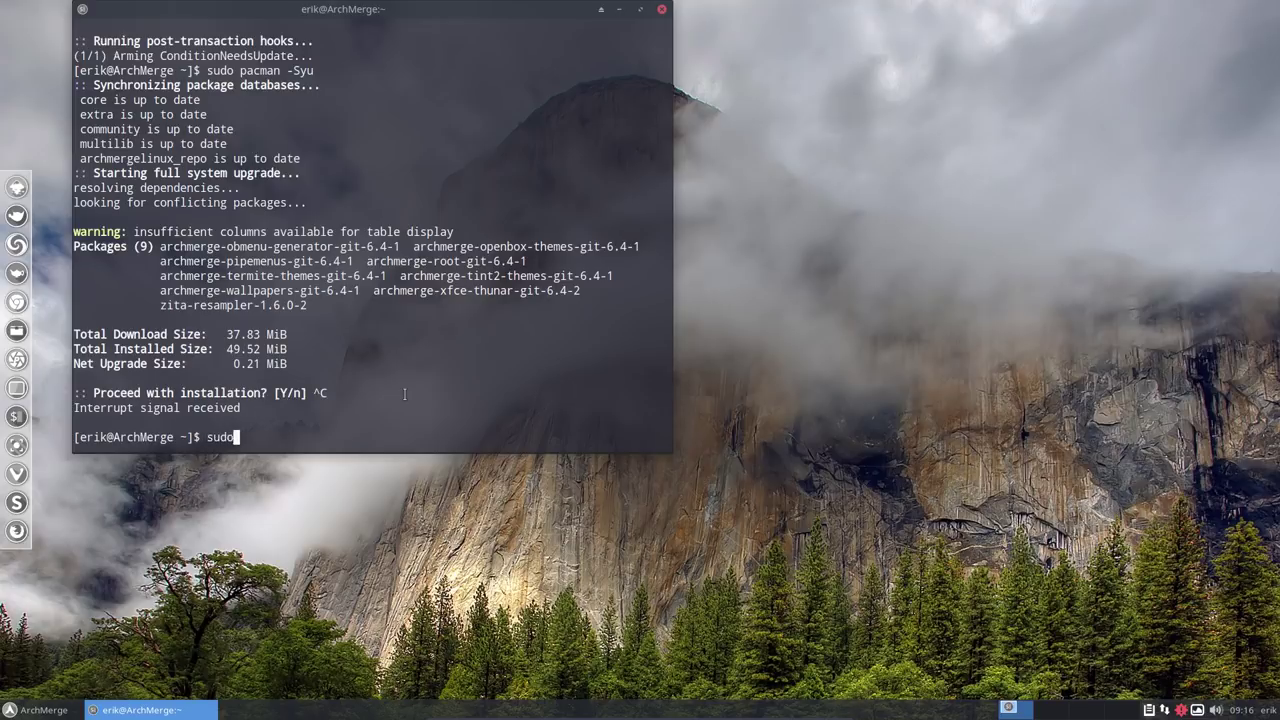
type(" pacman -S arch")
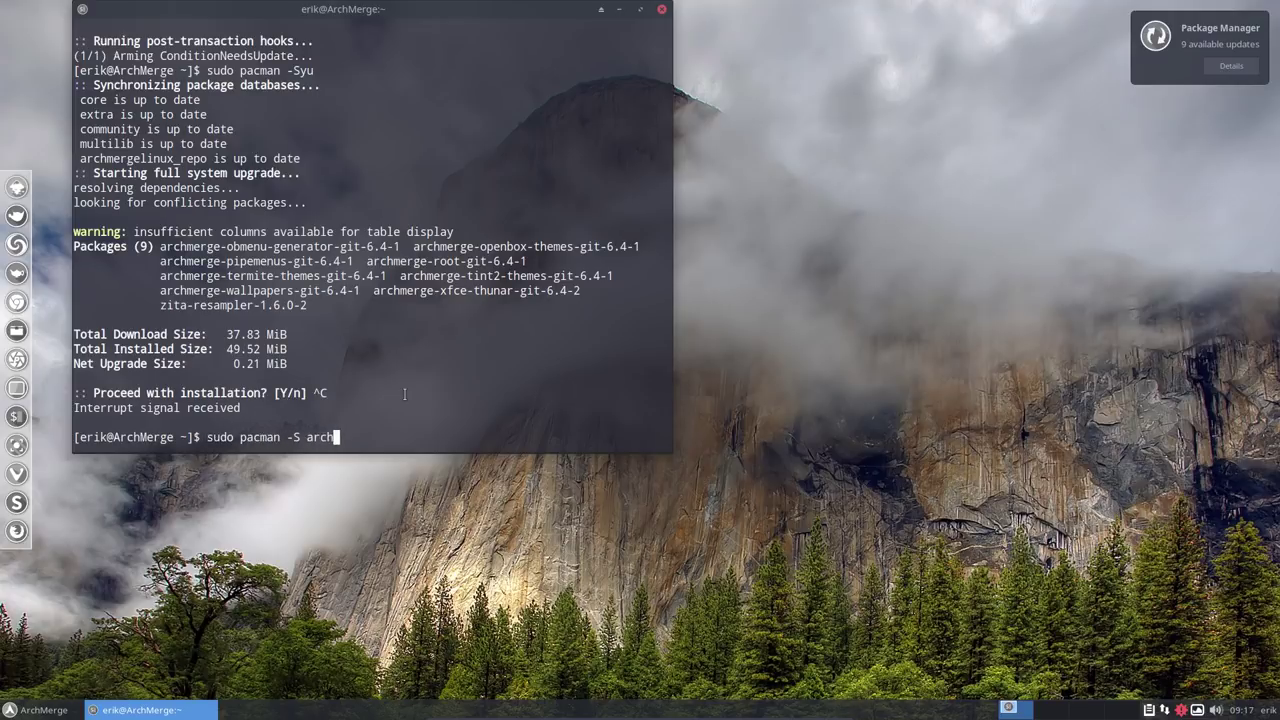
type("merge-termite-themes-git")
key("Return")
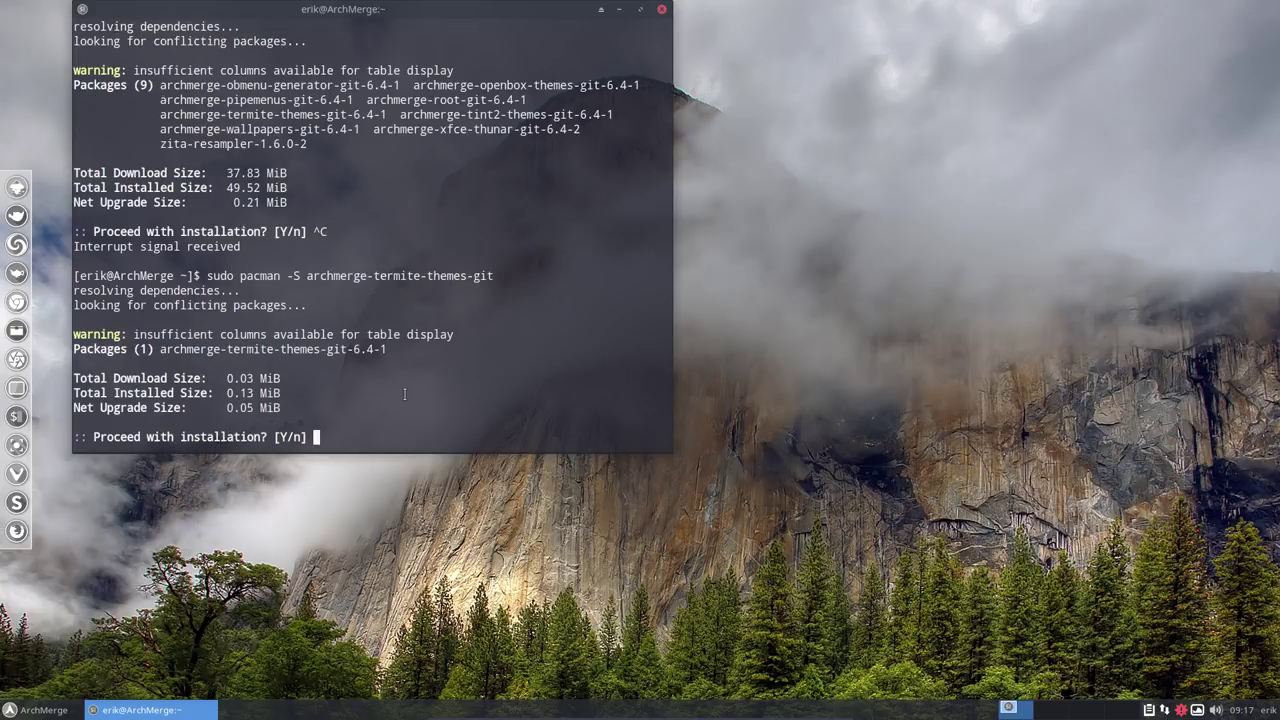
type("y")
key("Return")
Step: Edit the recalled command into sudo pacman -Syu, run it, and abort at the prompt
key("Up")
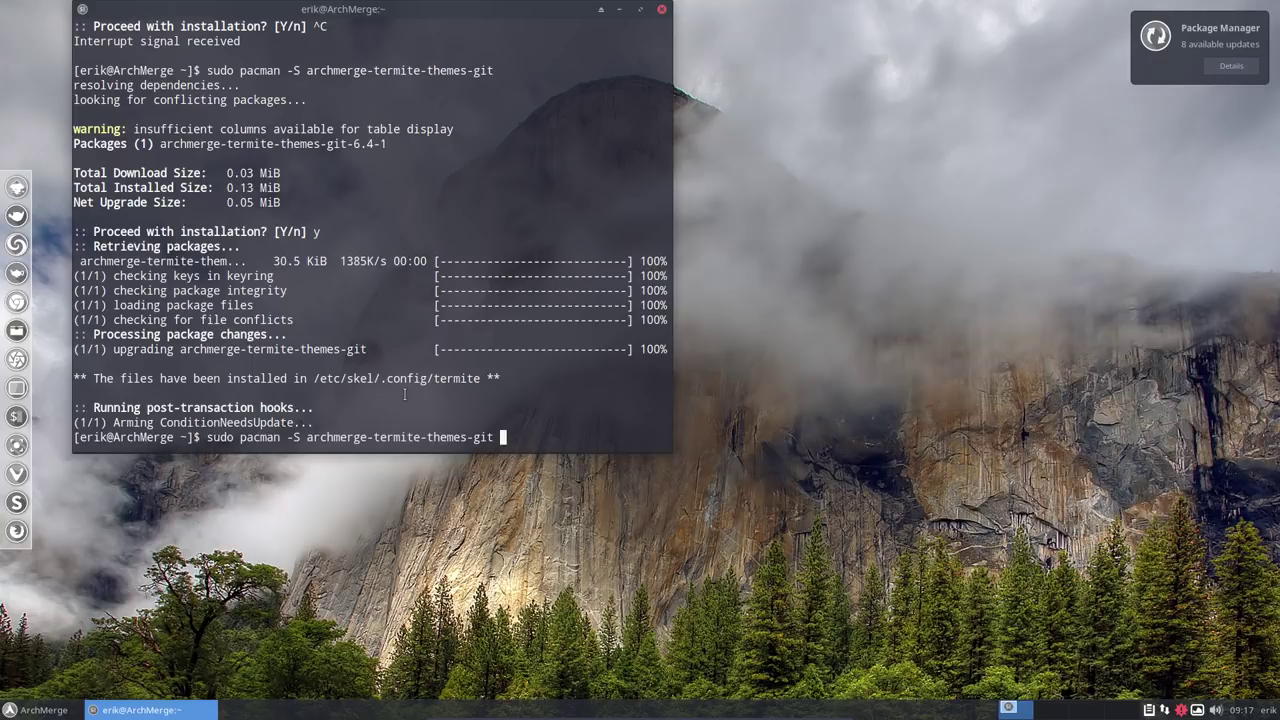
key("ctrl+w")
key("BackSpace")
type("yu")
key("Return")
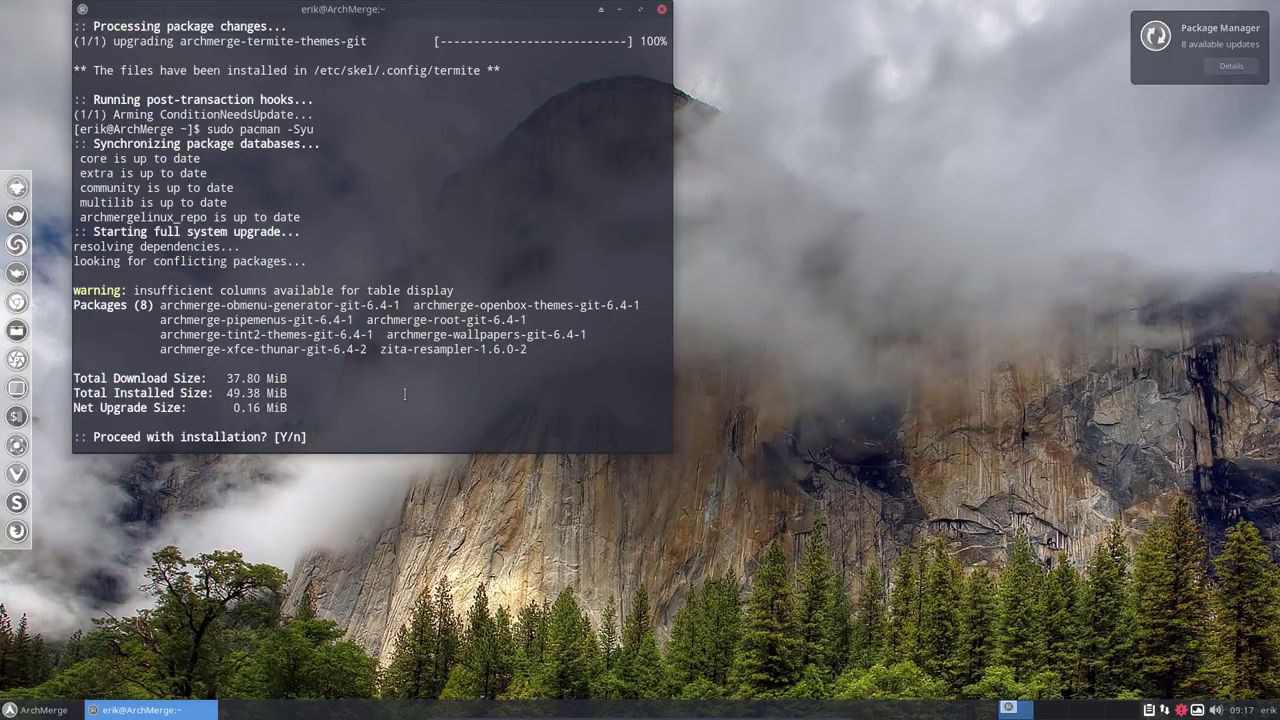
key("ctrl+c")
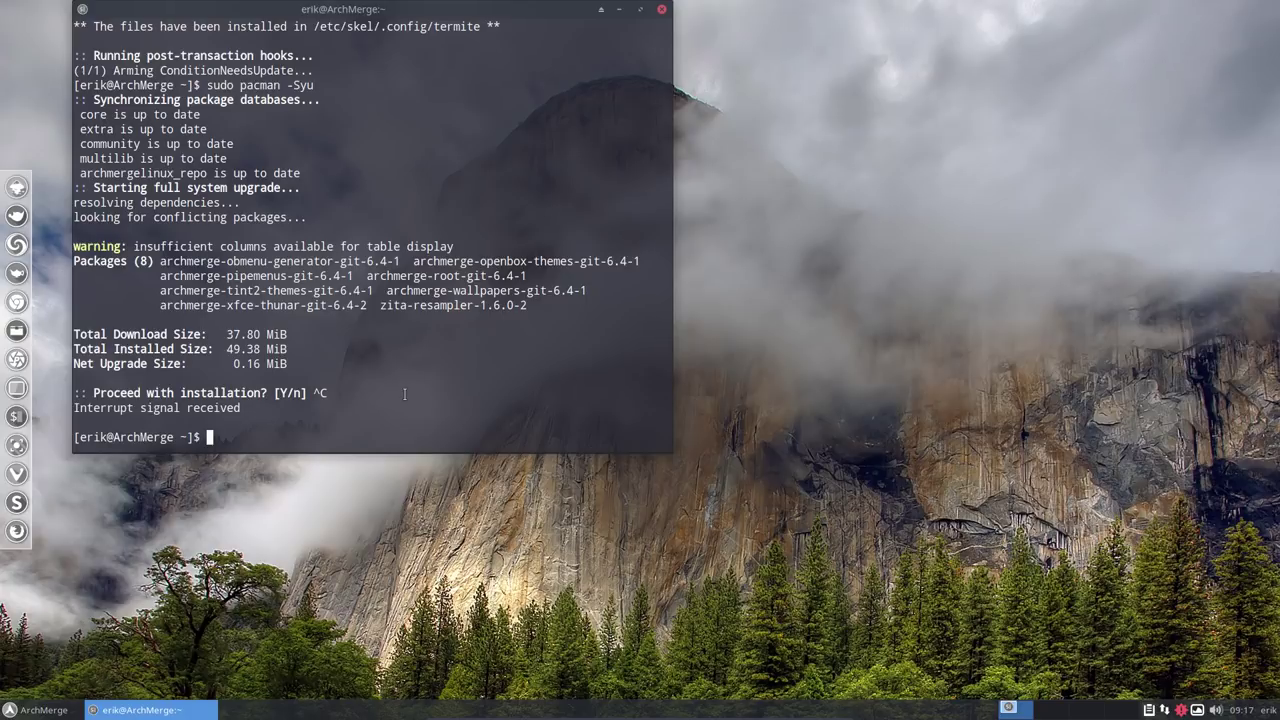
Step: Run sudo pacman -S zita-resampler and confirm the upgrade to 1.6.0-2
type("sudo ")
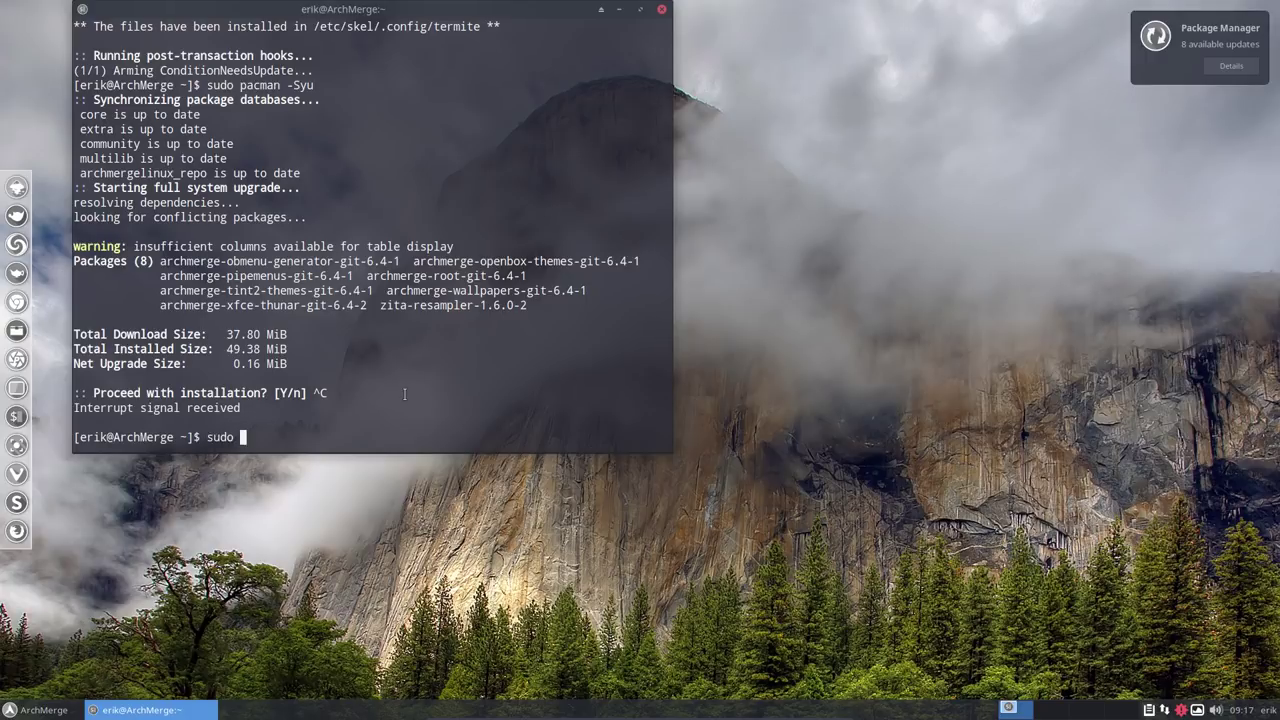
type("pacman -S zita-")
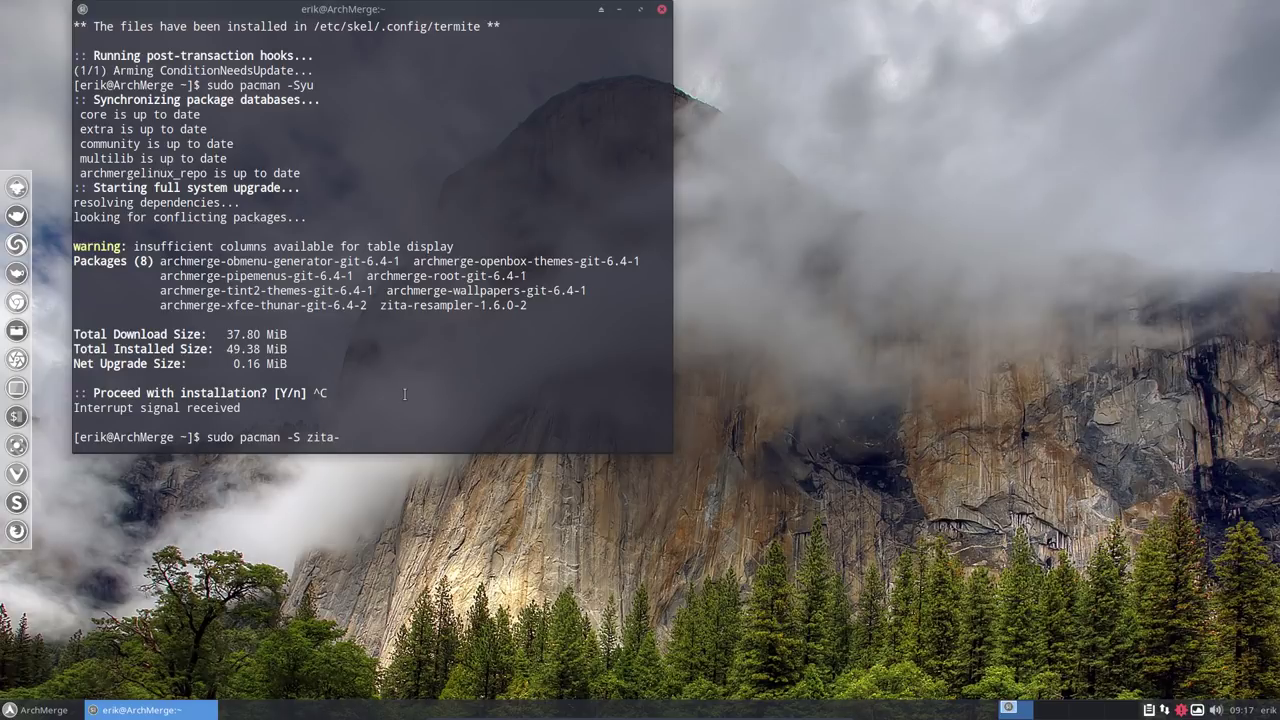
type("res")
key("Tab")
key("Return")
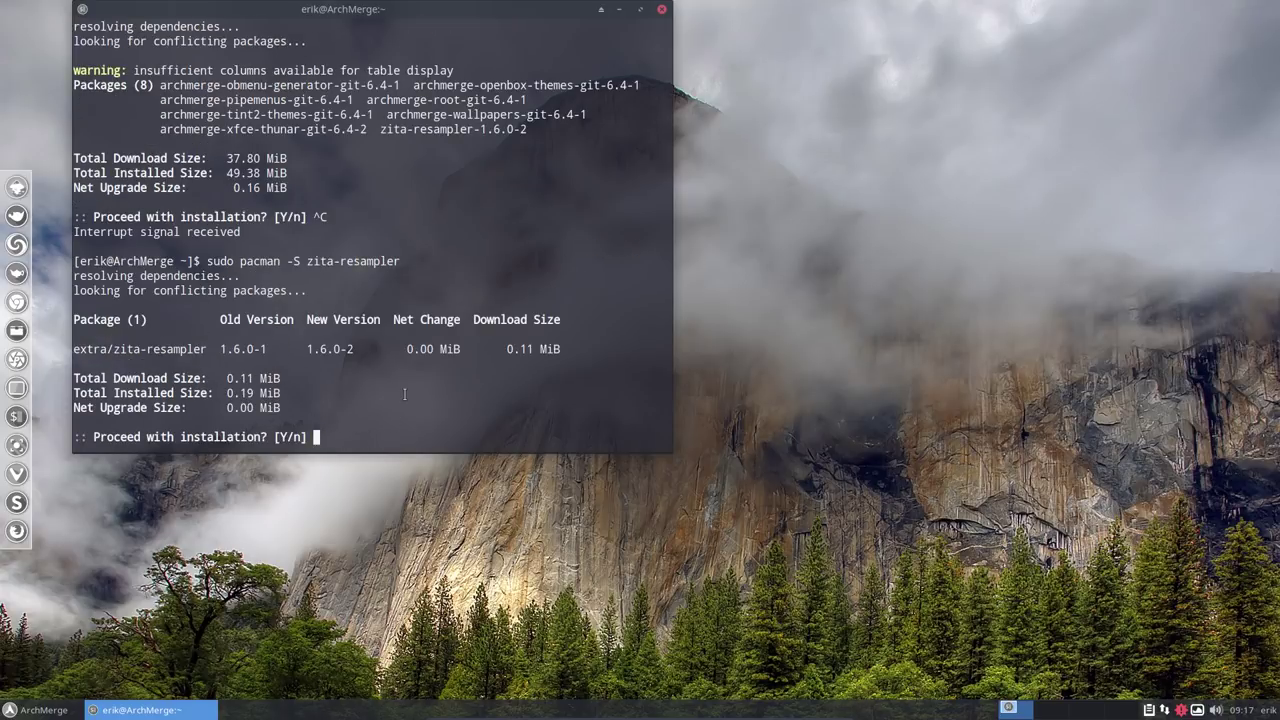
type("y")
key("Return")
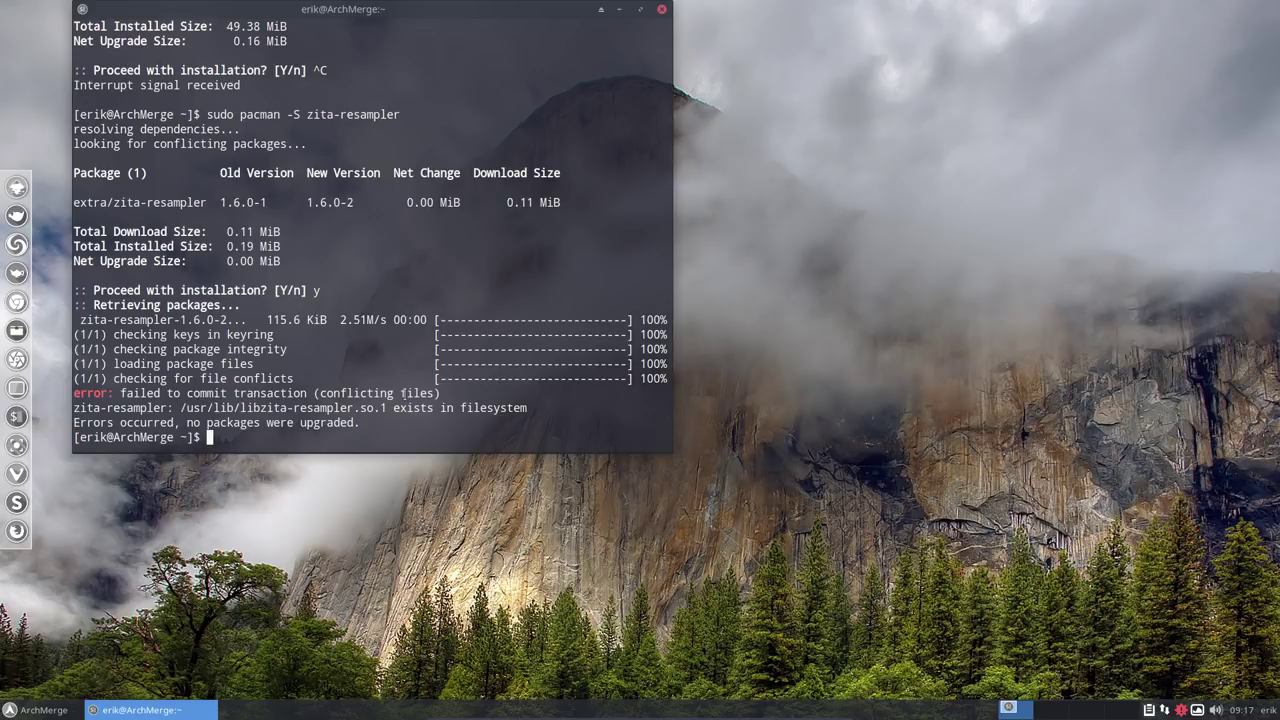
Step: Rerun sudo pacman -Syu, see 8 pending packages (37.69 MiB), and decline with n
type("sudo pacman -Syu")
key("Return")
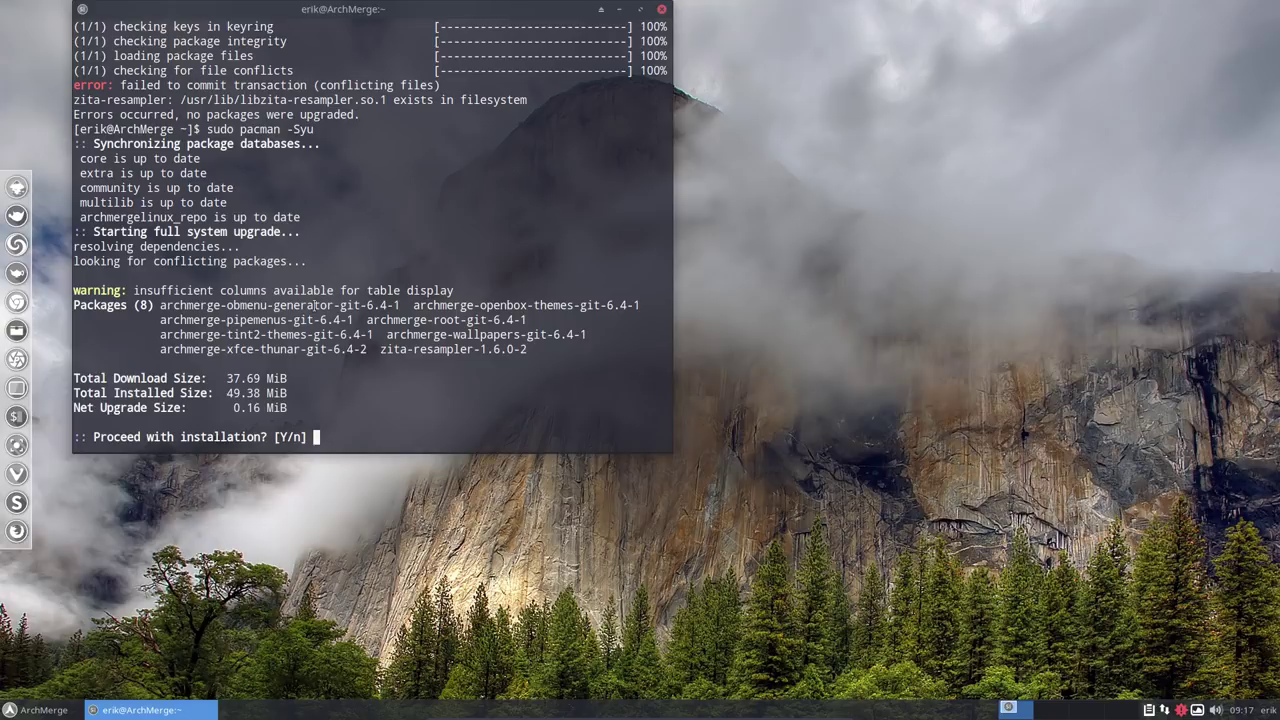
key("ctrl+n")
key("BackSpace")
type("n")
key("Return")
Step: Upgrade archmerge-obmenu-generator-git, -pipemenus-git, -tint2-themes-git and -wallpapers-git to 6.4-1 with sudo pacman -S
type("sudo")
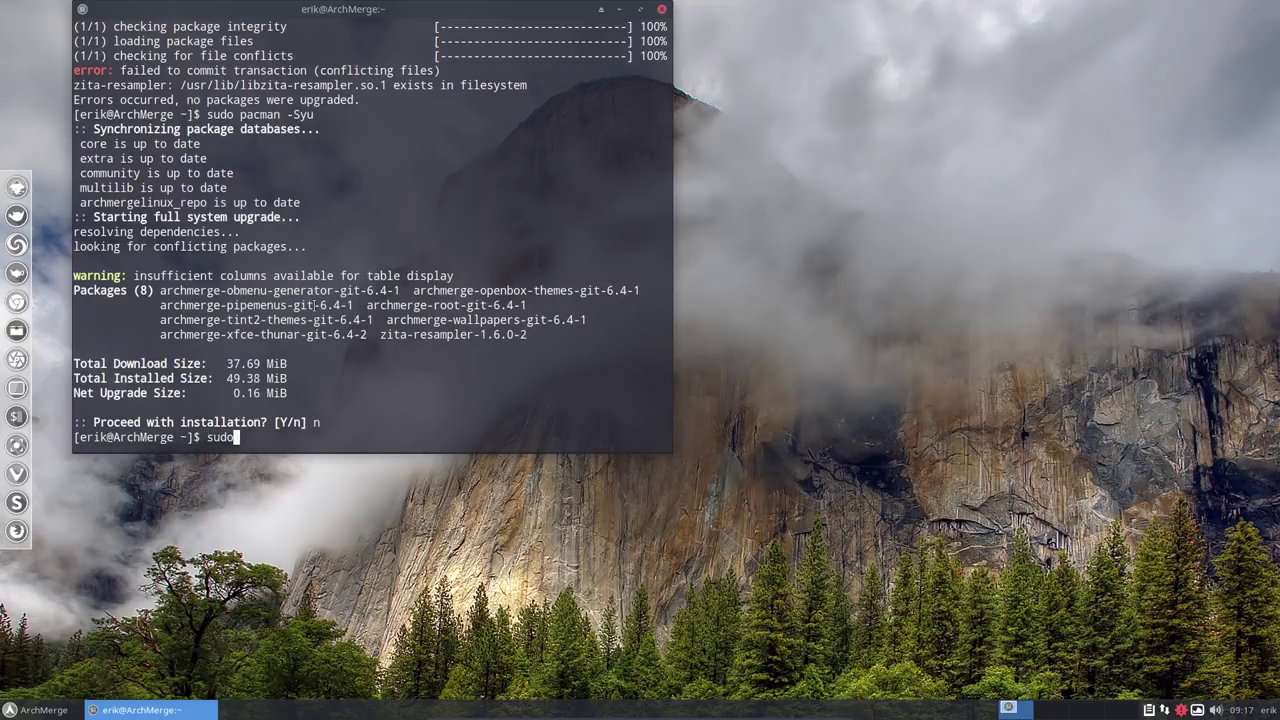
type(" pacman -S")
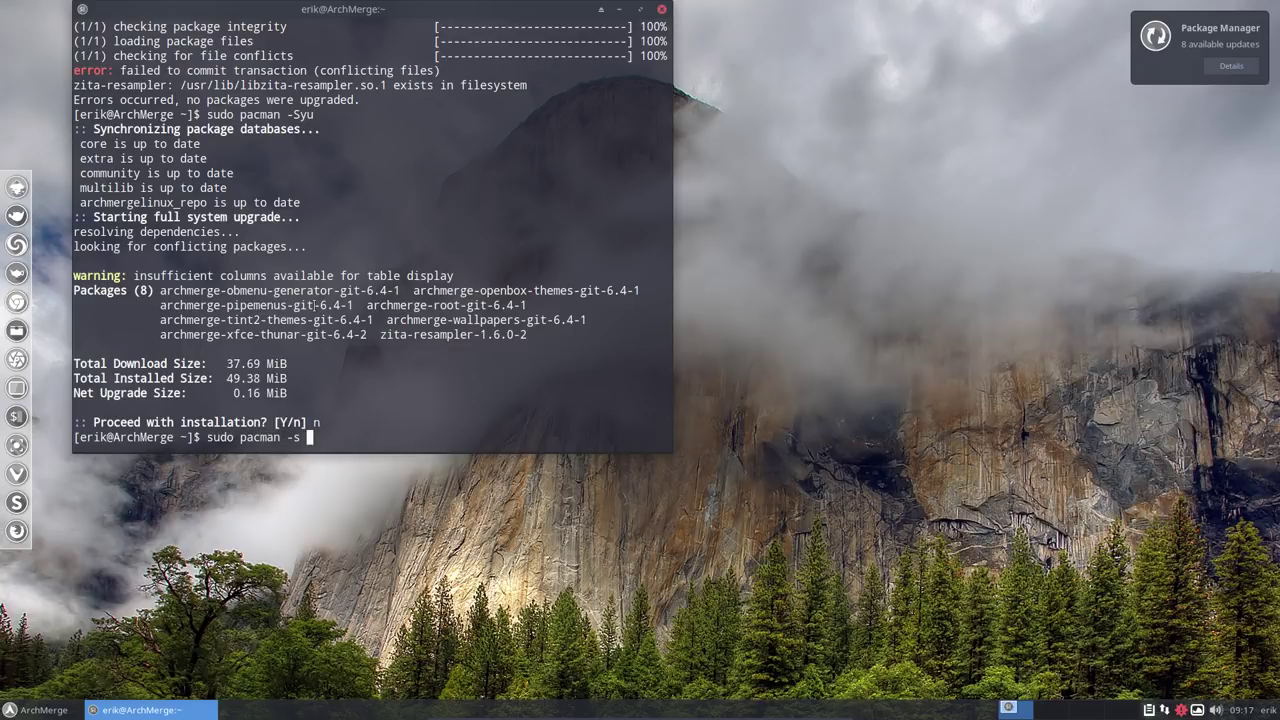
type(" archmerge-ob")
key("Tab")
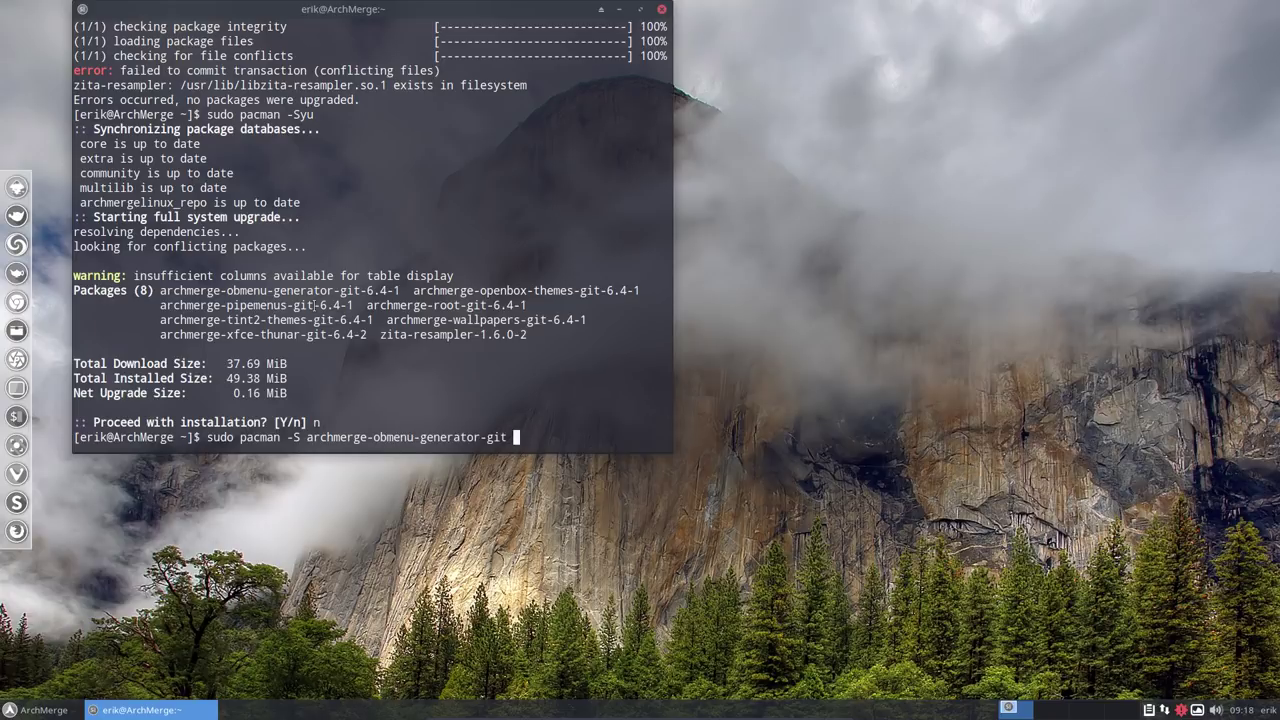
type("archmerge-pip")
key("Tab")
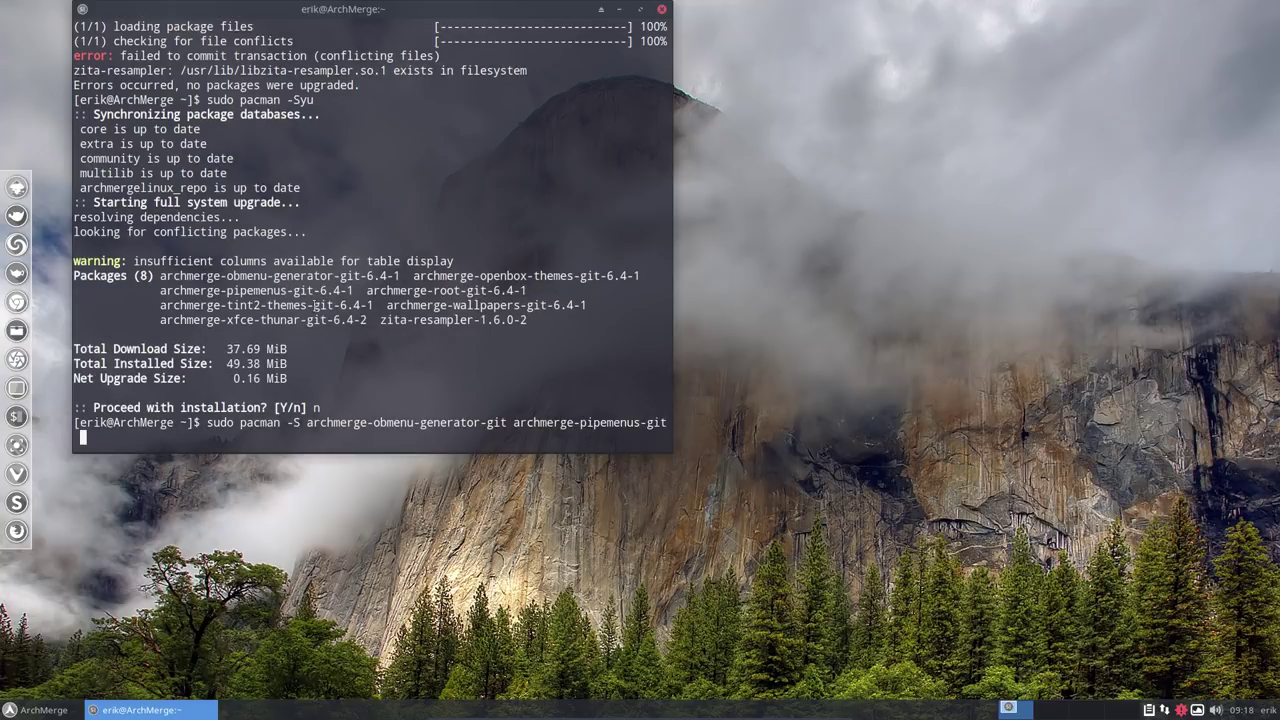
type("archmerge-tint")
key("Tab")
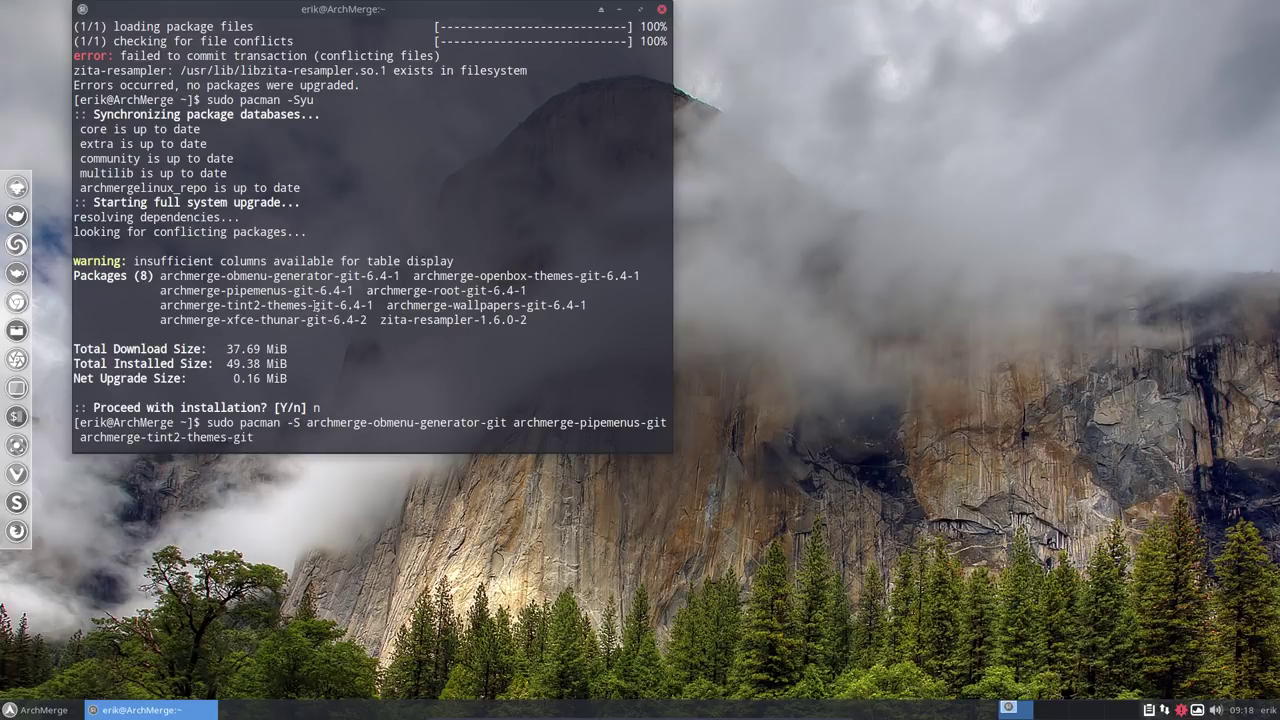
type("archmerge-wa")
key("Tab")
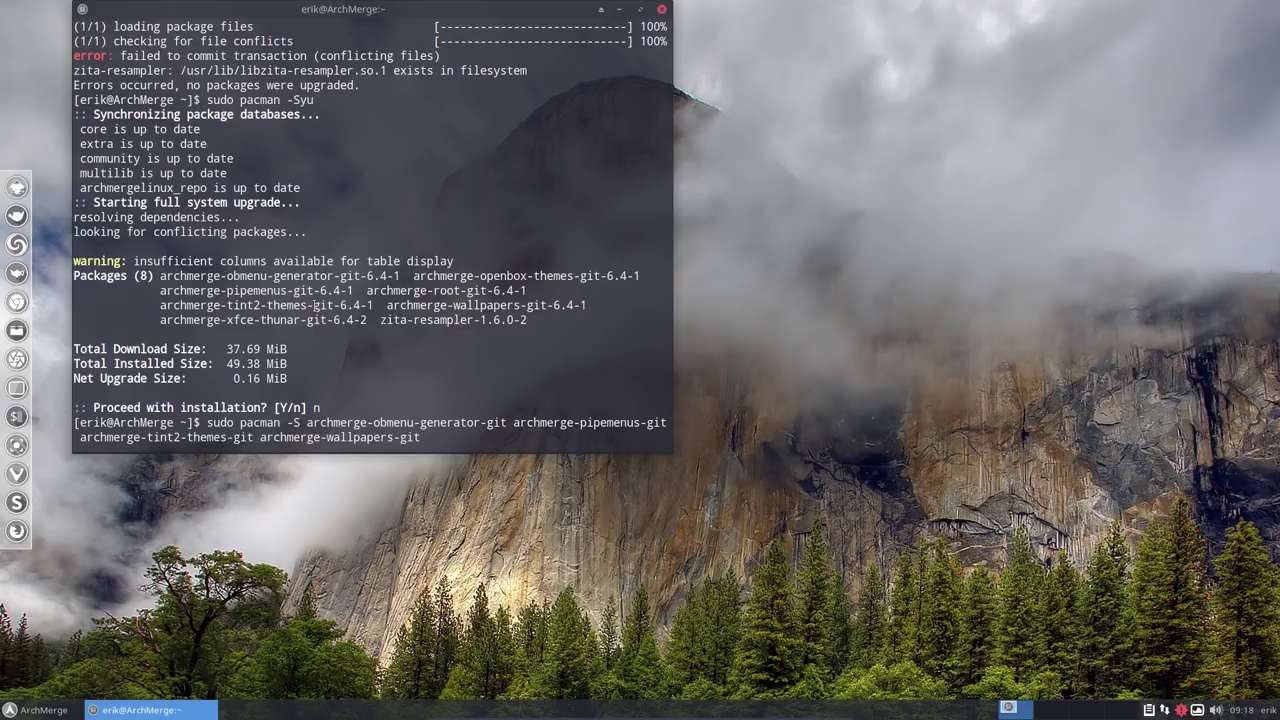
key("Return")
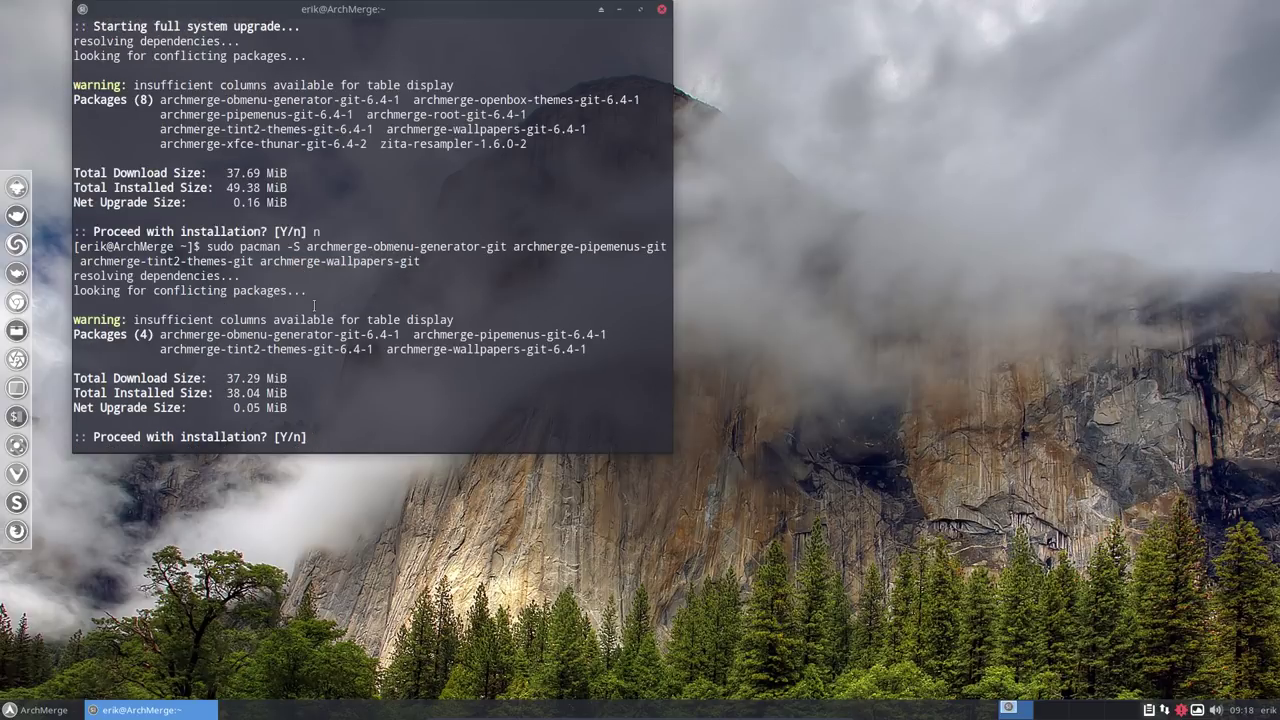
type("y")
key("Return")
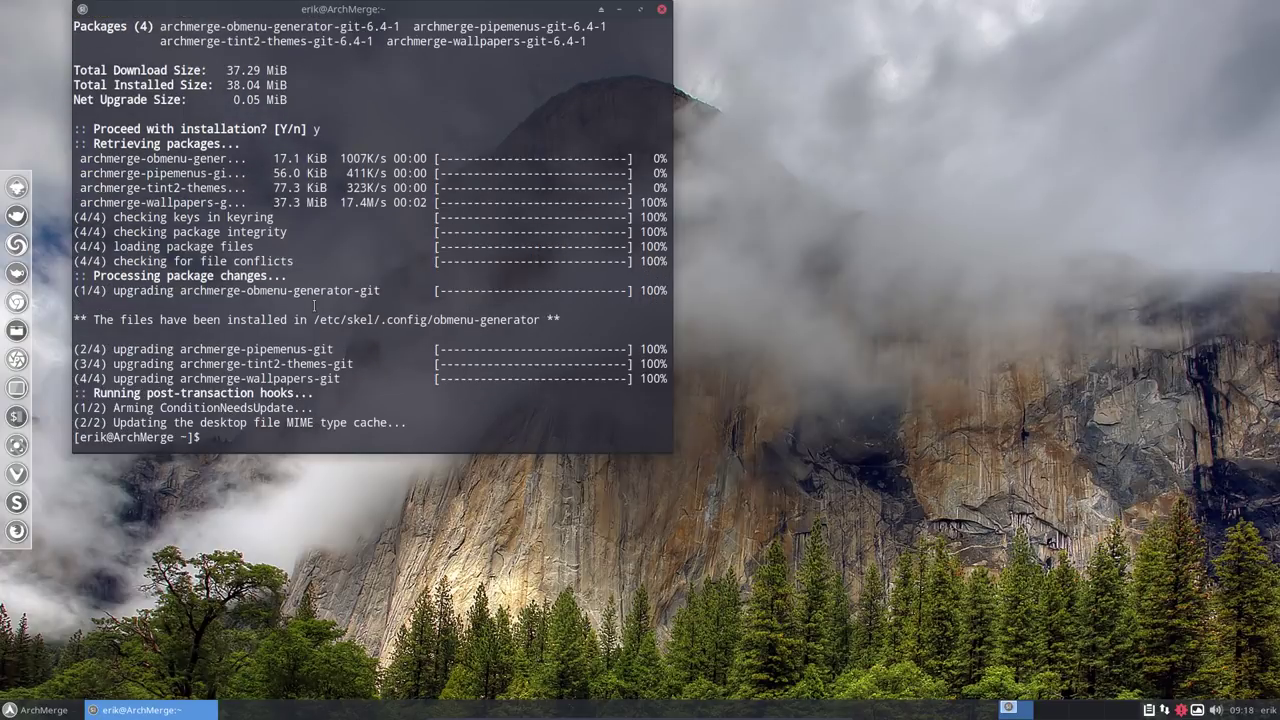
key("Up")
key("Up")
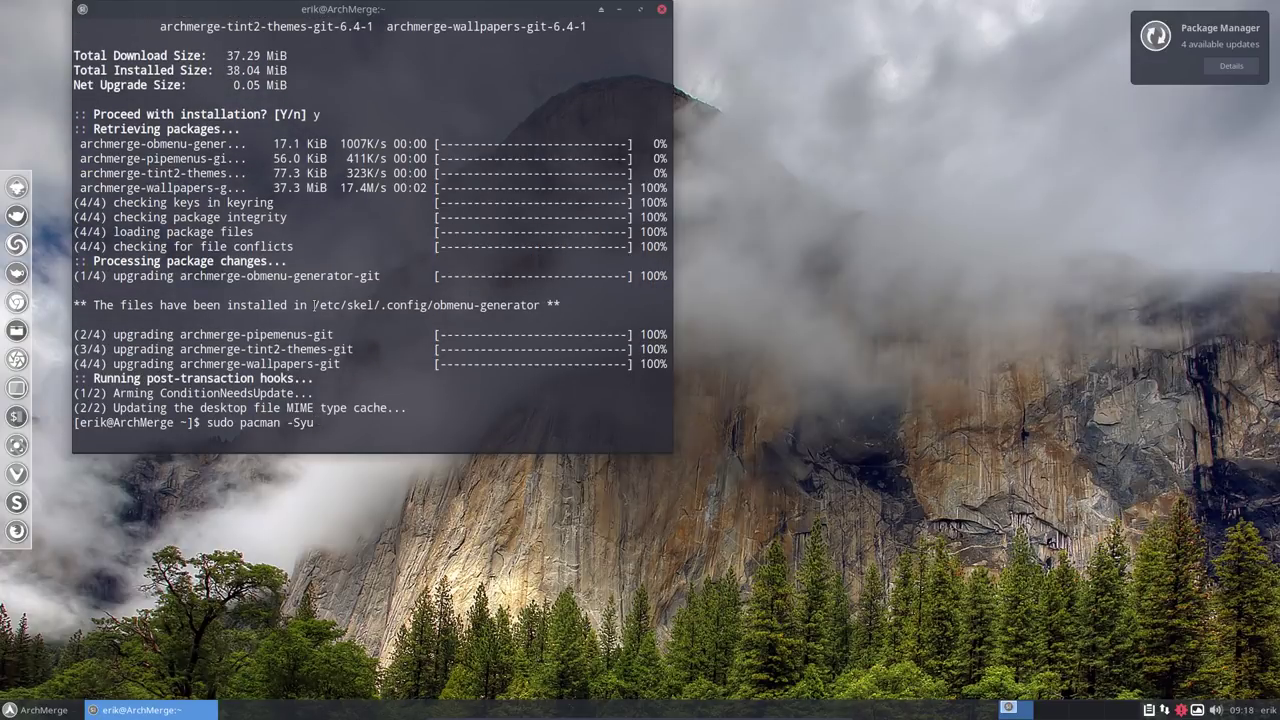
Step: Rerun the full upgrade and cancel it, then try installing archmerge-openbox- with pacman -S
key("Return")
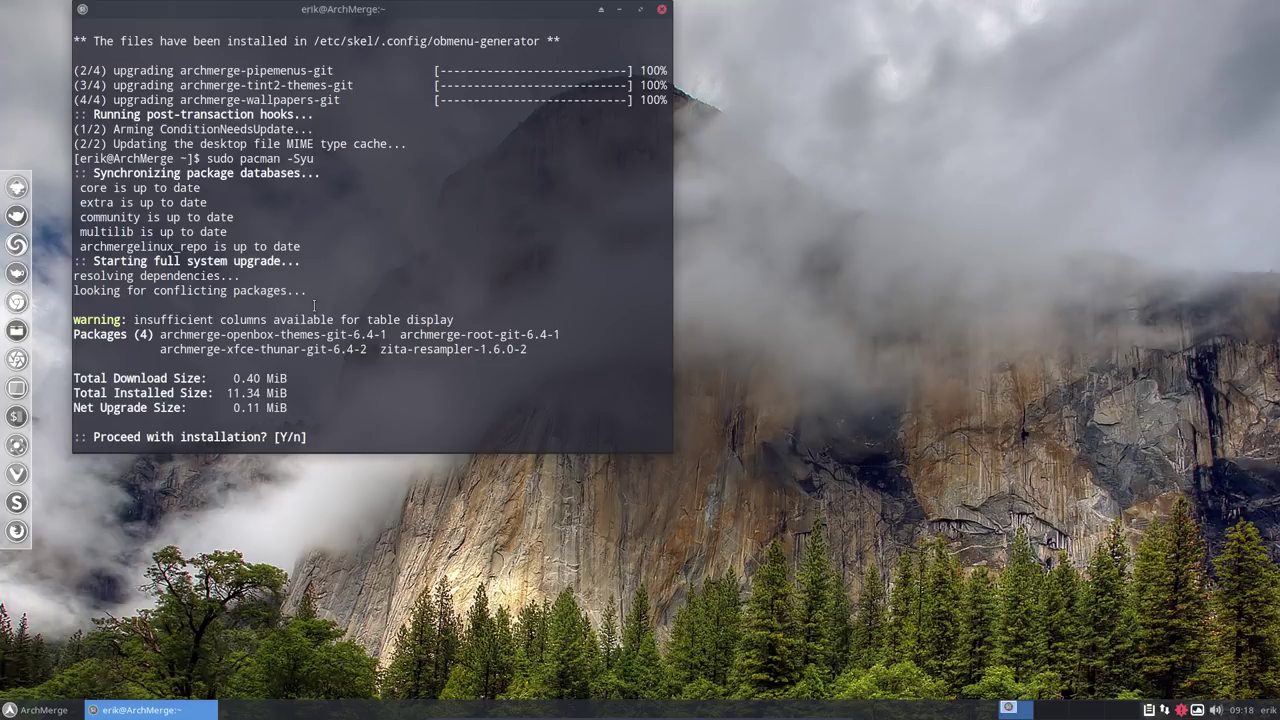
key("ctrl+c")
type("s")
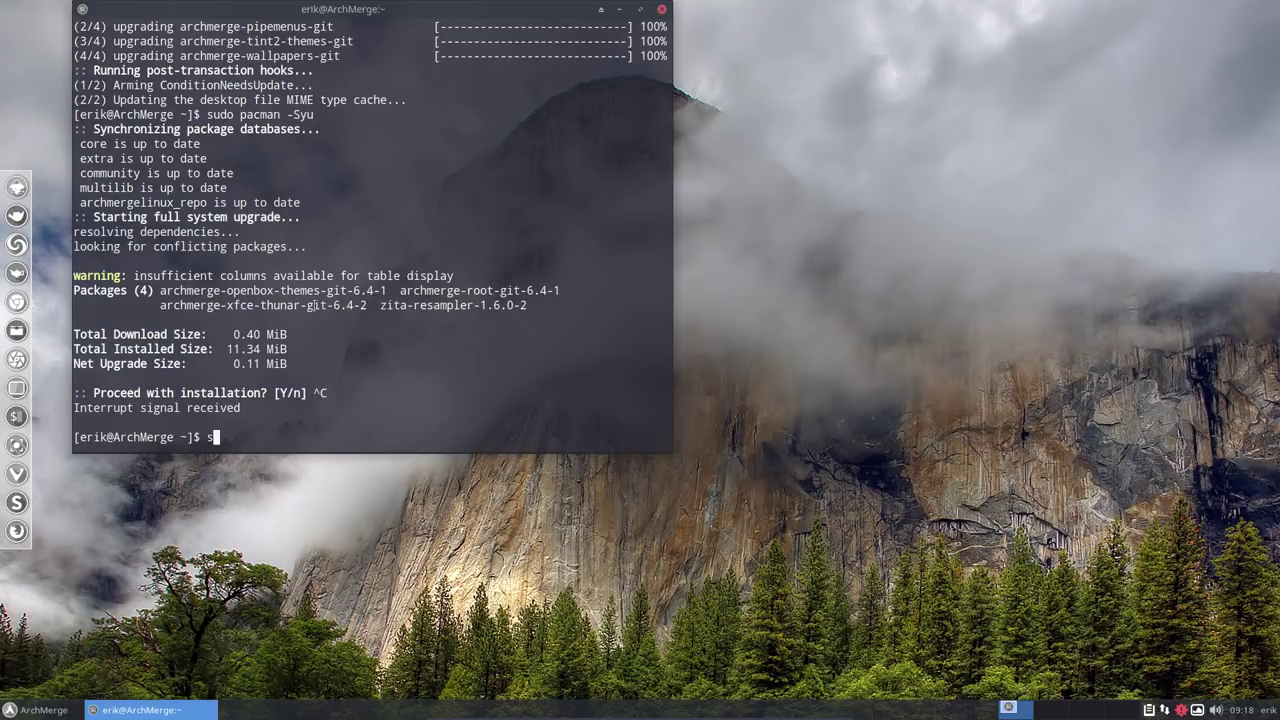
type("udo pama")
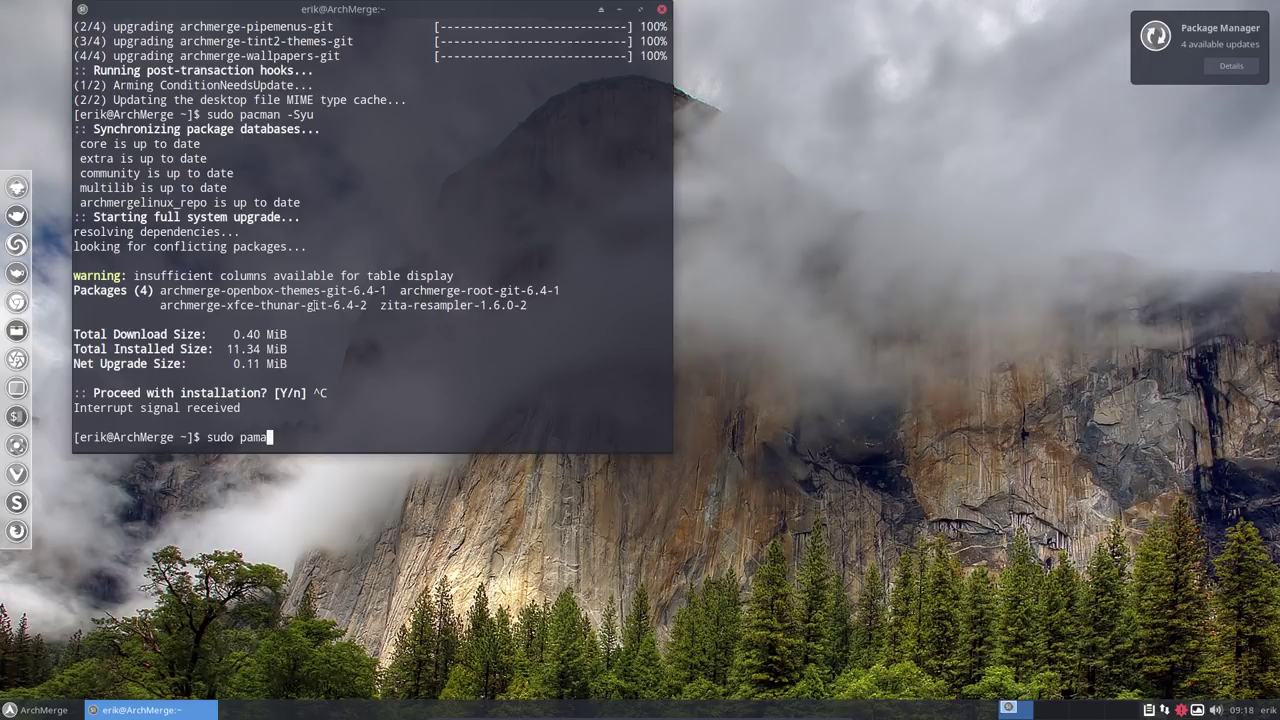
key("BackSpace")
key("BackSpace")
type("cman -S ")
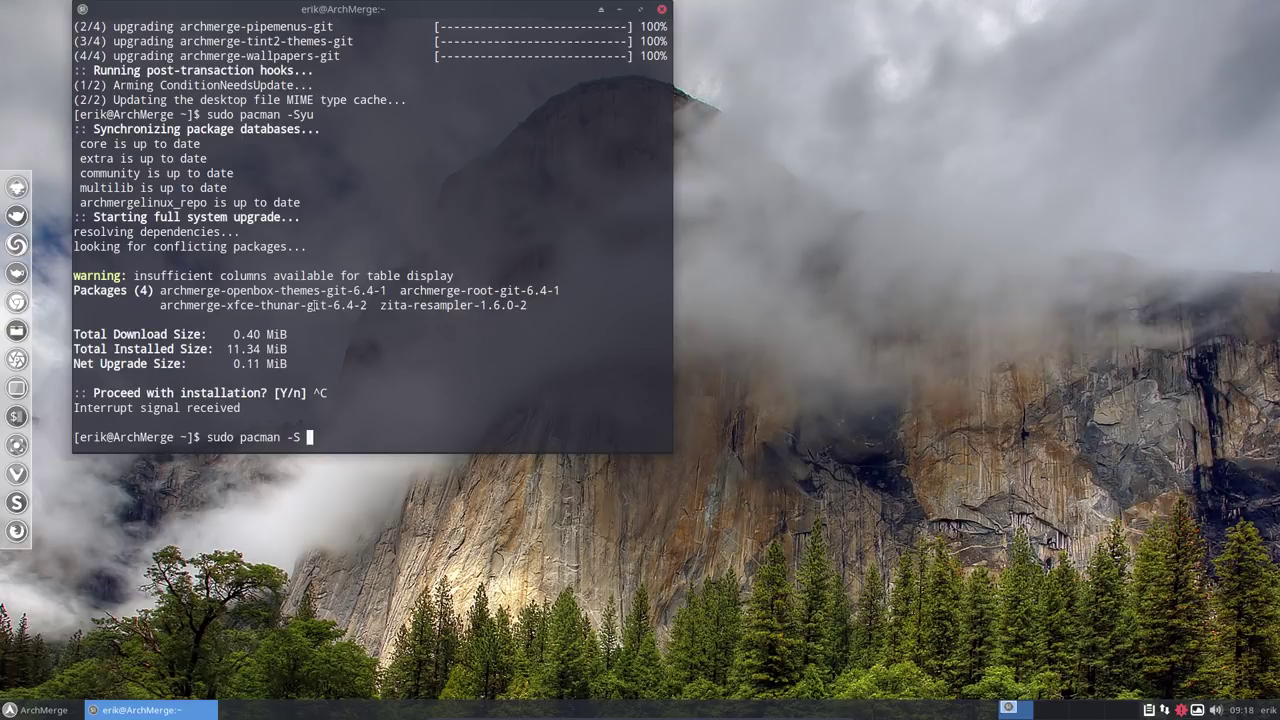
type("archmerge-o")
key("Tab")
Step: Fix the command to target archmerge-openbox-themes-git and maximize the terminal window
key("Tab")
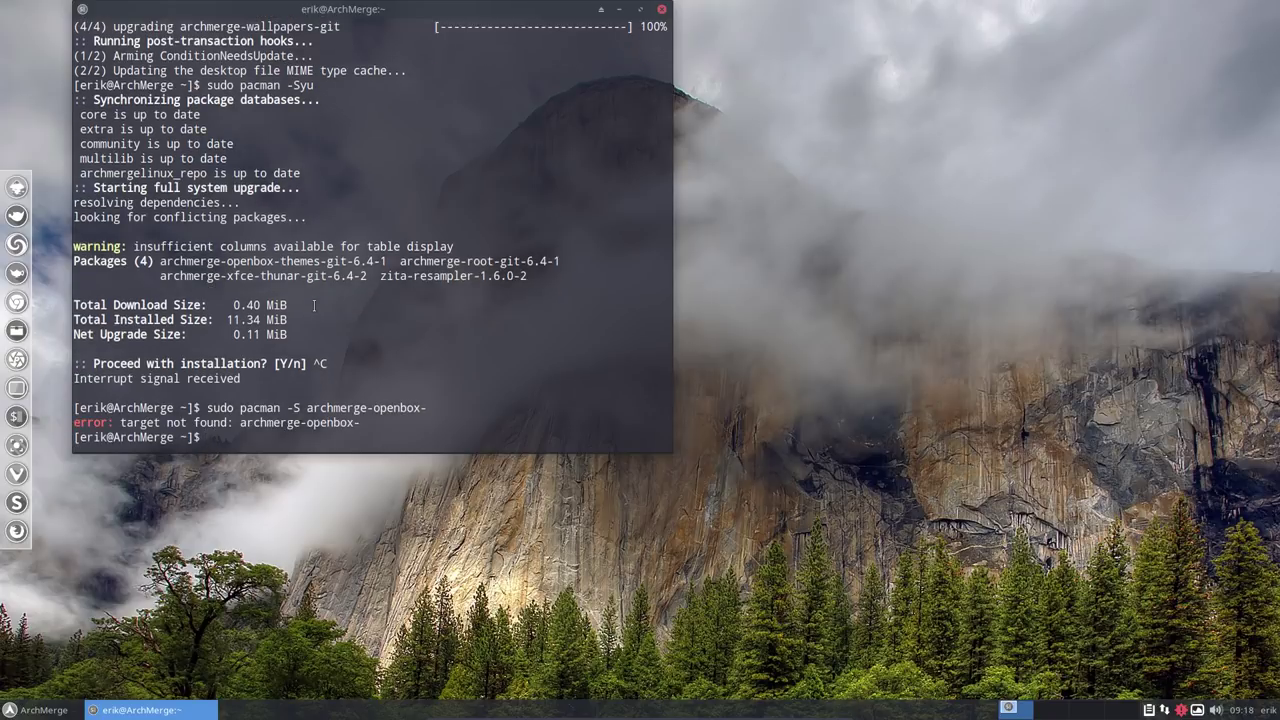
key("Up")
type("t")
key("Tab")
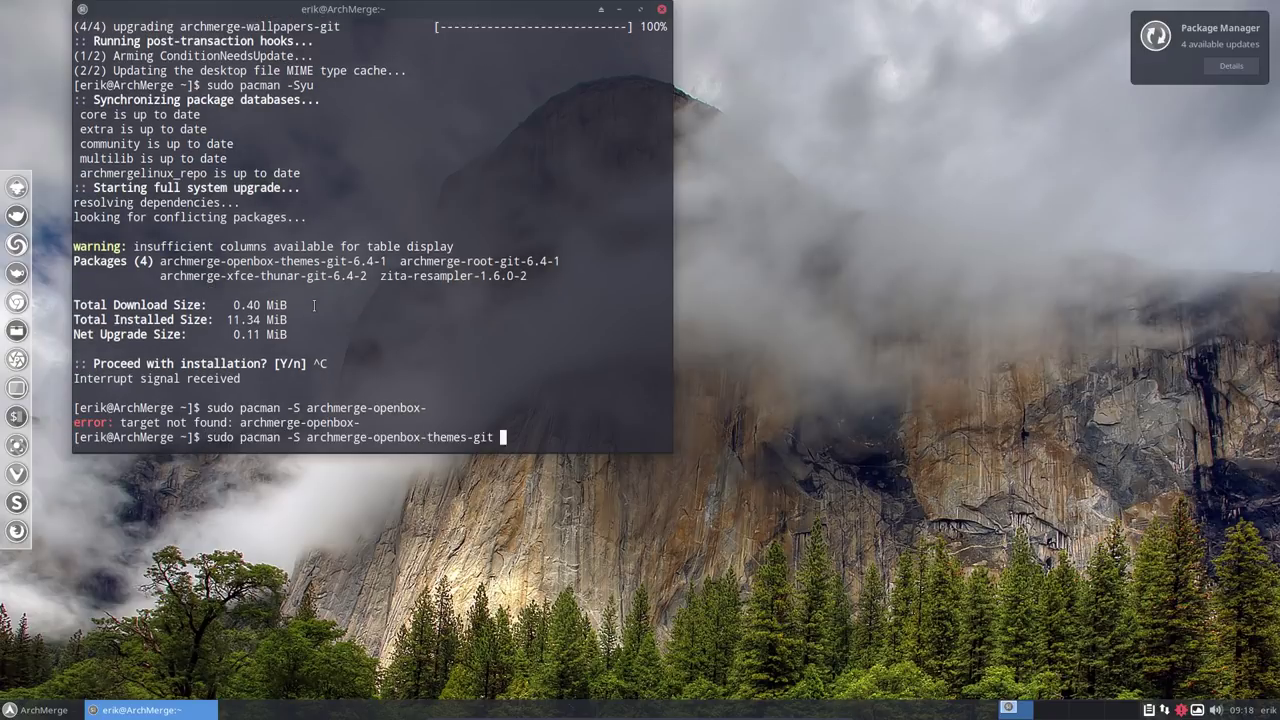
double_click(466, 12)
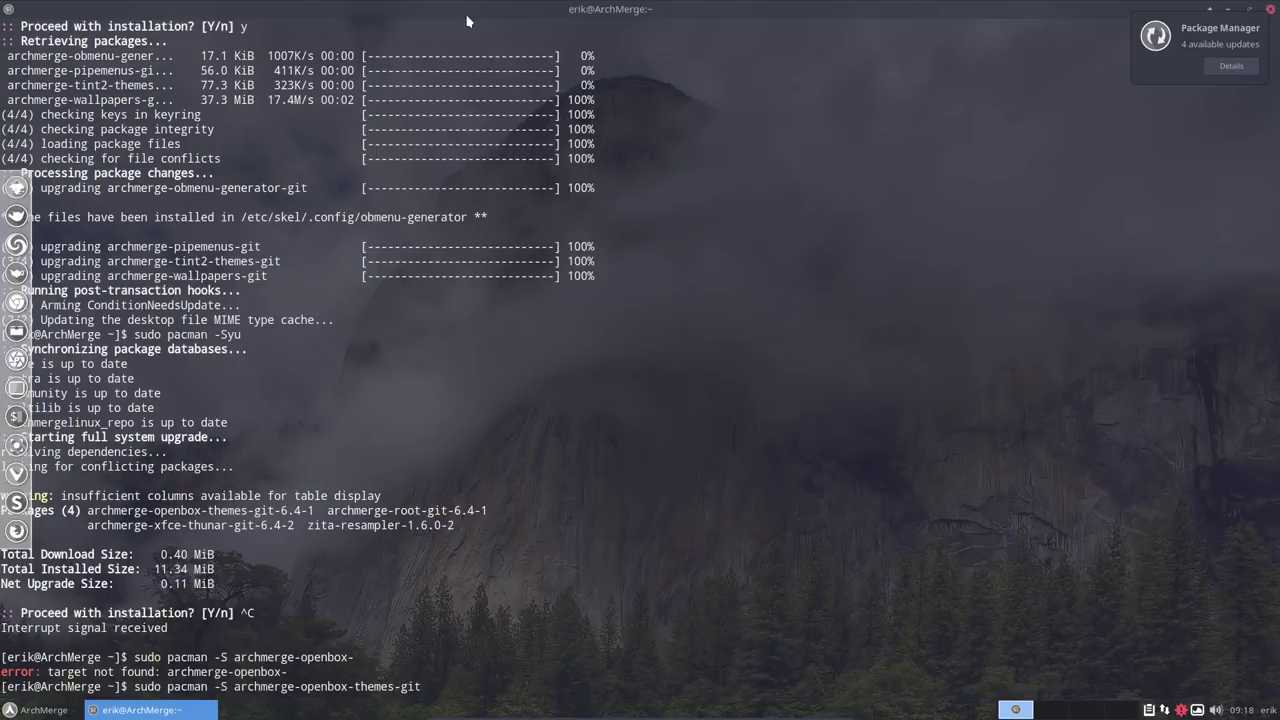
Step: Install archmerge-openbox-themes-git, upgrading it from 6.2-6 to 6.4-1, and dismiss the notification
key("Return")
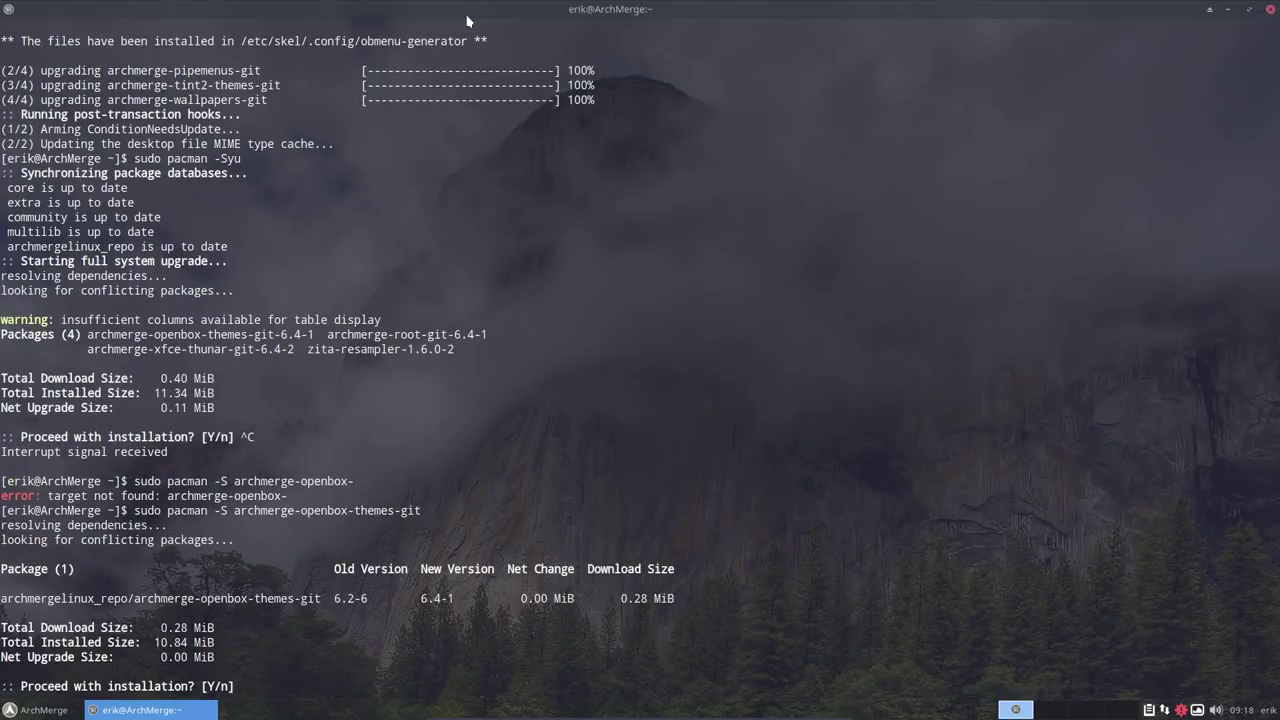
type("y")
key("Return")
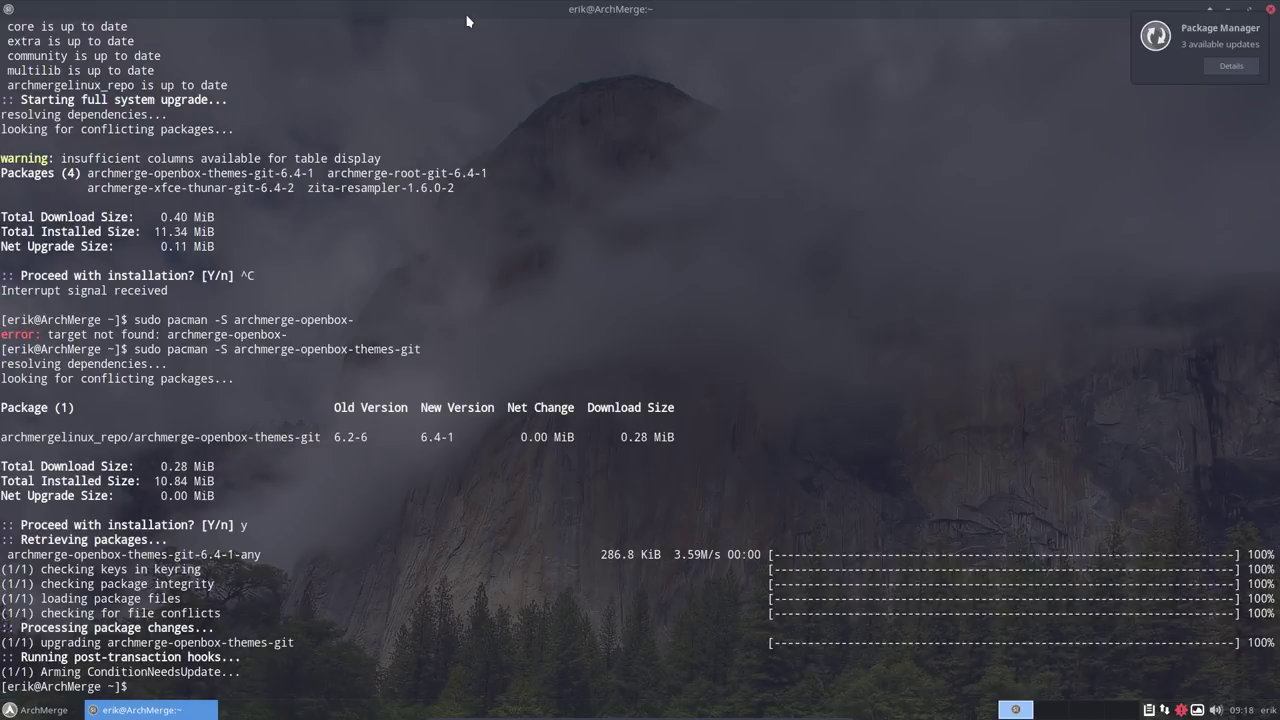
left_click(1221, 40)
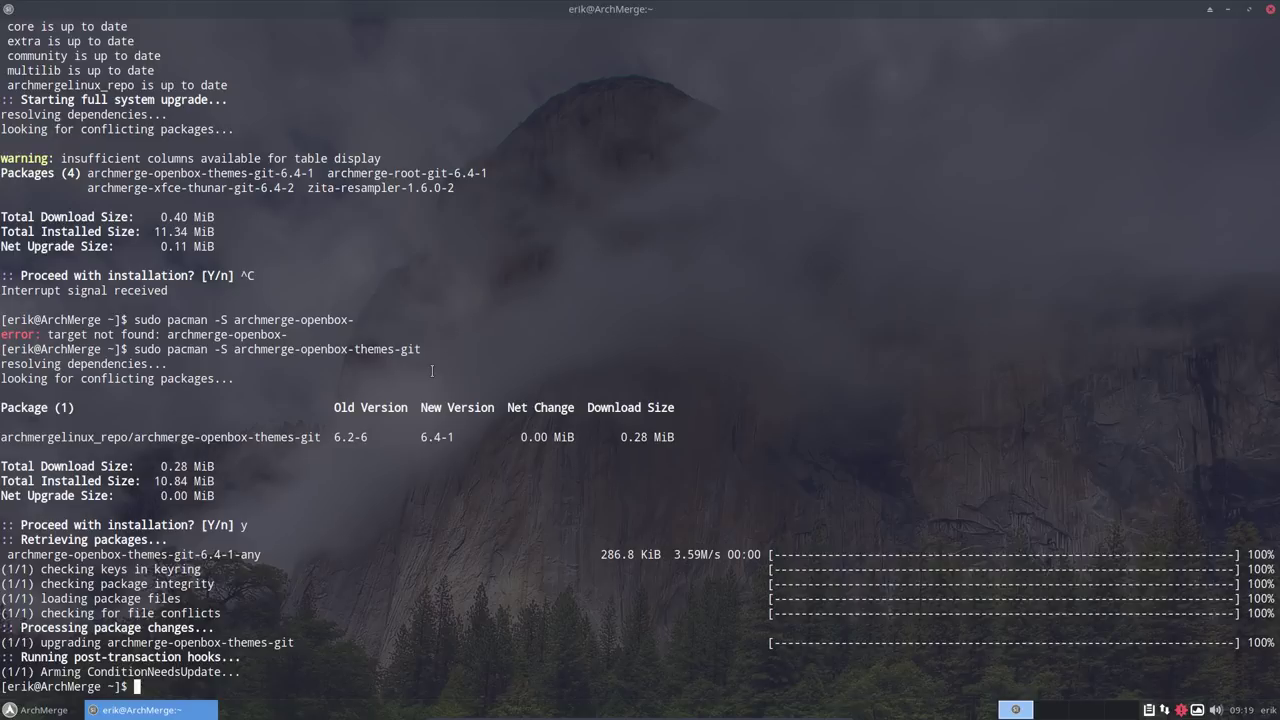
Step: Turn the recalled command into sudo pacman -Syu and start a full system upgrade
key("Up")
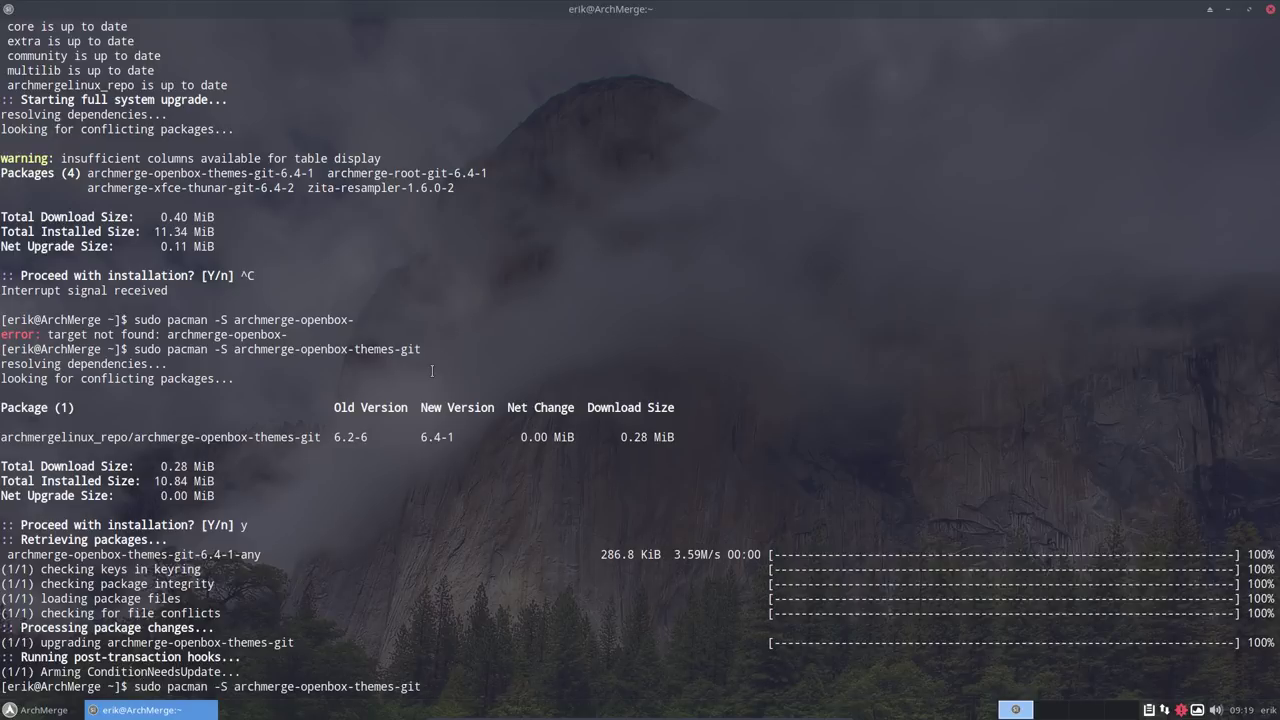
key("BackSpace")
key("BackSpace")
key("BackSpace")
key("BackSpace")
key("BackSpace")
key("BackSpace")
key("BackSpace")
key("BackSpace")
key("BackSpace")
key("BackSpace")
key("BackSpace")
key("BackSpace")
key("BackSpace")
key("BackSpace")
key("BackSpace")
key("BackSpace")
key("BackSpace")
key("BackSpace")
key("BackSpace")
key("BackSpace")
type("yu")
key("Return")
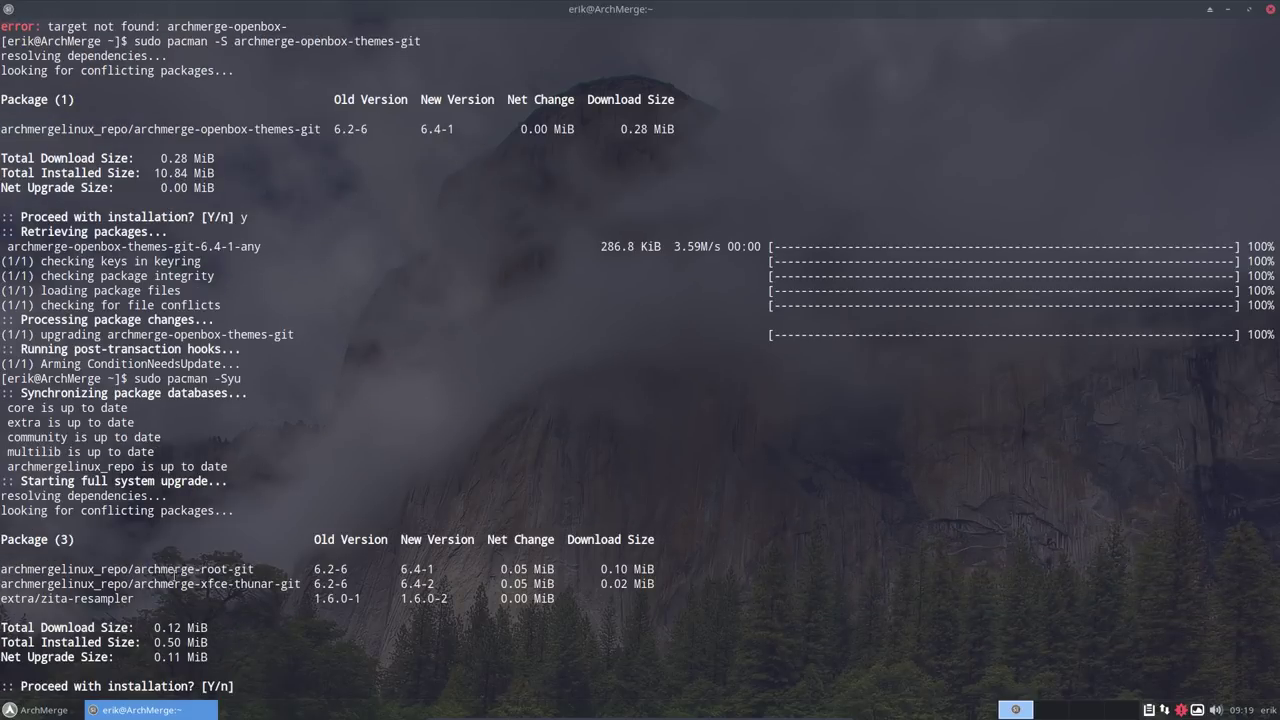
Step: Check the net change values in the upgrade list, then cancel the full upgrade
double_click(511, 568)
left_click_drag(501, 584, 546, 584)
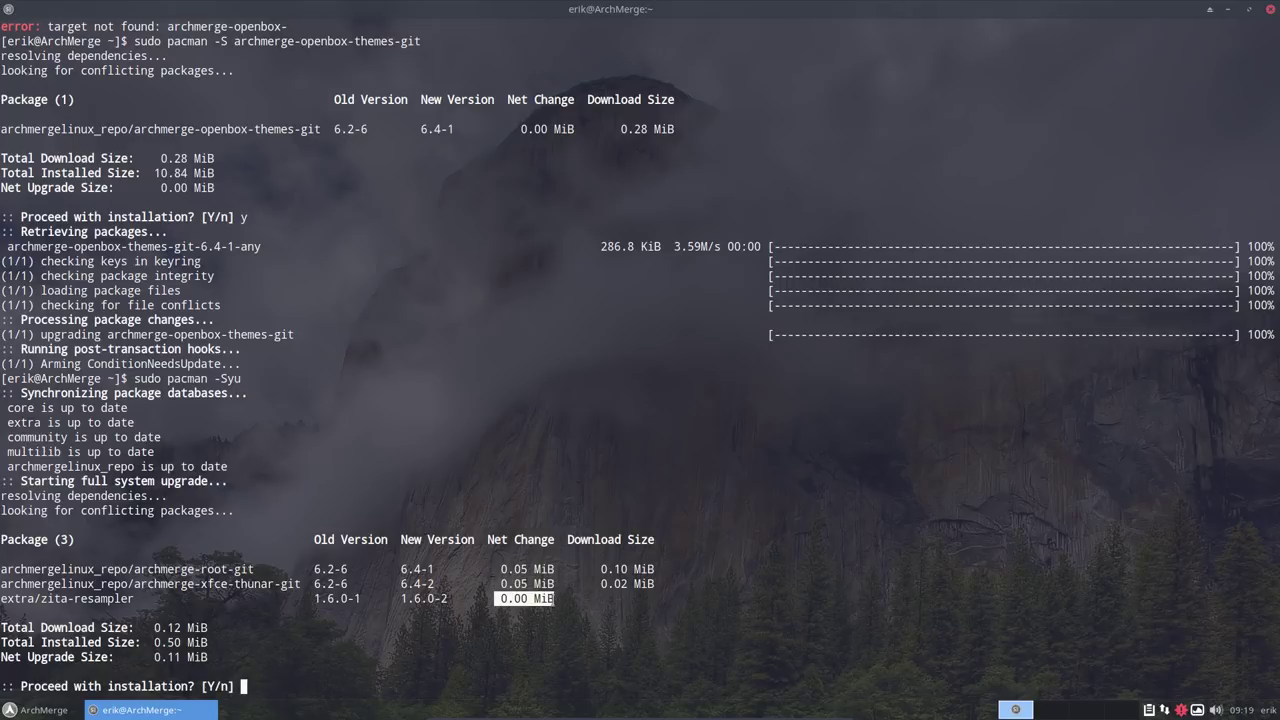
left_click(516, 586)
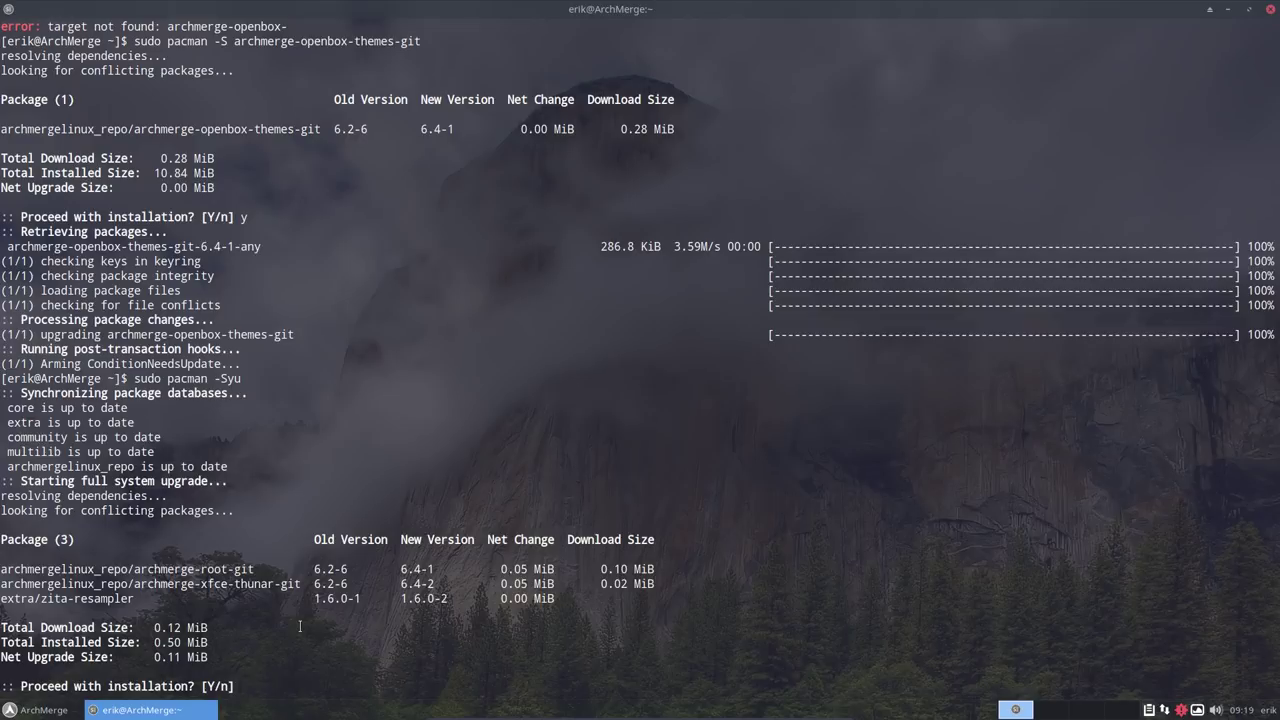
key("ctrl+c")
Step: Install archmerge-xfce-thunar-git, upgrading it to 6.4-2 with files placed in /etc/skel/.config
type("sudo")
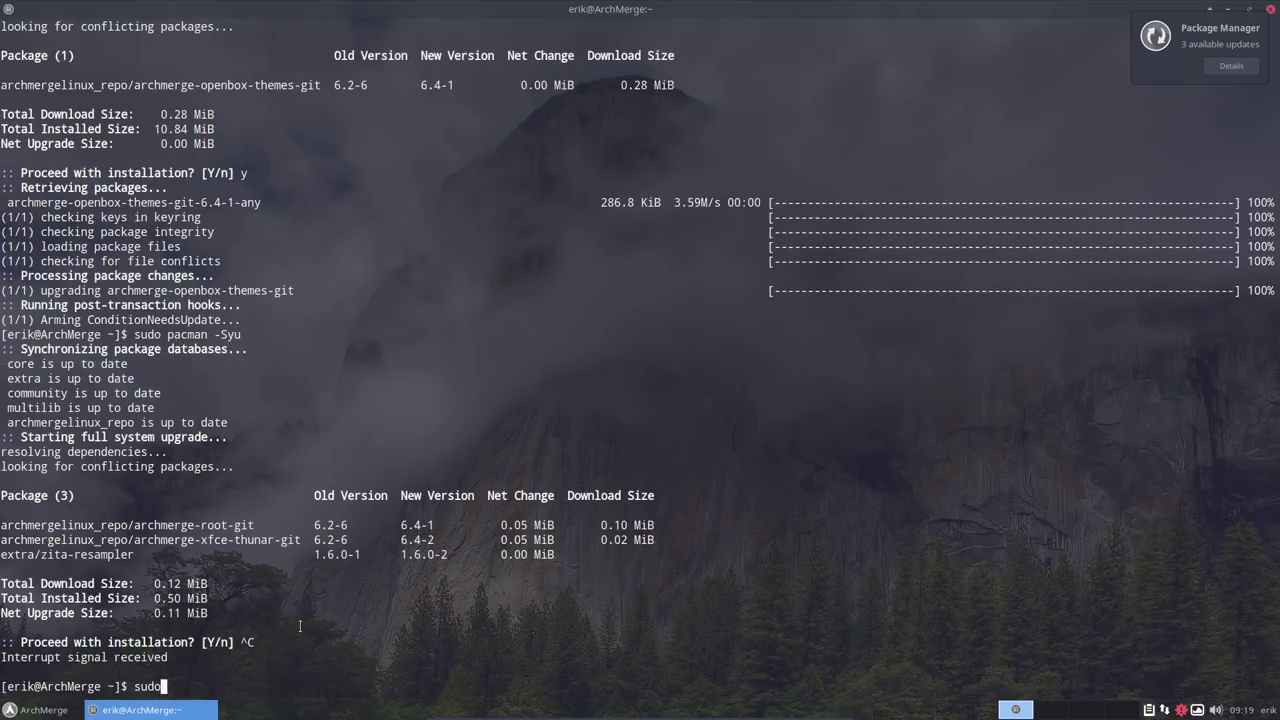
type(" pacman -S archmerge-xfce-thunar-git")
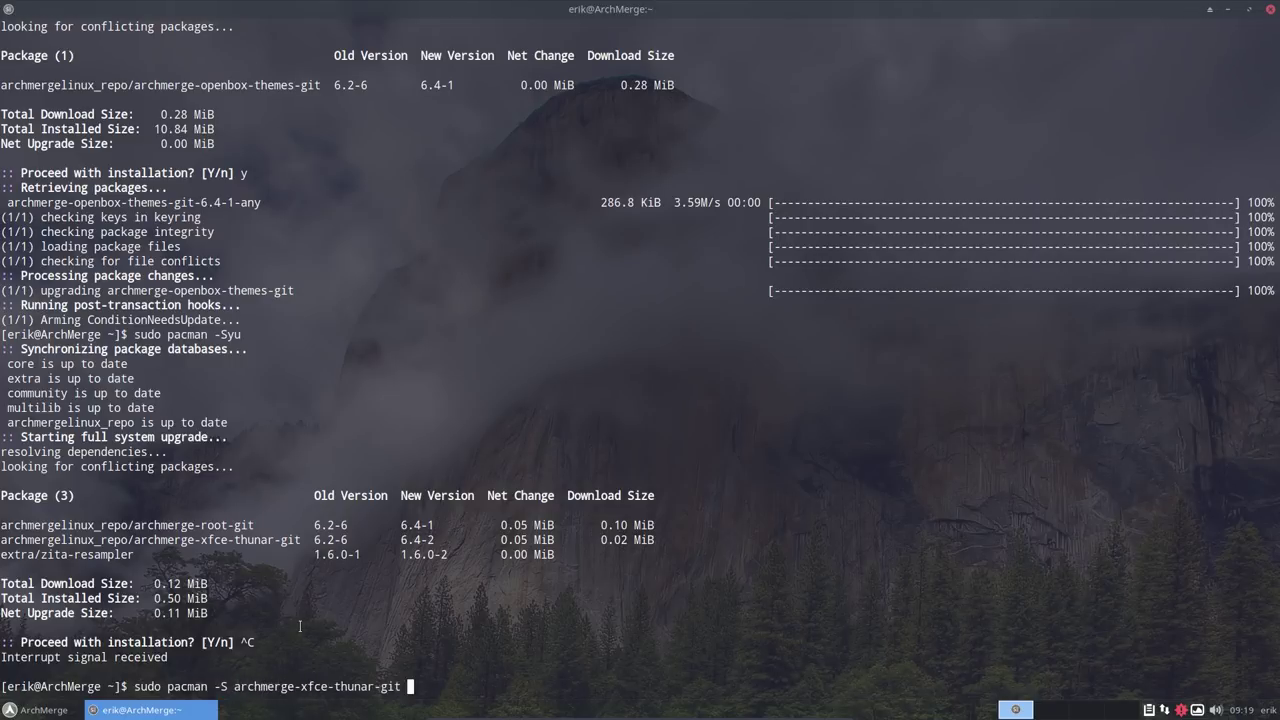
key("Return")
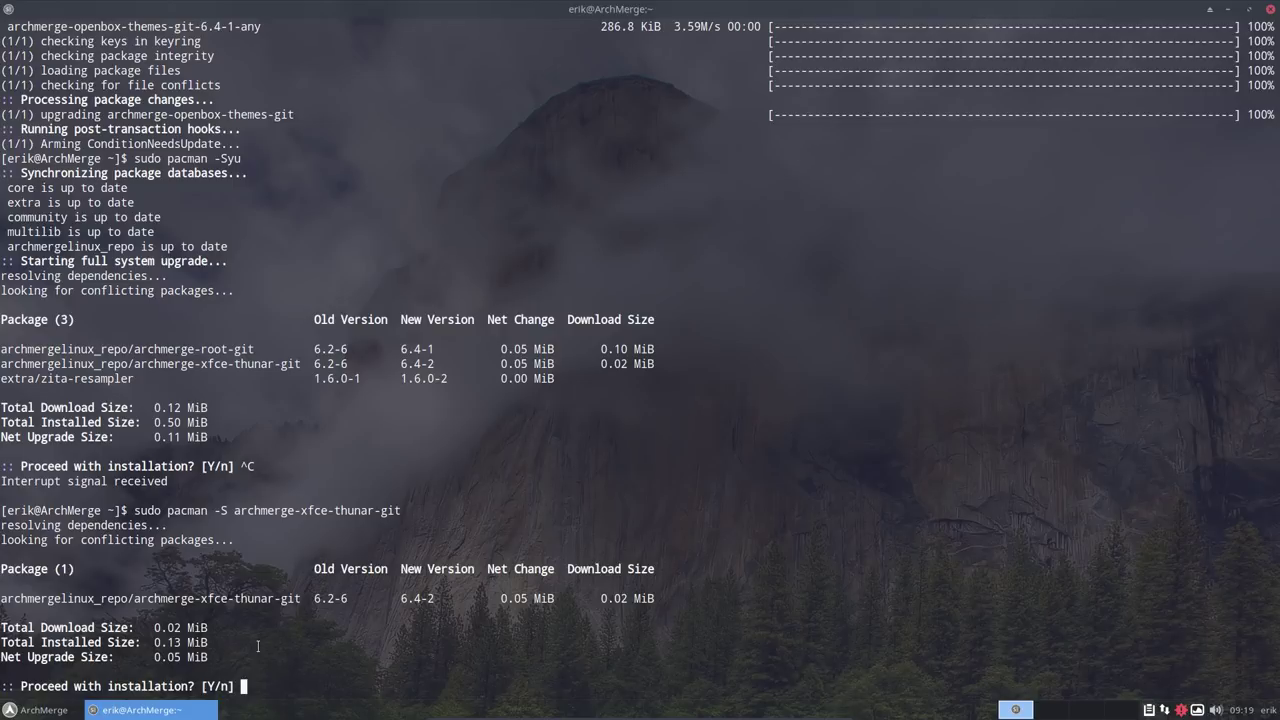
type("y")
key("Return")
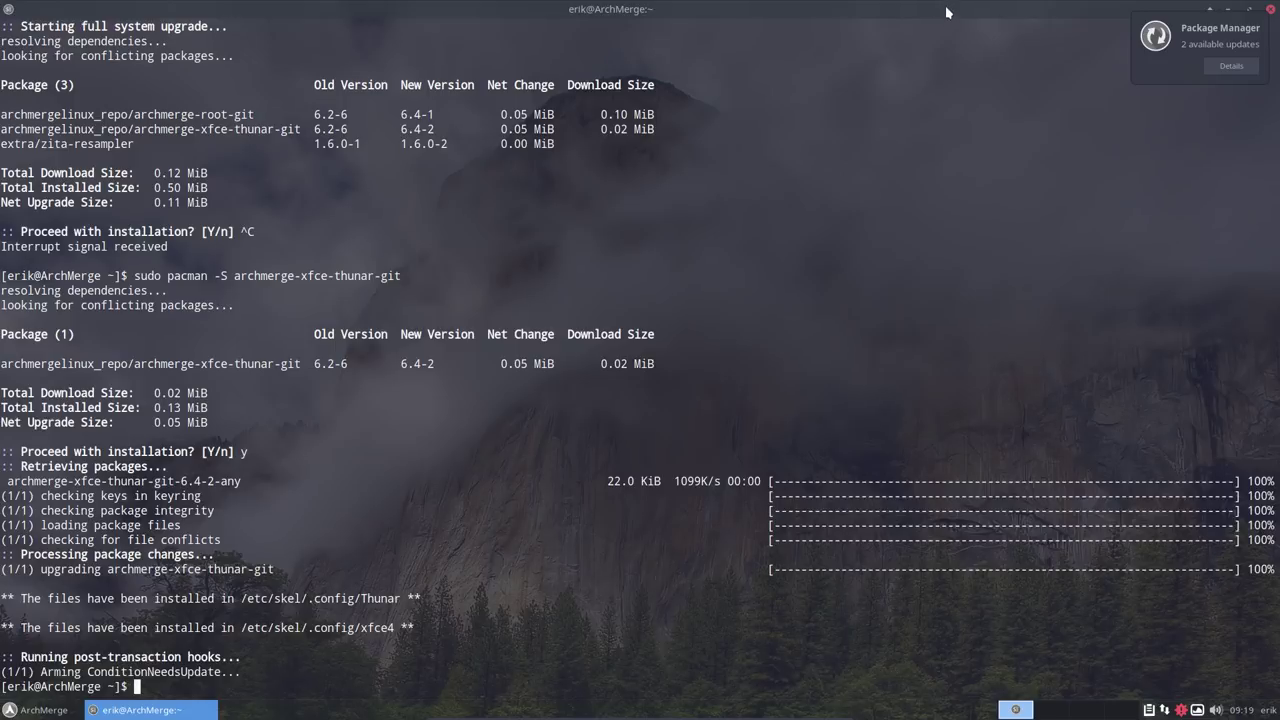
left_click(33, 714)
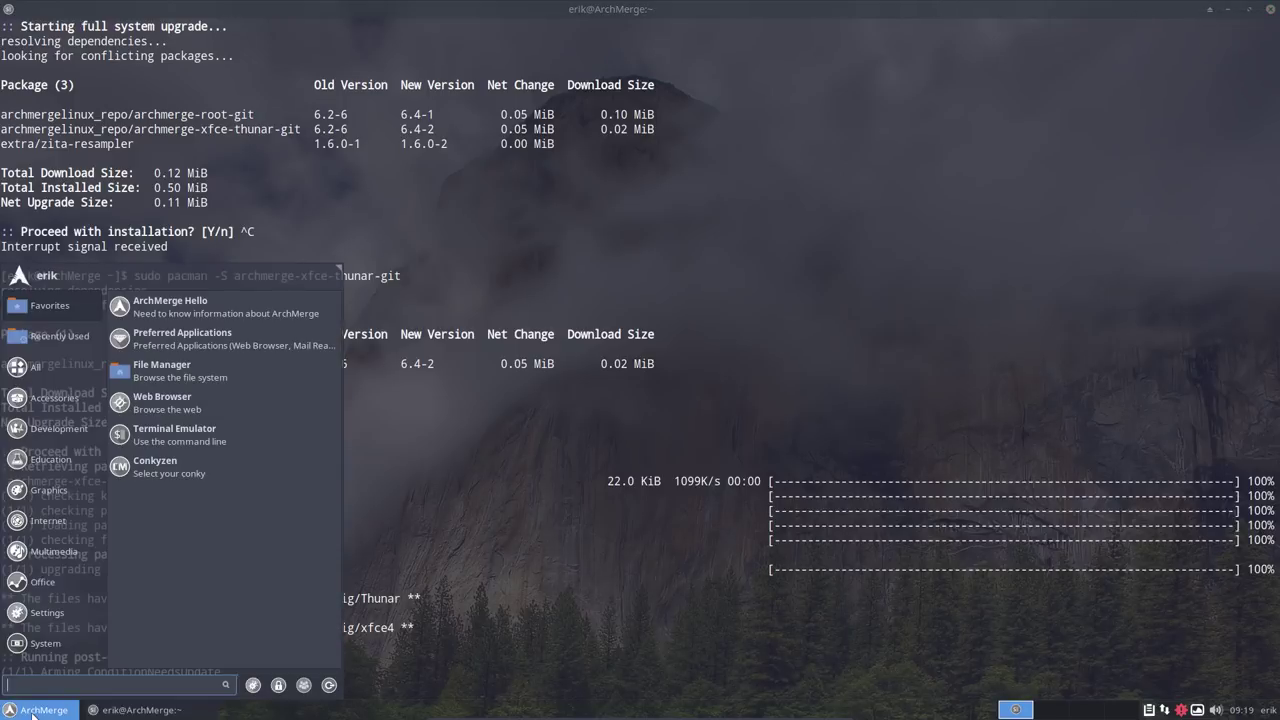
Step: Set the Whisker Menu category icon size to Smaller and close the terminal
left_click(33, 714)
right_click(33, 714)
mouse_move(62, 702)
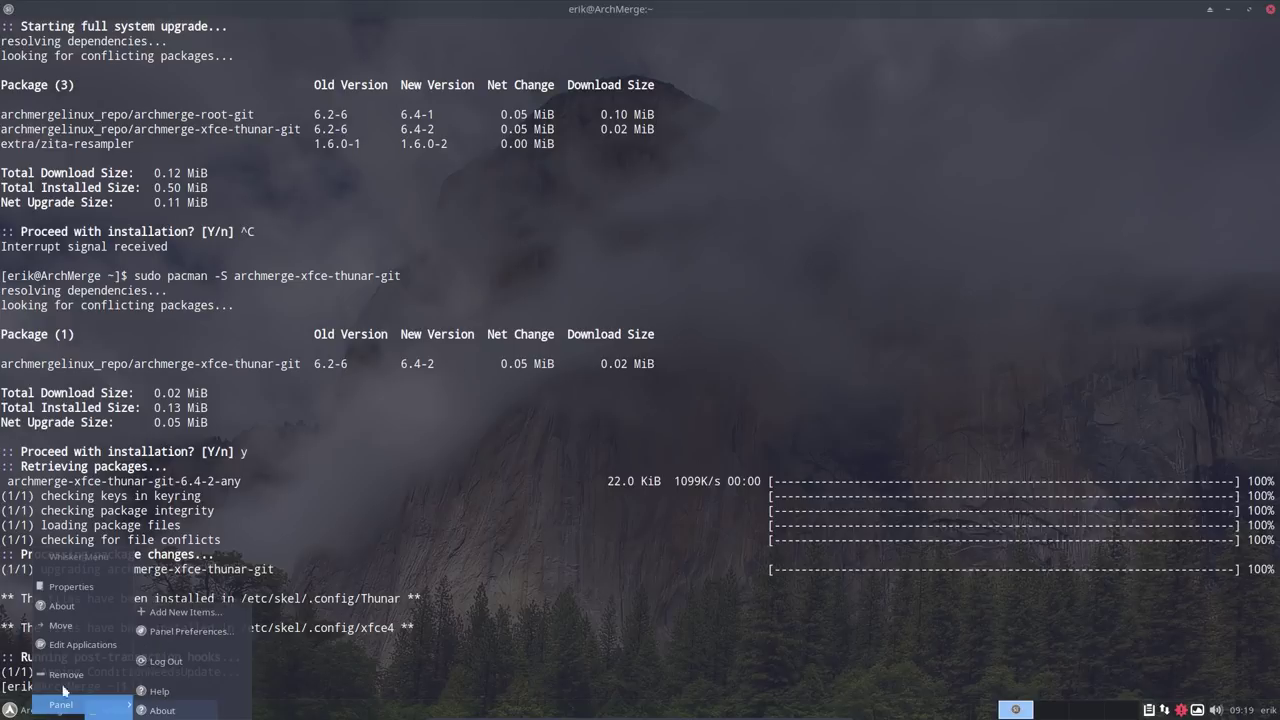
left_click(71, 586)
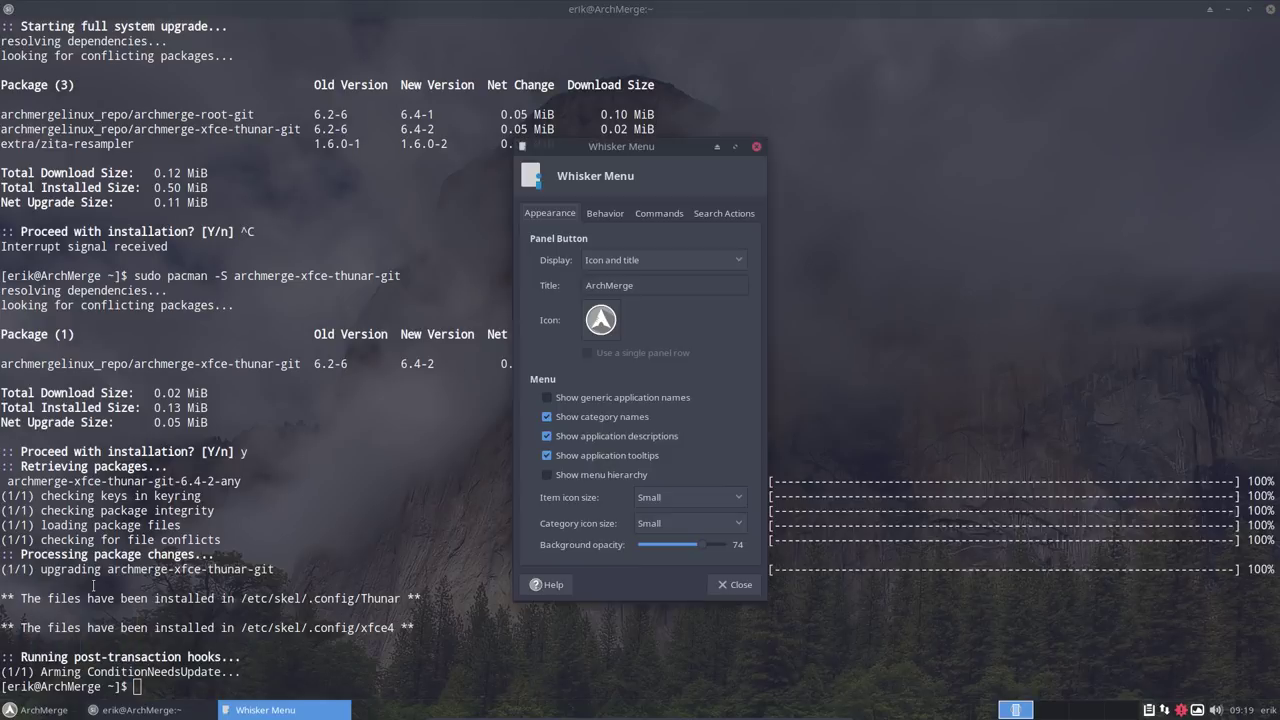
left_click(670, 523)
left_click(690, 508)
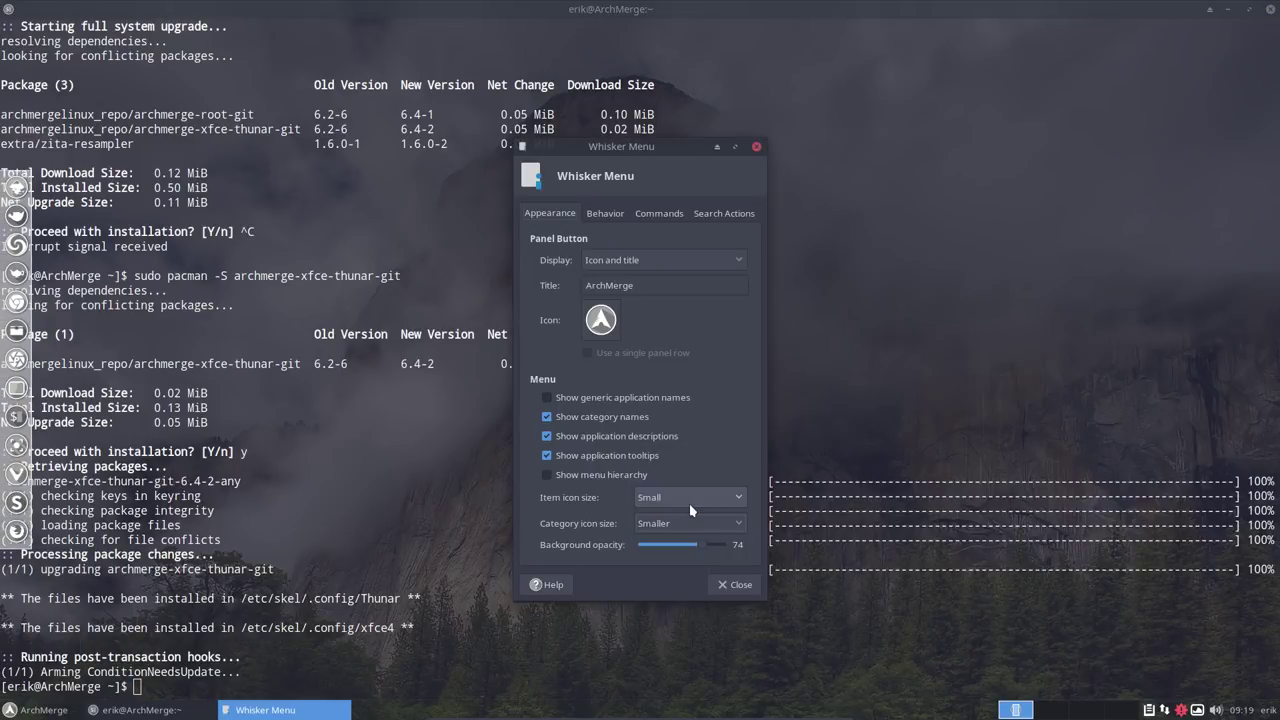
left_click(740, 584)
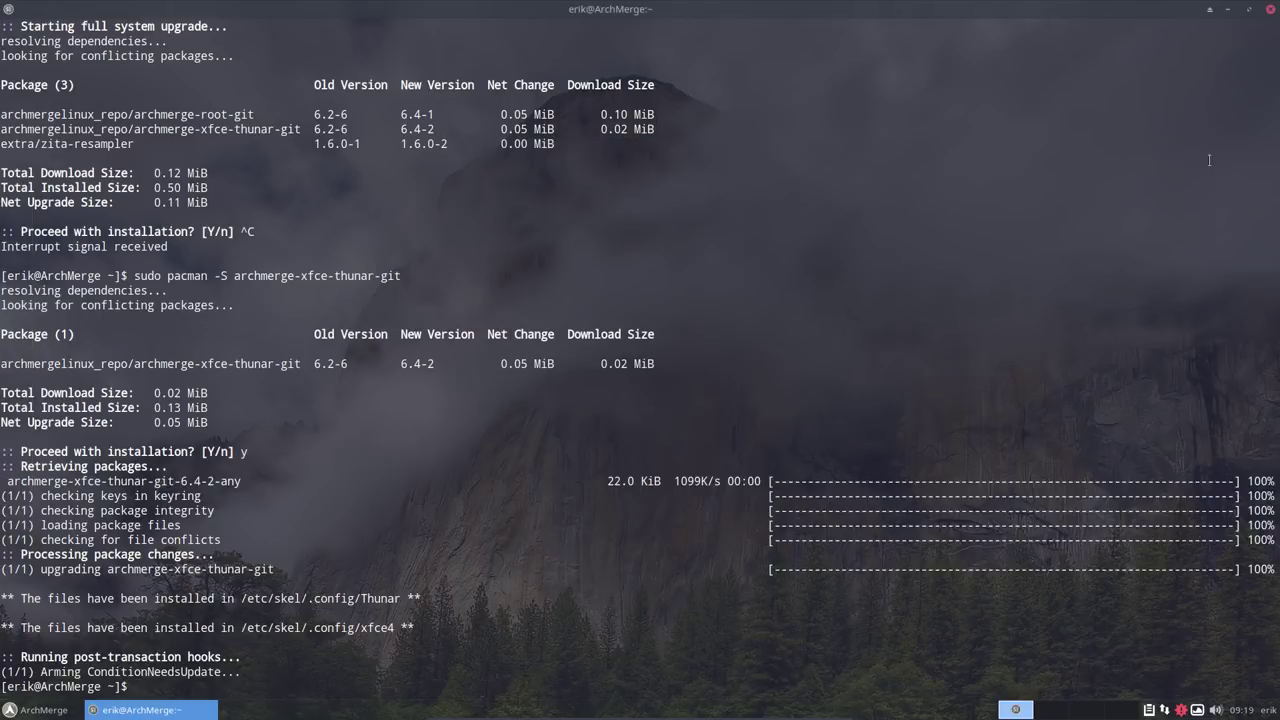
left_click(1248, 9)
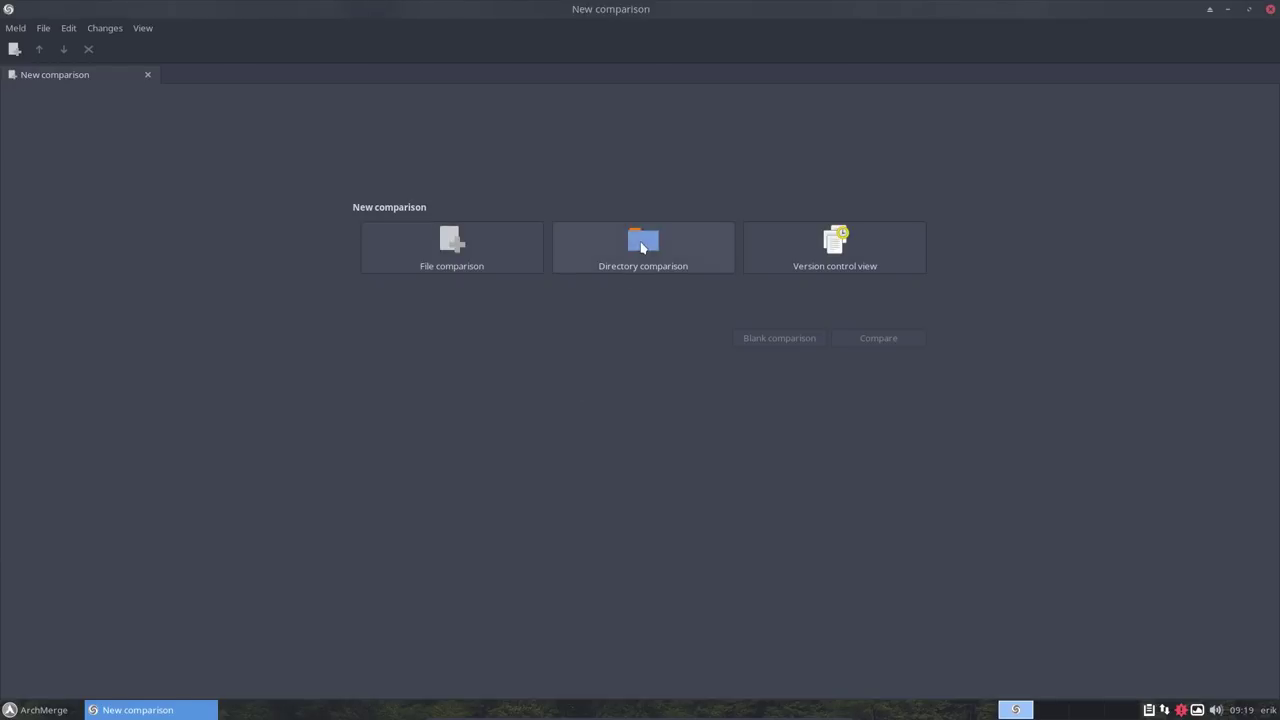
Step: Start a directory comparison with the home .config/xfce4 folder as the second folder
left_click(637, 268)
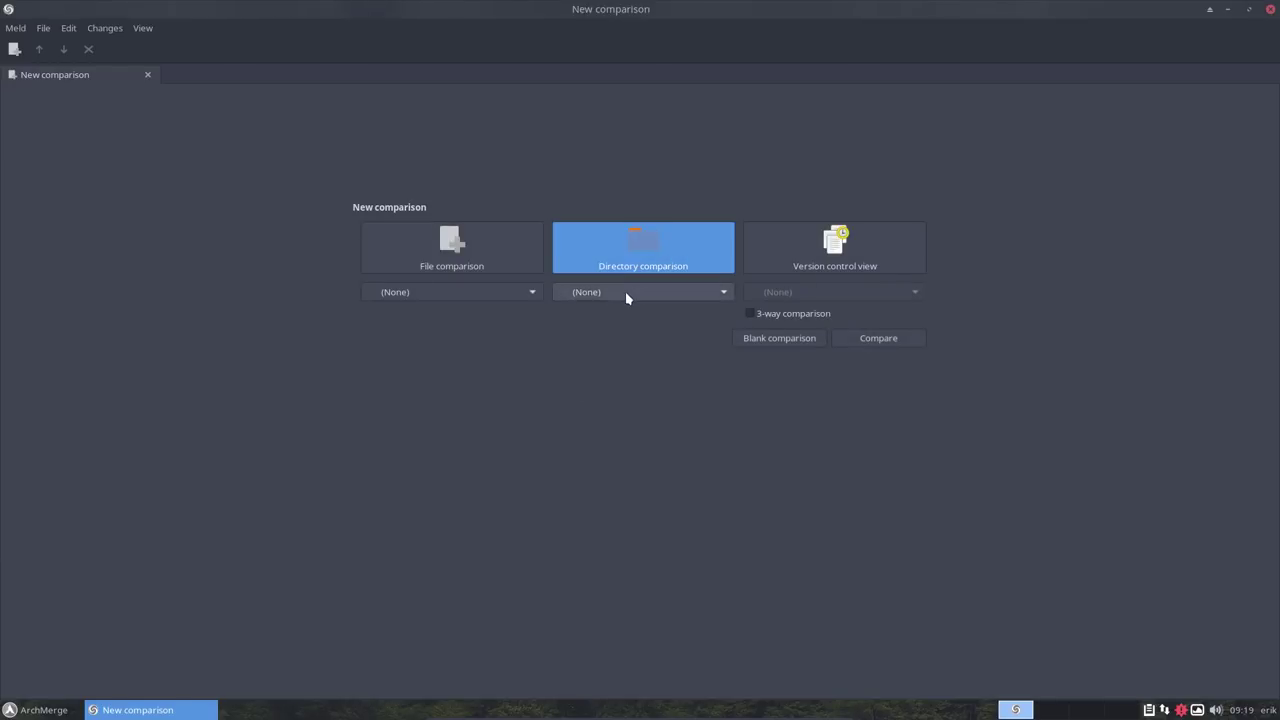
left_click(625, 291)
left_click(601, 271)
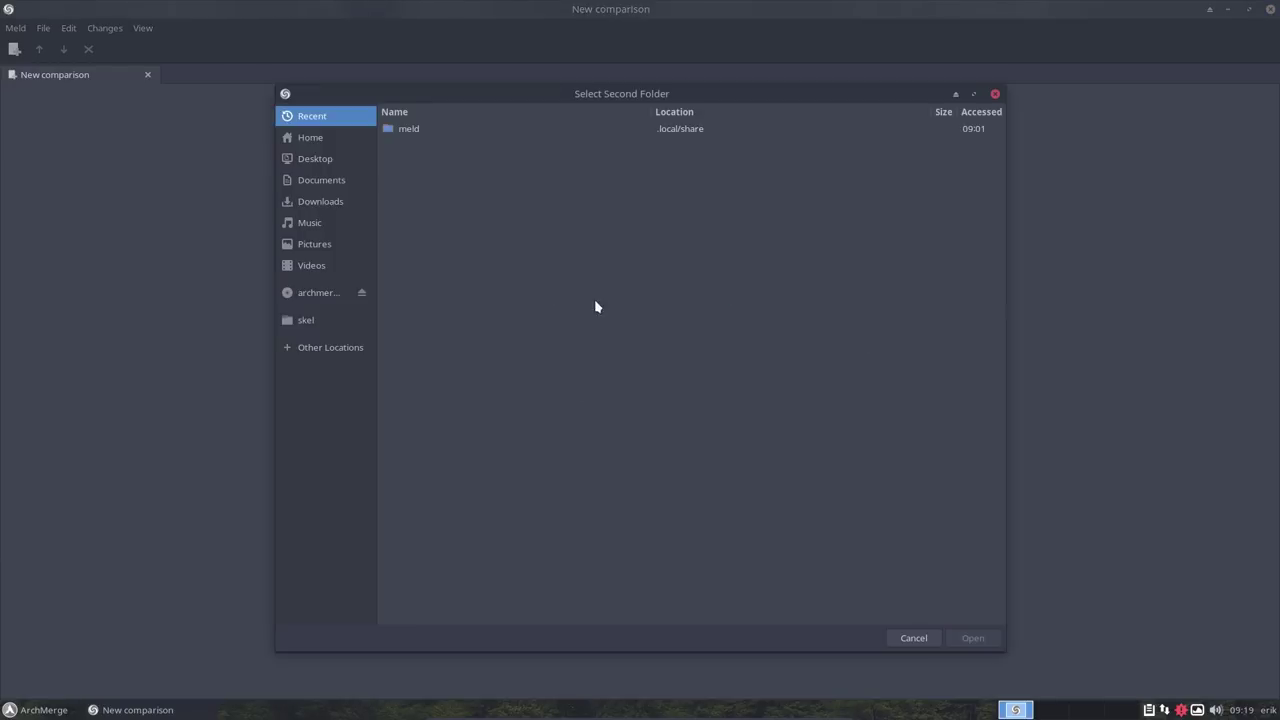
left_click(340, 349)
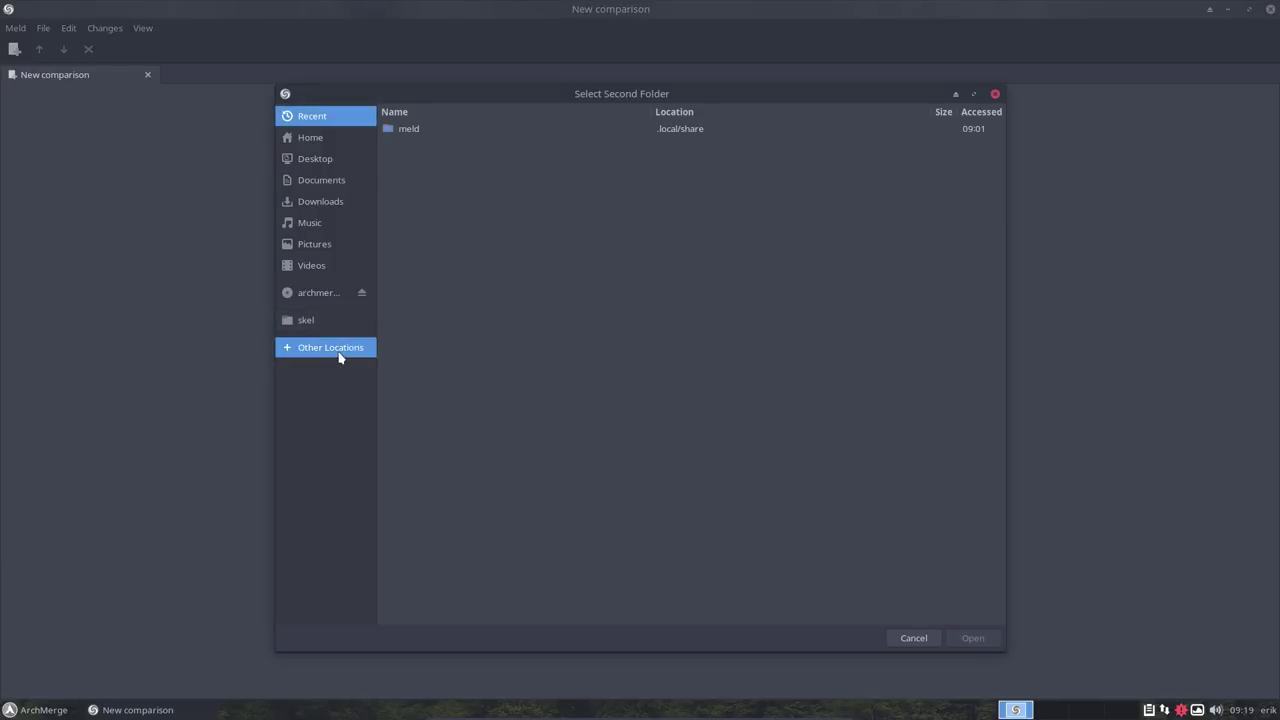
left_click(338, 140)
double_click(425, 258)
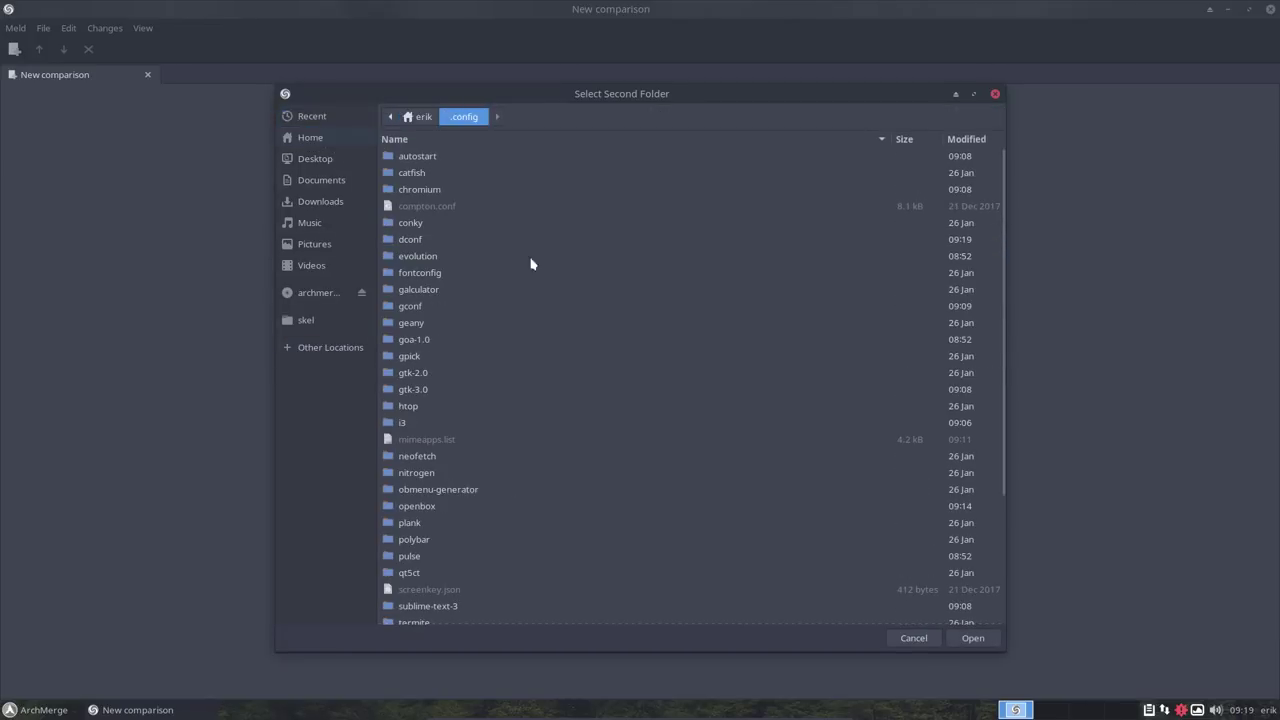
scroll(461, 520, "down", 3)
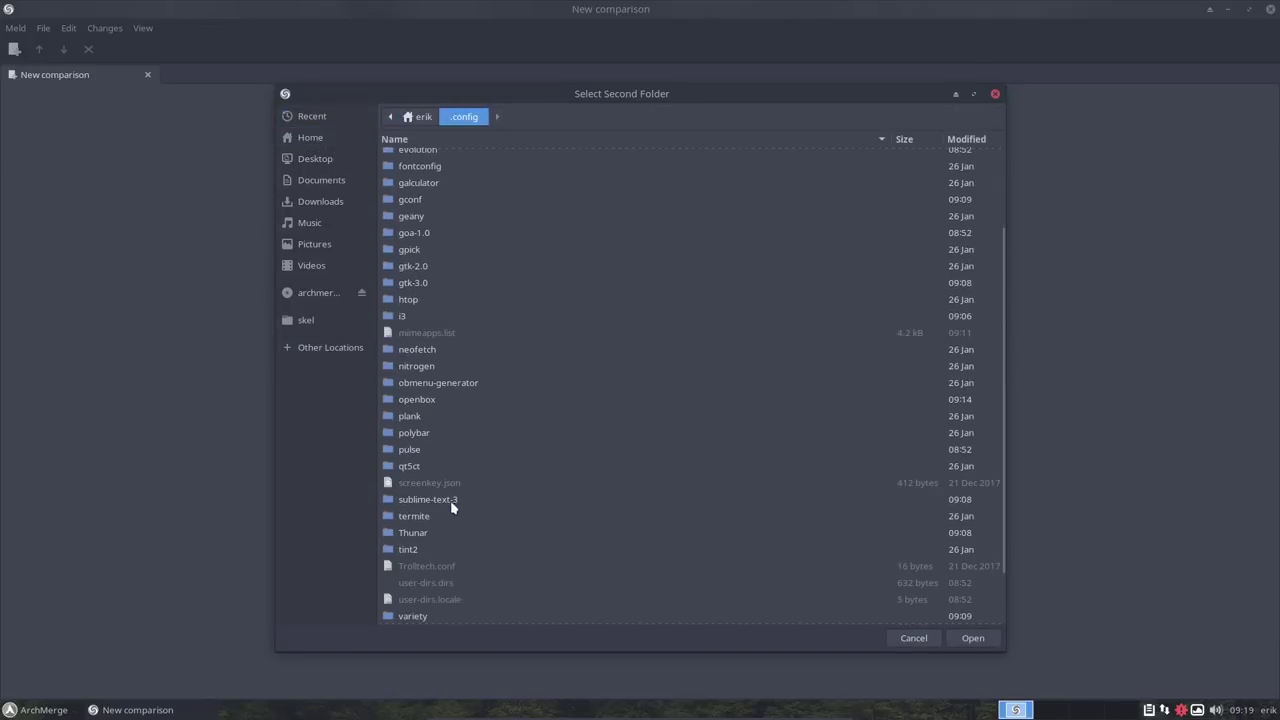
left_click(415, 601)
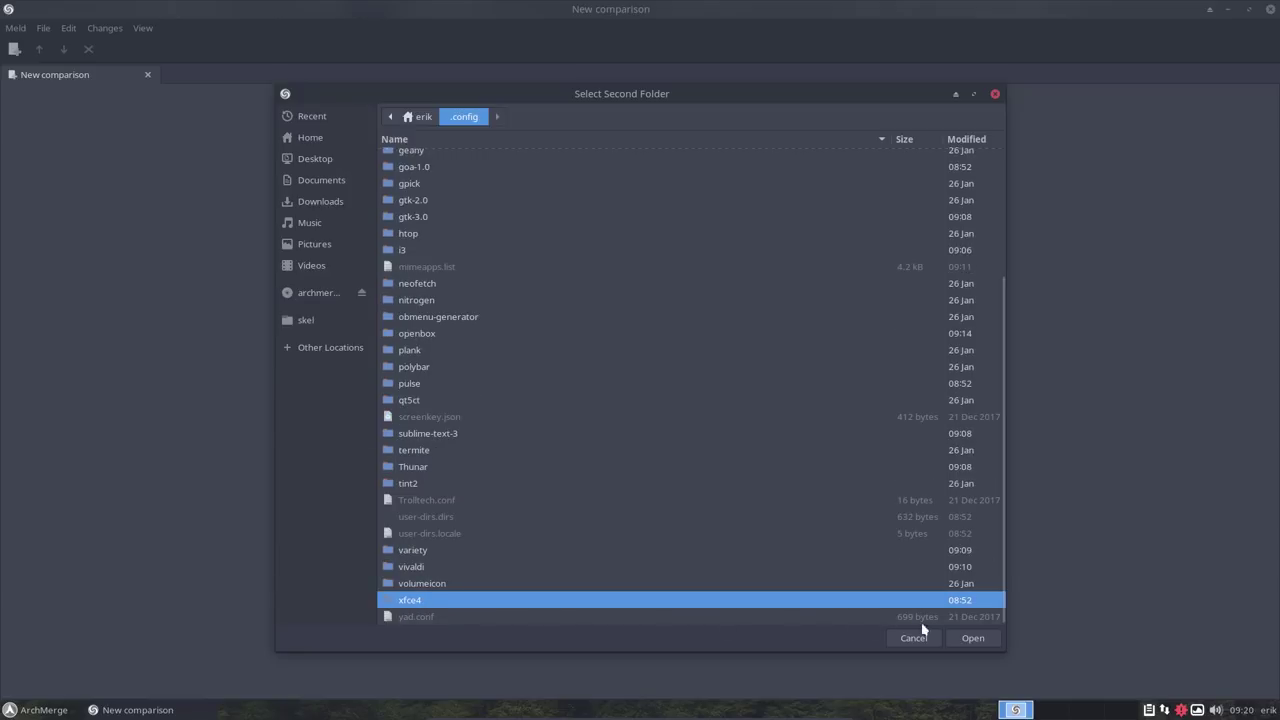
left_click(970, 640)
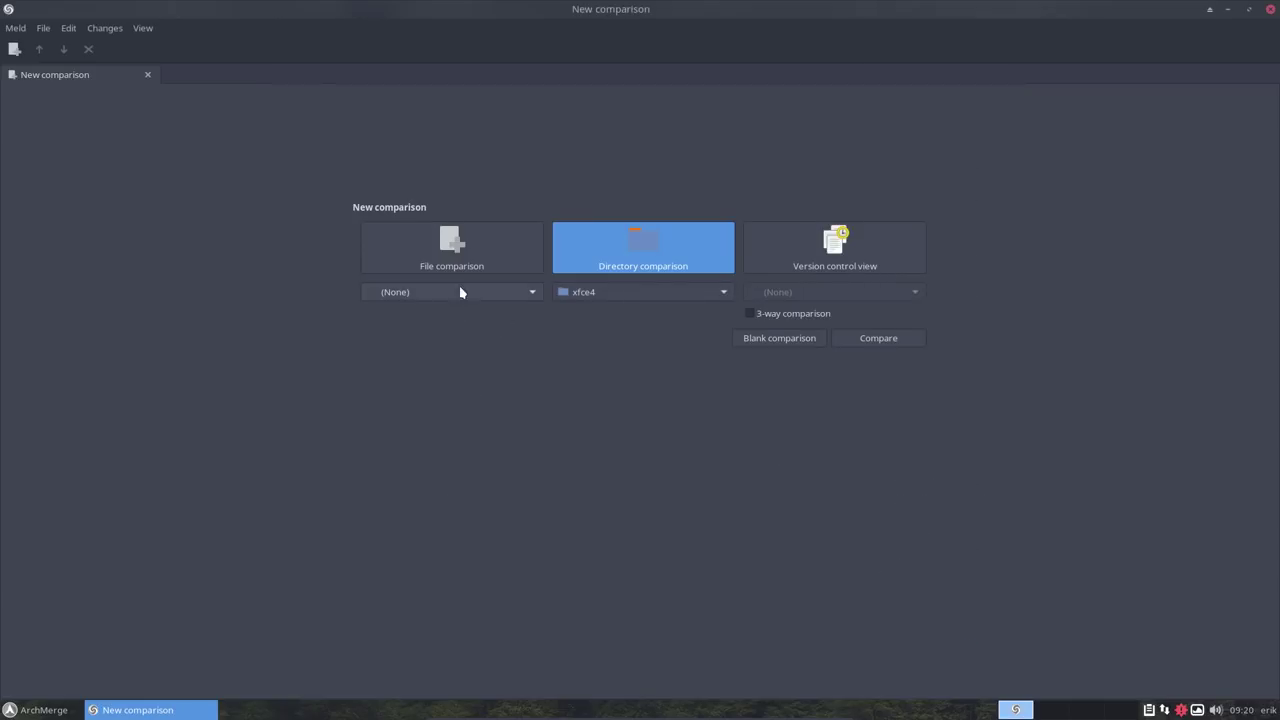
Step: Set /etc/skel/.config/xfce4 as the first folder and run the comparison
left_click(531, 296)
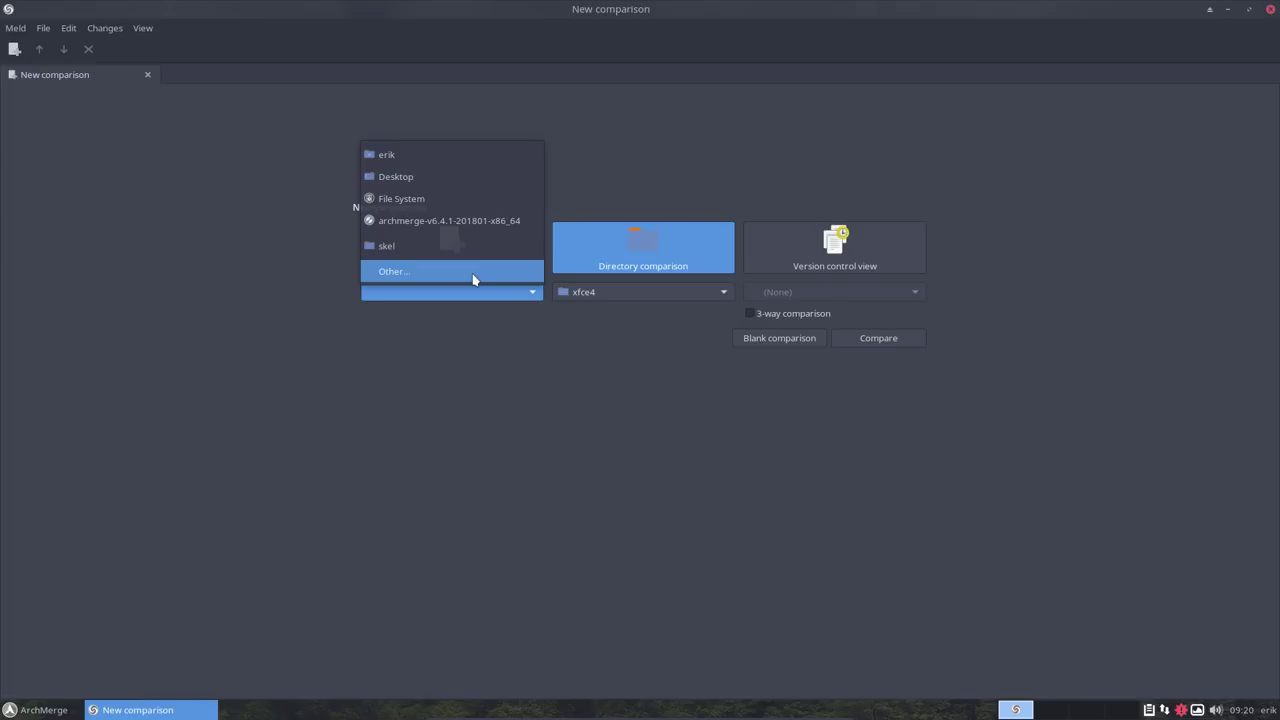
left_click(422, 268)
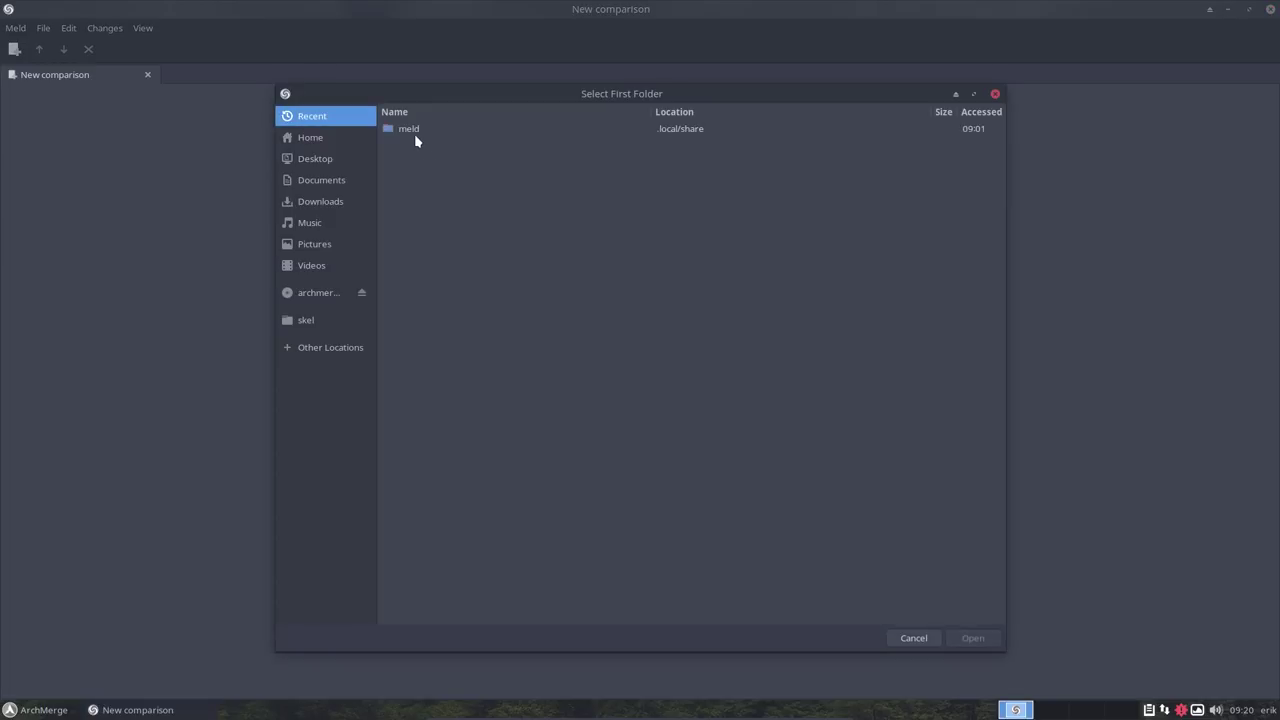
left_click(328, 322)
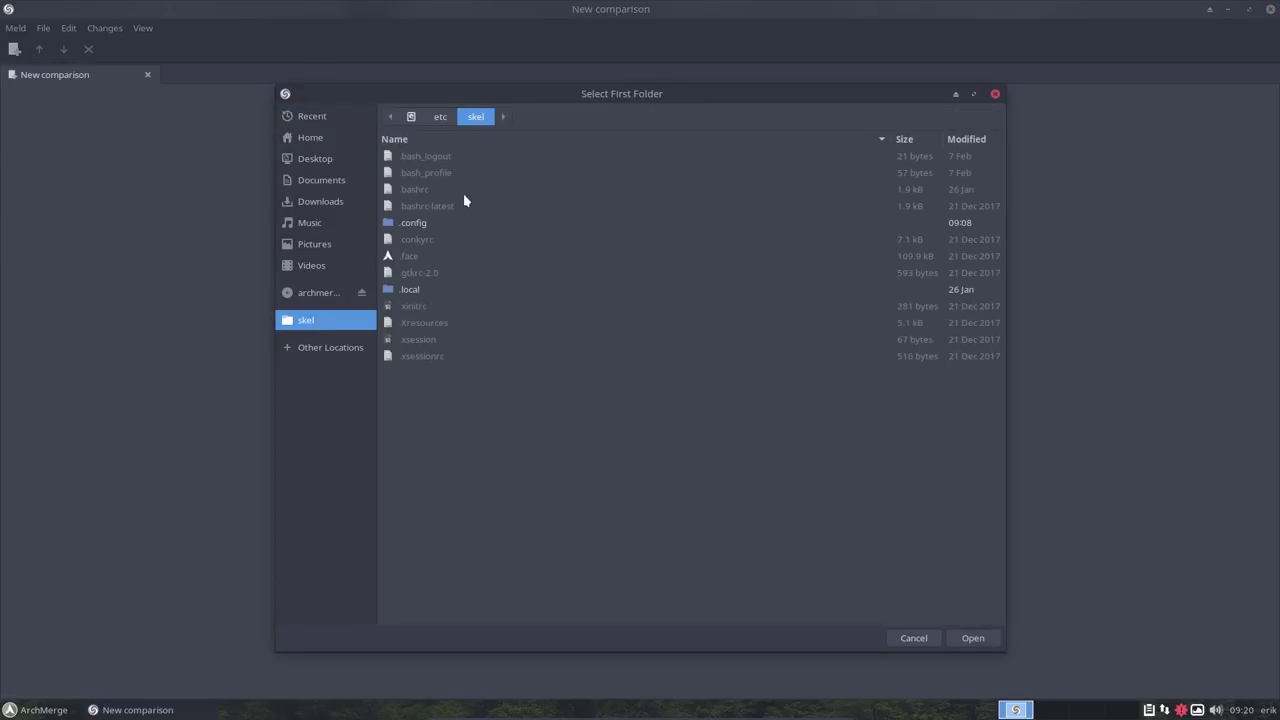
double_click(429, 231)
scroll(477, 511, "down", 3)
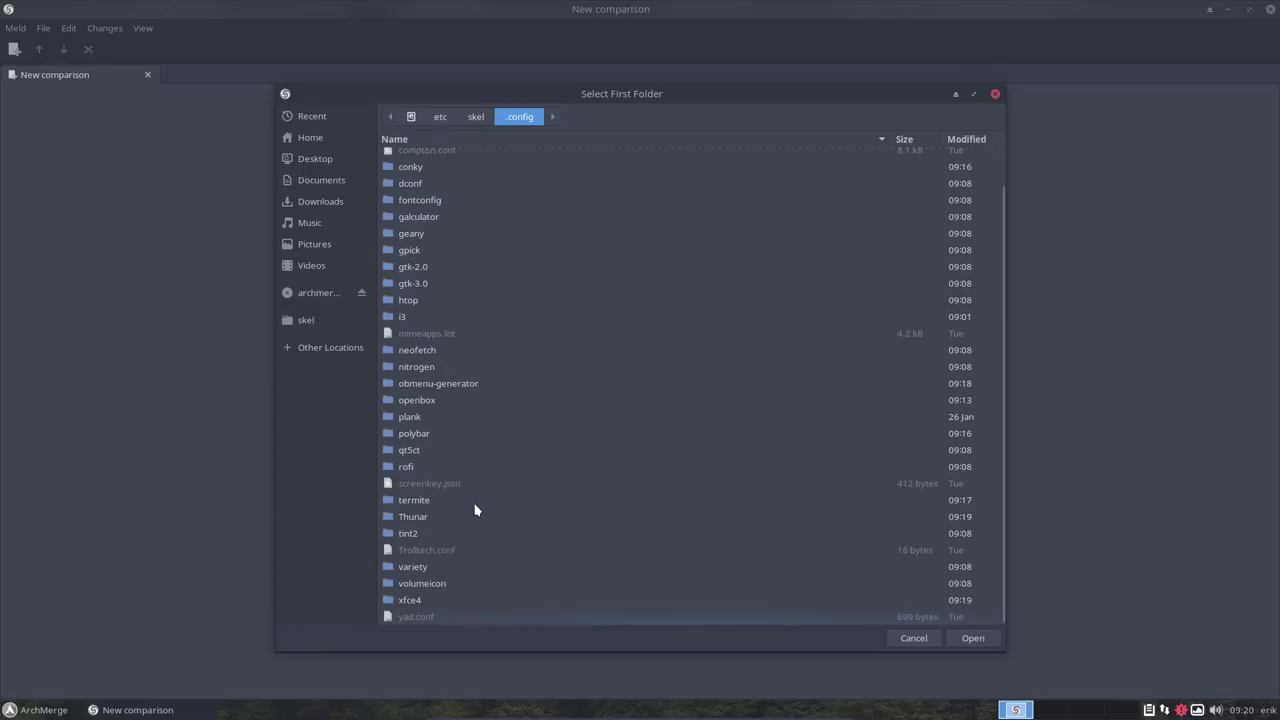
left_click(410, 600)
left_click(966, 638)
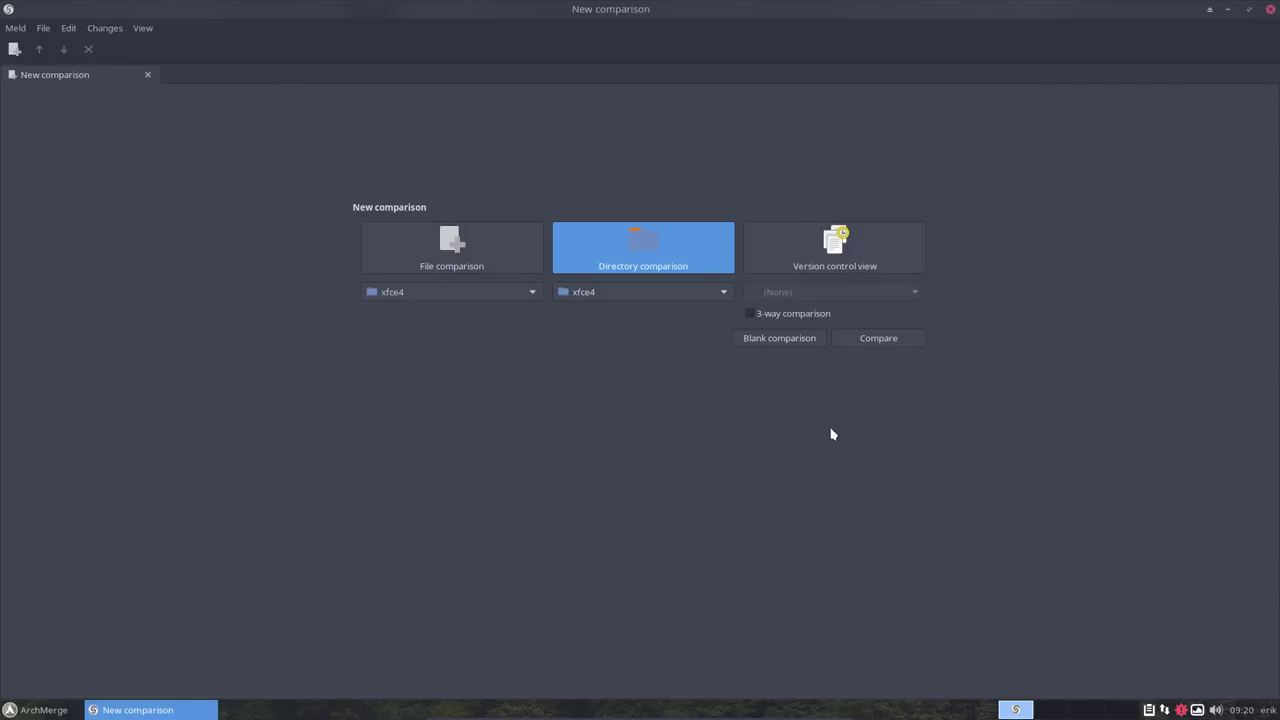
left_click(885, 340)
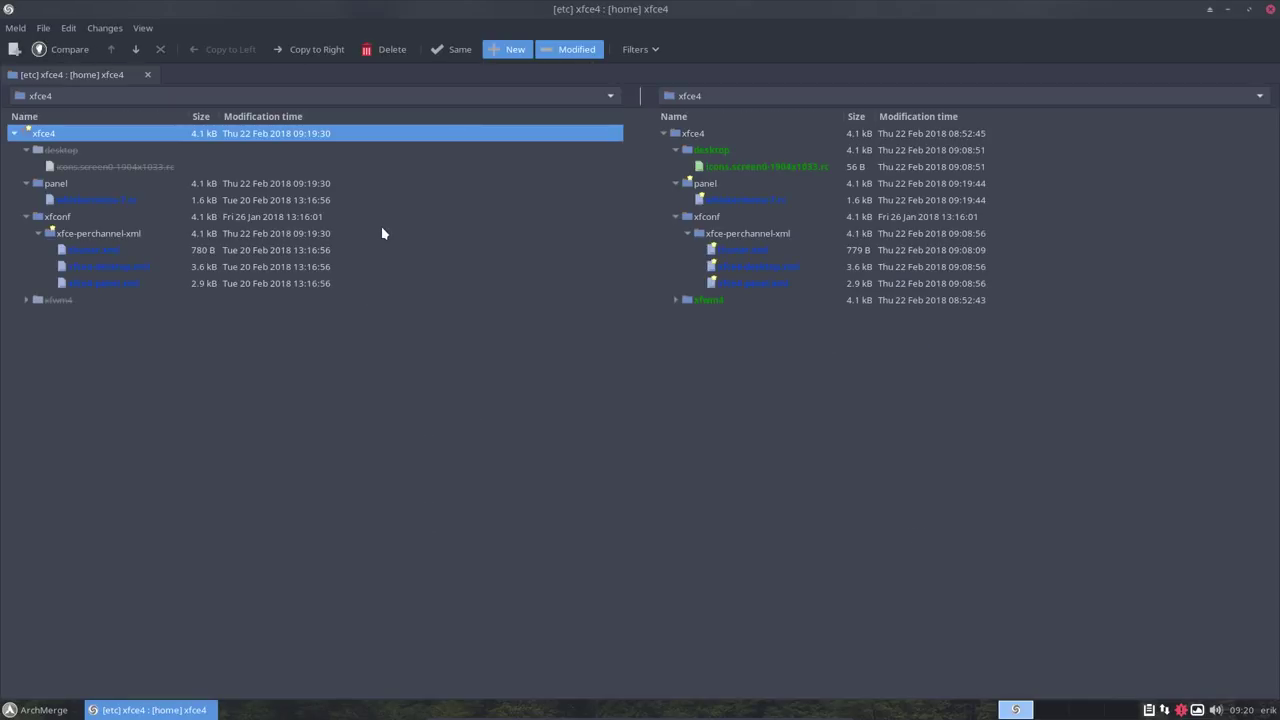
Step: Open a text comparison of whiskermenu-7.rc from the xfce4 folder list
left_click(154, 166)
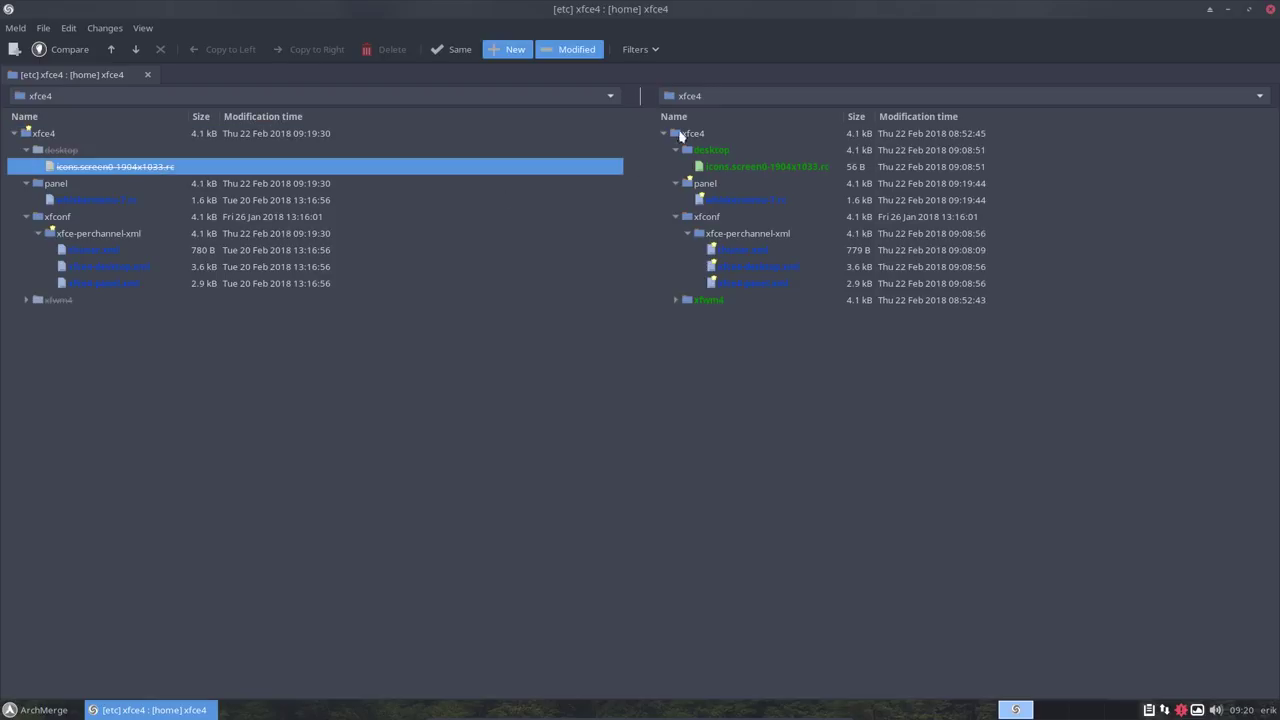
left_click(127, 203)
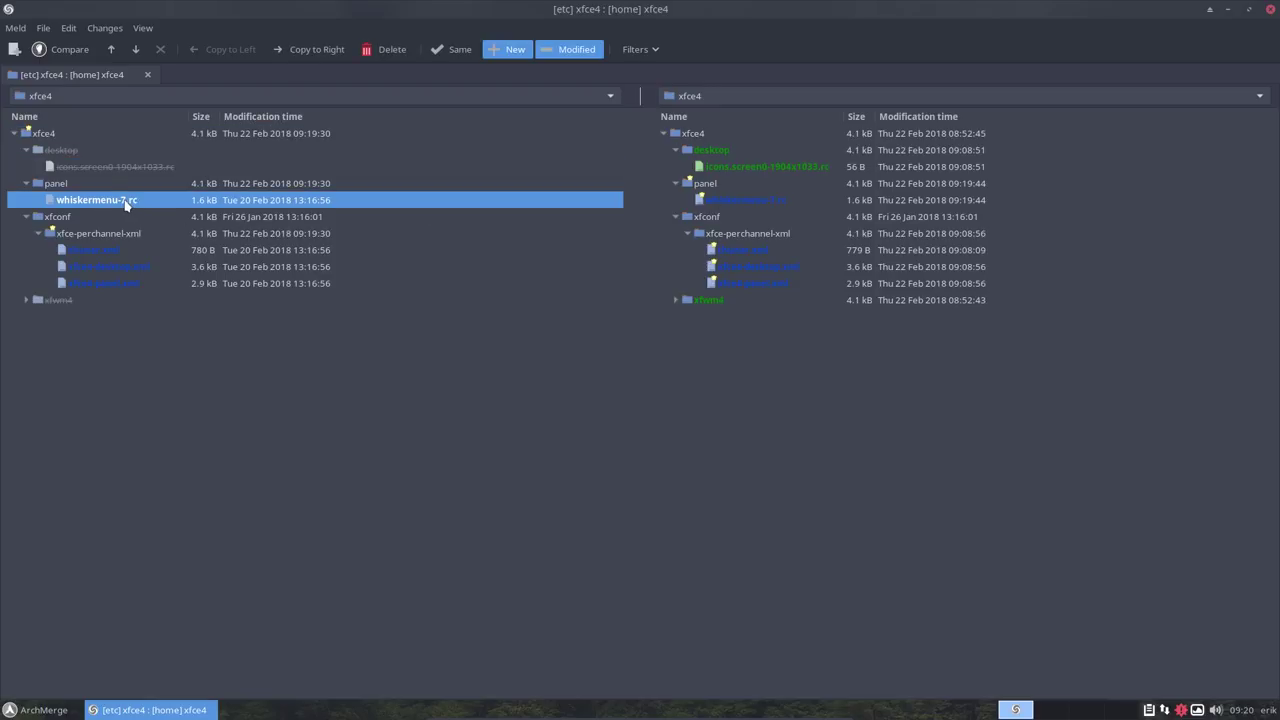
double_click(124, 203)
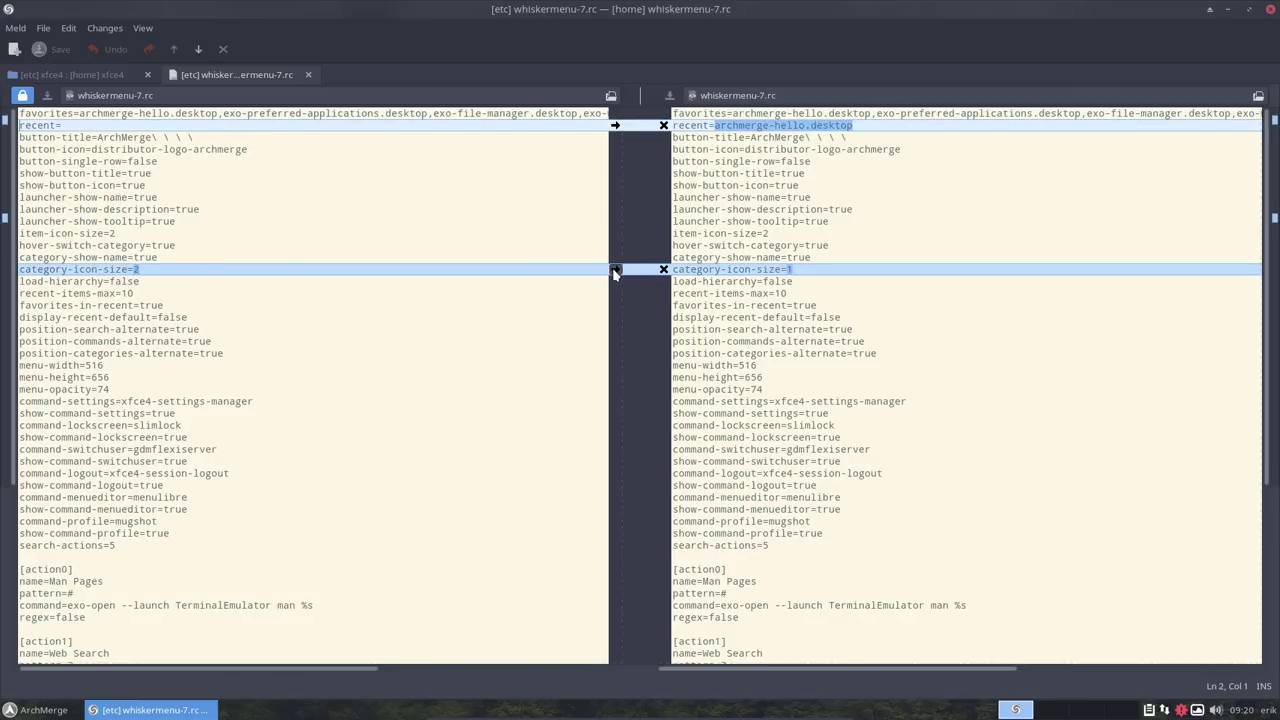
Step: Copy the skel category-icon-size=2 line into the home file, then close and save it
left_click(615, 270)
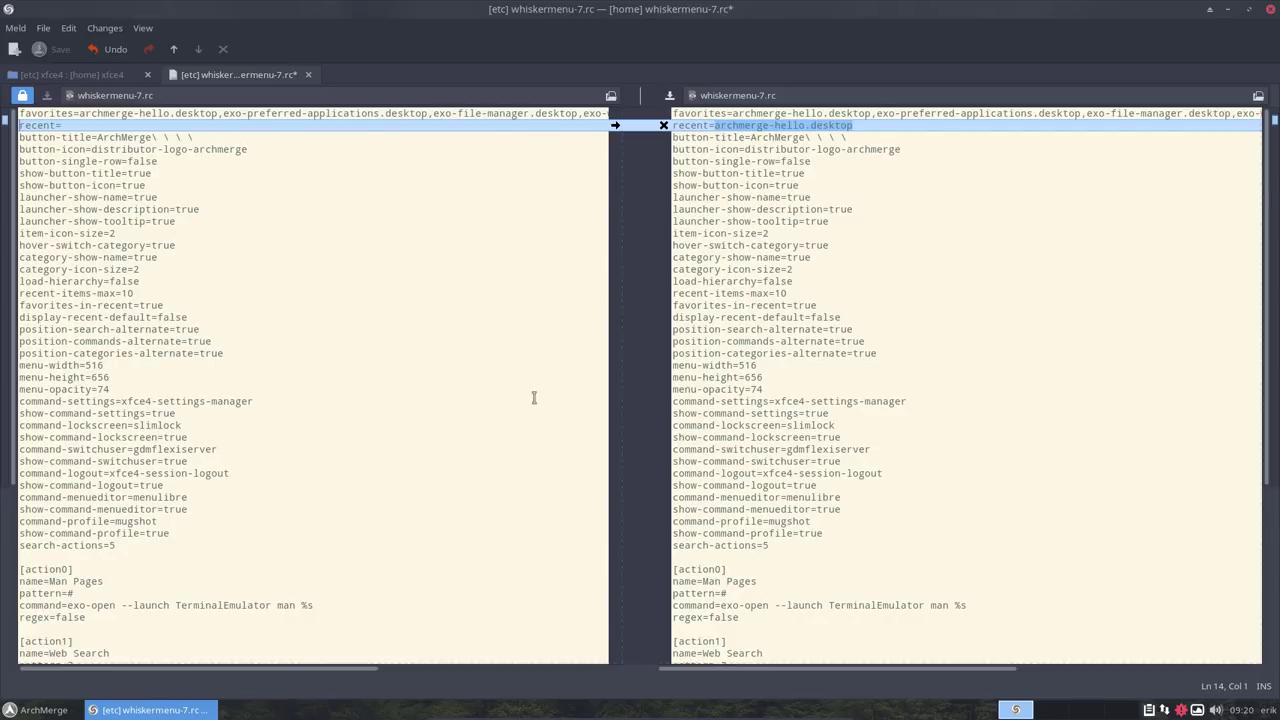
scroll(534, 398, "down", 7)
scroll(534, 398, "up", 7)
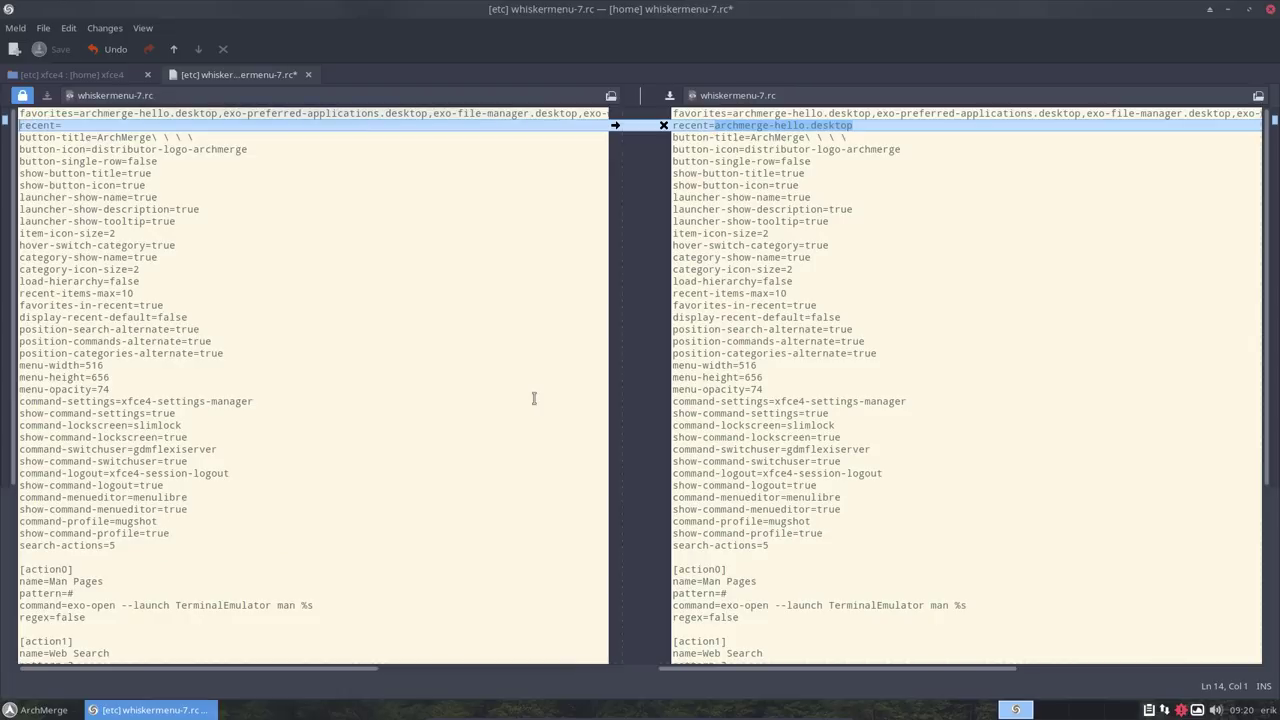
left_click(309, 75)
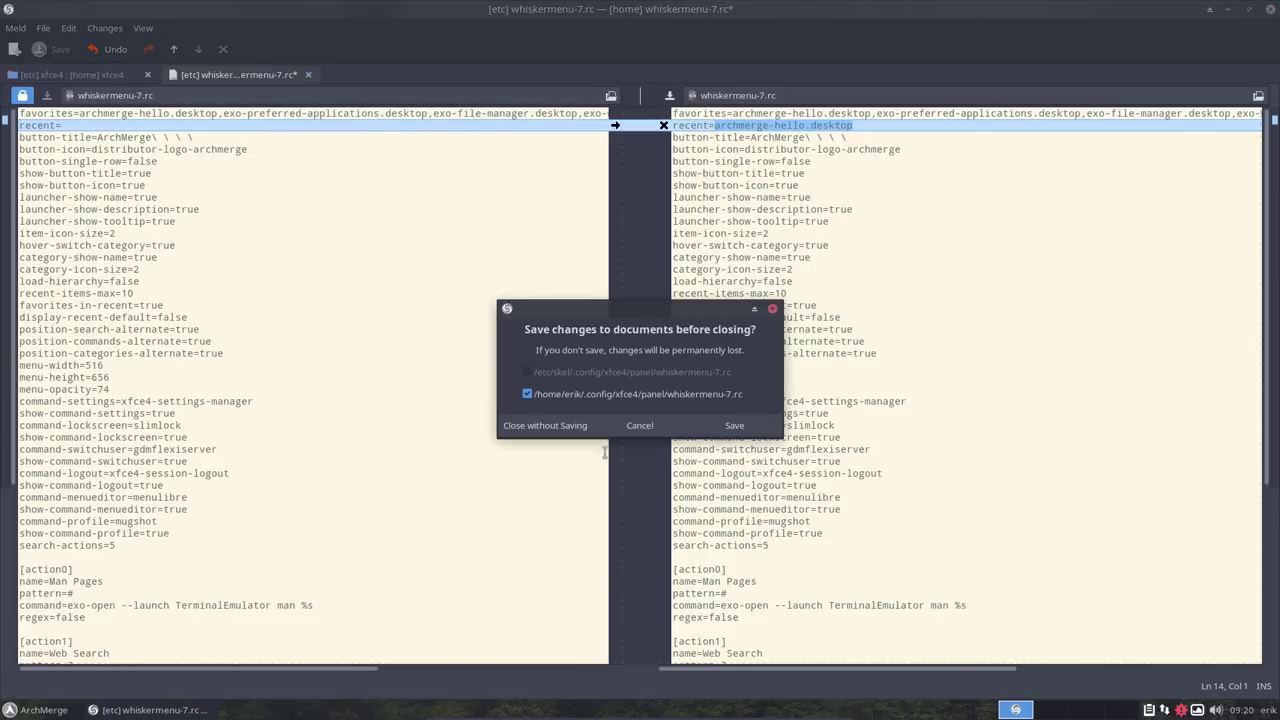
left_click(731, 426)
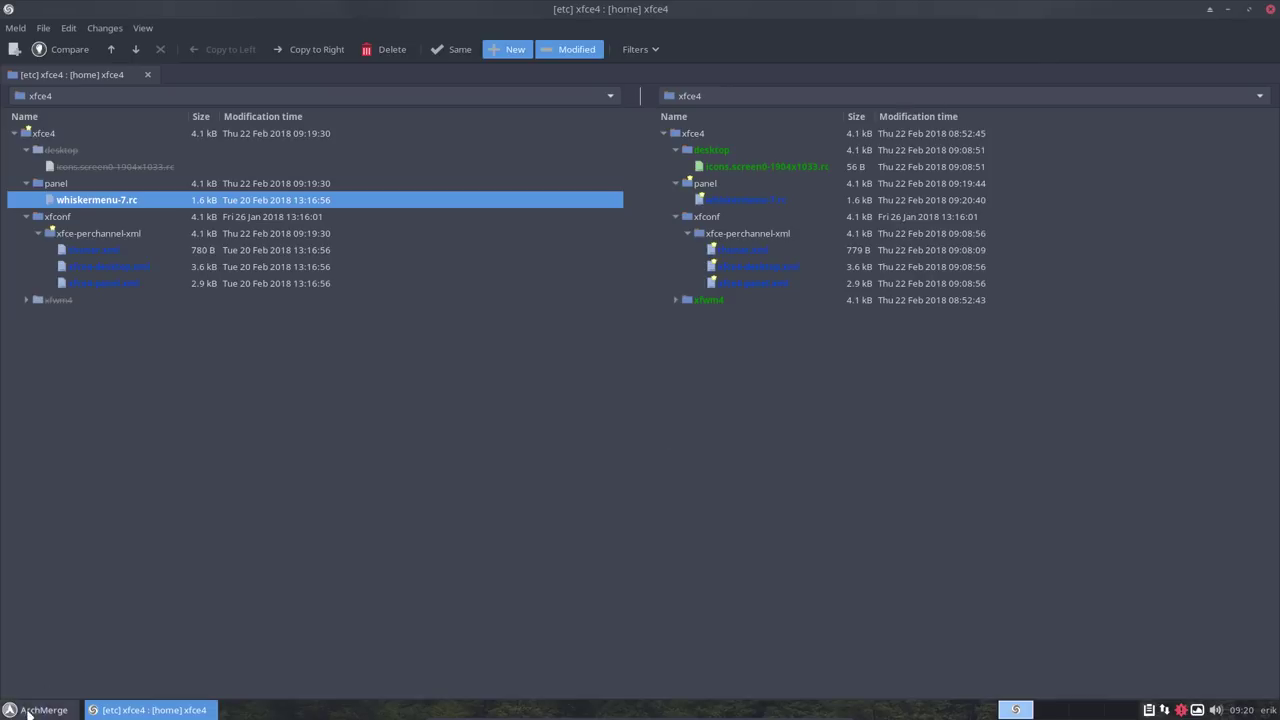
Step: Change the Whisker Menu category icon size to Small in its properties
left_click(28, 712)
left_click(30, 354)
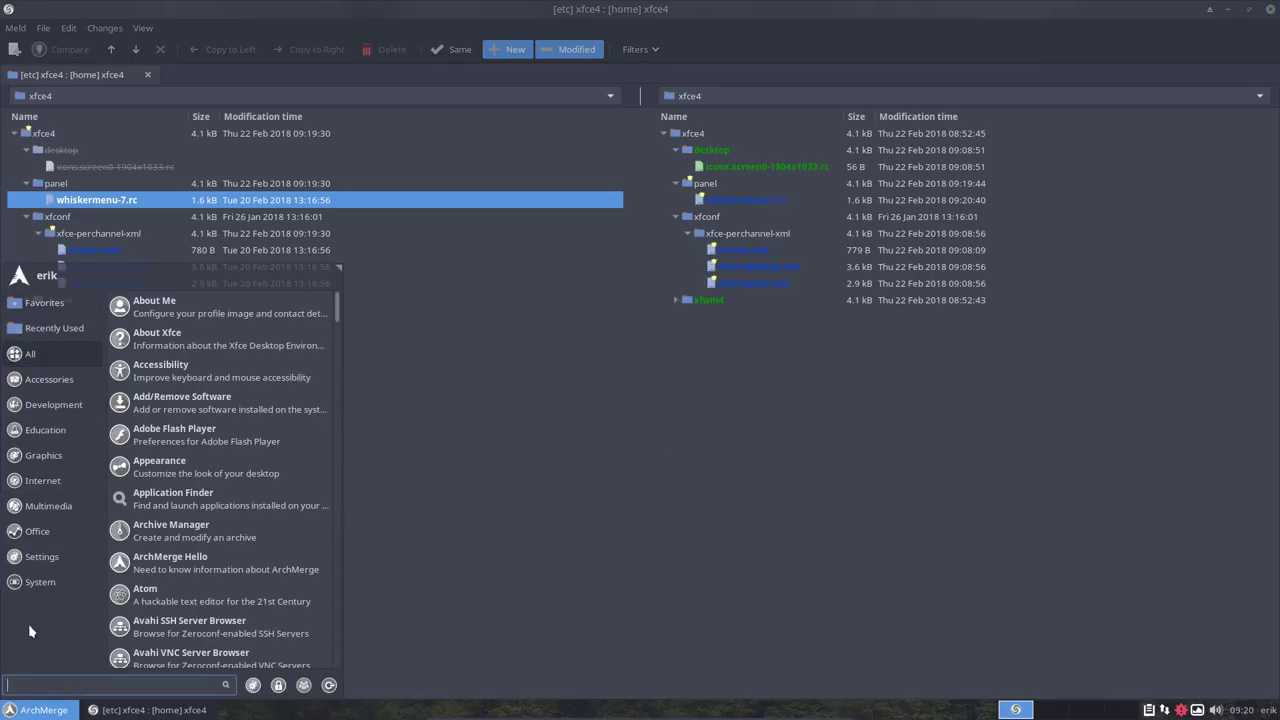
left_click(30, 711)
right_click(30, 711)
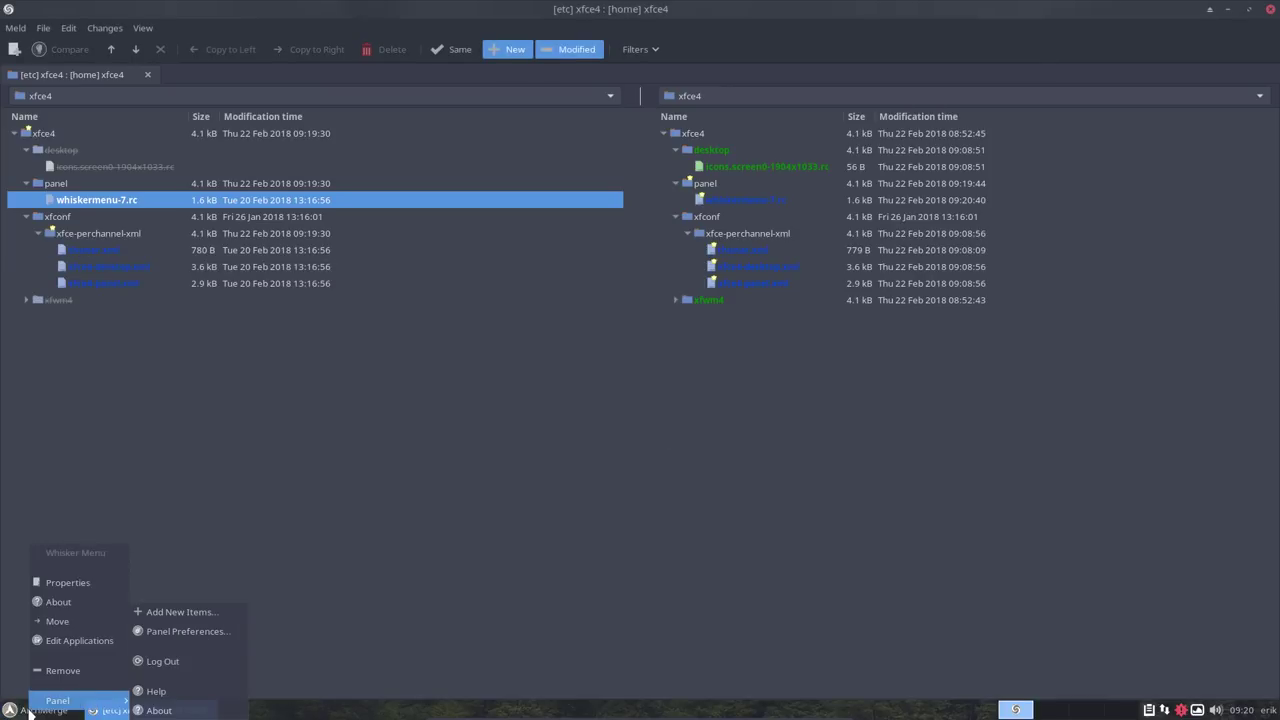
left_click(76, 583)
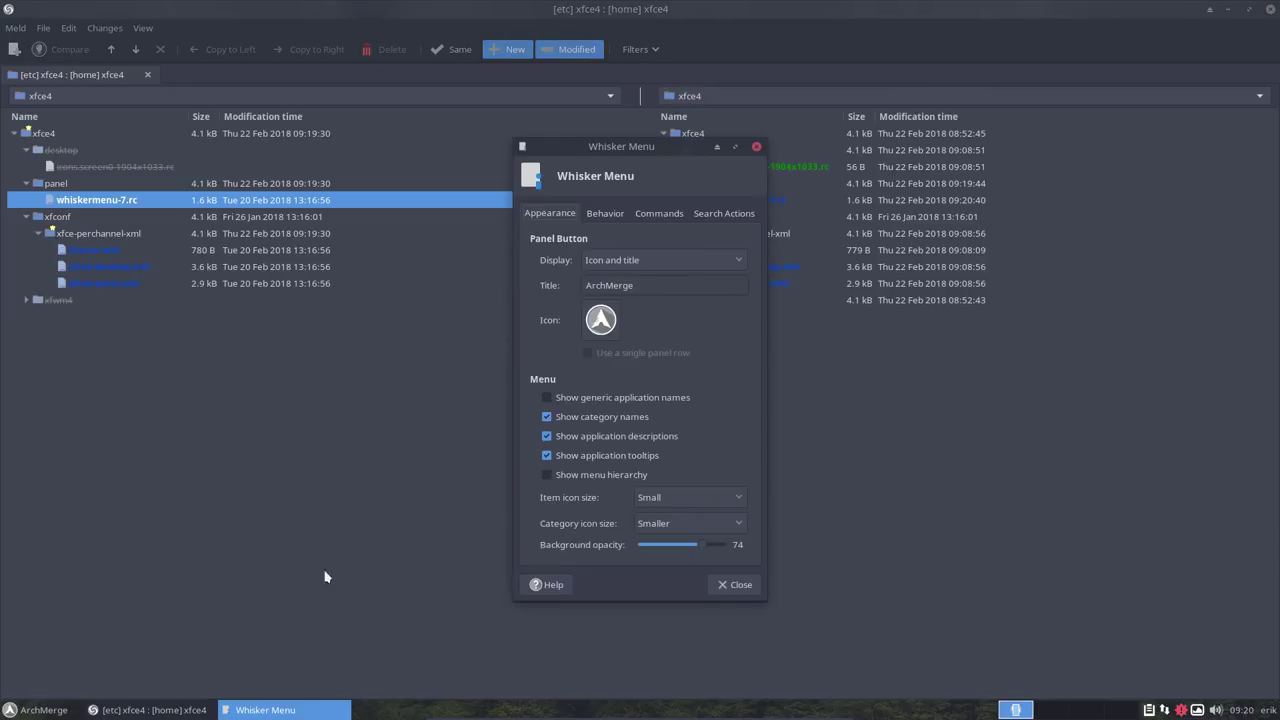
left_click(710, 526)
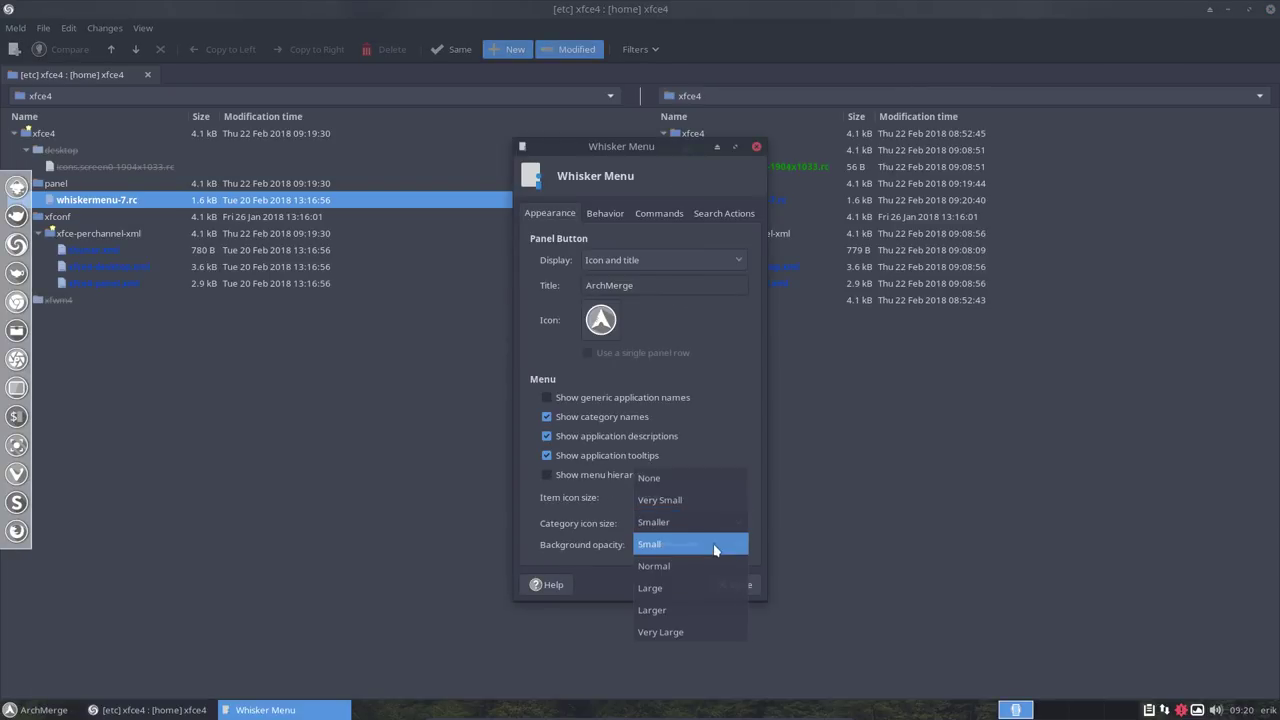
left_click(714, 543)
left_click(757, 148)
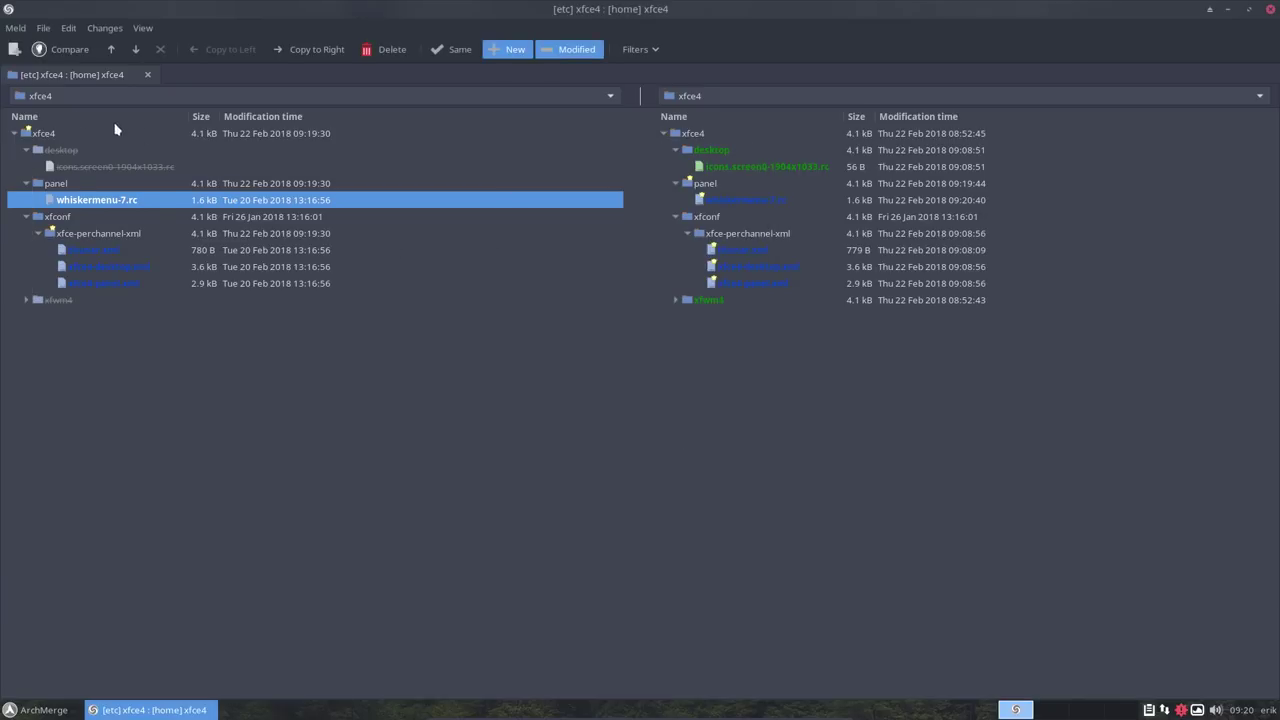
Step: Load the /etc/skel/.config/Thunar folder in Meld's left pane
left_click(40, 98)
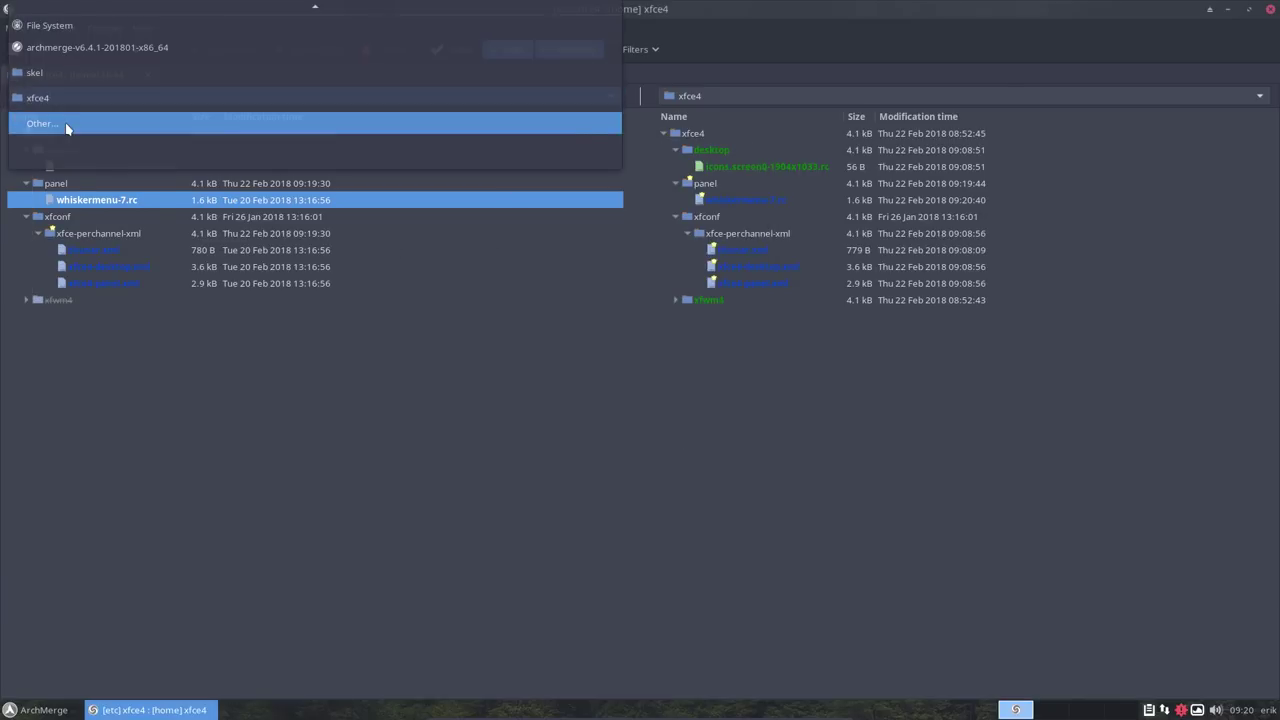
left_click(48, 123)
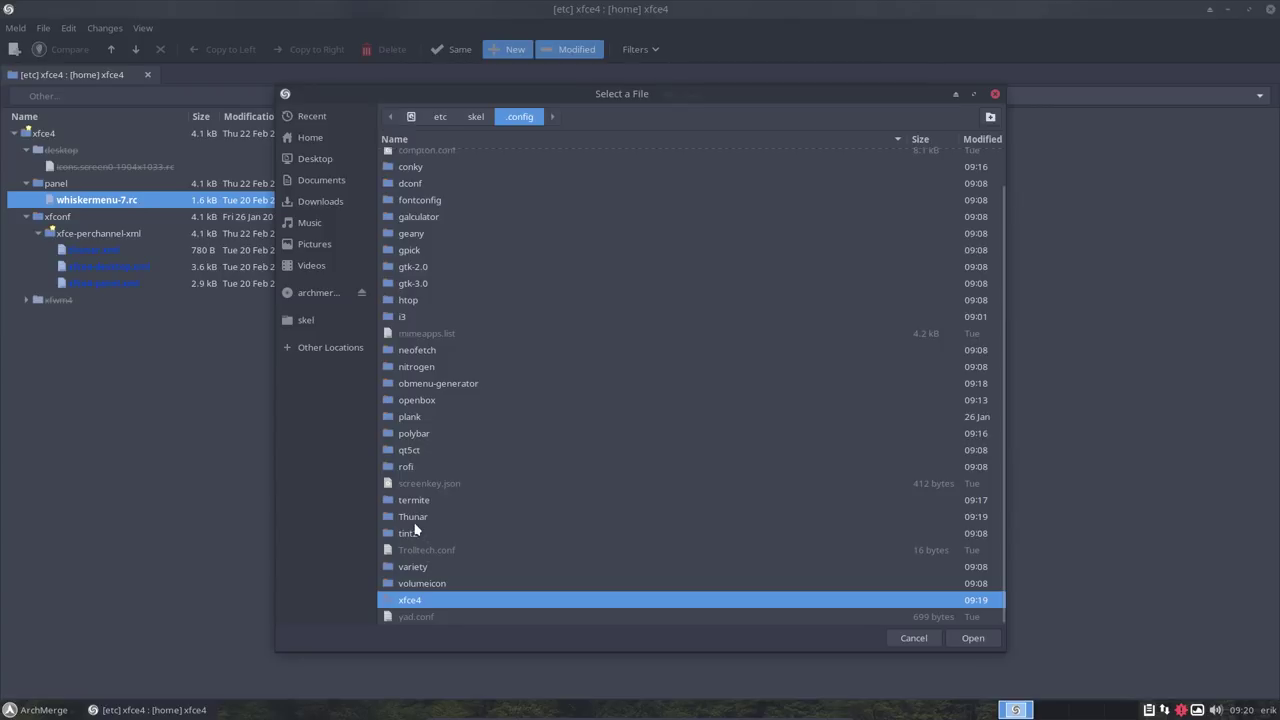
left_click(414, 520)
left_click(965, 640)
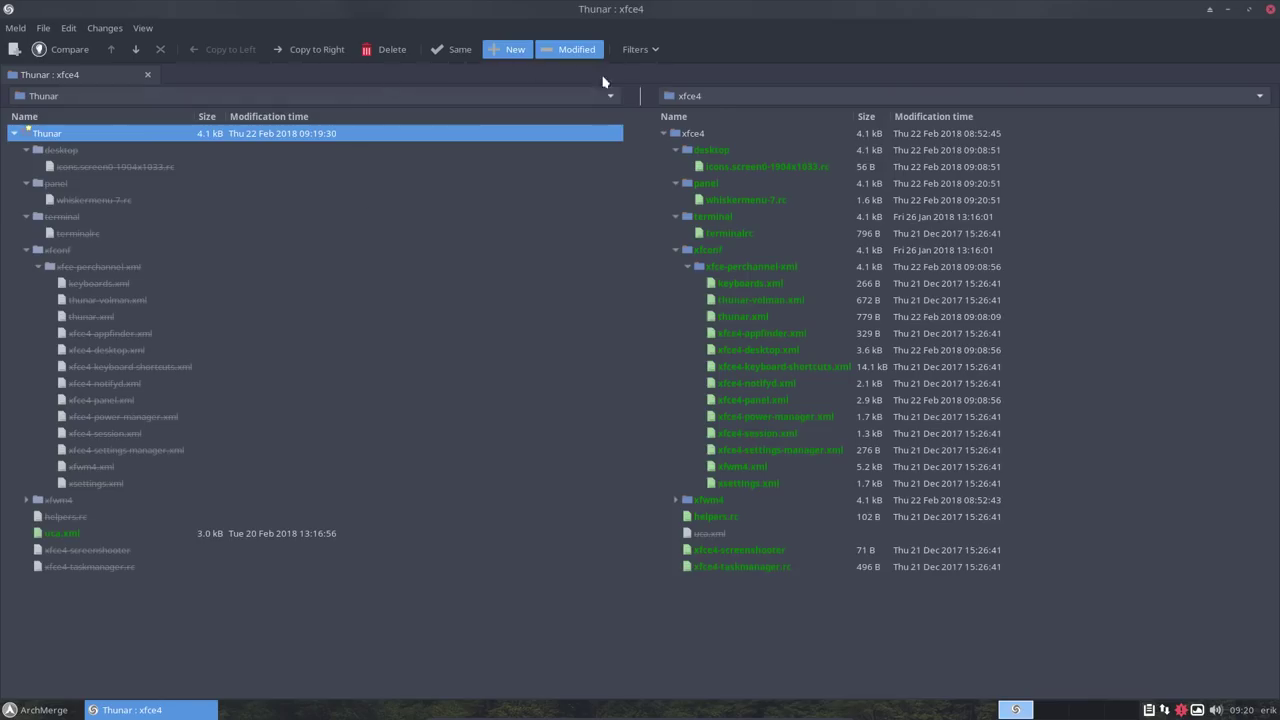
Step: Load the home .config/Thunar folder on the right, select accels.scm, and close Meld
left_click(706, 97)
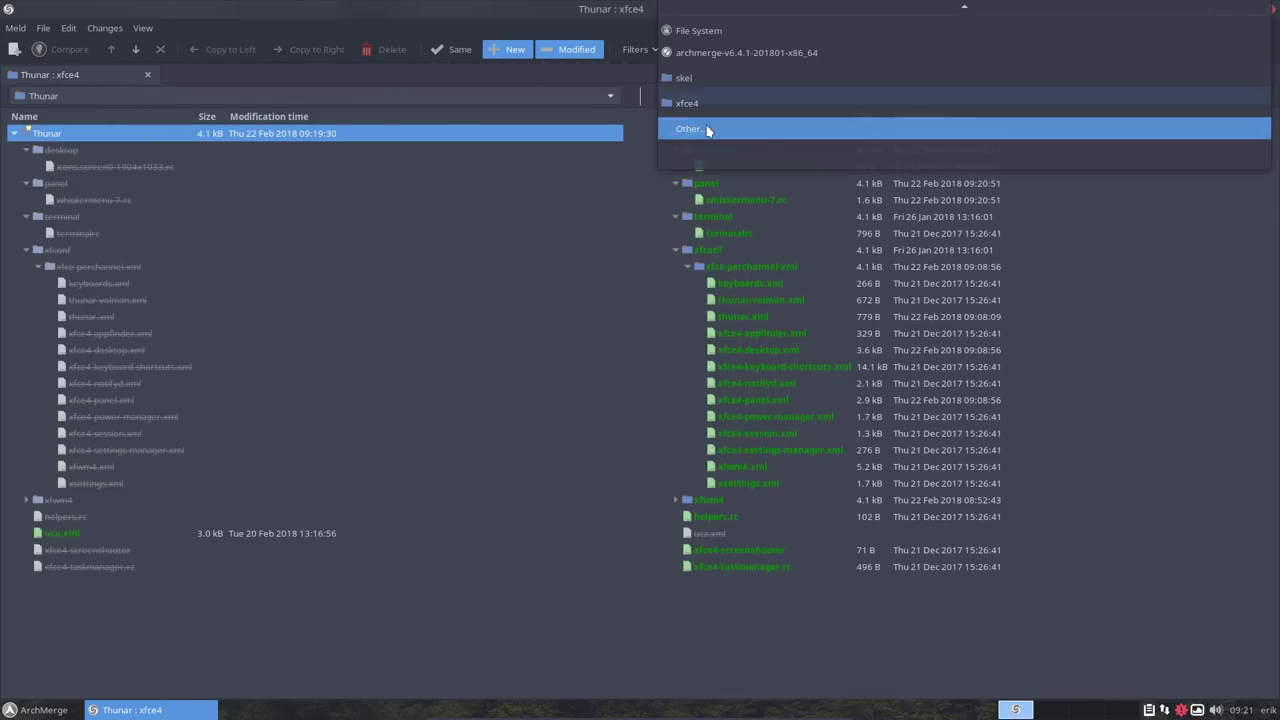
left_click(706, 129)
left_click(446, 468)
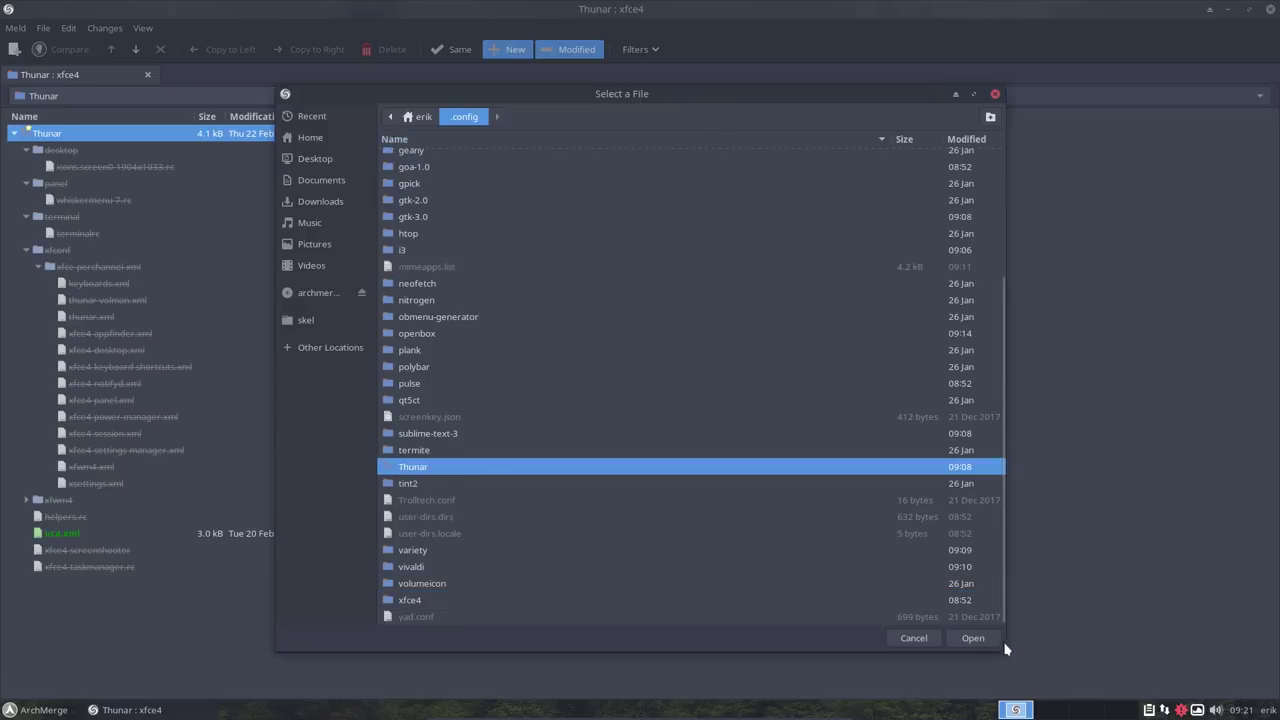
left_click(972, 640)
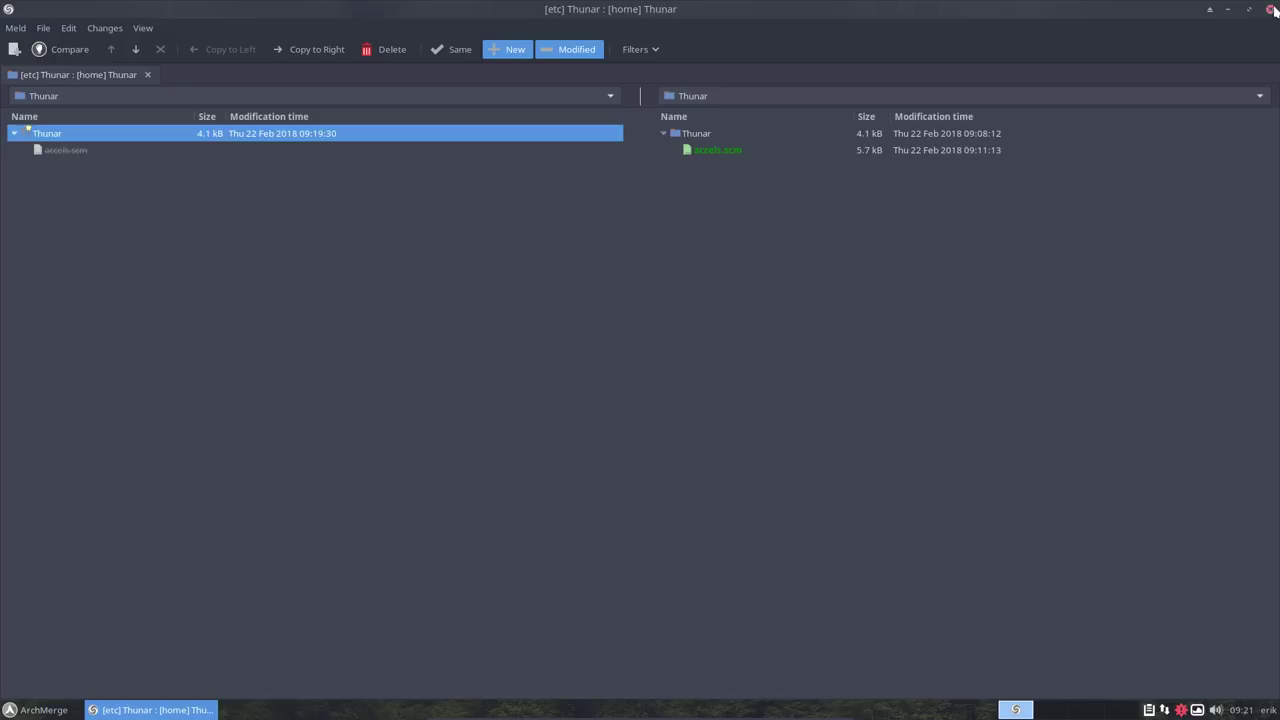
left_click(710, 149)
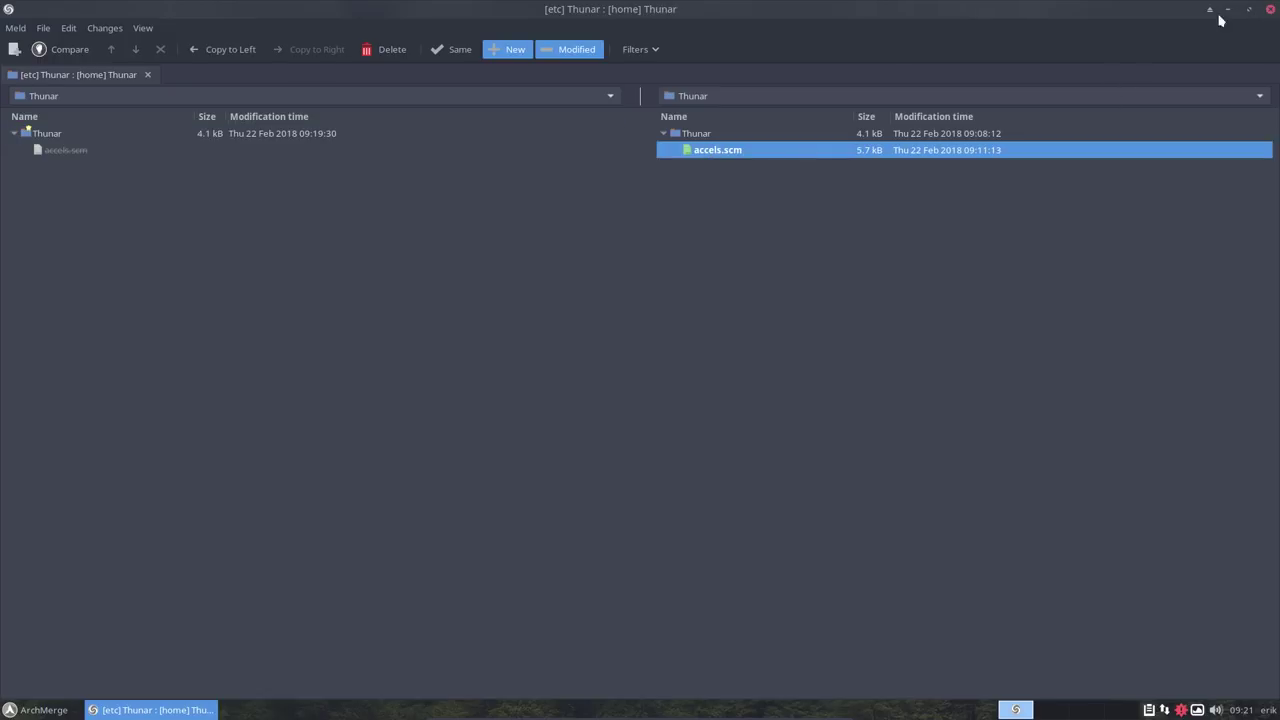
left_click(1271, 10)
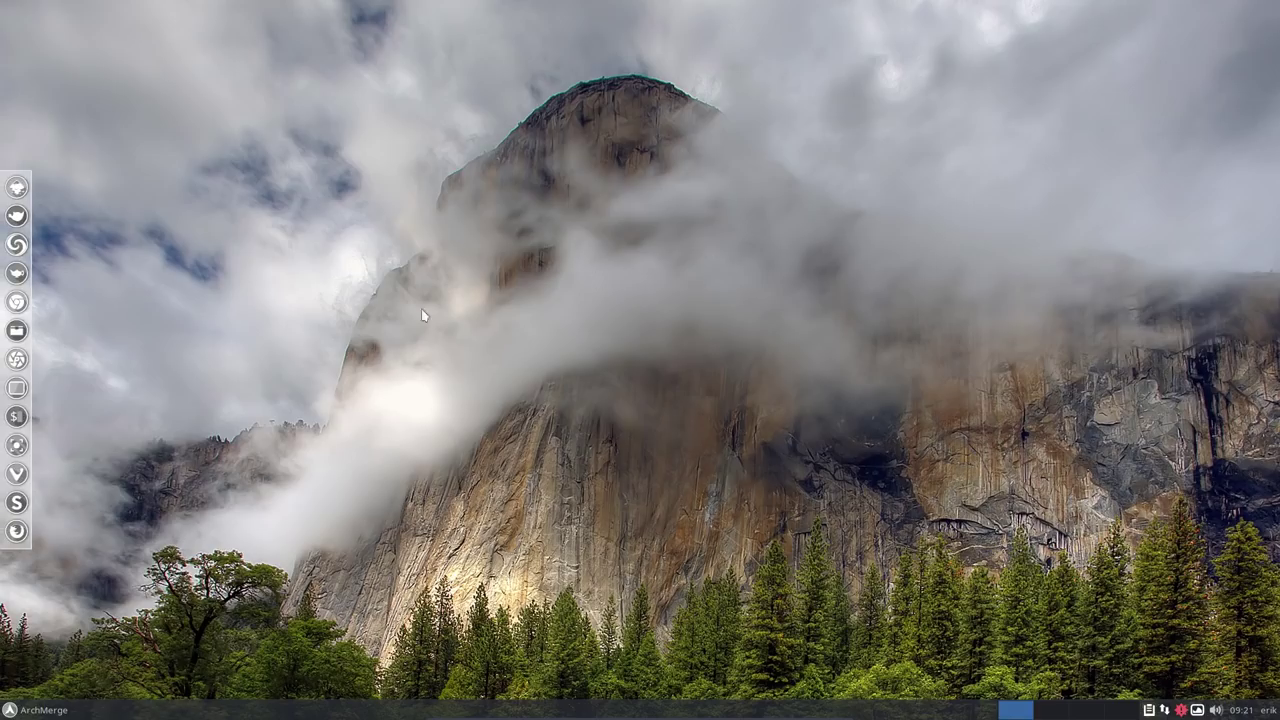
Step: In a new terminal, list the available archmerge packages, then run sudo pacman -Syu
key("ctrl+alt+t")
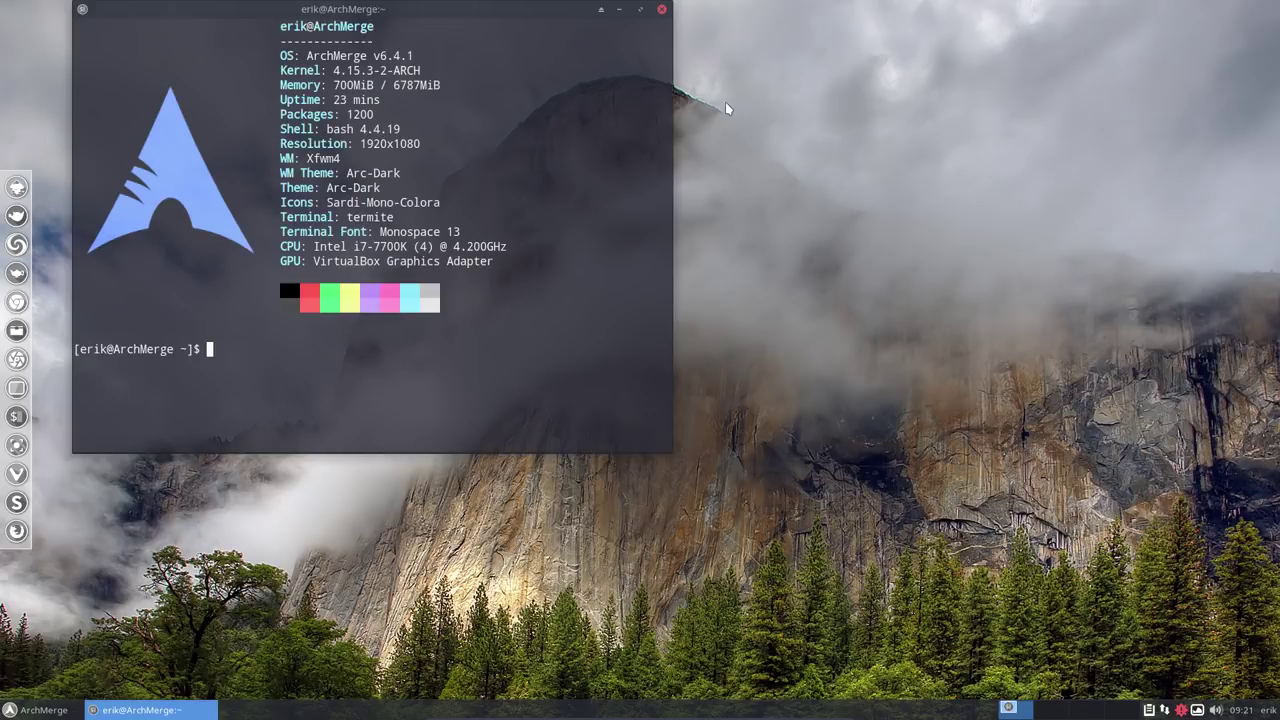
type("sudo pamc")
key("BackSpace")
key("BackSpace")
type("cman -S archm")
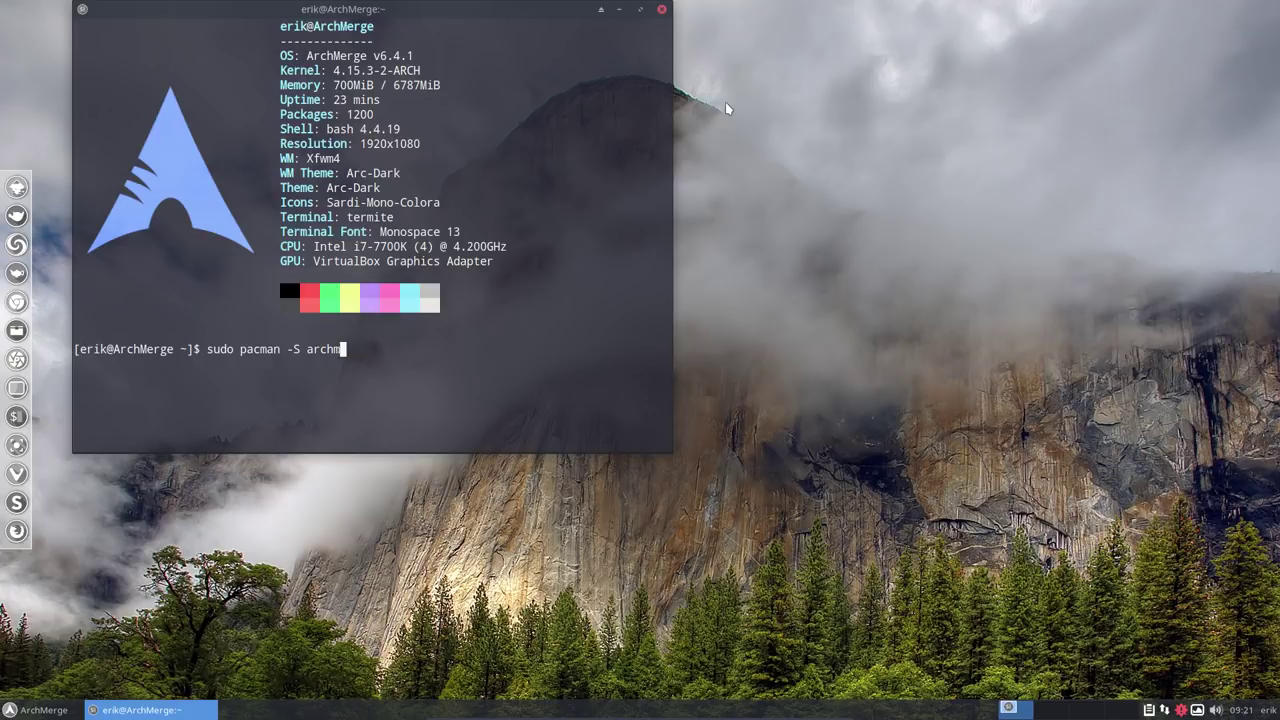
type("erge")
key("Tab")
key("Tab")
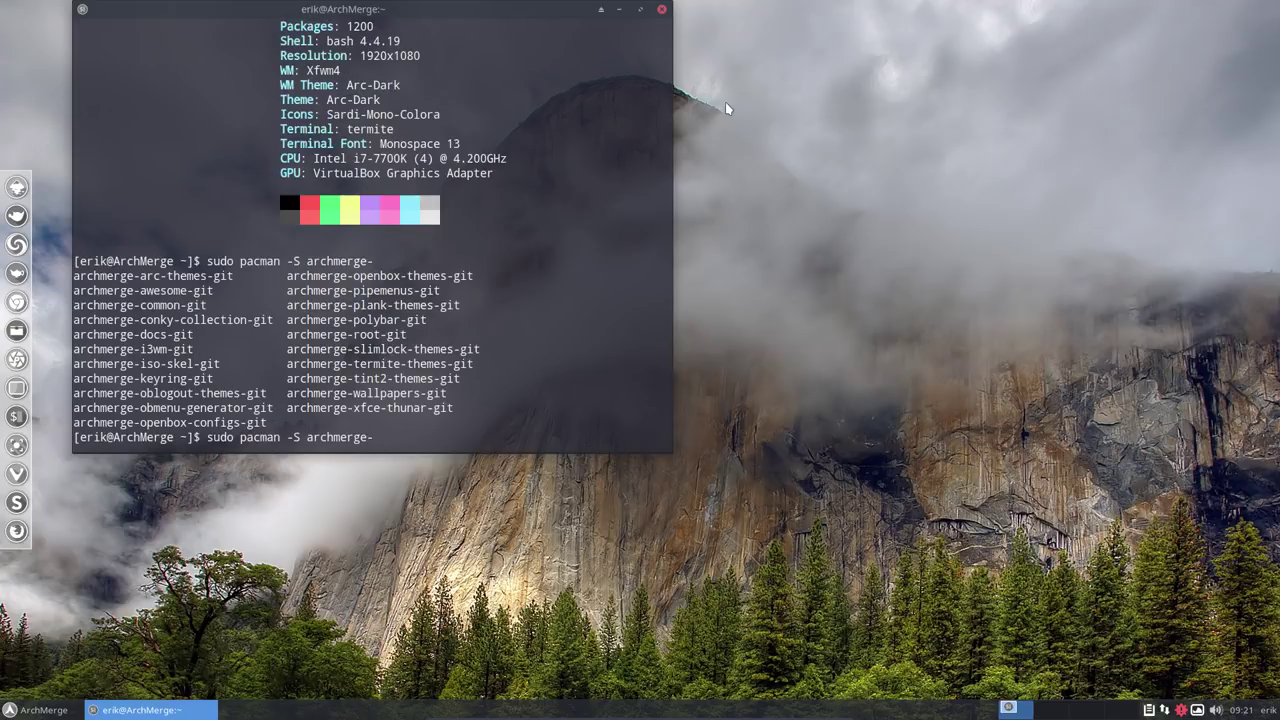
key("BackSpace")
key("BackSpace")
key("BackSpace")
key("BackSpace")
key("BackSpace")
key("BackSpace")
key("BackSpace")
key("BackSpace")
key("BackSpace")
key("BackSpace")
key("BackSpace")
type("yu")
key("Return")
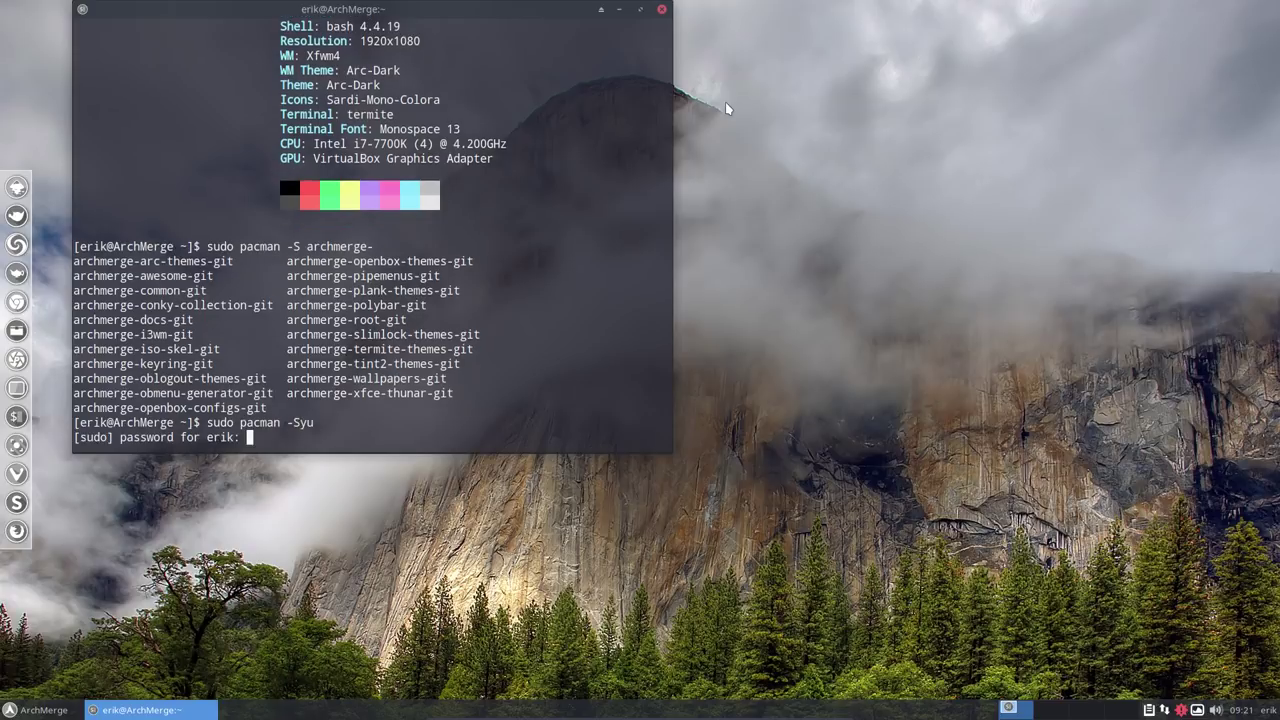
Step: Submit the sudo password and confirm the upgrade, which fails on file conflicts
key("Return")
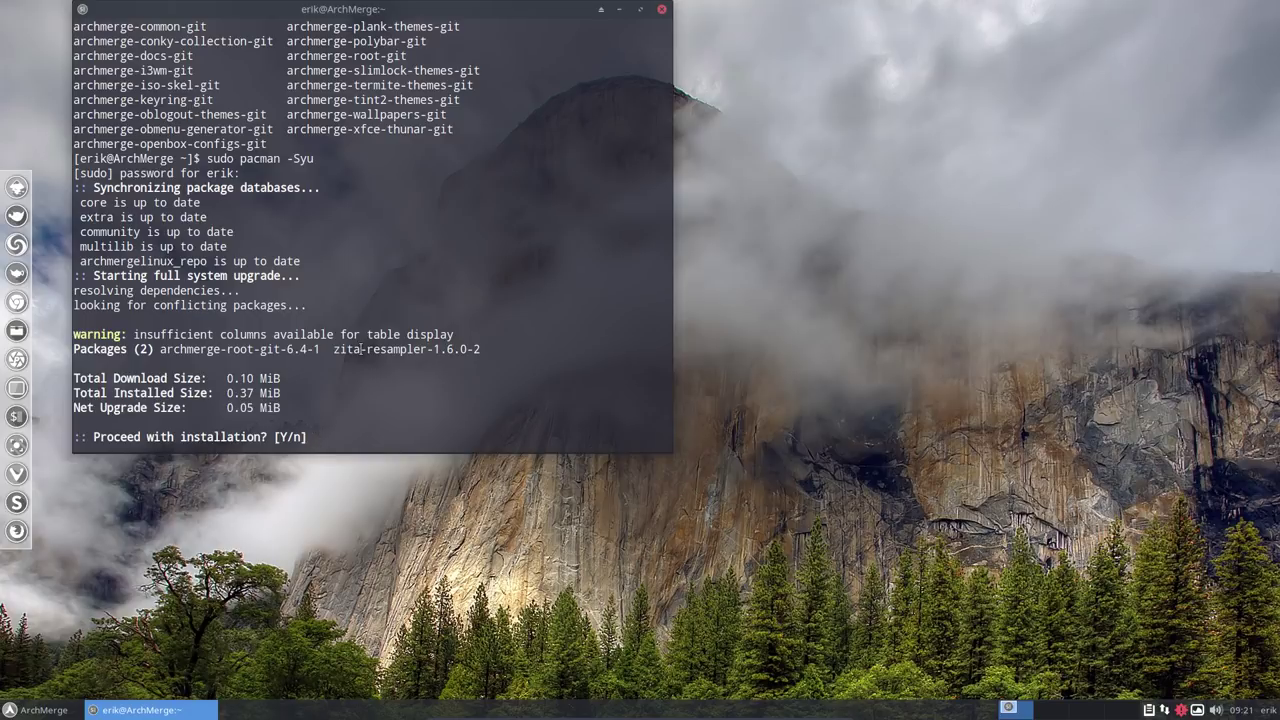
type("y")
key("Return")
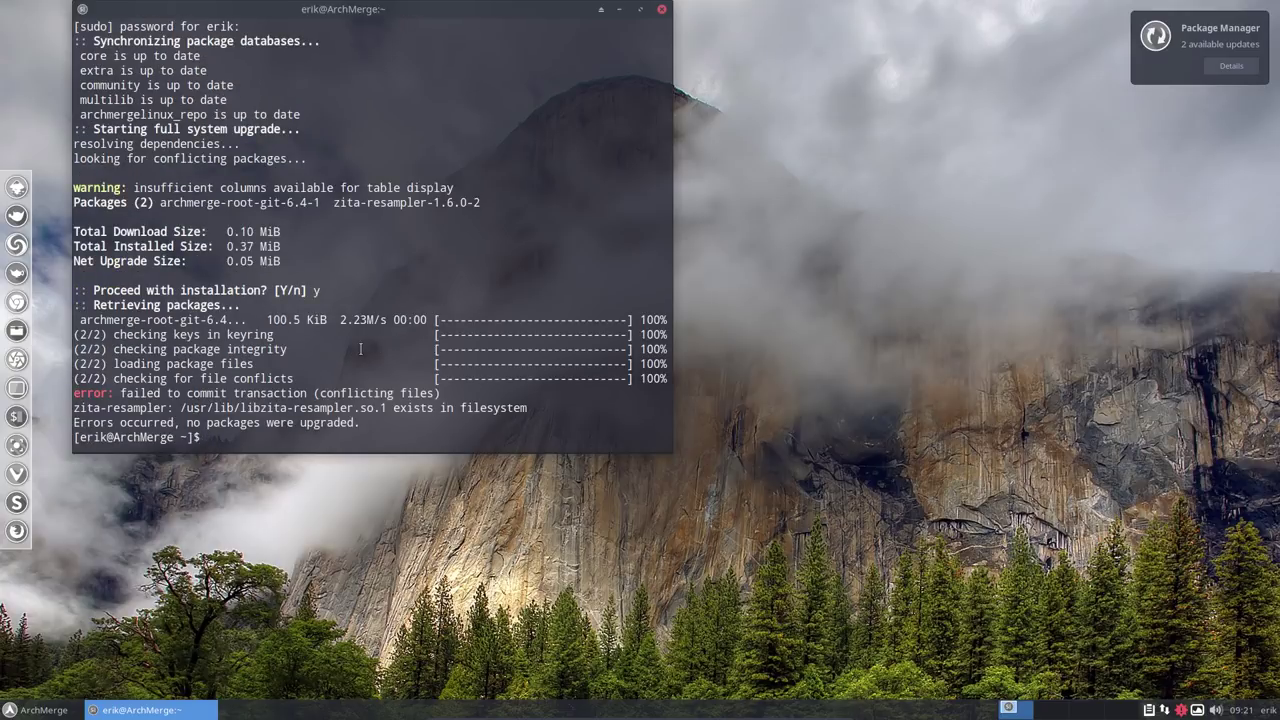
Step: Upgrade archmerge-root-git from 6.2-6 to 6.4-1 with 'sudo pacman -S archmerge-root-git', then close the terminal
key("ctrl+c")
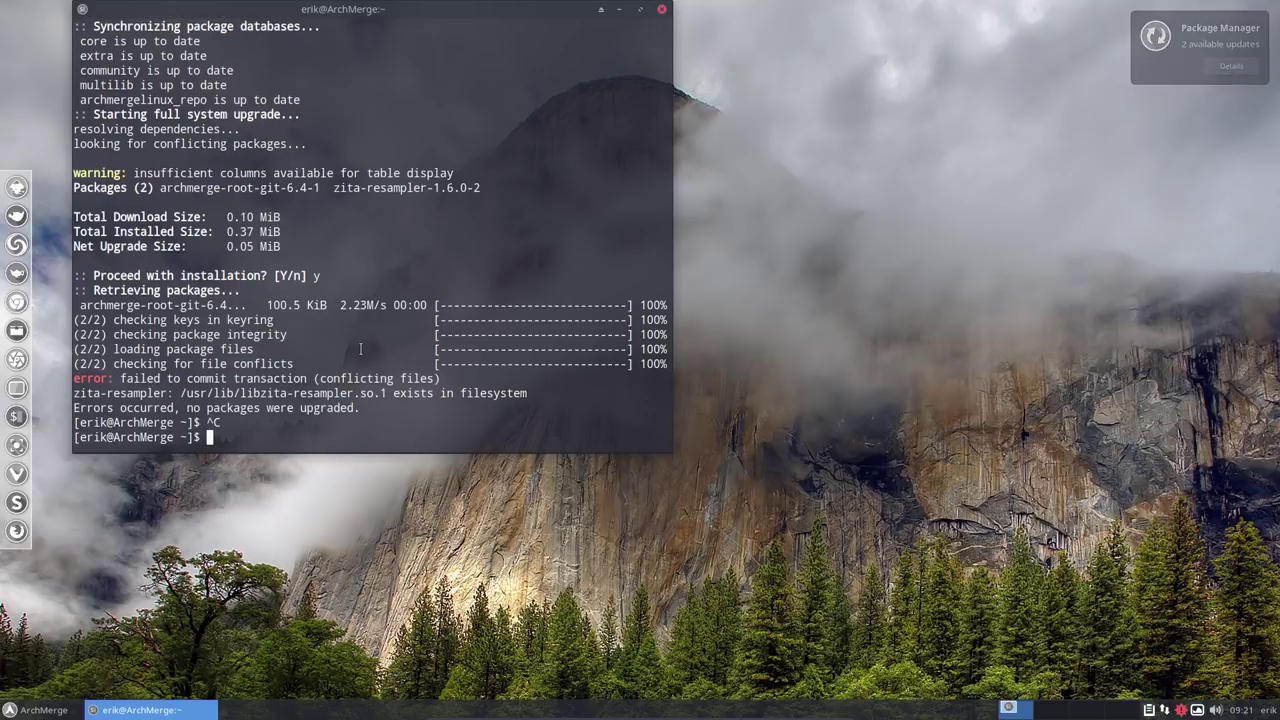
key("Up")
key("BackSpace")
key("BackSpace")
type("arche")
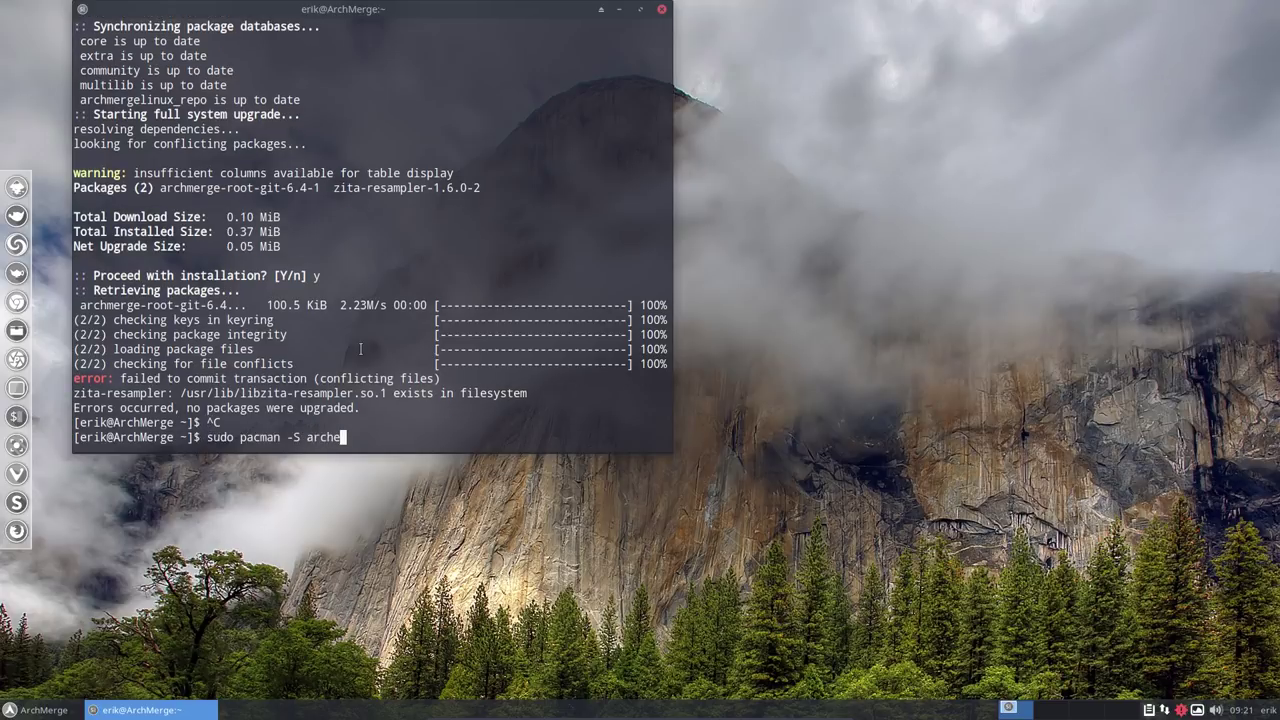
key("BackSpace")
type("merge-root-git")
key("Return")
type("y")
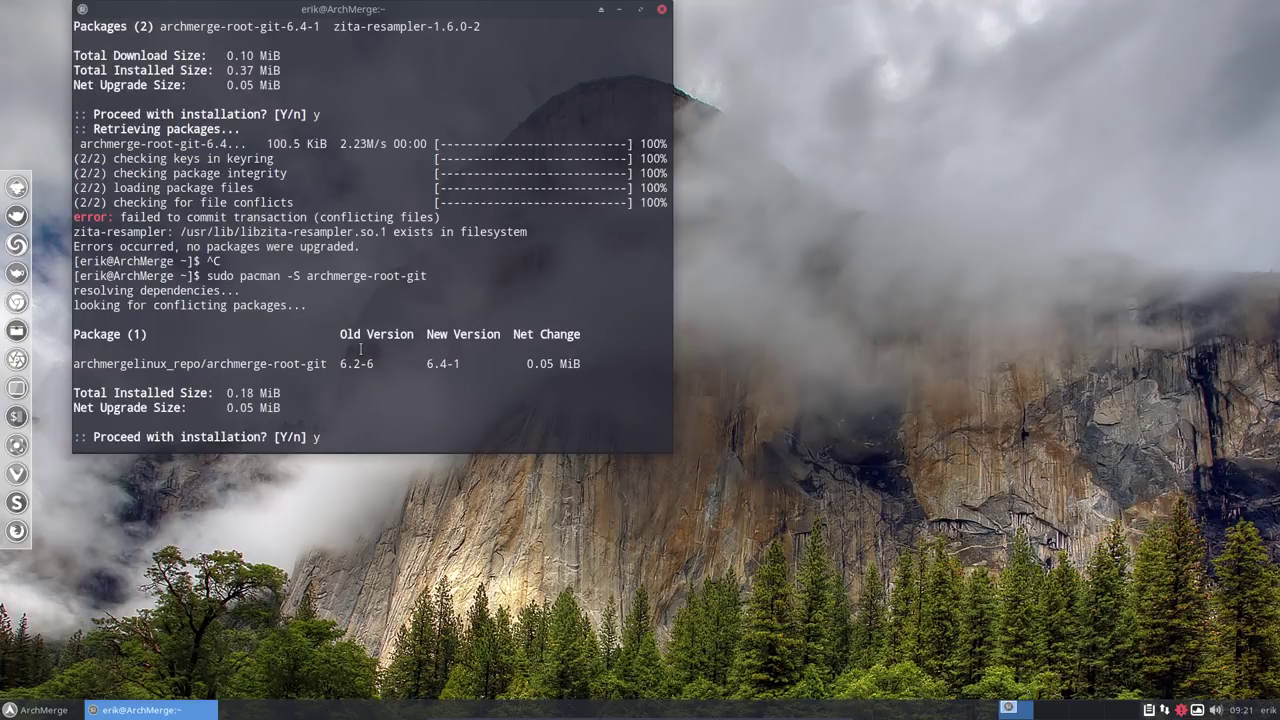
key("Return")
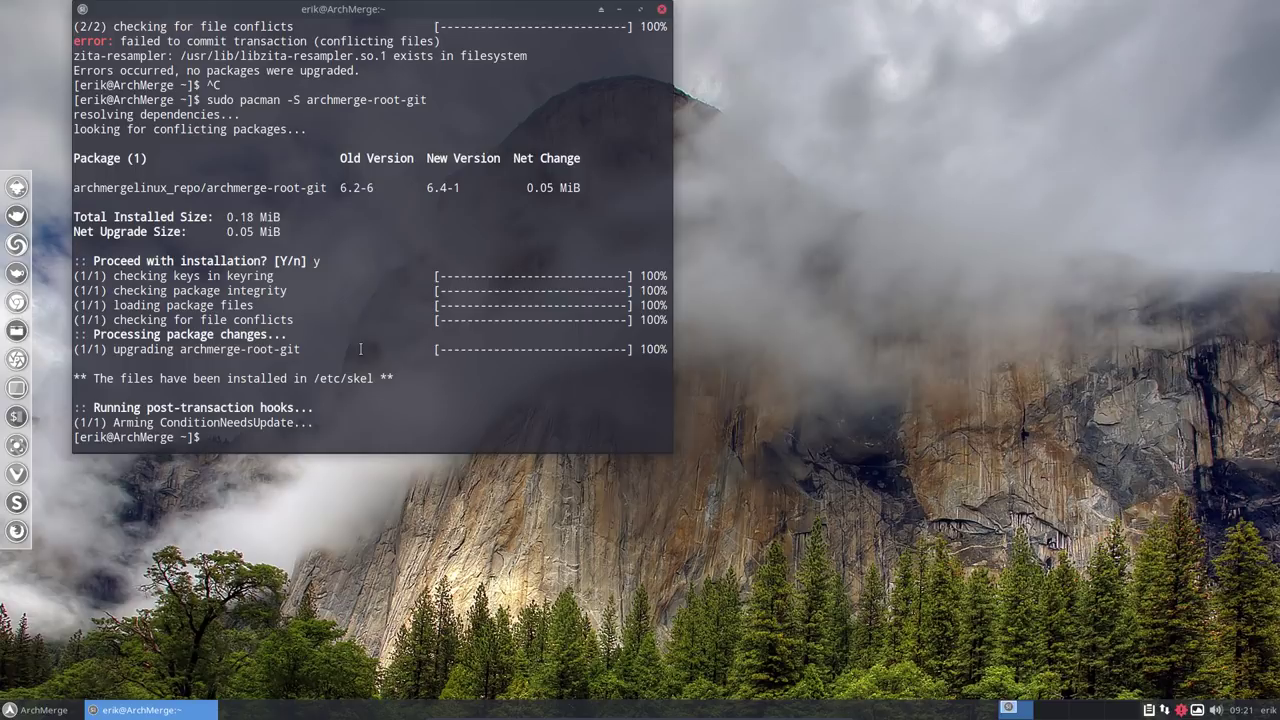
left_click_drag(318, 378, 379, 378)
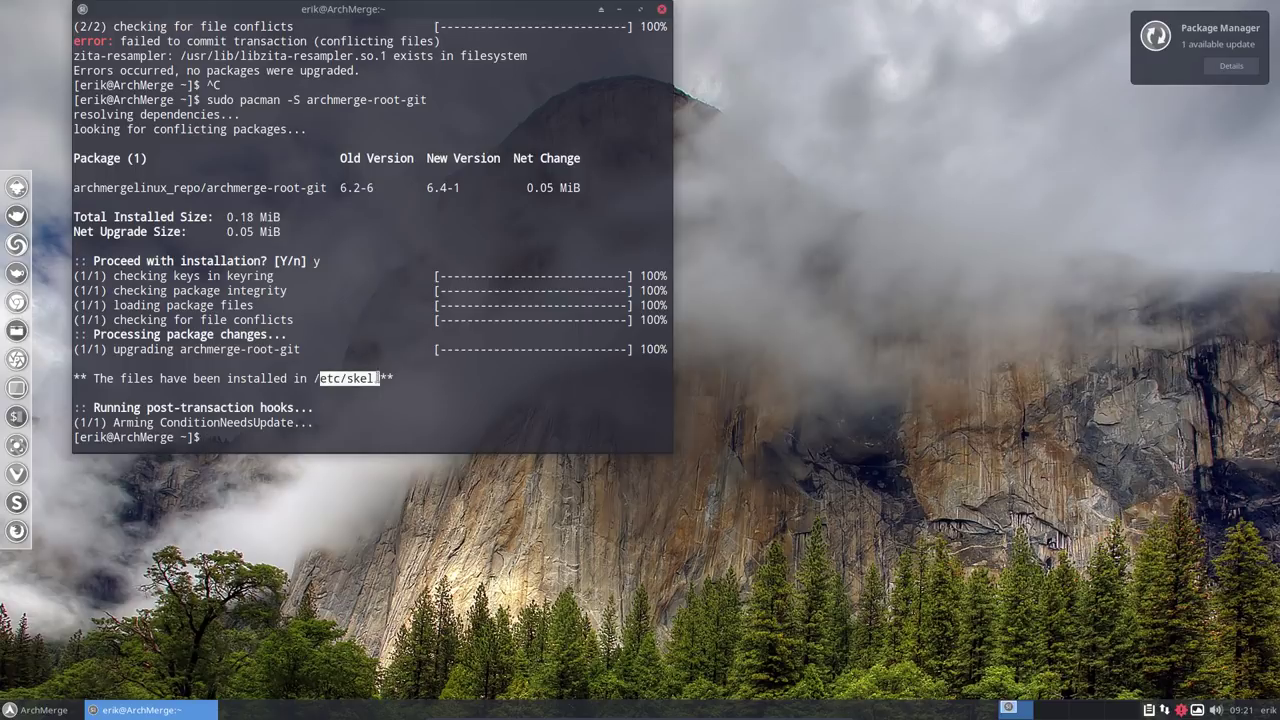
left_click(661, 9)
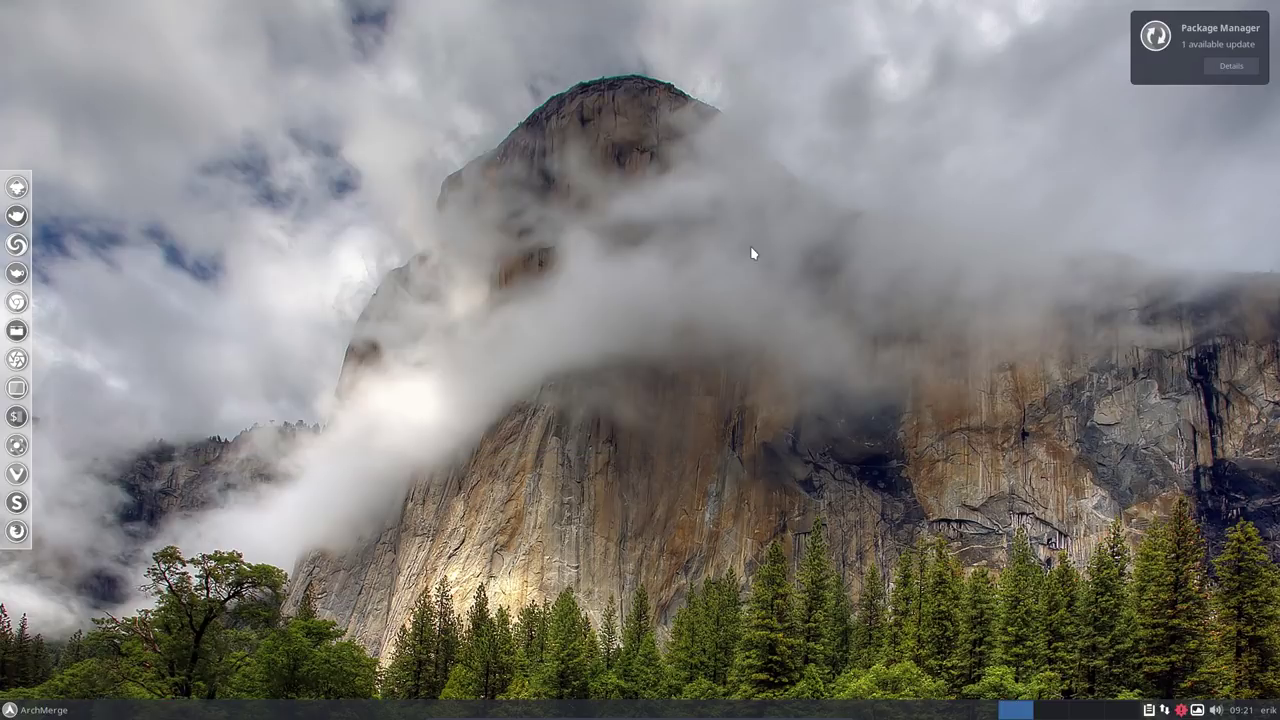
Step: Launch Meld with super+m and pick /etc/skel as the first folder of a directory comparison
key("super+m")
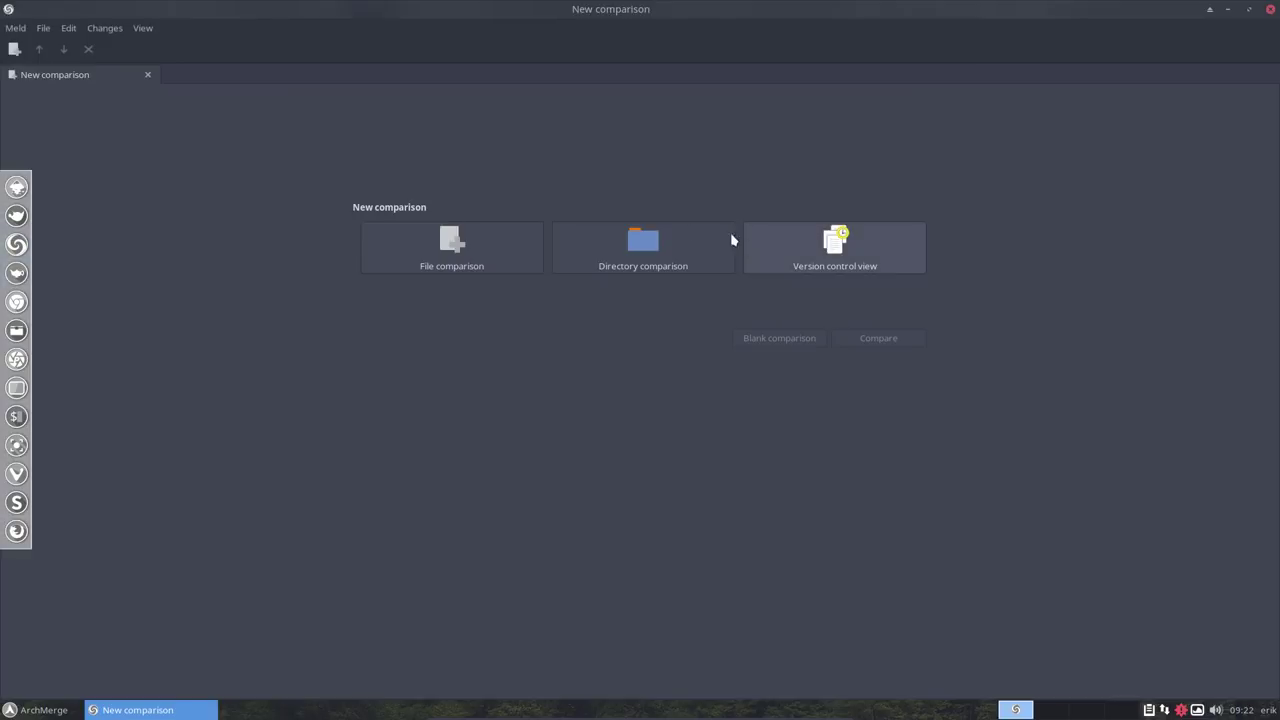
left_click(635, 247)
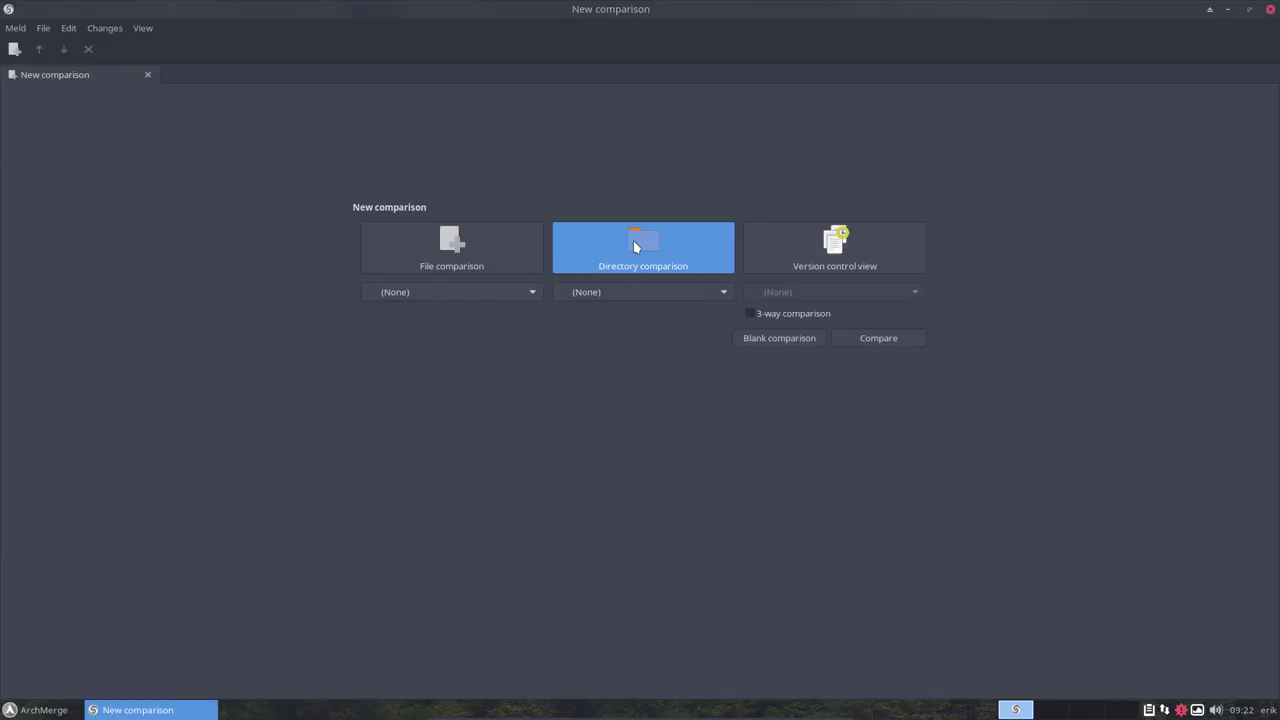
left_click(494, 296)
left_click(451, 270)
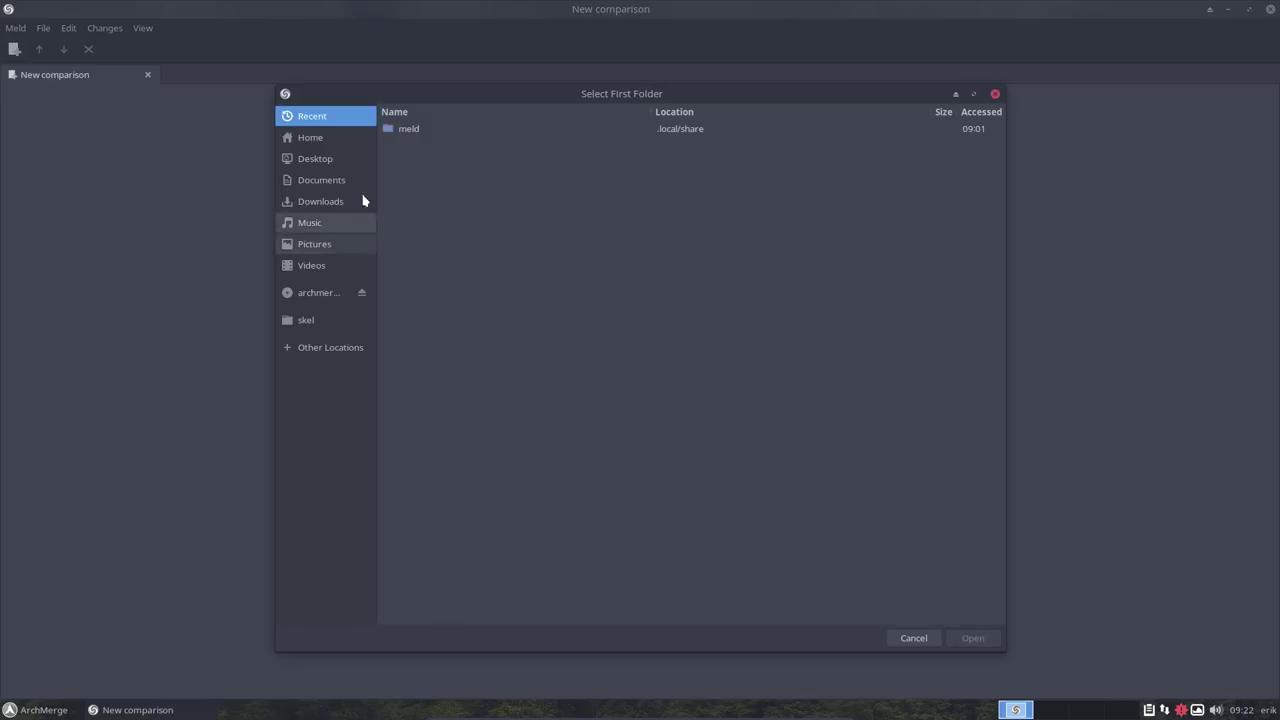
left_click(332, 321)
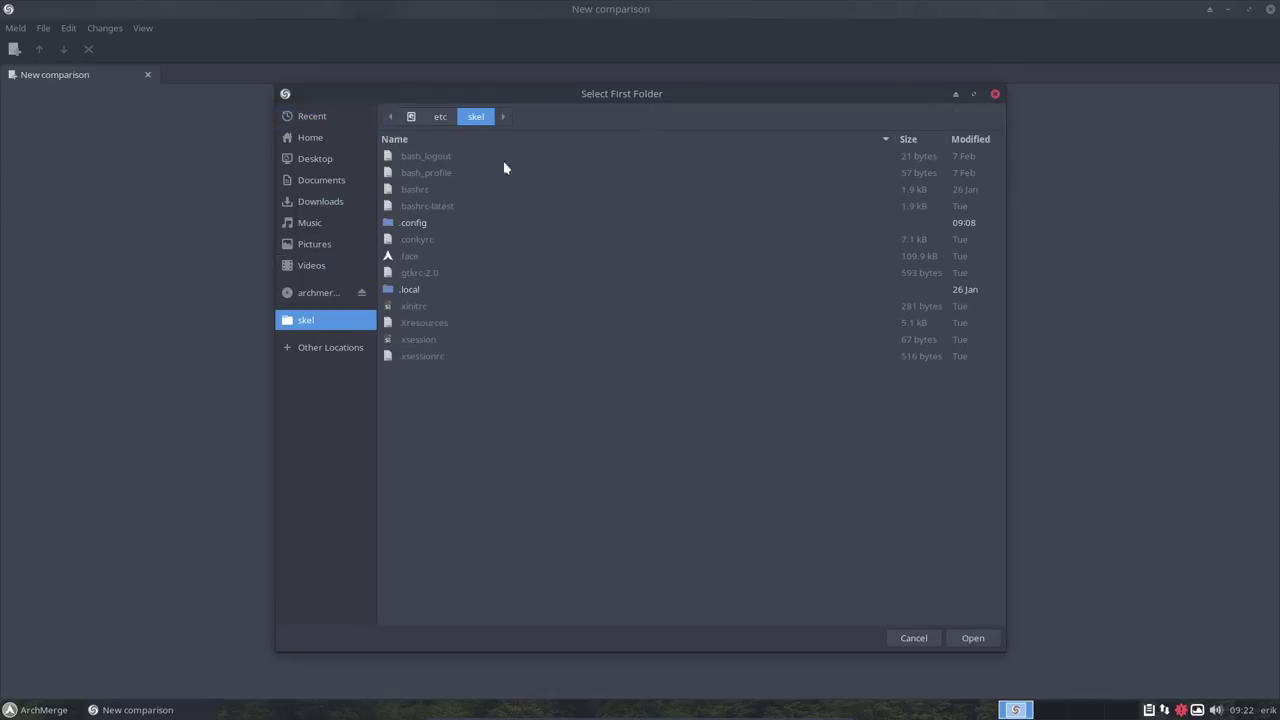
left_click(971, 641)
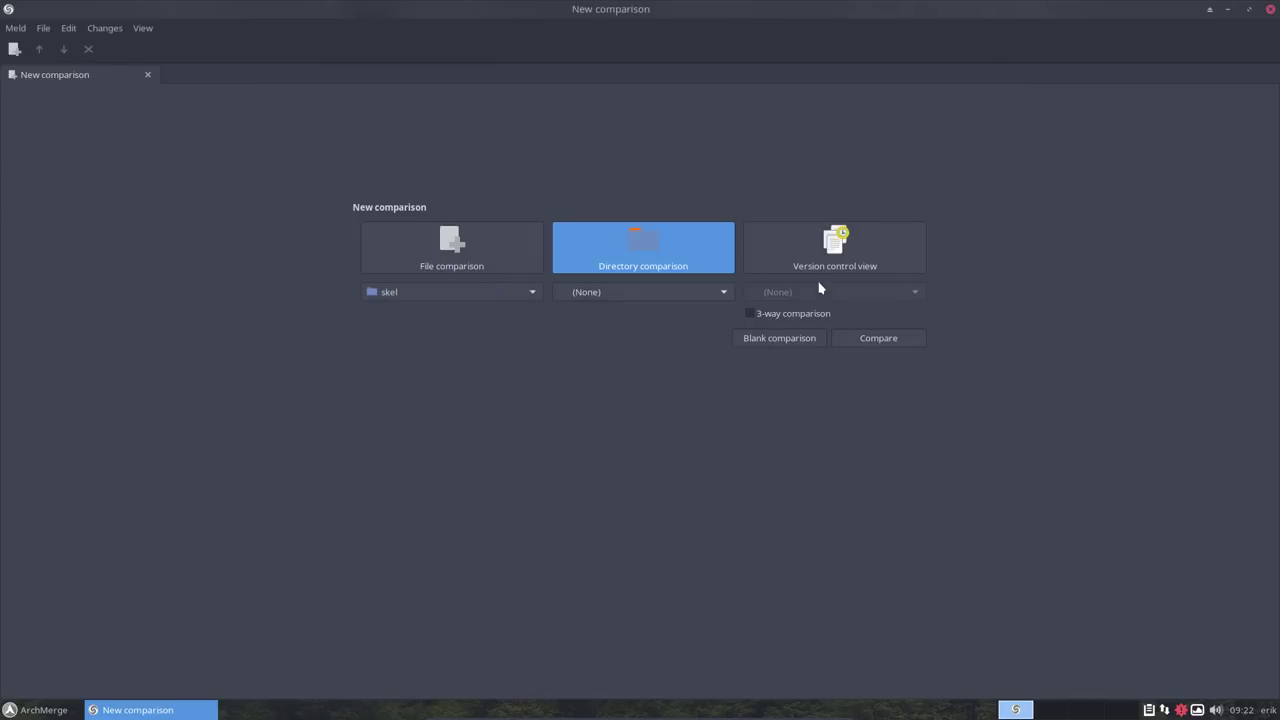
Step: Pick the home folder as the second folder and run the comparison
left_click(721, 294)
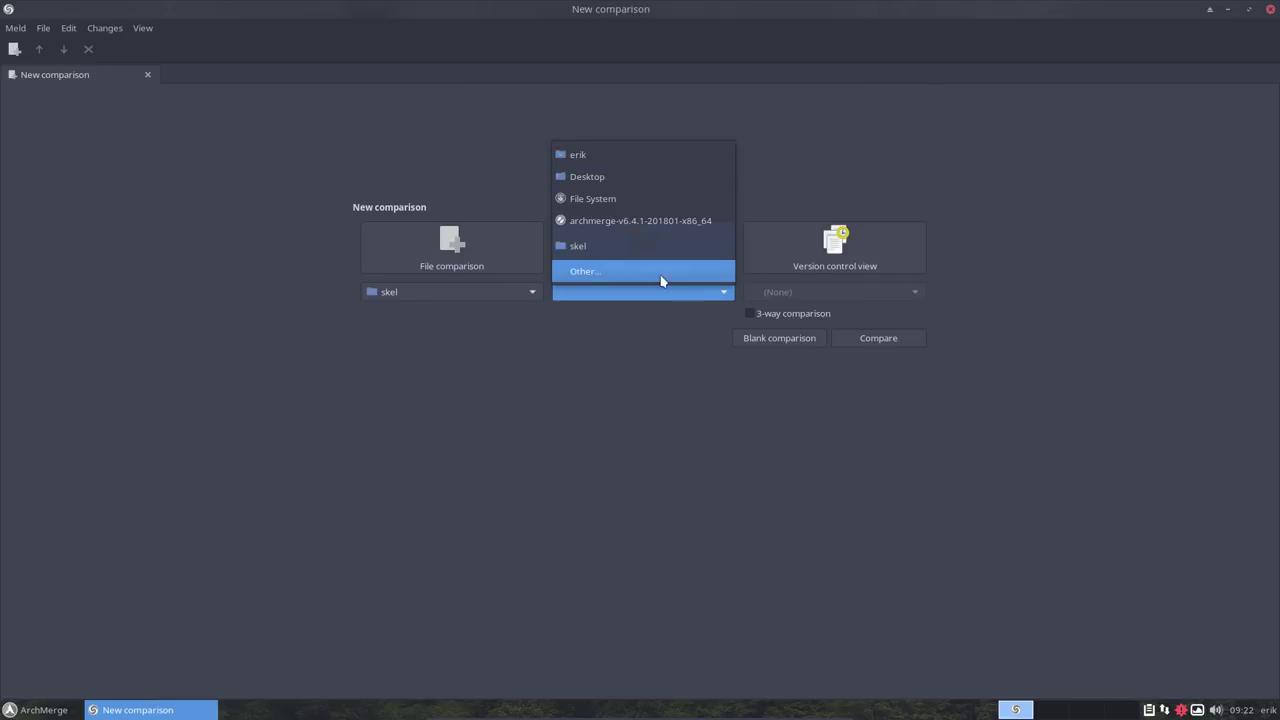
left_click(663, 279)
left_click(329, 158)
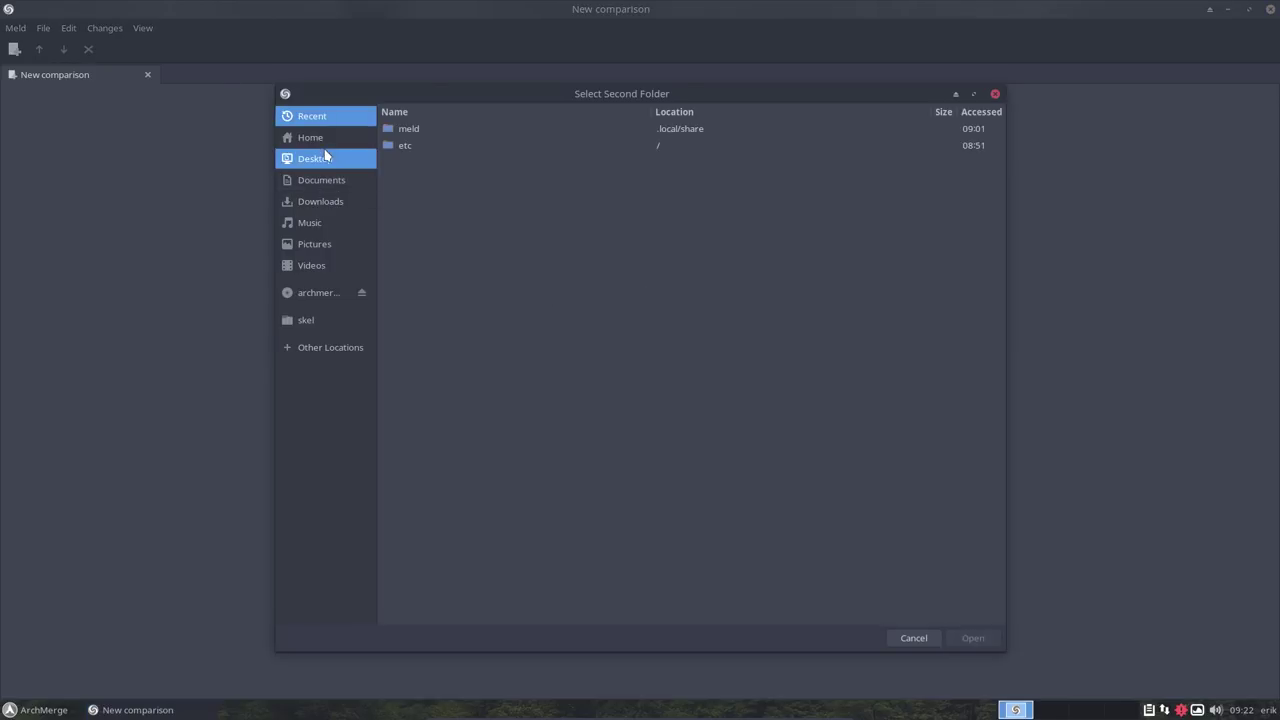
left_click(329, 140)
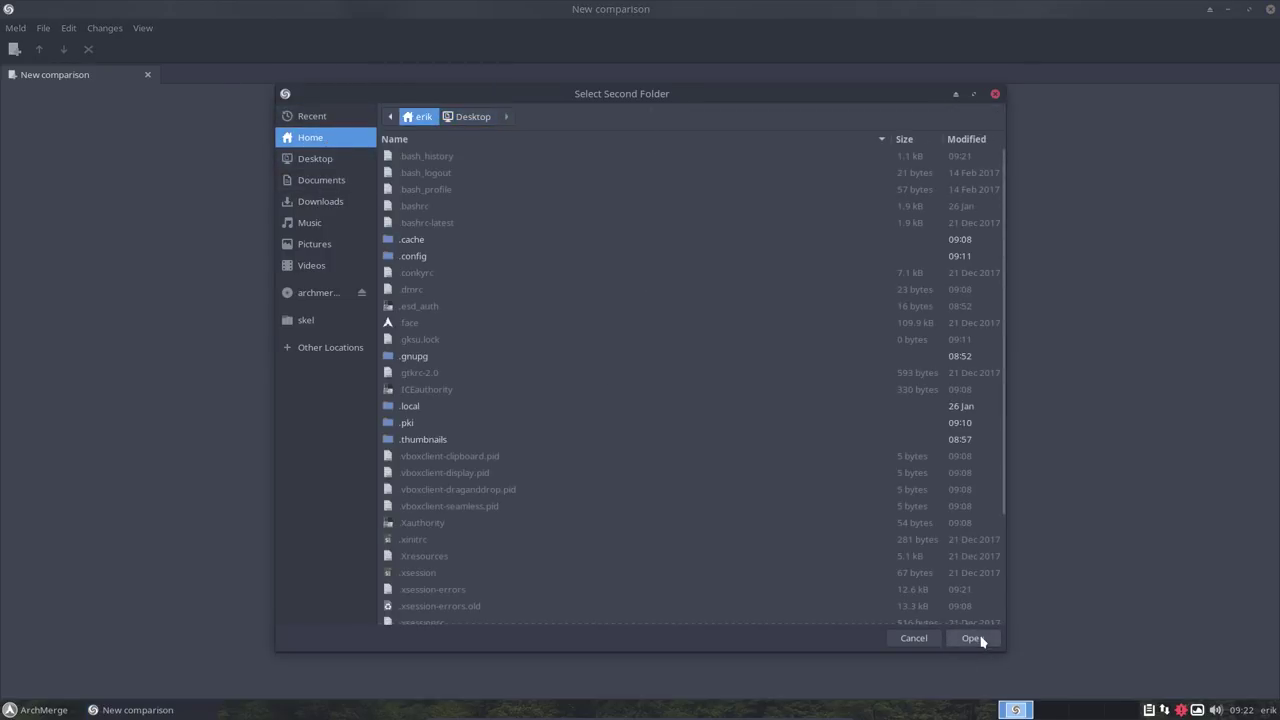
left_click(976, 639)
left_click(893, 340)
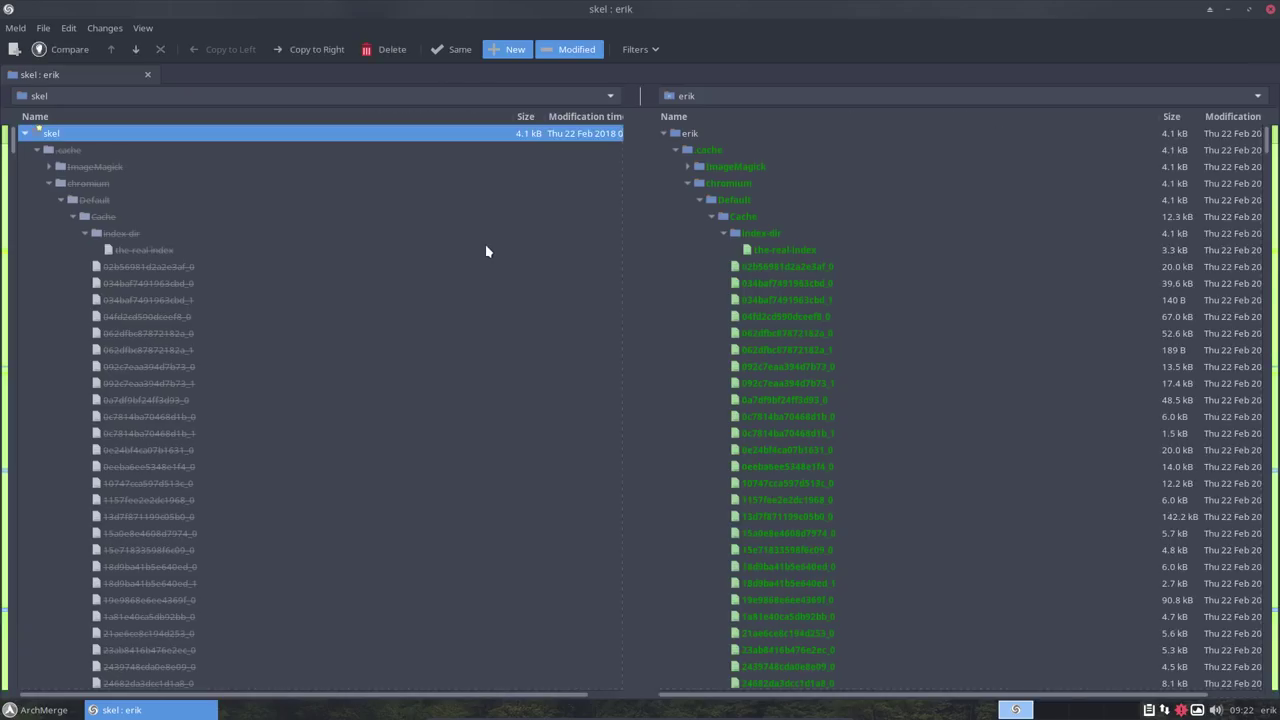
Step: Collapse .cache, autostart, chromium, conky, dconf, evolution and gconf, then bring up the rofi folder's actions
left_click(37, 150)
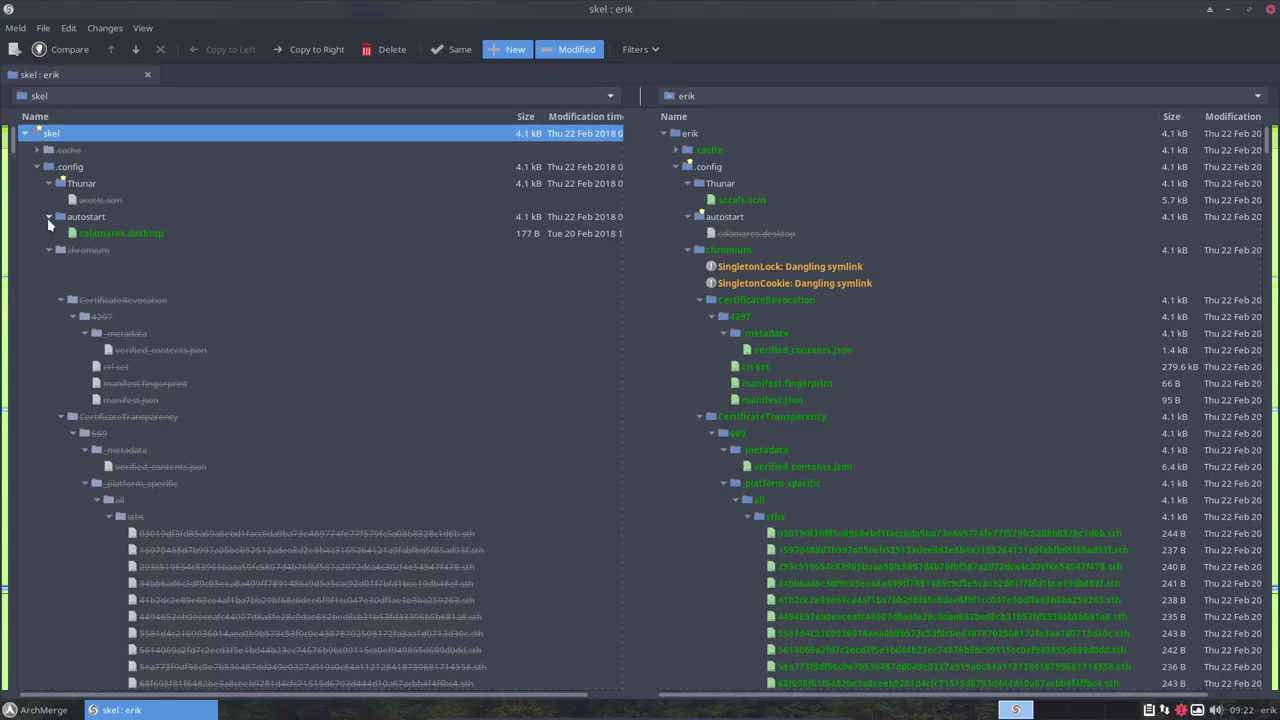
left_click(49, 217)
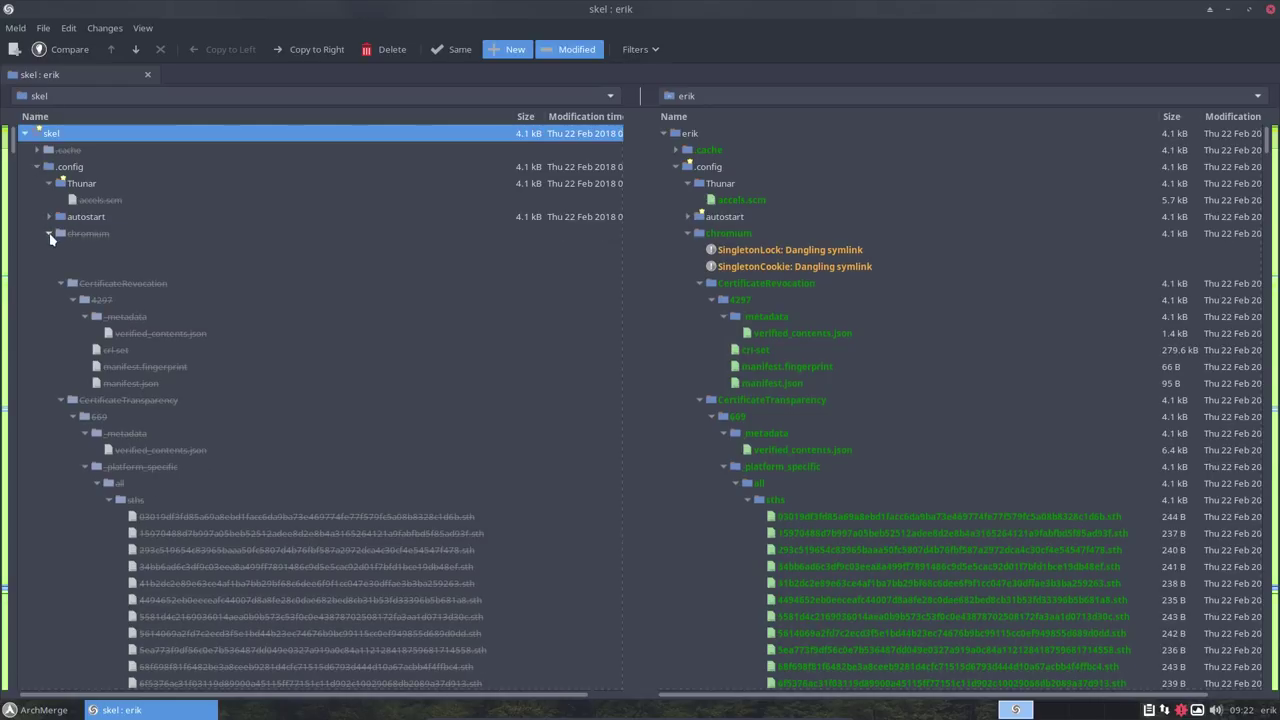
left_click(49, 234)
left_click(49, 250)
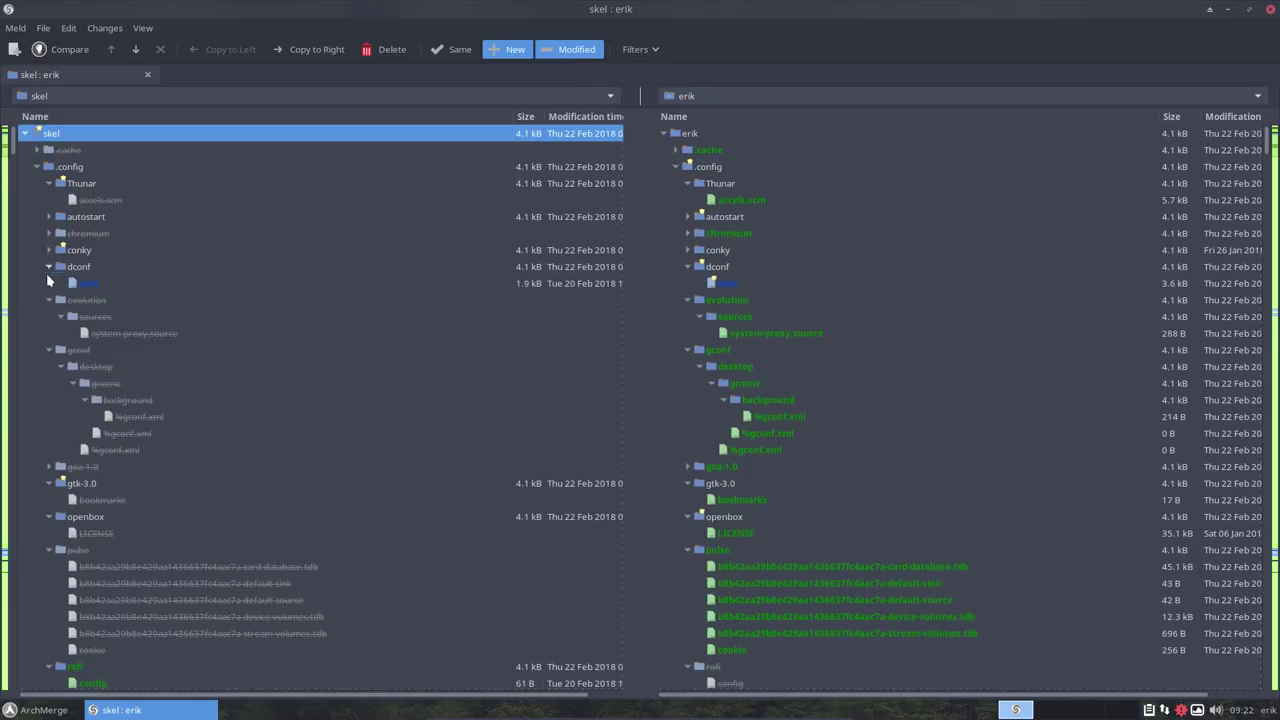
left_click(49, 267)
left_click(49, 283)
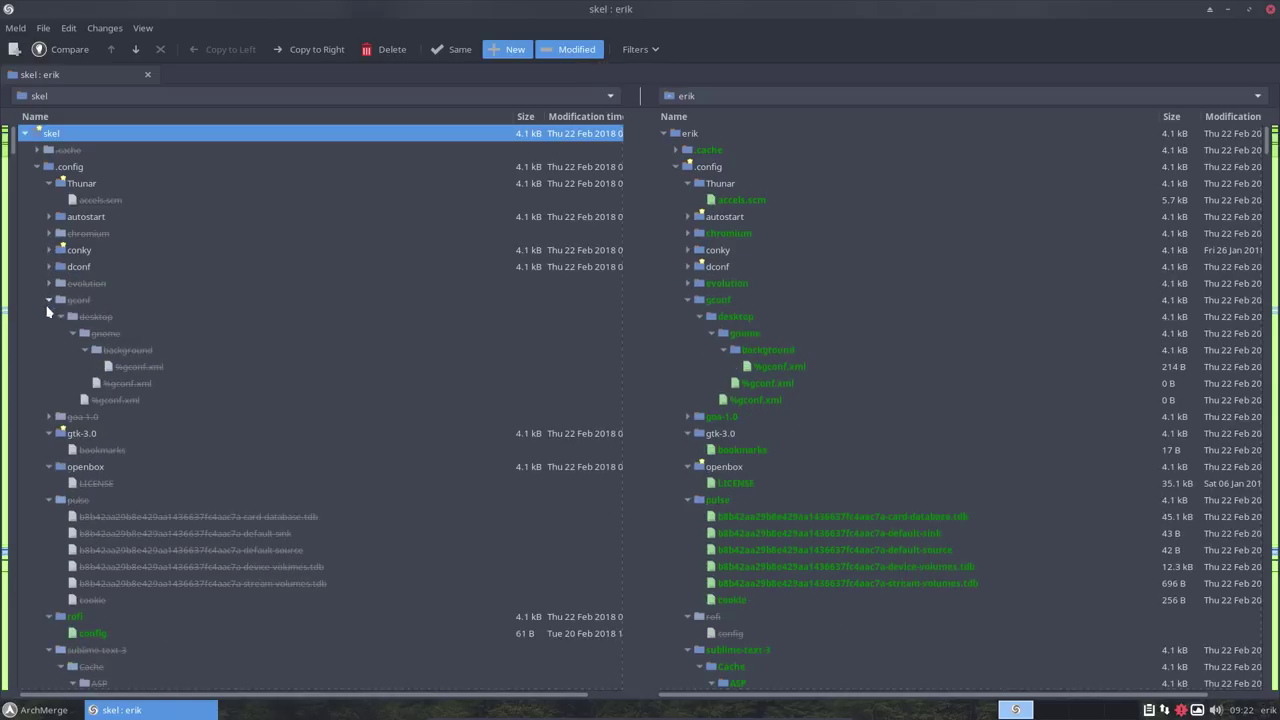
left_click(49, 300)
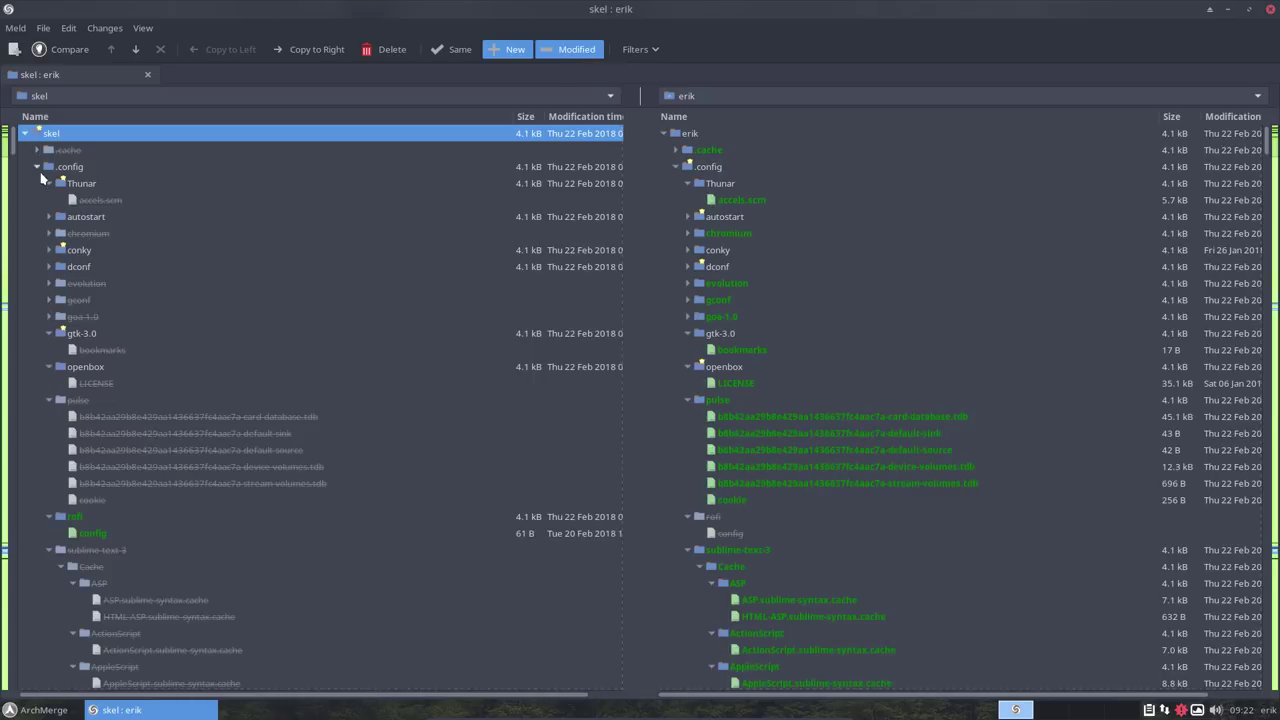
scroll(60, 415, "down", 3)
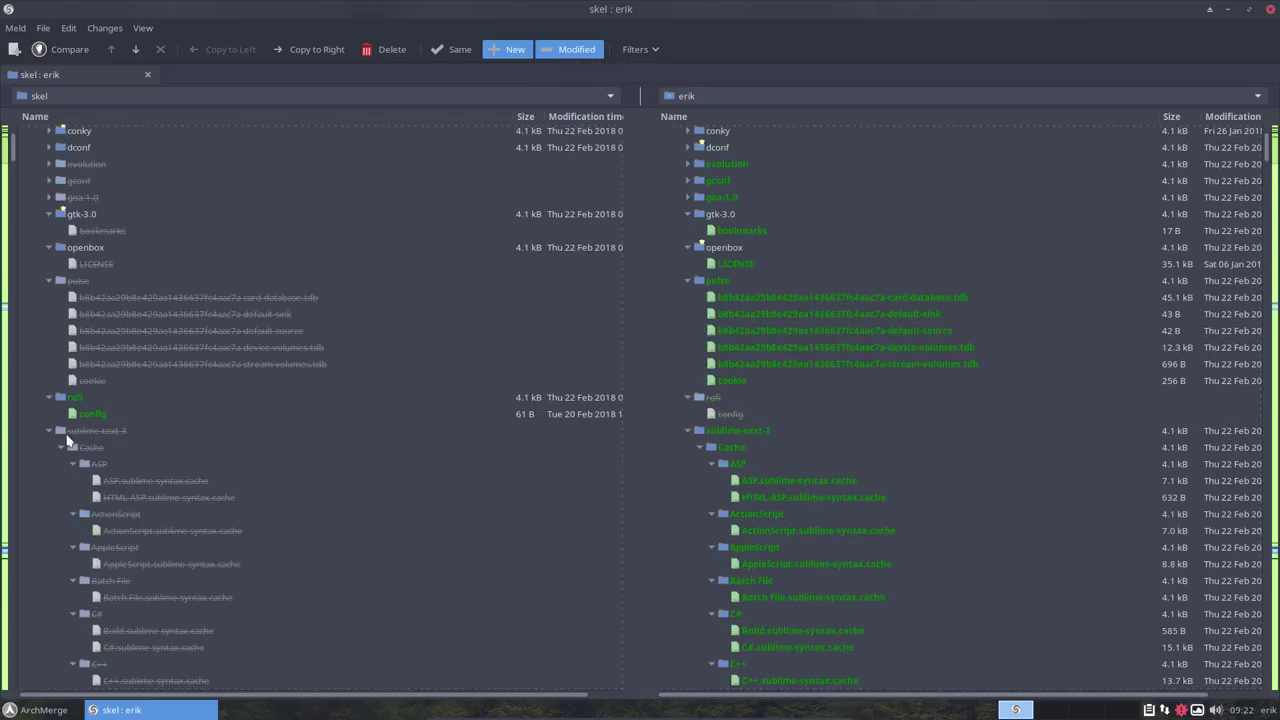
left_click(82, 397)
right_click(80, 401)
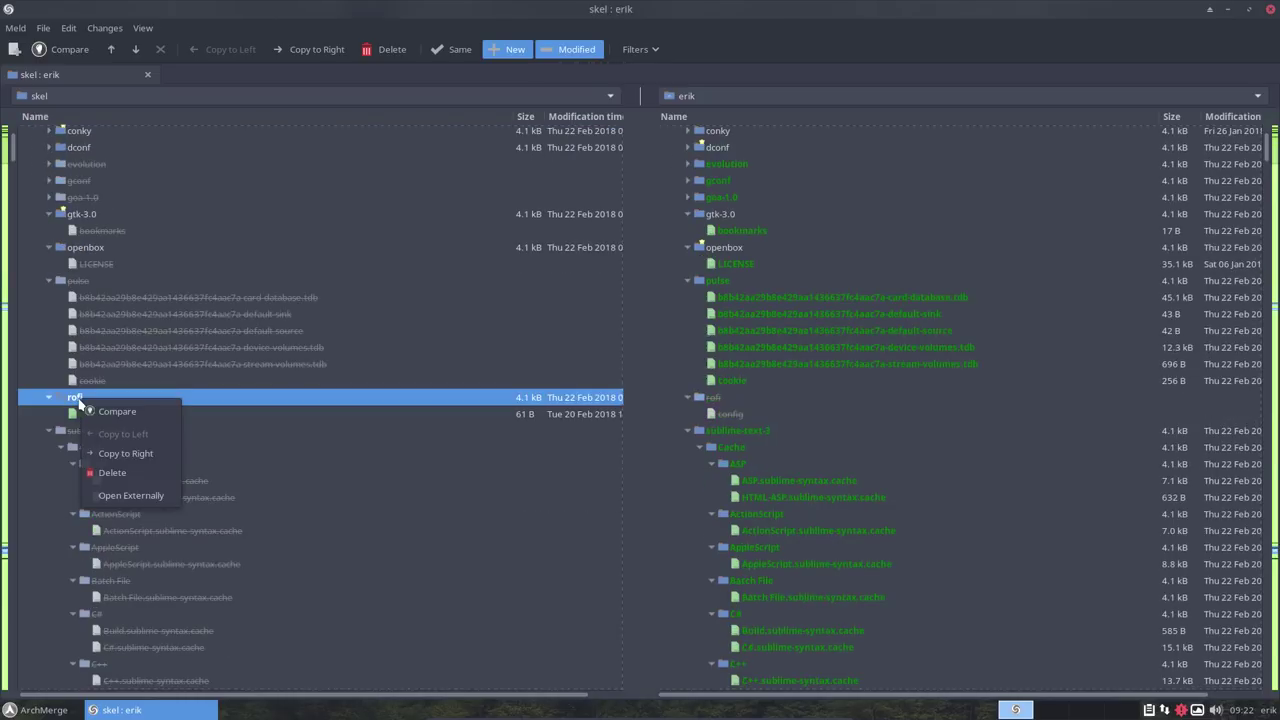
Step: Copy the rofi folder from skel into the home folder
left_click(127, 455)
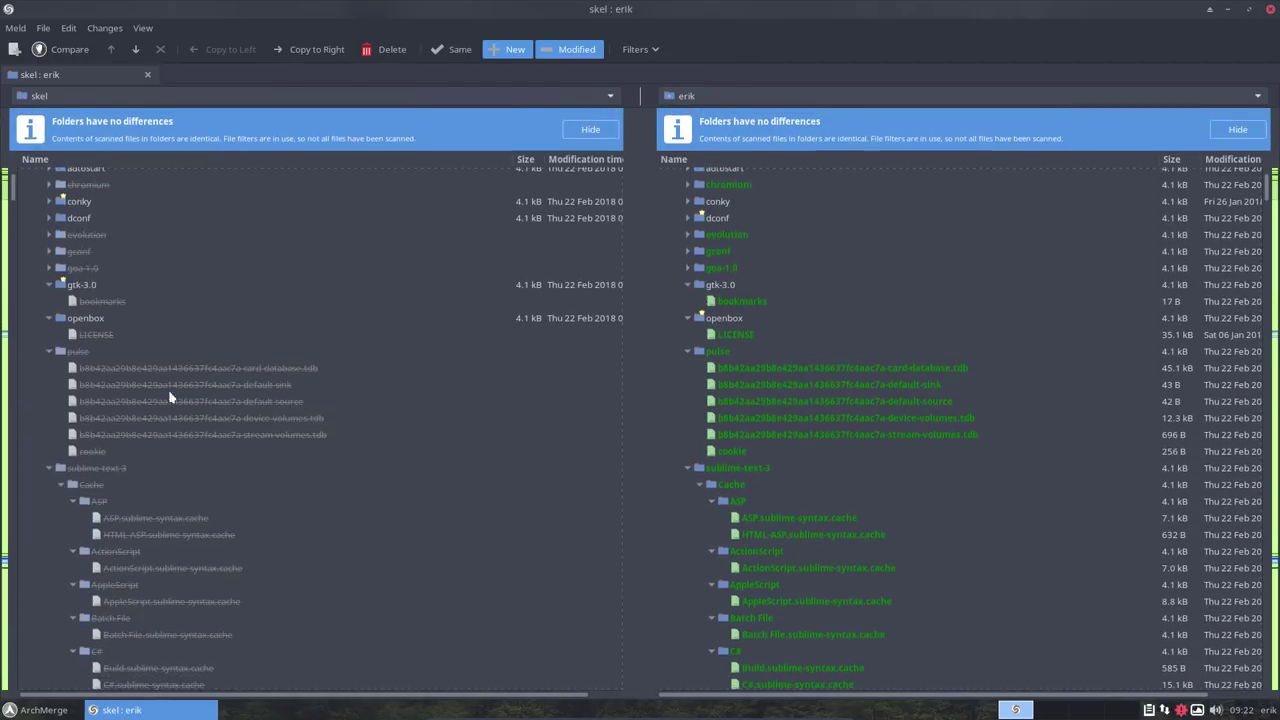
scroll(118, 470, "down", 3)
scroll(90, 400, "up", 5)
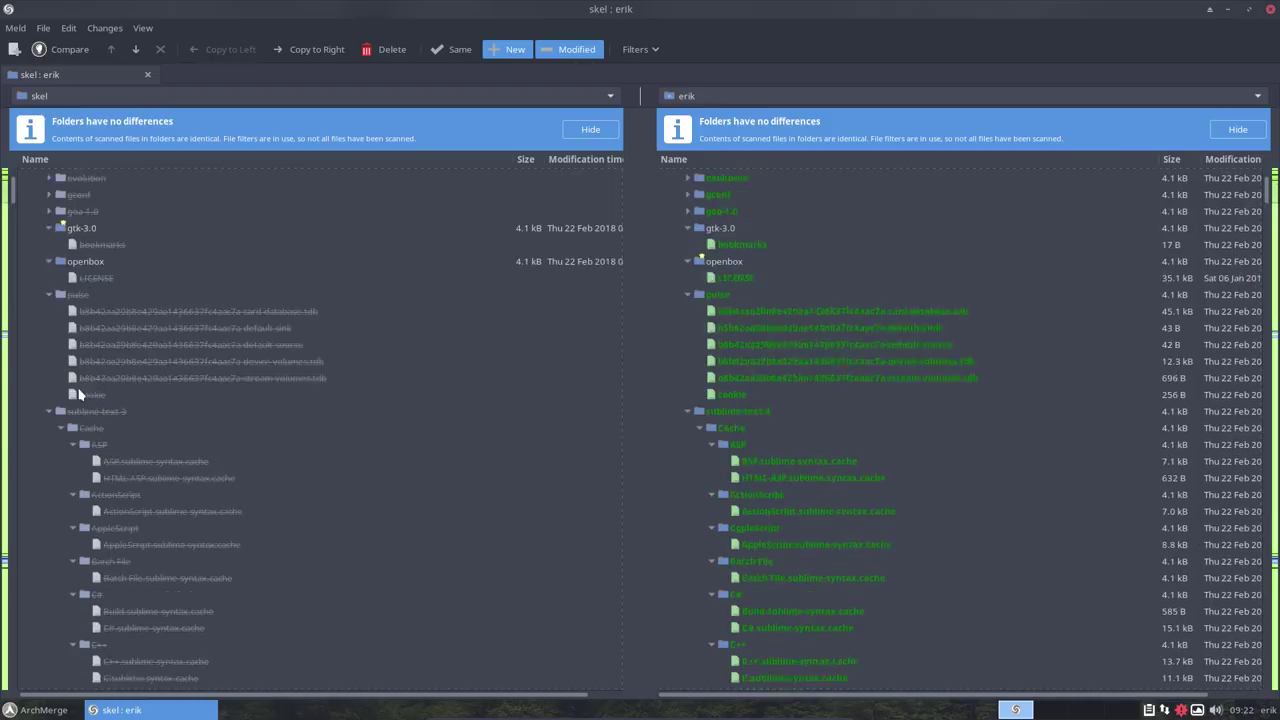
Step: Collapse the .config, .gnupg, .local, .pki and .thumbnails folders
left_click(36, 209)
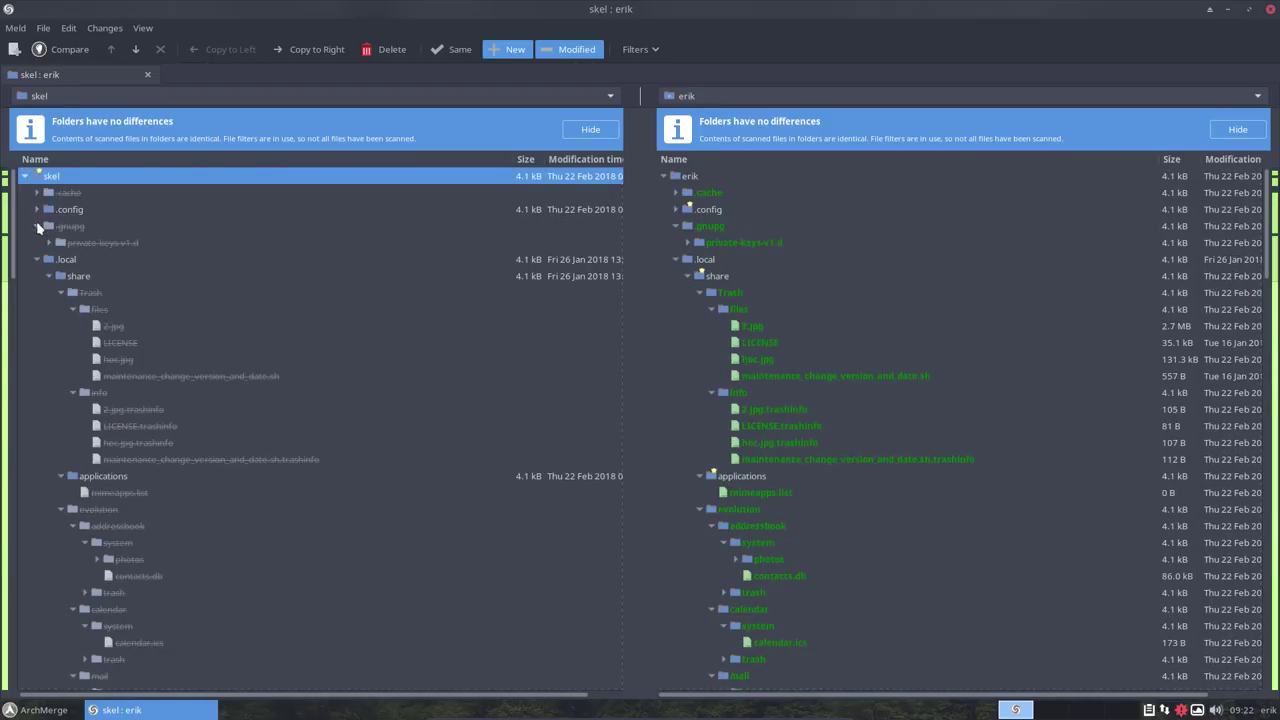
left_click(37, 226)
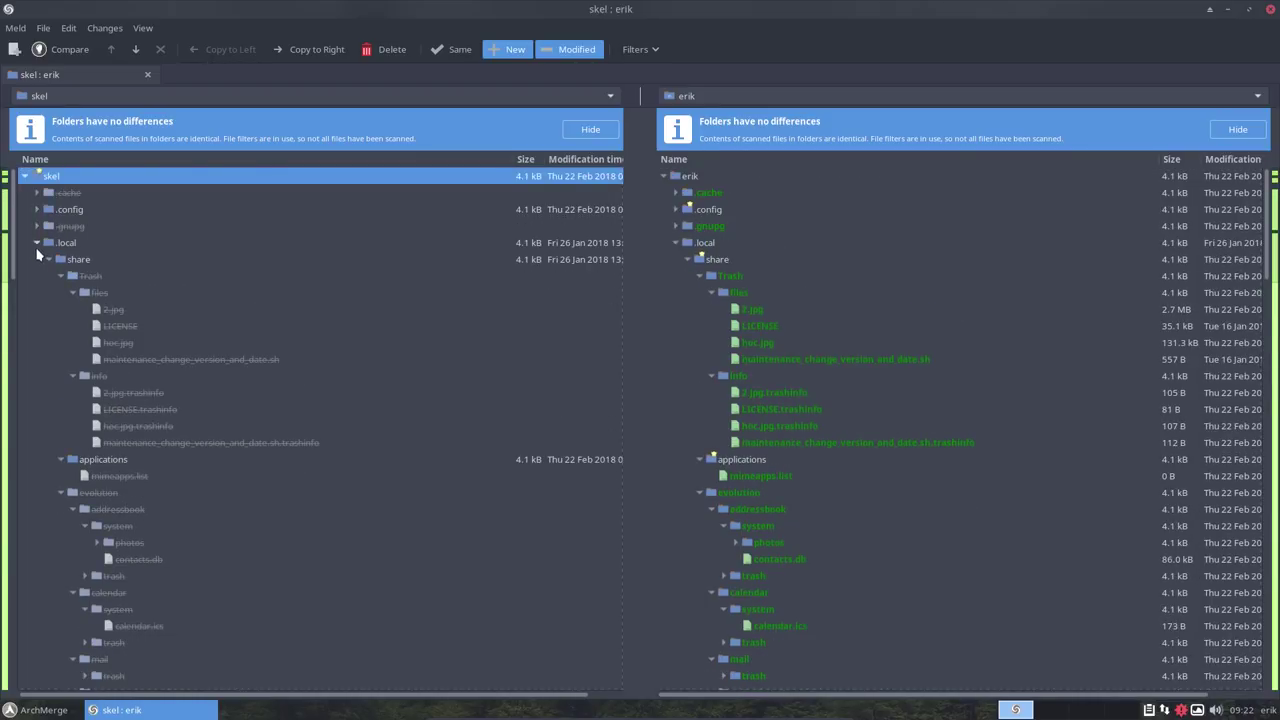
left_click(37, 243)
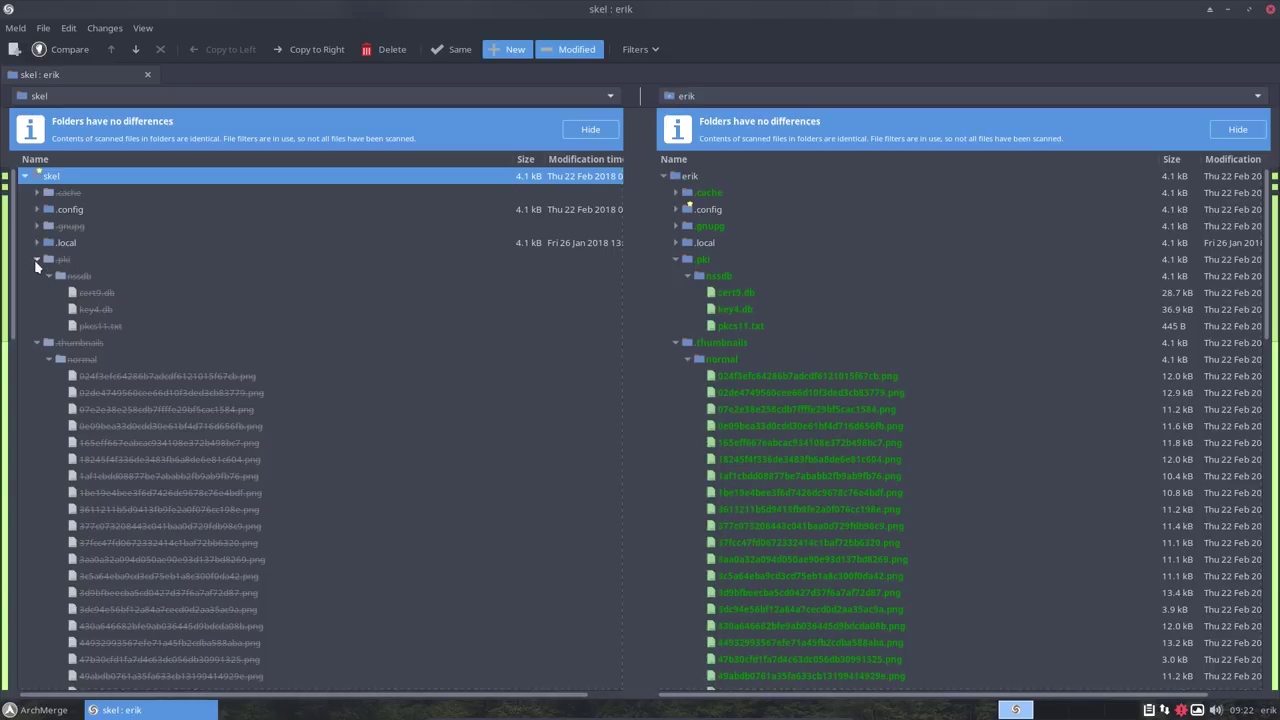
left_click(37, 259)
left_click(37, 276)
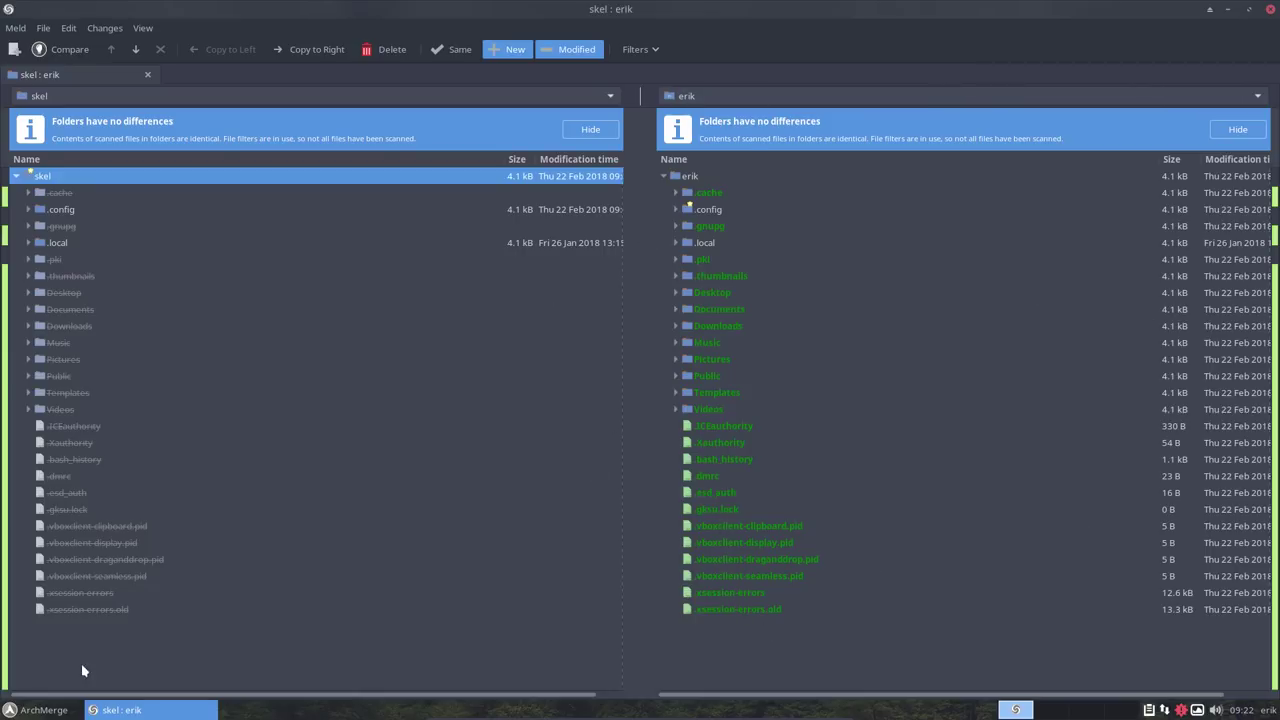
Step: Expand .local > share > applications and show identical files in the comparison
left_click(28, 242)
left_click(41, 259)
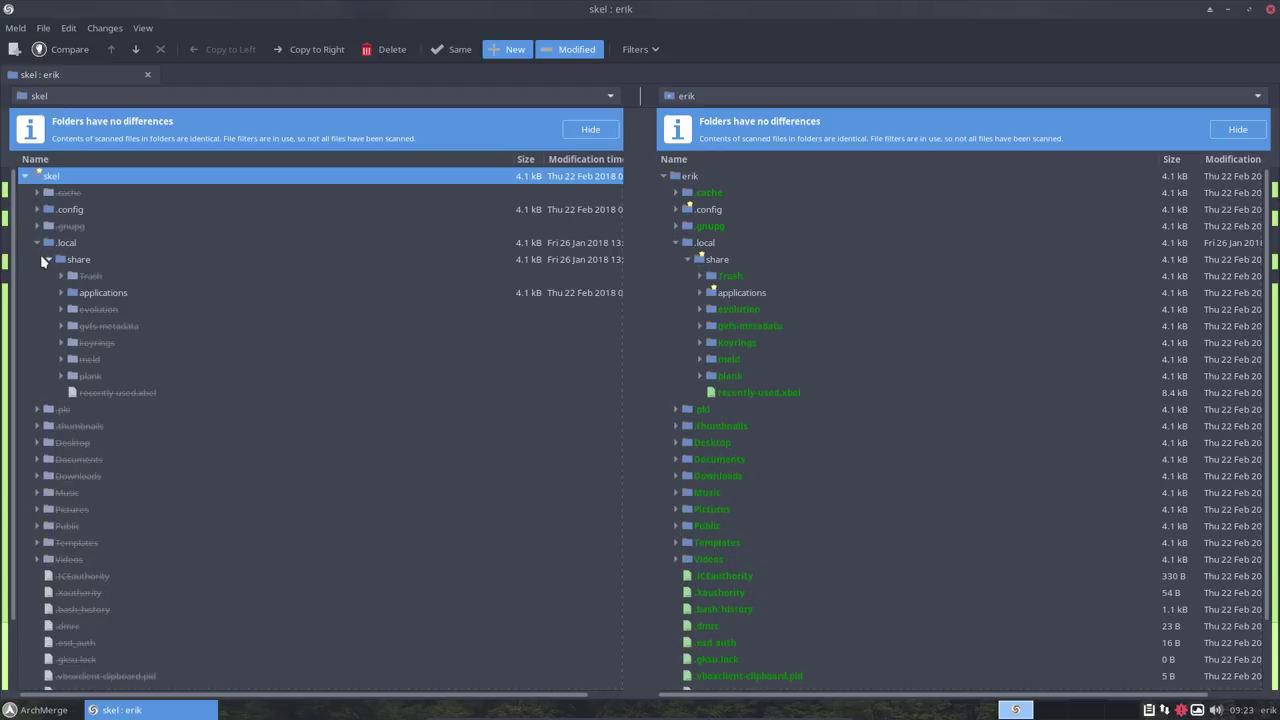
left_click(58, 293)
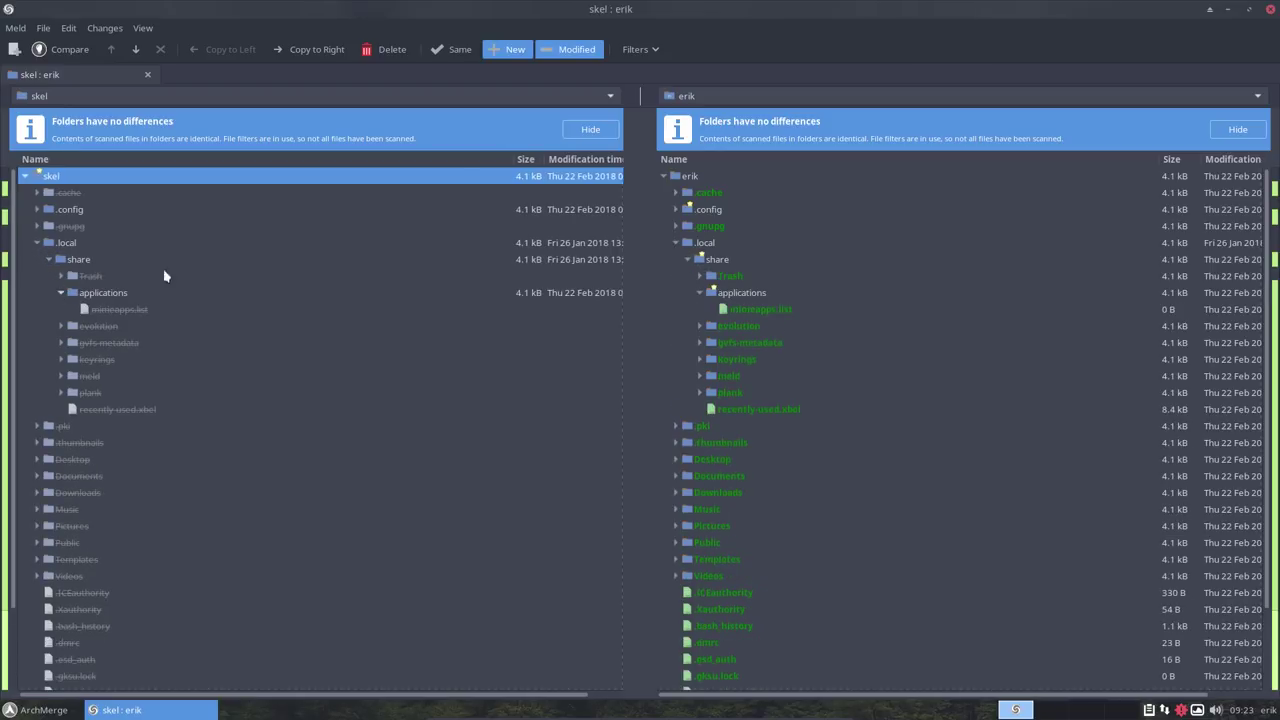
left_click(452, 52)
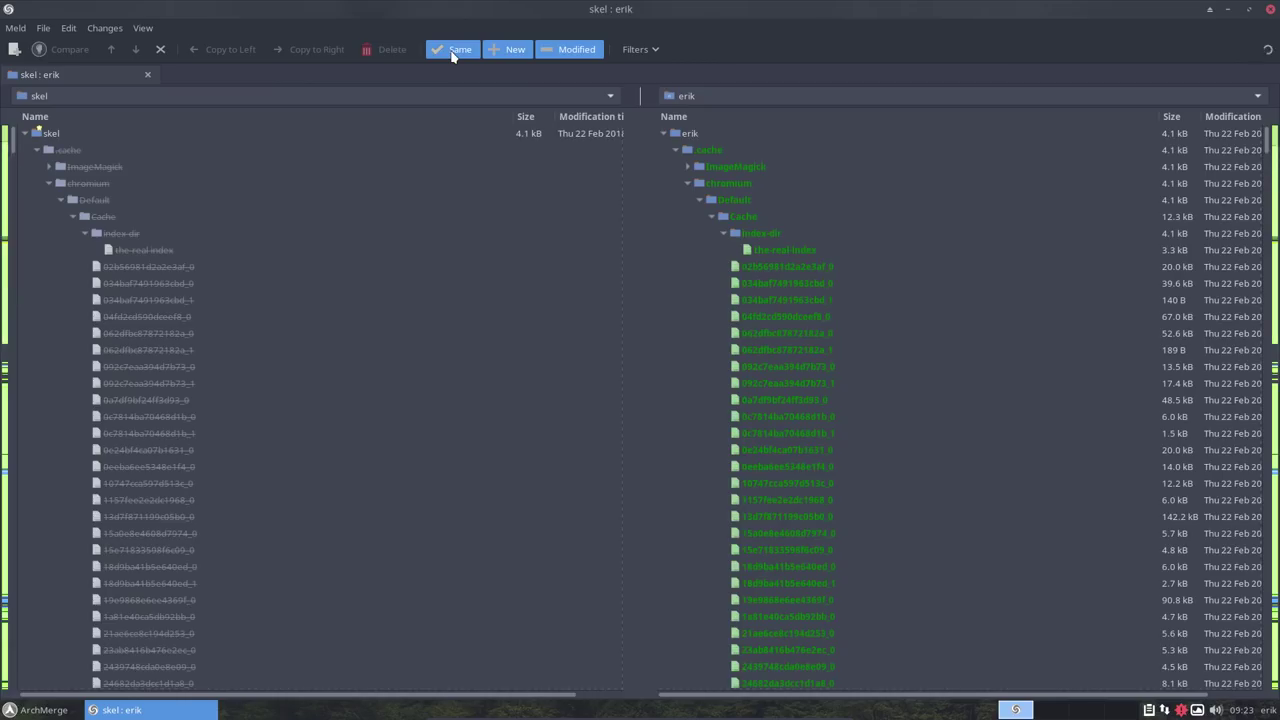
Step: Hide identical files again, expand the skel root folder, and close the Meld window
left_click(452, 52)
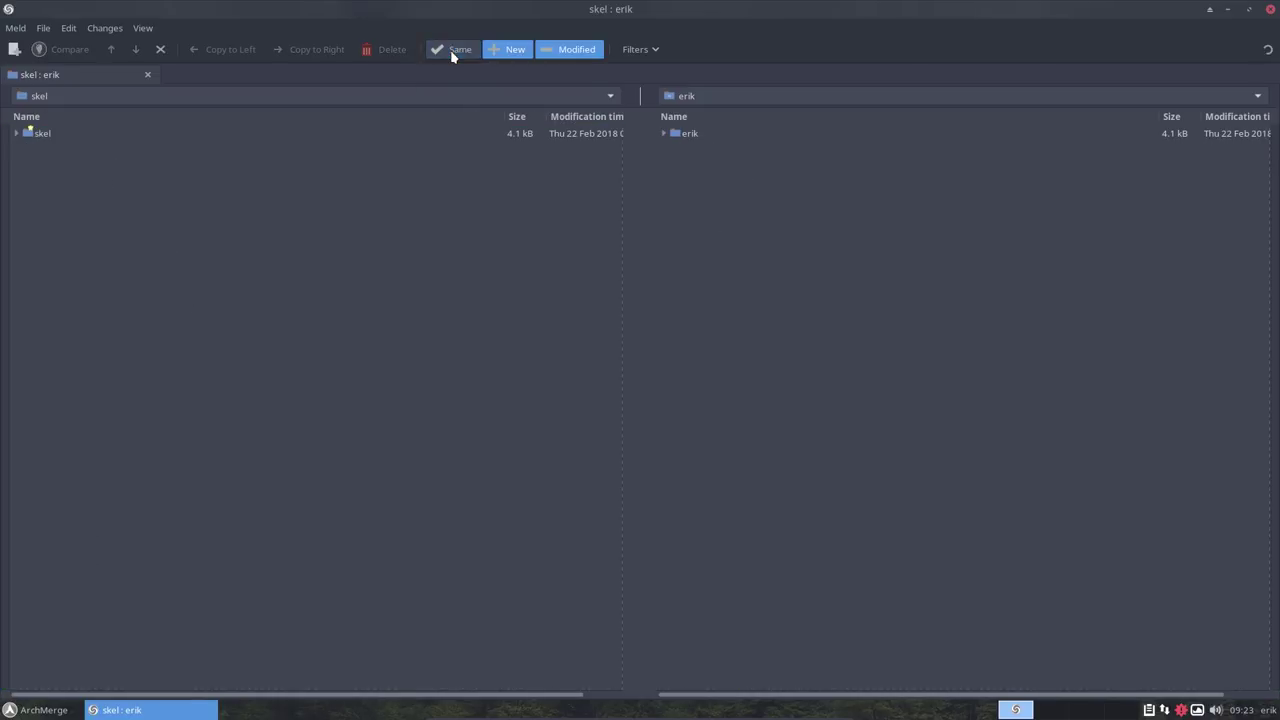
left_click(18, 134)
left_click(17, 133)
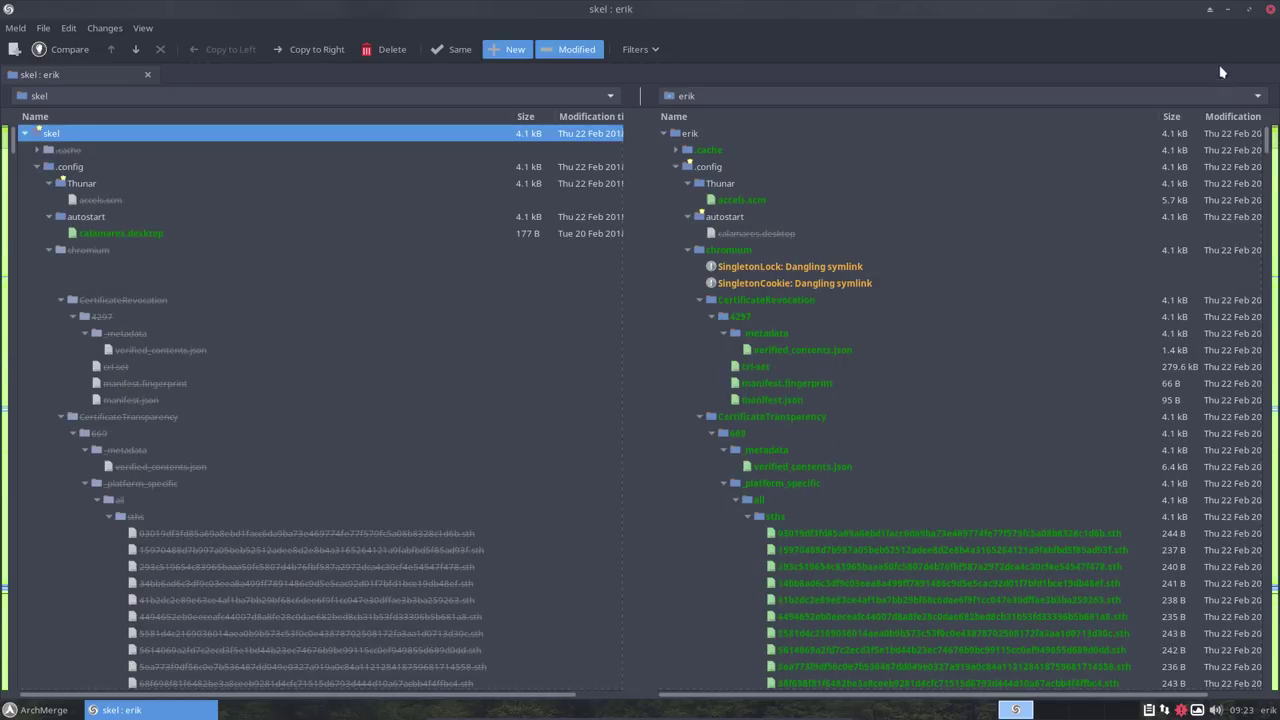
left_click(1271, 10)
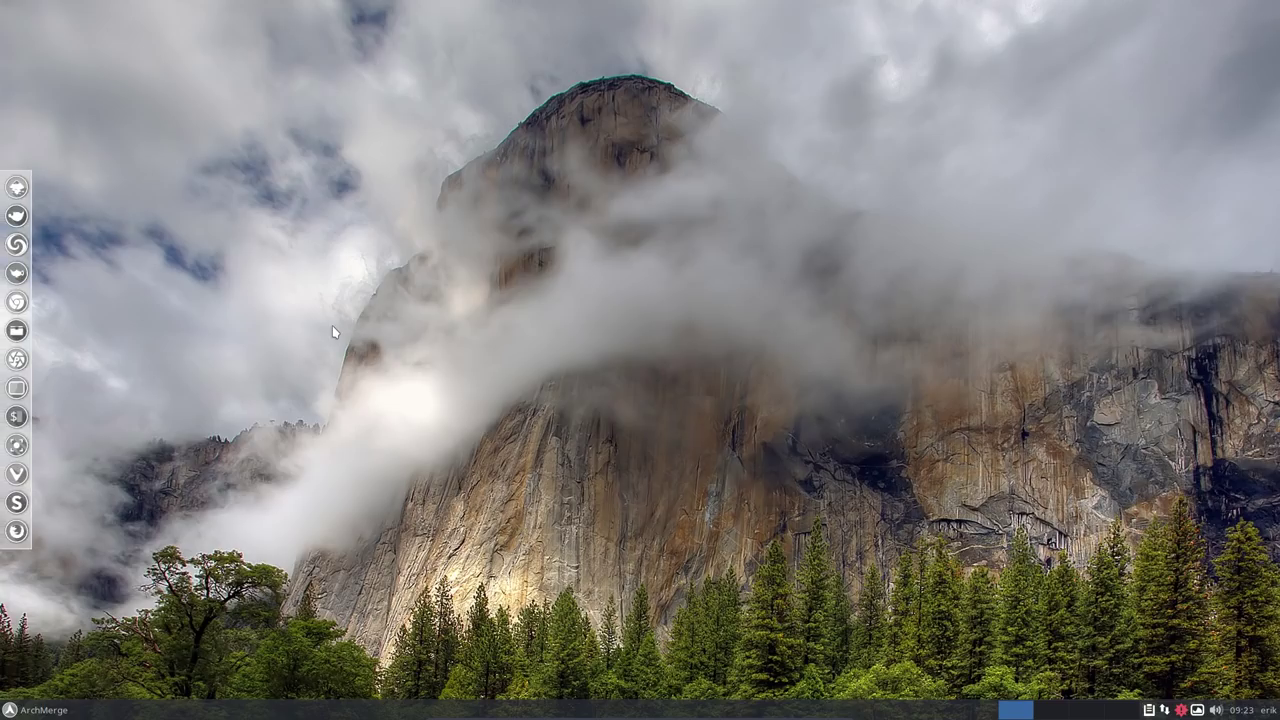